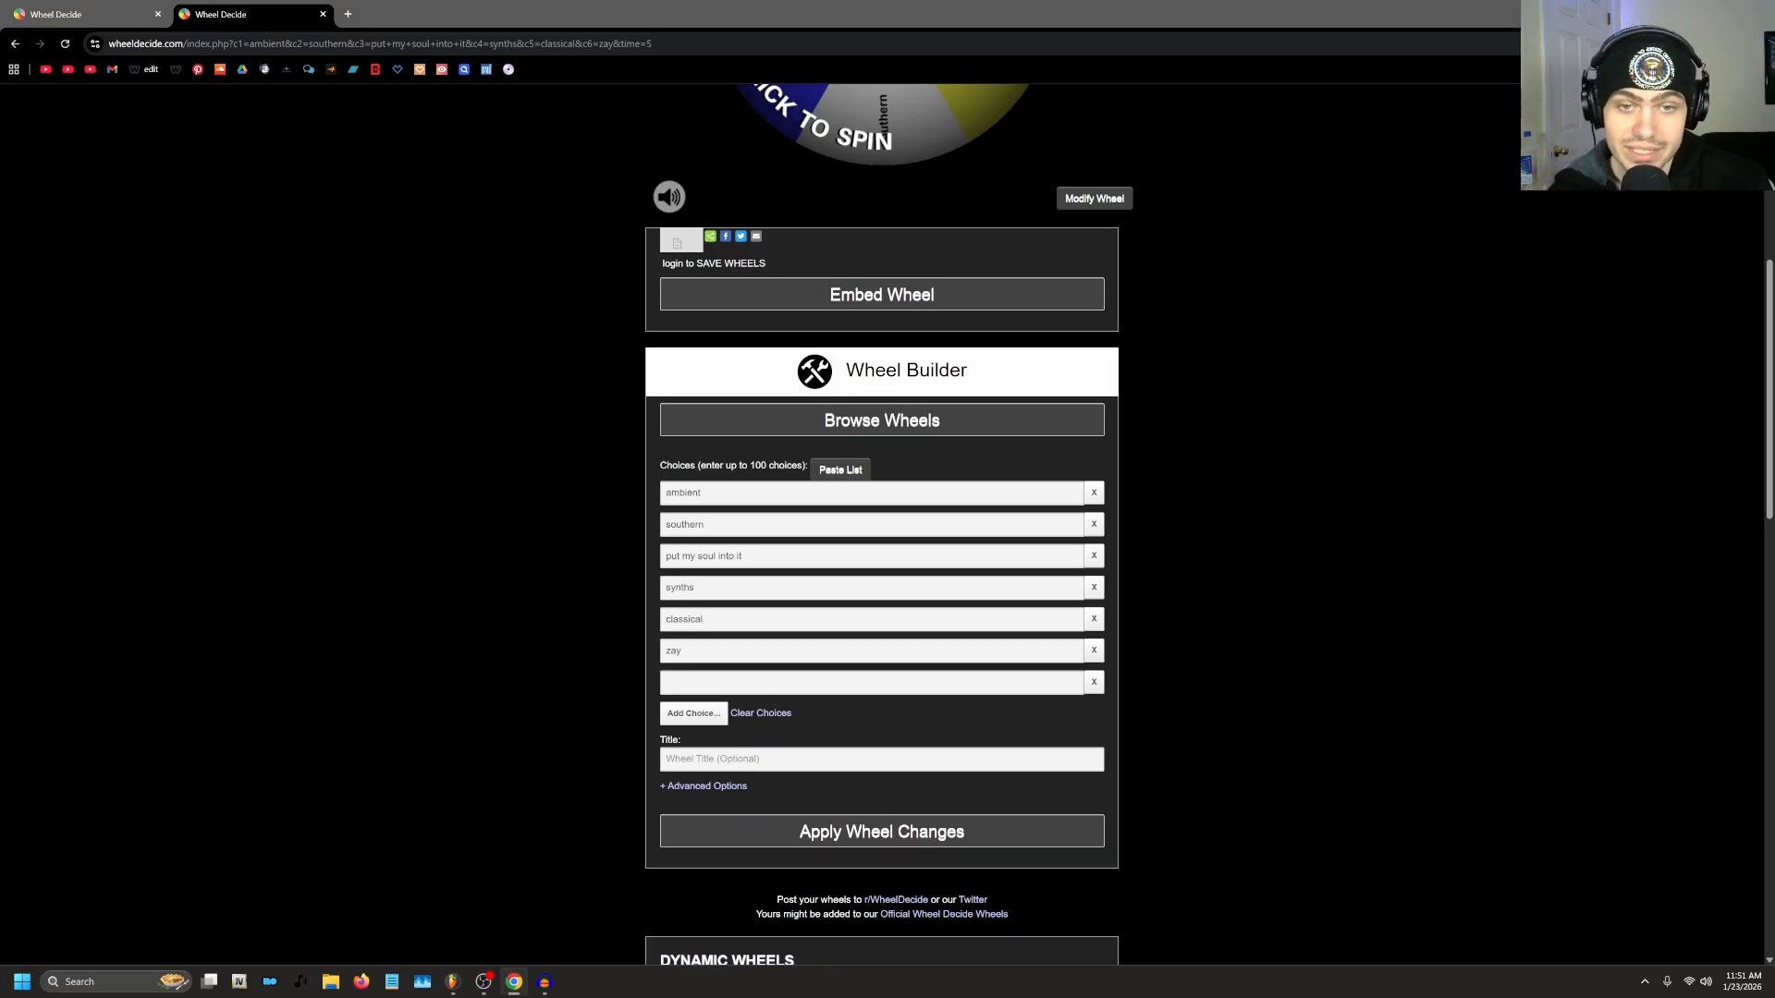
Spin the style wheel that holds zay, plugg, futuristic, vibey, southern/pain, hard and detroit.
{"action": "scroll", "coordinate": [968, 612], "scroll_direction": "up", "scroll_amount": 6}
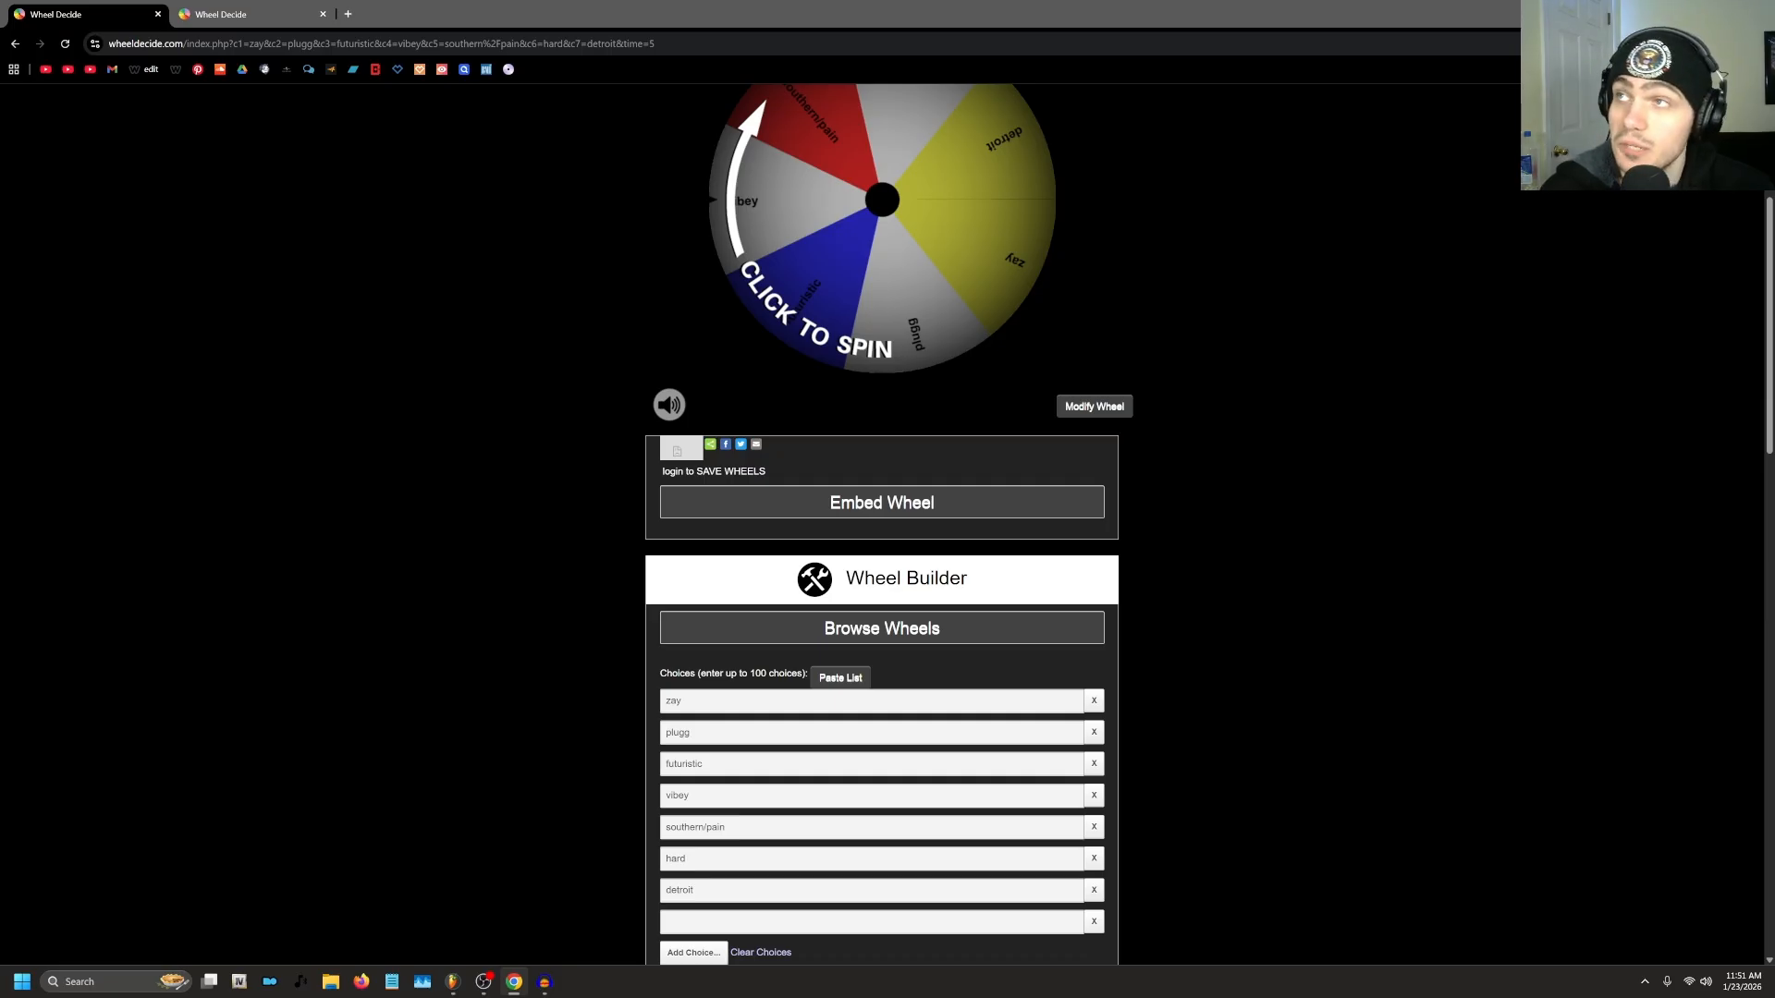
{"action": "key", "text": "ctrl+Tab"}
{"action": "scroll", "coordinate": [823, 596], "scroll_direction": "down", "scroll_amount": 5}
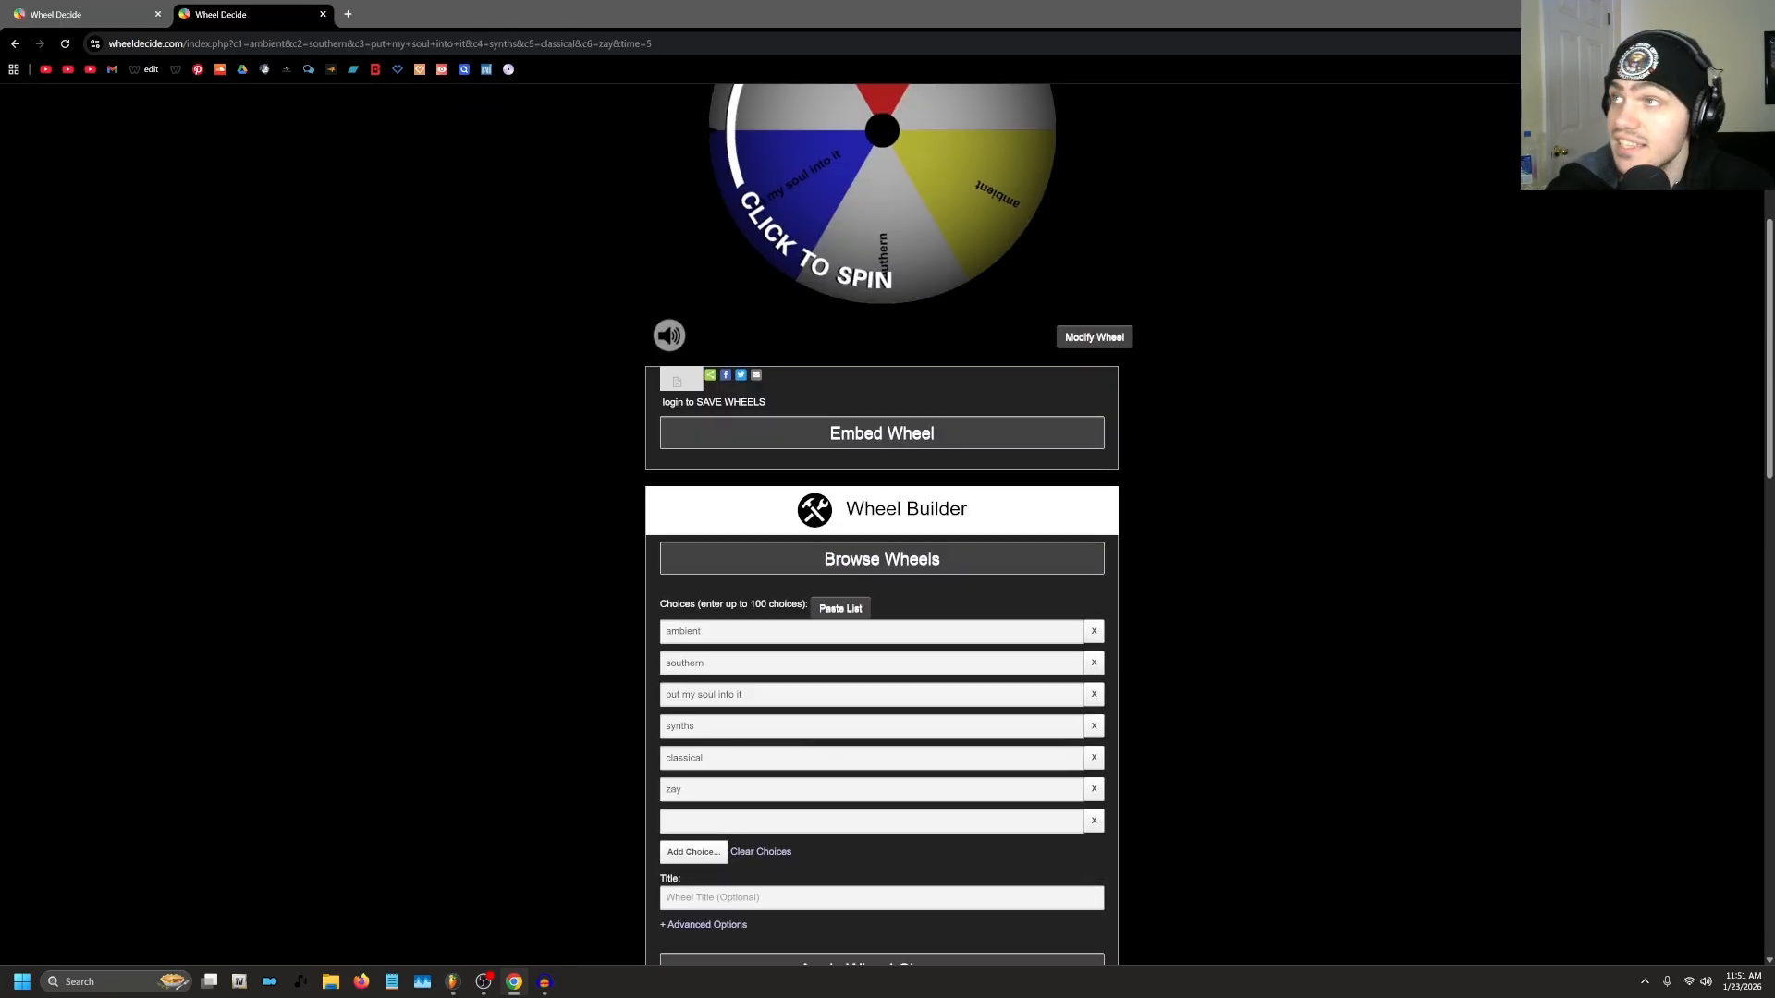
{"action": "left_click", "coordinate": [99, 13]}
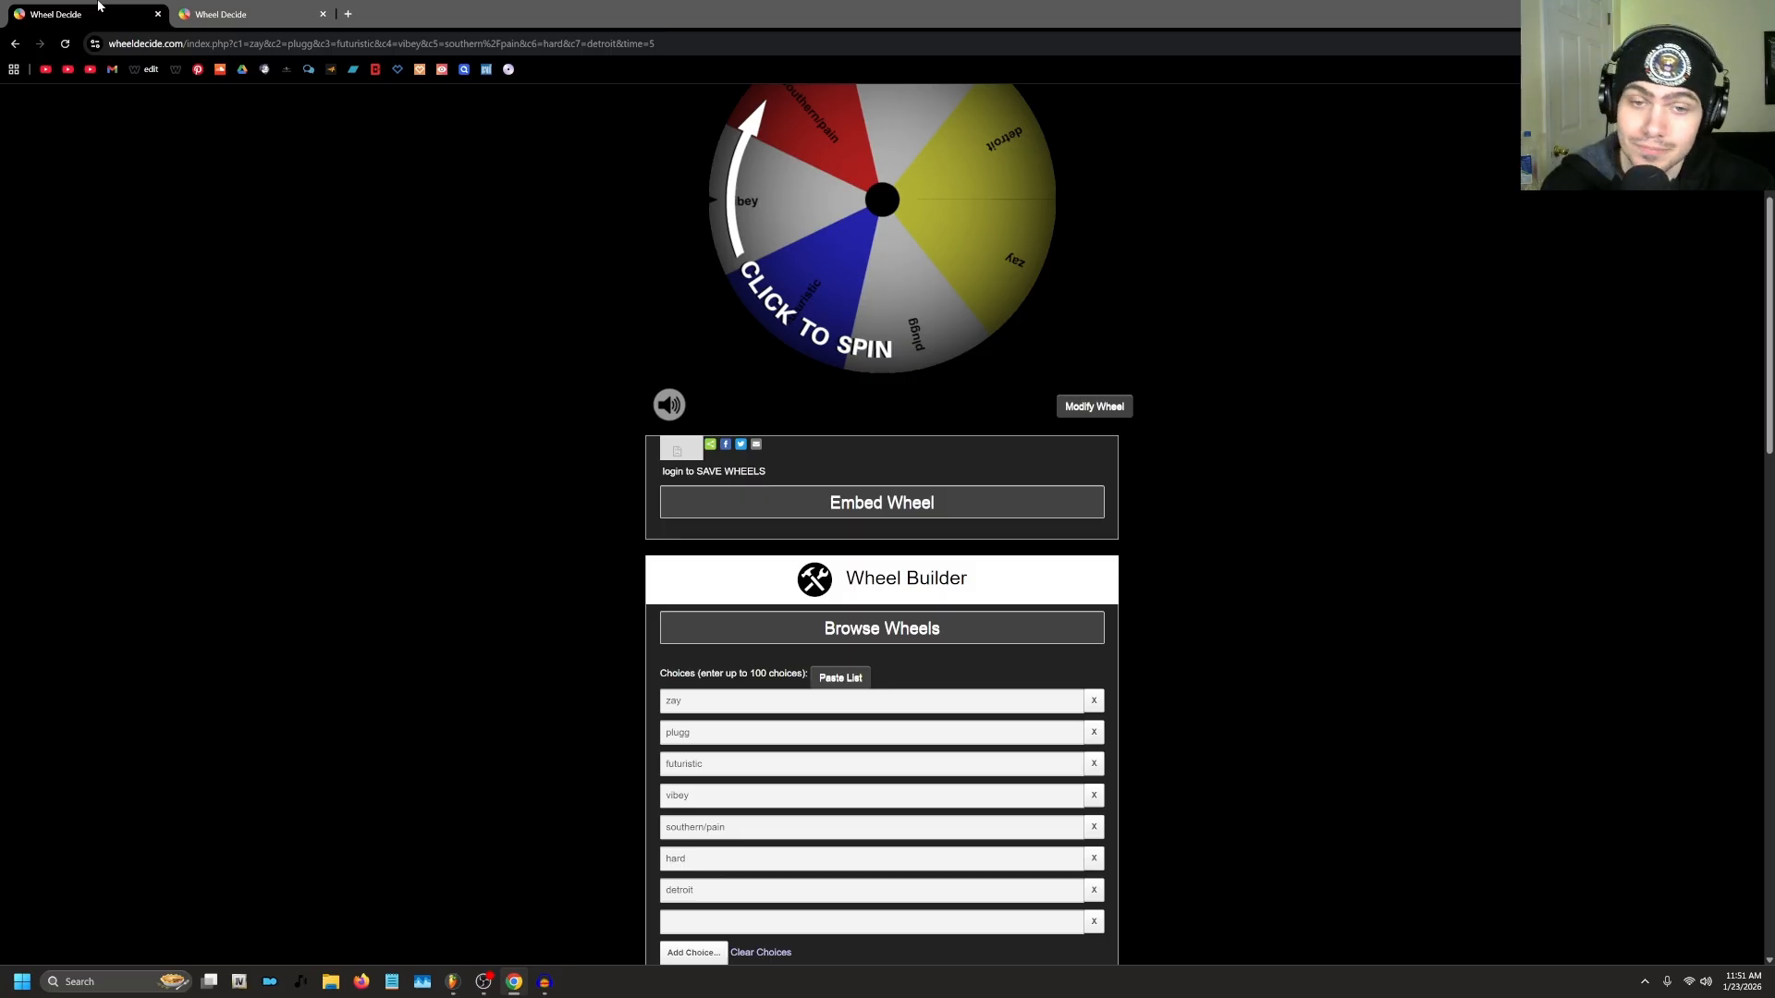
{"action": "scroll", "coordinate": [514, 359], "scroll_direction": "up", "scroll_amount": 4}
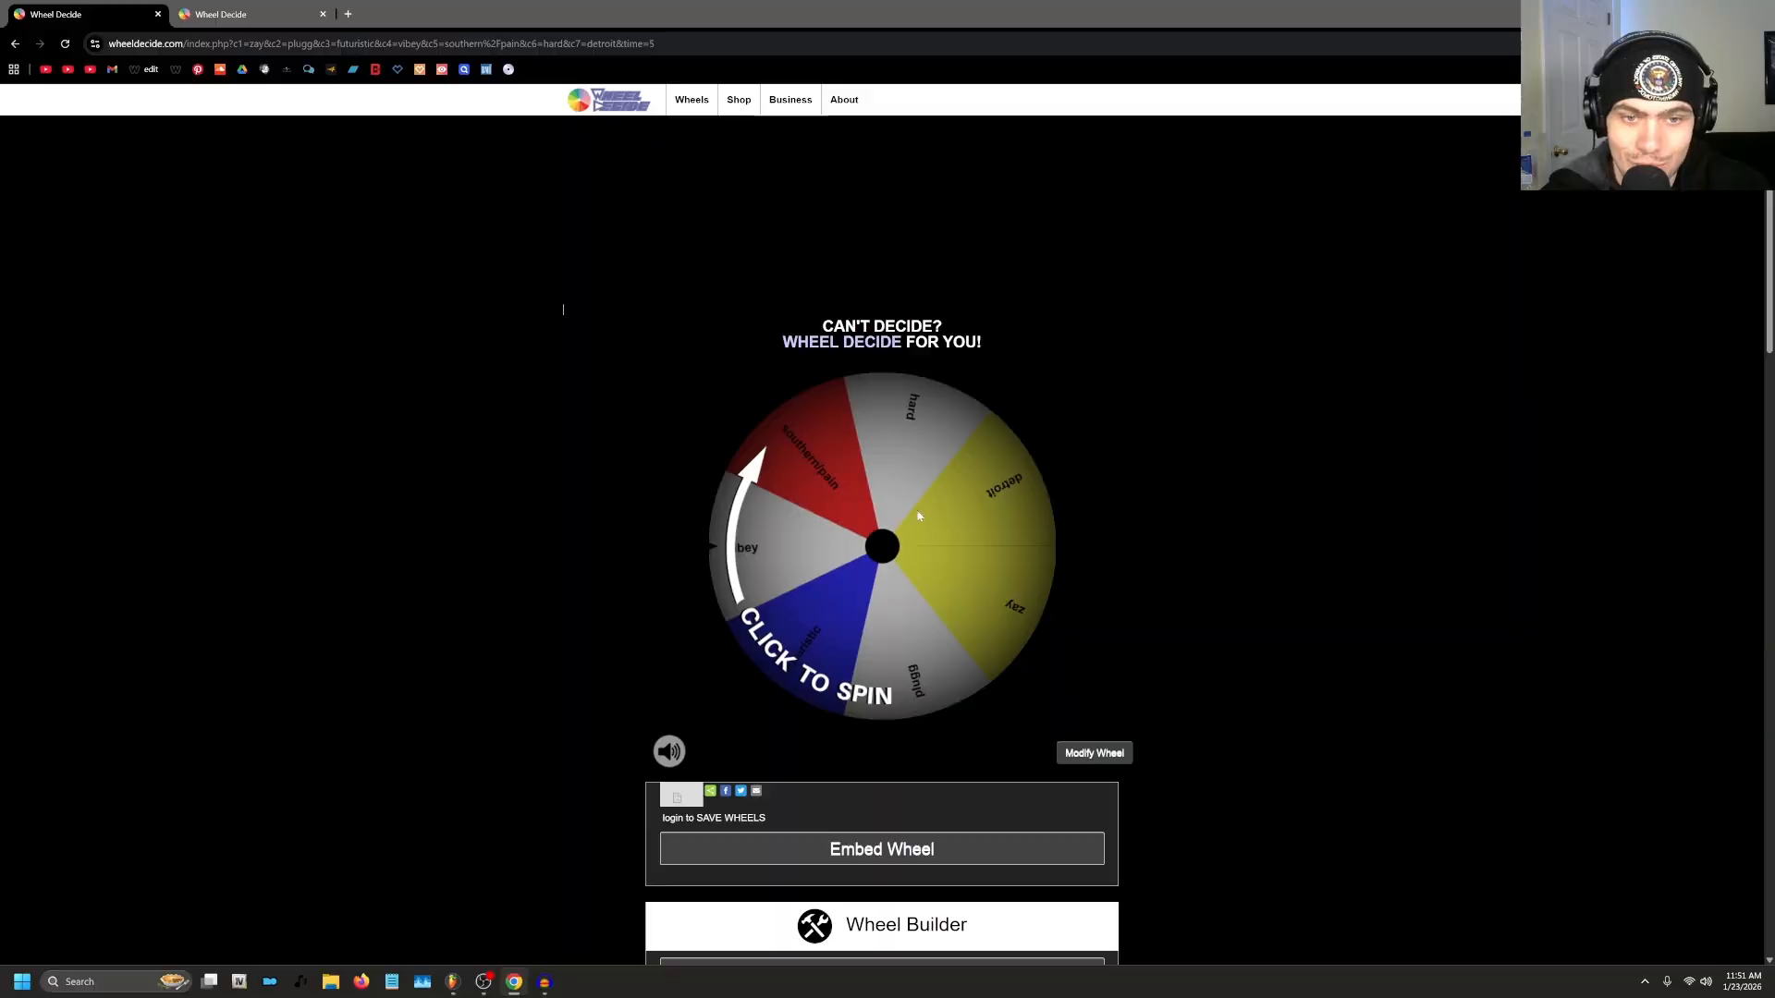
{"action": "left_click", "coordinate": [979, 553]}
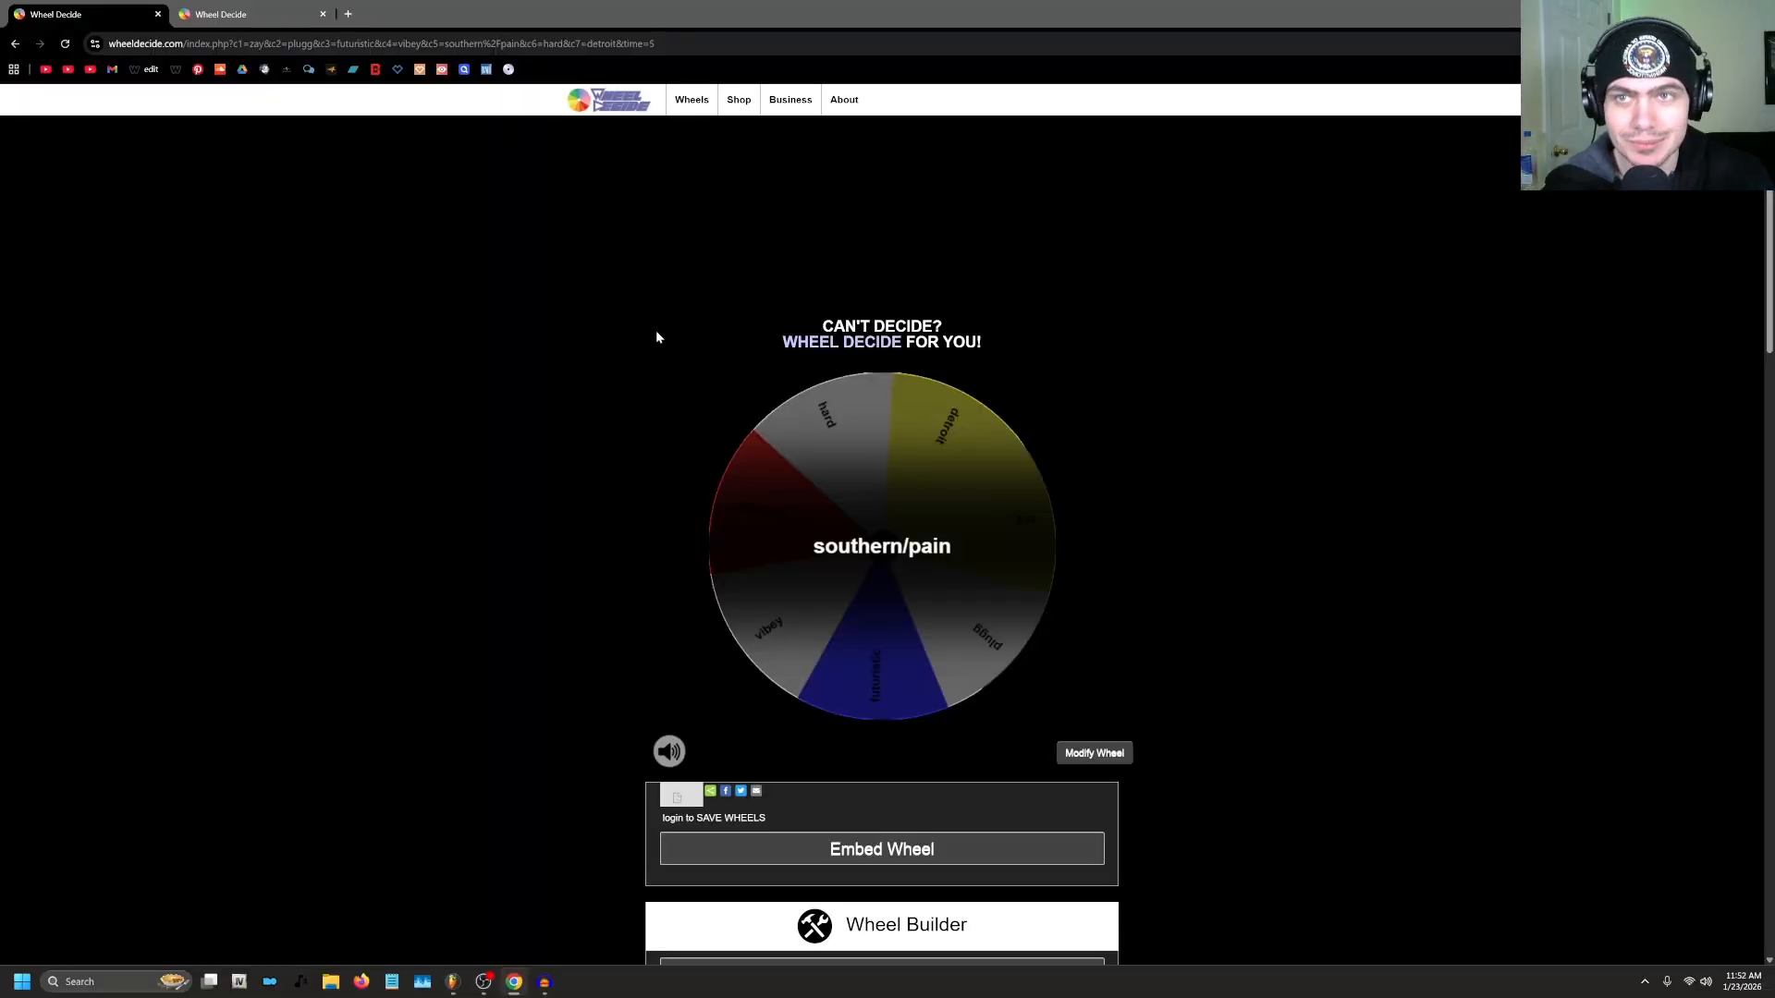
Spin the second wheel, which holds ambient, southern, put my soul into it, synths, classical and zay.
{"action": "left_click", "coordinate": [188, 14]}
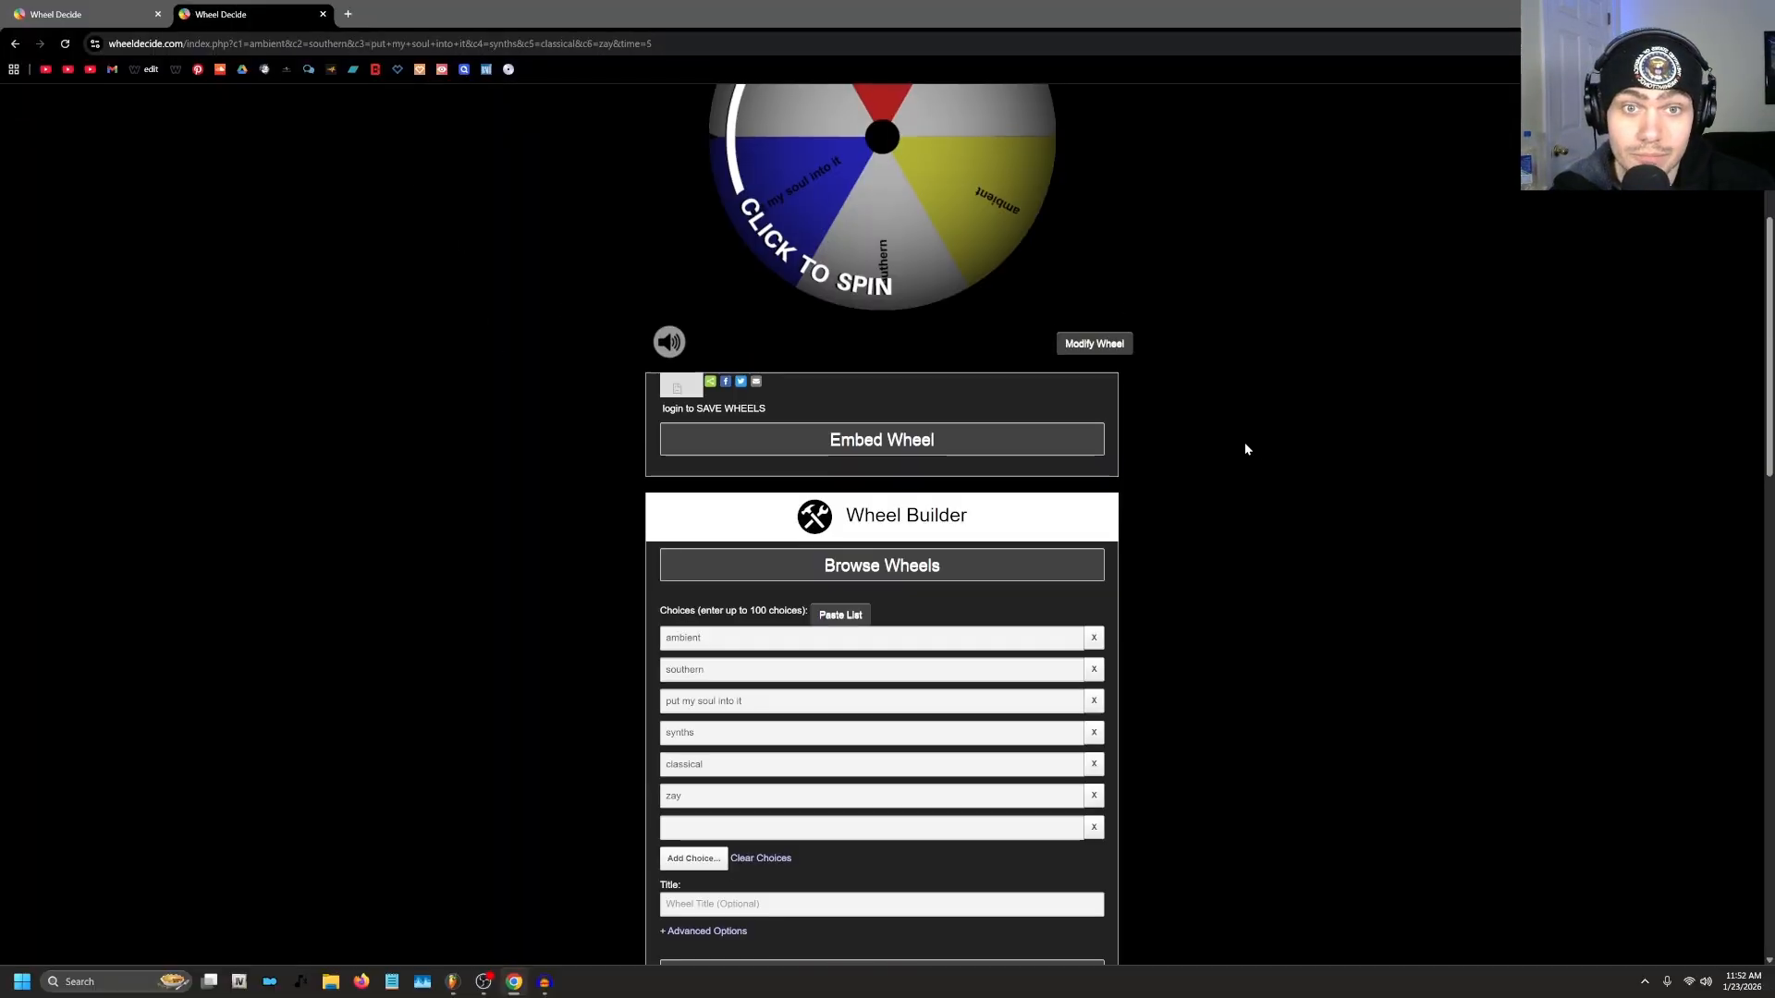
{"action": "scroll", "coordinate": [1205, 468], "scroll_direction": "up", "scroll_amount": 4}
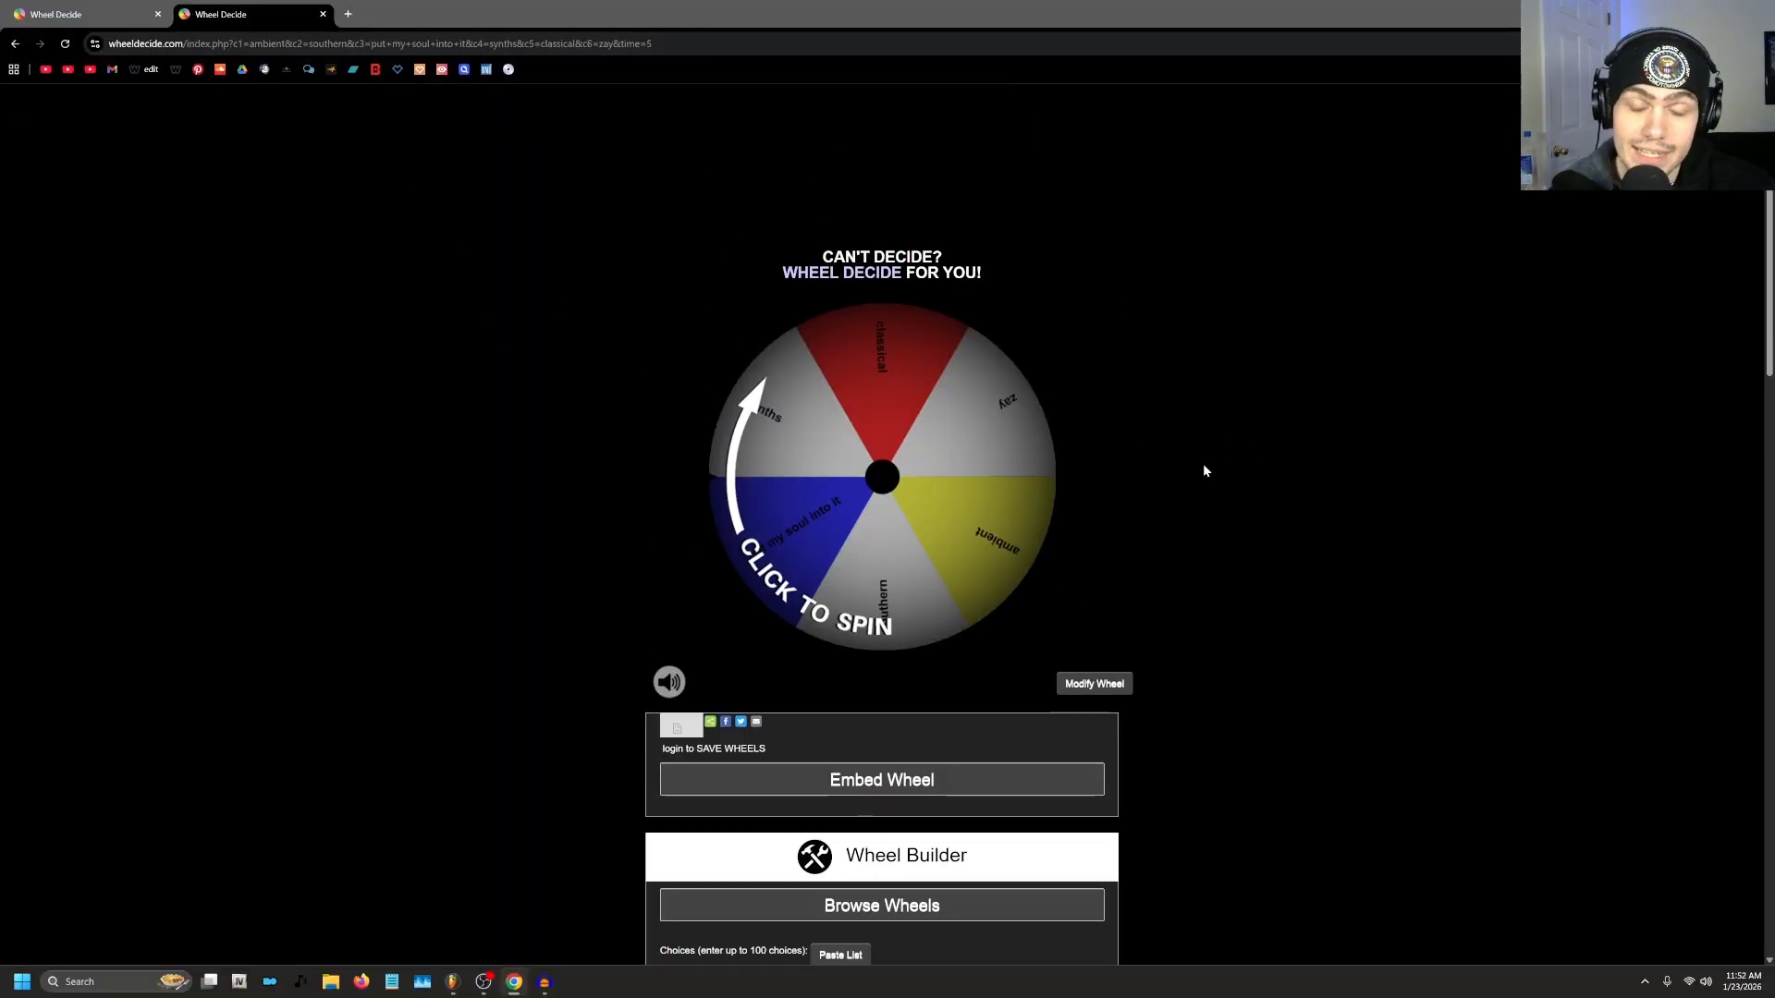
{"action": "left_click", "coordinate": [919, 380]}
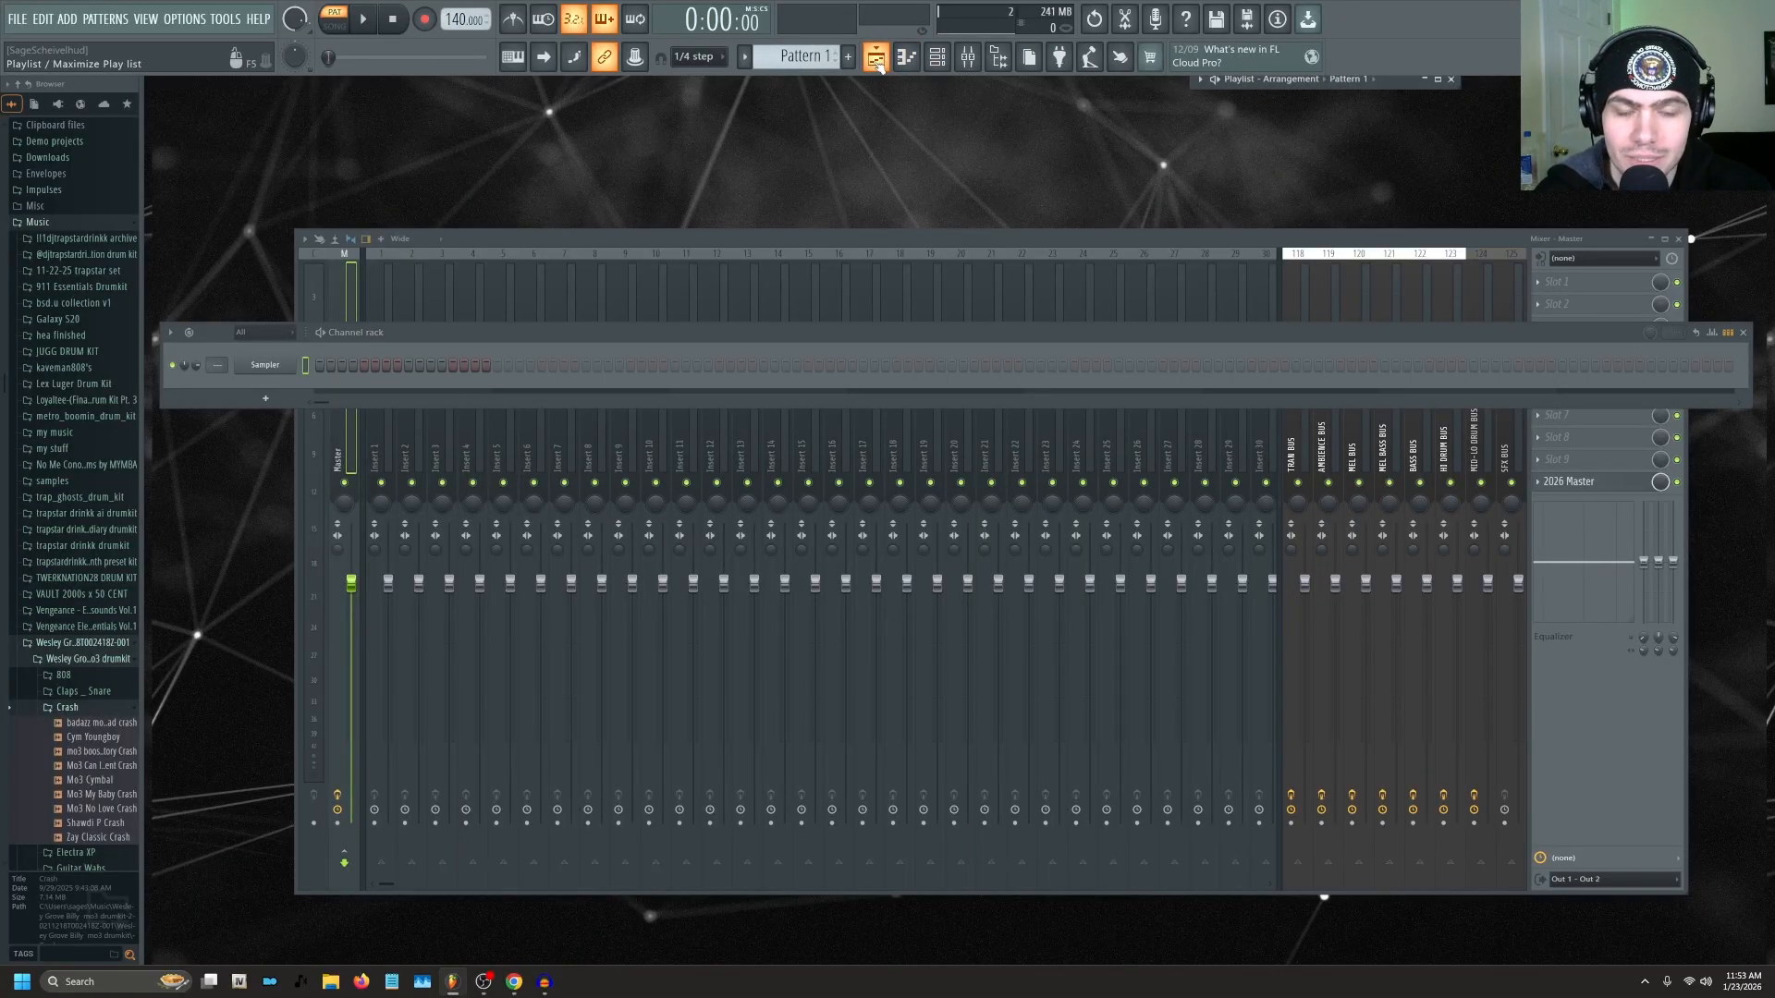
Switch to FL Studio, maximize the playlist and show the channel rack over it.
{"action": "left_click", "coordinate": [937, 56]}
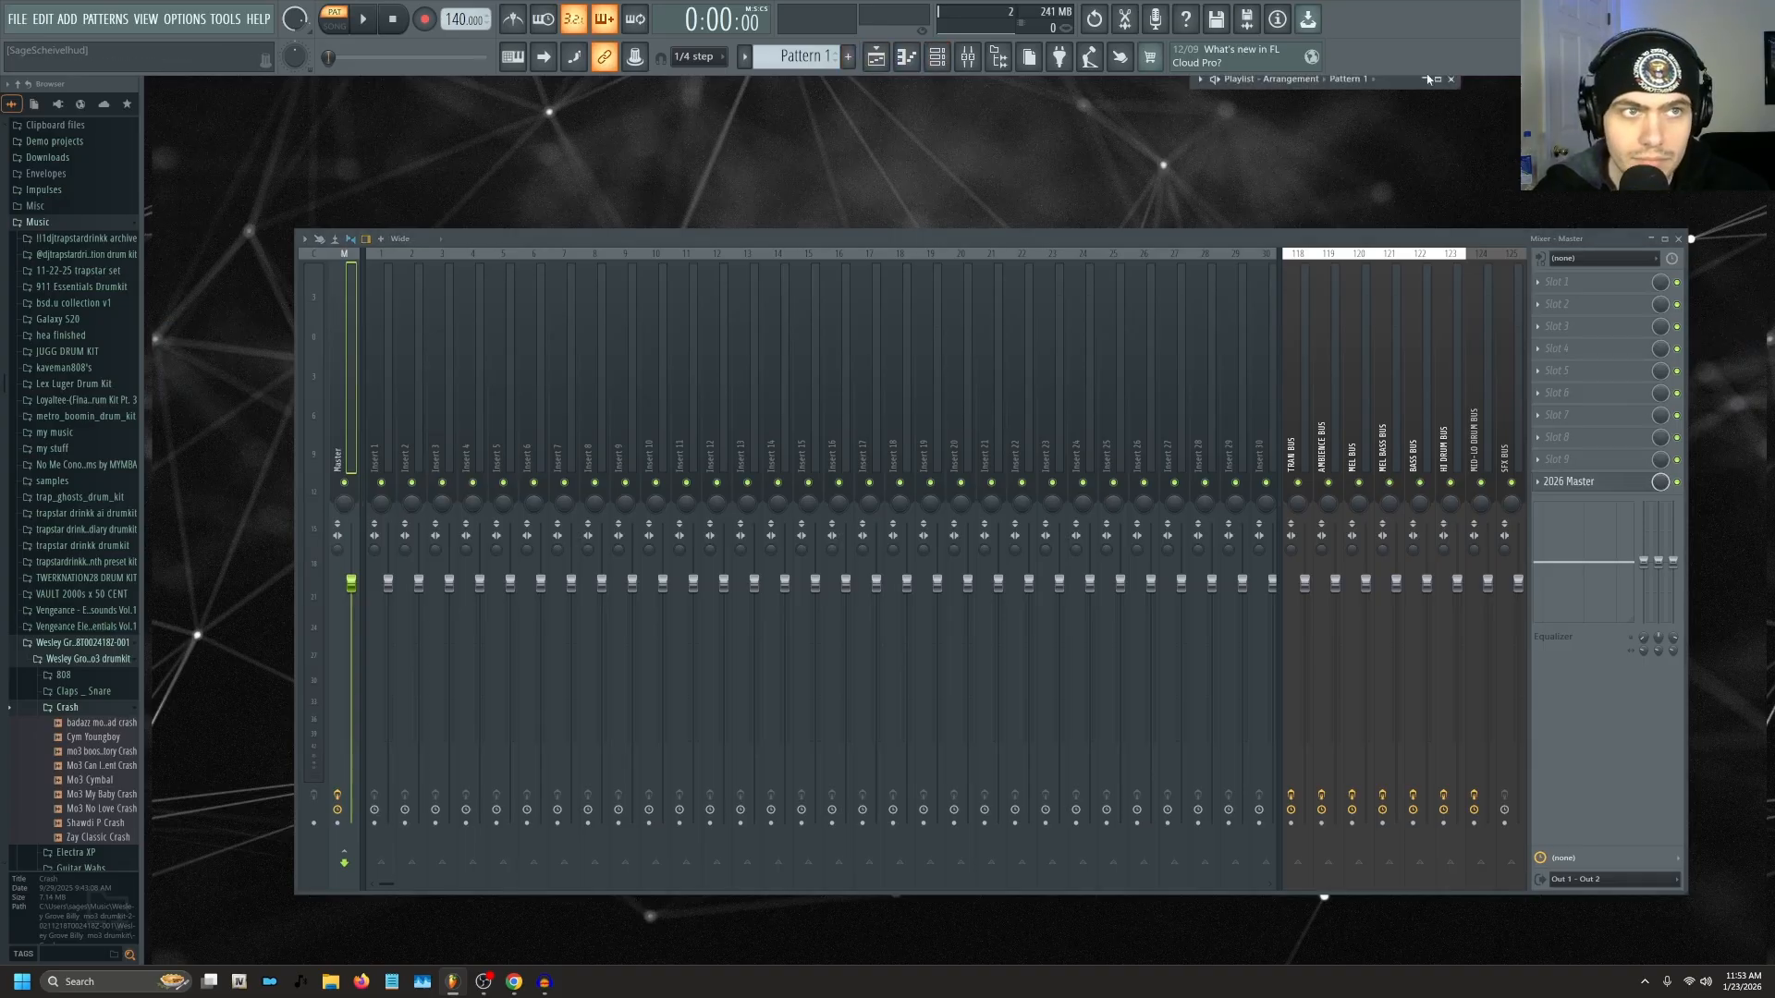
{"action": "left_click", "coordinate": [1438, 79]}
{"action": "left_click", "coordinate": [948, 60]}
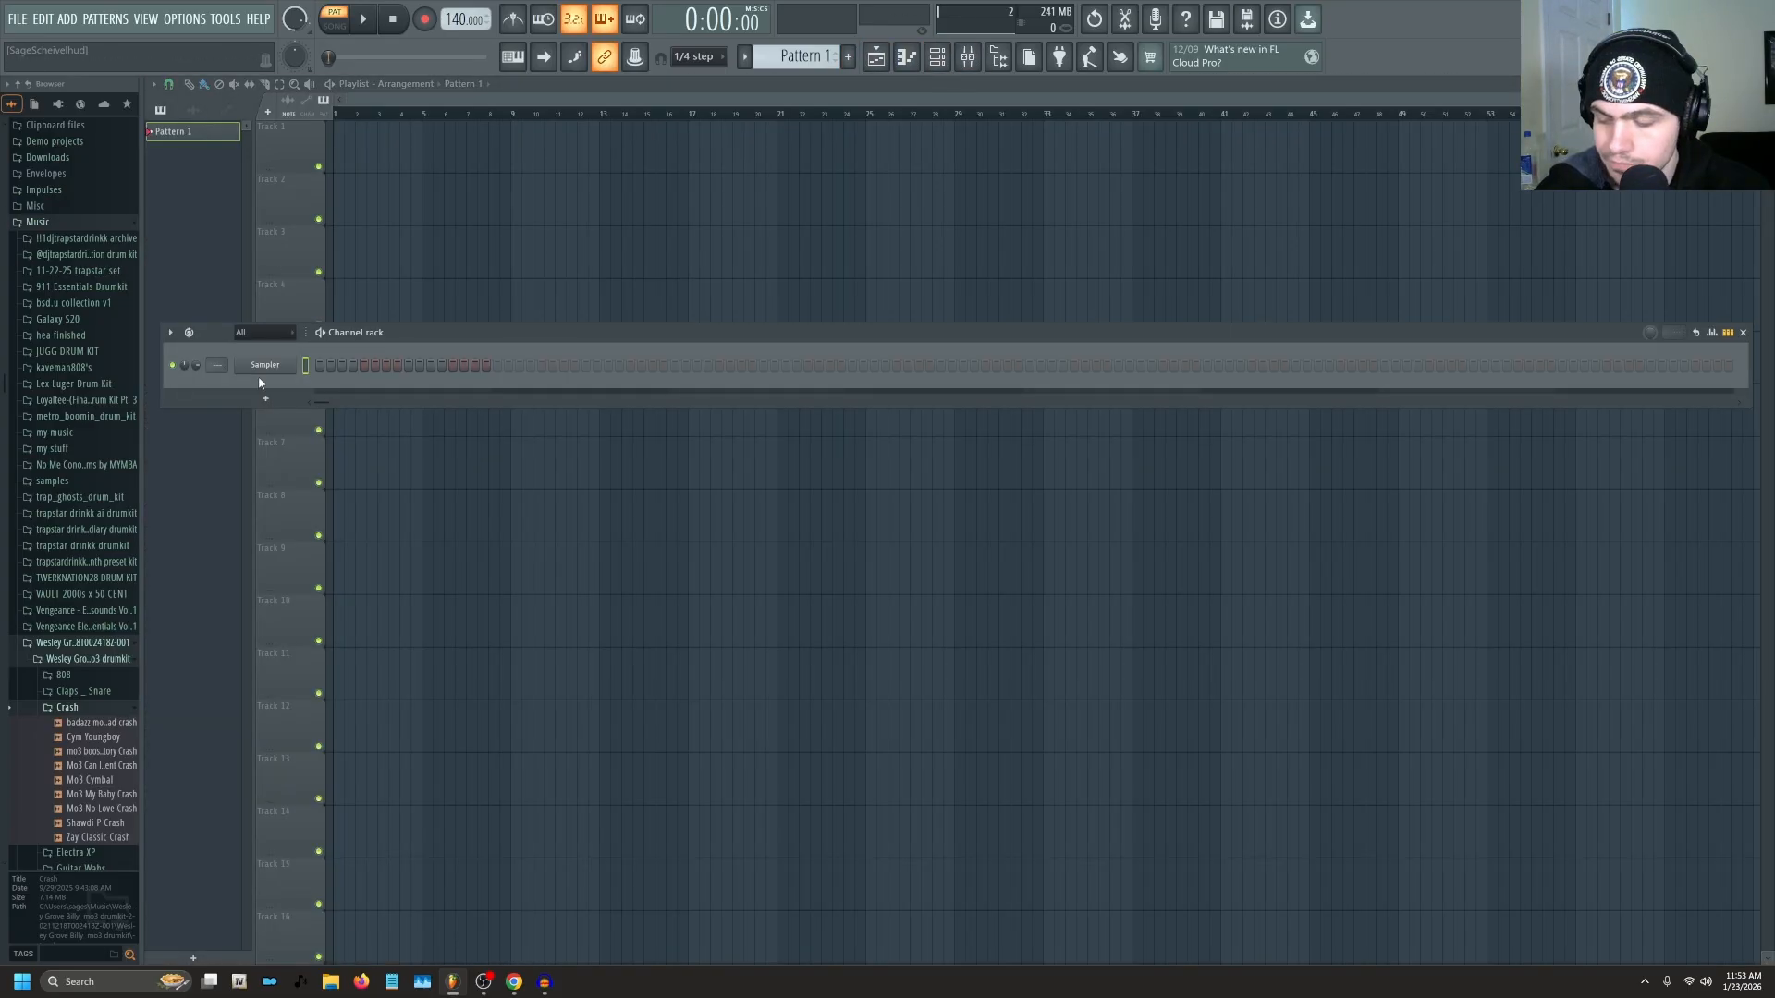
Replace the Sampler channel with FLEX and load the Yamaha C7 lite preset from Essential Pianos.
{"action": "right_click", "coordinate": [294, 364]}
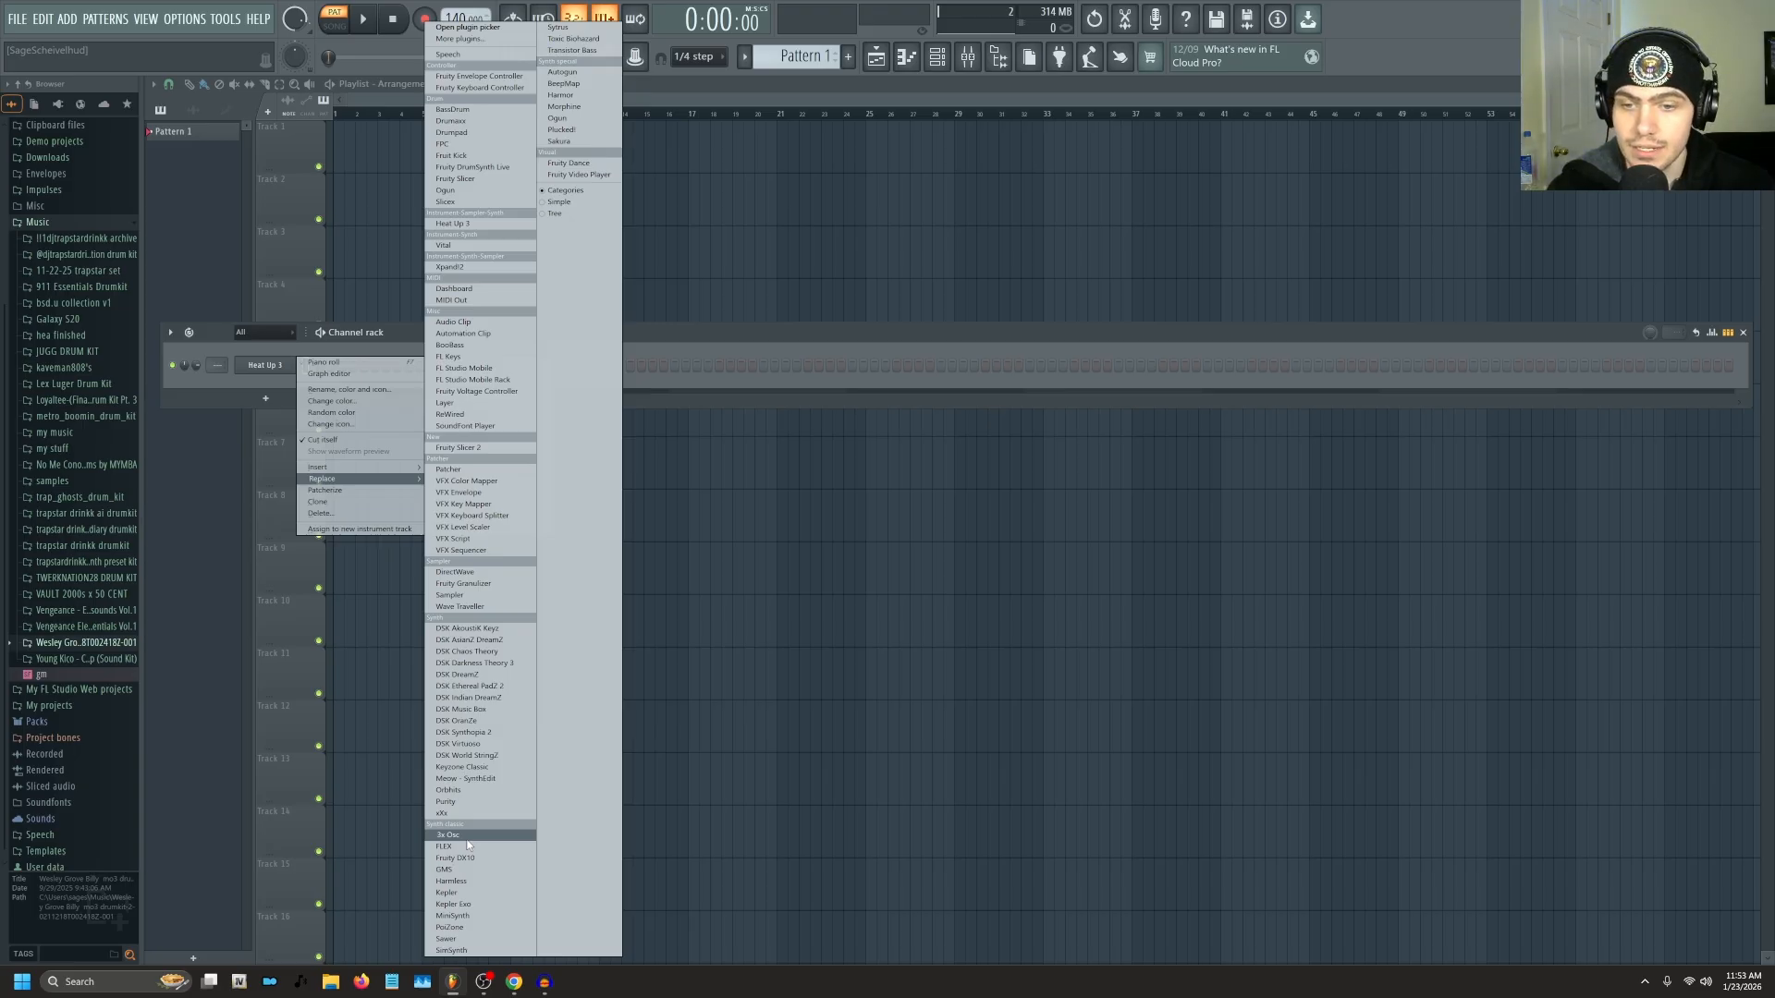
{"action": "left_click", "coordinate": [467, 847]}
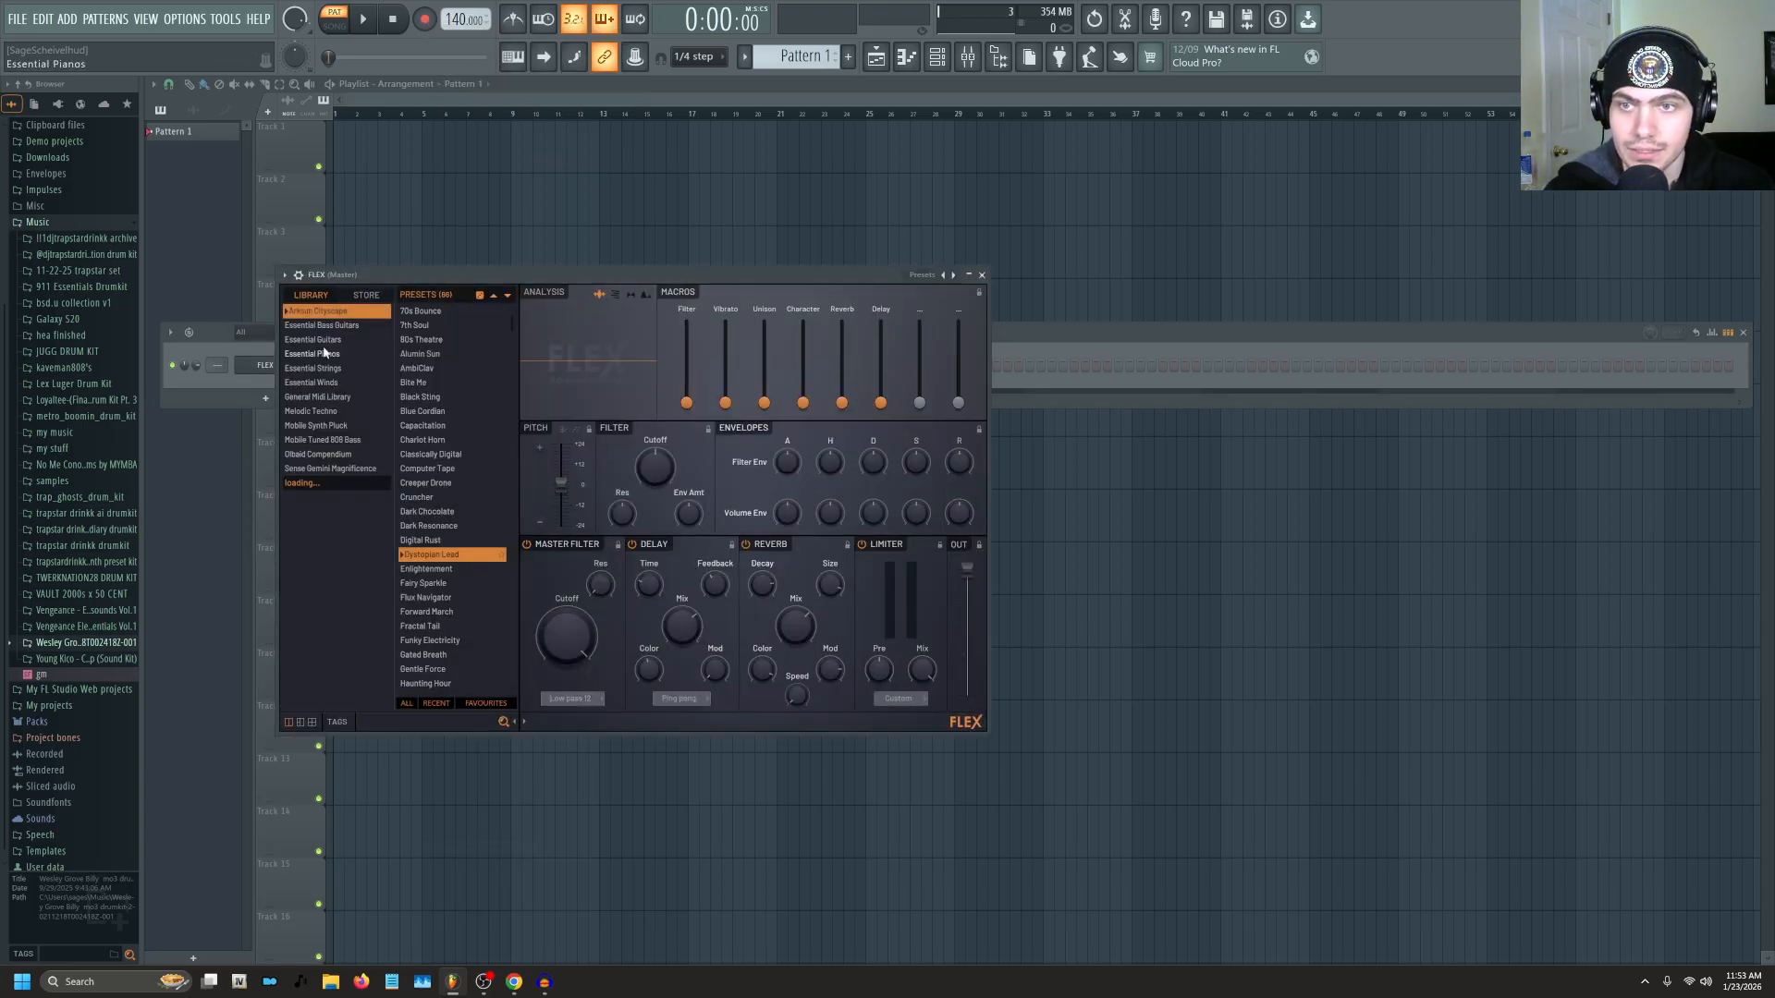
{"action": "left_click", "coordinate": [324, 353]}
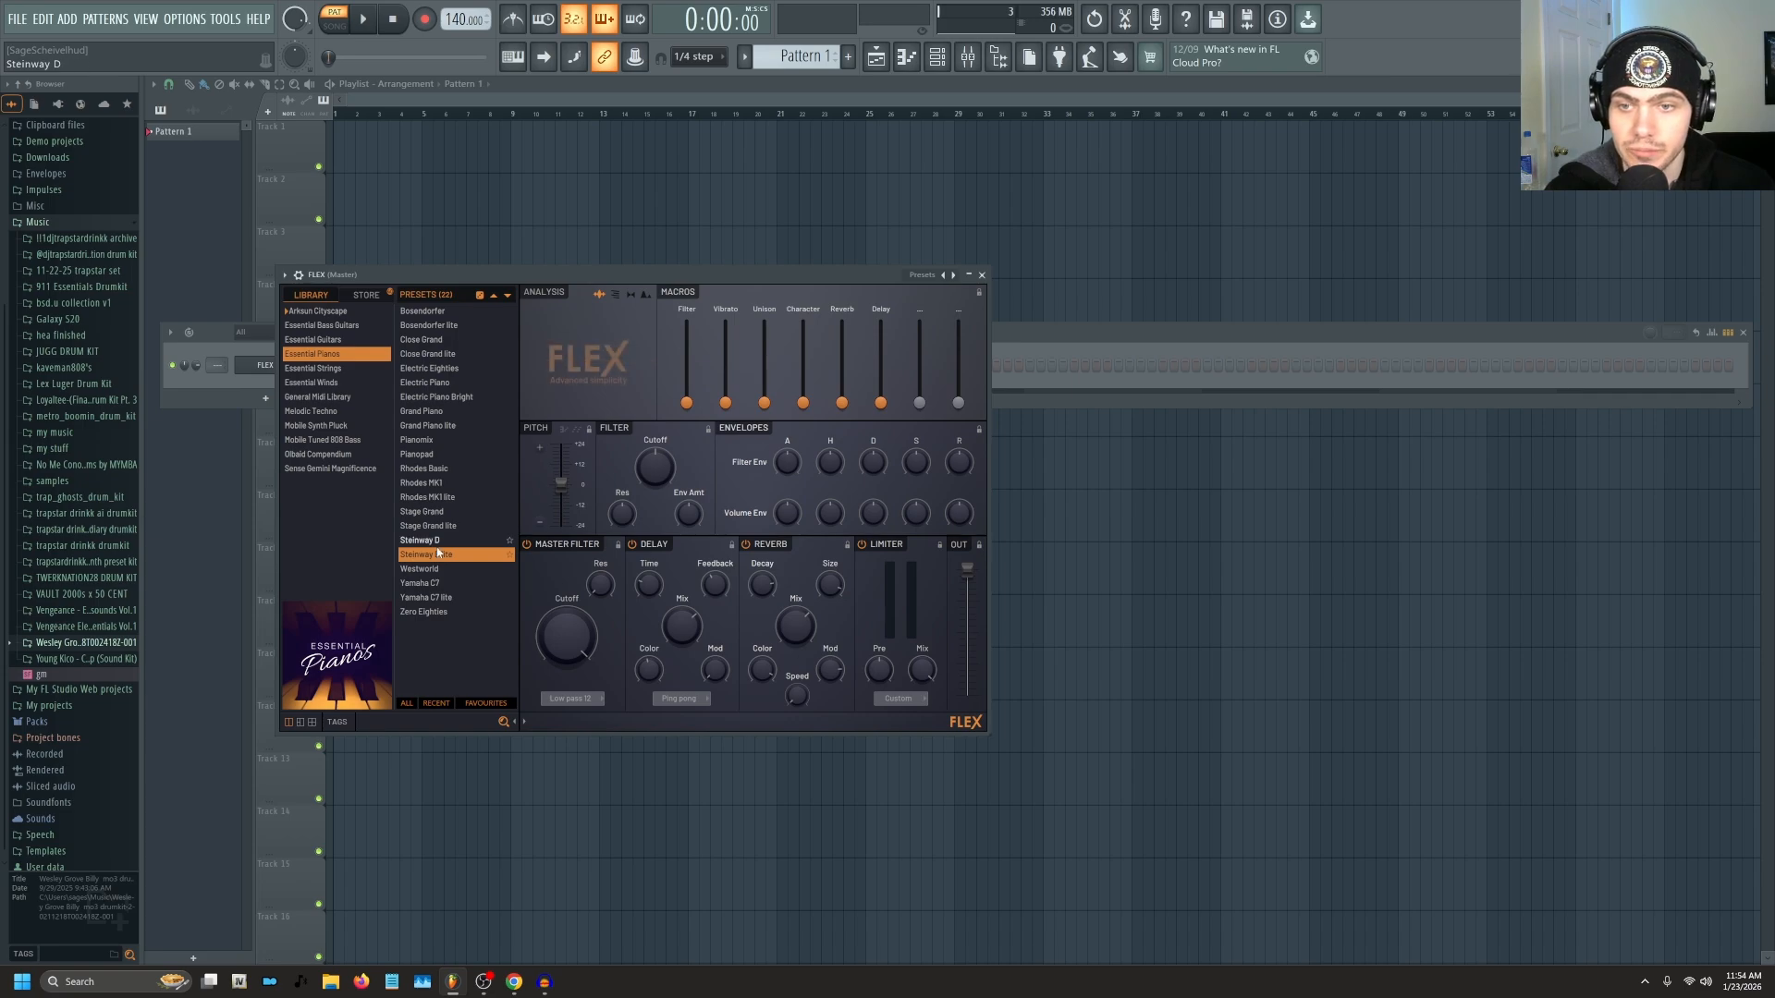
{"action": "left_click", "coordinate": [434, 596]}
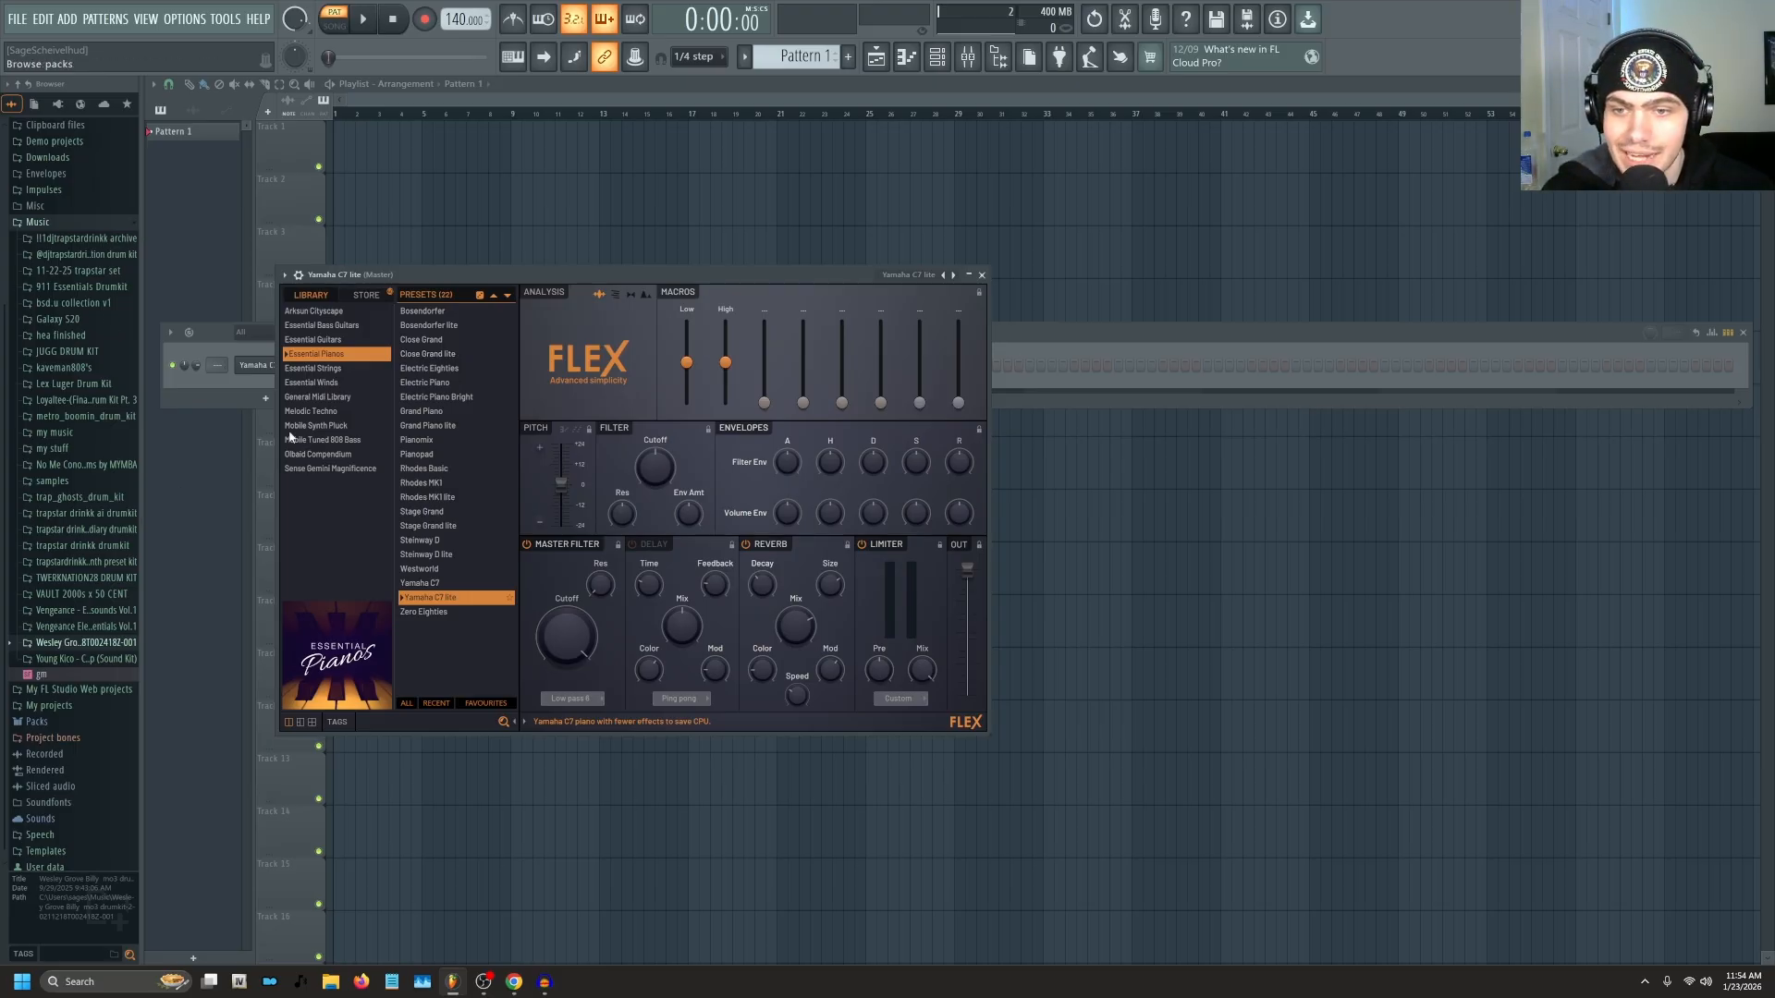
Compare the Steinway D and Steinway D lite presets in FLEX and keep Steinway D lite loaded.
{"action": "left_click", "coordinate": [452, 554]}
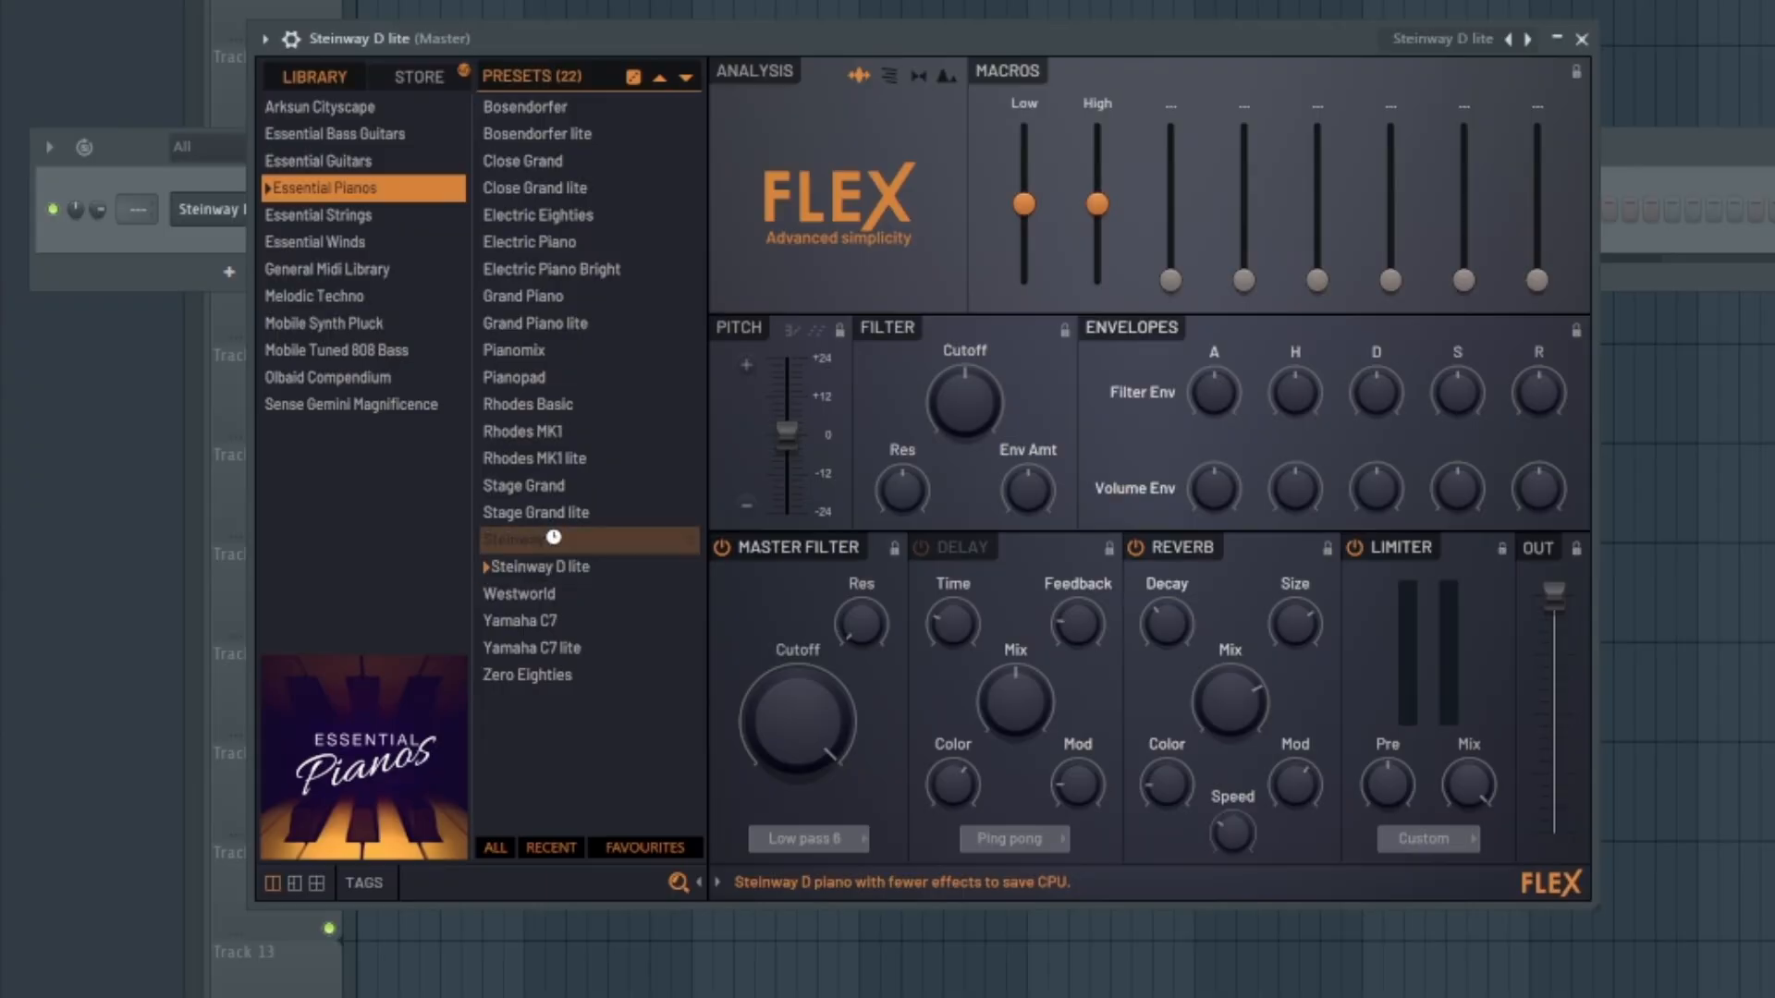
{"action": "left_click", "coordinate": [431, 536]}
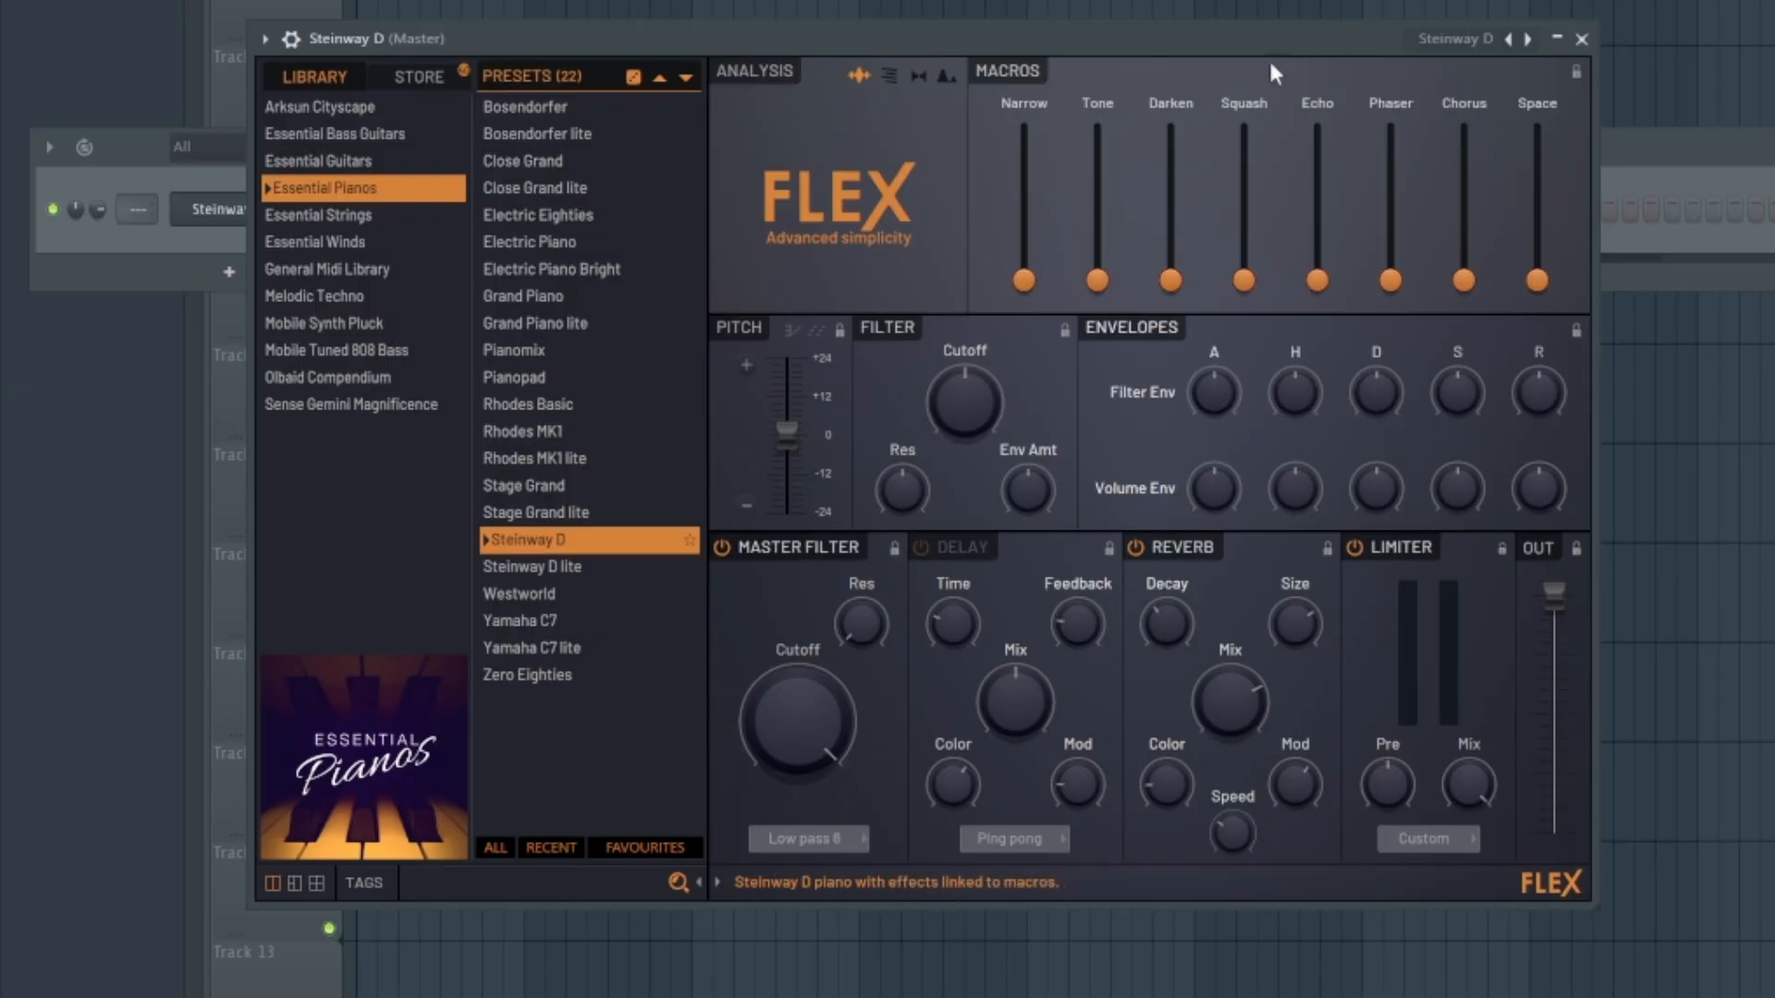
{"action": "left_click", "coordinate": [586, 564]}
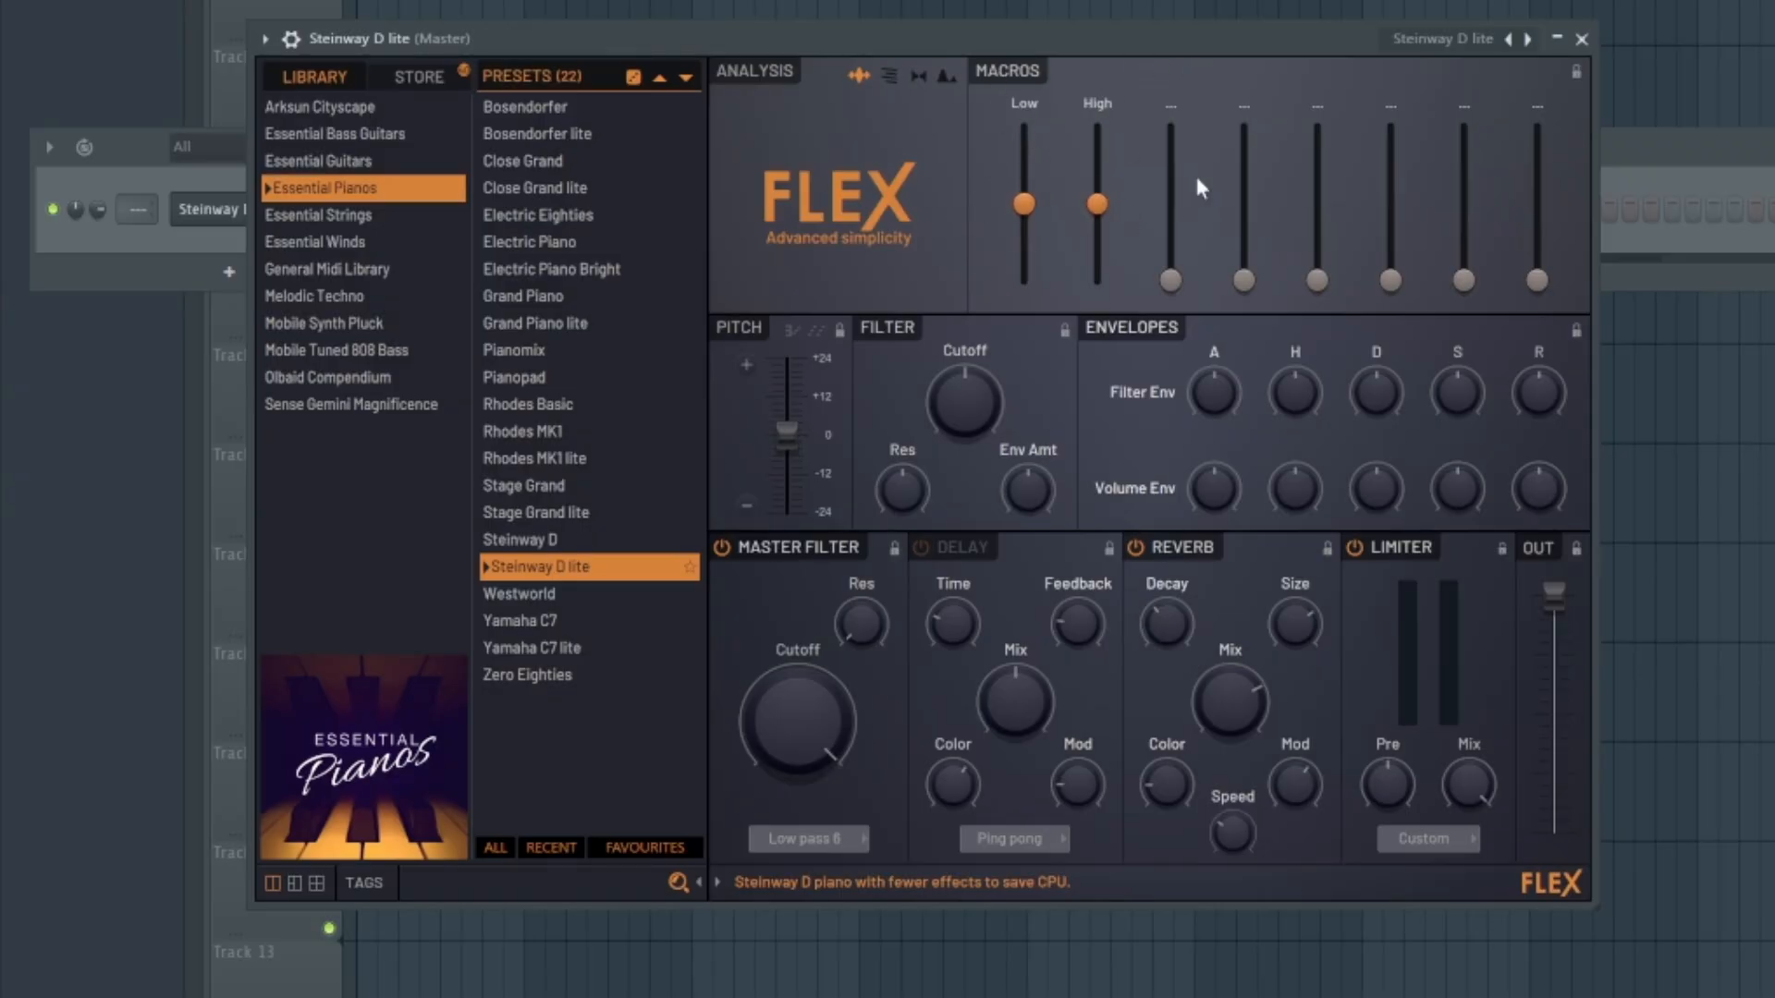
Close the FLEX window and open the piano roll of the Steinway D lite channel.
{"action": "left_click", "coordinate": [1581, 40]}
{"action": "left_click", "coordinate": [1727, 334]}
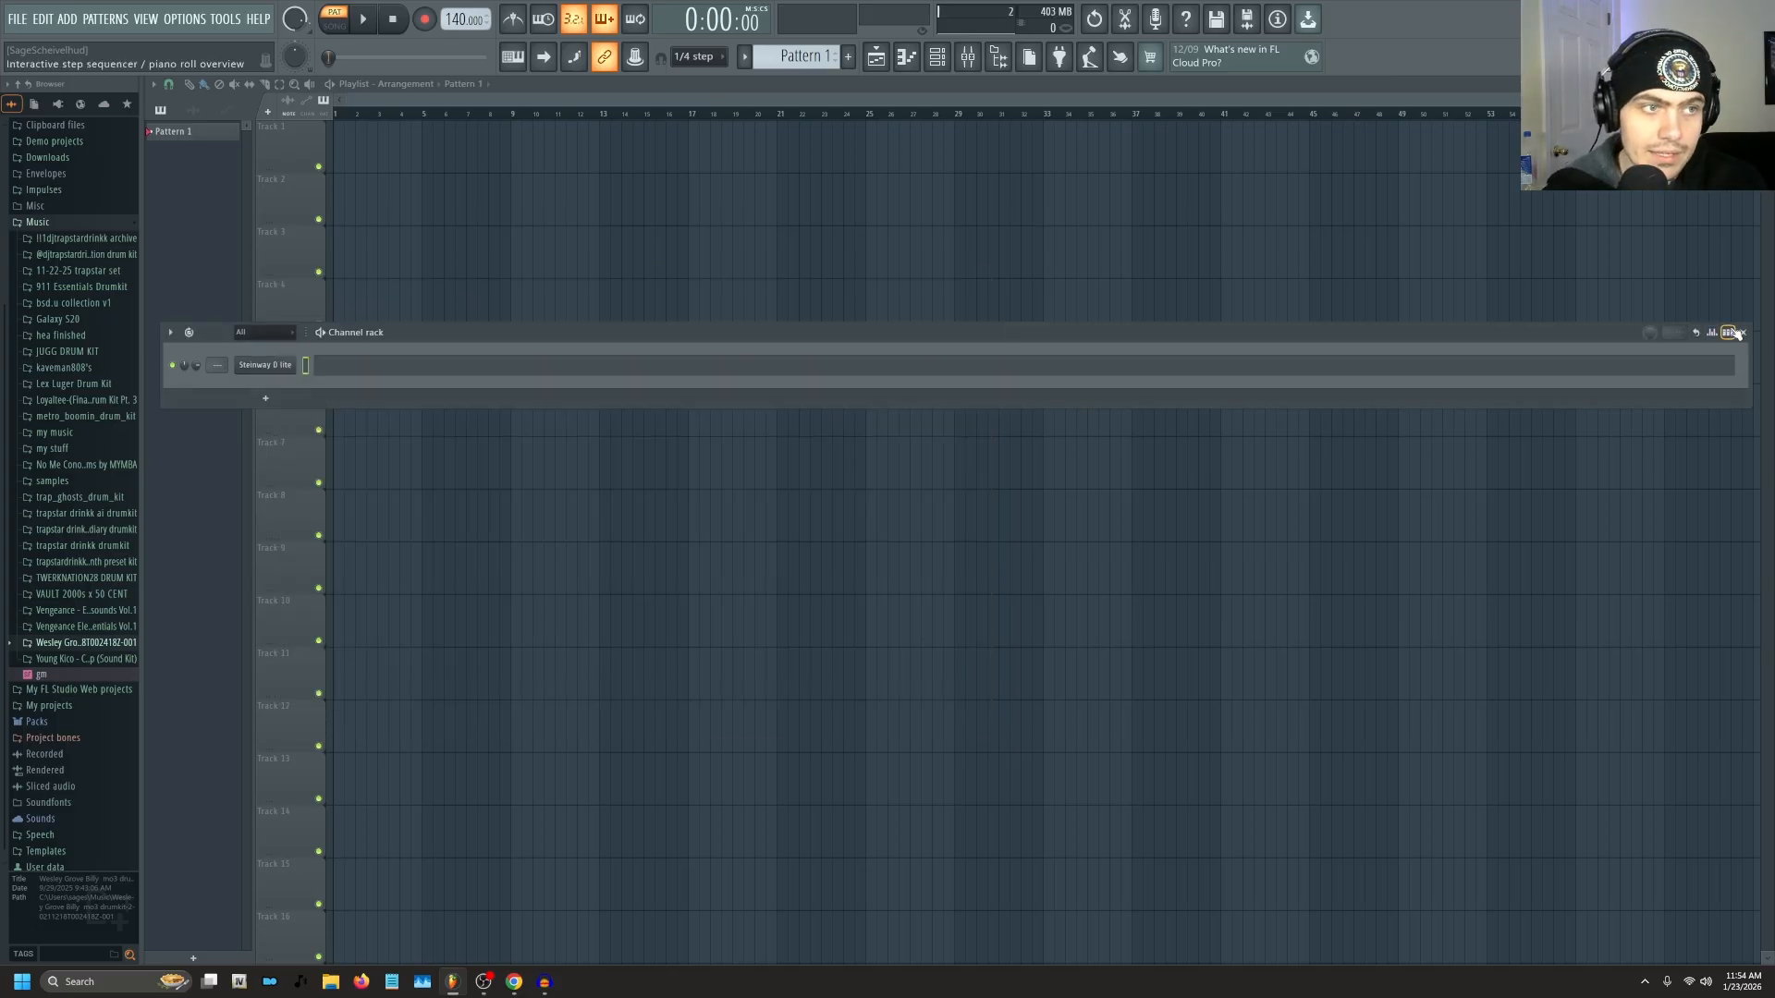
{"action": "left_click", "coordinate": [1696, 367]}
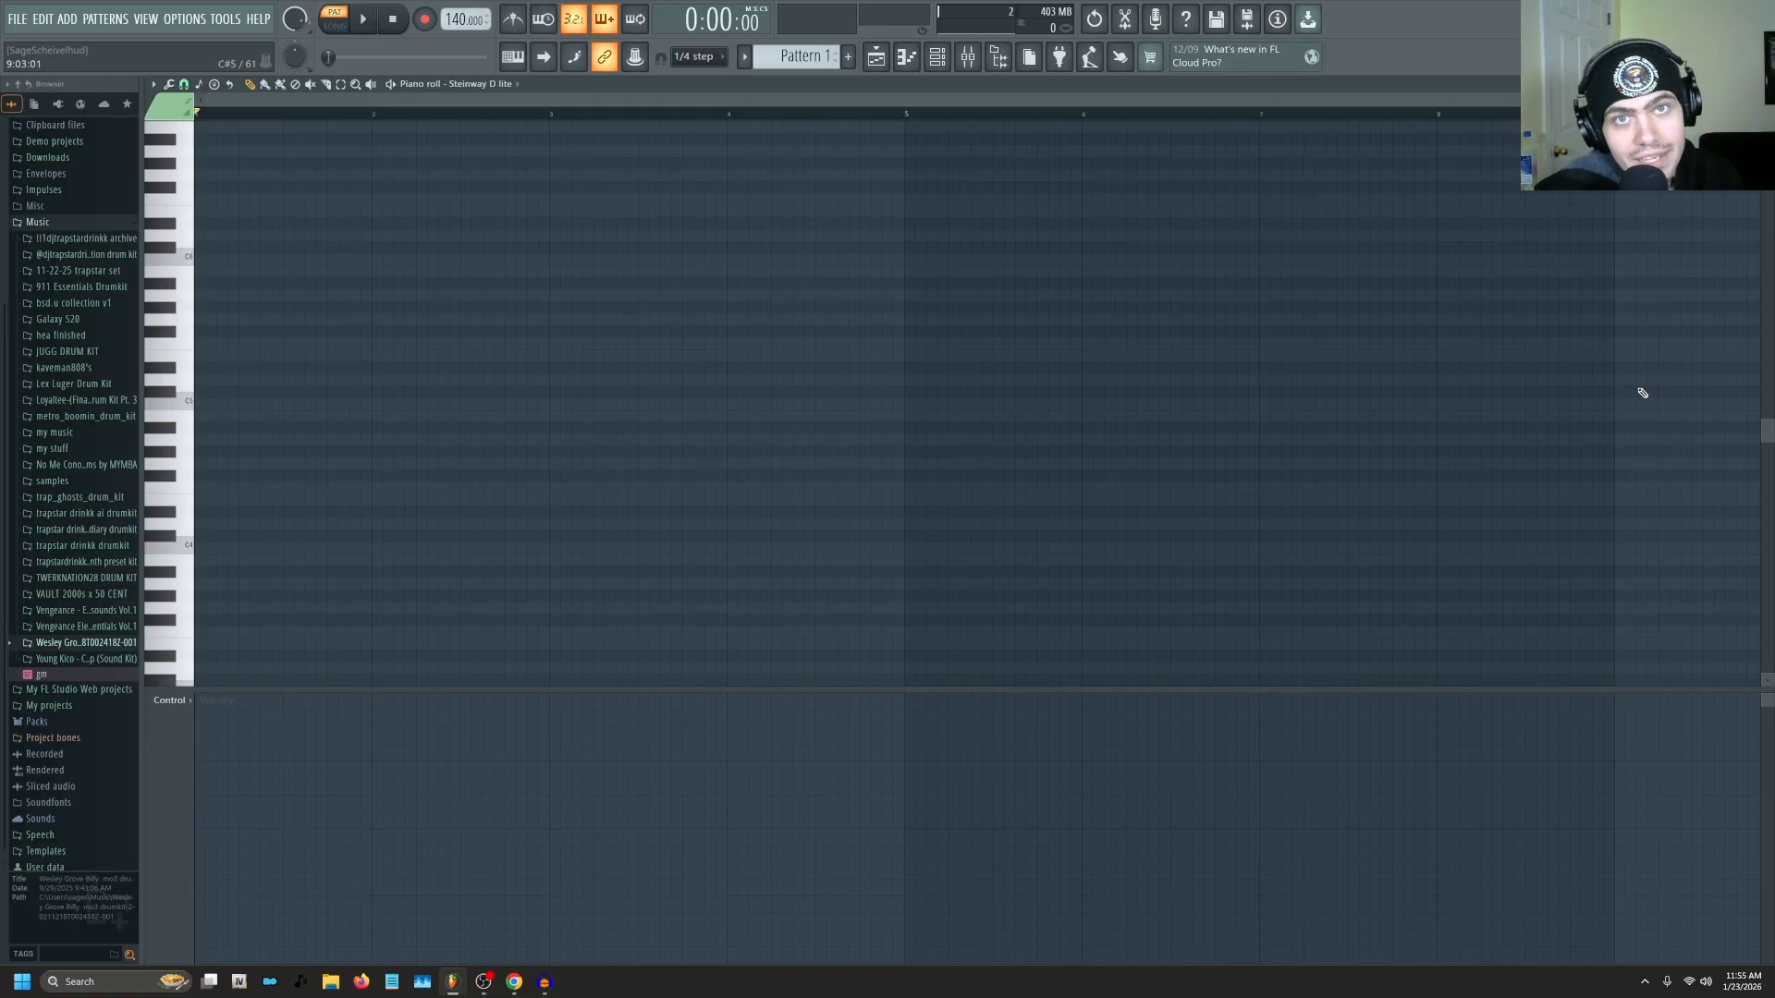
Draw the opening eighth-note phrase: a G4, A#4, D5 chord, C5, D5, A#4, and an A#4, D5, F5, G5 chord.
{"action": "left_click", "coordinate": [205, 428]}
{"action": "left_click", "coordinate": [207, 380]}
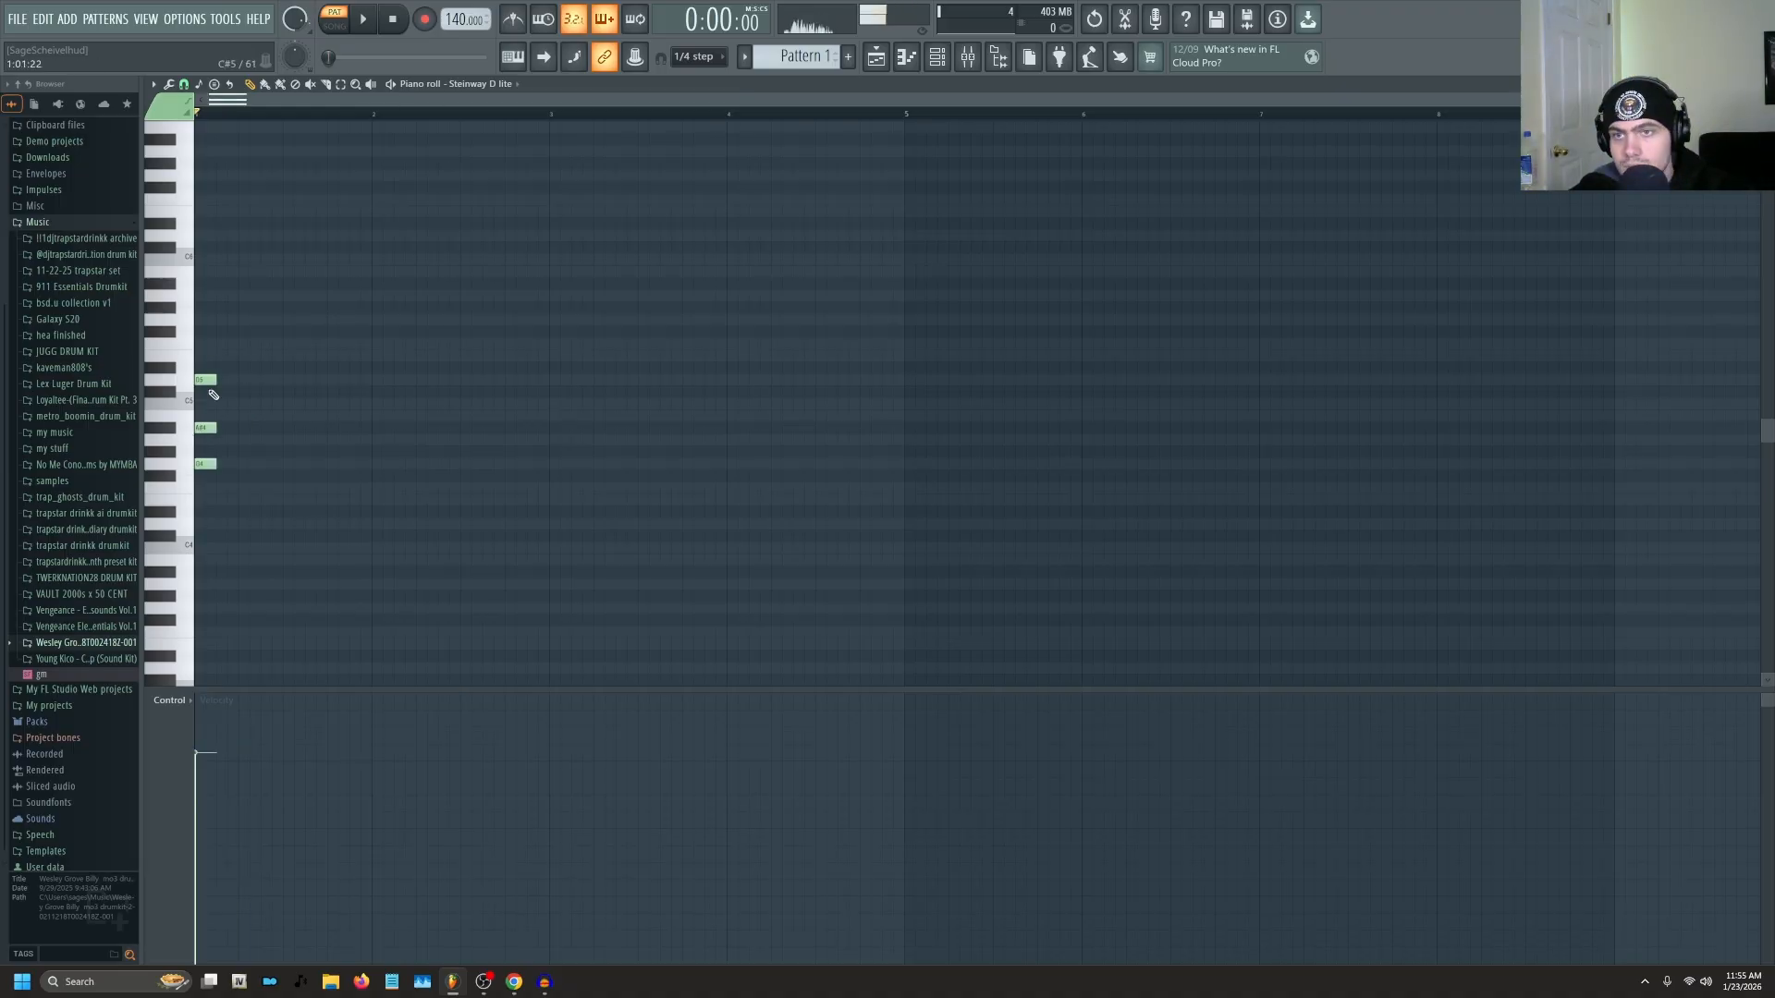
{"action": "left_click", "coordinate": [224, 404]}
{"action": "left_click", "coordinate": [246, 380]}
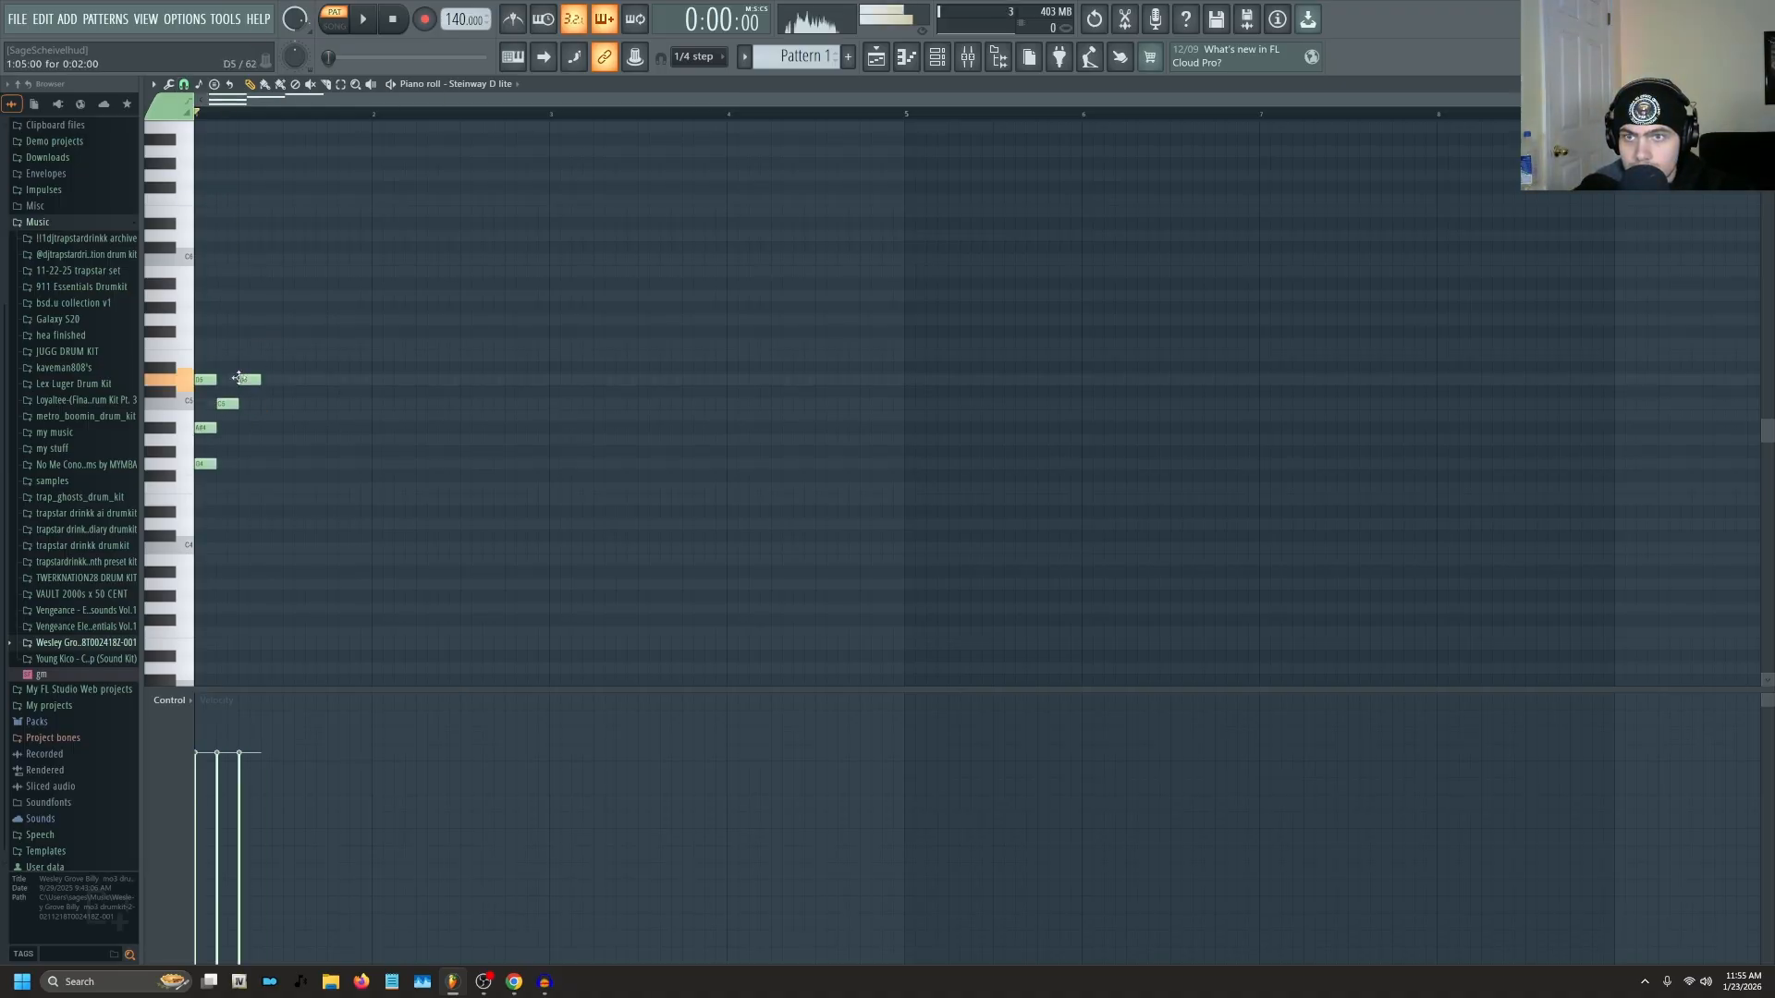
{"action": "left_click", "coordinate": [269, 428]}
{"action": "left_click", "coordinate": [291, 380]}
{"action": "left_click", "coordinate": [292, 320]}
{"action": "left_click", "coordinate": [294, 344]}
Continue the phrase downward with F5, G4 with D5, and C5 alternating with D#4, G4, A#4 chords.
{"action": "left_click", "coordinate": [316, 344]}
{"action": "left_click", "coordinate": [339, 380]}
{"action": "left_click", "coordinate": [338, 428]}
{"action": "left_click", "coordinate": [339, 464]}
{"action": "left_click", "coordinate": [360, 404]}
{"action": "left_click", "coordinate": [383, 512]}
{"action": "left_click", "coordinate": [405, 404]}
{"action": "left_click", "coordinate": [427, 428]}
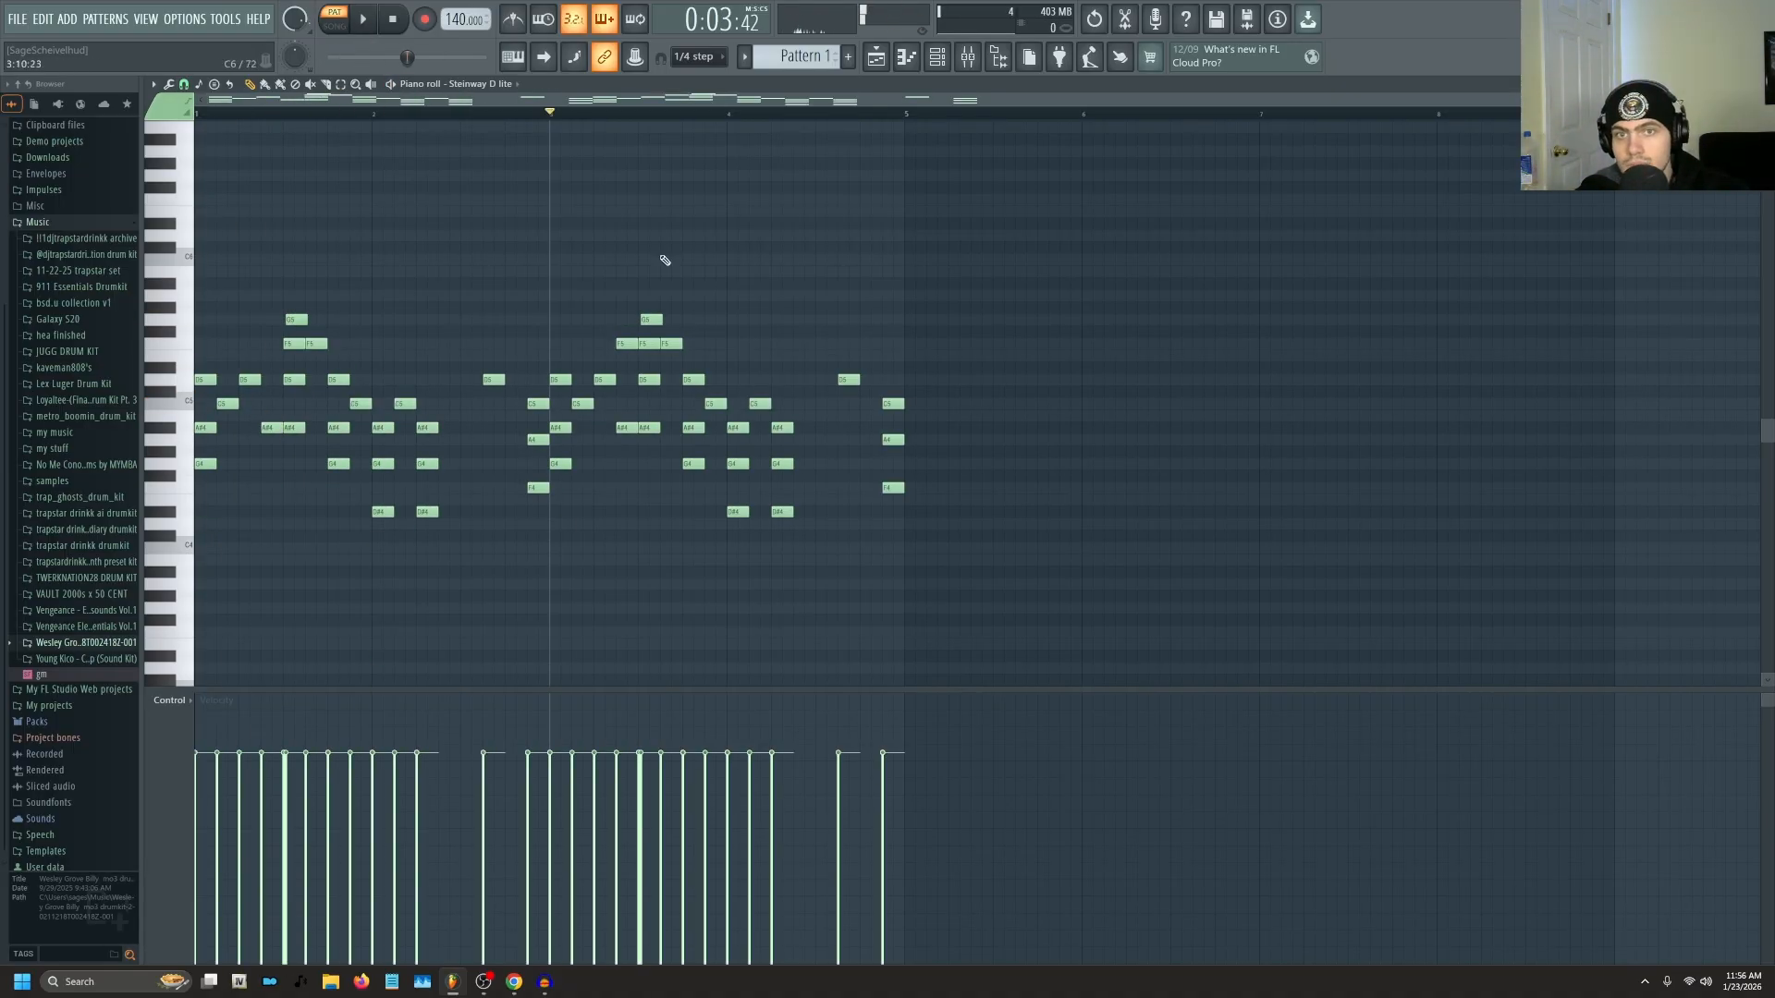
Add a higher line above bars 3 and 4, moving through A#5, A5, F5, C6 and D6, and audition the melody.
{"action": "left_click", "coordinate": [671, 283]}
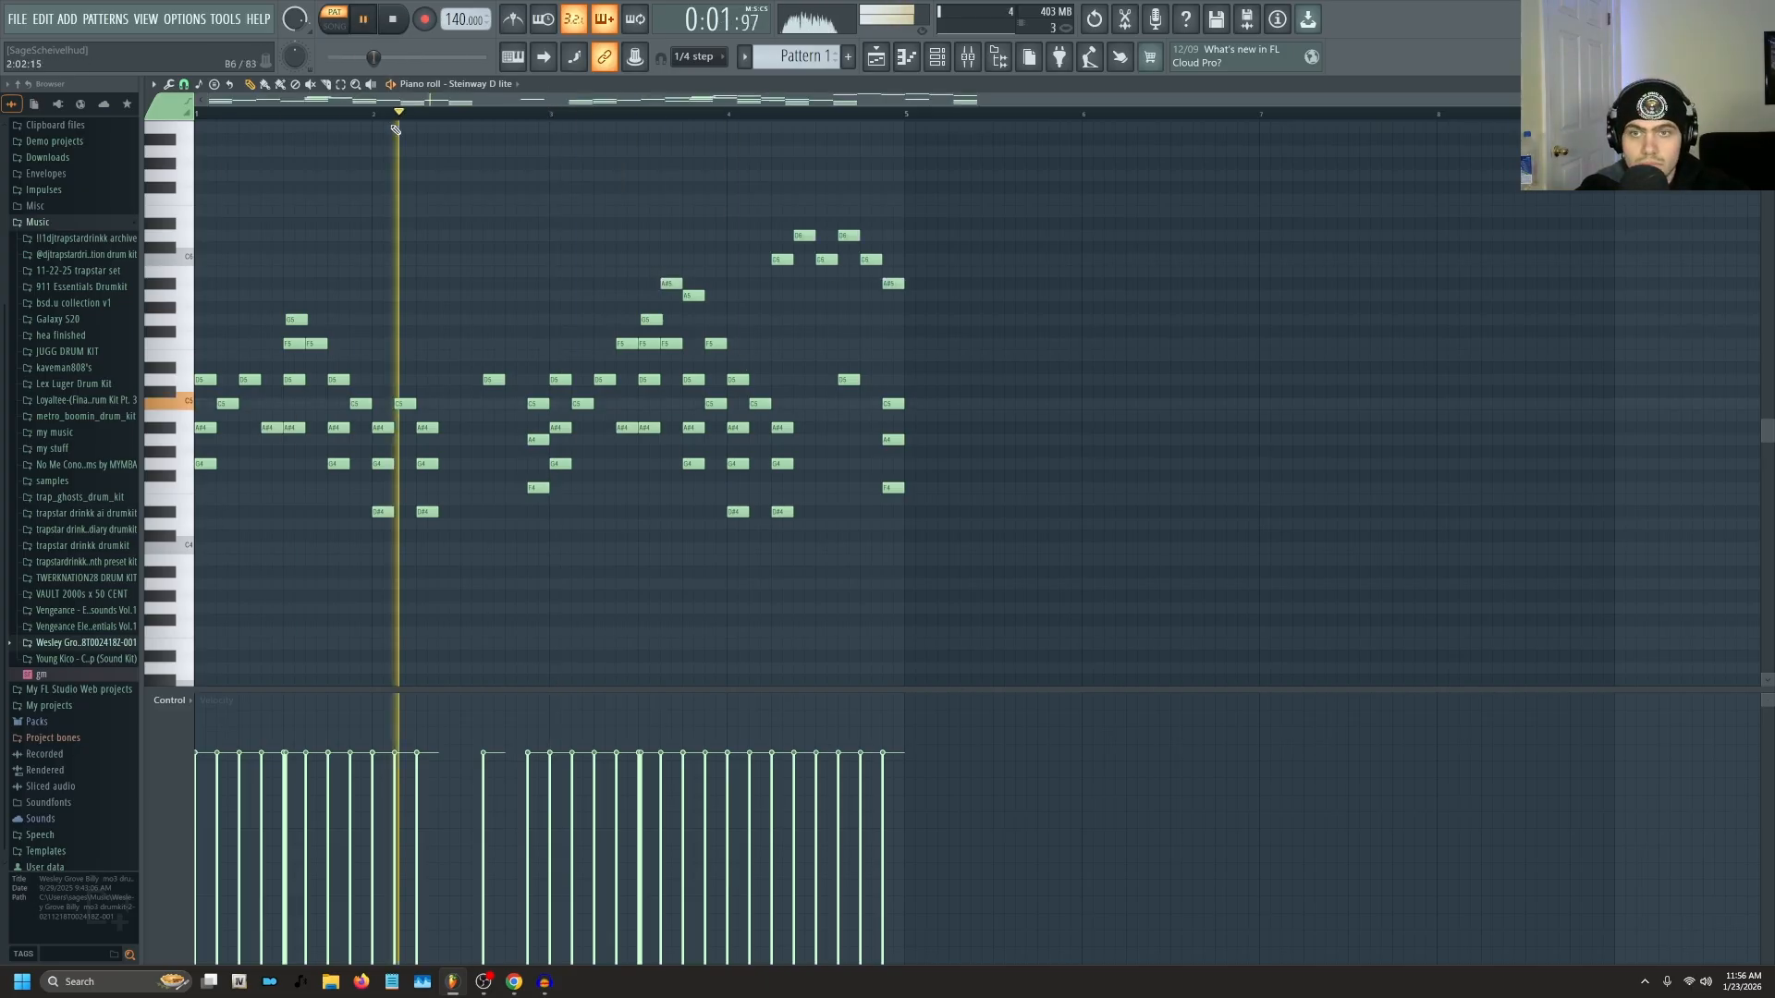
{"action": "key", "text": "space"}
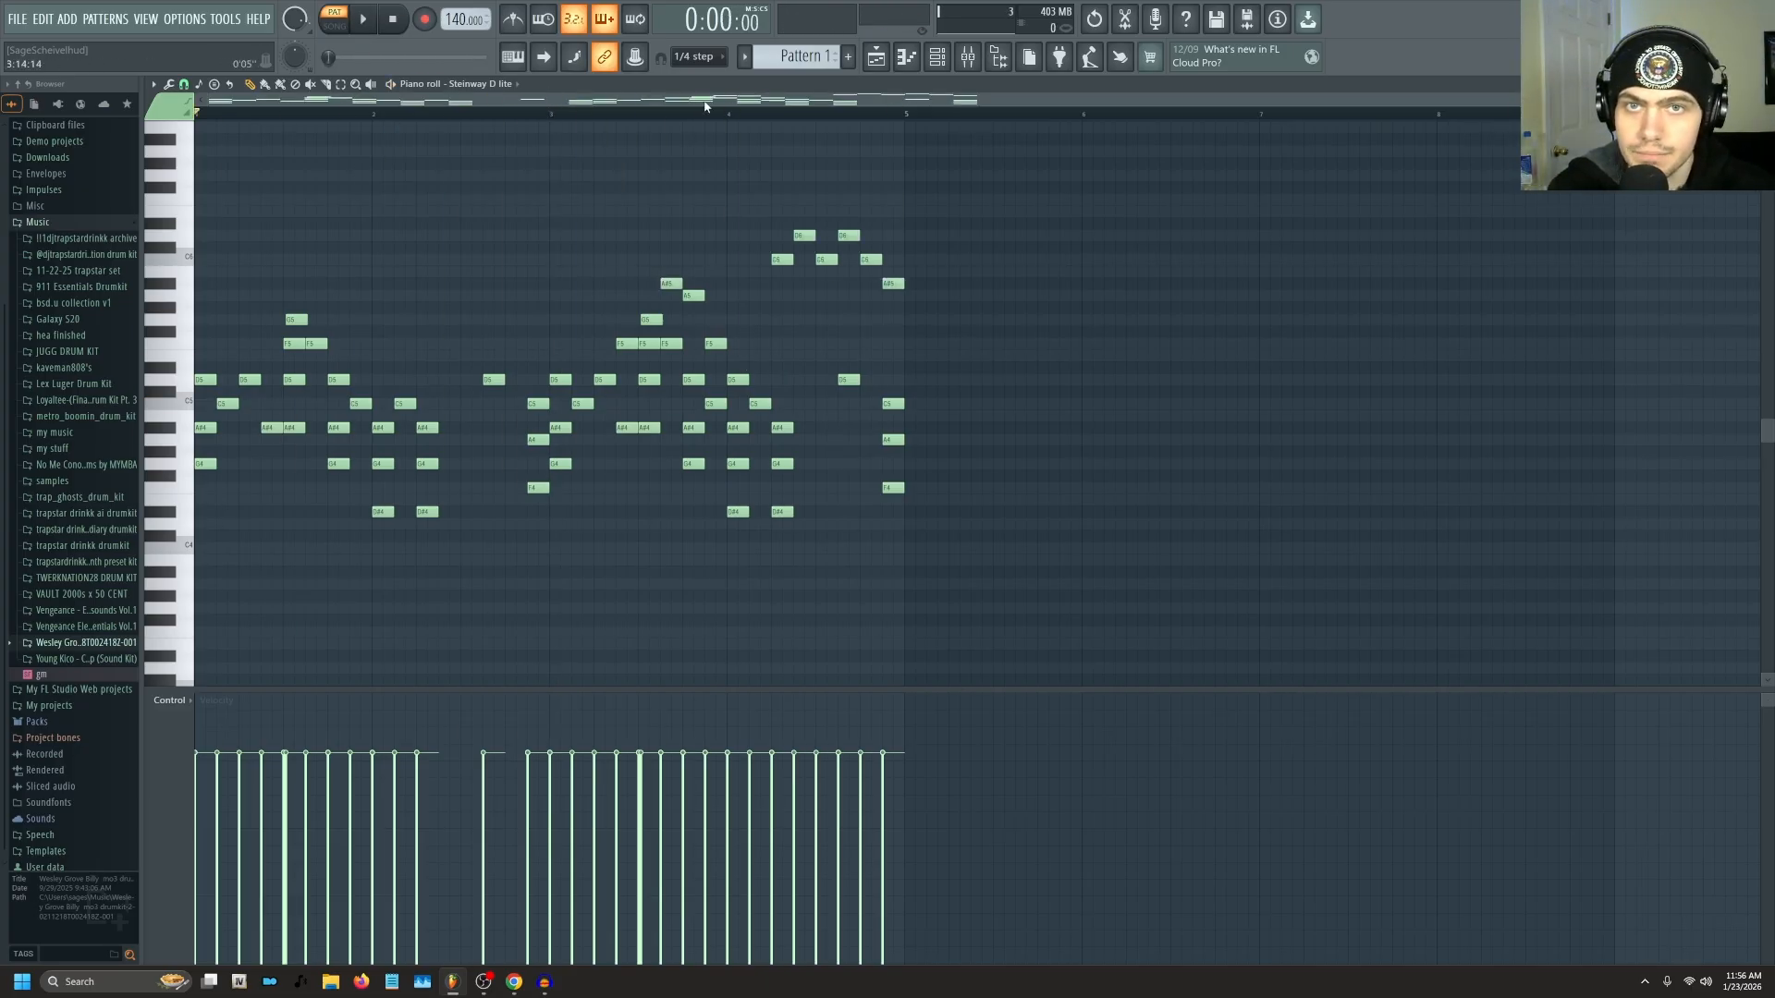
{"action": "scroll", "coordinate": [555, 305], "scroll_direction": "down", "scroll_amount": 1}
{"action": "scroll", "coordinate": [102, 407], "scroll_direction": "down", "scroll_amount": 1}
{"action": "scroll", "coordinate": [231, 402], "scroll_direction": "up", "scroll_amount": 1}
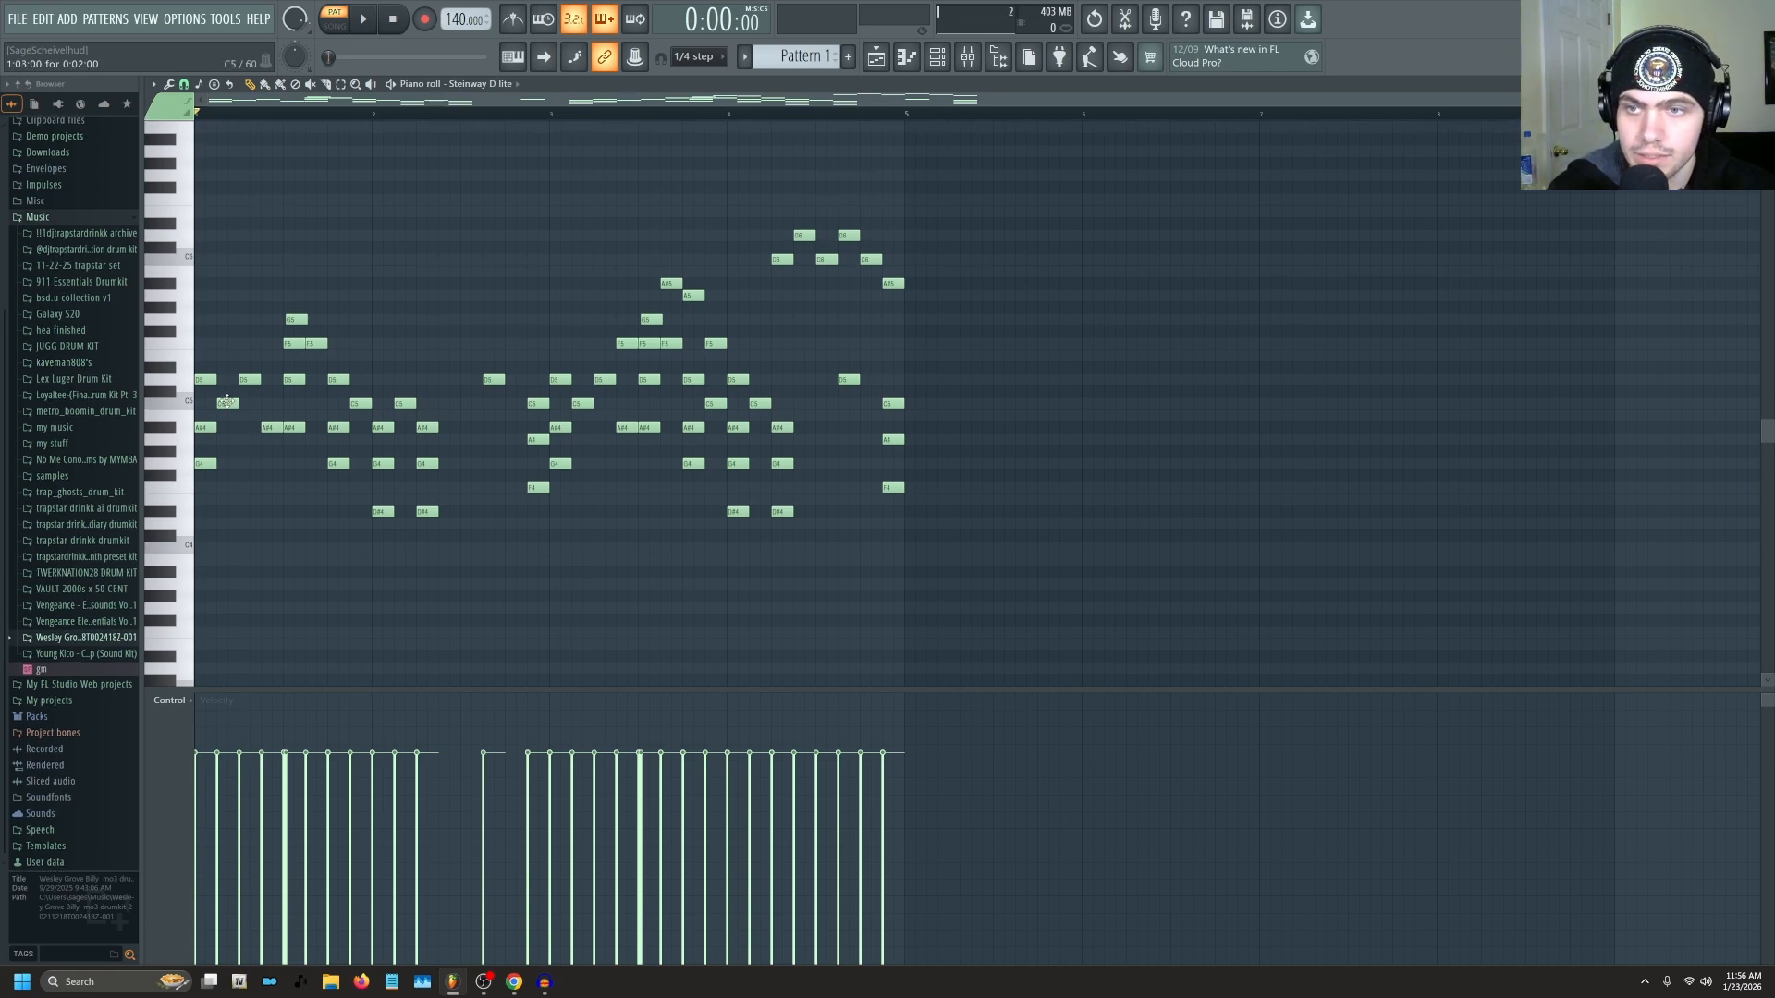
{"action": "left_click_drag", "start_coordinate": [528, 237], "coordinate": [67, 562]}
{"action": "left_click_drag", "start_coordinate": [528, 380], "coordinate": [541, 541]}
{"action": "left_click", "coordinate": [231, 471], "text": "ctrl"}
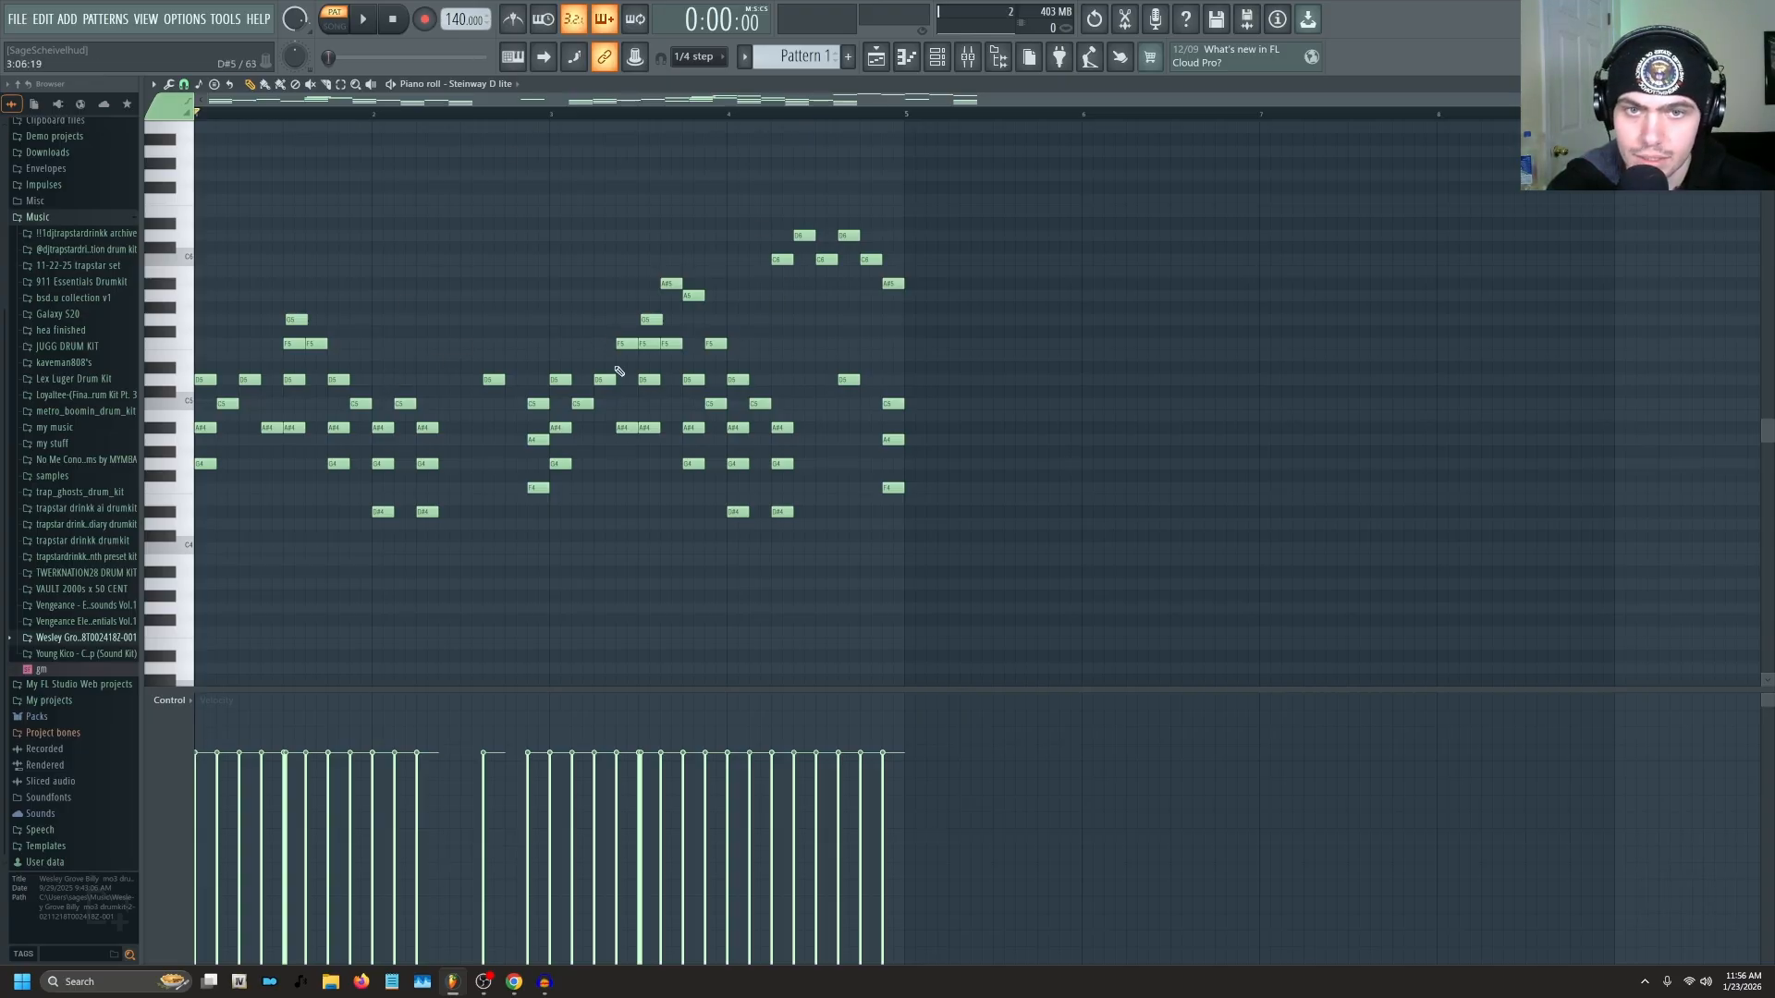
{"action": "left_click", "coordinate": [560, 110]}
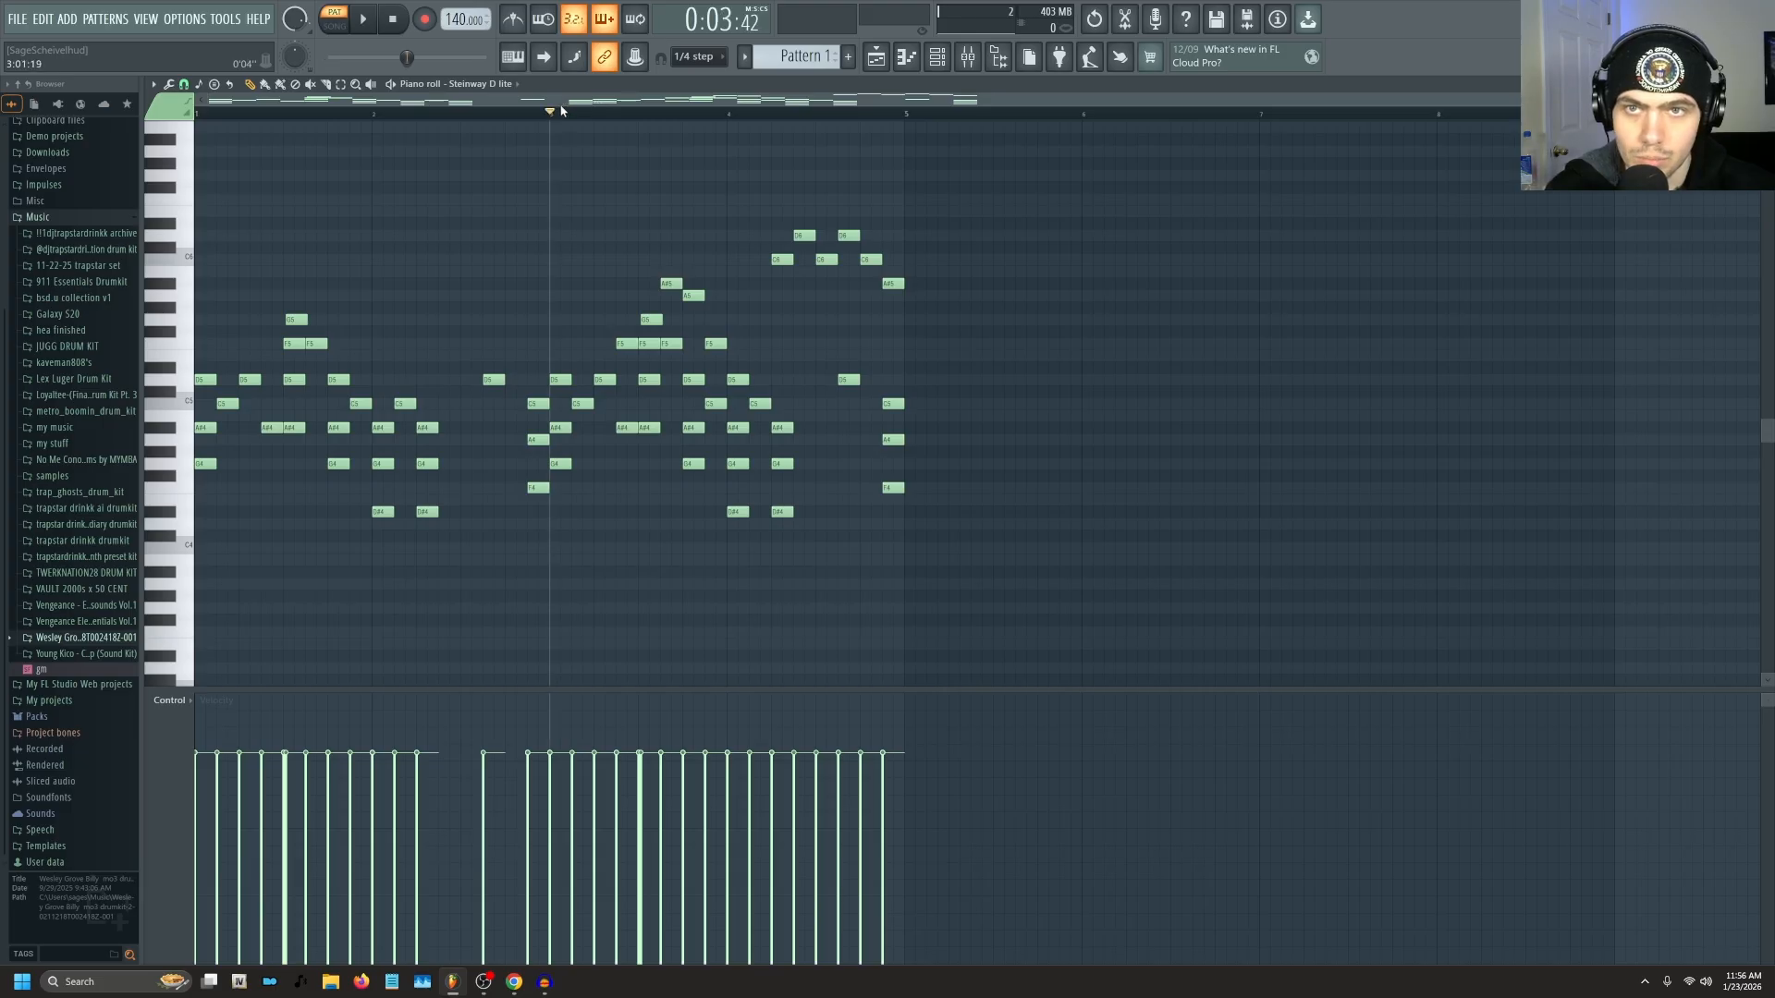
{"action": "left_click_drag", "start_coordinate": [558, 109], "coordinate": [6, 81]}
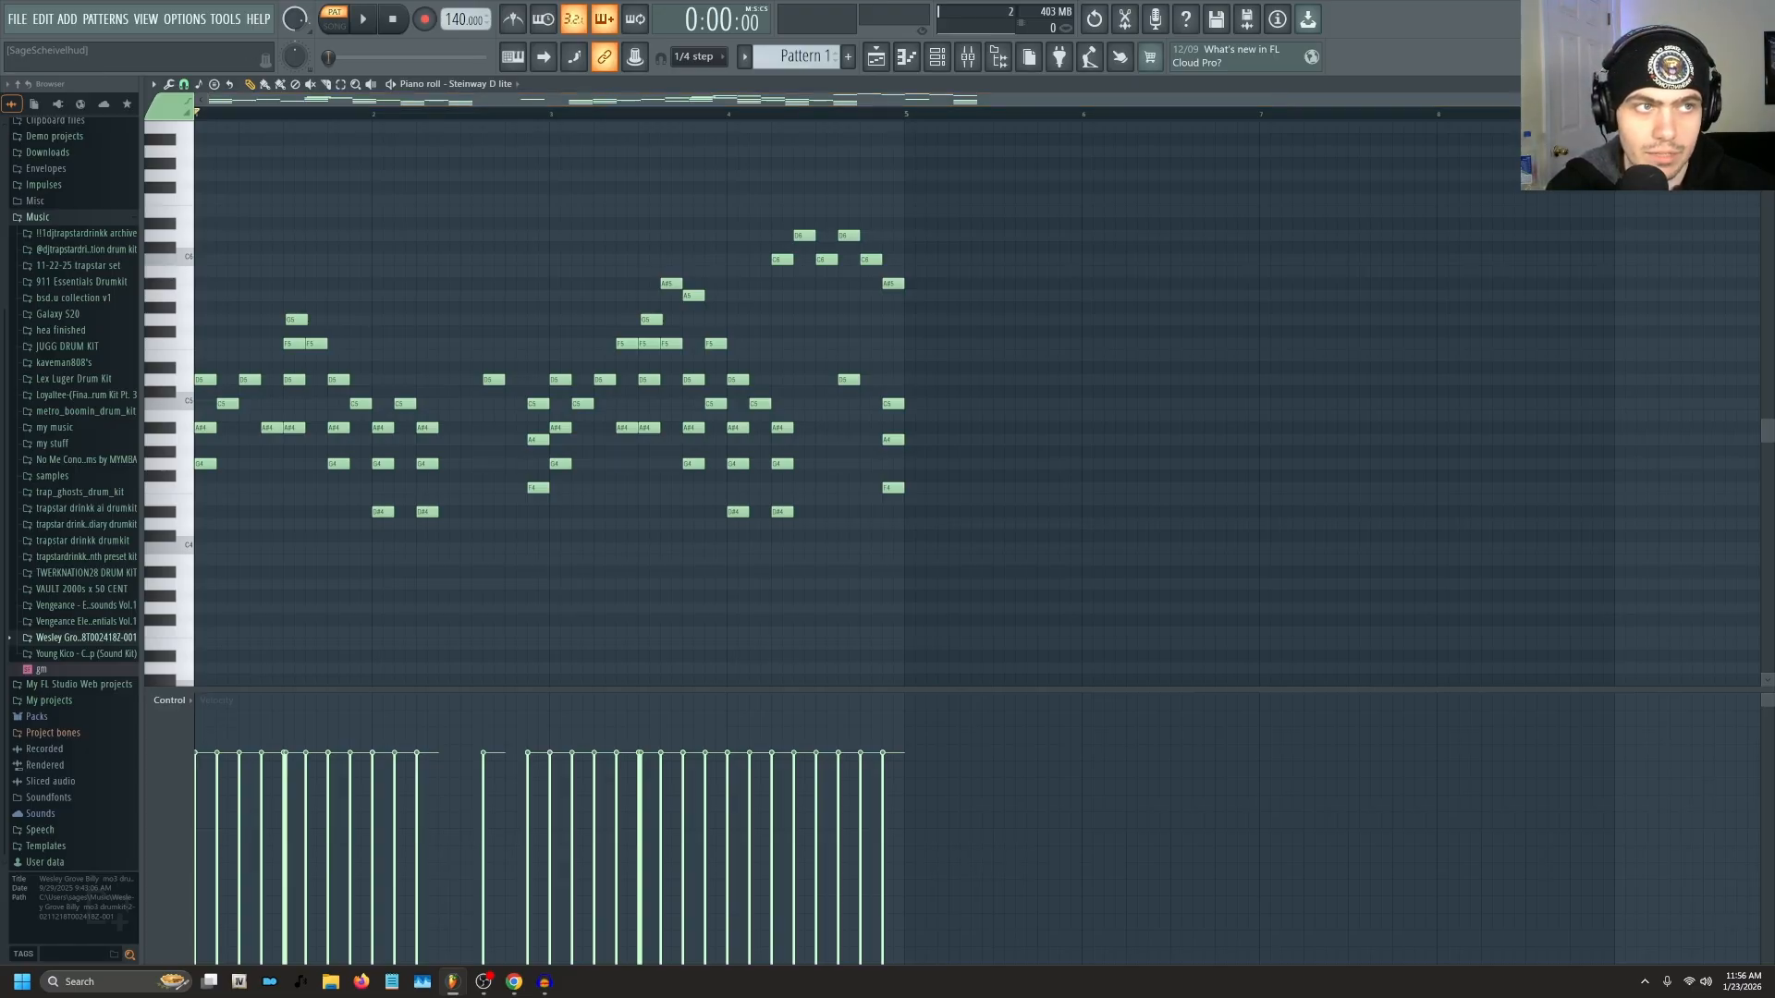
Duplicate the four-bar piano melody so that it repeats across bars 5 to 8.
{"action": "mouse_move", "coordinate": [1747, 100]}
{"action": "left_mouse_down"}
{"action": "mouse_move", "coordinate": [1364, 103]}
{"action": "mouse_move", "coordinate": [1732, 100]}
{"action": "left_mouse_up"}
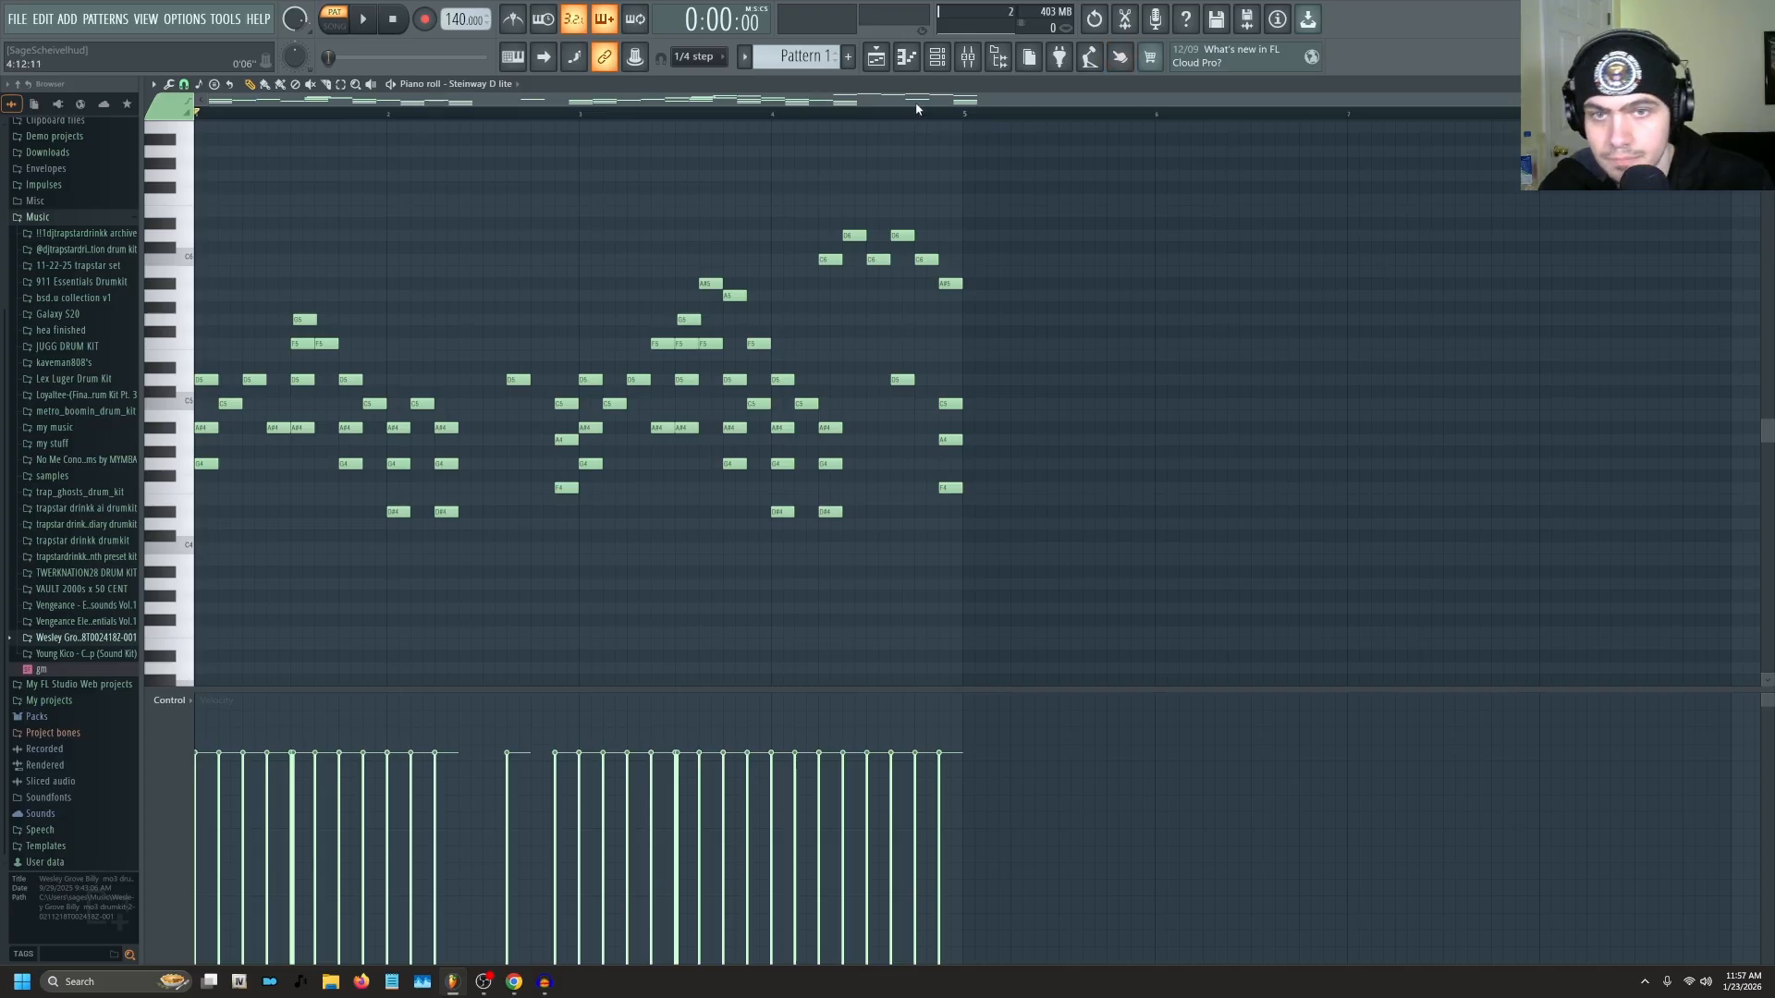
{"action": "key", "text": "ctrl+b"}
{"action": "key", "text": "ctrl+d"}
{"action": "left_click_drag", "start_coordinate": [1250, 101], "coordinate": [1747, 103]}
{"action": "scroll", "coordinate": [1427, 384], "scroll_direction": "up", "scroll_amount": 3}
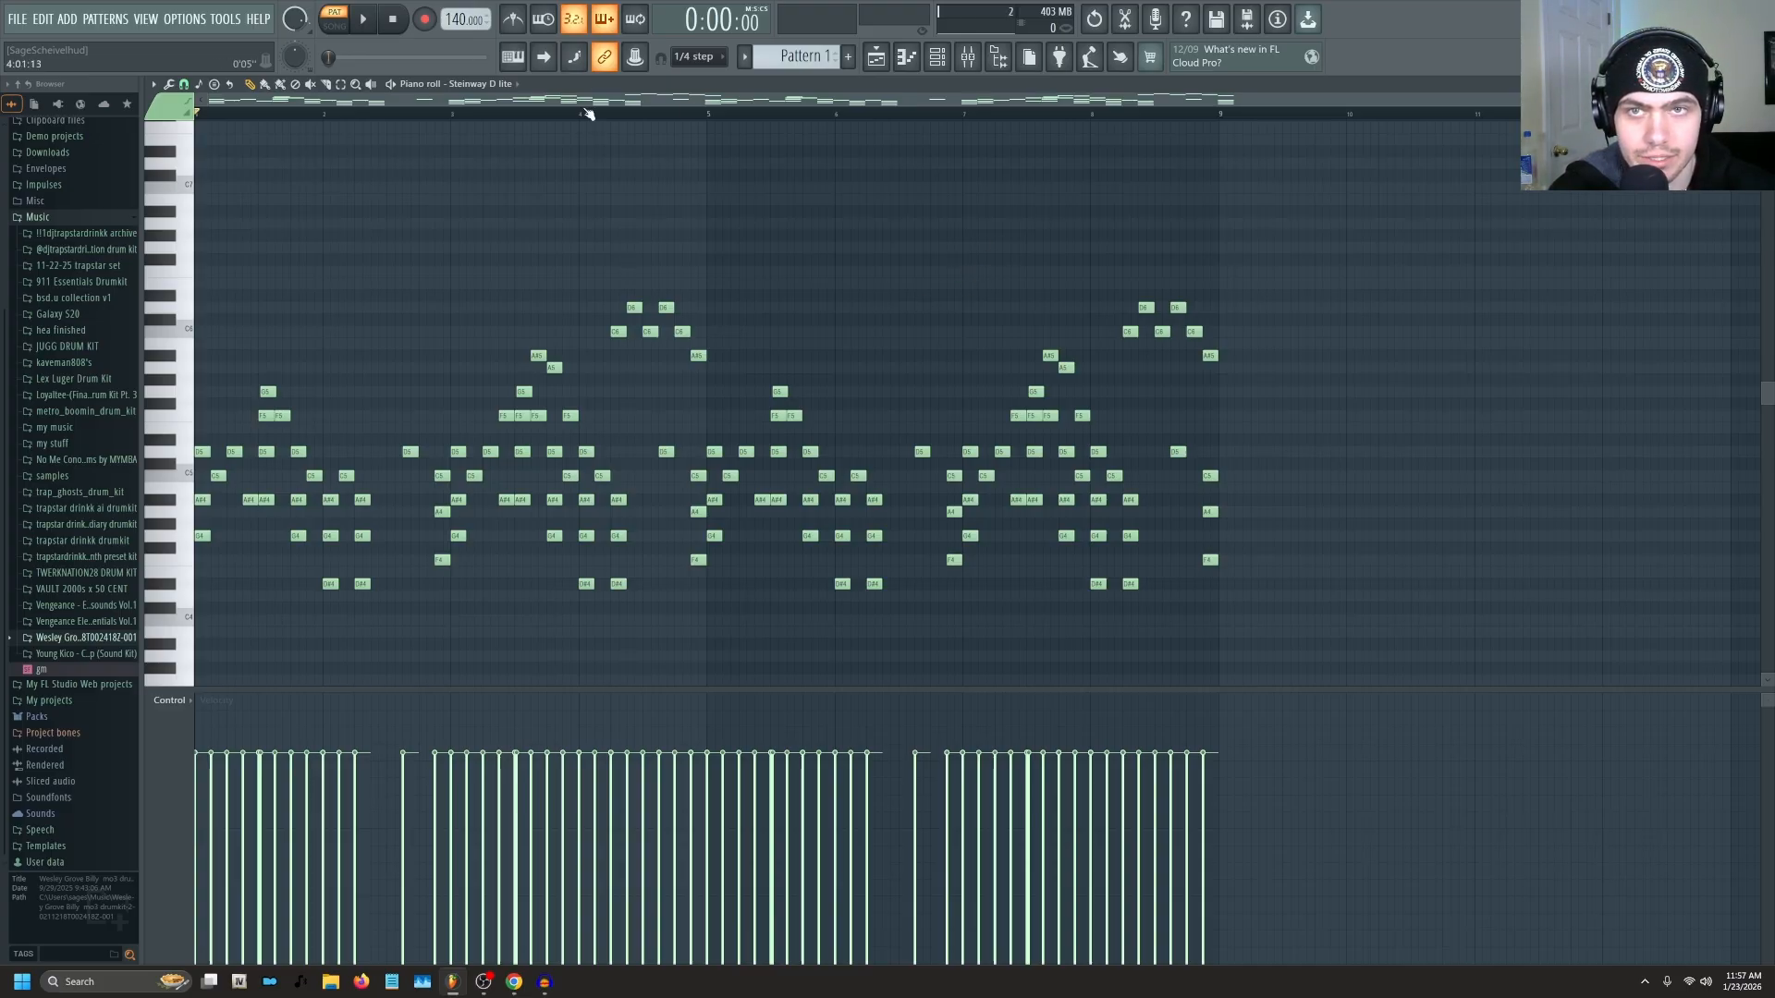
Add a high counter-line over bars 7 and 8 of the repeat, using A6, A#6, F6, D6, D7 and C7.
{"action": "left_click", "coordinate": [980, 111]}
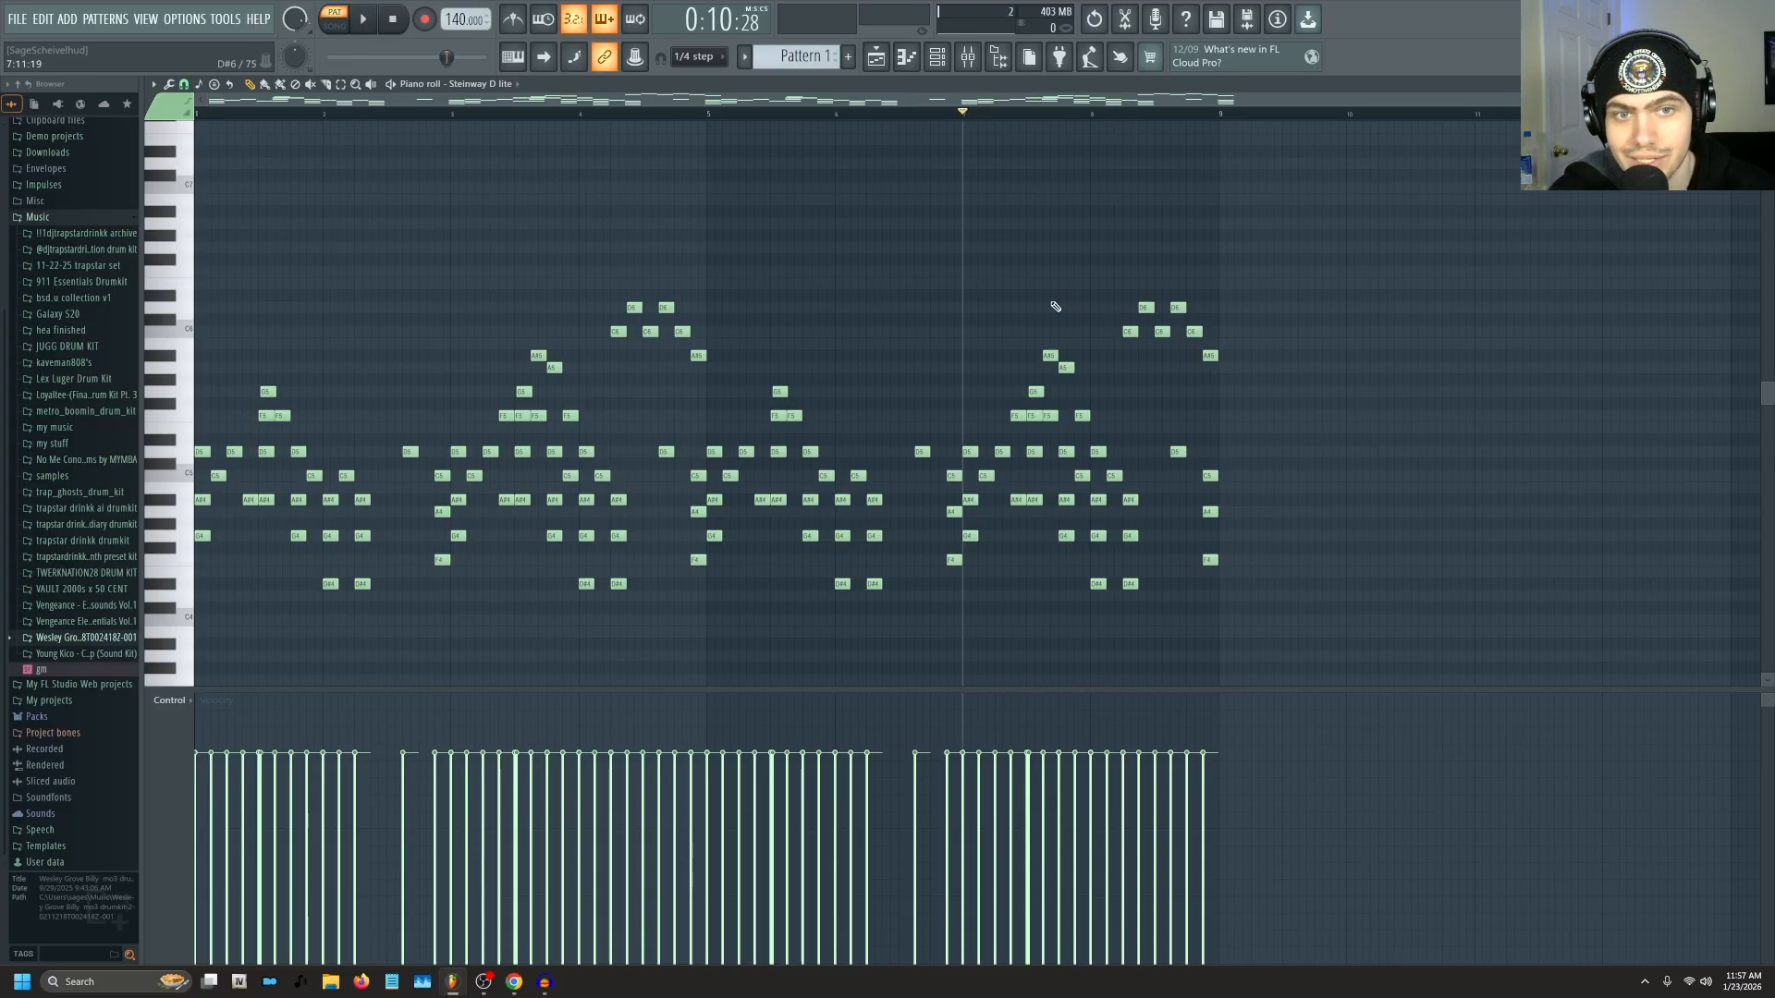
{"action": "scroll", "coordinate": [995, 313], "scroll_direction": "up", "scroll_amount": 3}
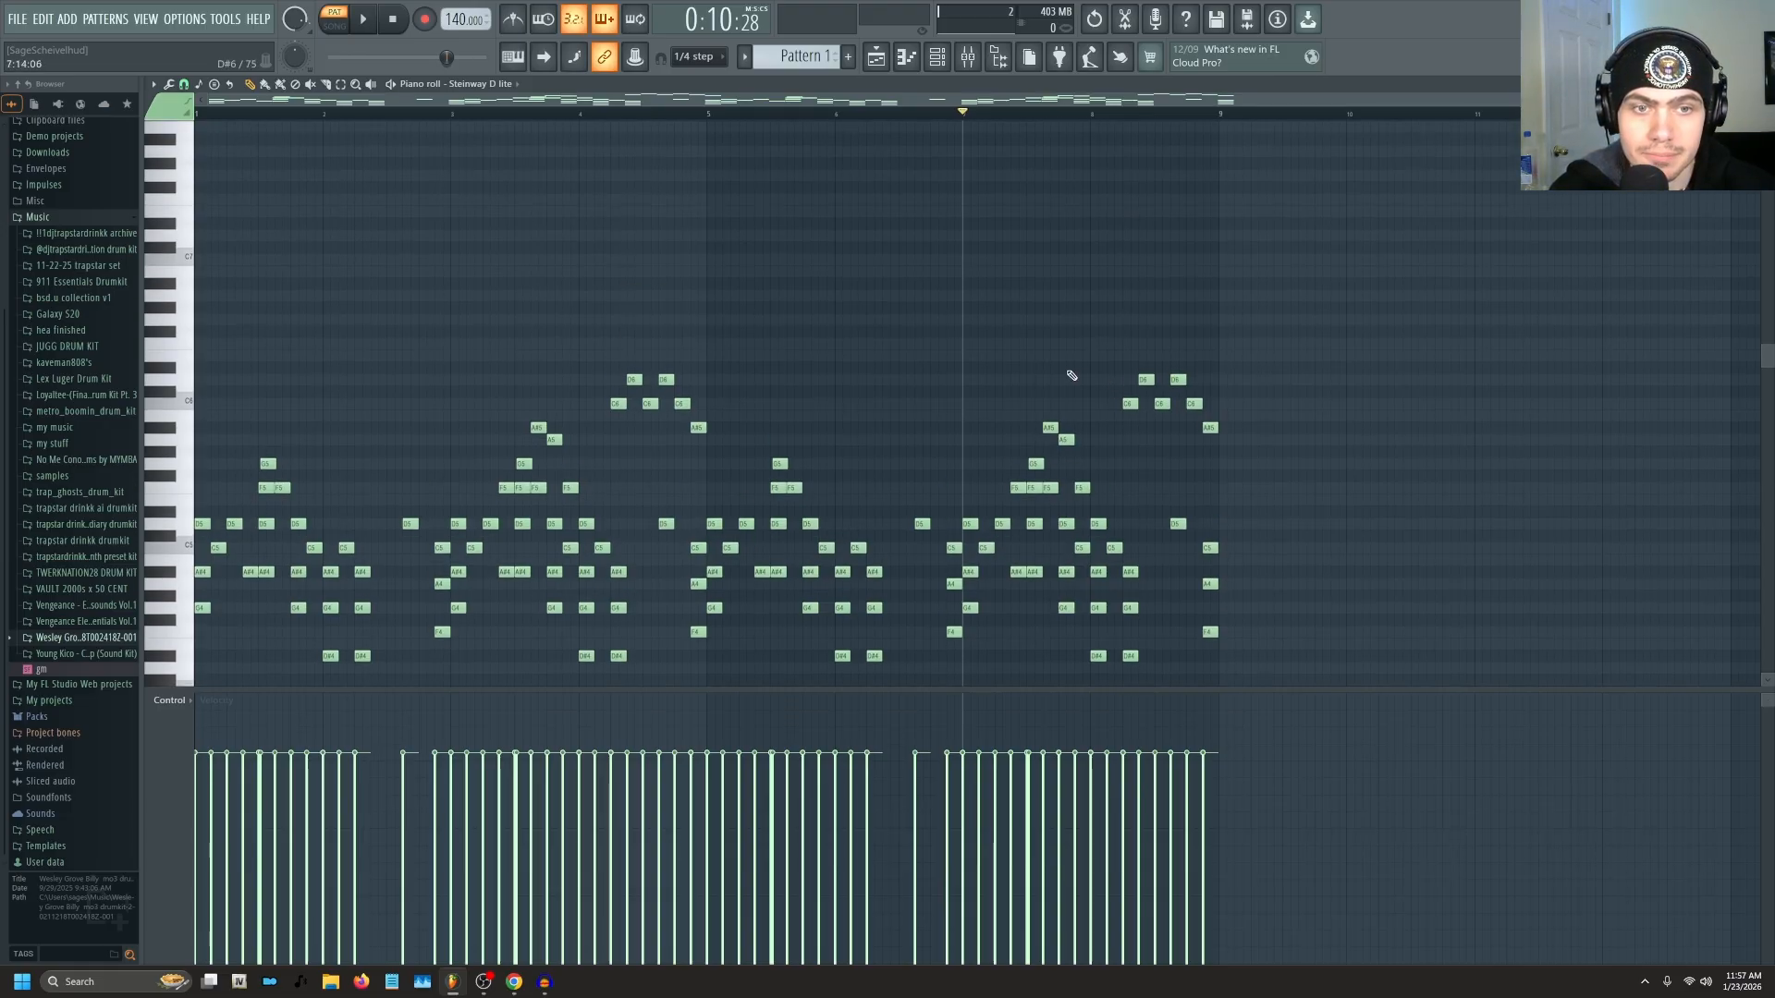
{"action": "left_click", "coordinate": [1112, 377]}
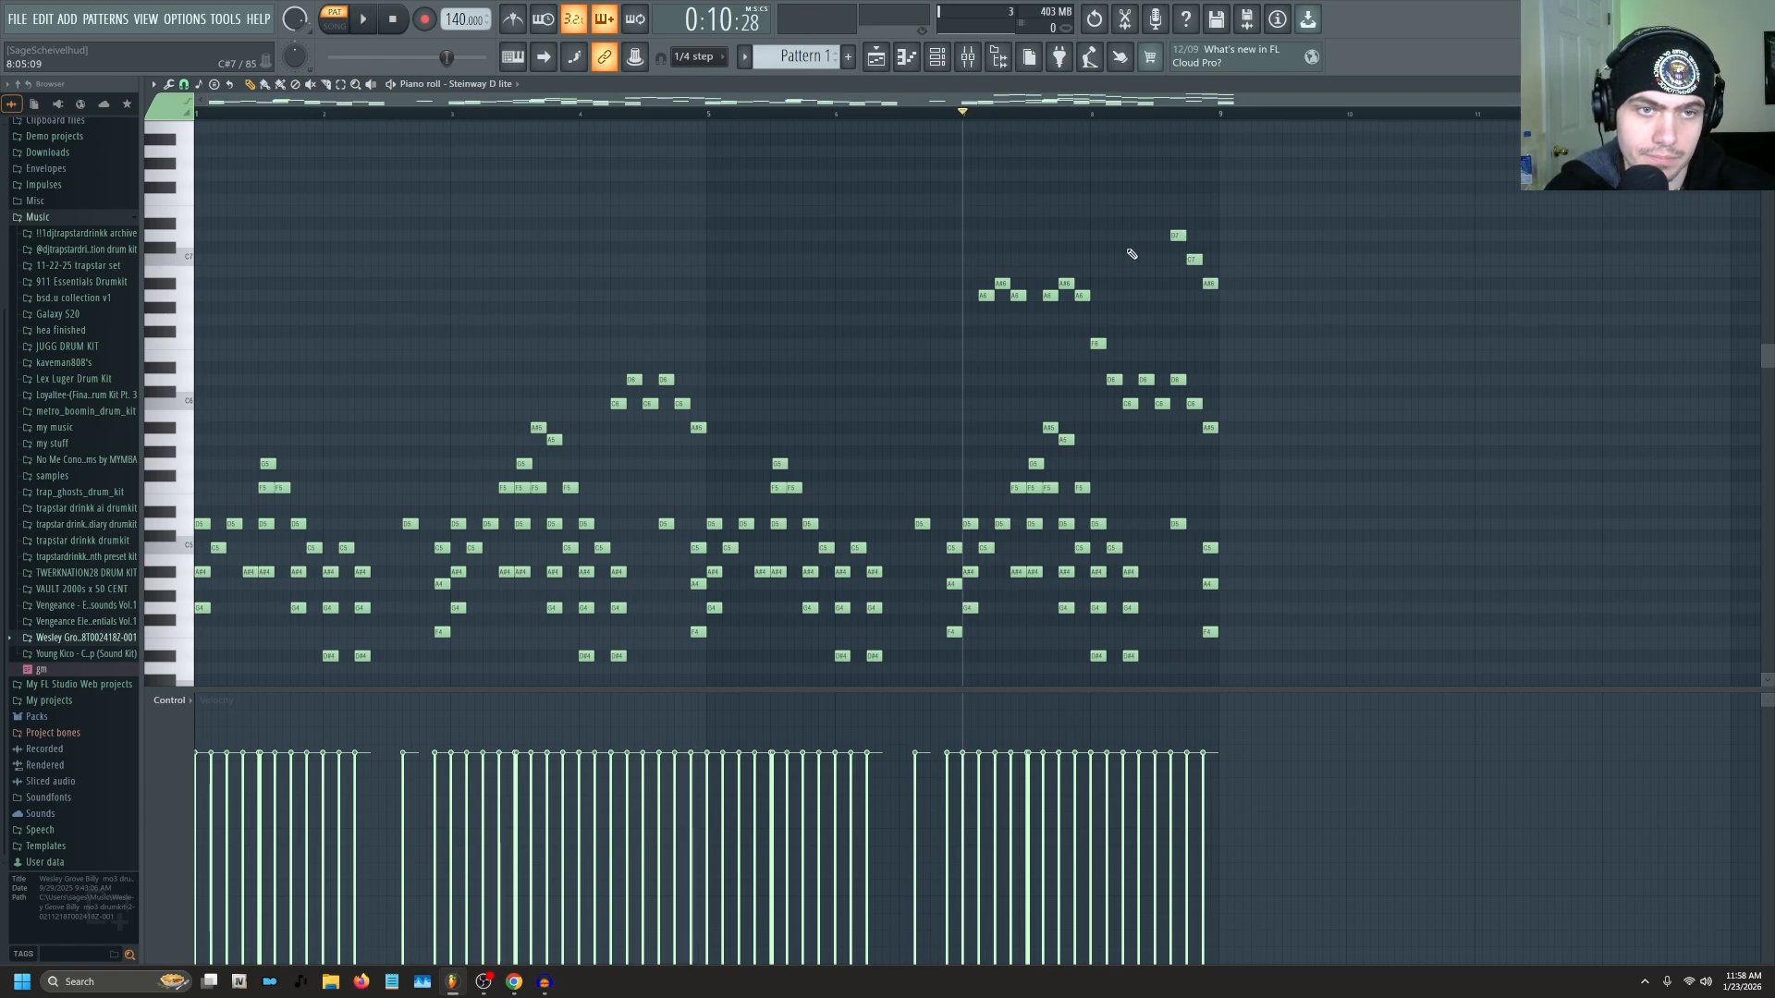
{"action": "left_click_drag", "start_coordinate": [1130, 218], "coordinate": [896, 384]}
{"action": "left_click_drag", "start_coordinate": [1169, 184], "coordinate": [1252, 302]}
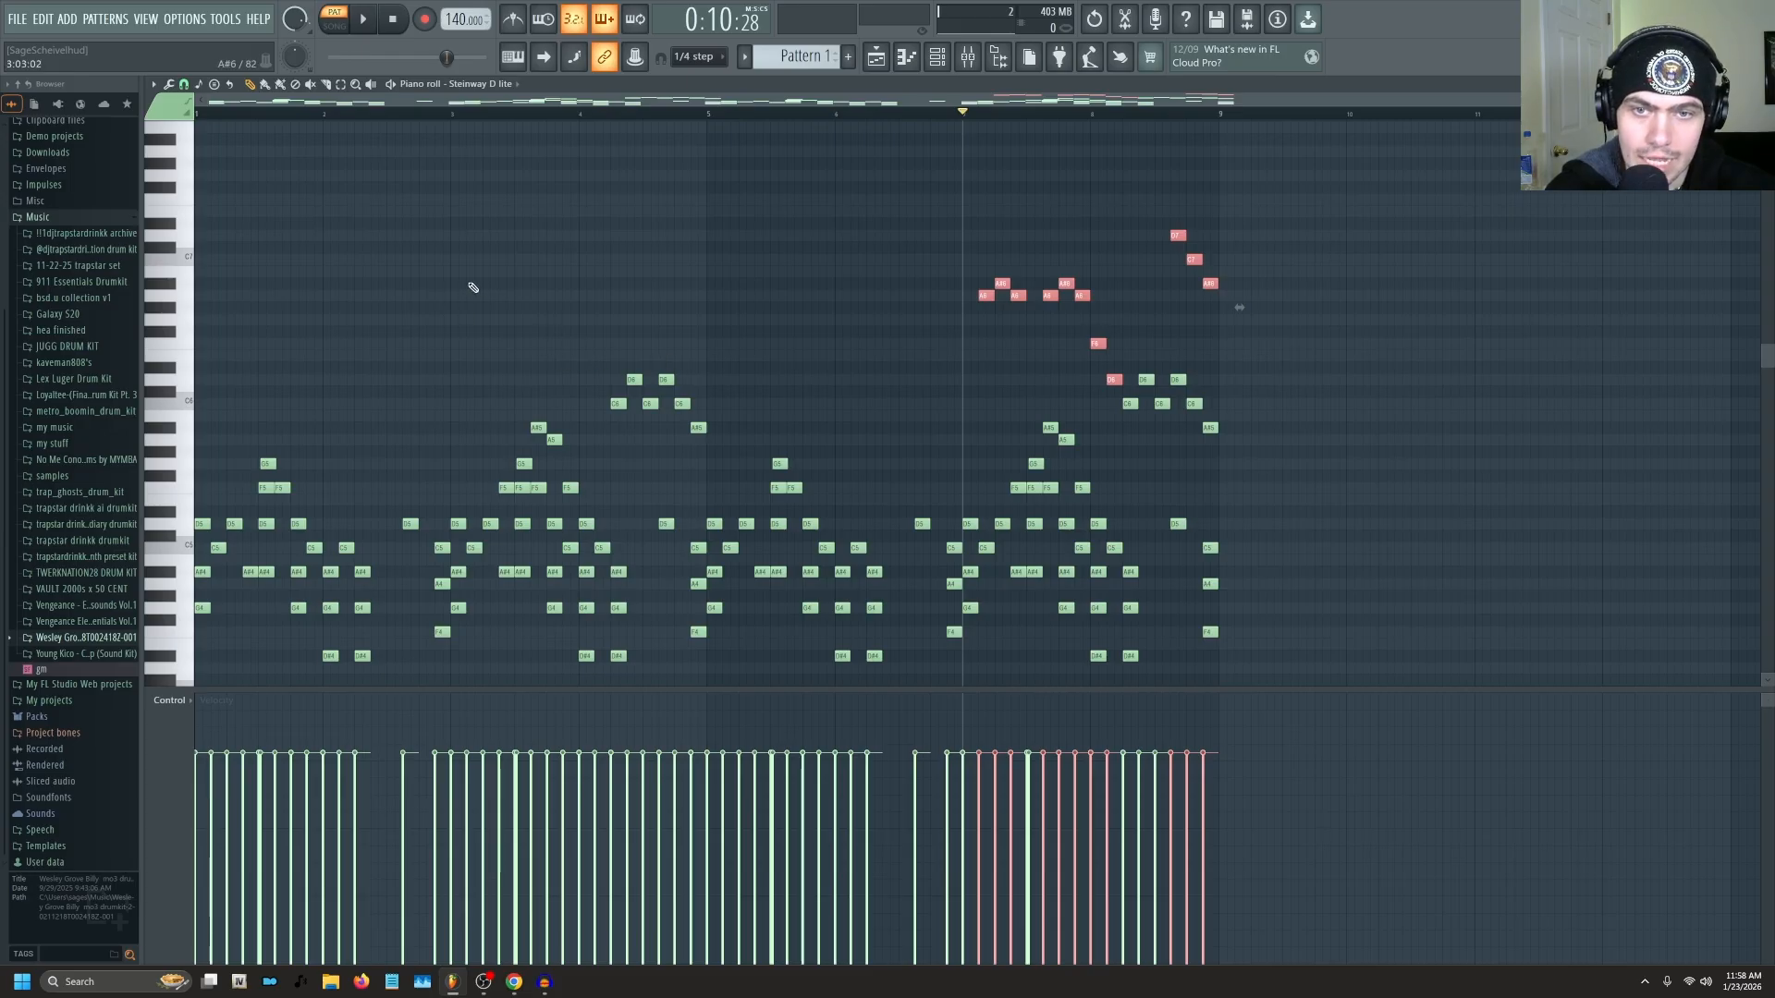
{"action": "left_click_drag", "start_coordinate": [471, 278], "coordinate": [708, 617]}
{"action": "key", "text": "ctrl+z"}
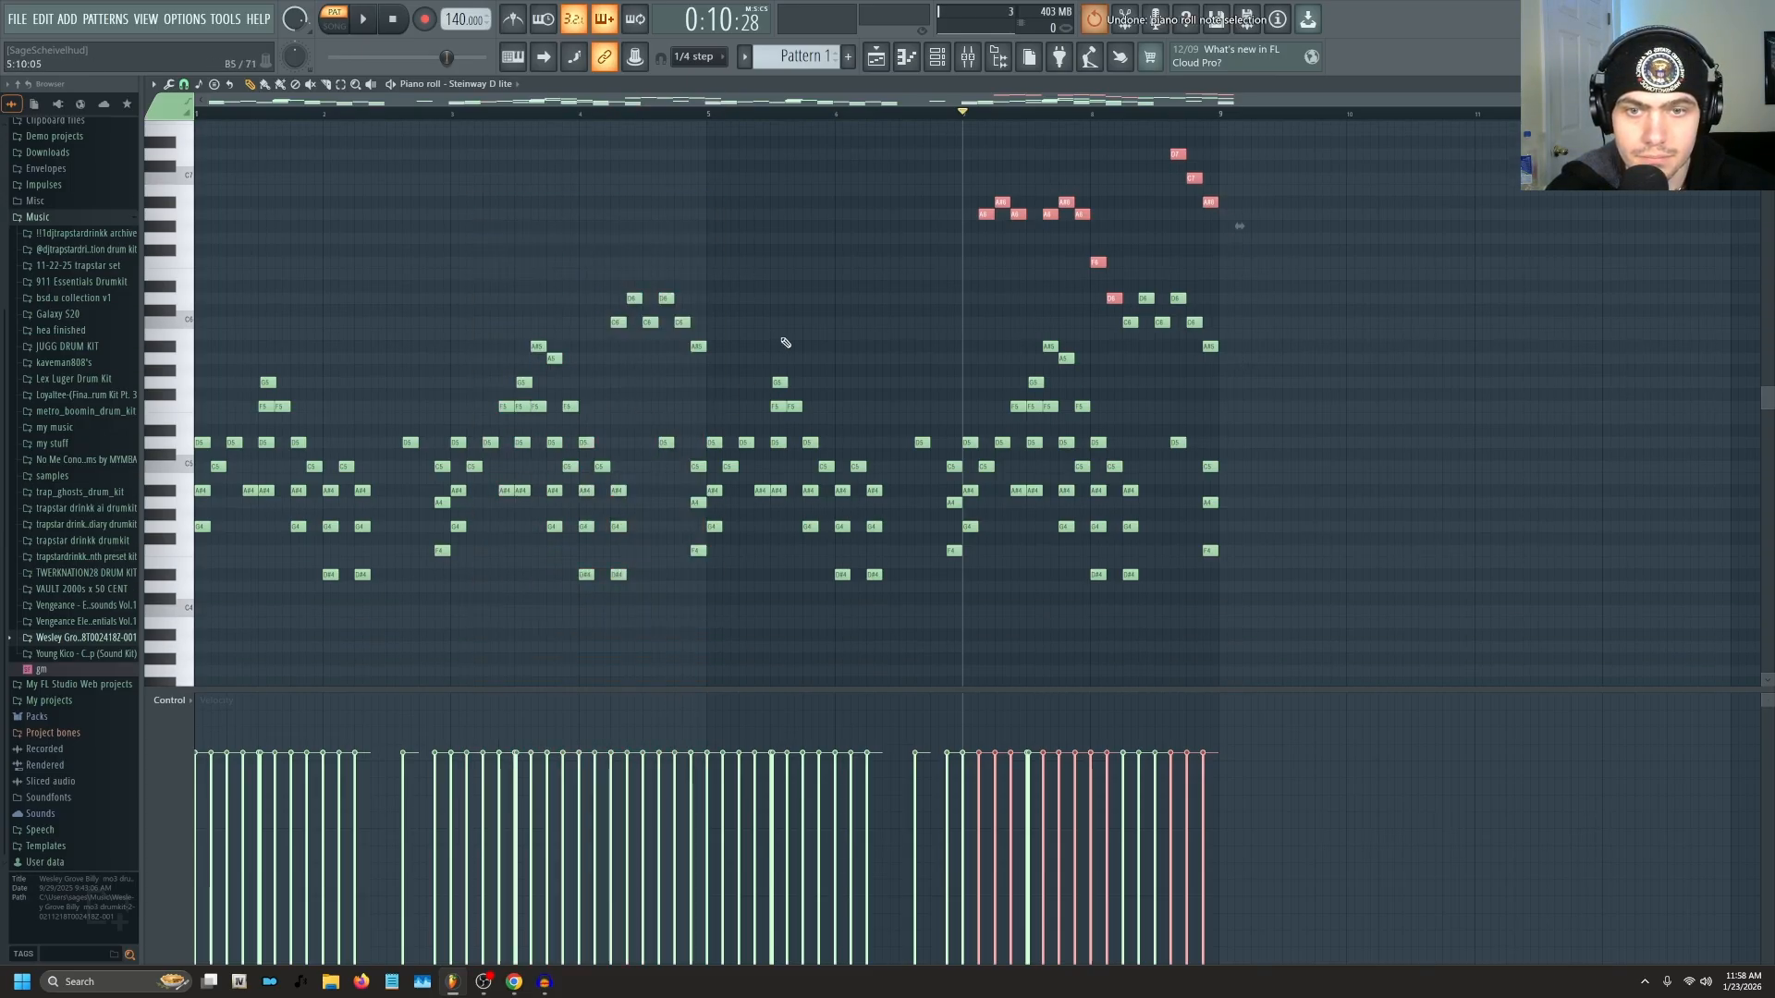
{"action": "scroll", "coordinate": [984, 306], "scroll_direction": "up", "scroll_amount": 4}
{"action": "scroll", "coordinate": [984, 306], "scroll_direction": "up", "scroll_amount": 1}
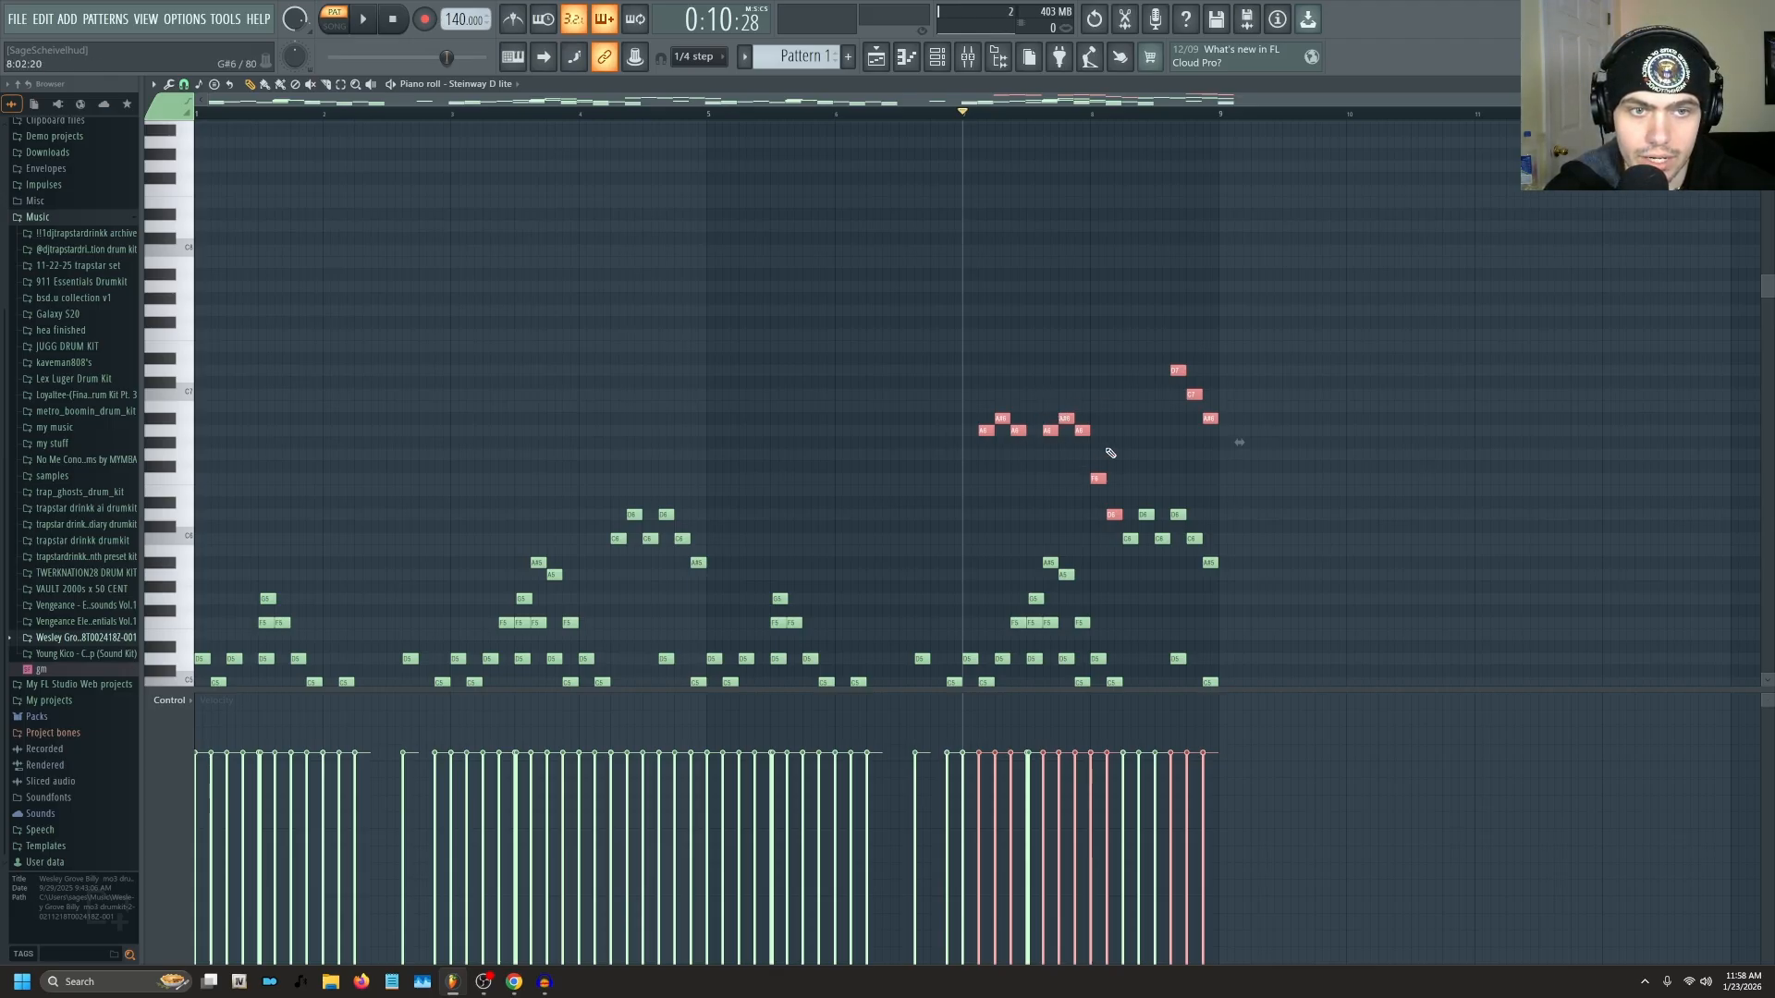
{"action": "scroll", "coordinate": [1127, 423], "scroll_direction": "down", "scroll_amount": 3}
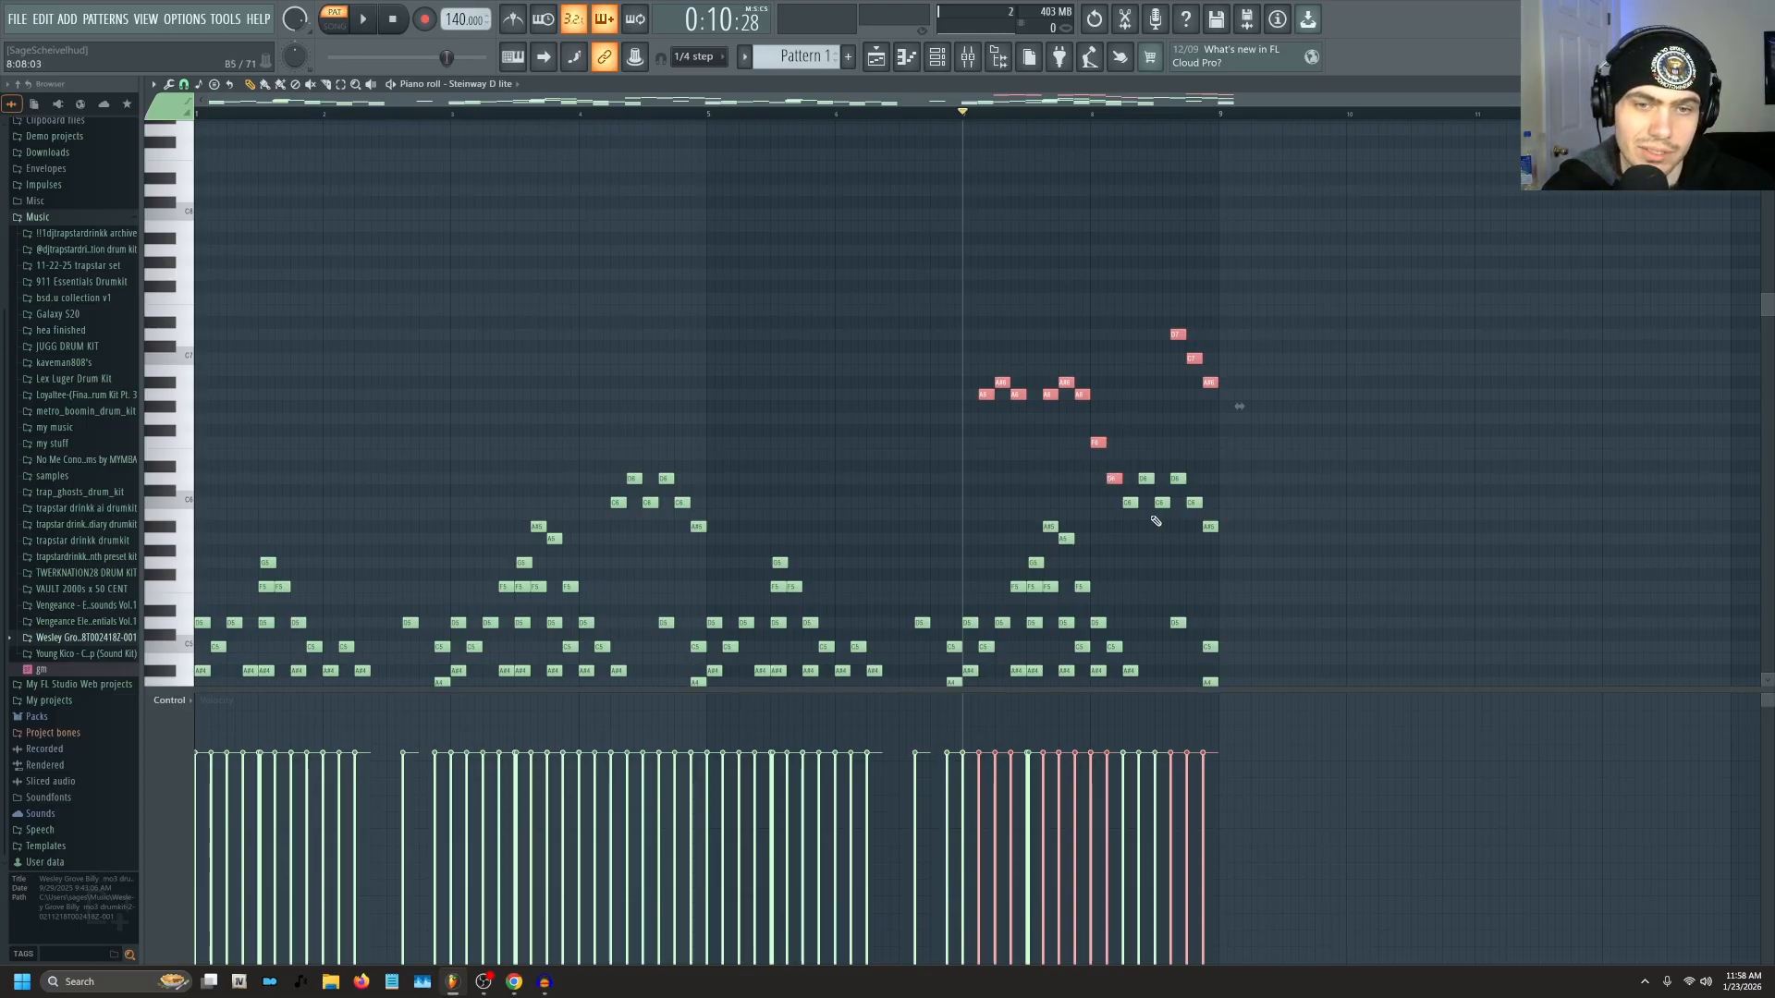
{"action": "scroll", "coordinate": [1155, 522], "scroll_direction": "down", "scroll_amount": 3}
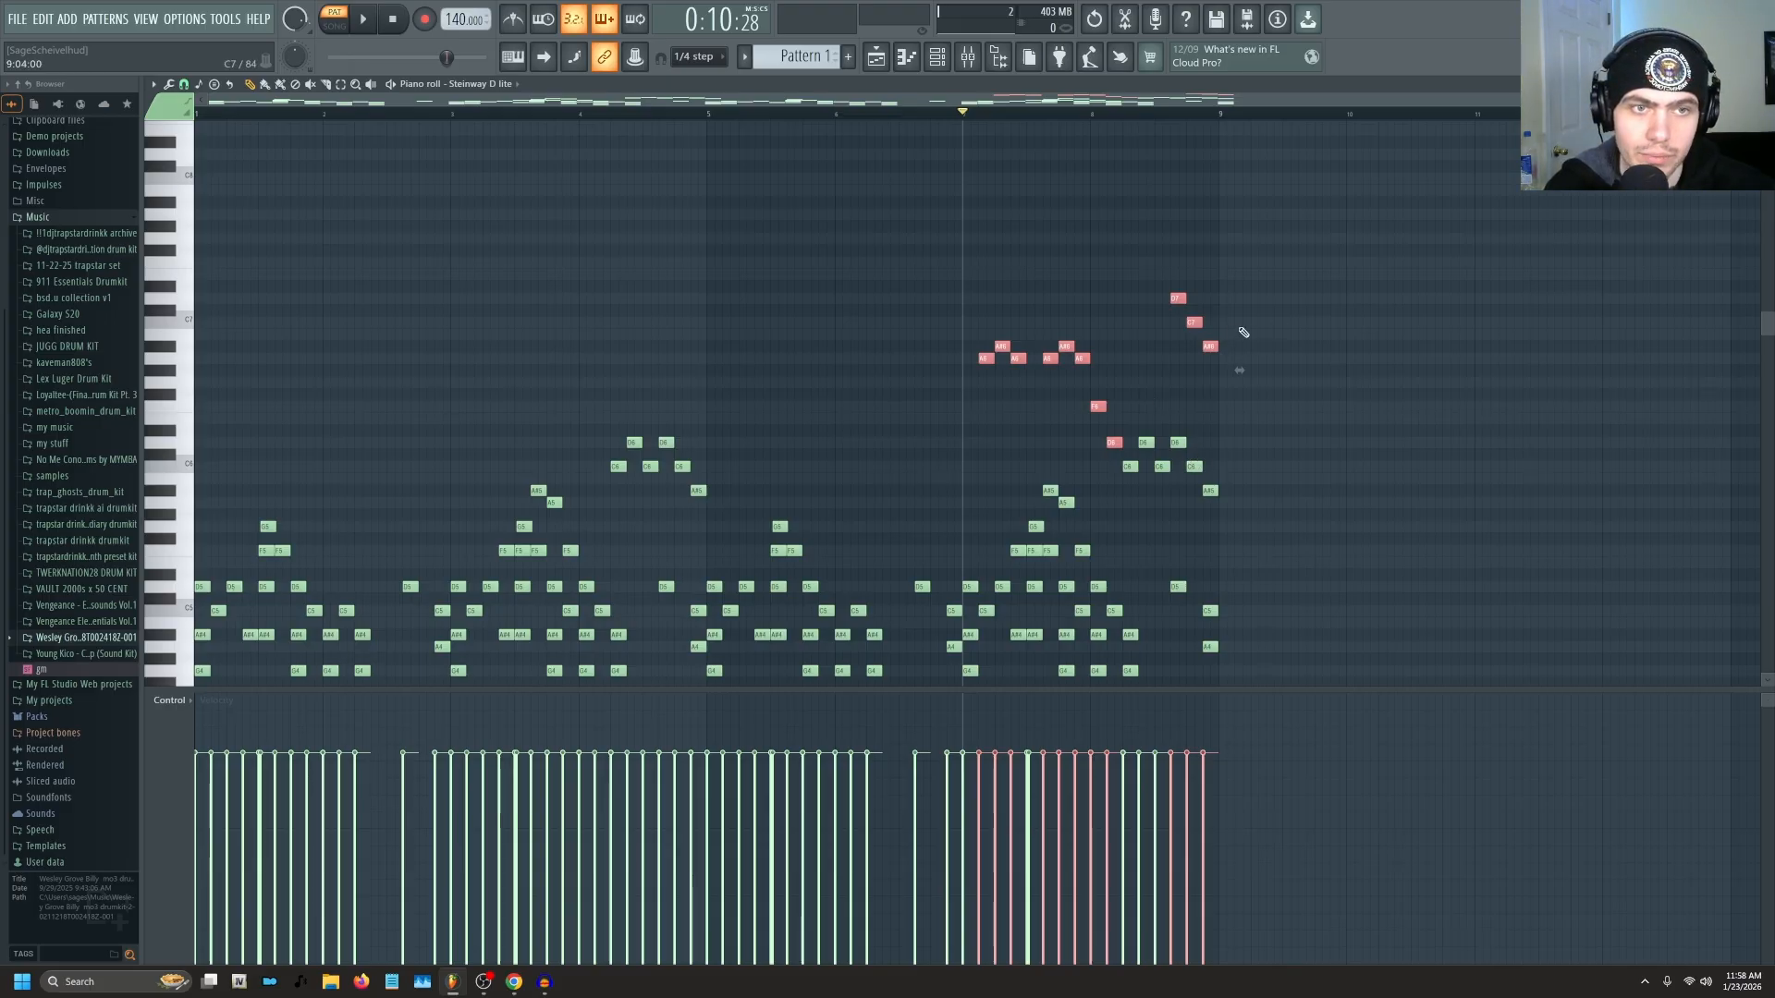
{"action": "left_click_drag", "start_coordinate": [1181, 269], "coordinate": [1264, 541]}
{"action": "left_click", "coordinate": [1266, 538], "text": "ctrl"}
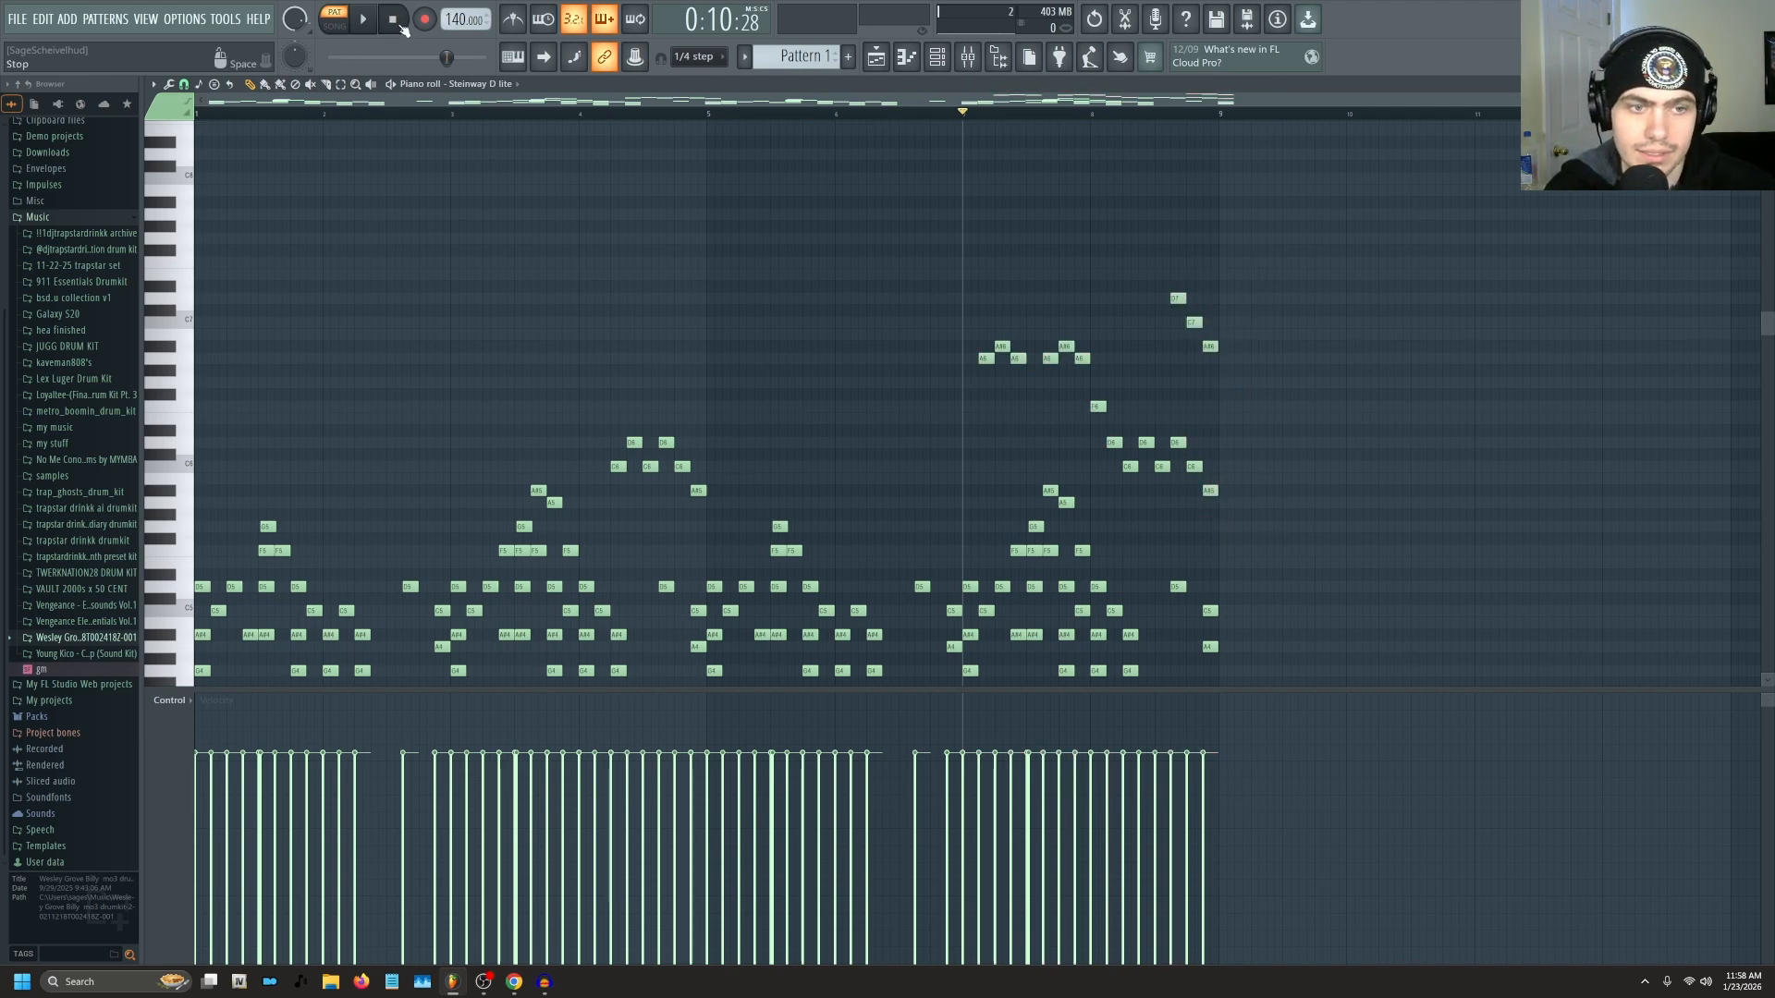
Return playback to the start and audition the full eight-bar piano melody.
{"action": "left_click", "coordinate": [398, 22]}
{"action": "scroll", "coordinate": [1234, 564], "scroll_direction": "down", "scroll_amount": 2}
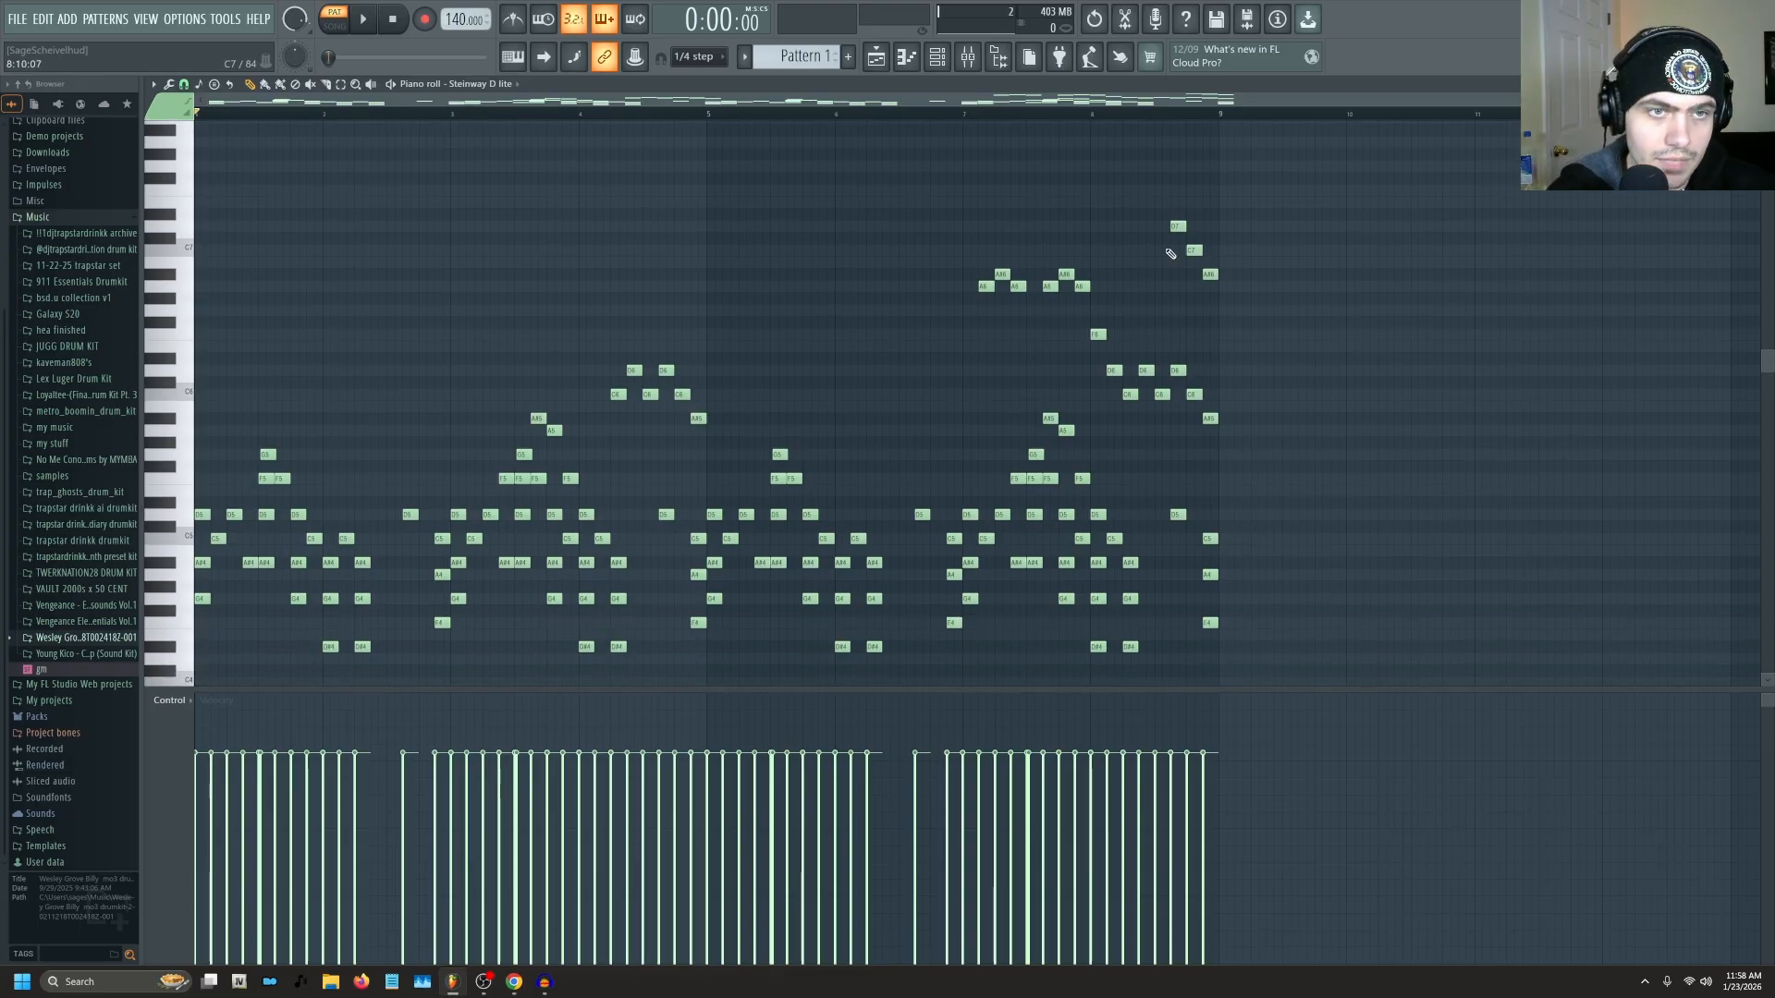
{"action": "left_click_drag", "start_coordinate": [1181, 203], "coordinate": [1179, 537]}
{"action": "left_click", "coordinate": [1178, 536], "text": "ctrl"}
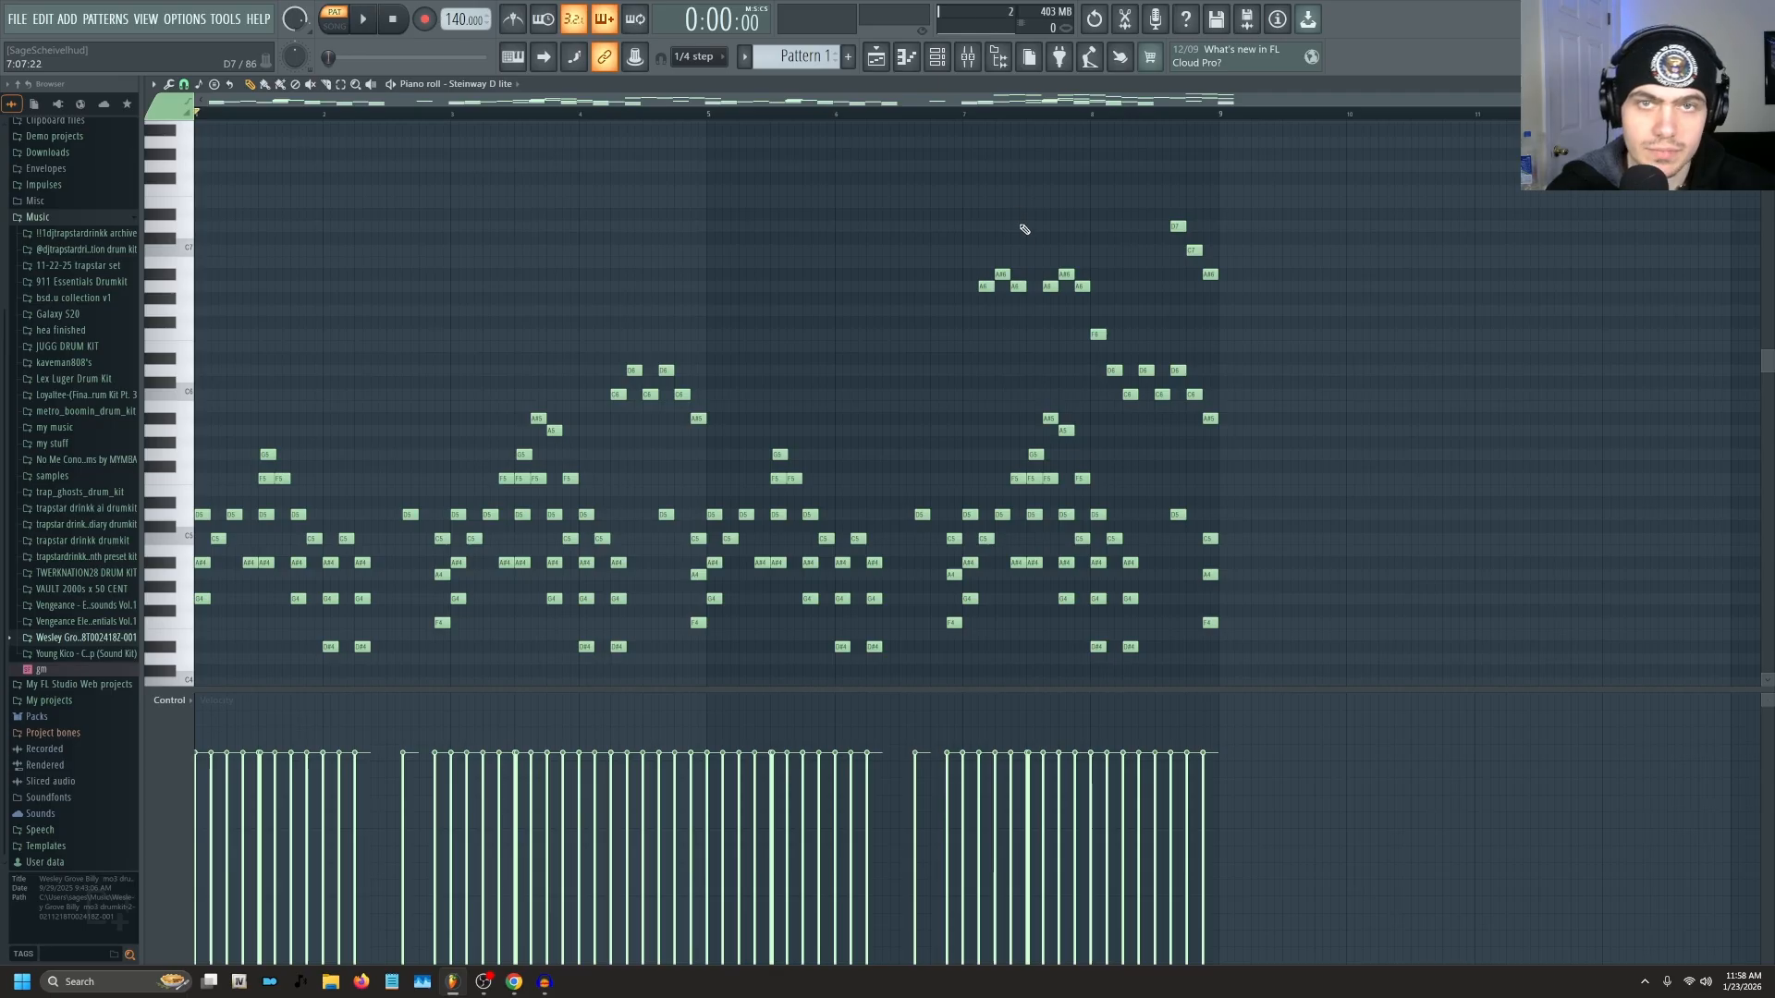
{"action": "scroll", "coordinate": [954, 210], "scroll_direction": "down", "scroll_amount": 1}
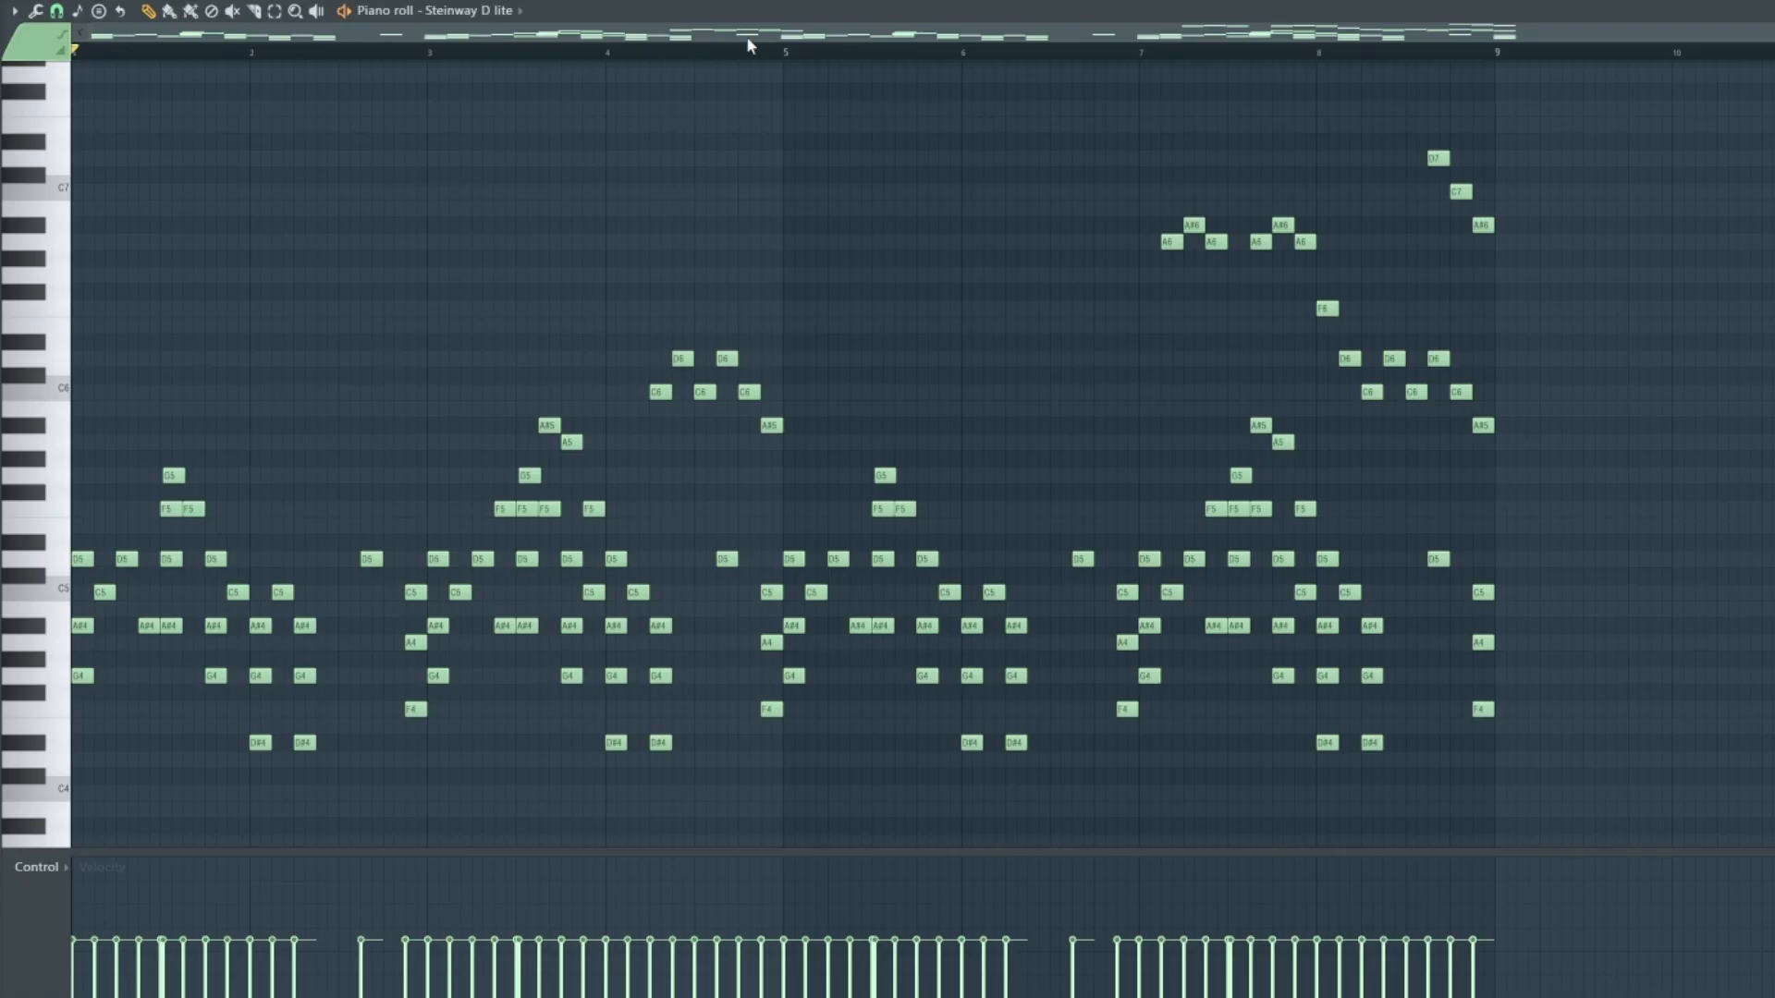
{"action": "key", "text": "space"}
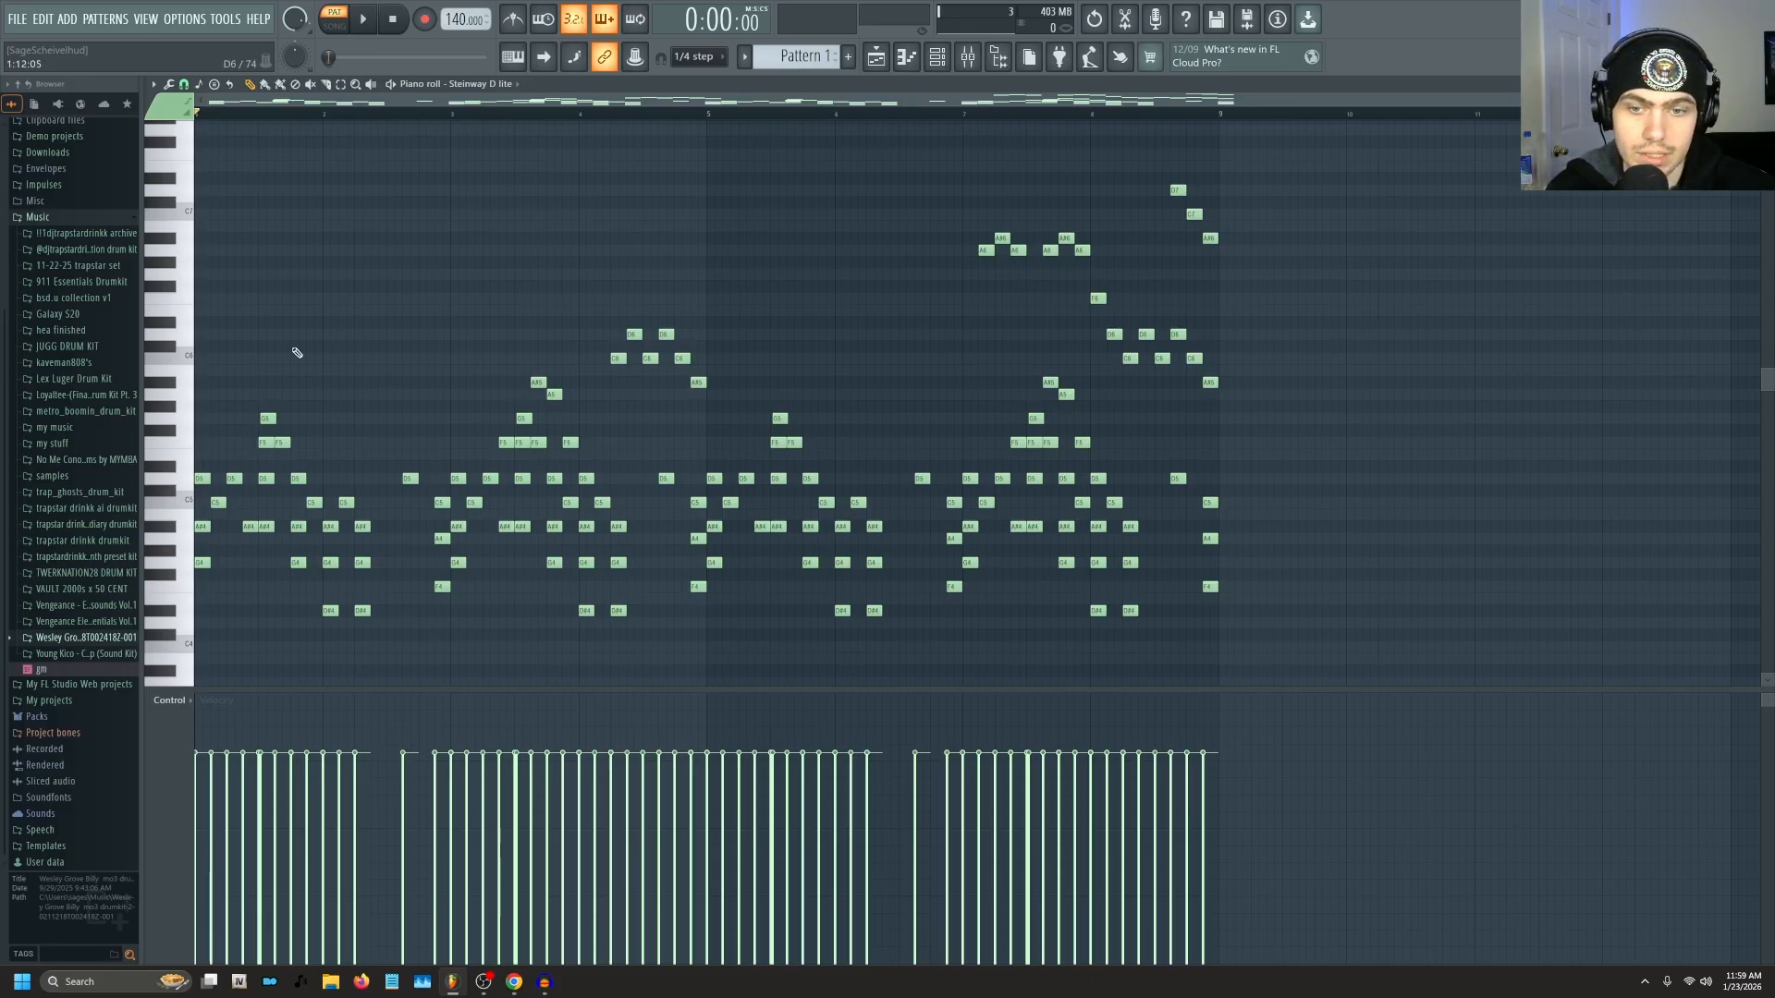
Randomize the piano notes' levels with a new bipolar random seed, accept it and close the piano roll.
{"action": "key", "text": "alt+r"}
{"action": "left_click", "coordinate": [970, 588]}
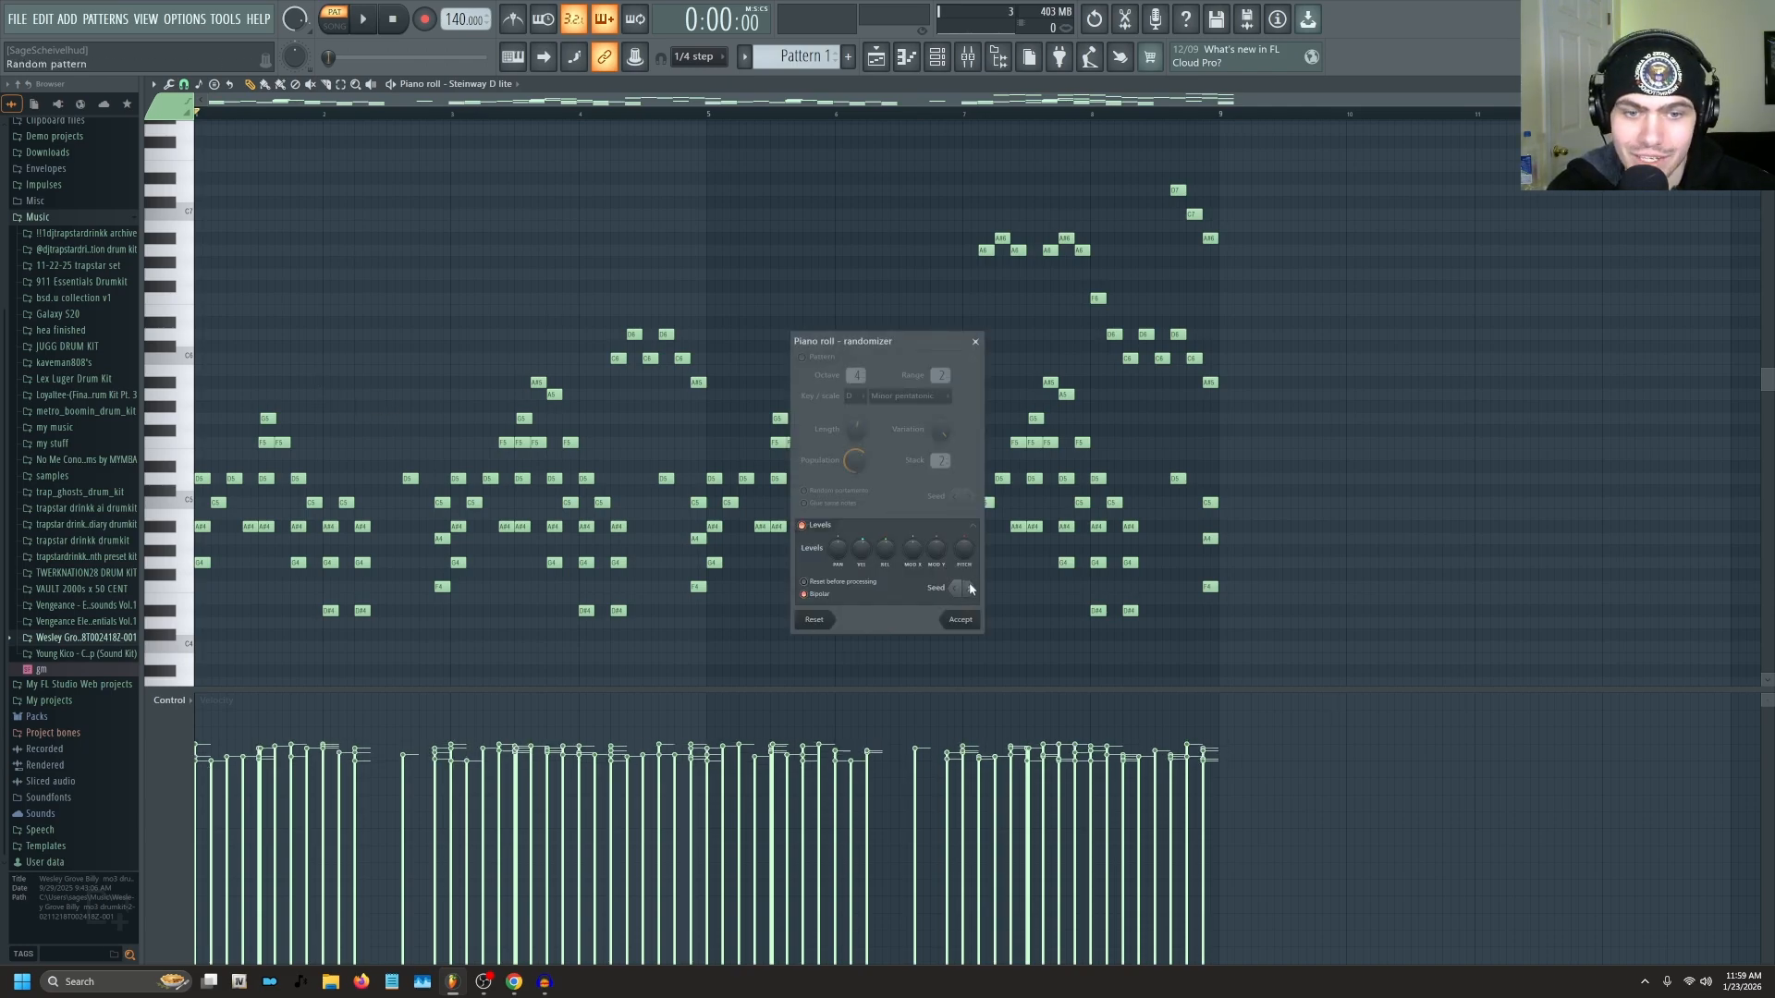
{"action": "left_click", "coordinate": [970, 588]}
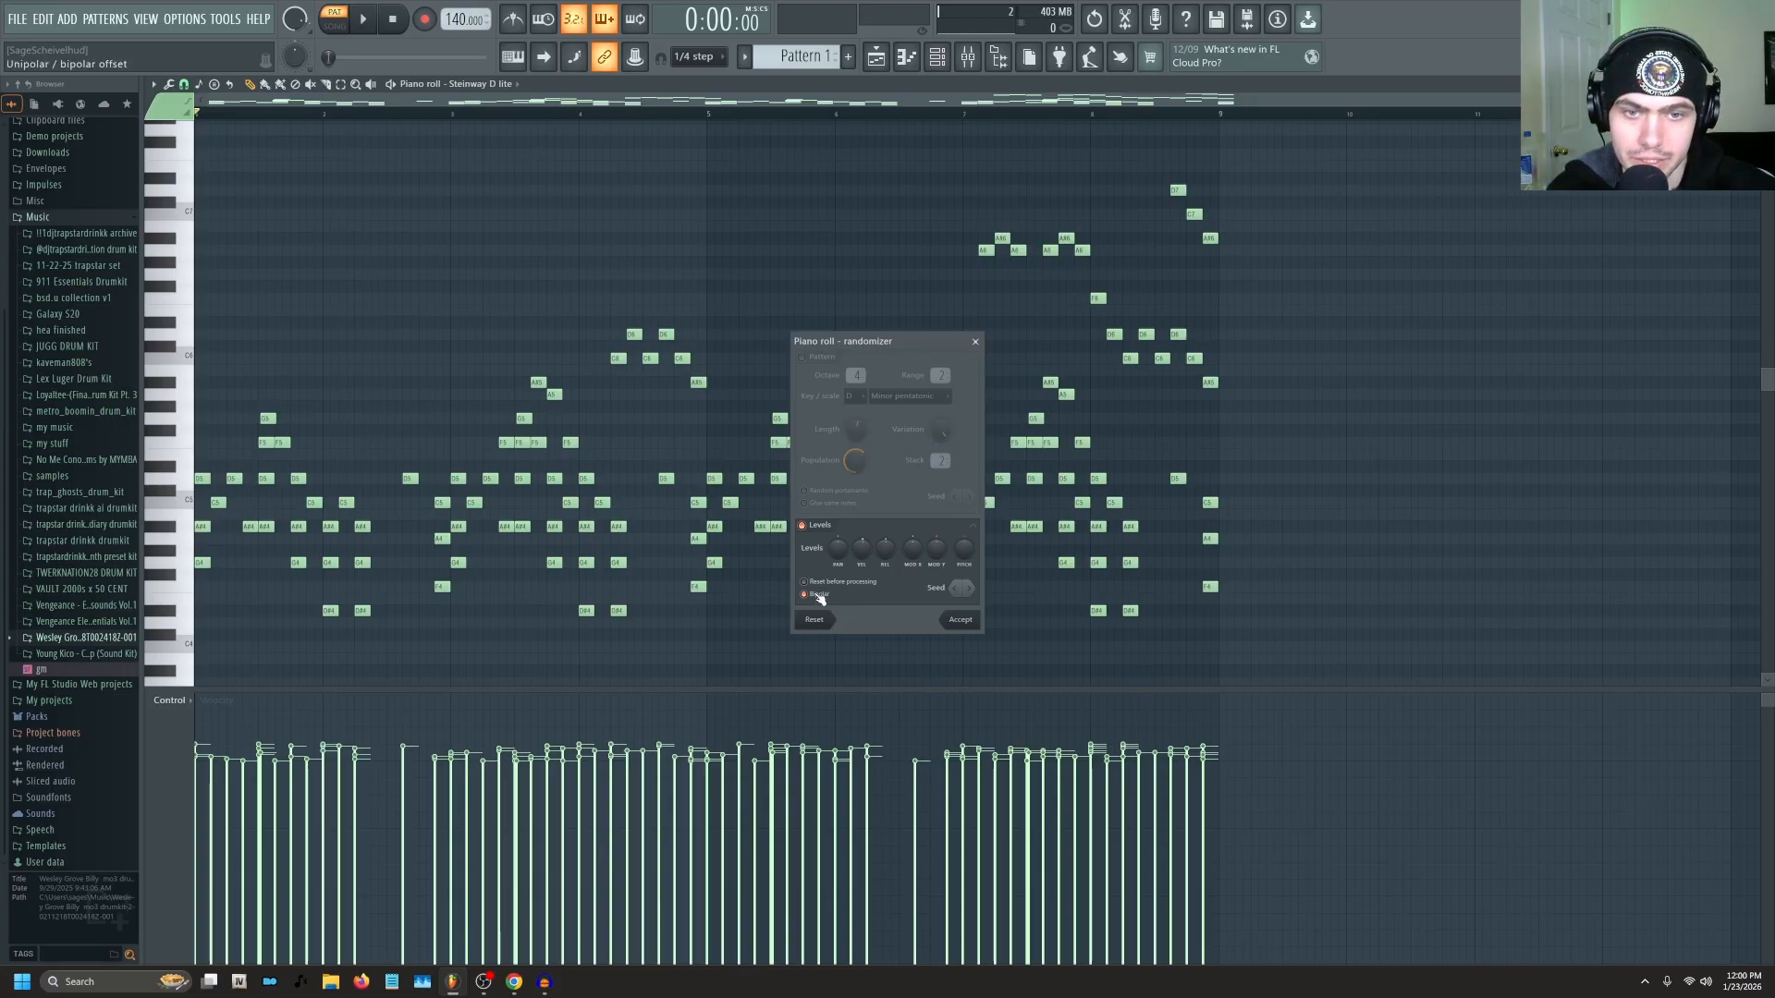
{"action": "left_click", "coordinate": [961, 619]}
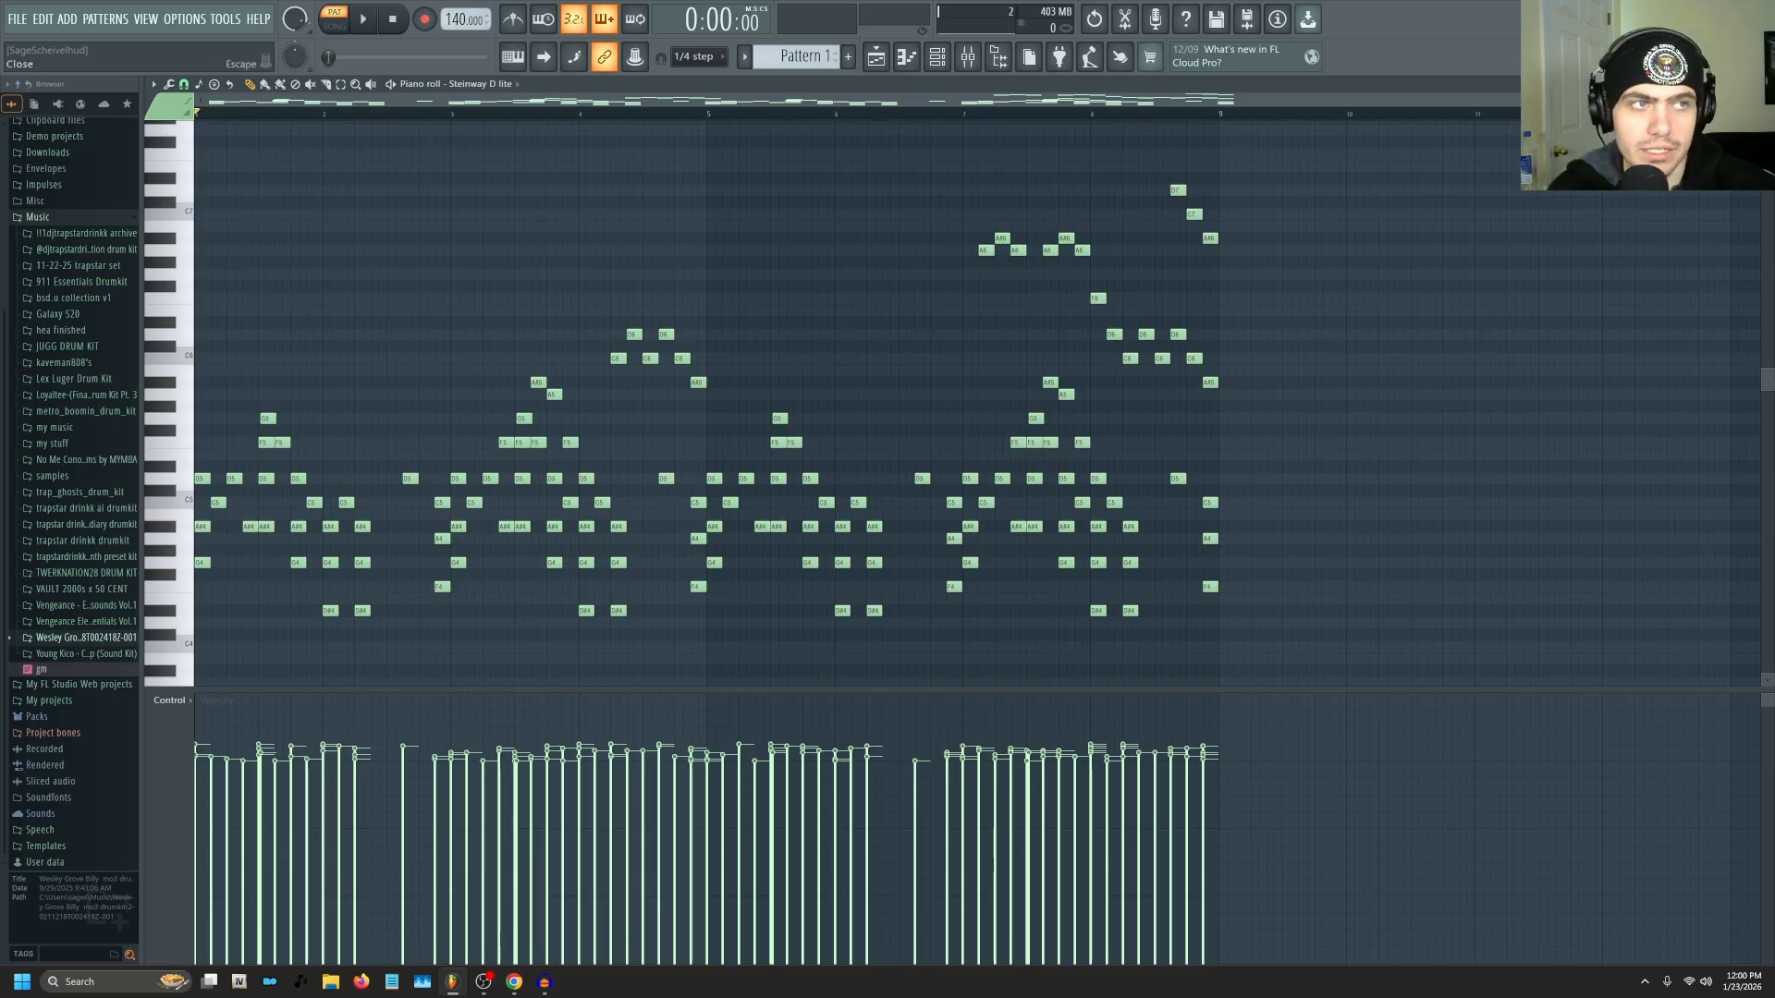
{"action": "key", "text": "Escape"}
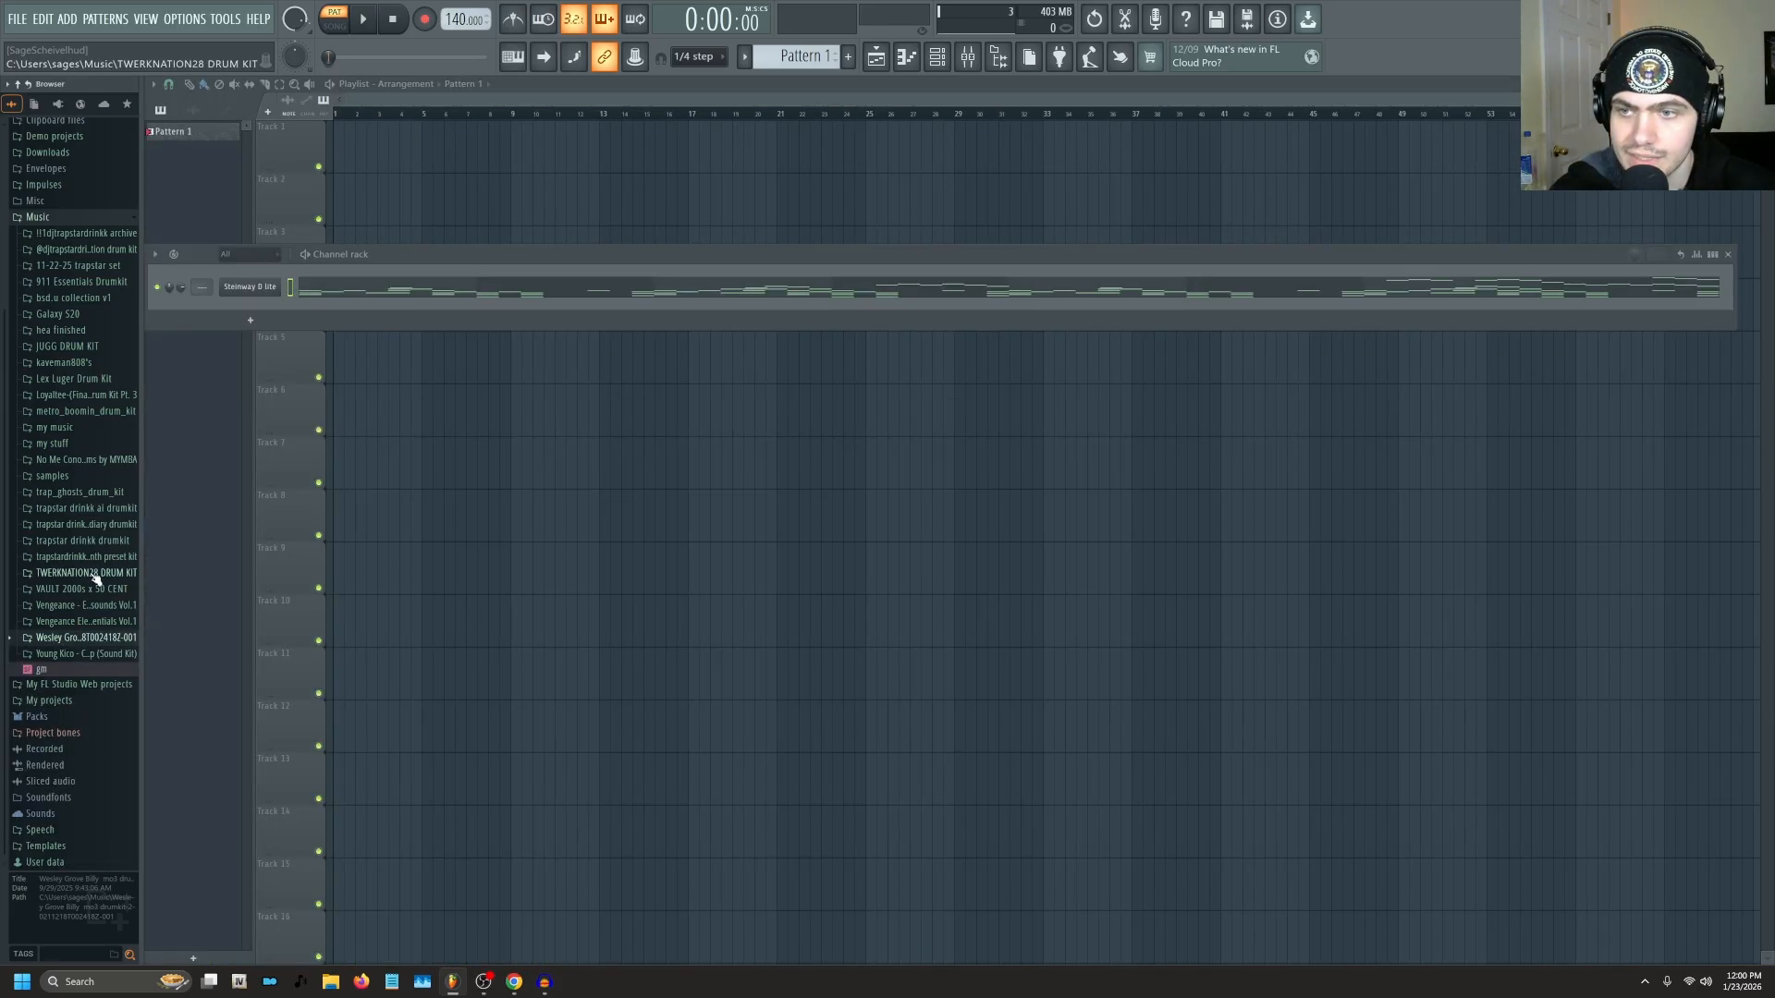
Add the Zaytoven Vox sample from the vox folder of the trapstar drinkk drumkit as a new channel.
{"action": "left_click", "coordinate": [82, 539]}
{"action": "left_click", "coordinate": [54, 783]}
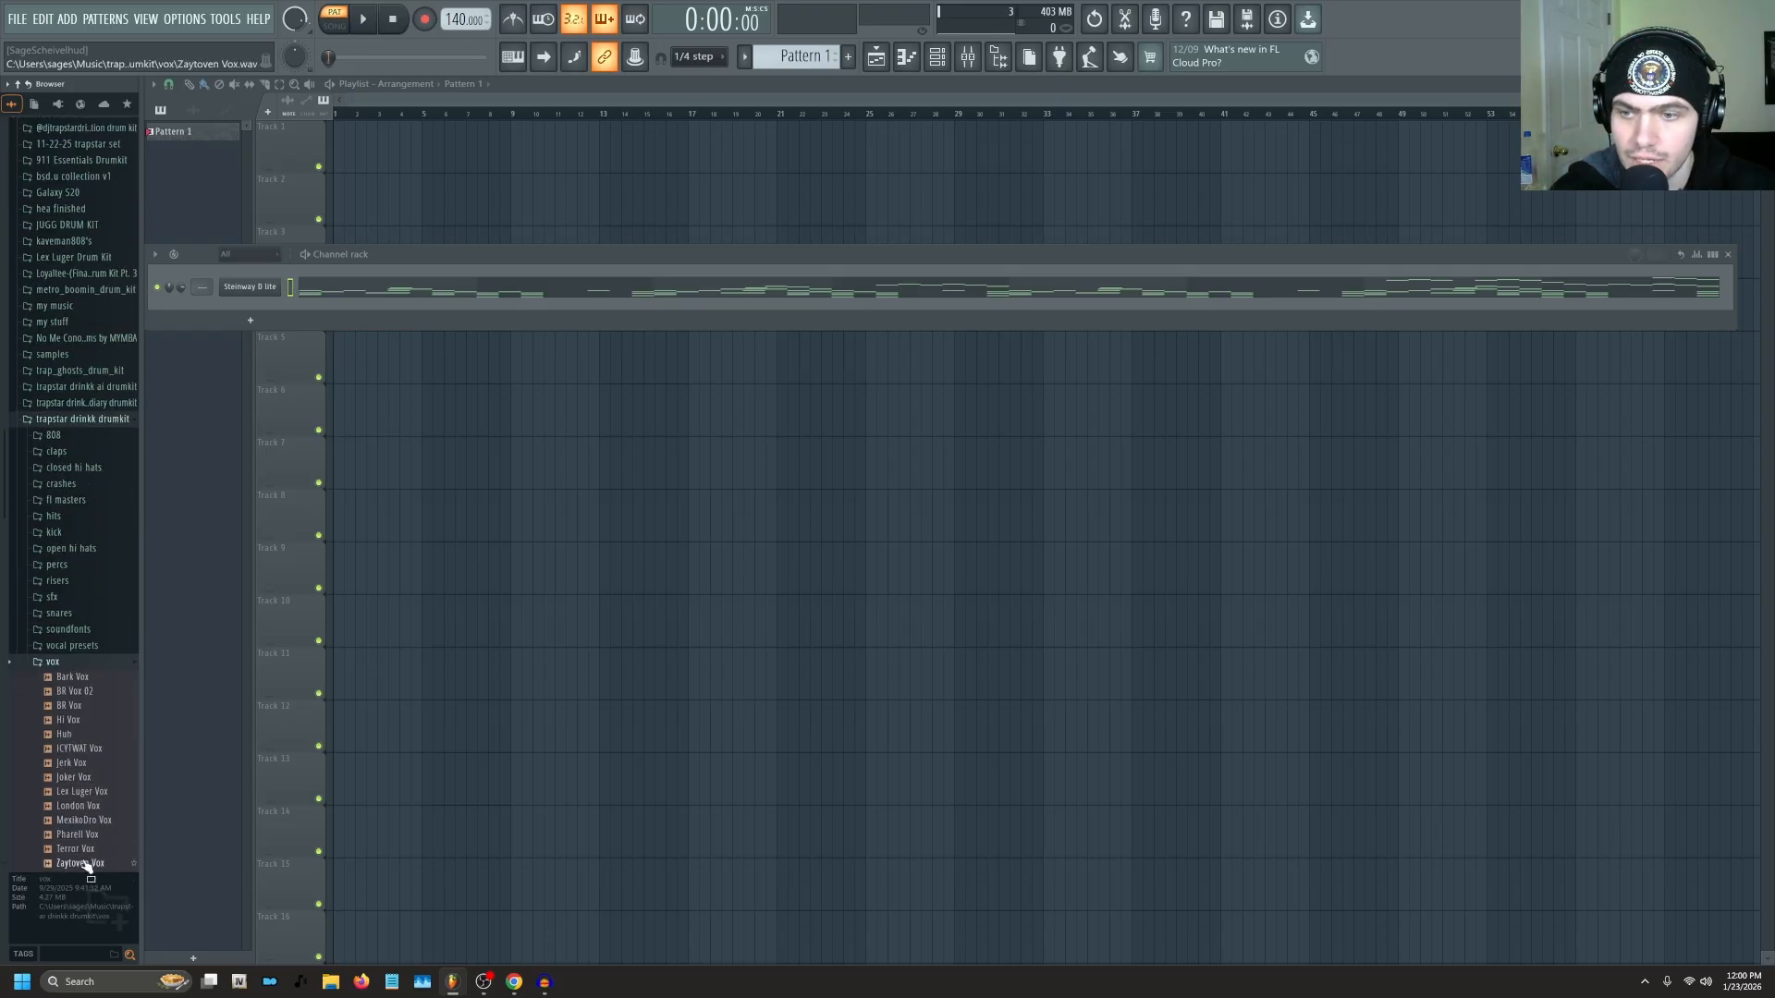
{"action": "left_click_drag", "start_coordinate": [86, 864], "coordinate": [246, 317]}
{"action": "left_click", "coordinate": [106, 647]}
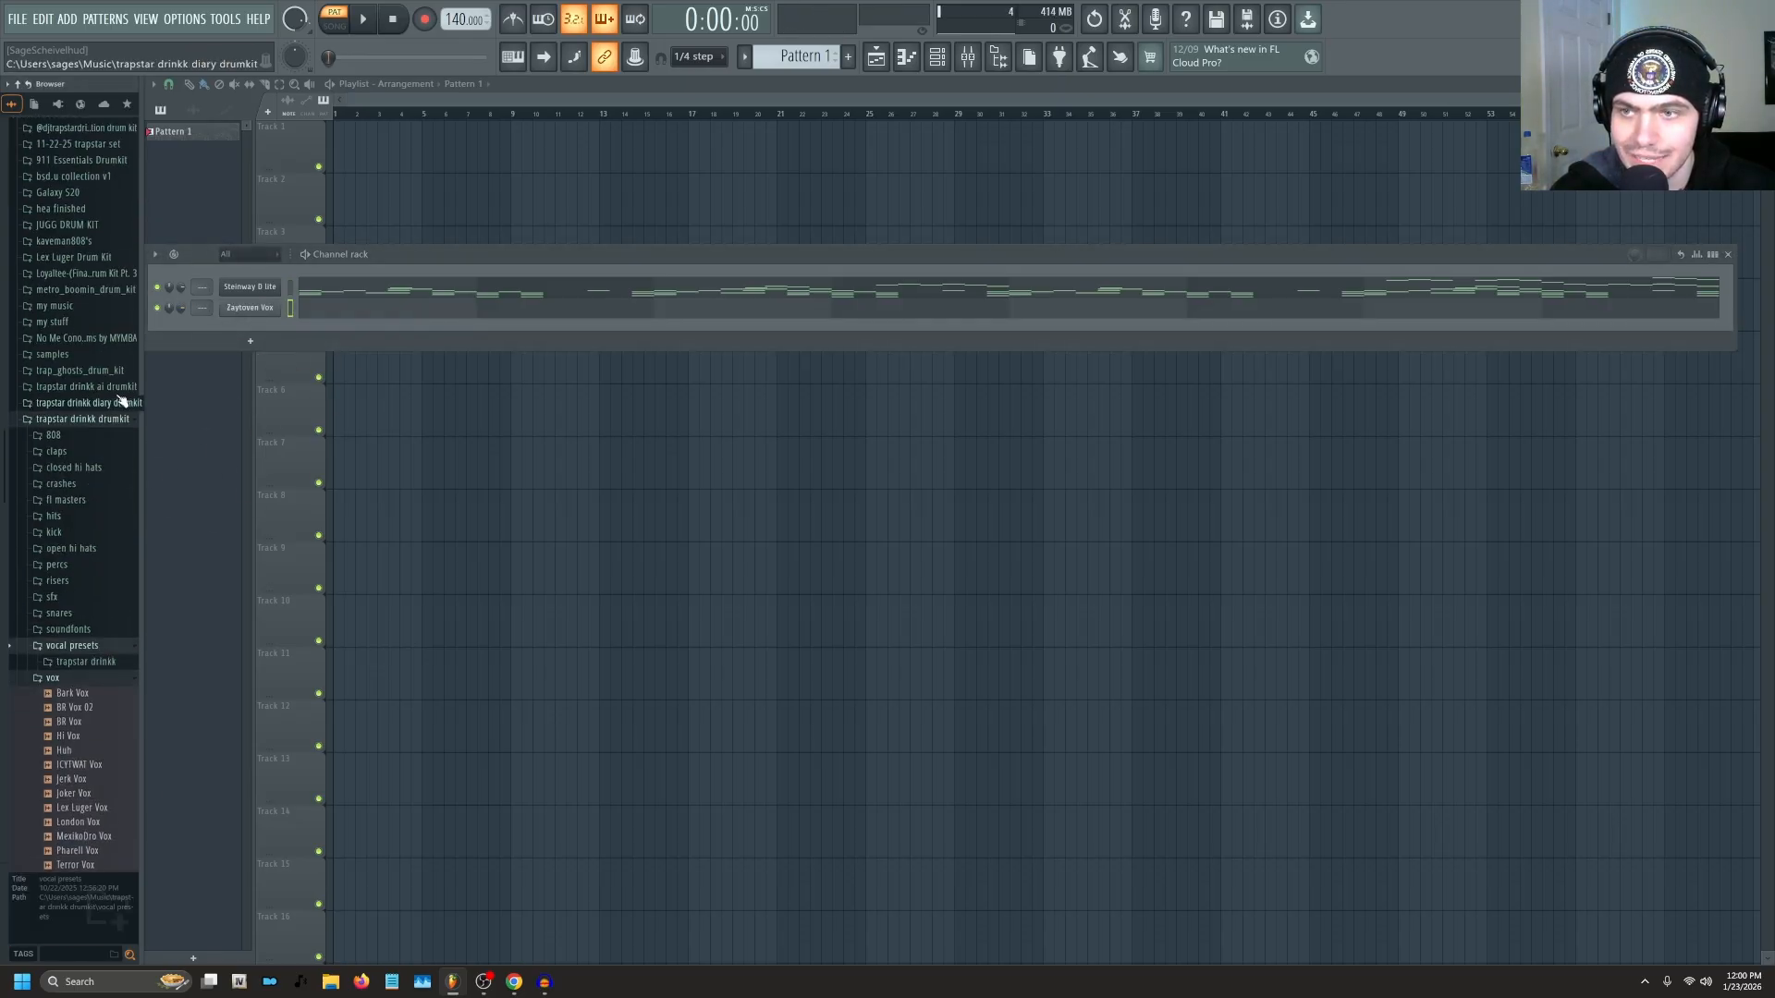
{"action": "left_click", "coordinate": [72, 647]}
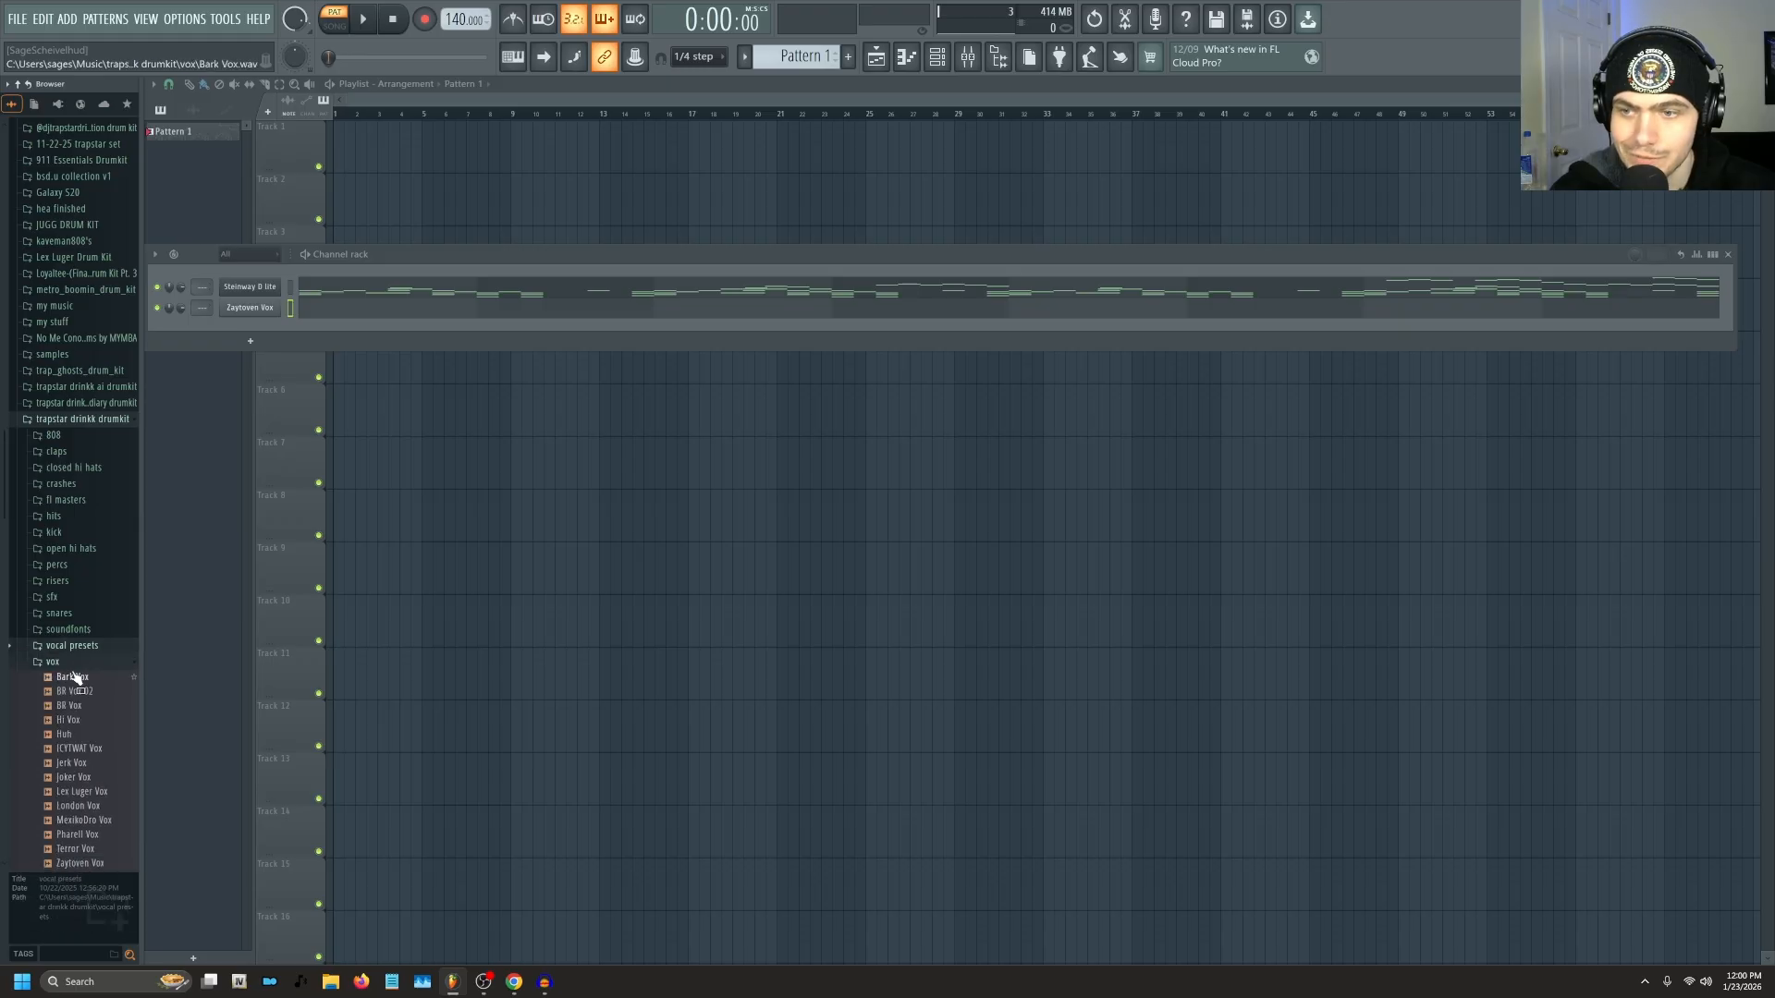
{"action": "left_click", "coordinate": [77, 678]}
{"action": "left_click", "coordinate": [74, 662]}
{"action": "left_click", "coordinate": [81, 420]}
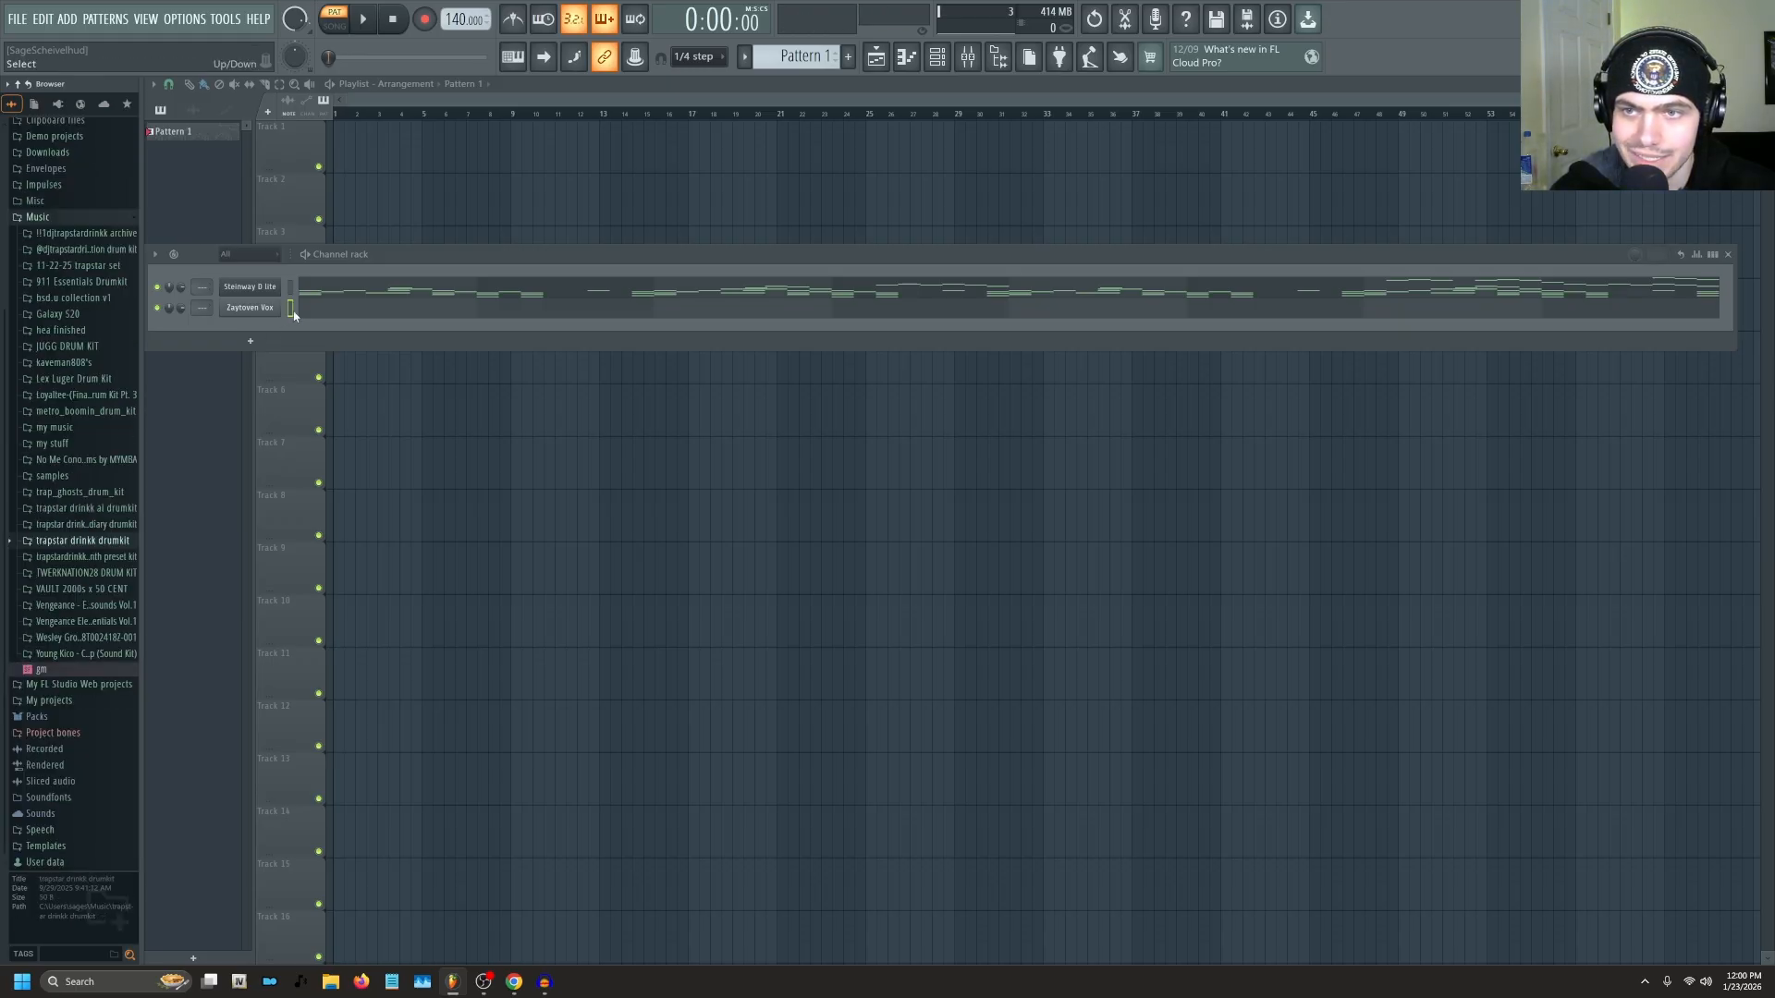
Set the Zaytoven Vox sampler's time-stretch time to 0:06:15 and open the channel's piano roll.
{"action": "left_click", "coordinate": [297, 312]}
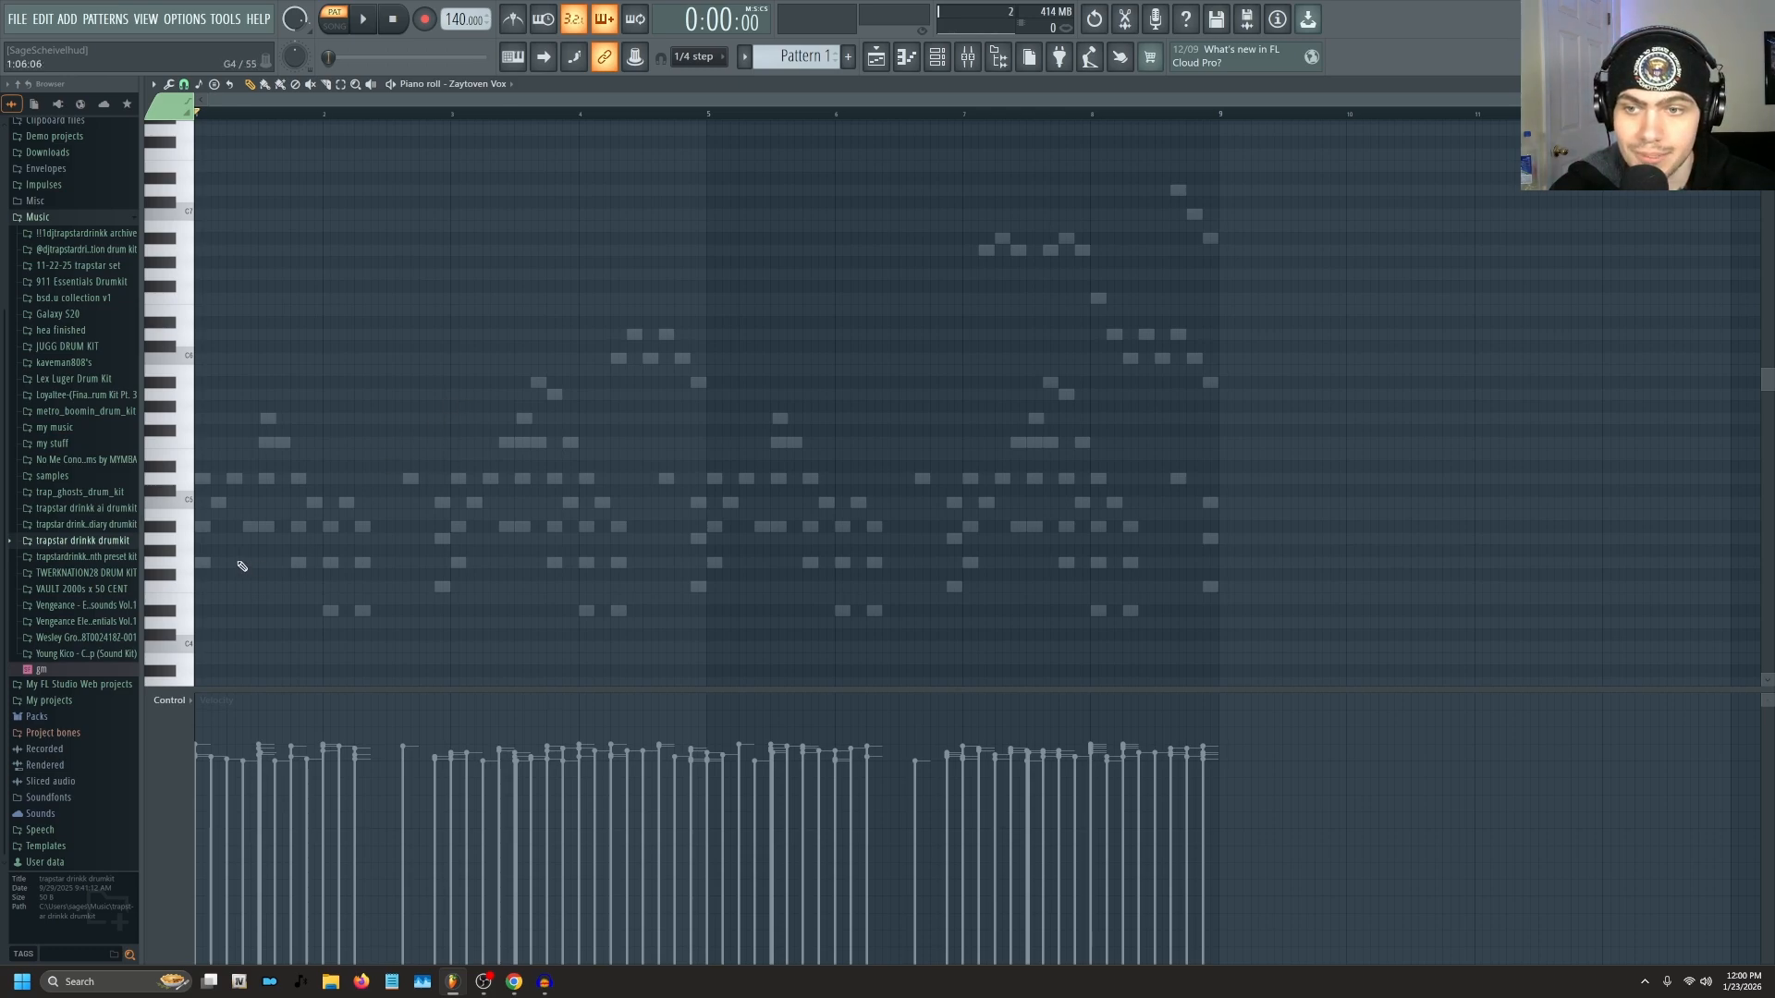
{"action": "scroll", "coordinate": [232, 570], "scroll_direction": "down", "scroll_amount": 2}
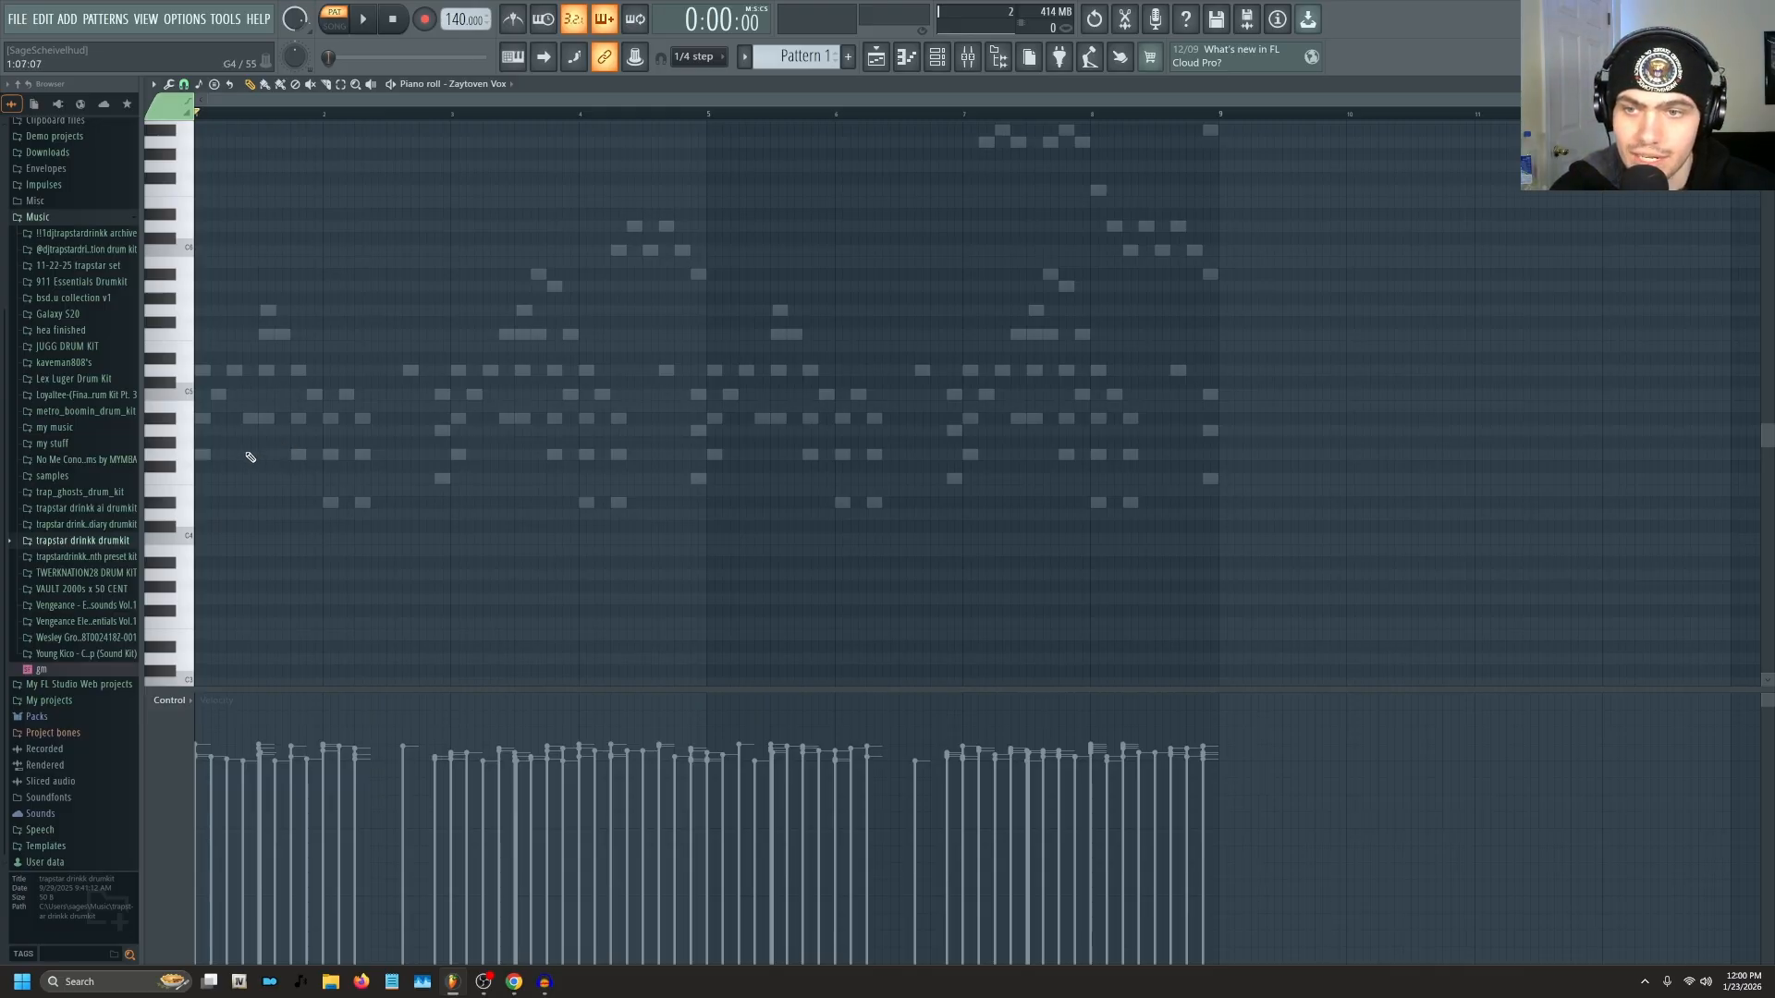
{"action": "key", "text": "F7"}
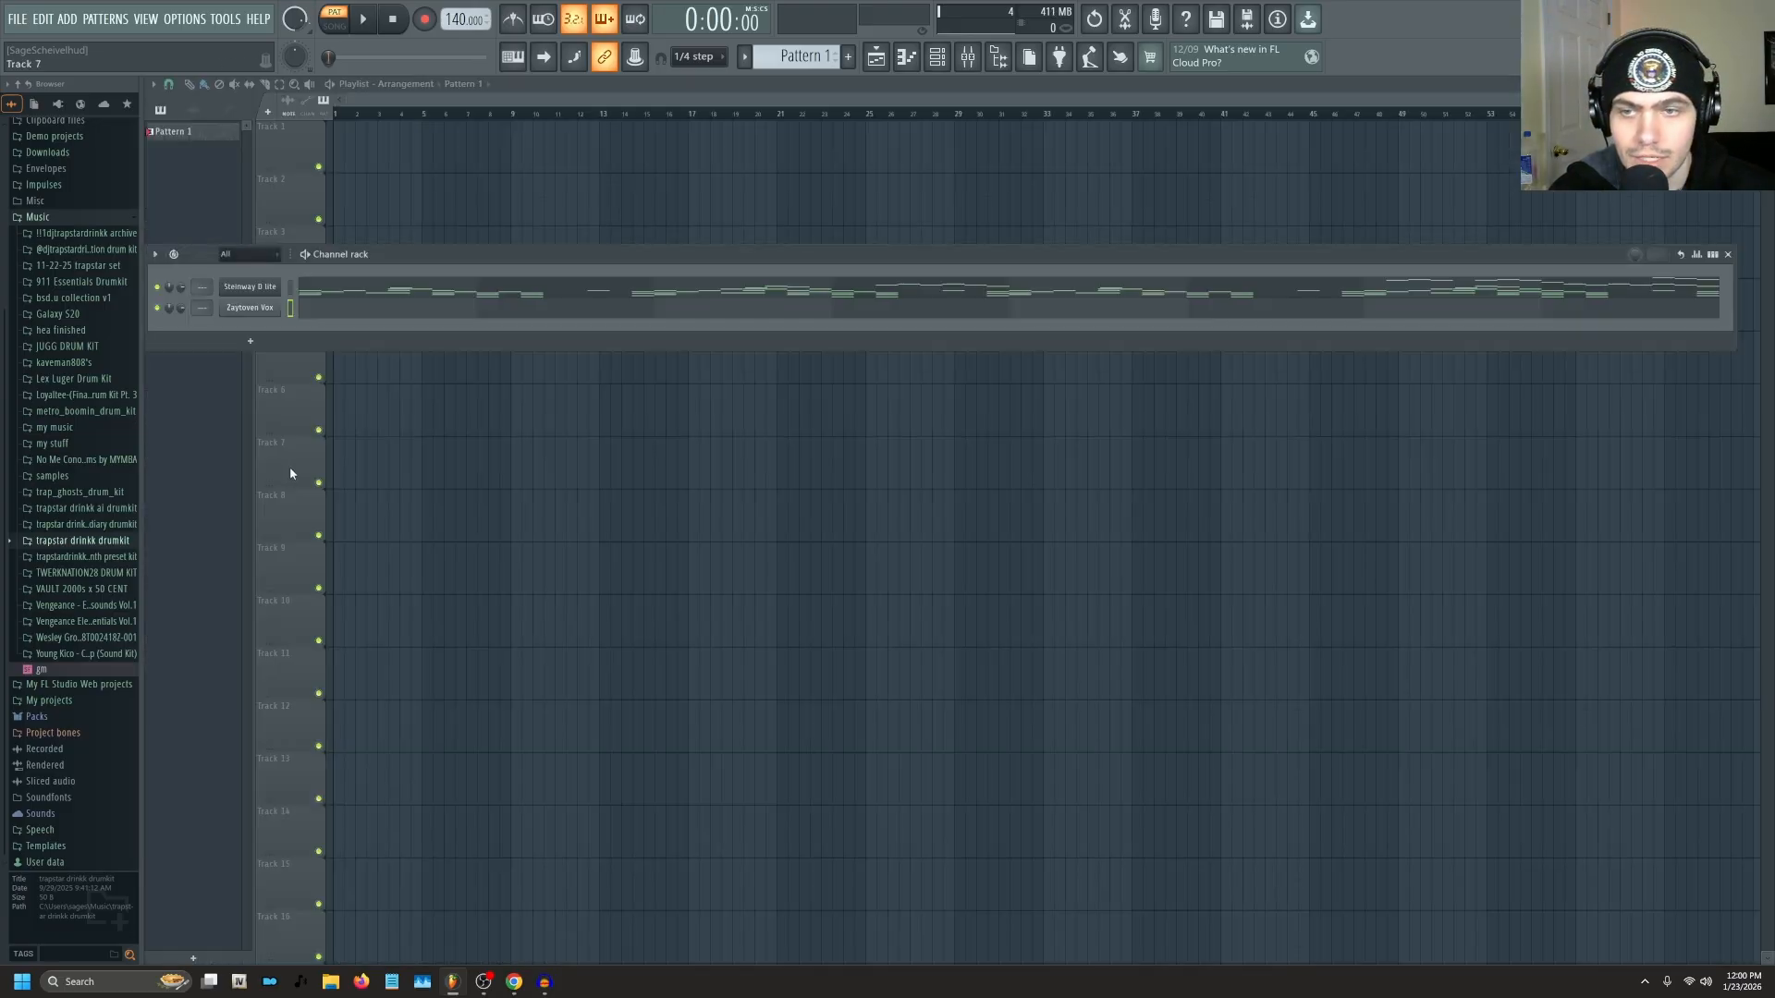
{"action": "left_click", "coordinate": [254, 308]}
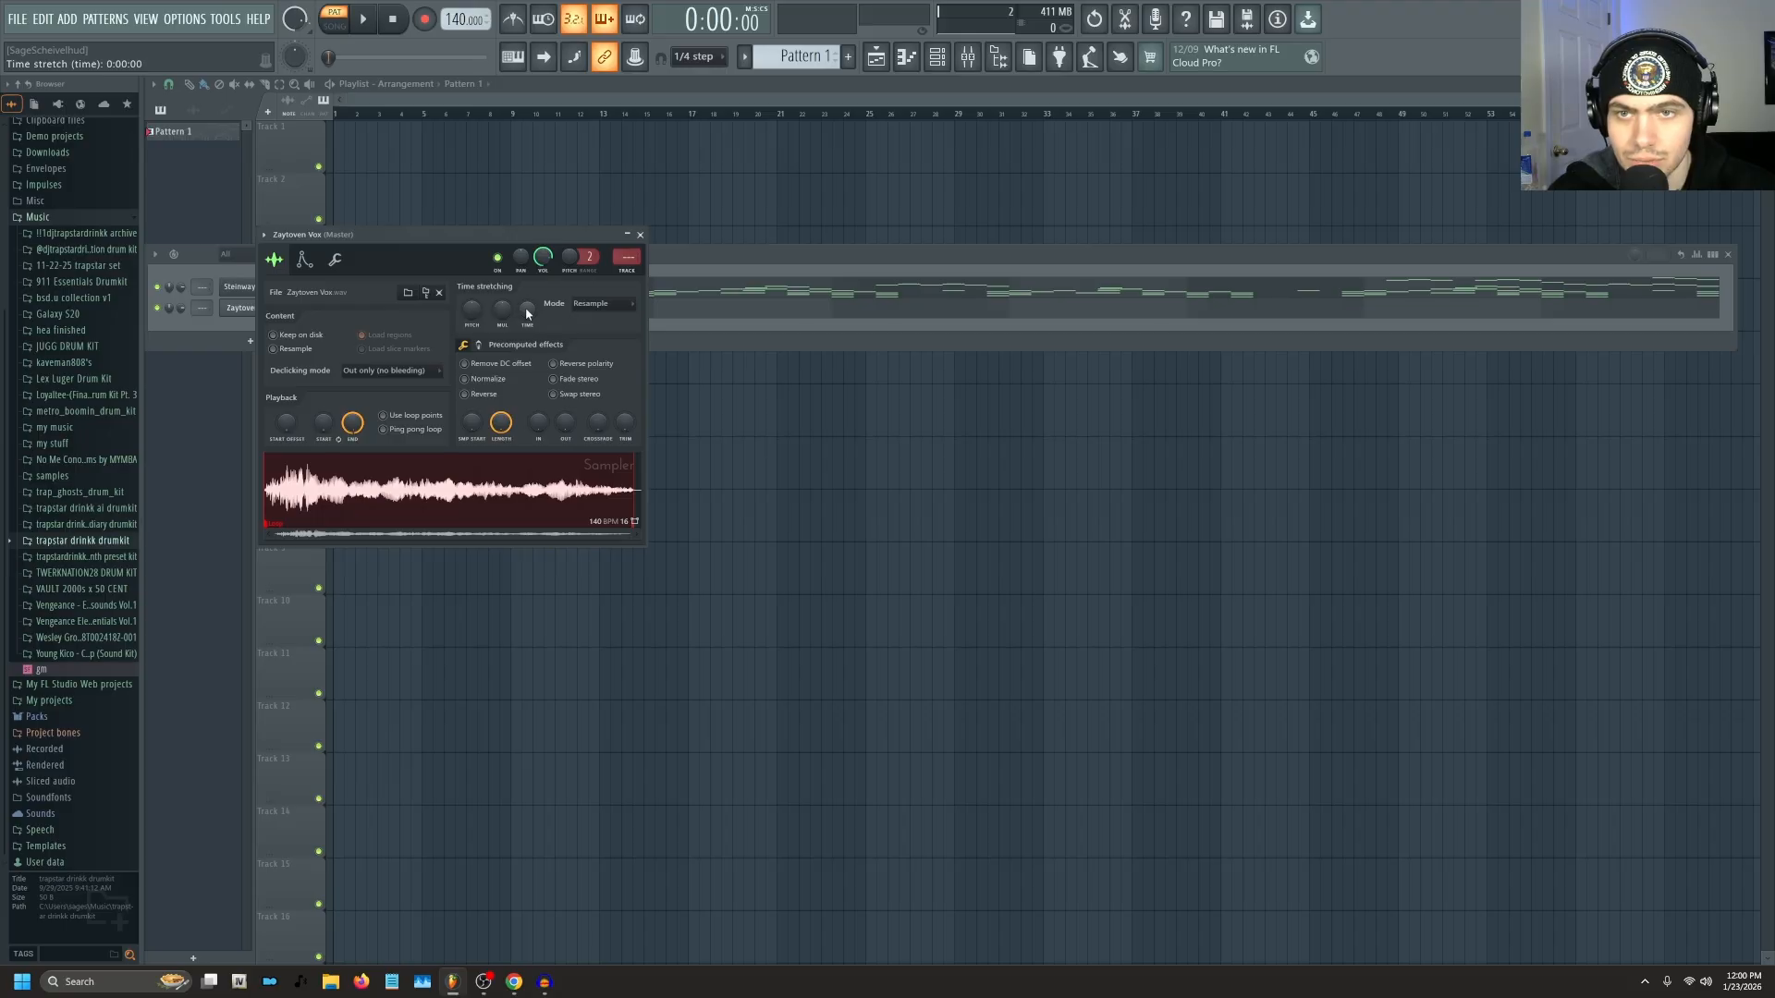
{"action": "left_click_drag", "start_coordinate": [527, 316], "coordinate": [527, 313]}
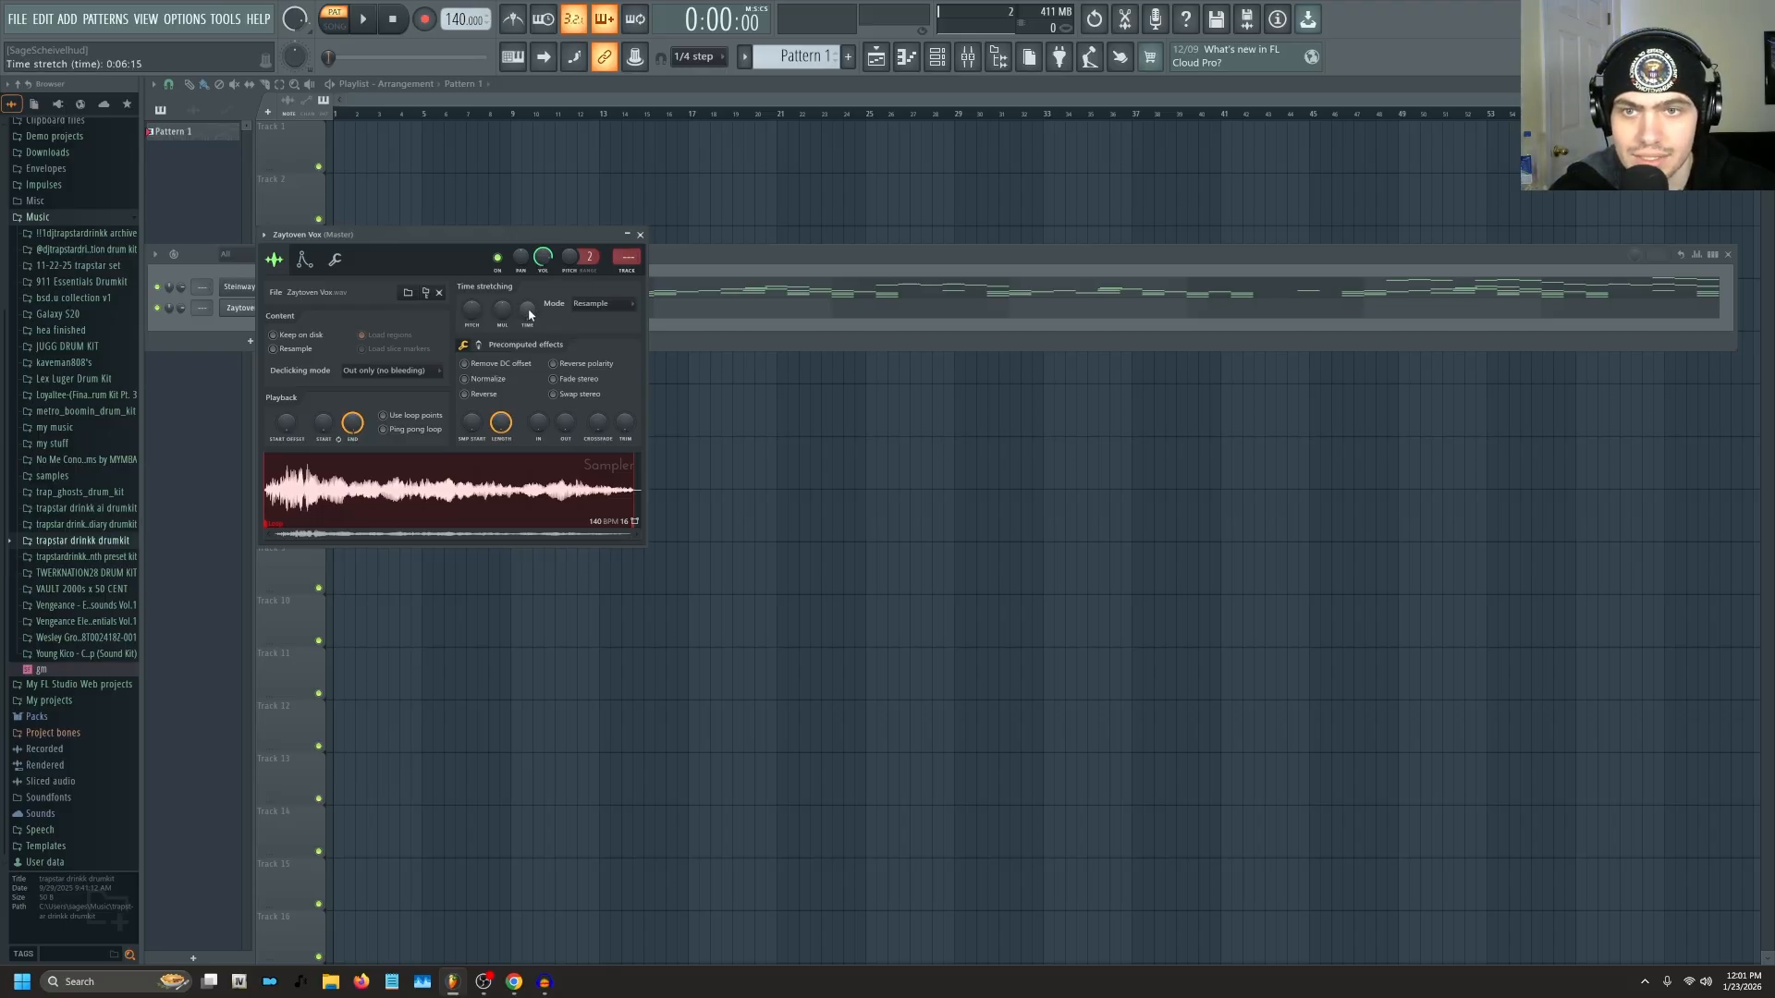
{"action": "left_click", "coordinate": [239, 309]}
{"action": "key", "text": "F7"}
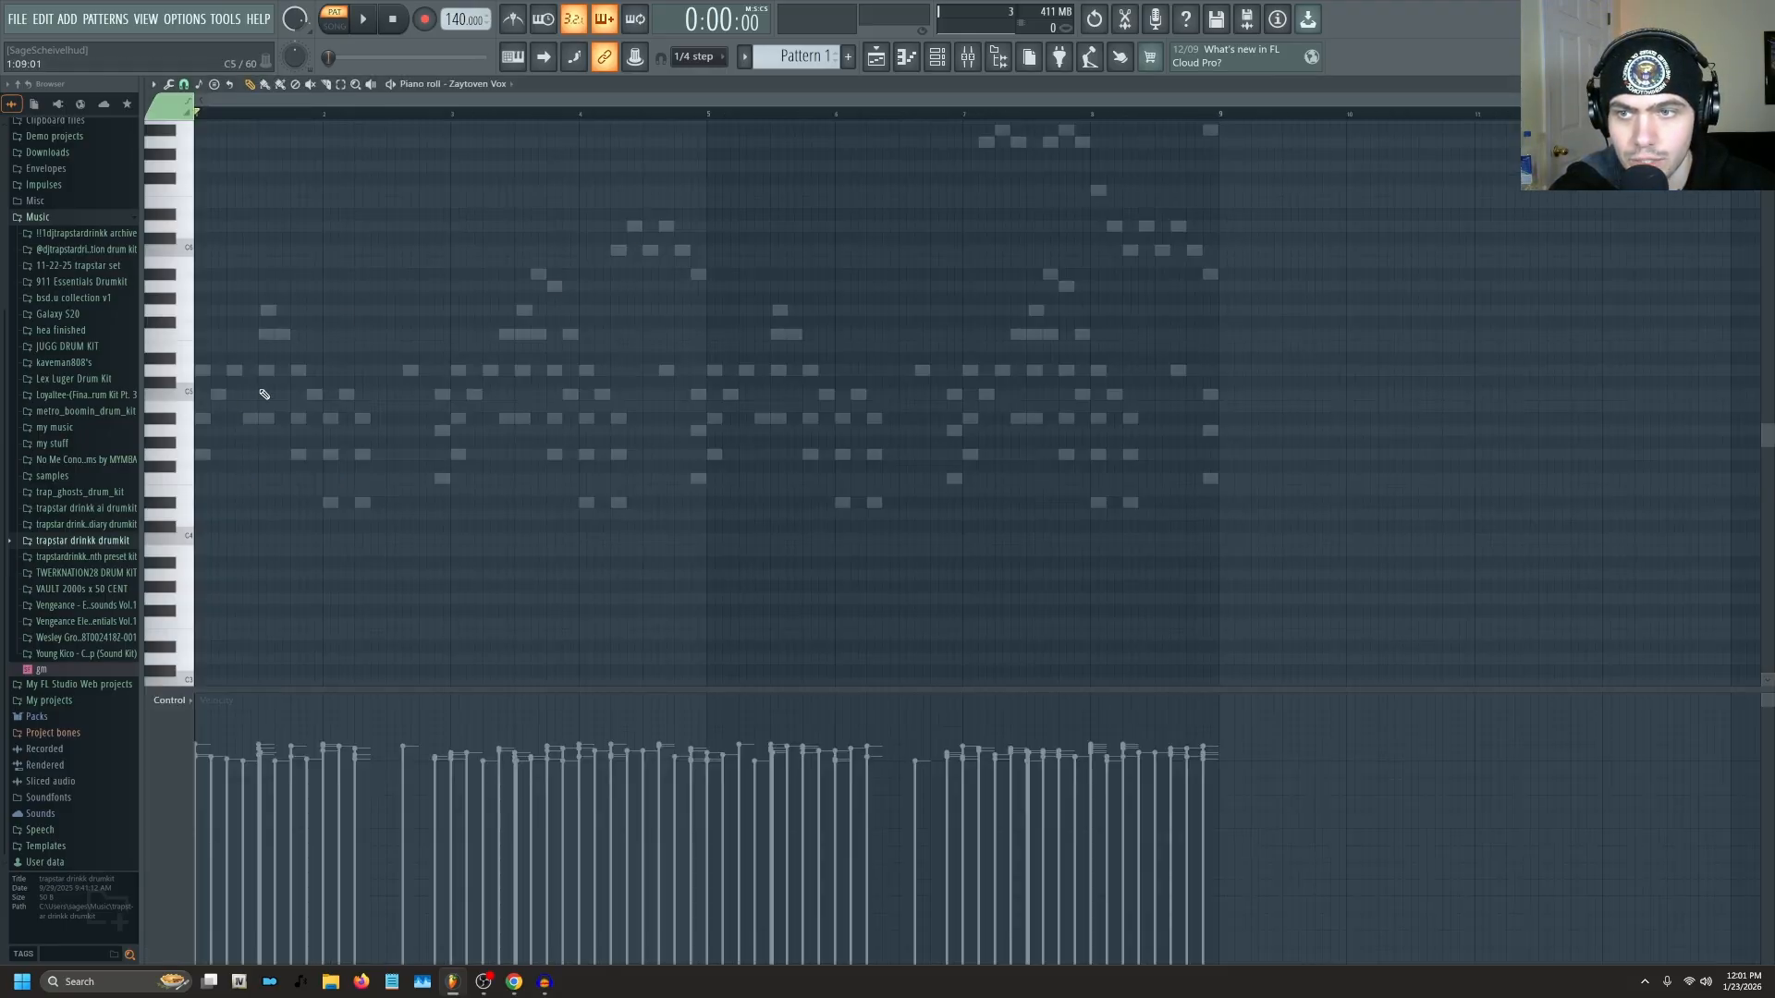
{"action": "key", "text": "space"}
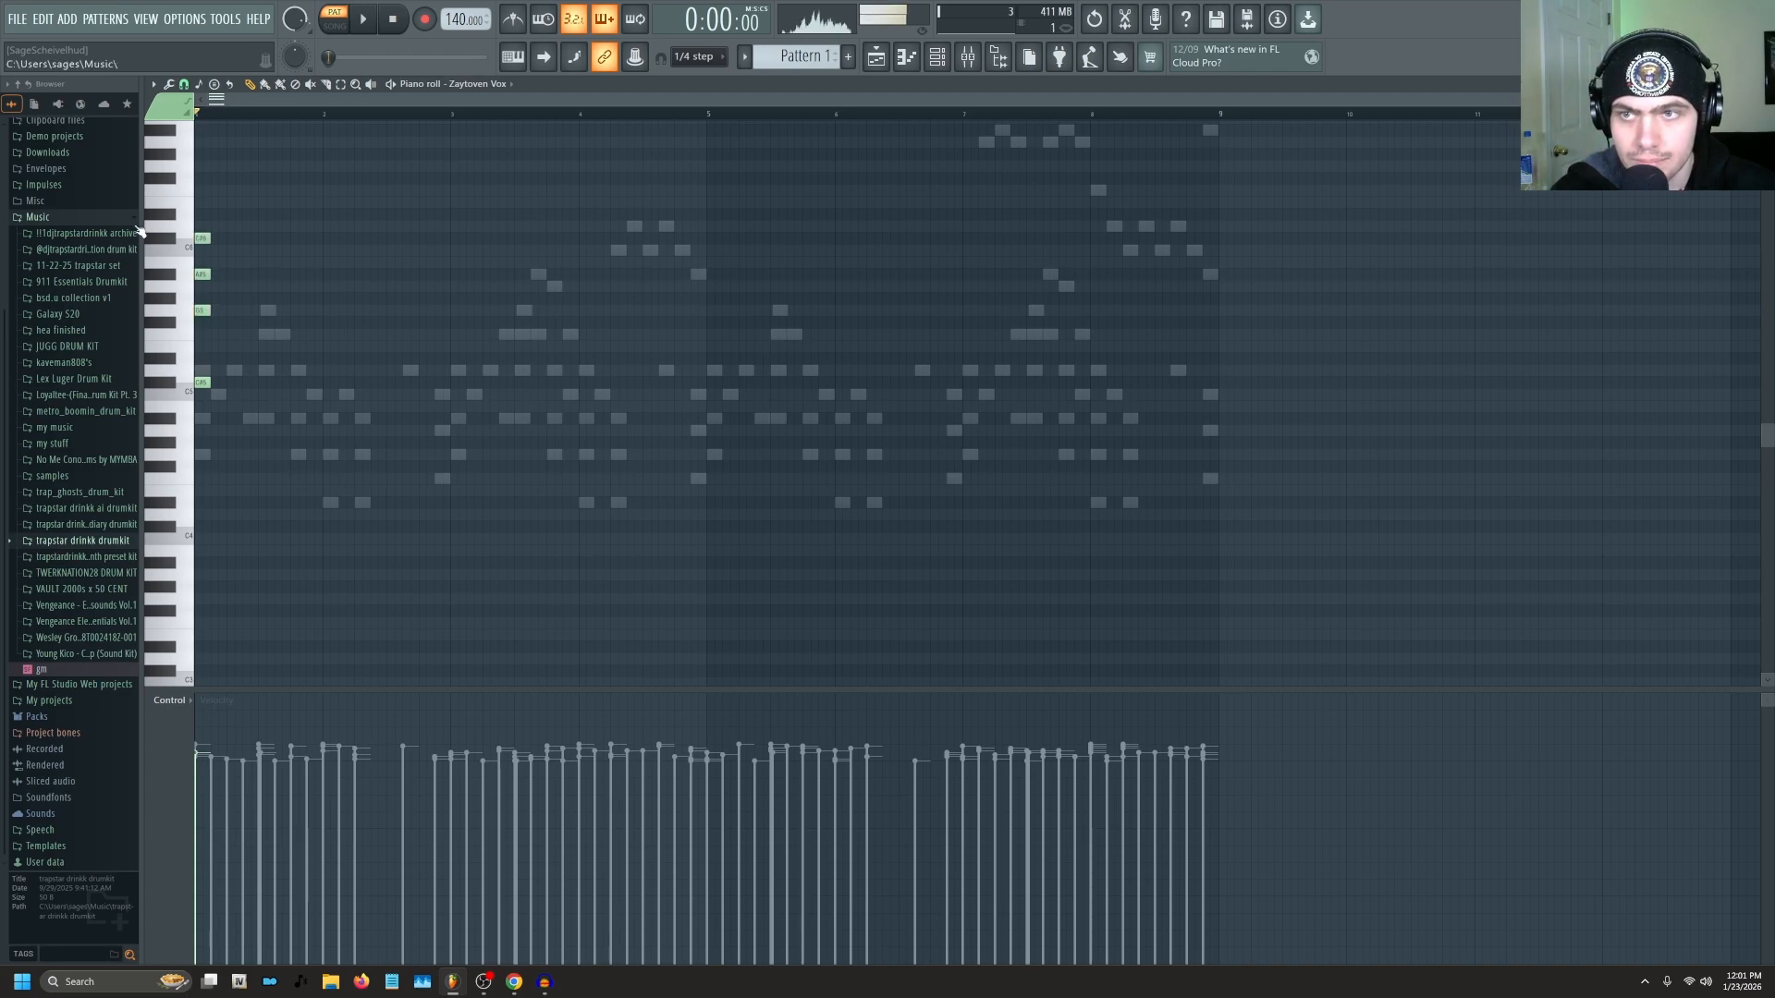
{"action": "key", "text": "space"}
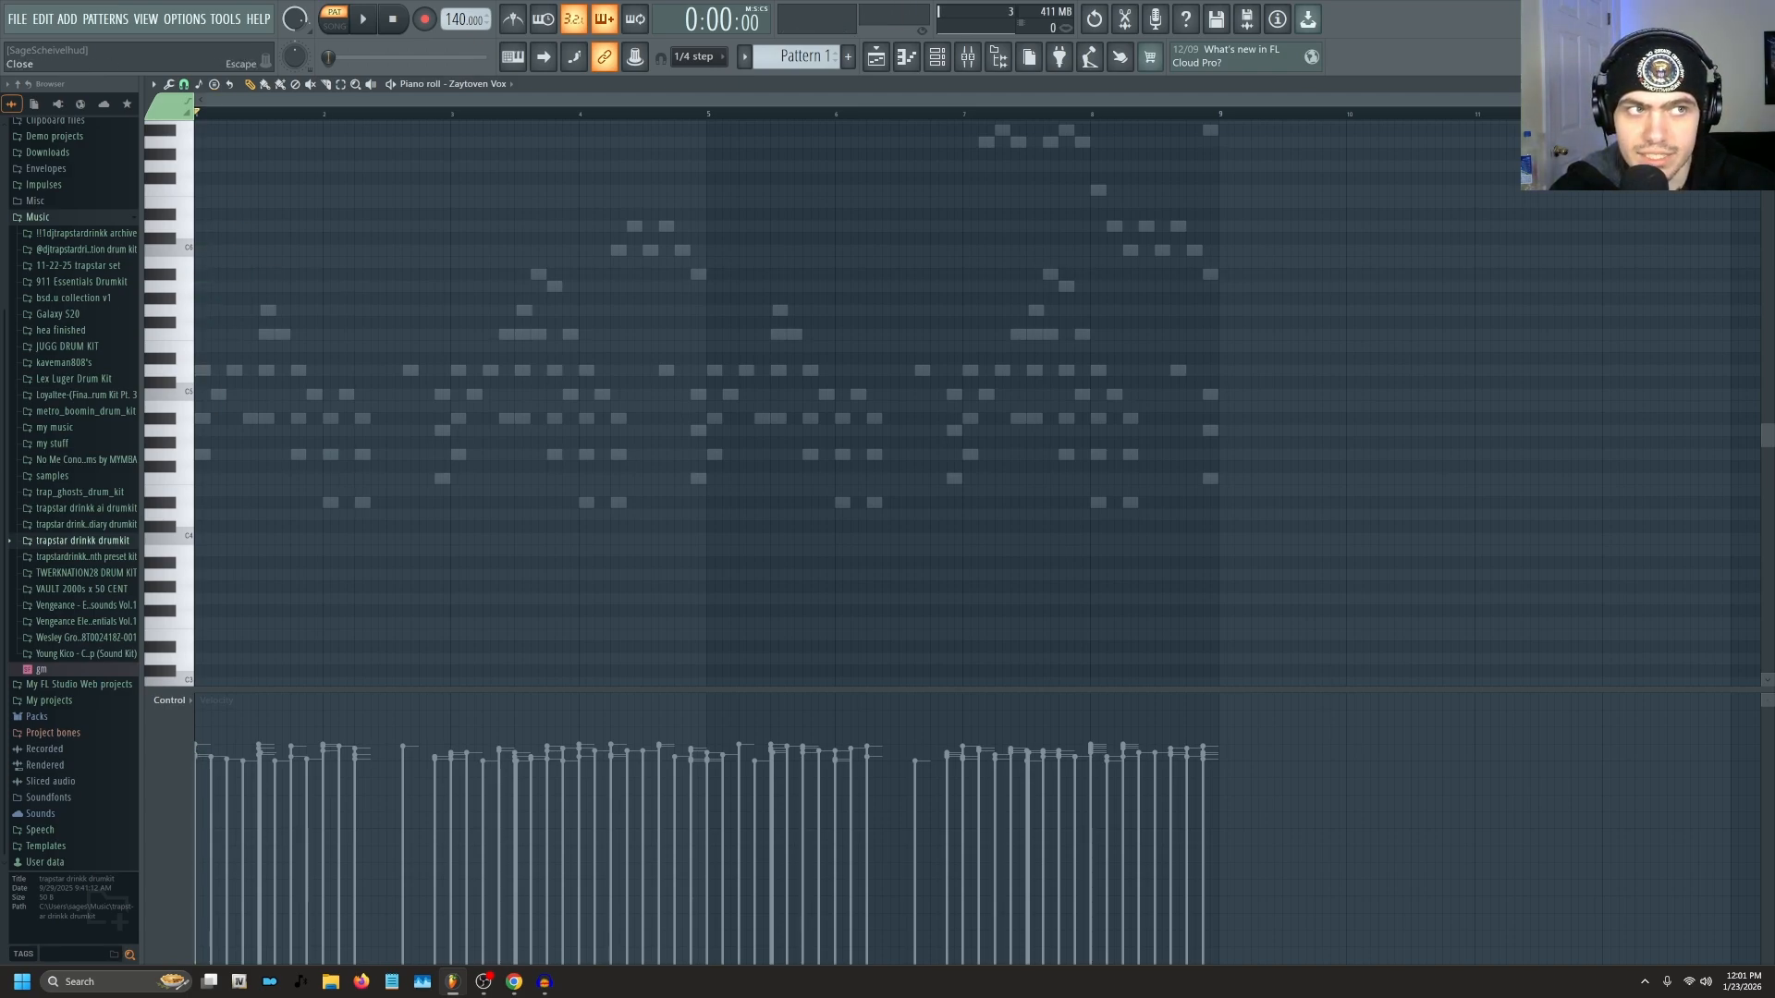
{"action": "key", "text": "Escape"}
{"action": "left_click", "coordinate": [256, 308]}
{"action": "left_click", "coordinate": [258, 308]}
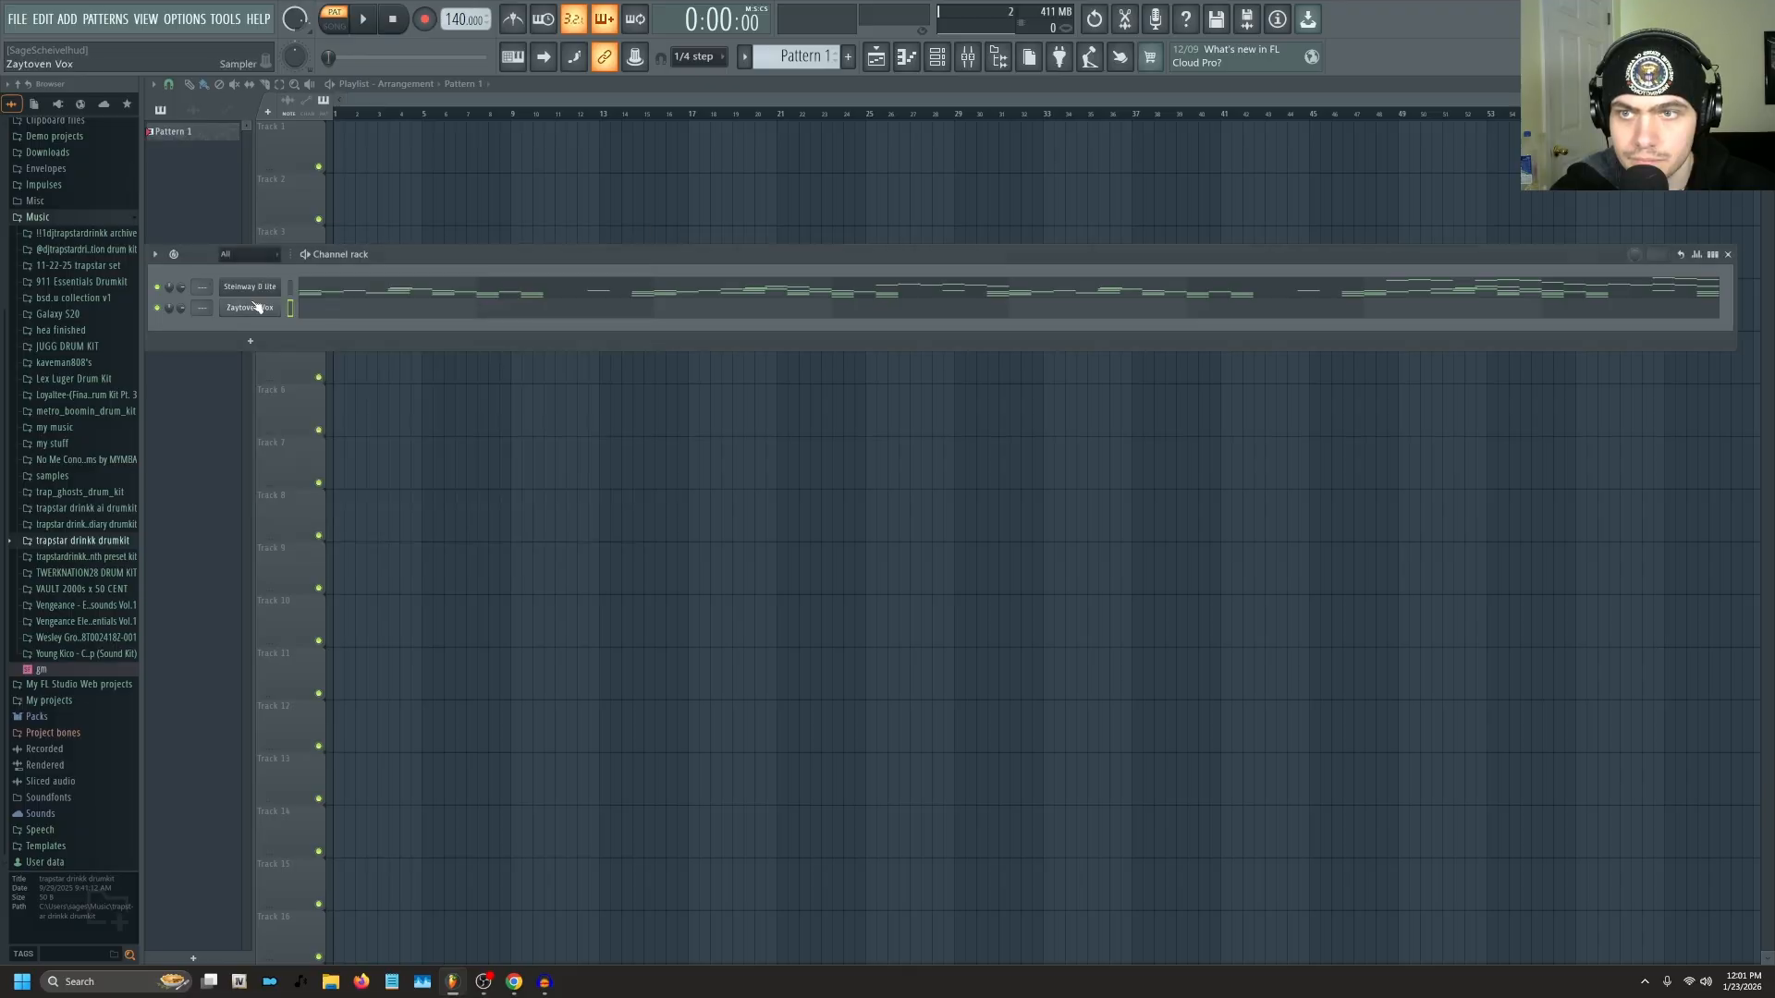
{"action": "key", "text": "F7"}
{"action": "left_click_drag", "start_coordinate": [249, 298], "coordinate": [202, 310]}
{"action": "left_click", "coordinate": [203, 552]}
{"action": "key", "text": "ctrl+z"}
{"action": "key", "text": "ctrl+z"}
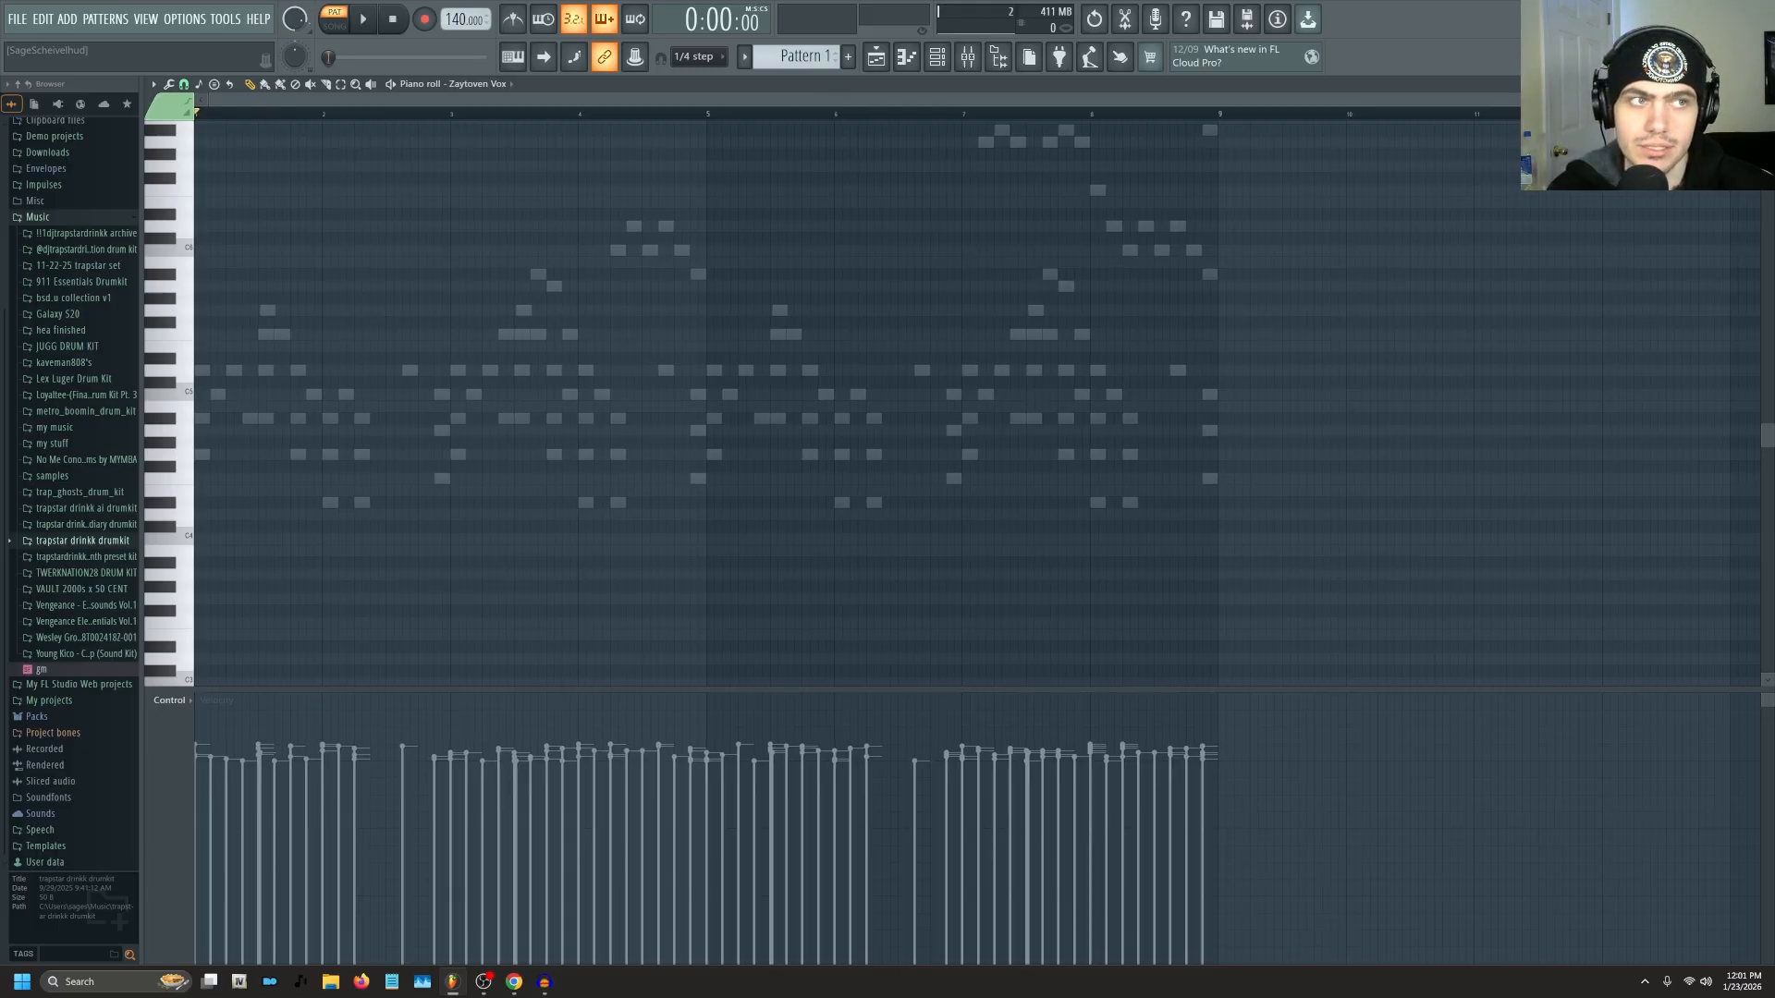
Place Zaytoven Vox hits across bars 1 to 4, alternating G4 and D#4, with an extra D5 in bar 4.
{"action": "left_click_drag", "start_coordinate": [1744, 100], "coordinate": [1440, 115]}
{"action": "left_click_drag", "start_coordinate": [1348, 134], "coordinate": [1499, 192]}
{"action": "scroll", "coordinate": [1494, 275], "scroll_direction": "up", "scroll_amount": 2}
{"action": "left_click", "coordinate": [253, 527]}
{"action": "key", "text": "space"}
{"action": "left_click_drag", "start_coordinate": [1498, 99], "coordinate": [1306, 99]}
{"action": "left_click", "coordinate": [454, 491]}
{"action": "left_click", "coordinate": [654, 443]}
{"action": "left_click", "coordinate": [1253, 491]}
{"action": "left_click", "coordinate": [454, 575]}
{"action": "left_click", "coordinate": [854, 575]}
Add Zaytoven Vox hits on G4, D5 and D#4 across bars 5 to 8, and audition them with the piano.
{"action": "left_click", "coordinate": [996, 111]}
{"action": "key", "text": "space"}
{"action": "left_click", "coordinate": [1168, 491]}
{"action": "left_click", "coordinate": [1367, 503]}
{"action": "left_click", "coordinate": [1605, 503]}
{"action": "left_click_drag", "start_coordinate": [1538, 503], "coordinate": [1538, 575]}
{"action": "left_click", "coordinate": [400, 20]}
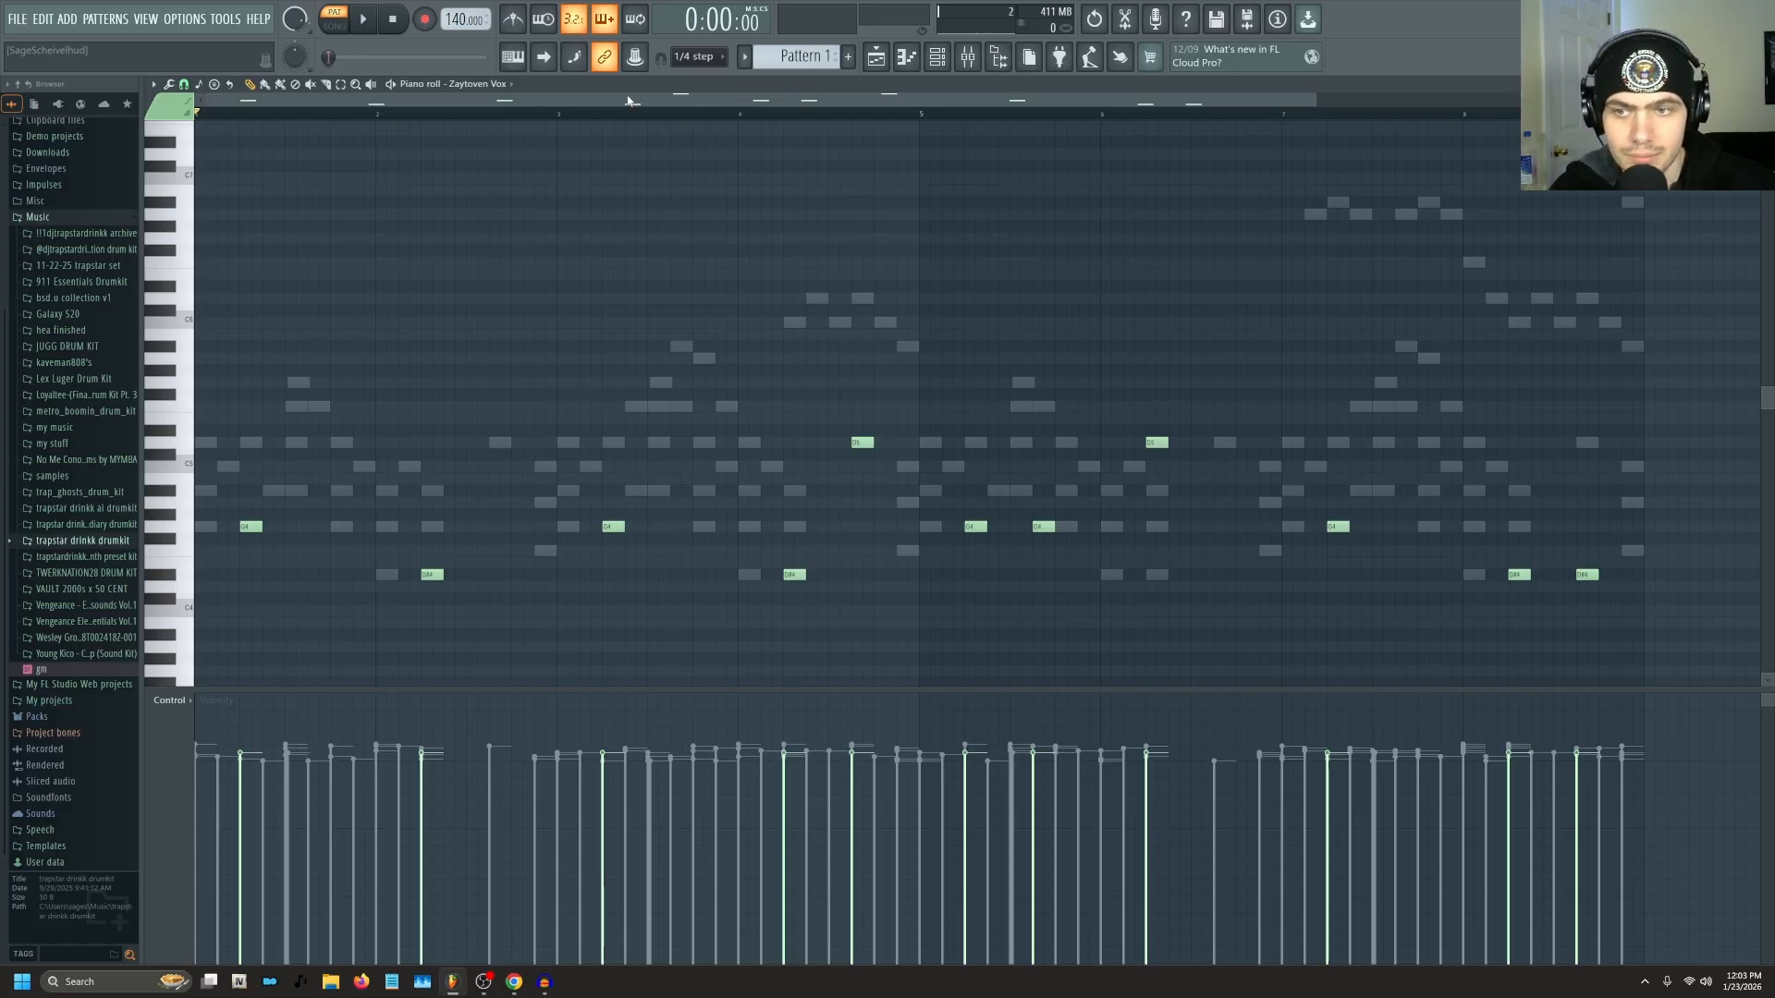
{"action": "key", "text": "space"}
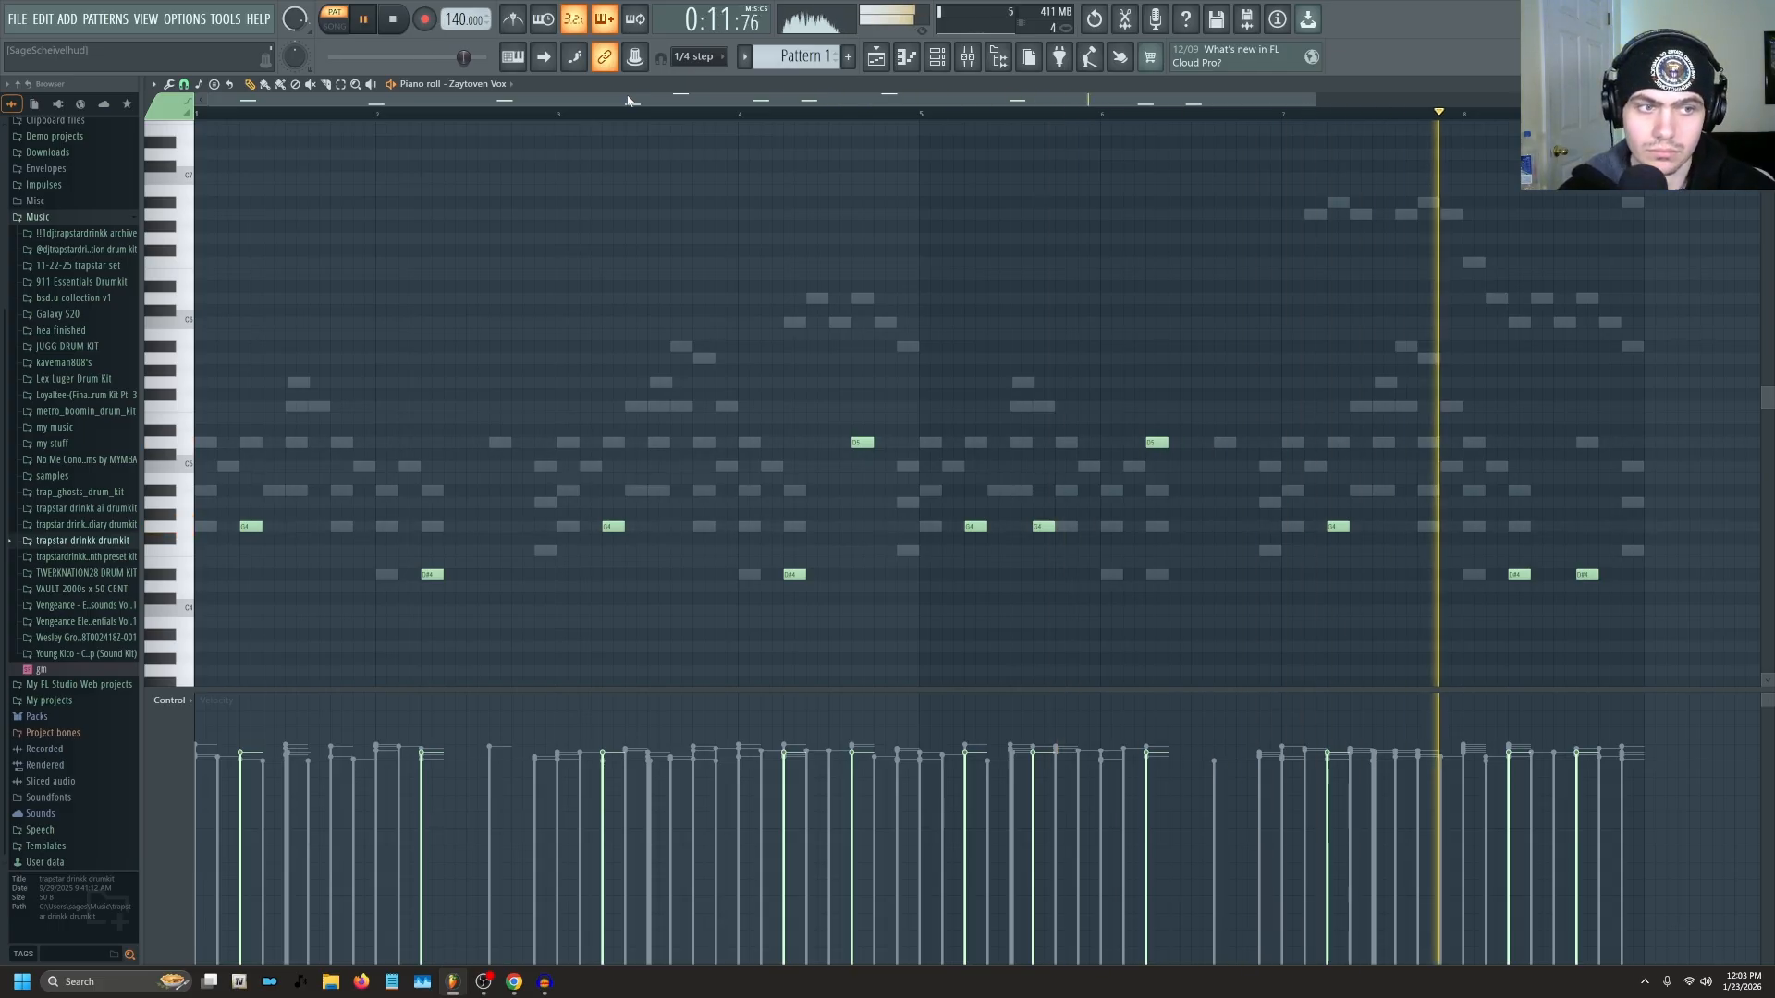
{"action": "key", "text": "space"}
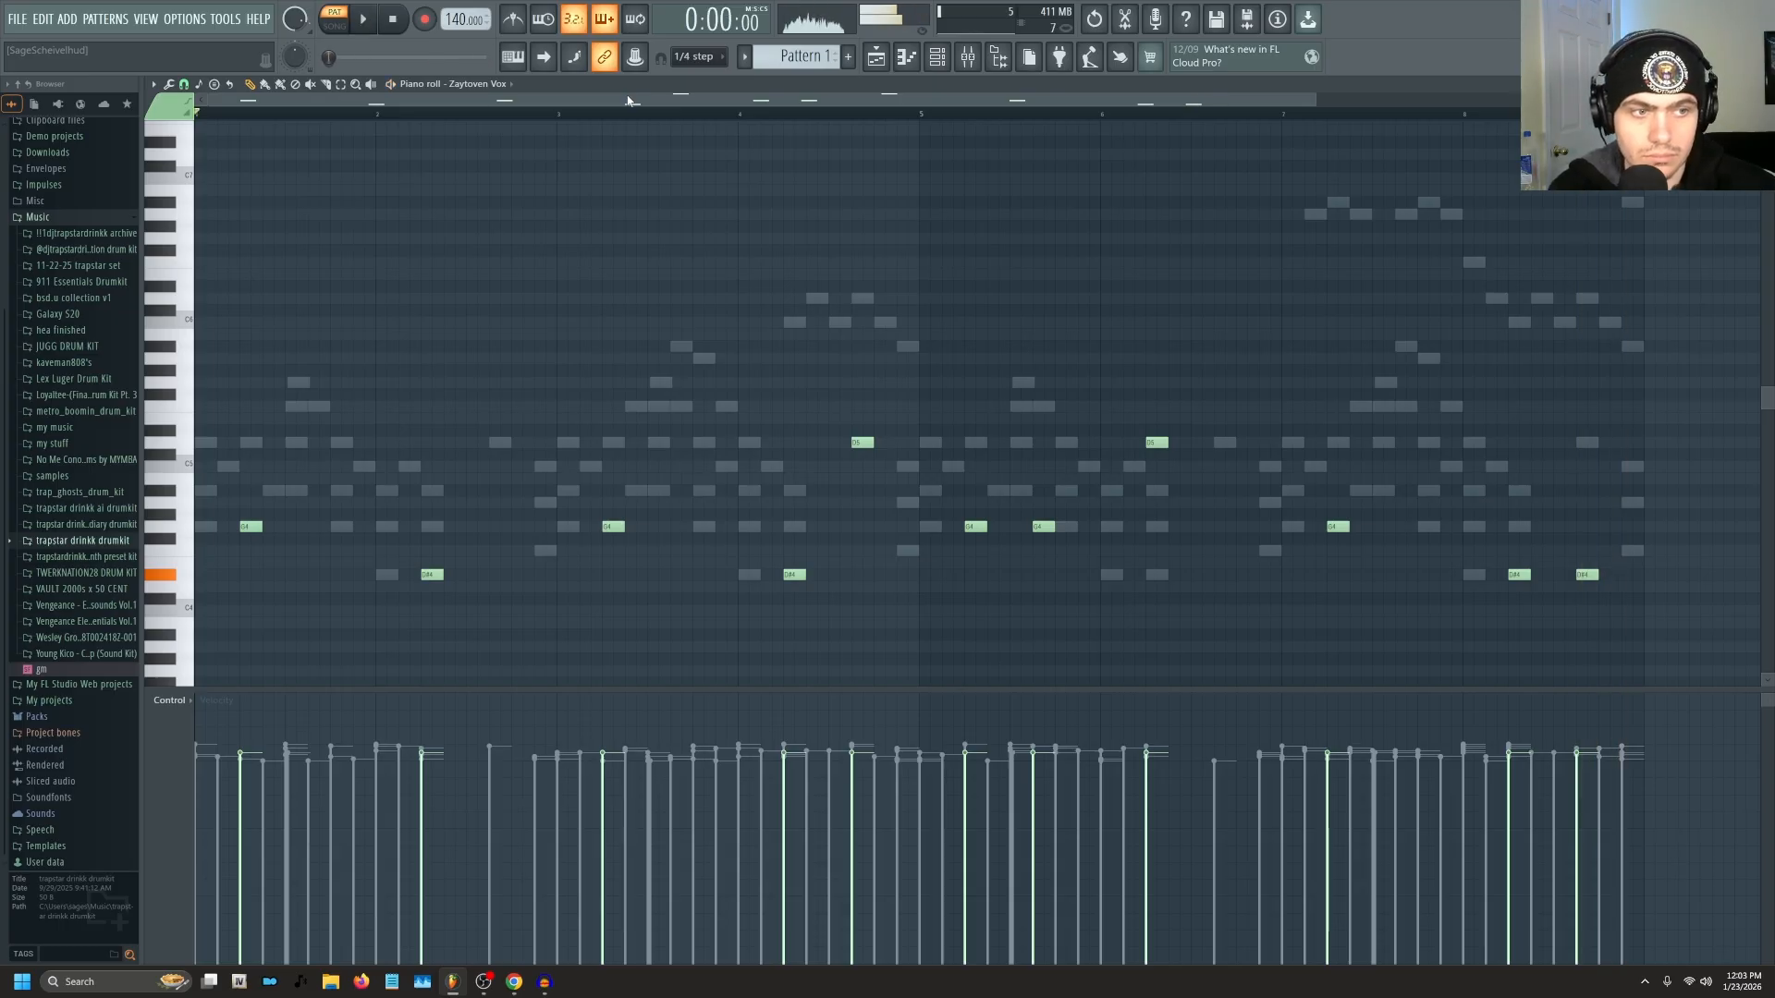
Add the Zaytoven OFFICIAL Violin soundfont from the trapstar drinkk drumkit's soundfonts folder as a new channel.
{"action": "key", "text": "Escape"}
{"action": "left_click", "coordinate": [82, 540]}
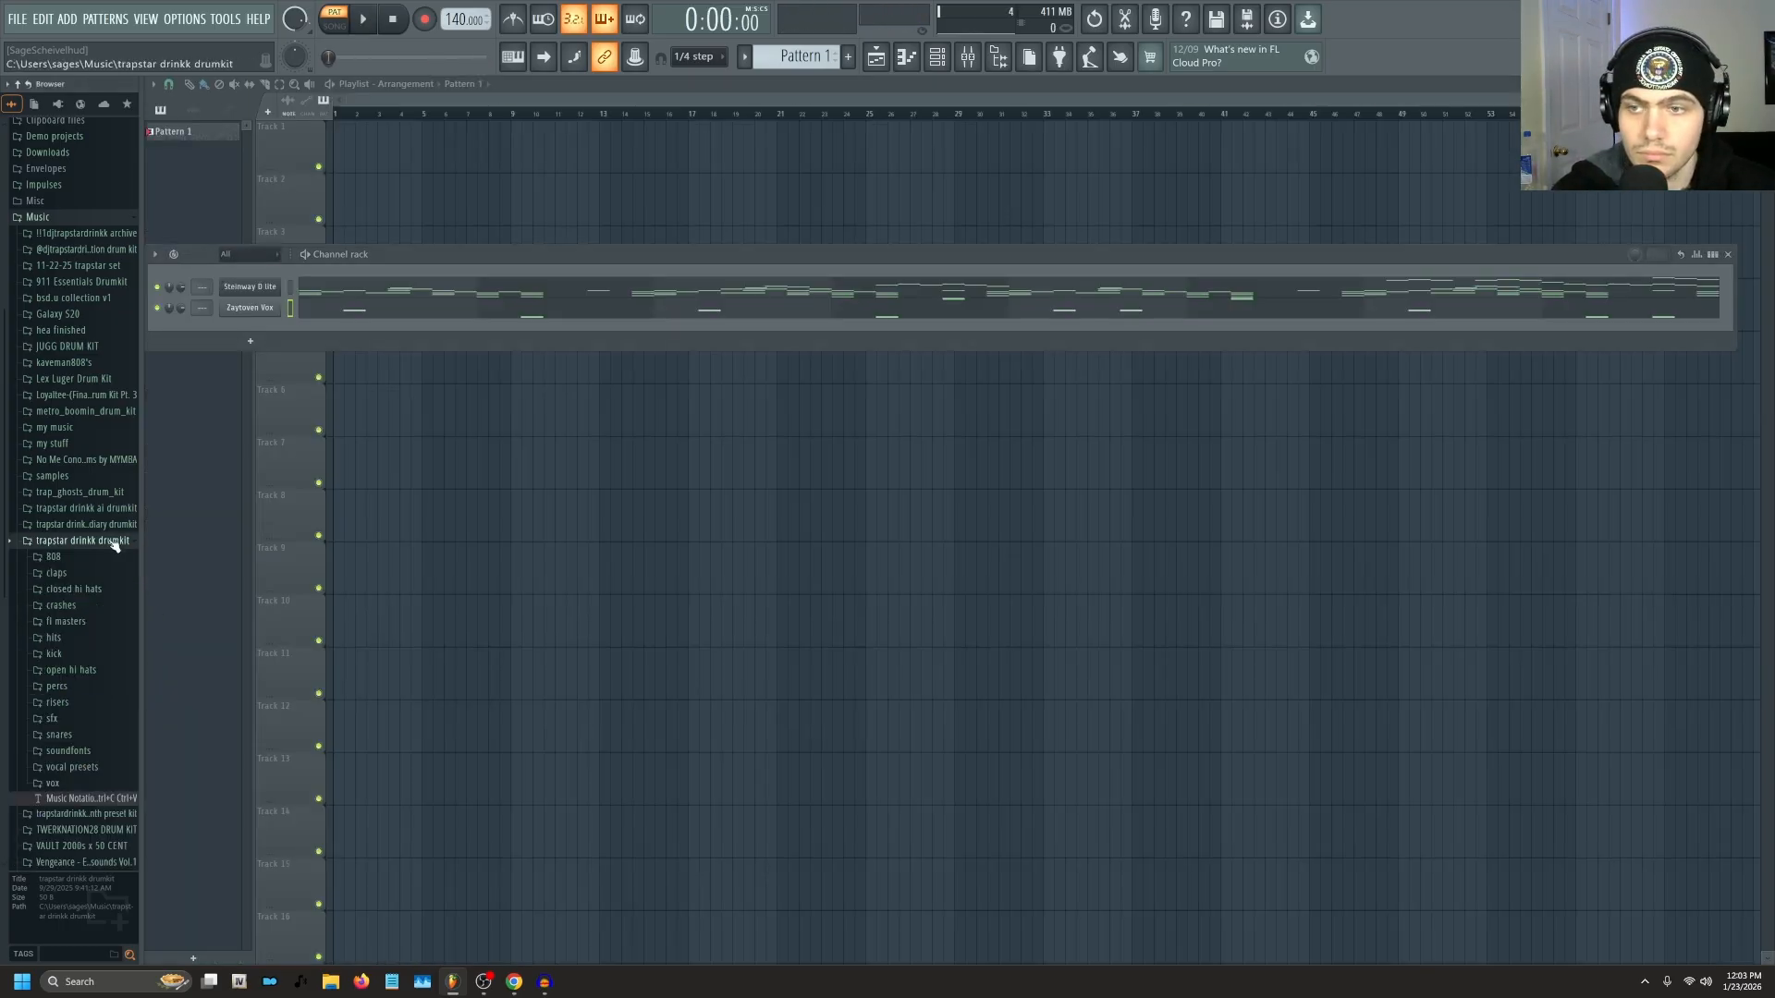
{"action": "left_click", "coordinate": [74, 751]}
{"action": "scroll", "coordinate": [85, 753], "scroll_direction": "down", "scroll_amount": 3}
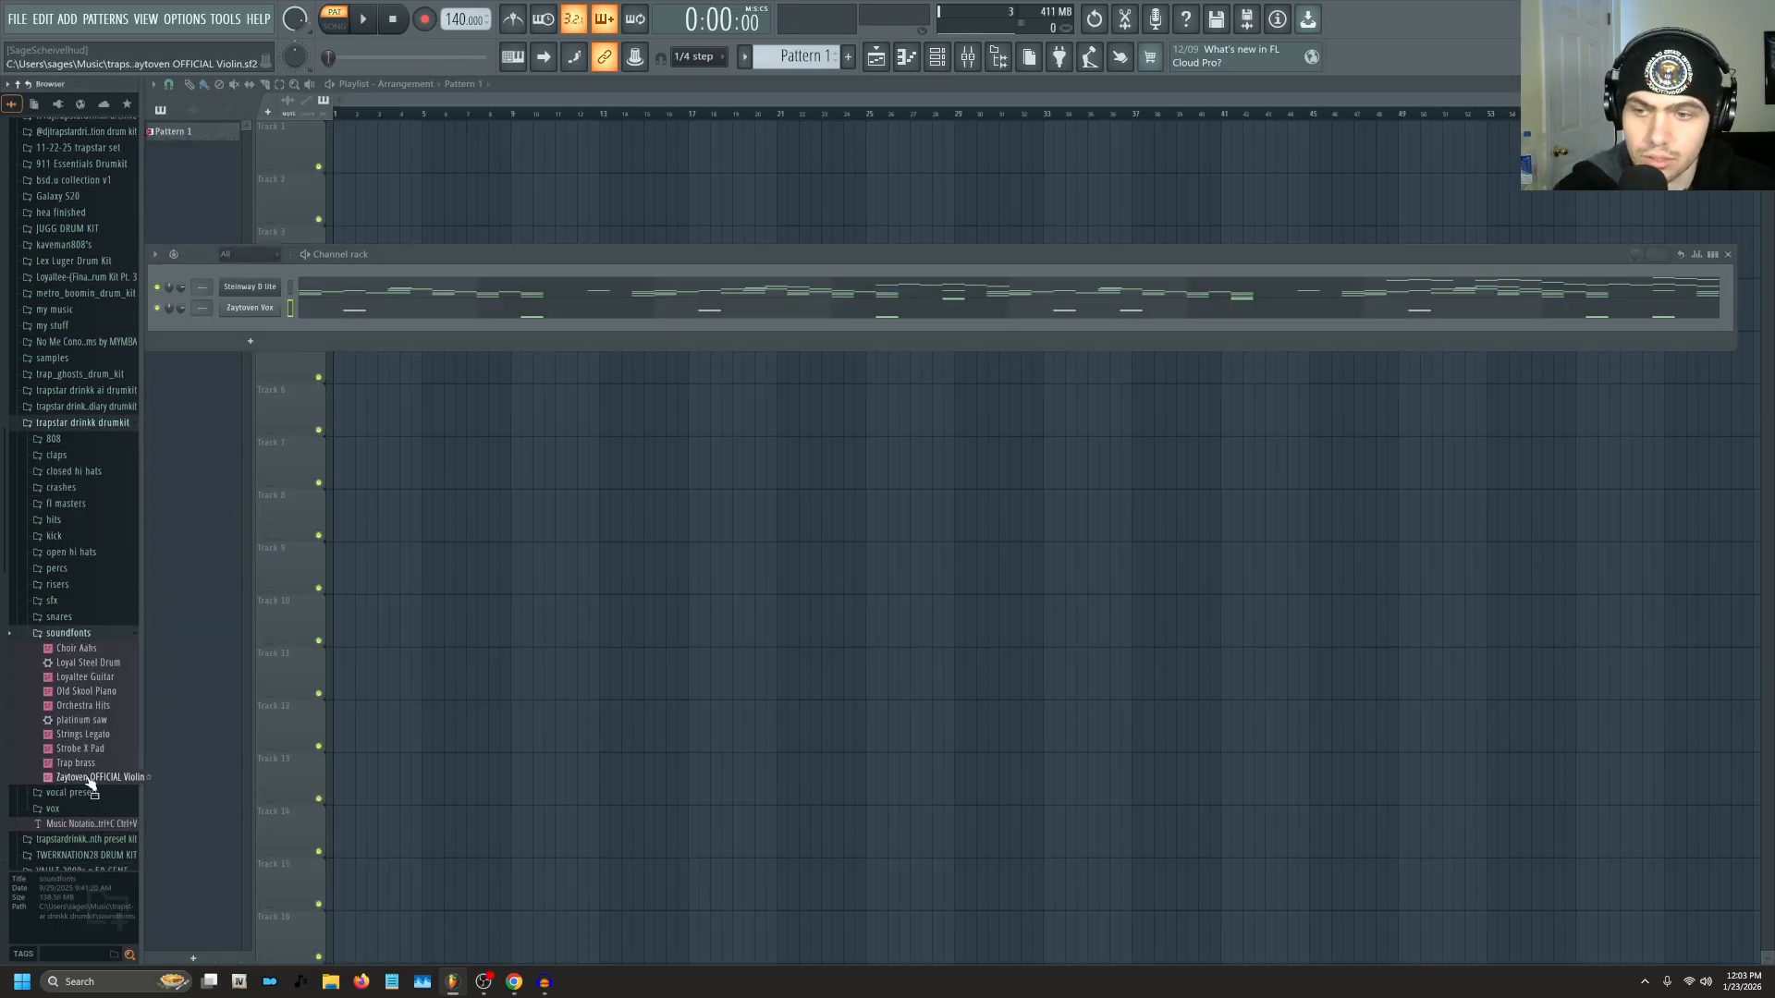
{"action": "left_click_drag", "start_coordinate": [111, 776], "coordinate": [242, 335]}
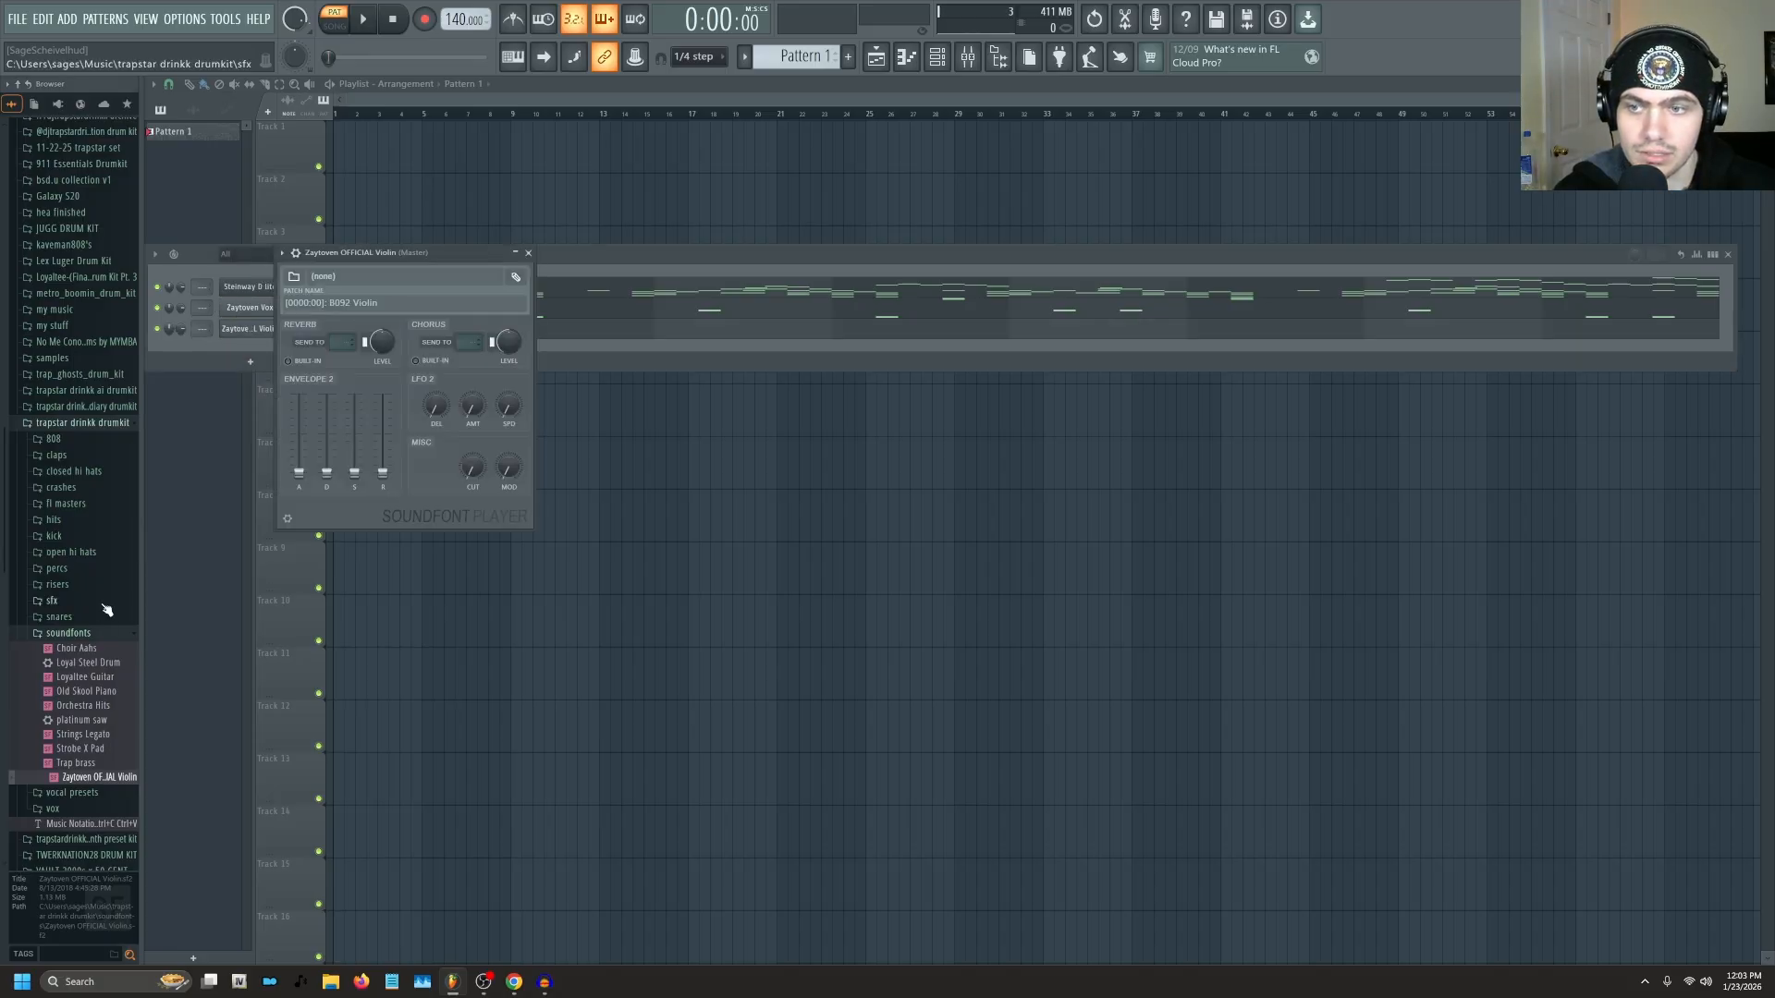
{"action": "left_click", "coordinate": [74, 632]}
{"action": "left_click", "coordinate": [129, 425]}
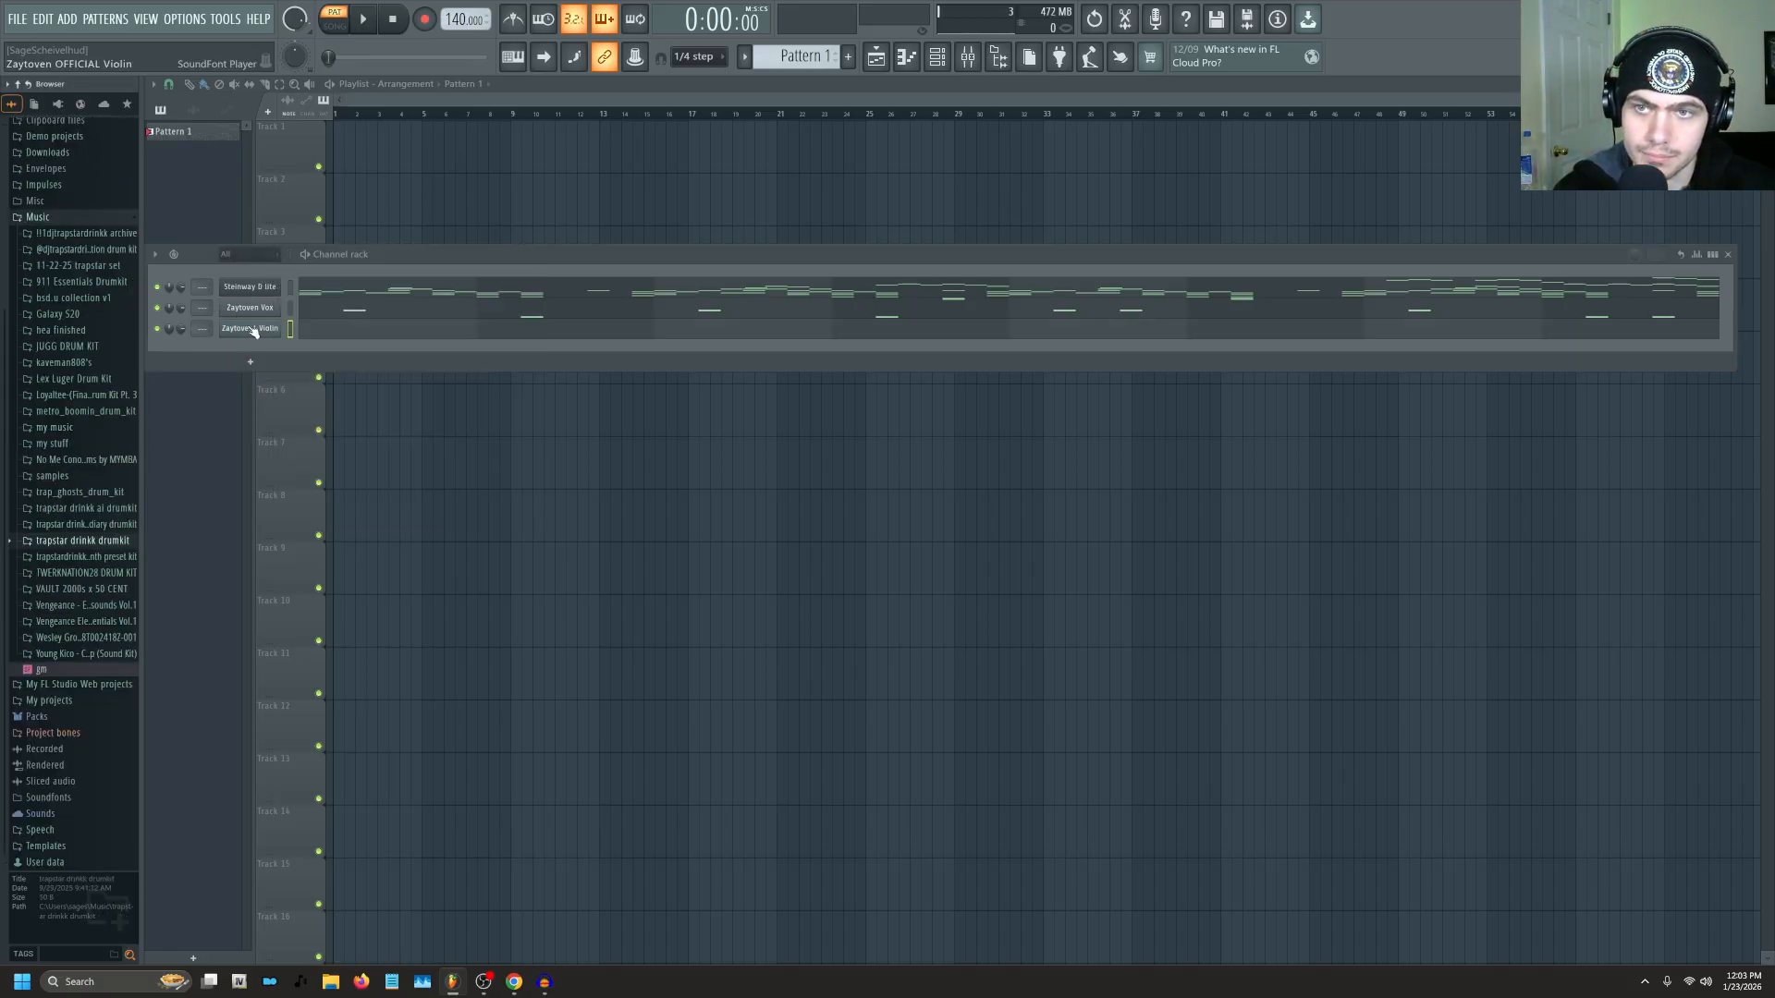
Open the Zaytoven OFFICIAL Violin channel's settings and raise the decay of envelope 2 to about mid-range, with a slight sustain.
{"action": "left_click", "coordinate": [259, 331]}
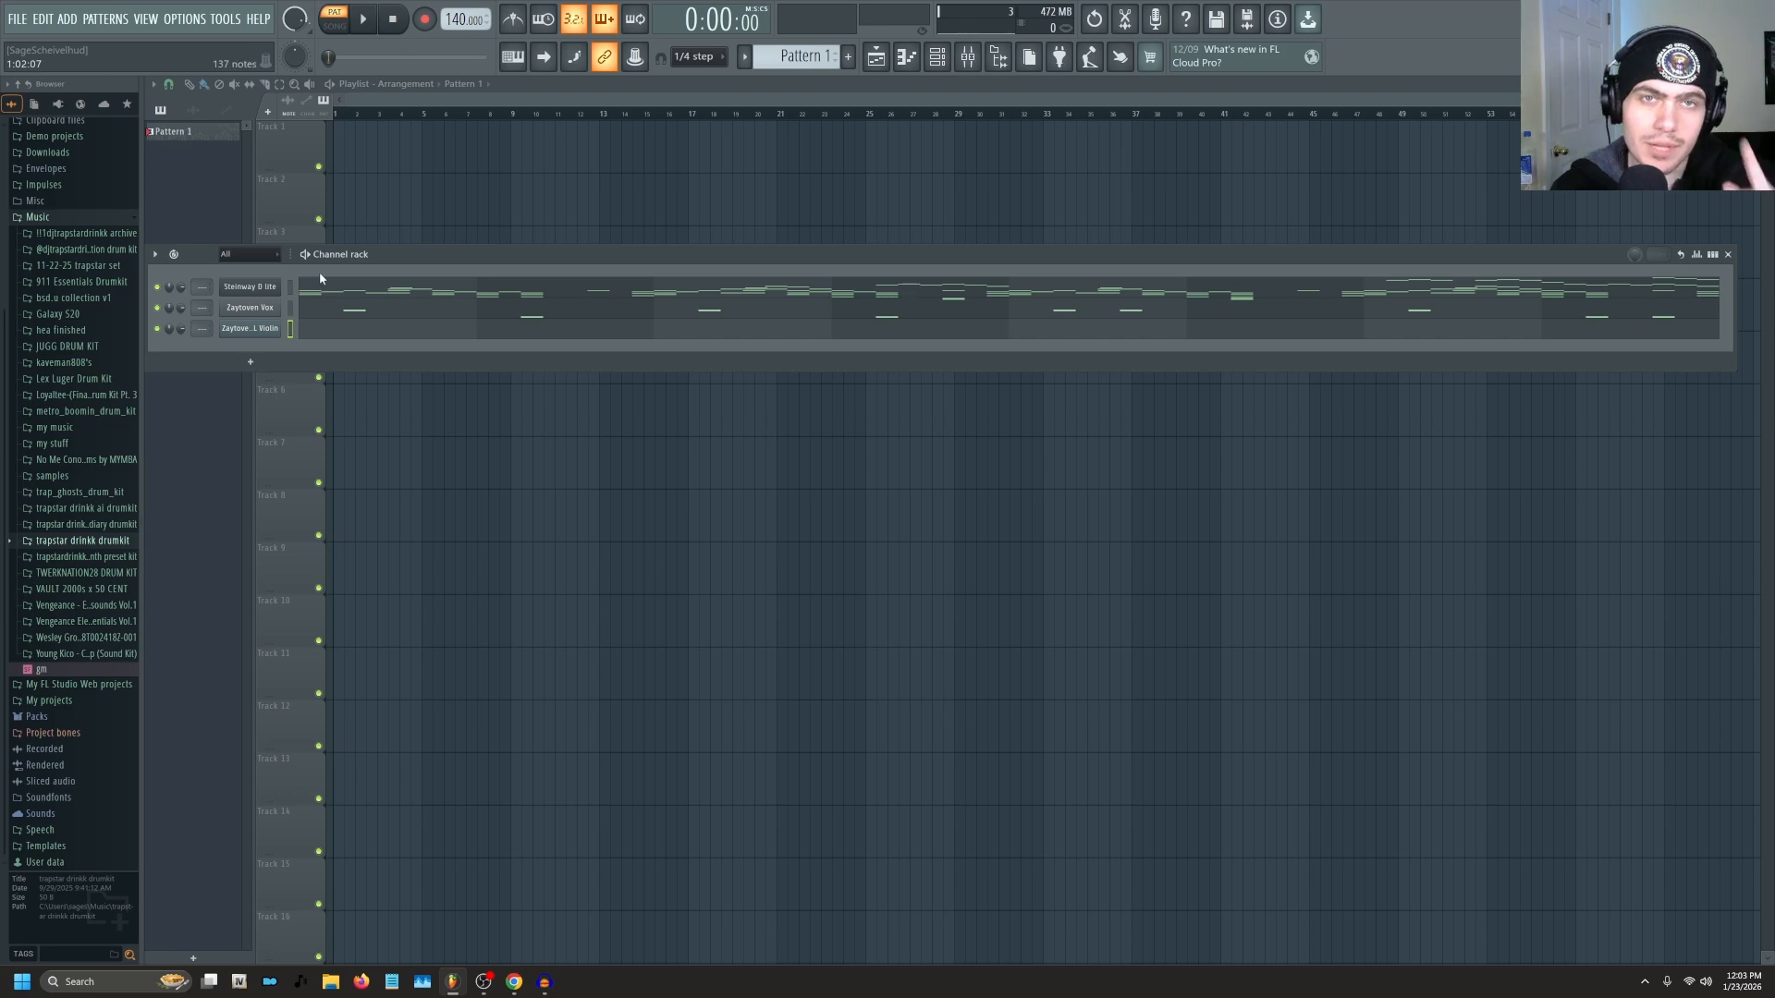
{"action": "left_click", "coordinate": [251, 329]}
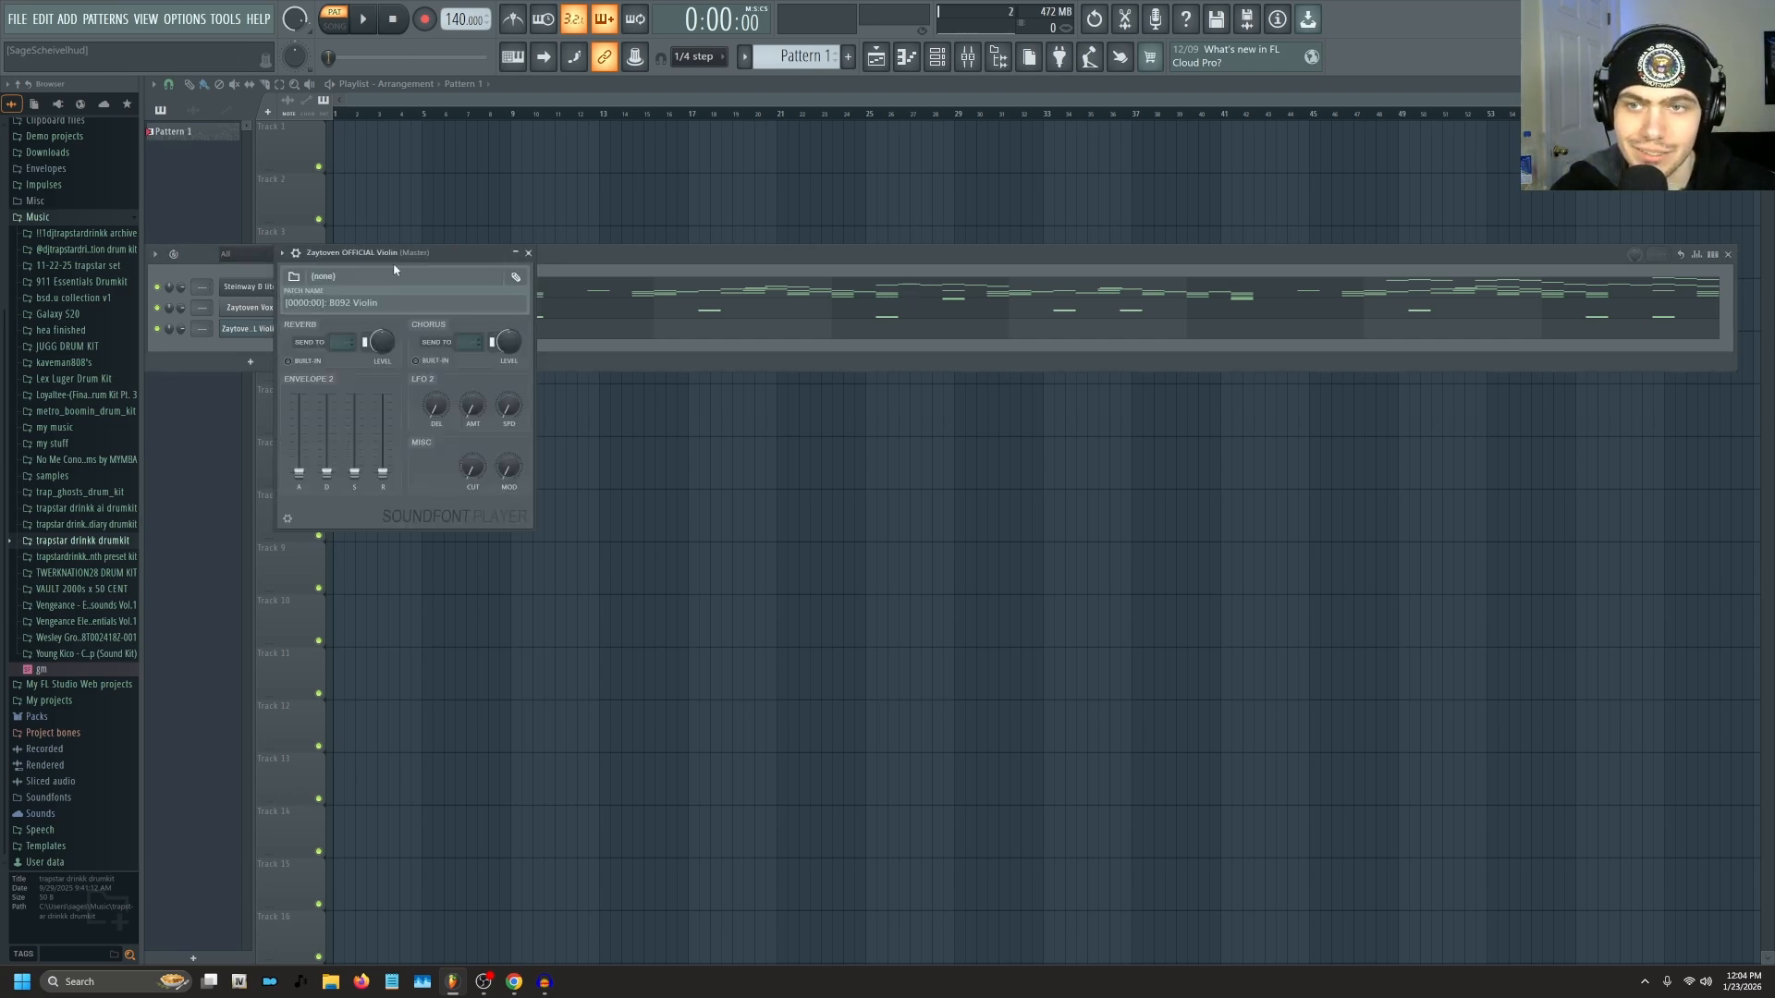
{"action": "left_click_drag", "start_coordinate": [399, 266], "coordinate": [460, 245]}
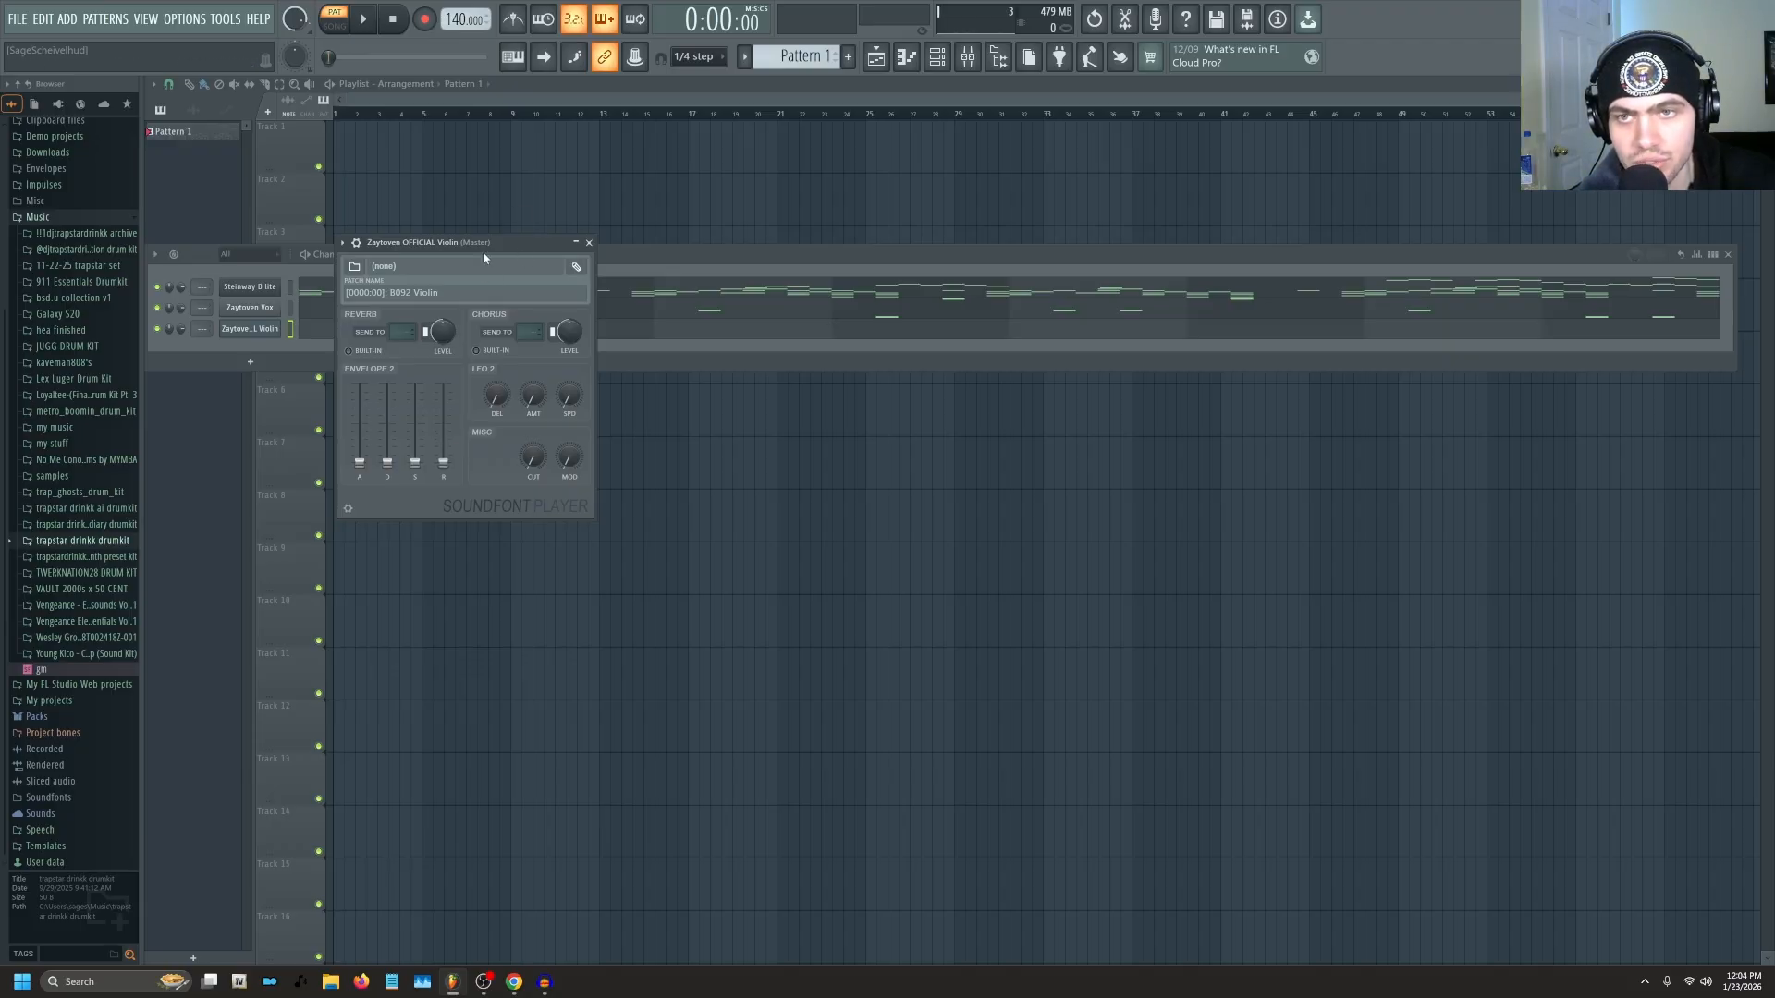
{"action": "left_click_drag", "start_coordinate": [483, 256], "coordinate": [508, 219]}
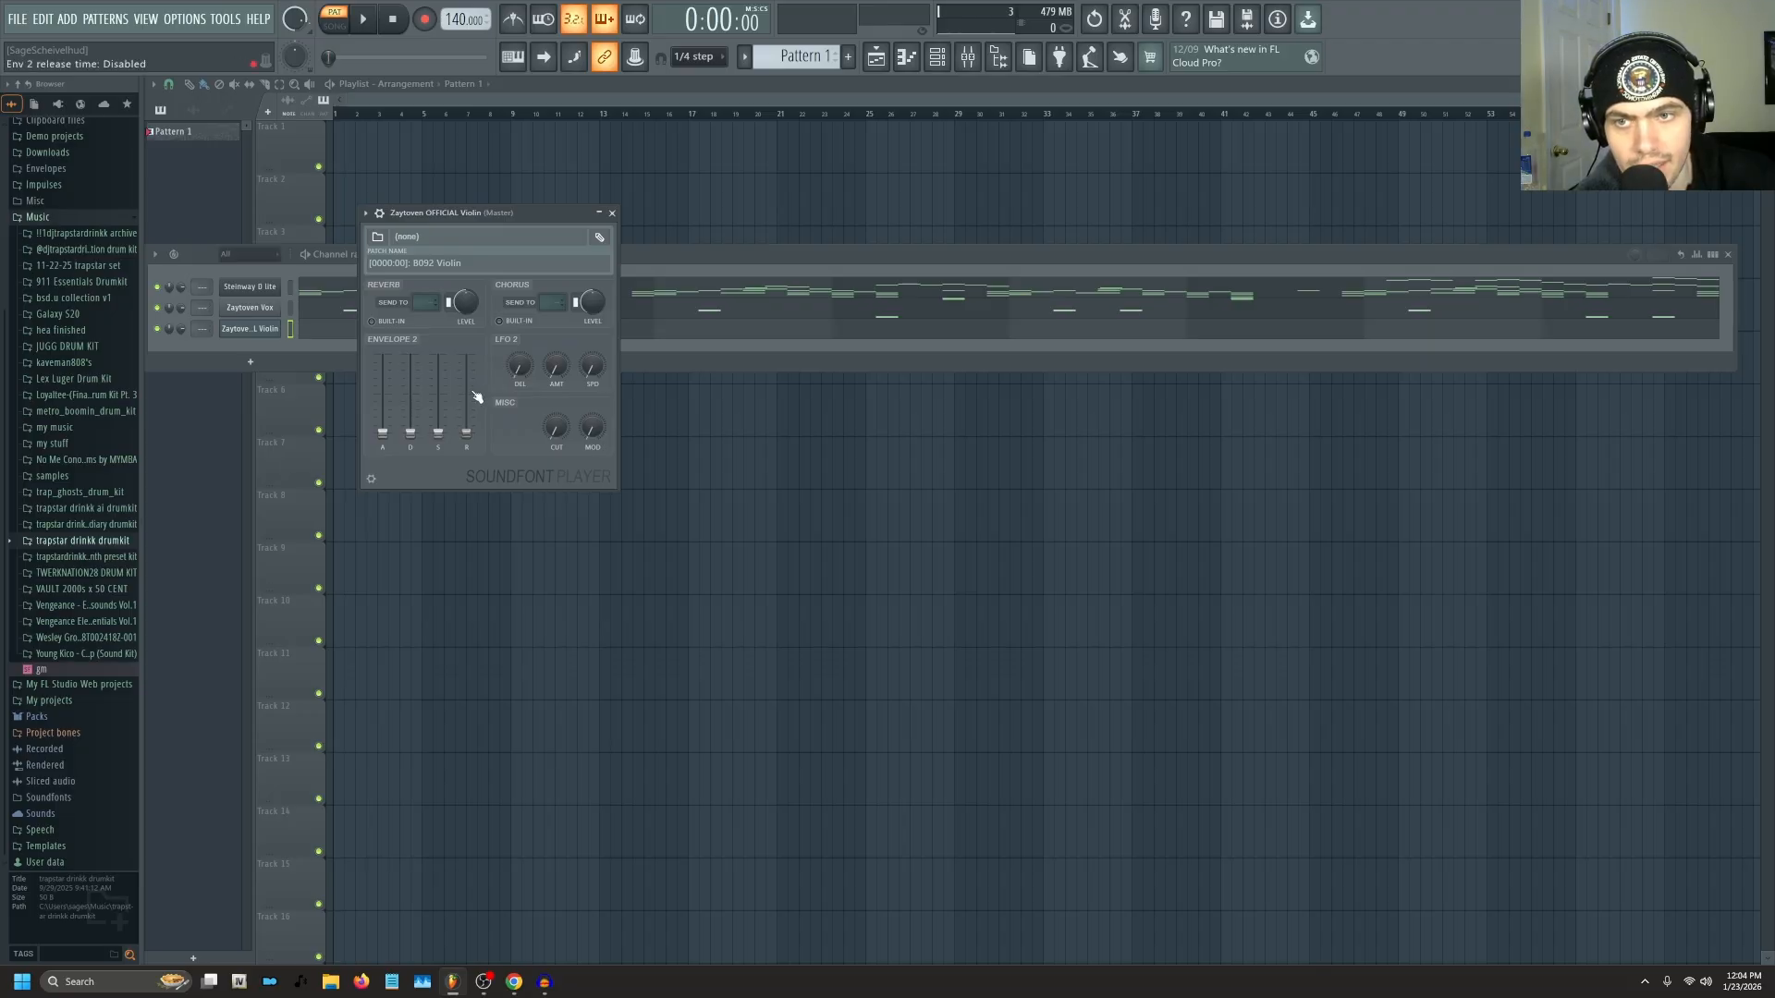
{"action": "left_click_drag", "start_coordinate": [411, 432], "coordinate": [414, 388]}
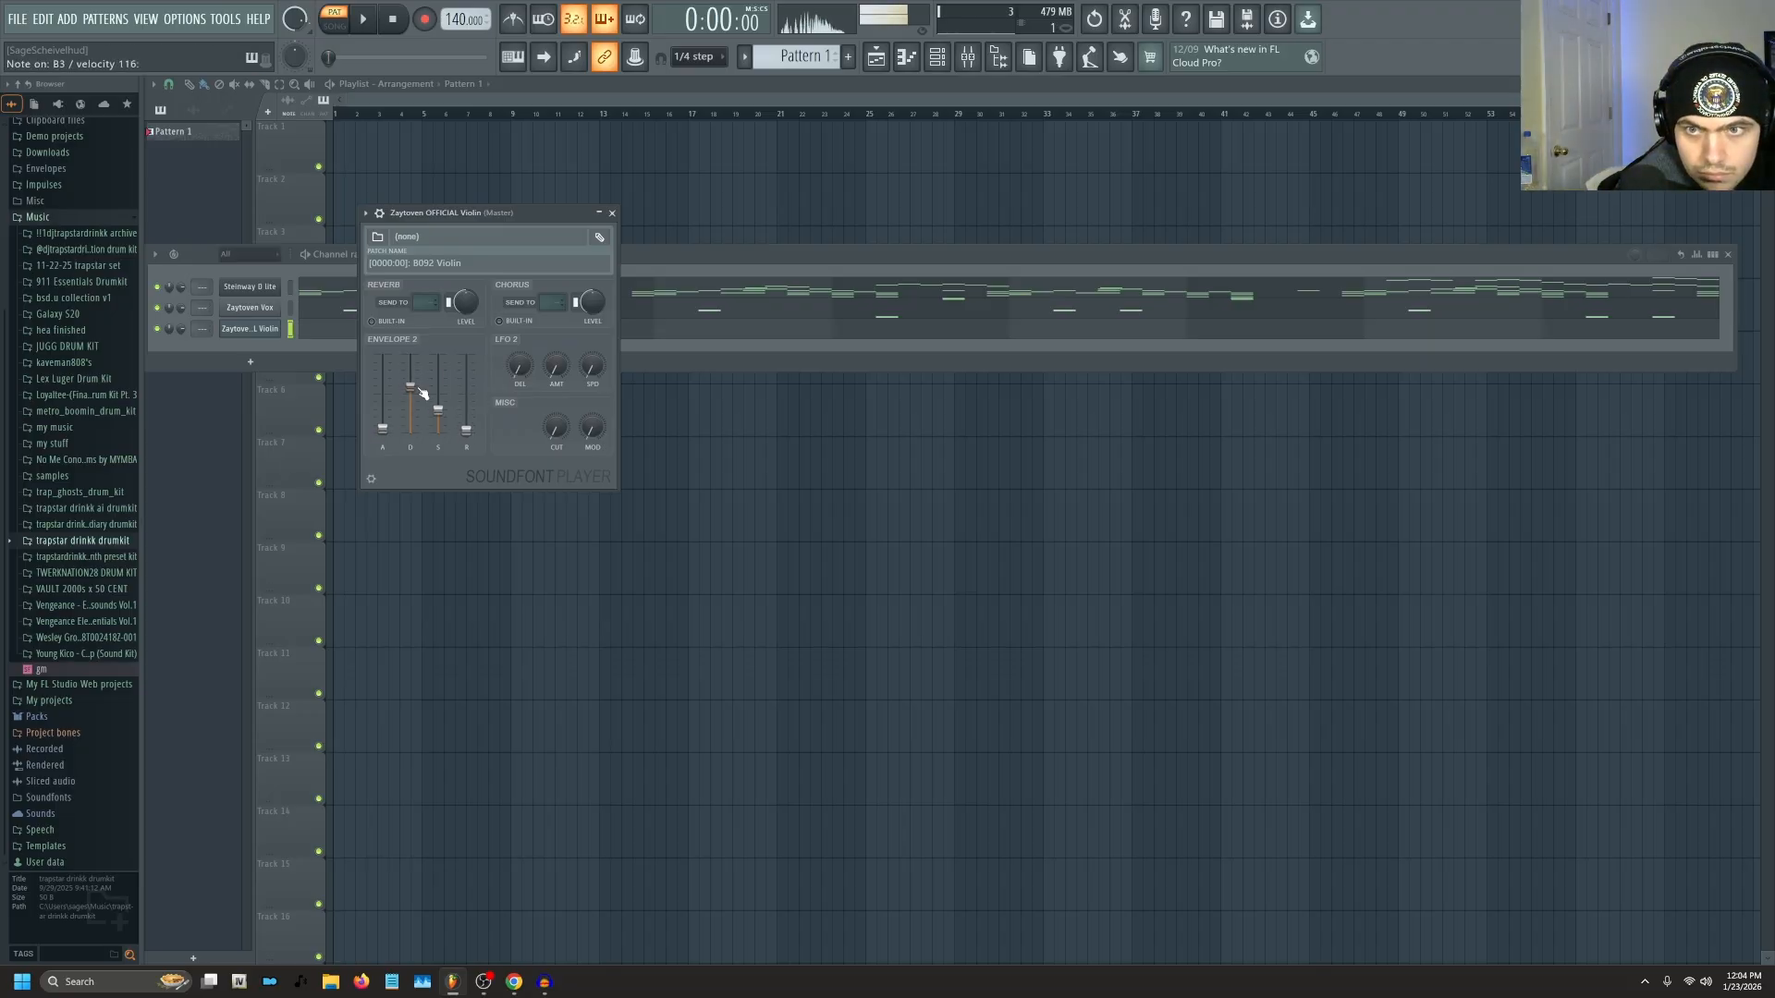
Write a violin melody across bars 1 to 8 using A#5, A5, D#6, D6 and G5, descending to D#5 and D5 in bar 8.
{"action": "left_click", "coordinate": [245, 382]}
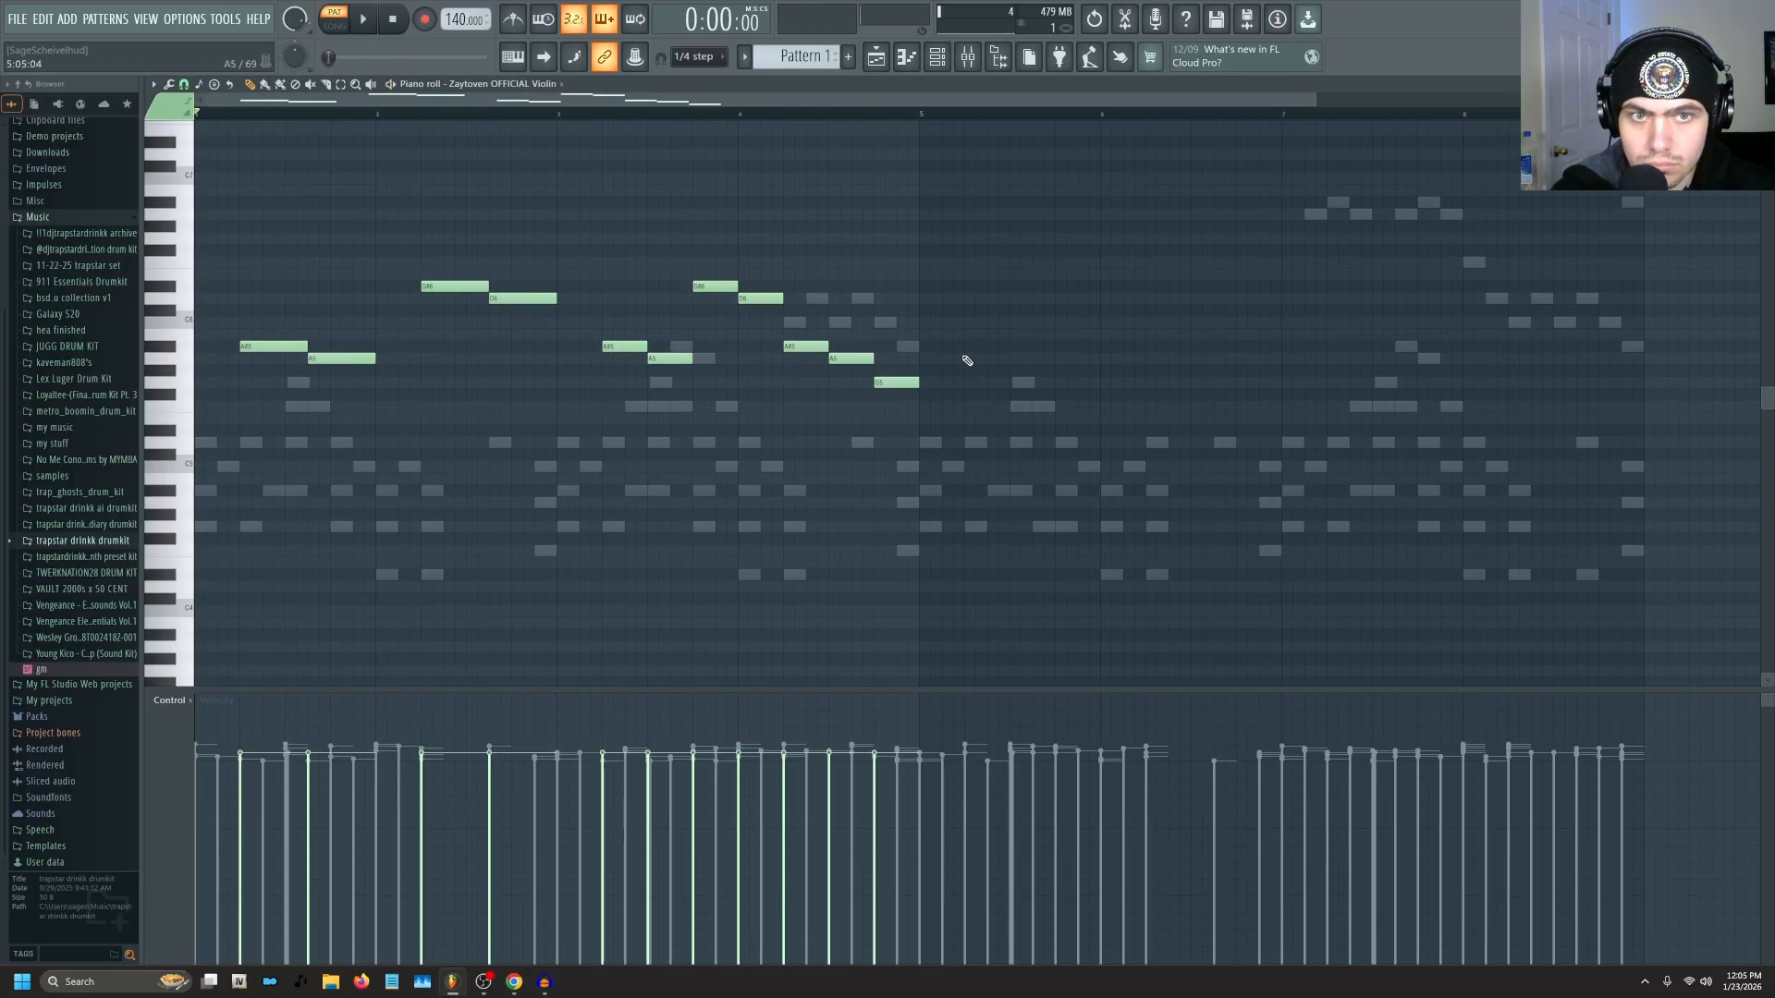
{"action": "left_click", "coordinate": [1421, 431]}
{"action": "key", "text": "space"}
{"action": "key", "text": "space"}
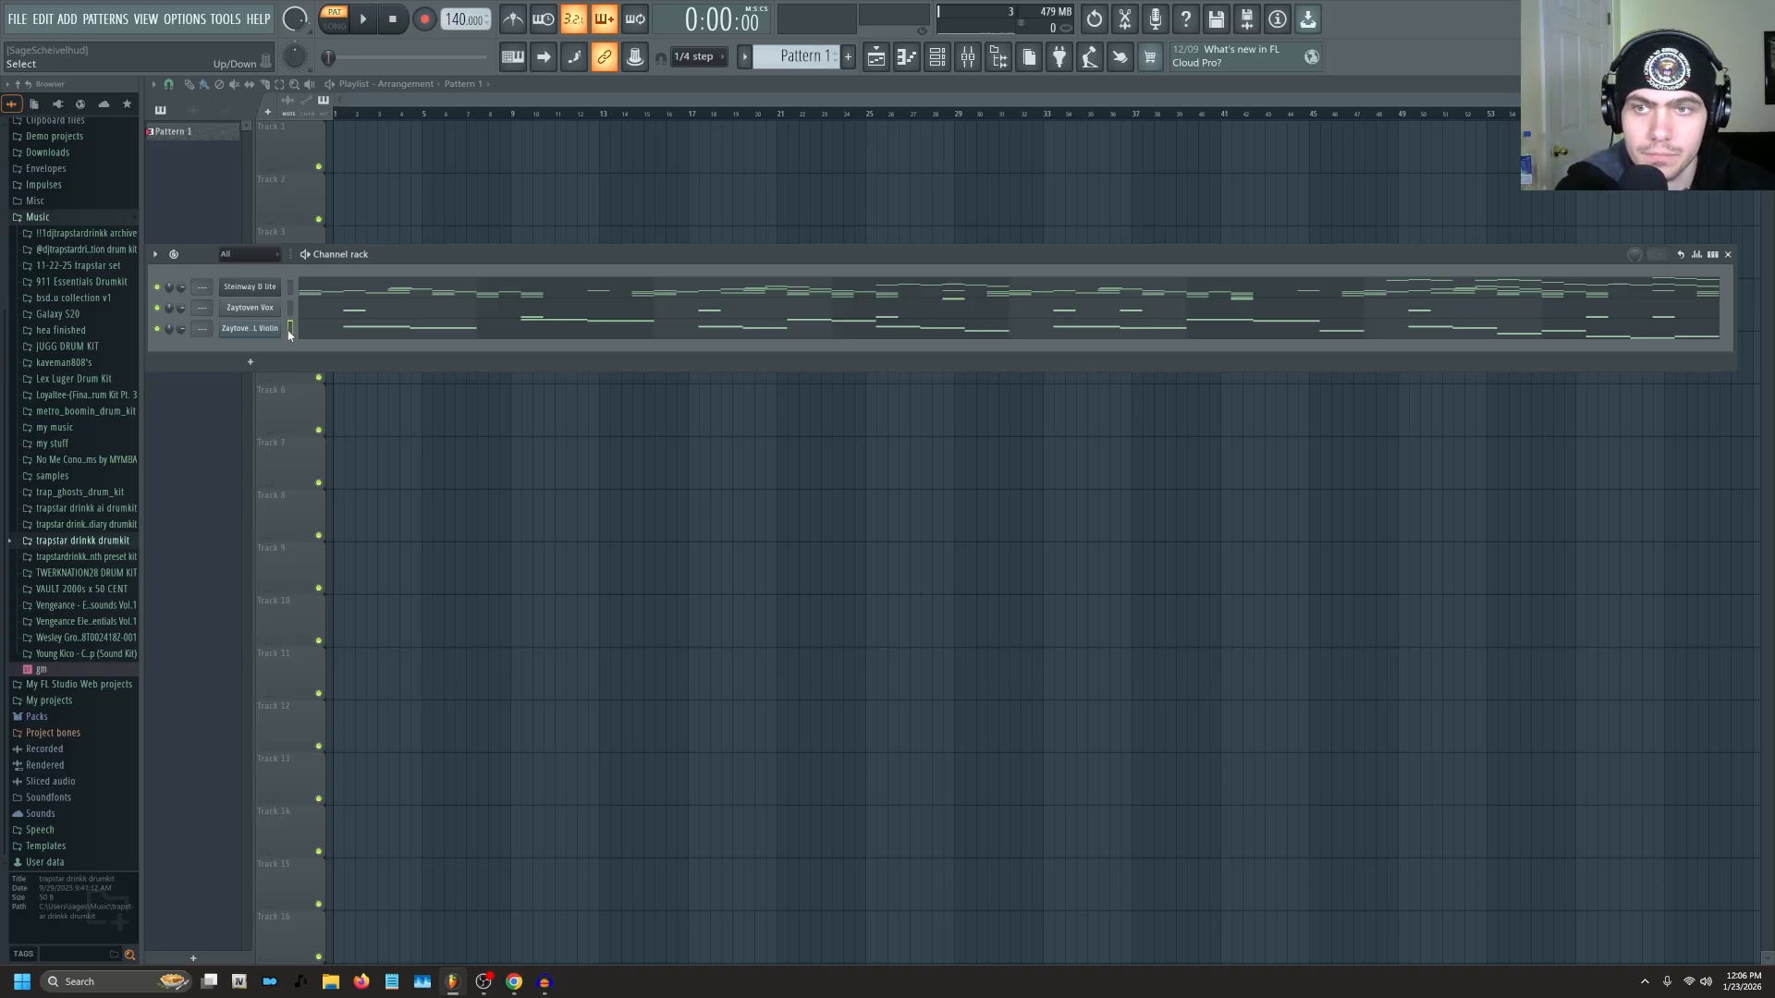
Check the violin's envelope settings and audition its eight-bar melody together with the other channels.
{"action": "left_click", "coordinate": [288, 330]}
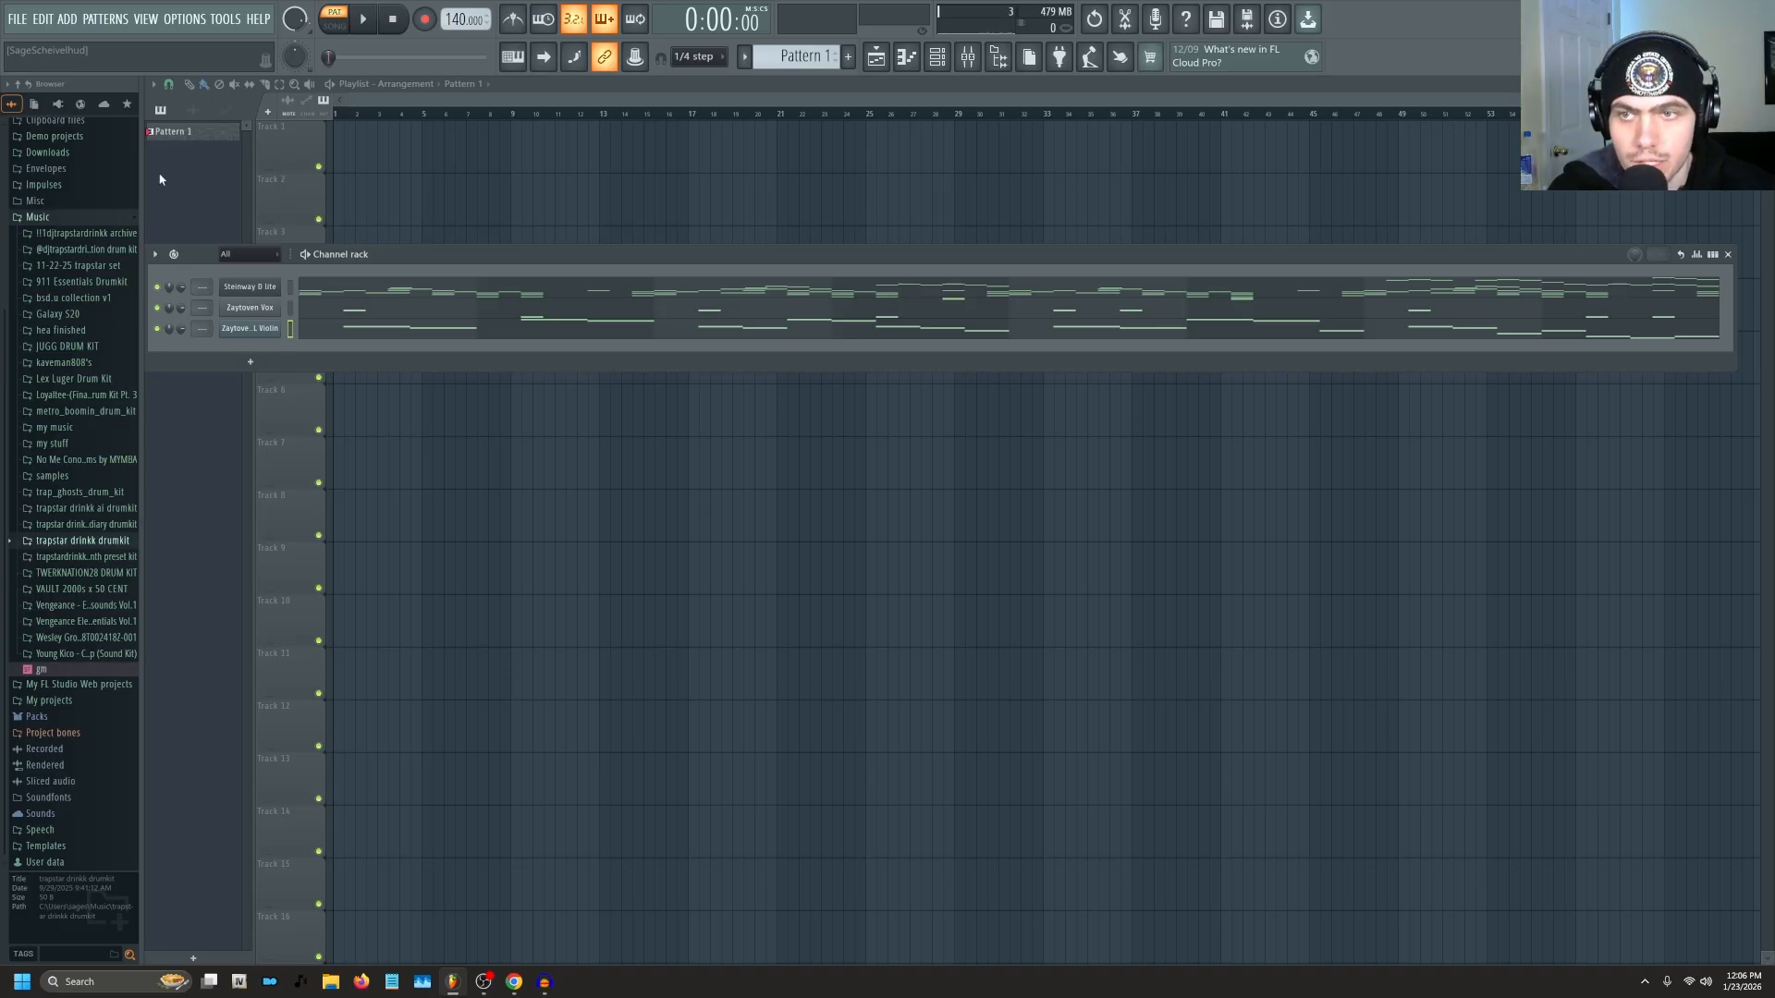
{"action": "left_click", "coordinate": [266, 330]}
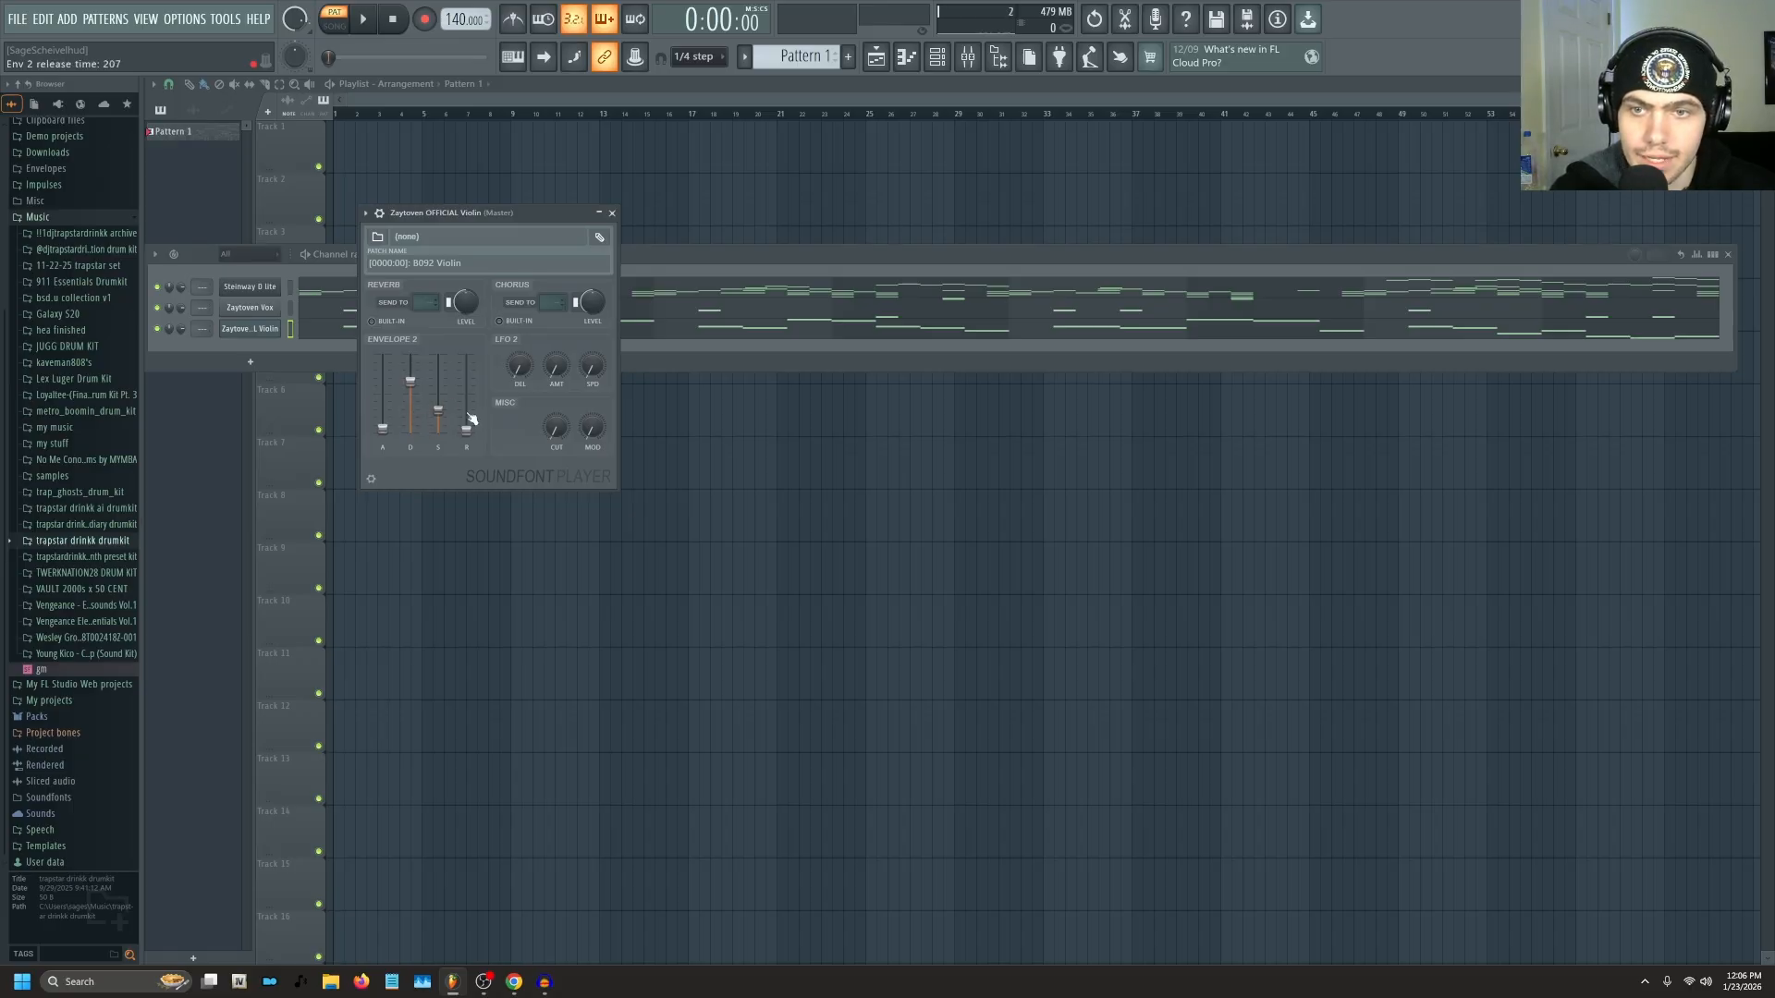
{"action": "left_click", "coordinate": [266, 331]}
{"action": "left_click", "coordinate": [319, 330]}
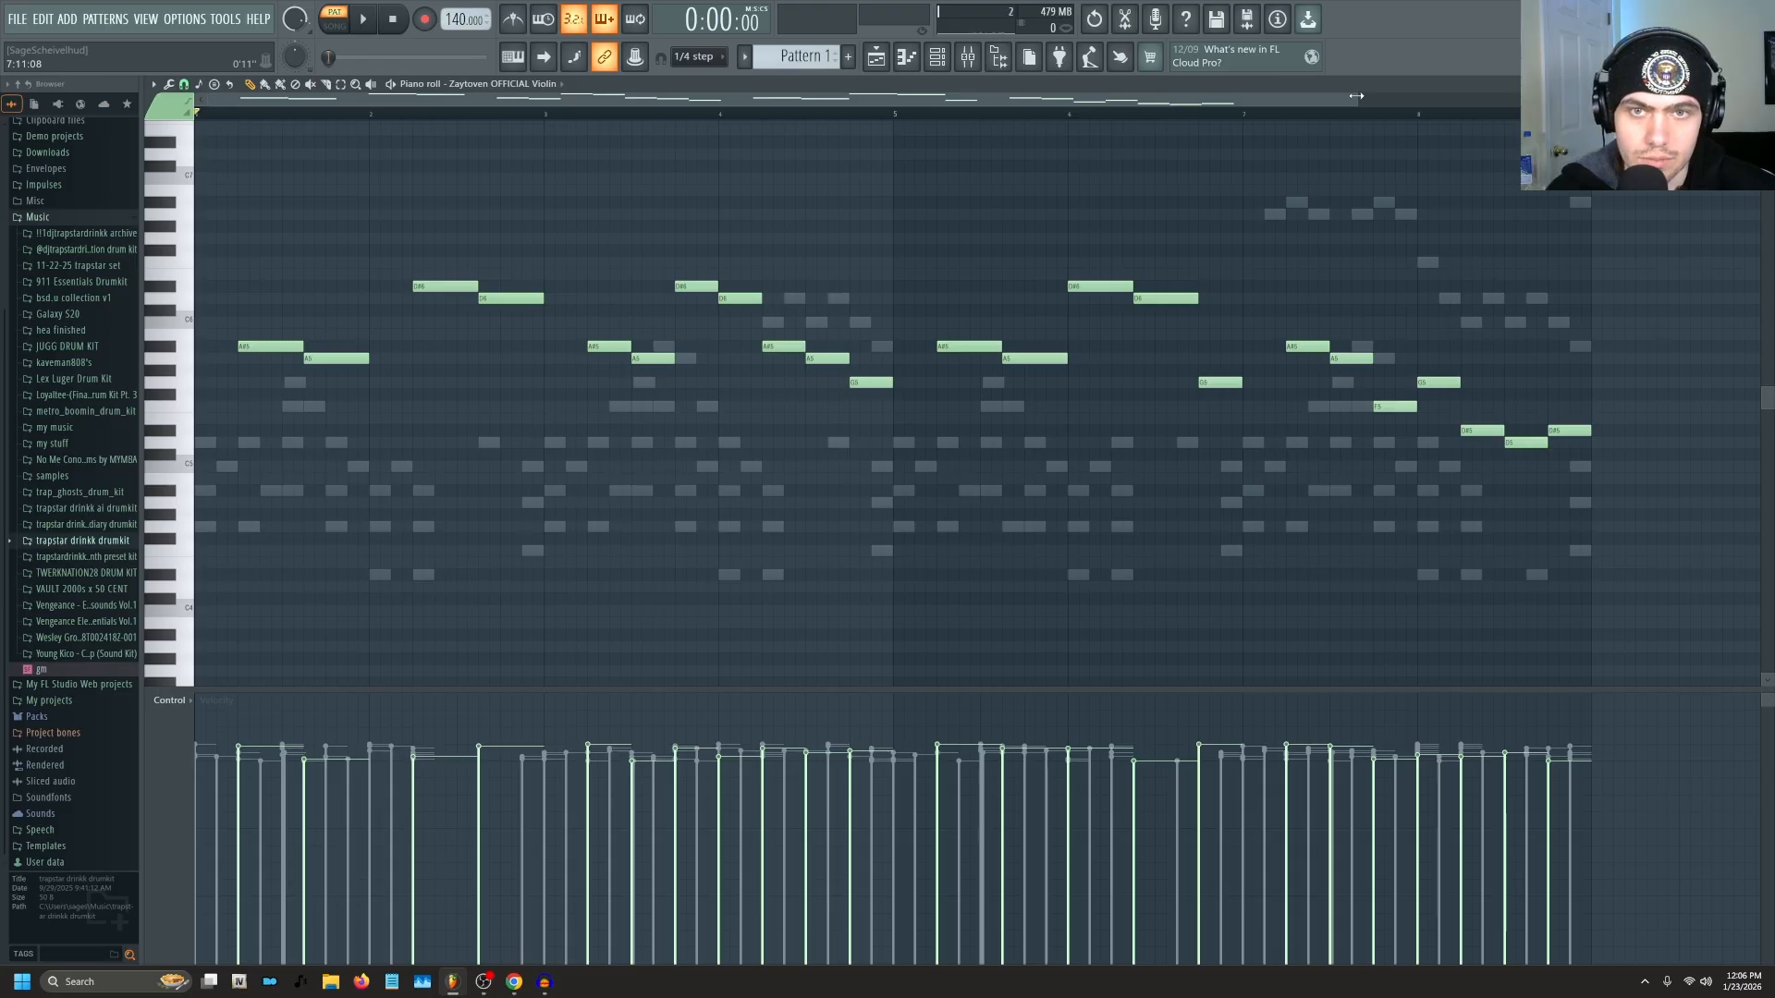
{"action": "left_click_drag", "start_coordinate": [1357, 95], "coordinate": [1426, 98]}
{"action": "key", "text": "space"}
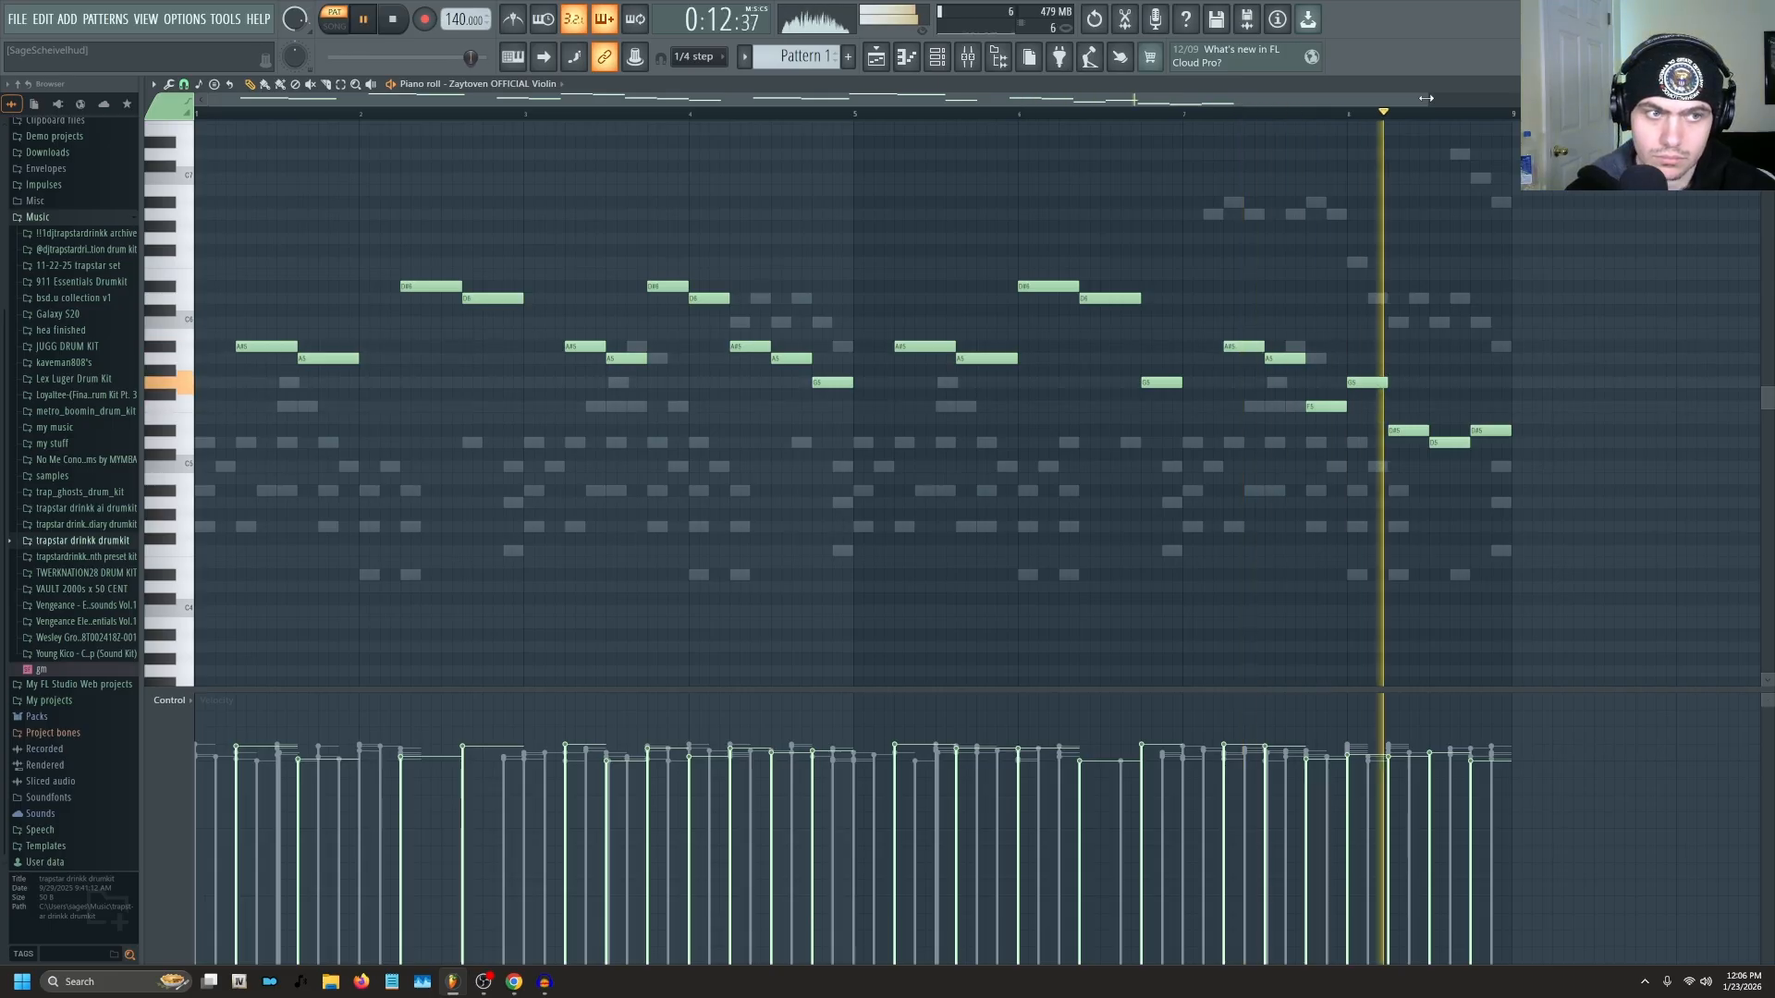
{"action": "key", "text": "space"}
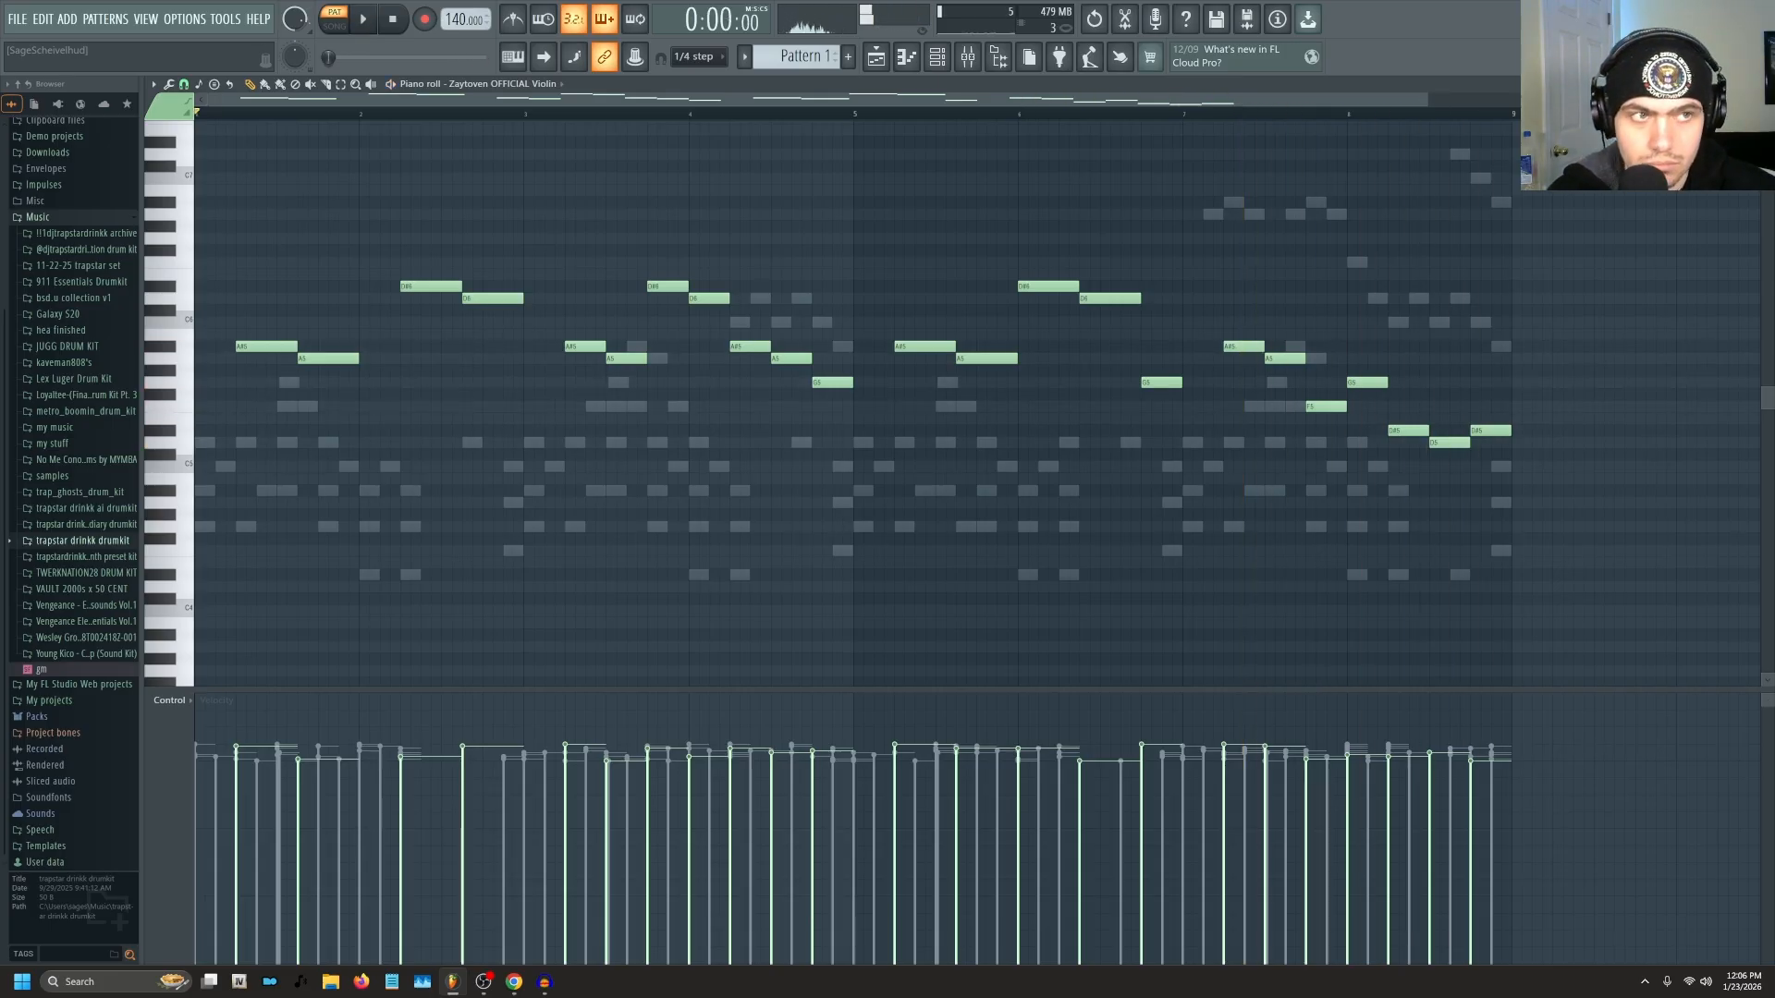
{"action": "left_click", "coordinate": [1764, 84]}
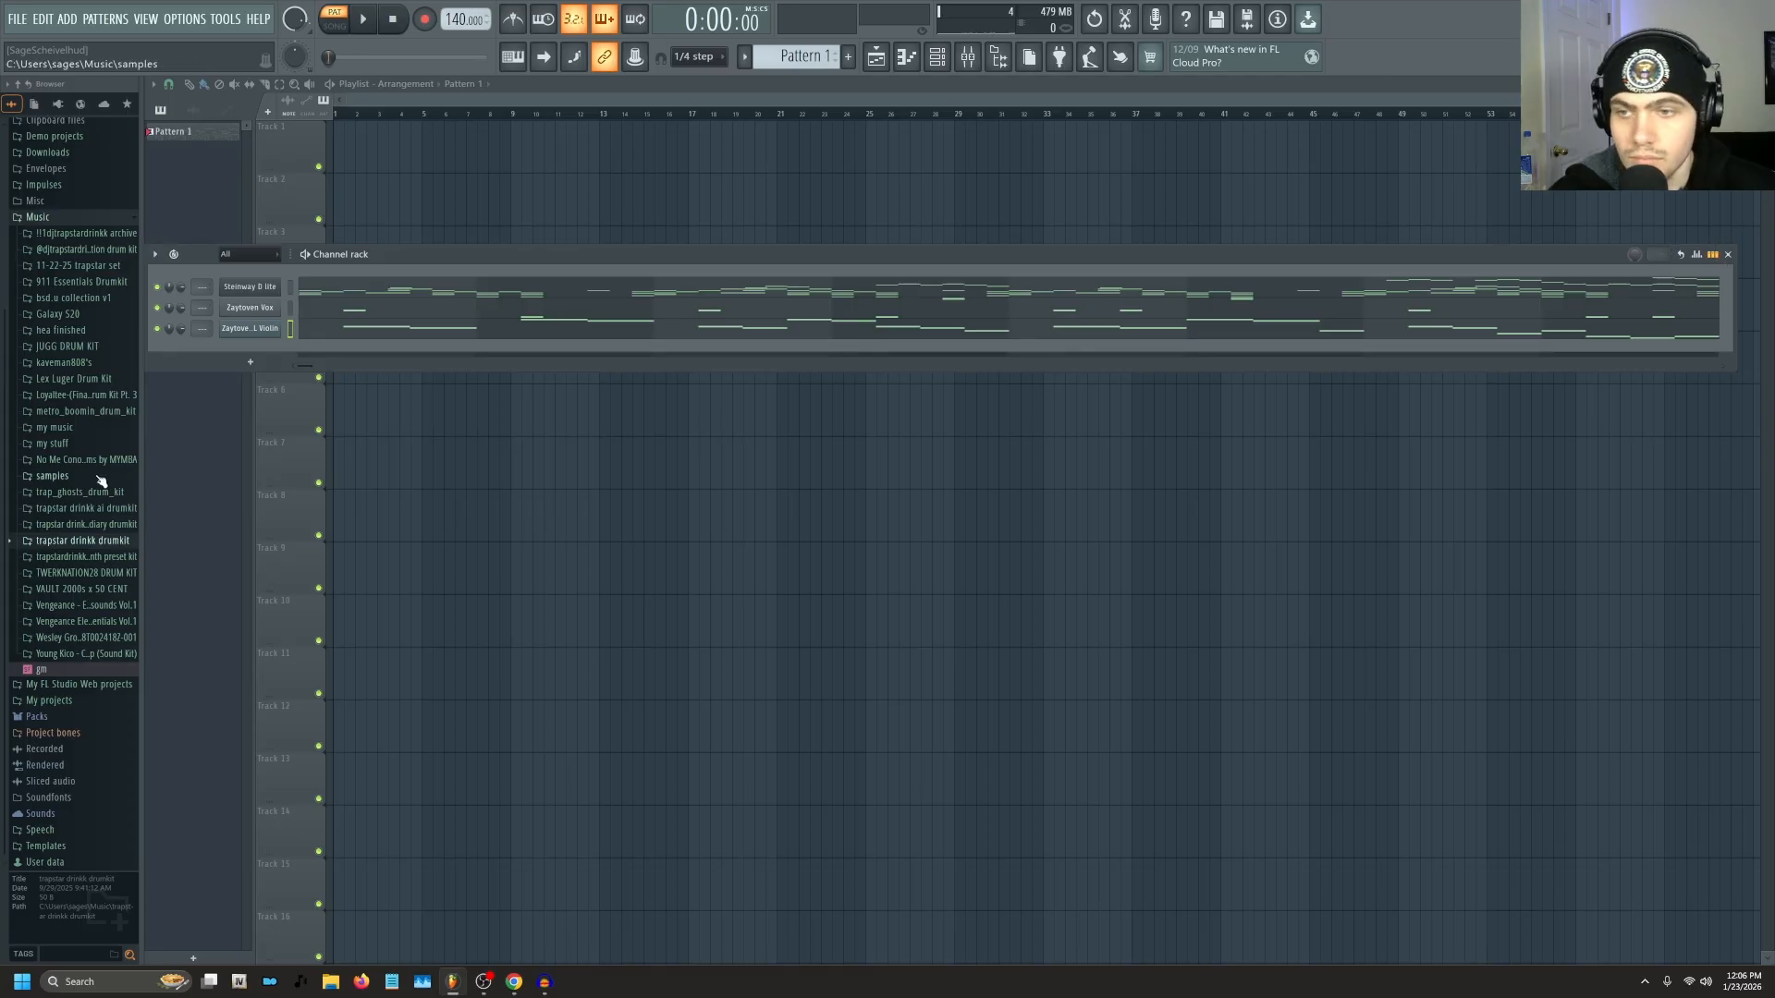
Audition the crash samples in the Crash folder of the Wesley Grove Billy mo3 drumkit.
{"action": "left_click_drag", "start_coordinate": [423, 263], "coordinate": [434, 241]}
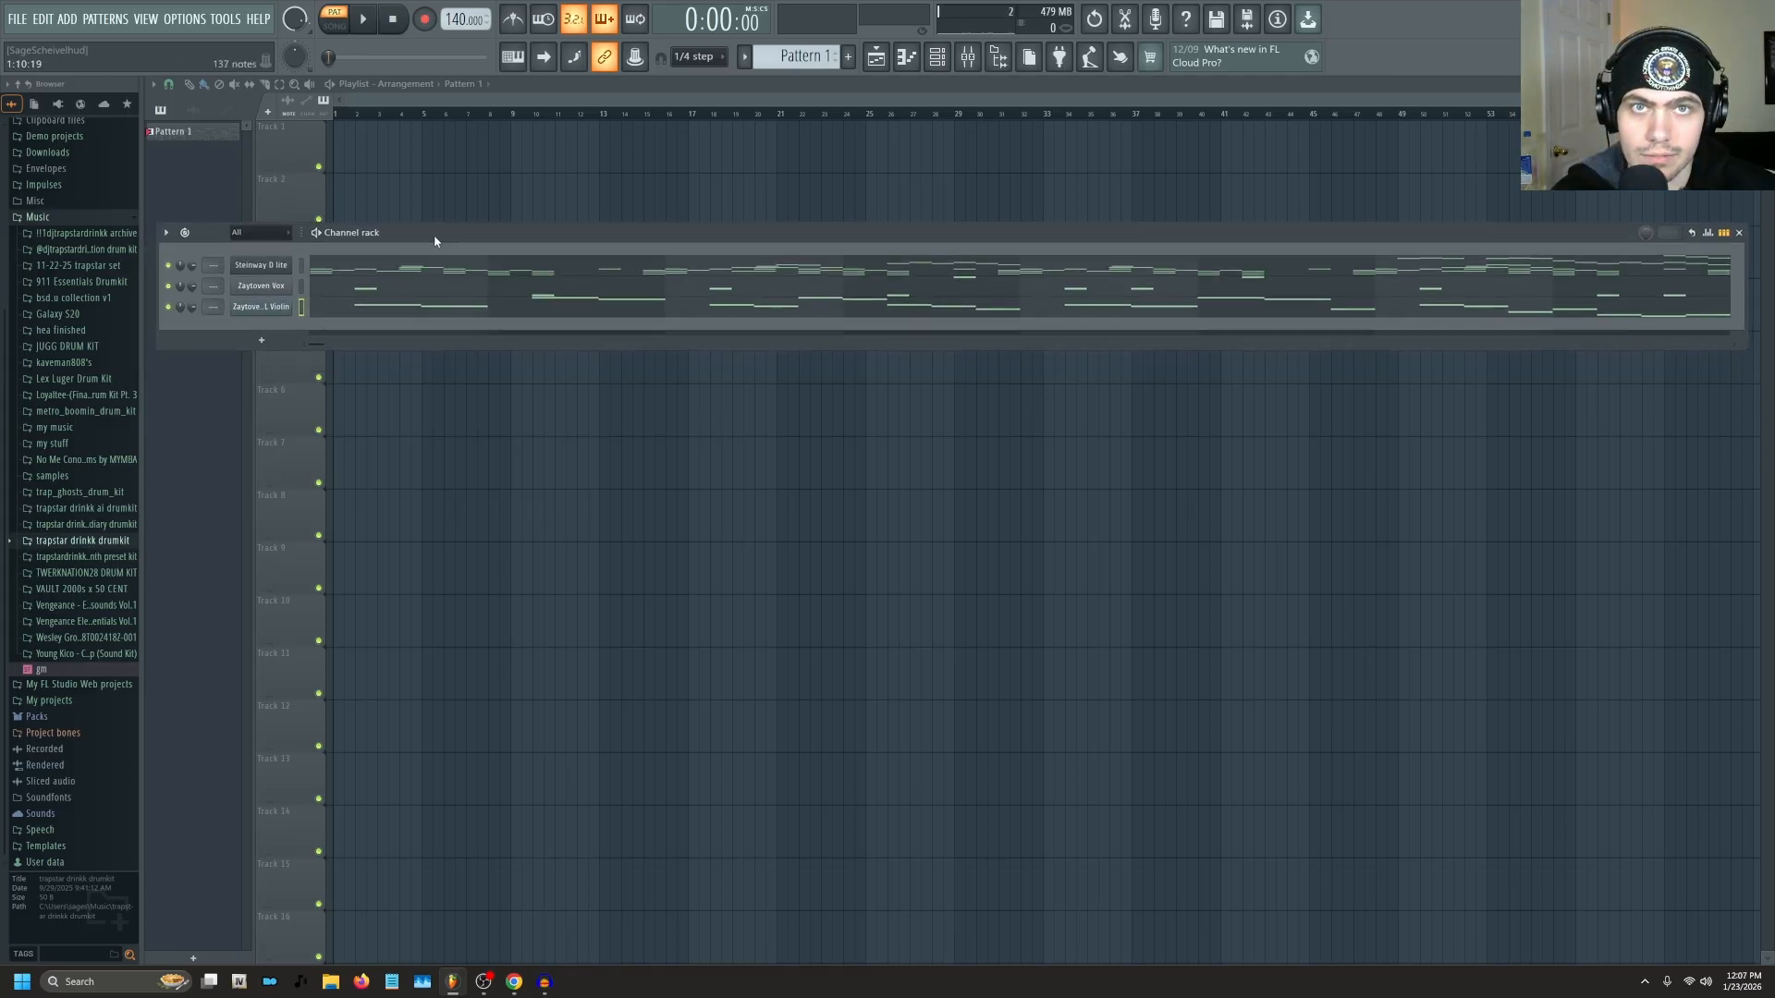
{"action": "left_click", "coordinate": [83, 638]}
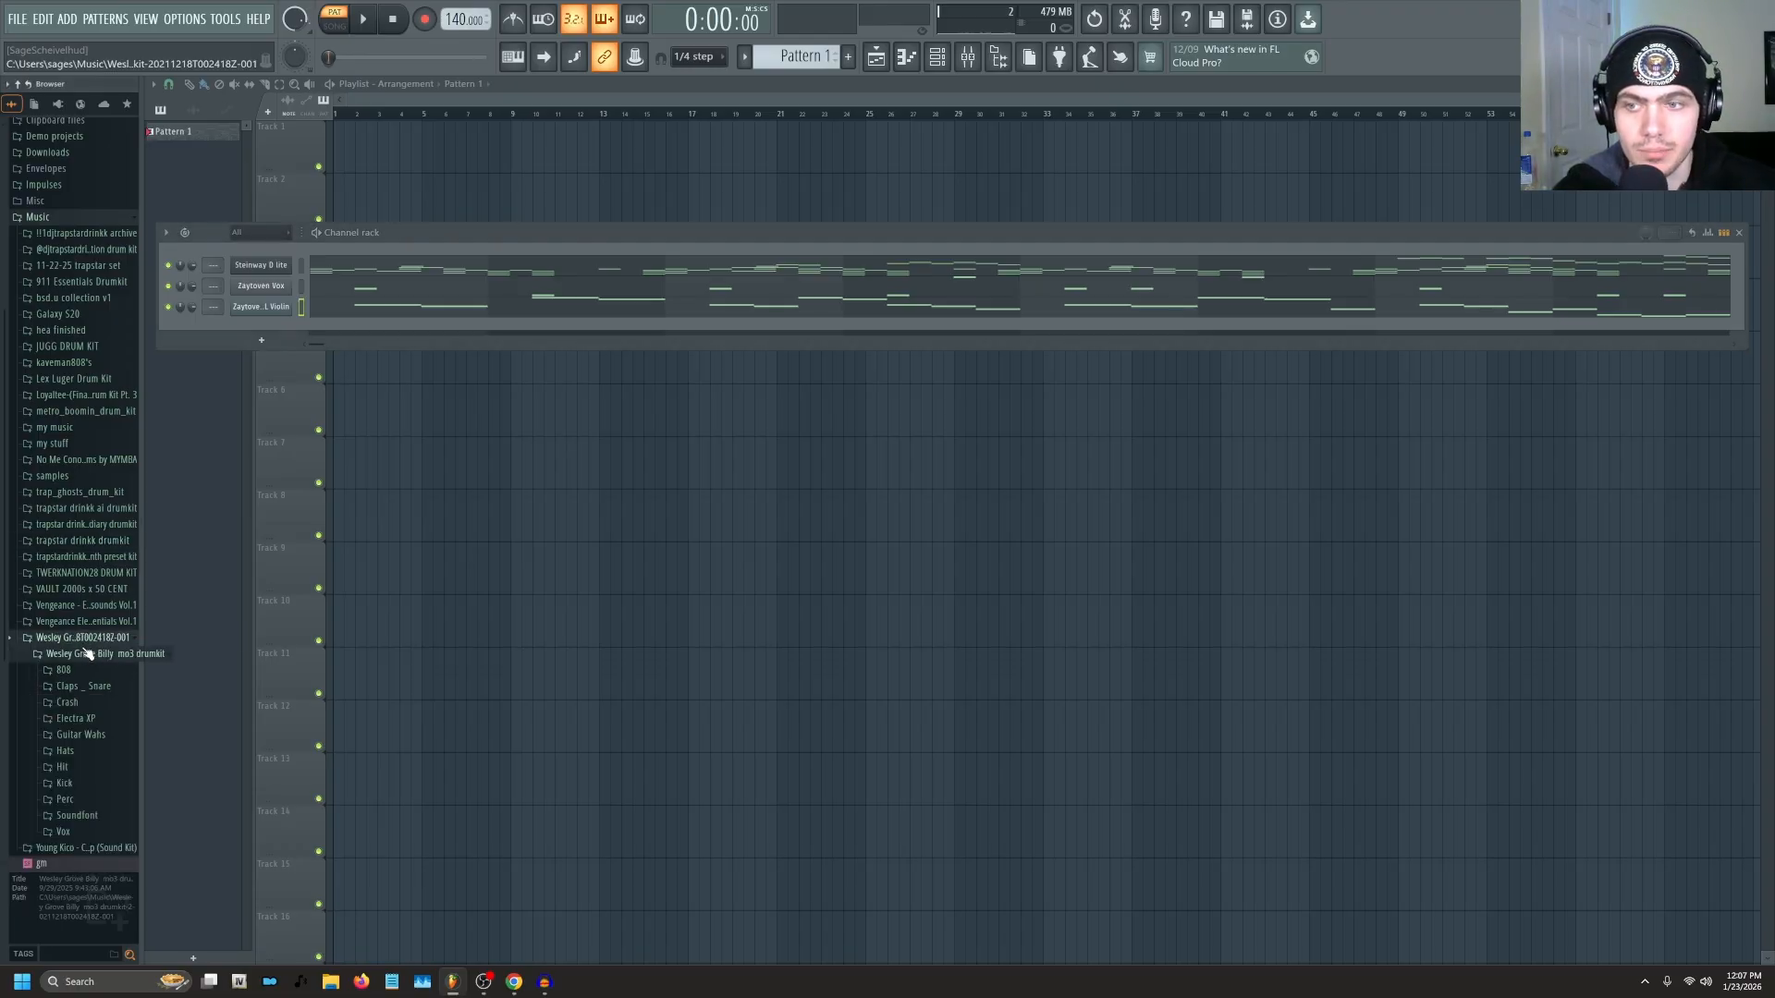
{"action": "left_click", "coordinate": [93, 707]}
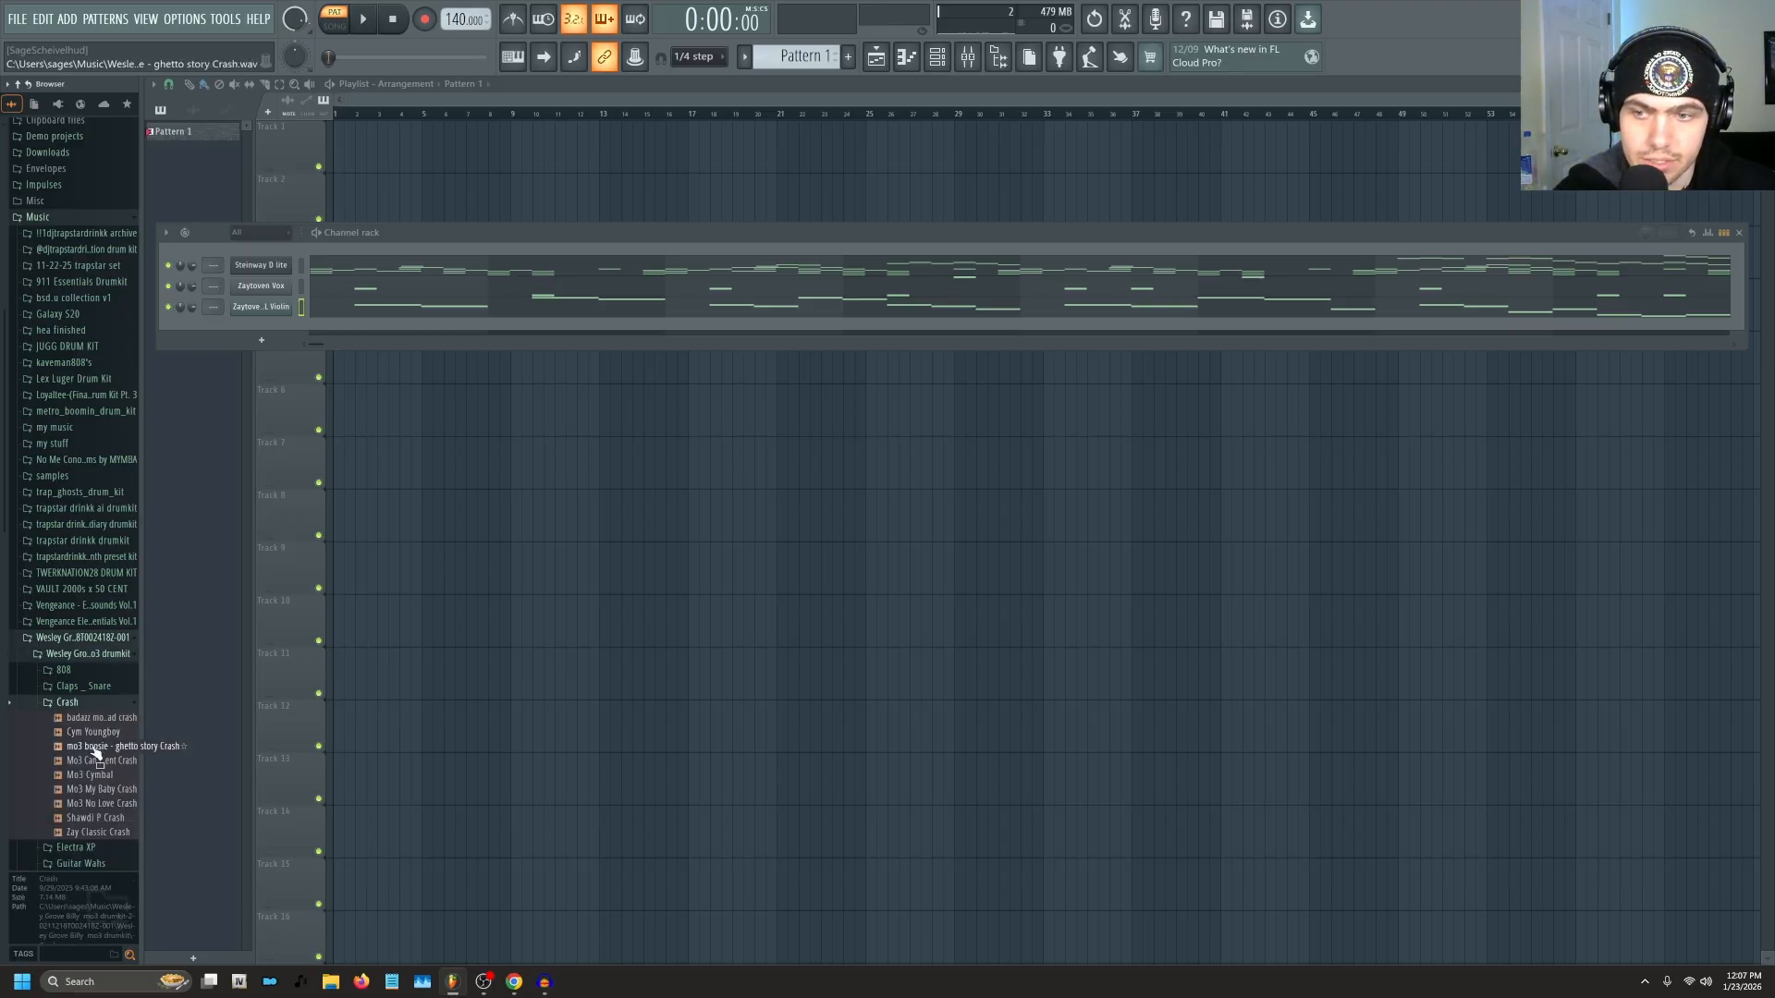
{"action": "left_click", "coordinate": [93, 719]}
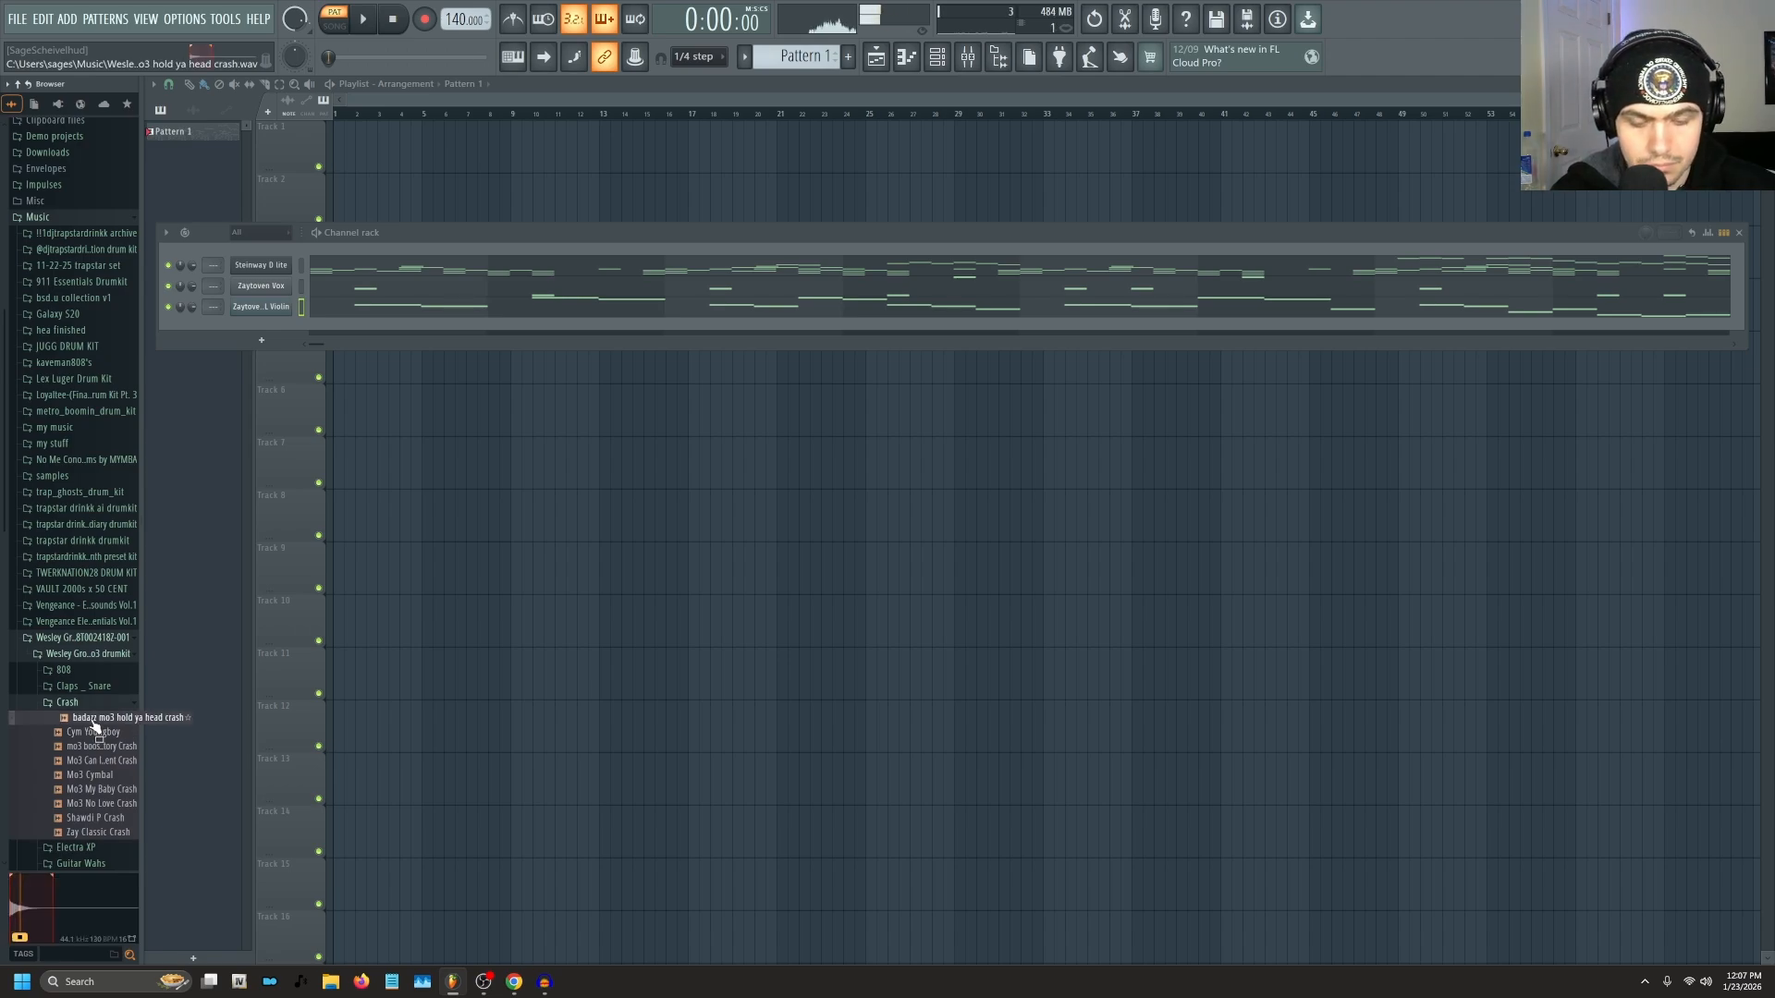
{"action": "key", "text": "Down"}
{"action": "key", "text": "Down"}
{"action": "key", "text": "Down"}
{"action": "key", "text": "Down"}
{"action": "key", "text": "Down"}
{"action": "key", "text": "Down"}
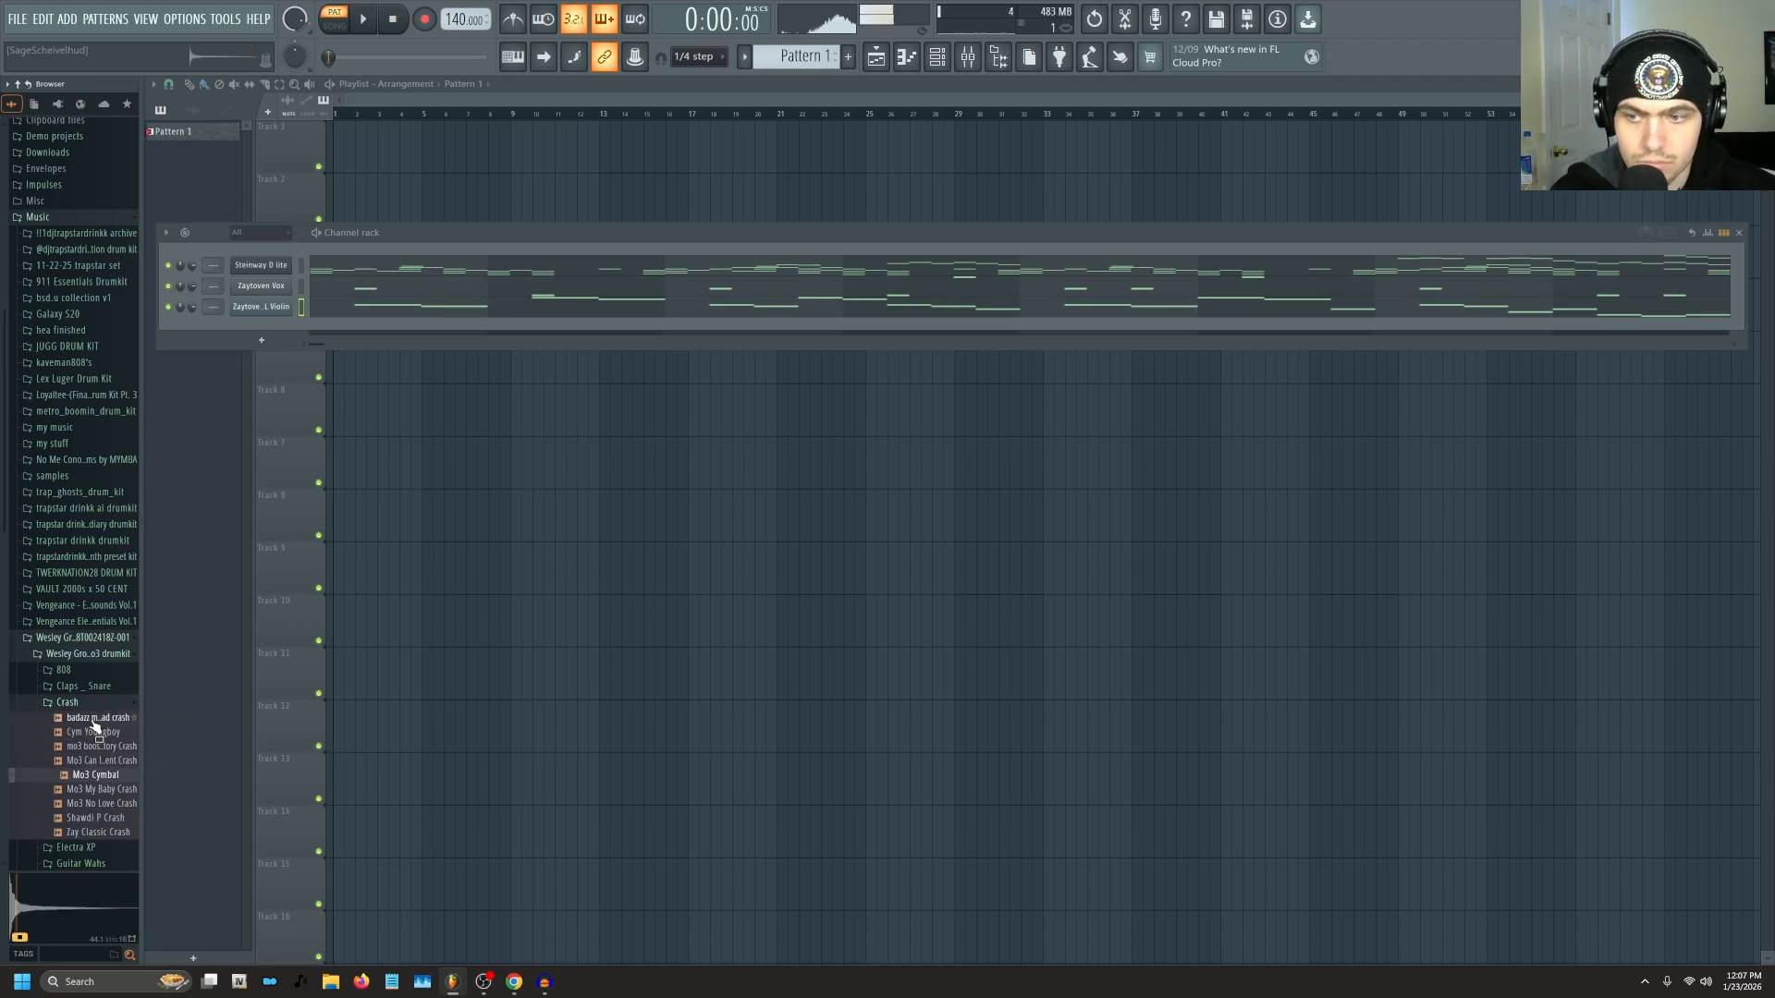
{"action": "key", "text": "Up"}
{"action": "key", "text": "Up"}
{"action": "key", "text": "Up"}
{"action": "key", "text": "Up"}
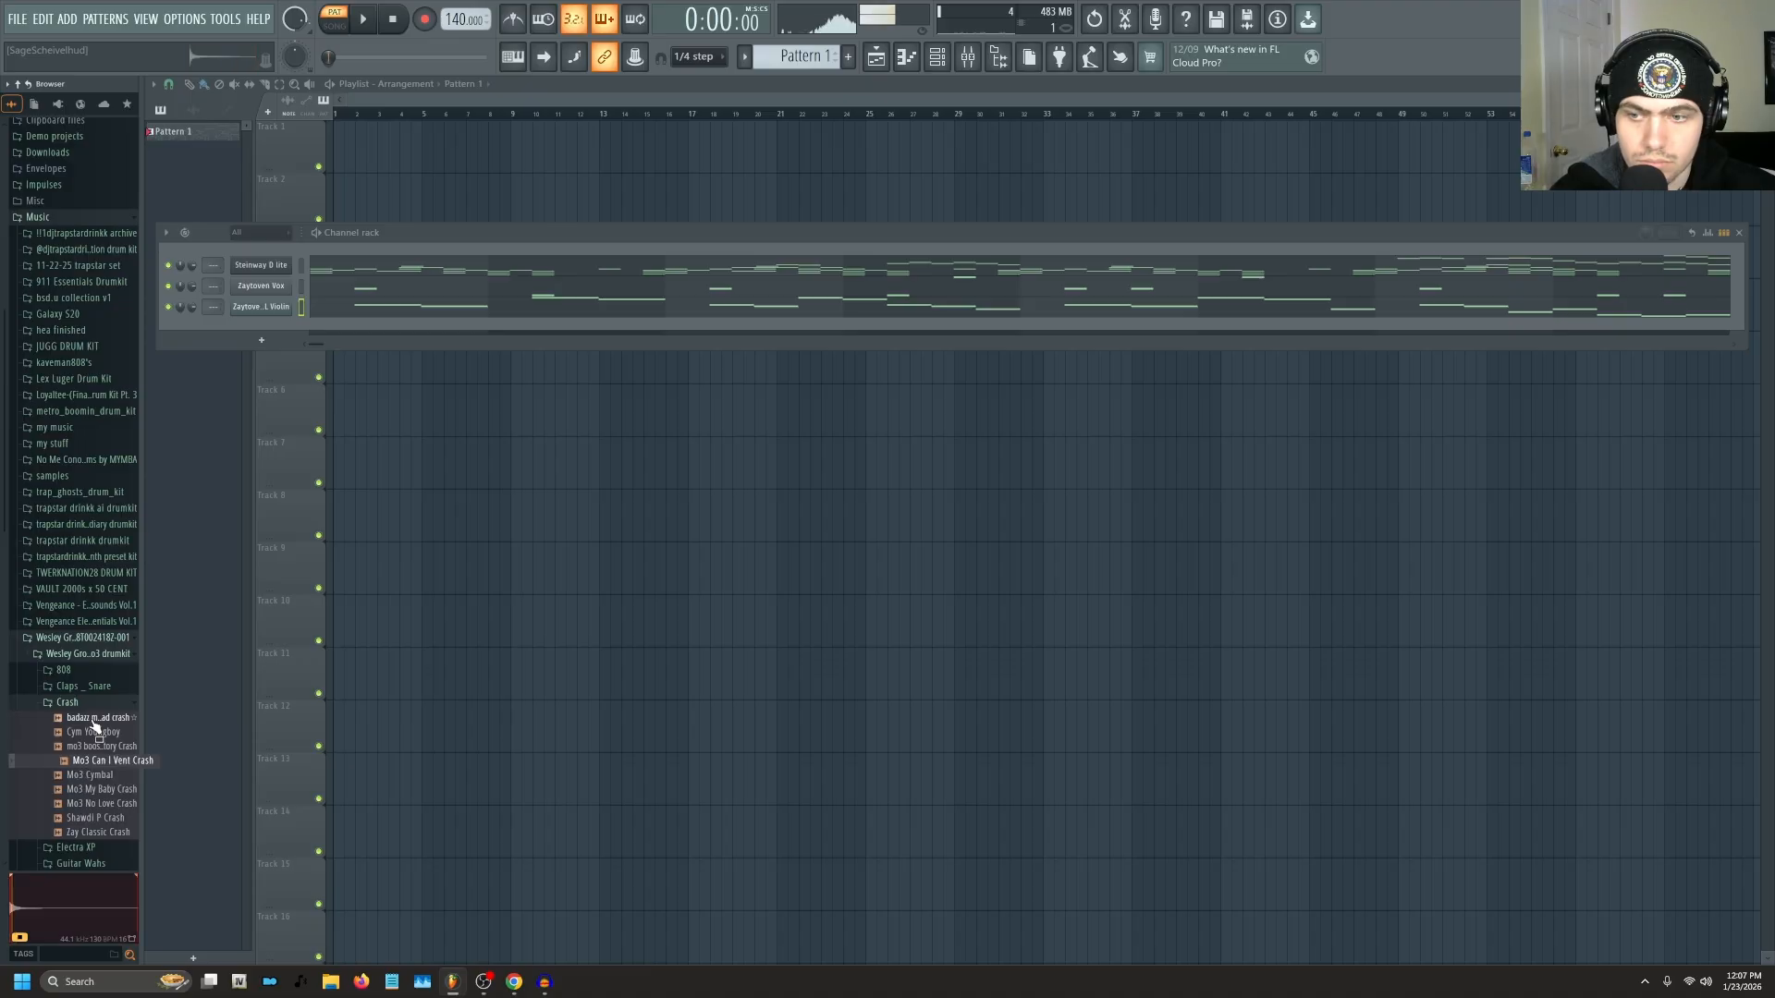
Add the mo3 boosie - ghetto story Crash as a new channel and place hits at the start of bars 1 and 5.
{"action": "left_click_drag", "start_coordinate": [101, 746], "coordinate": [251, 338]}
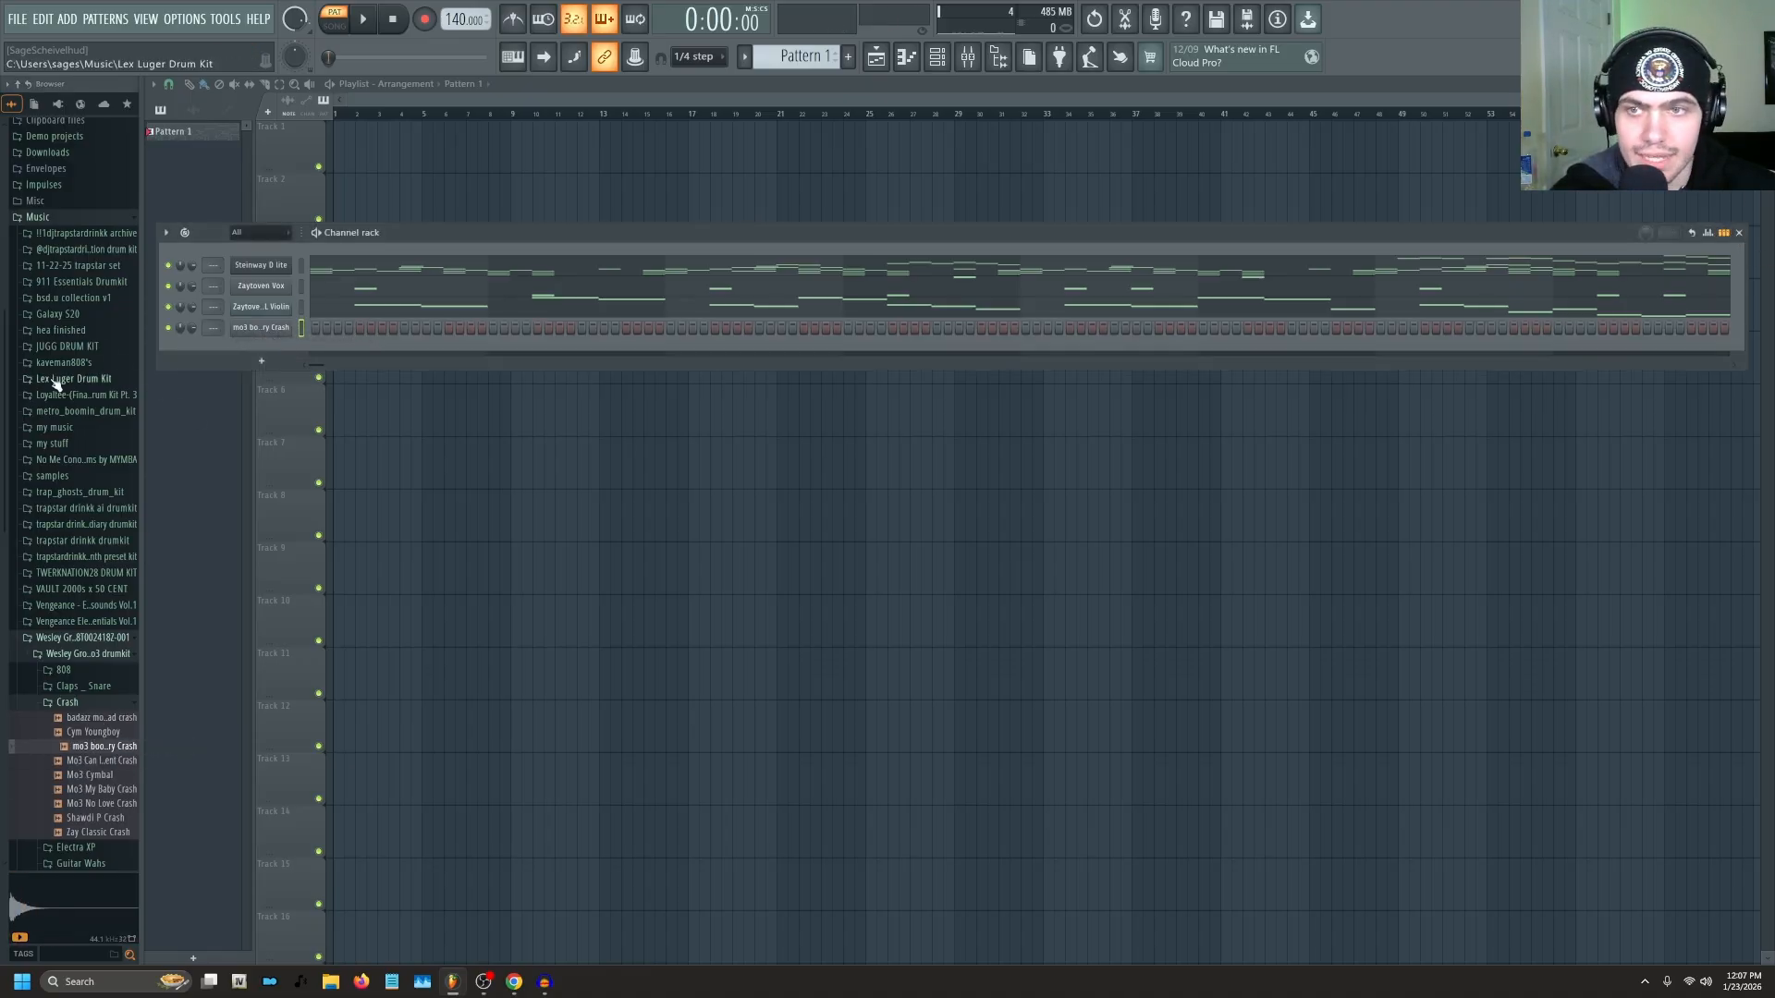
{"action": "key", "text": "space"}
{"action": "left_click", "coordinate": [1027, 329]}
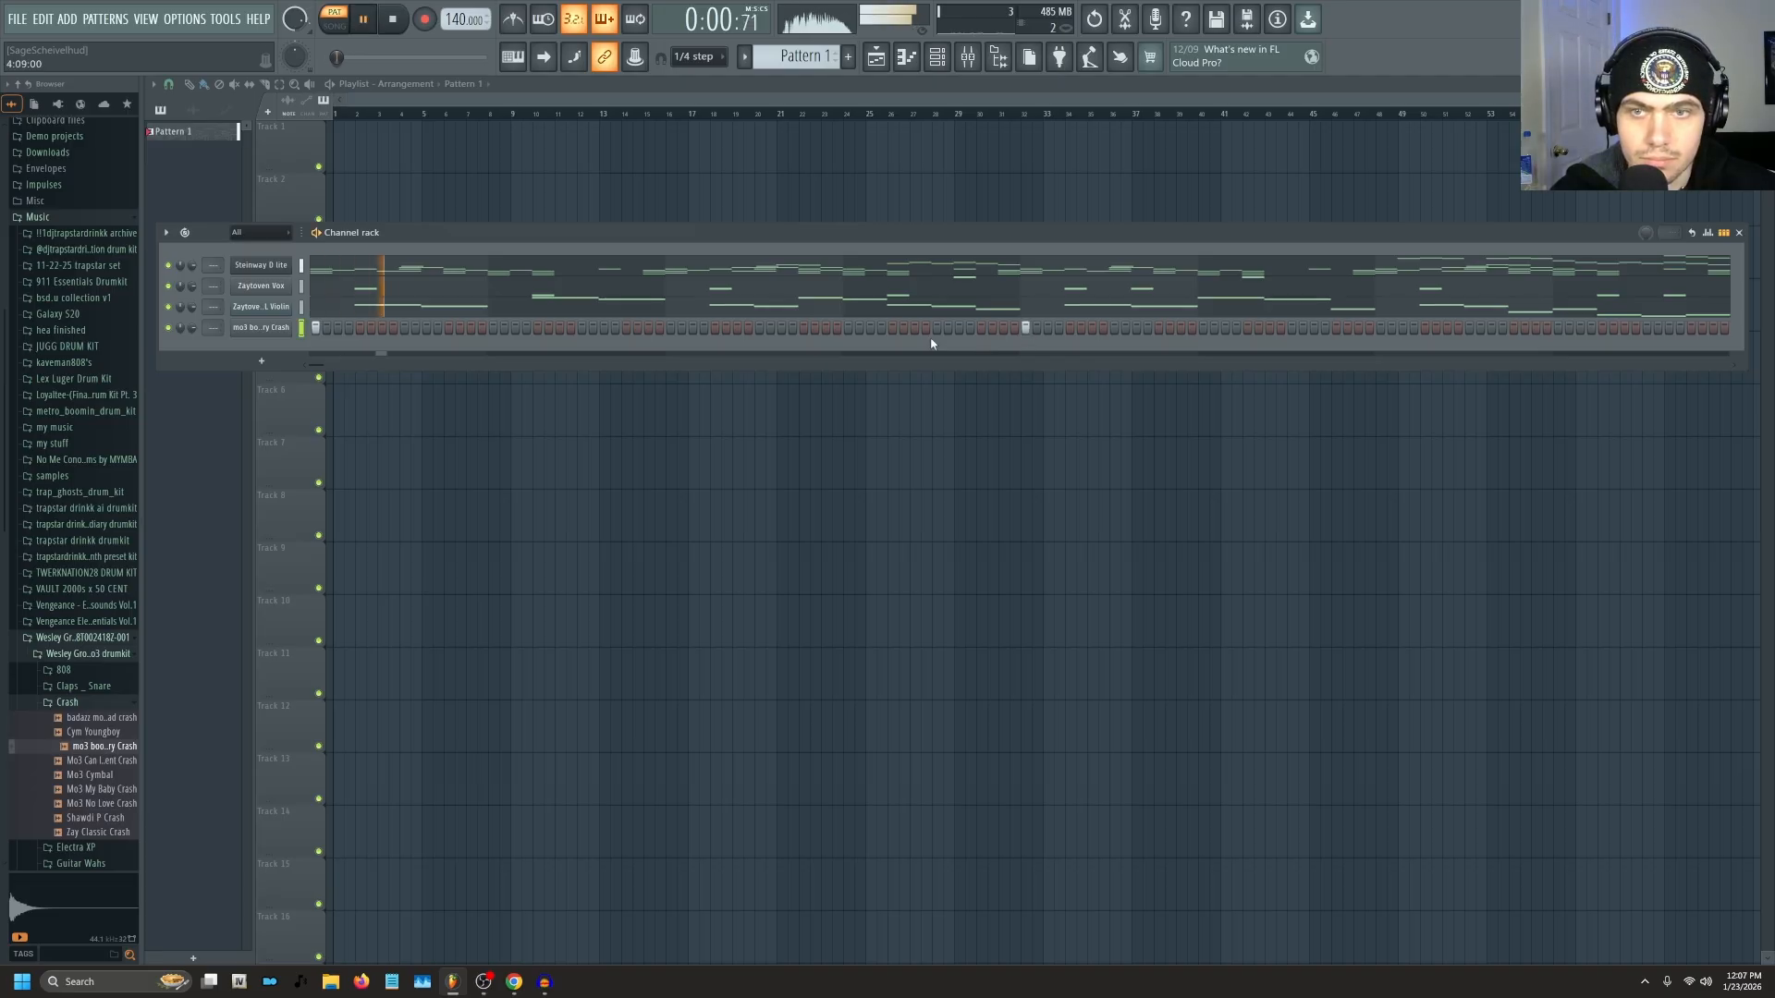
Audition samples in the drumkit's Claps _ Snare folder and add the Mo3 "Truth" clap as a new channel.
{"action": "left_click", "coordinate": [94, 688]}
{"action": "key", "text": "space"}
{"action": "left_click", "coordinate": [96, 736]}
{"action": "left_click", "coordinate": [96, 723]}
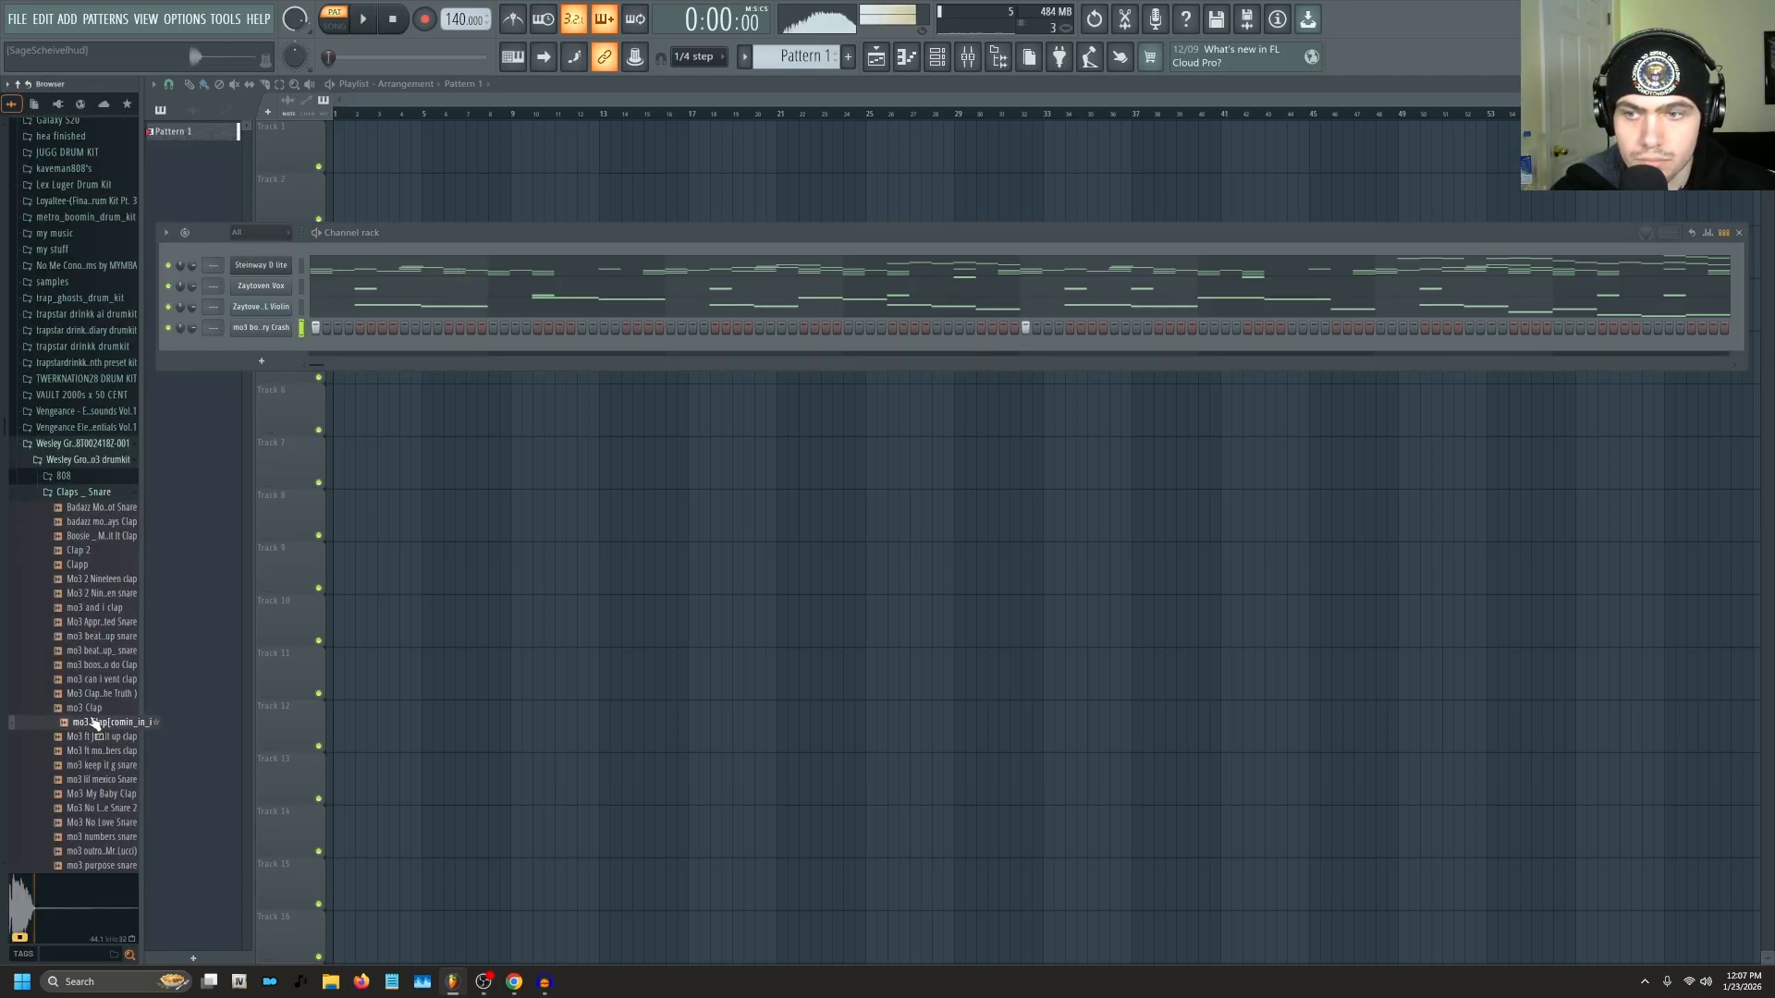
{"action": "left_click", "coordinate": [97, 709]}
{"action": "left_click", "coordinate": [97, 694]}
{"action": "left_click_drag", "start_coordinate": [97, 689], "coordinate": [412, 351]}
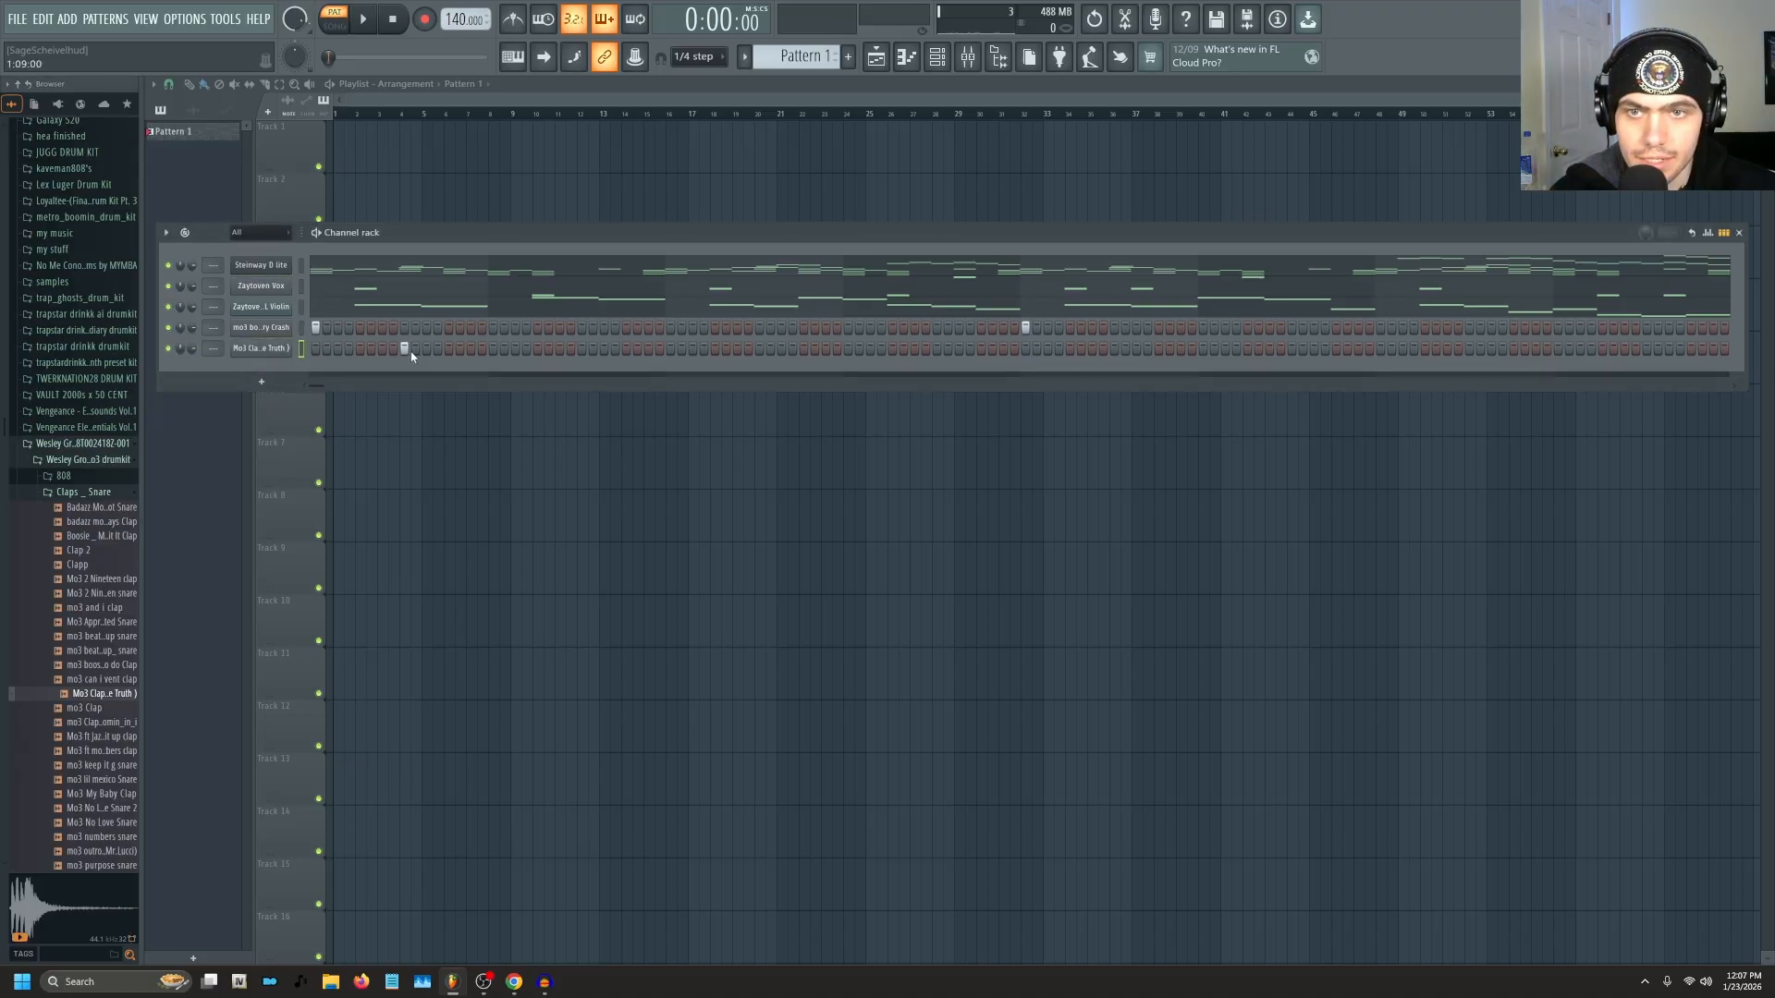
Place the Mo3 clap on the third beat of all eight bars and play the pattern back.
{"action": "left_click", "coordinate": [582, 348]}
{"action": "key", "text": "space"}
{"action": "left_click", "coordinate": [759, 348]}
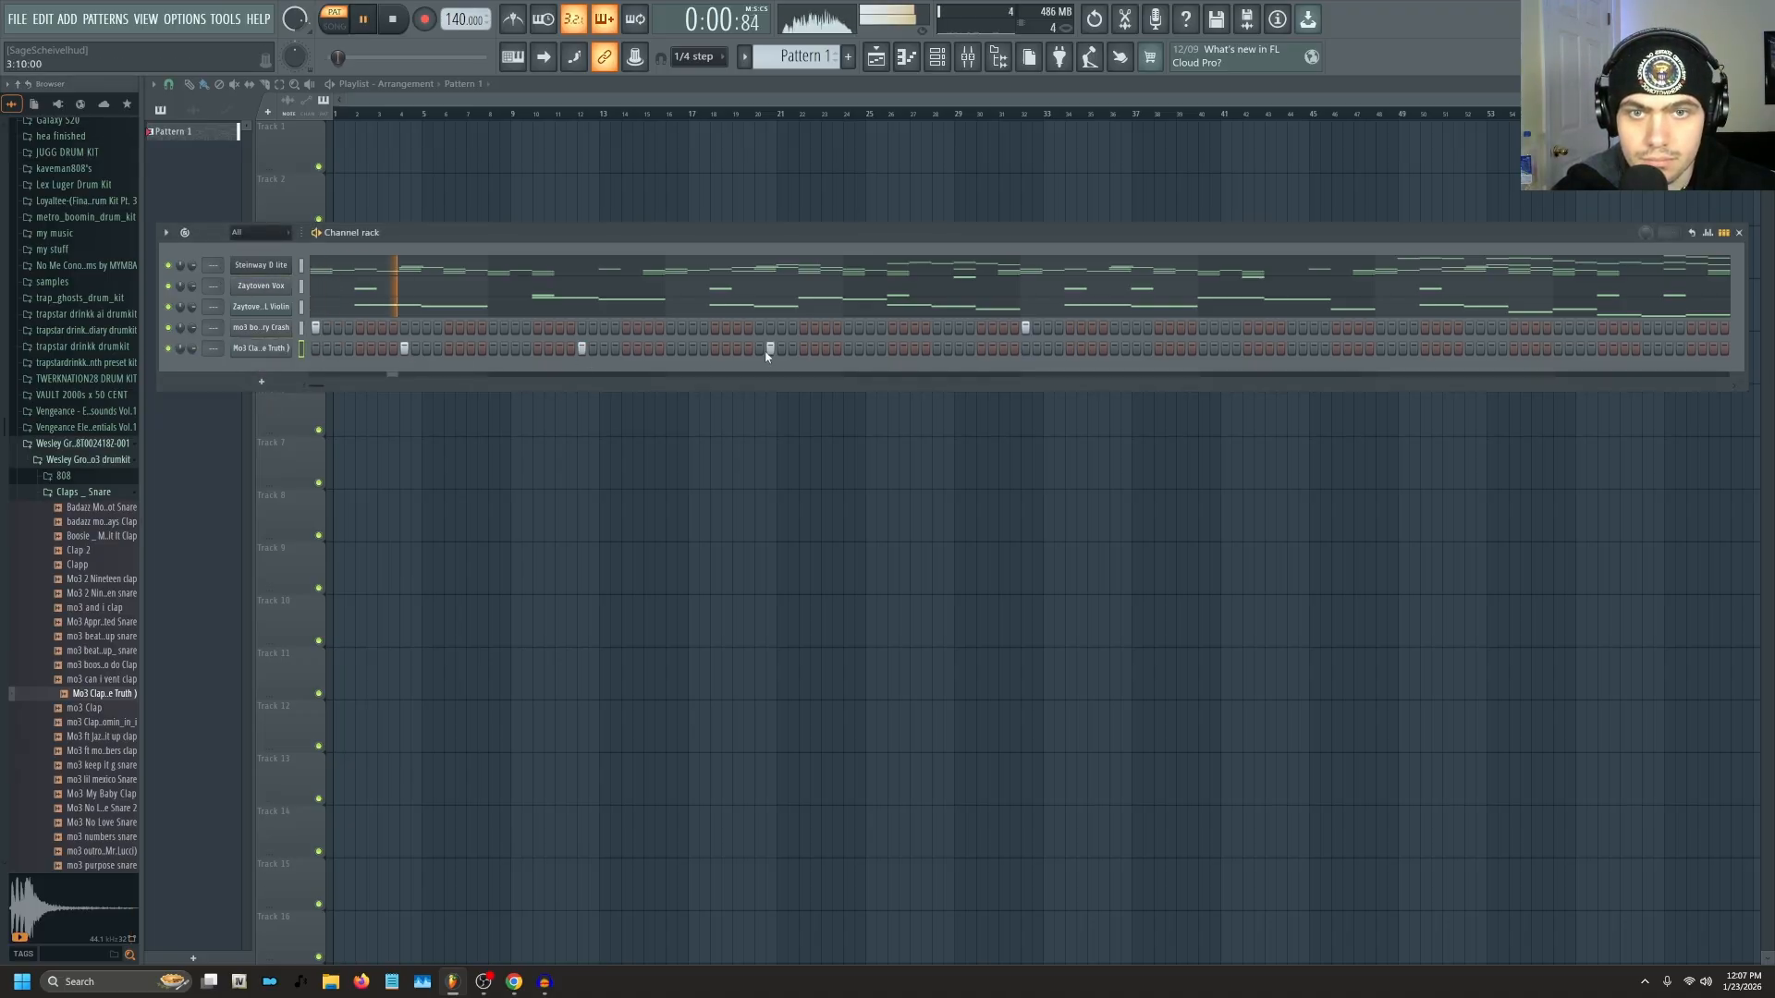
{"action": "left_click", "coordinate": [937, 348]}
{"action": "key", "text": "space"}
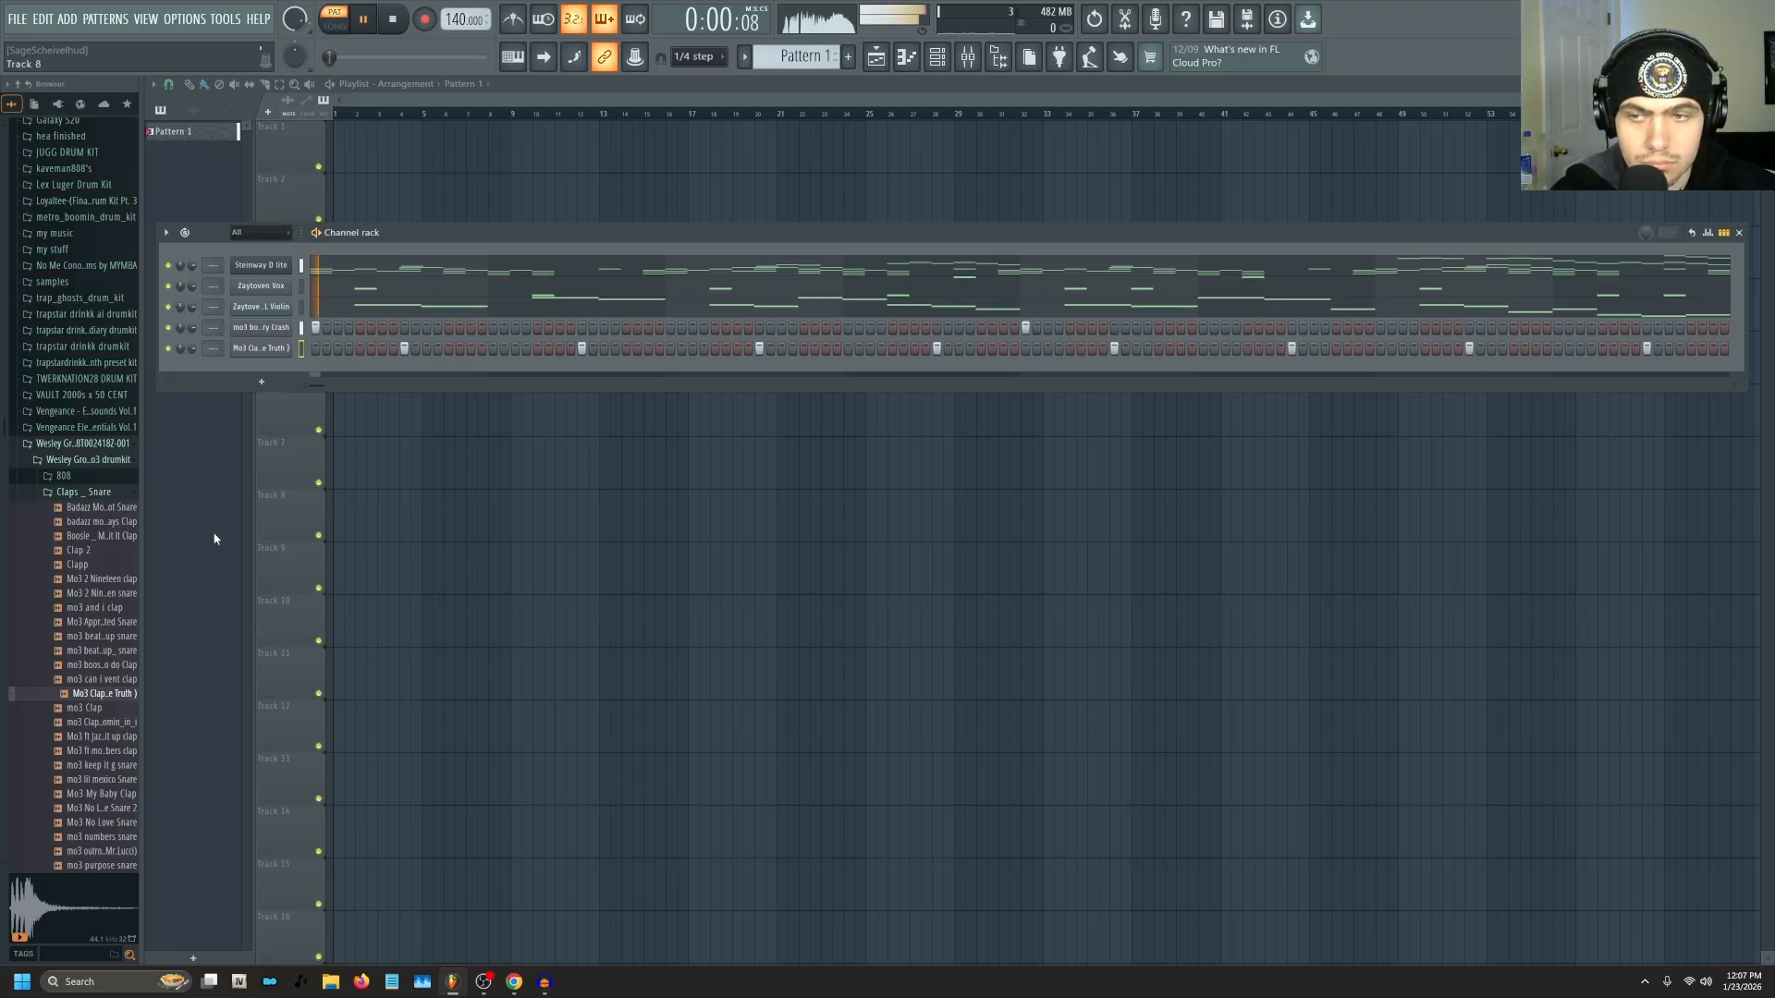
{"action": "left_click", "coordinate": [85, 492]}
{"action": "key", "text": "space"}
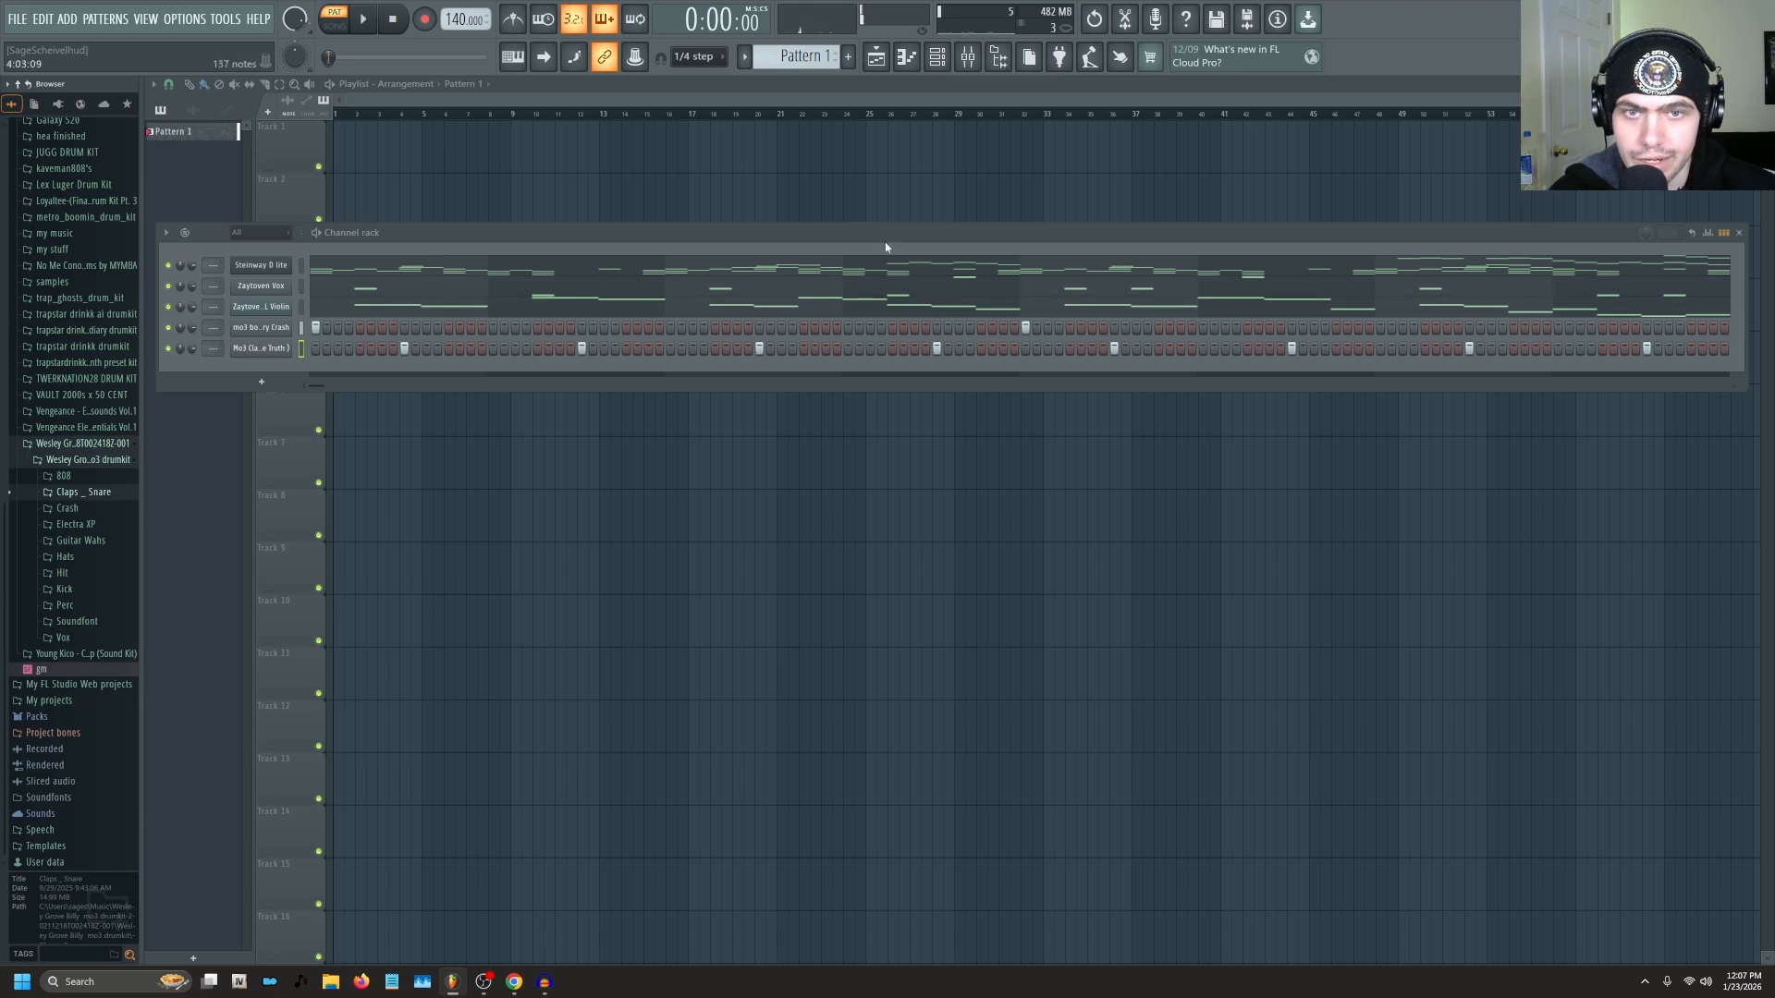
{"action": "key", "text": "space"}
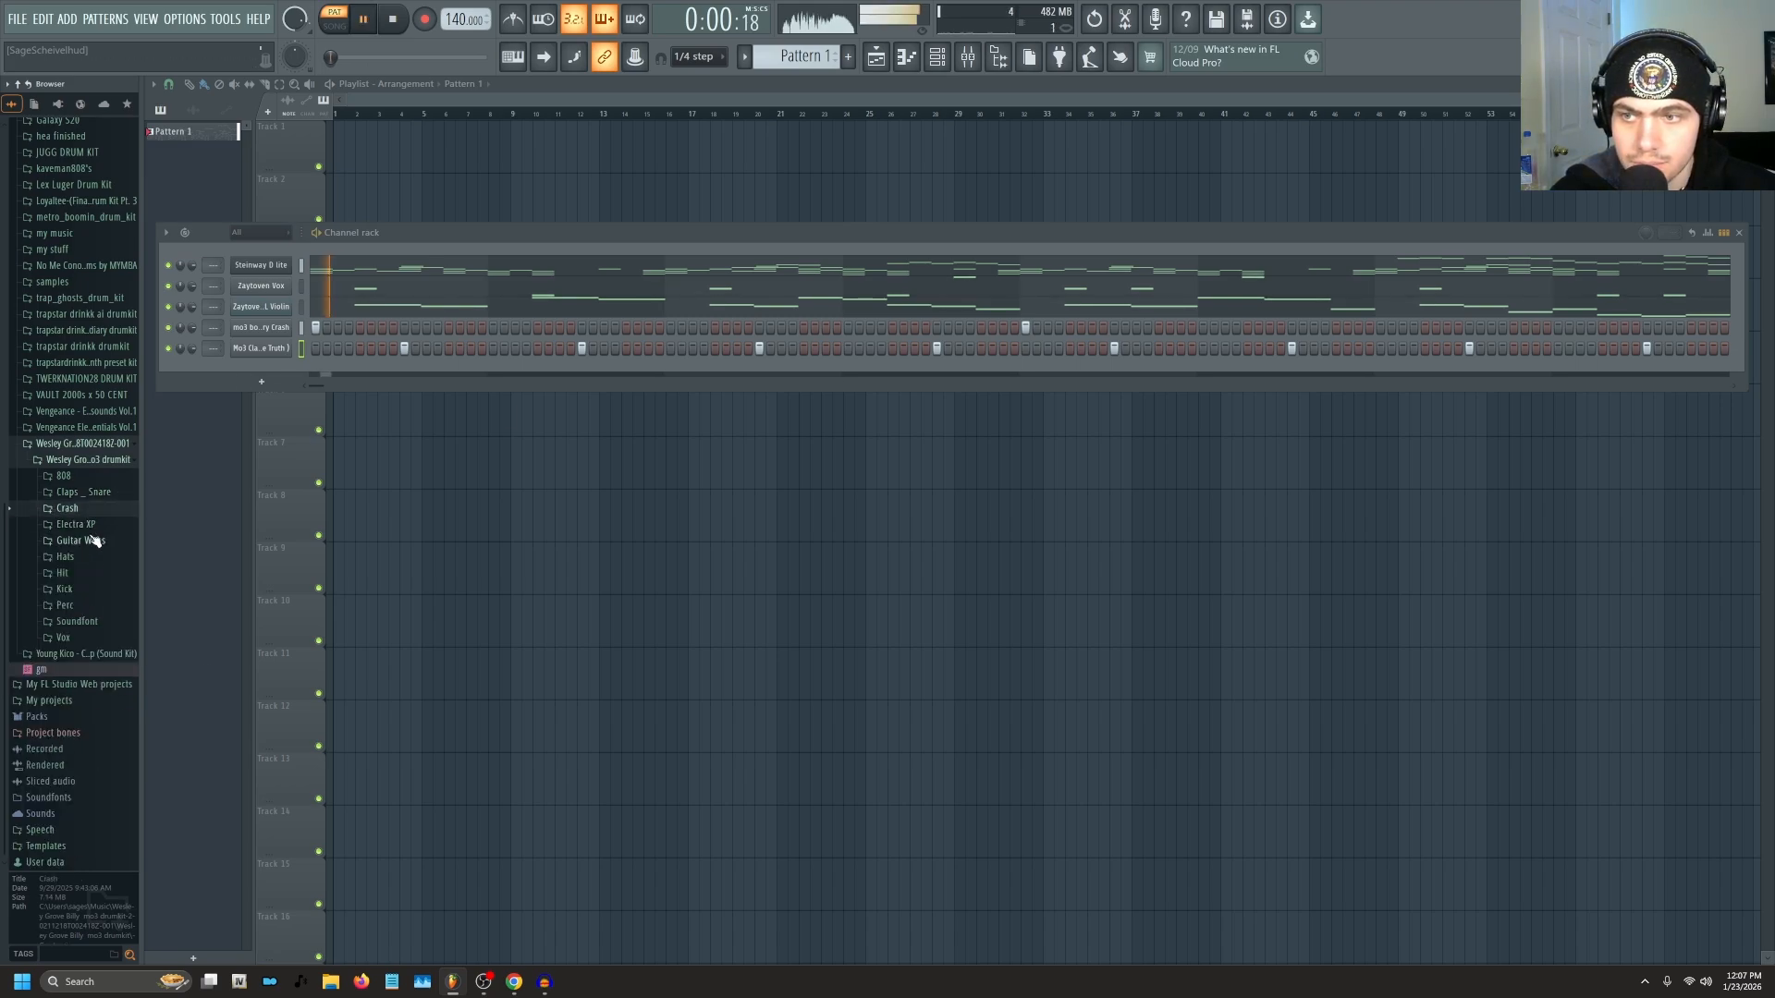
Audition more claps and snares from the Claps _ Snare folder and add the mo3 beat em up snare as a new channel.
{"action": "left_click", "coordinate": [83, 492]}
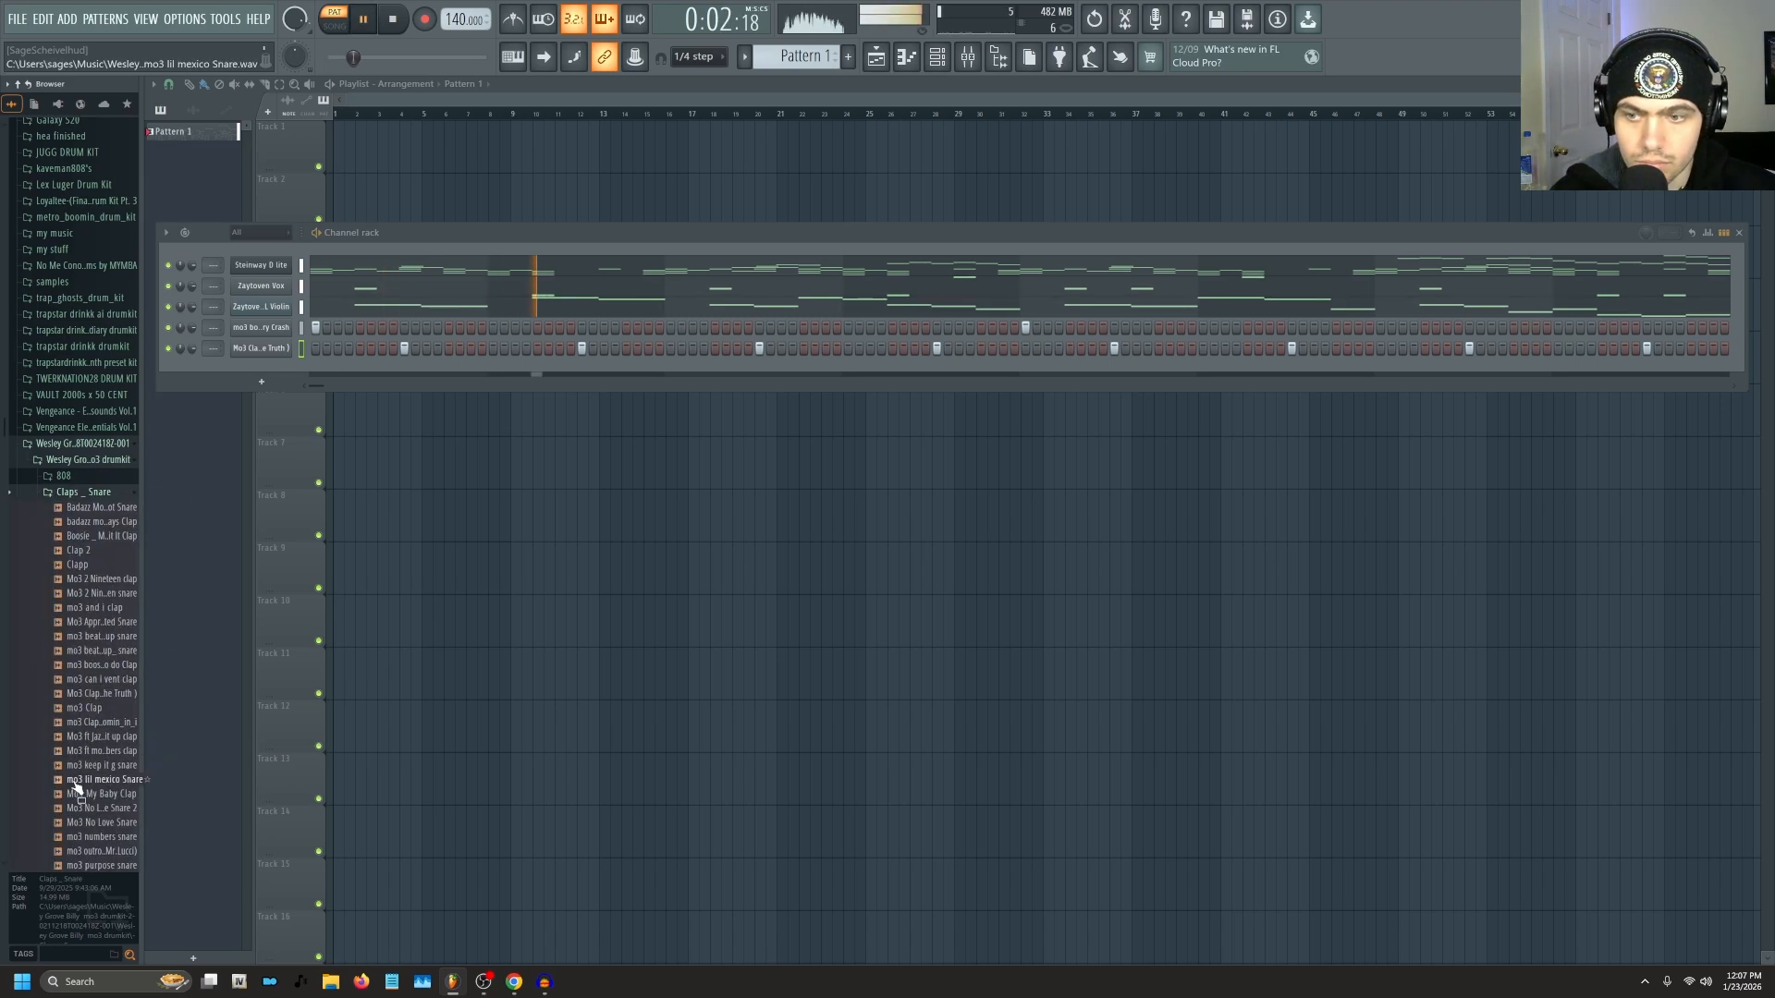
{"action": "key", "text": "space"}
{"action": "left_click", "coordinate": [85, 767]}
{"action": "left_click", "coordinate": [87, 753]}
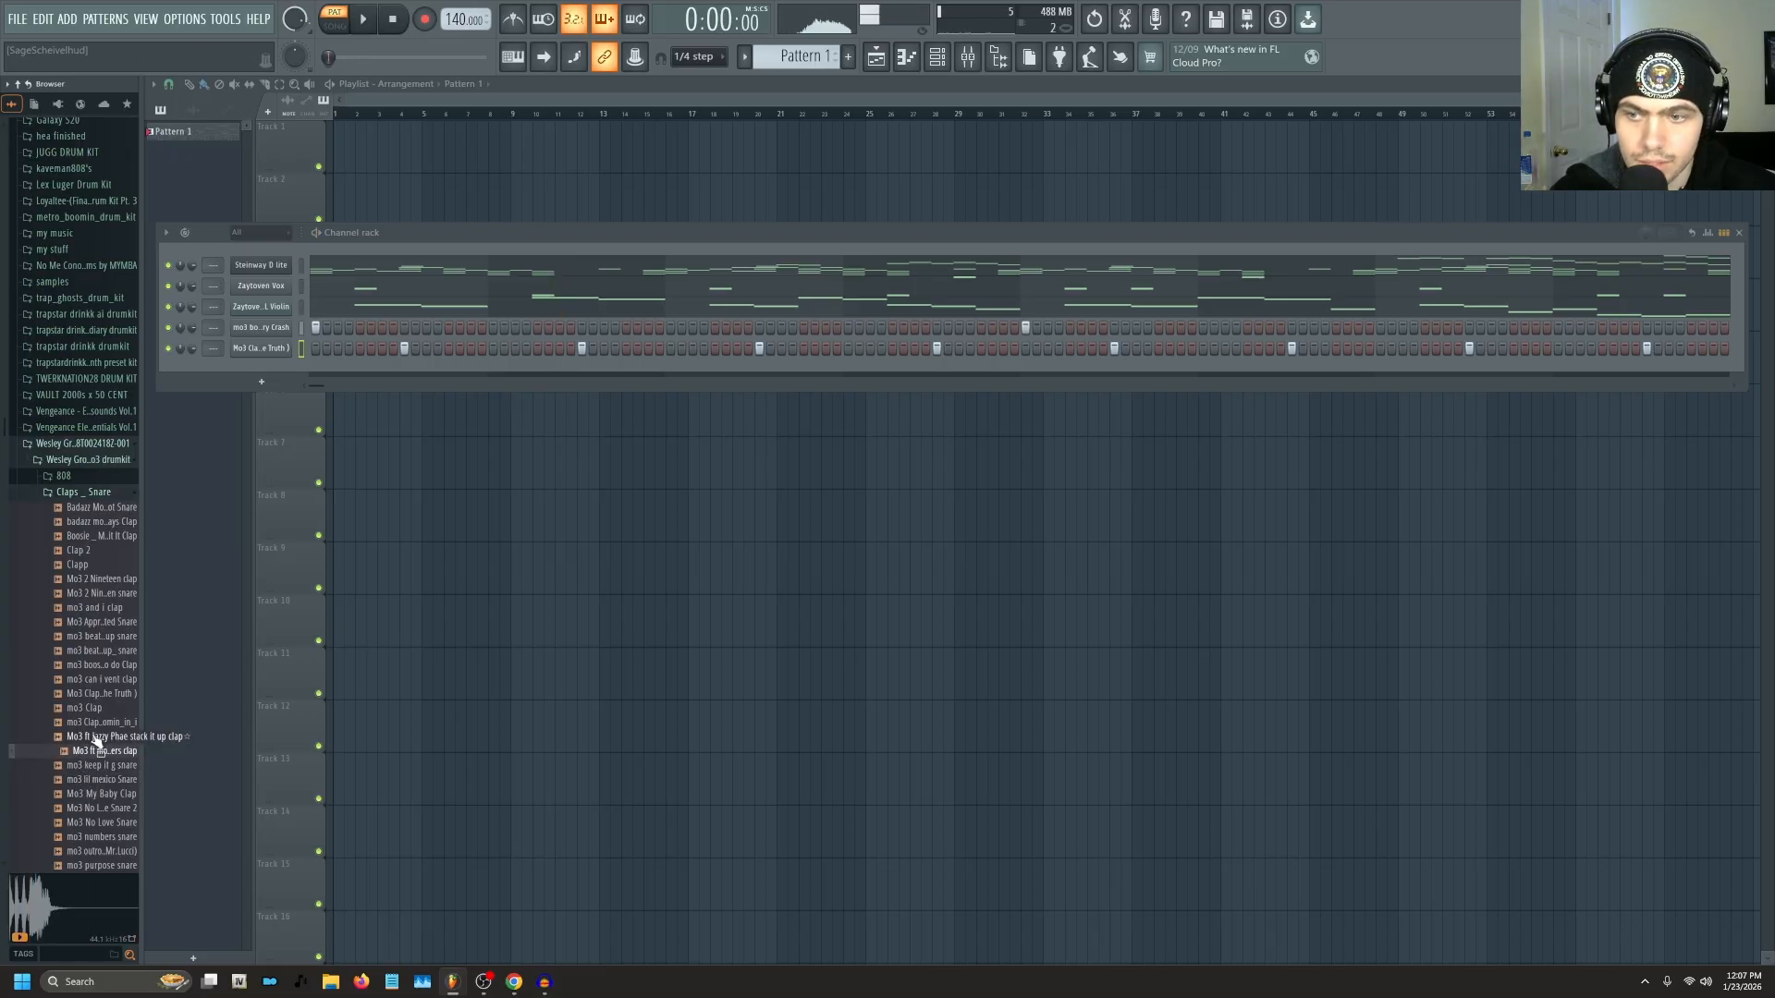
{"action": "left_click", "coordinate": [91, 739]}
{"action": "left_click", "coordinate": [92, 724]}
{"action": "left_click", "coordinate": [91, 709]}
{"action": "left_click", "coordinate": [92, 650]}
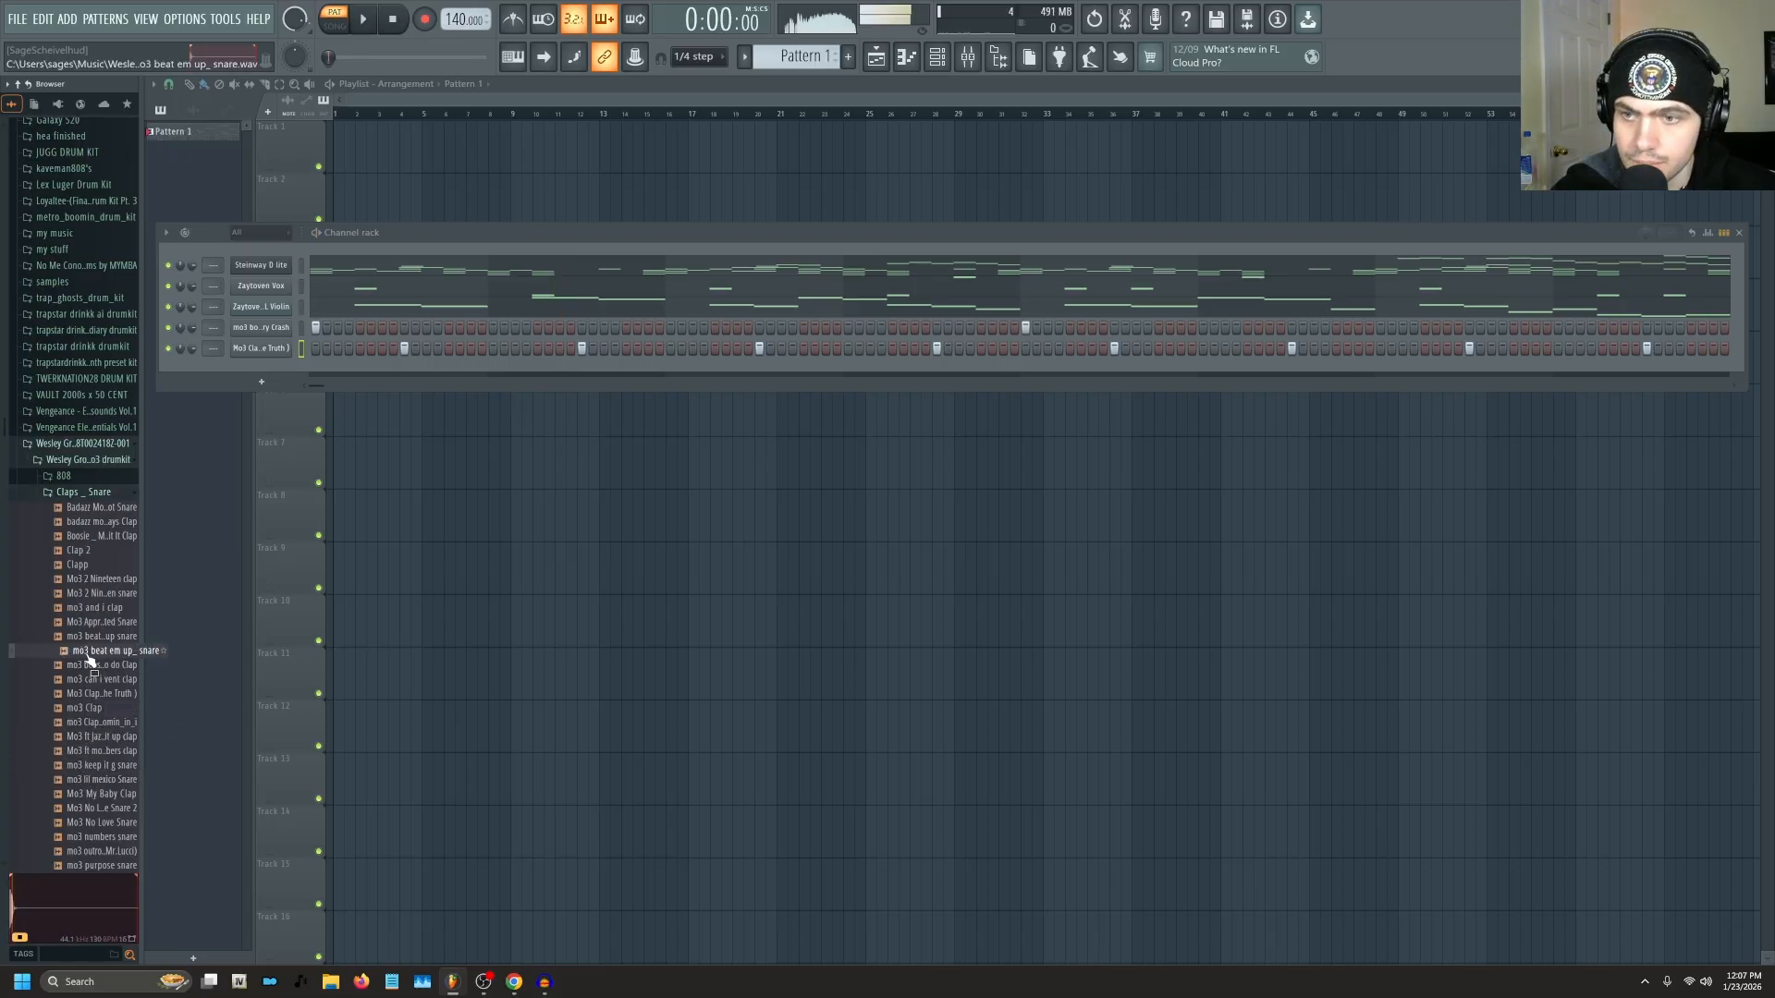
{"action": "left_click_drag", "start_coordinate": [93, 636], "coordinate": [248, 370]}
Place mo3 beat em up snare hits around the clap across all eight bars, ending bar 8 with a three-hit roll.
{"action": "key", "text": "space"}
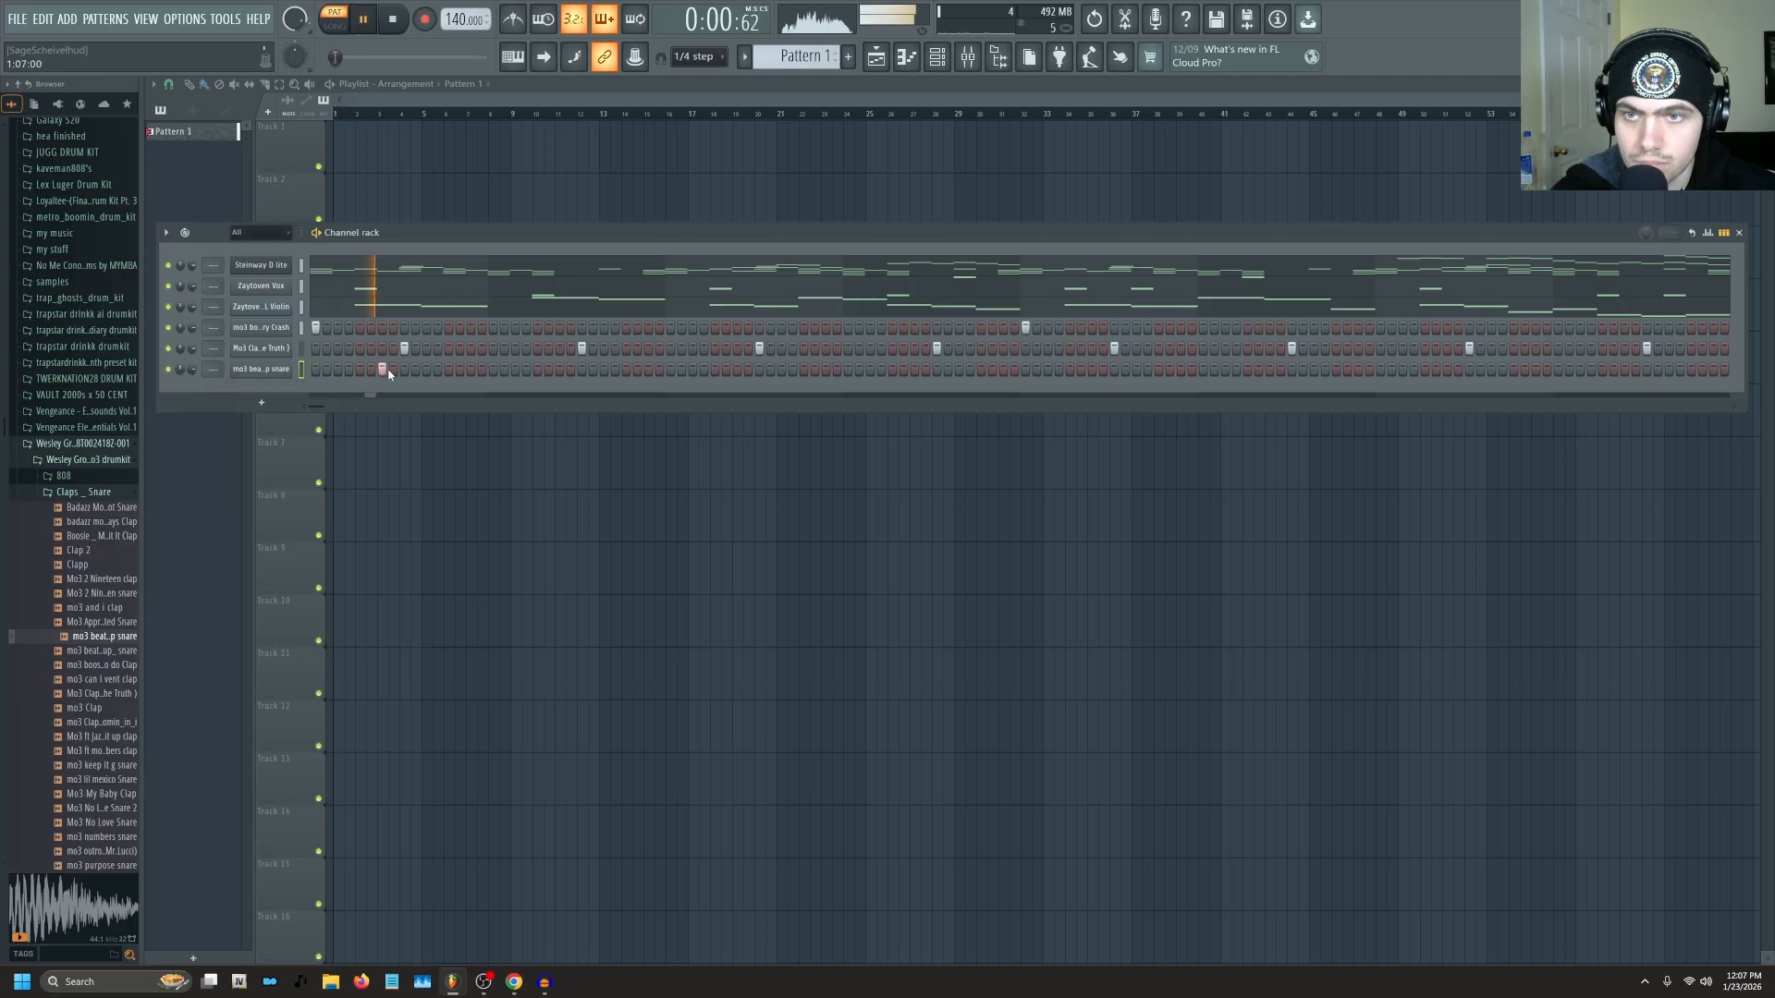
{"action": "left_click", "coordinate": [603, 369]}
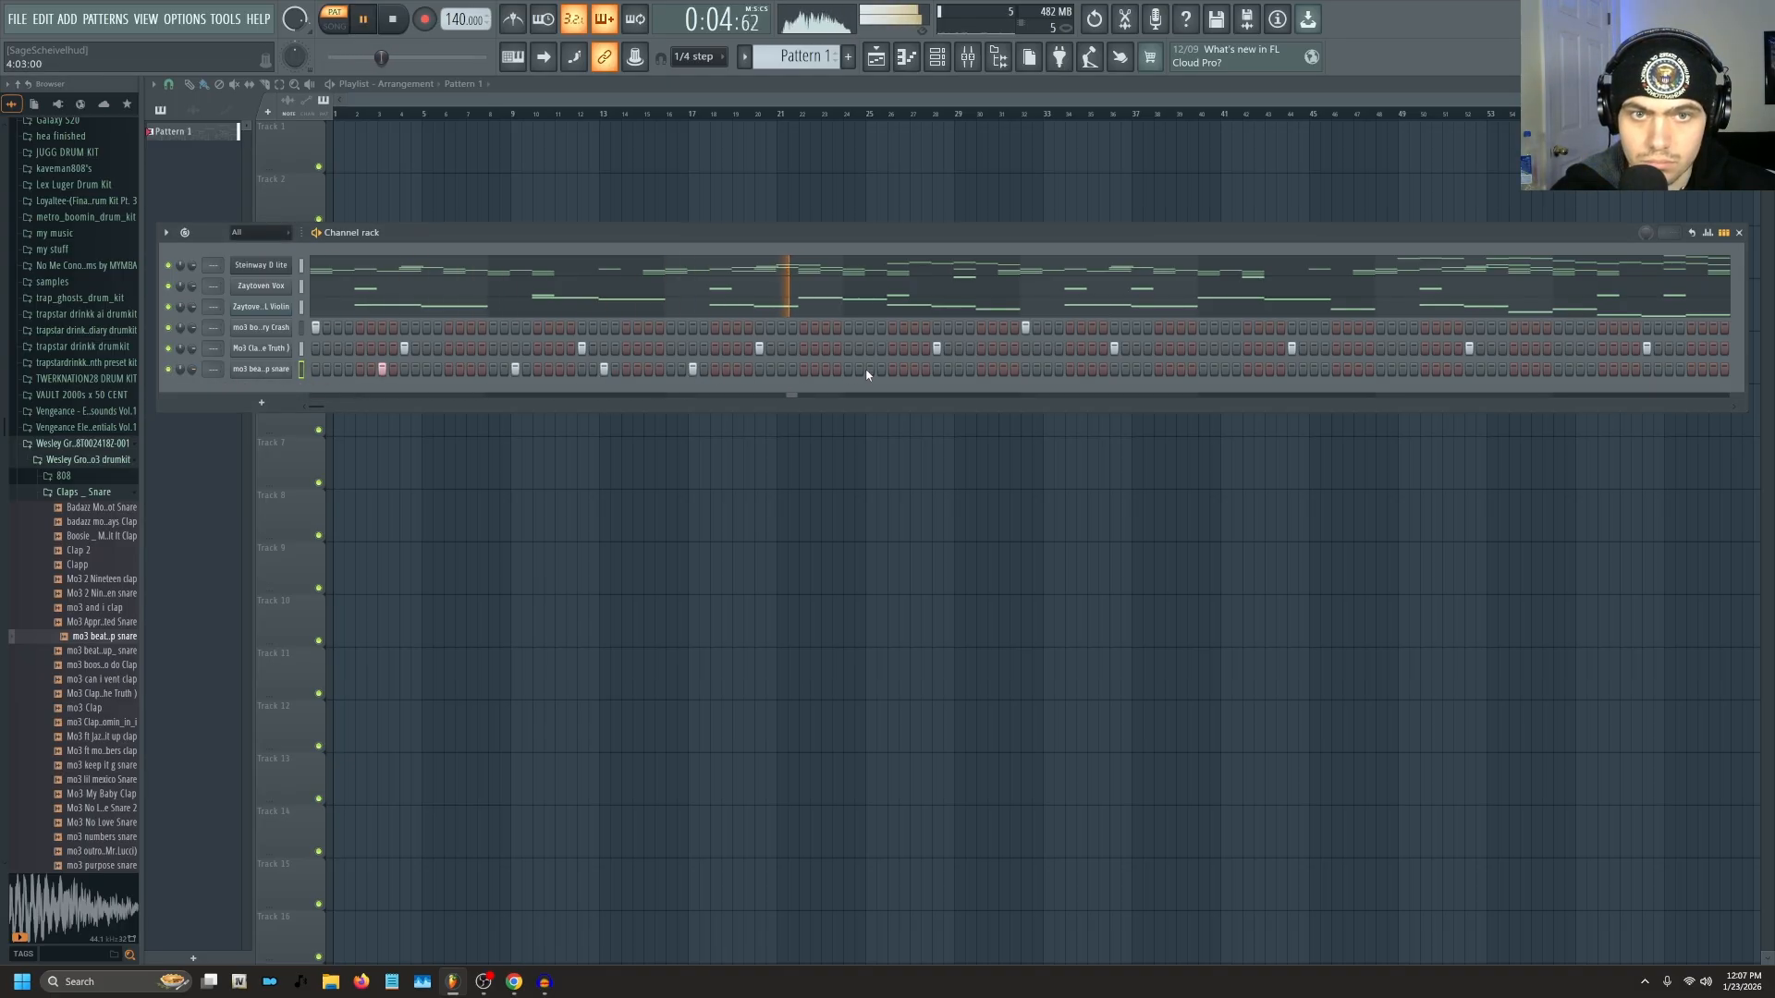
{"action": "left_click", "coordinate": [958, 369]}
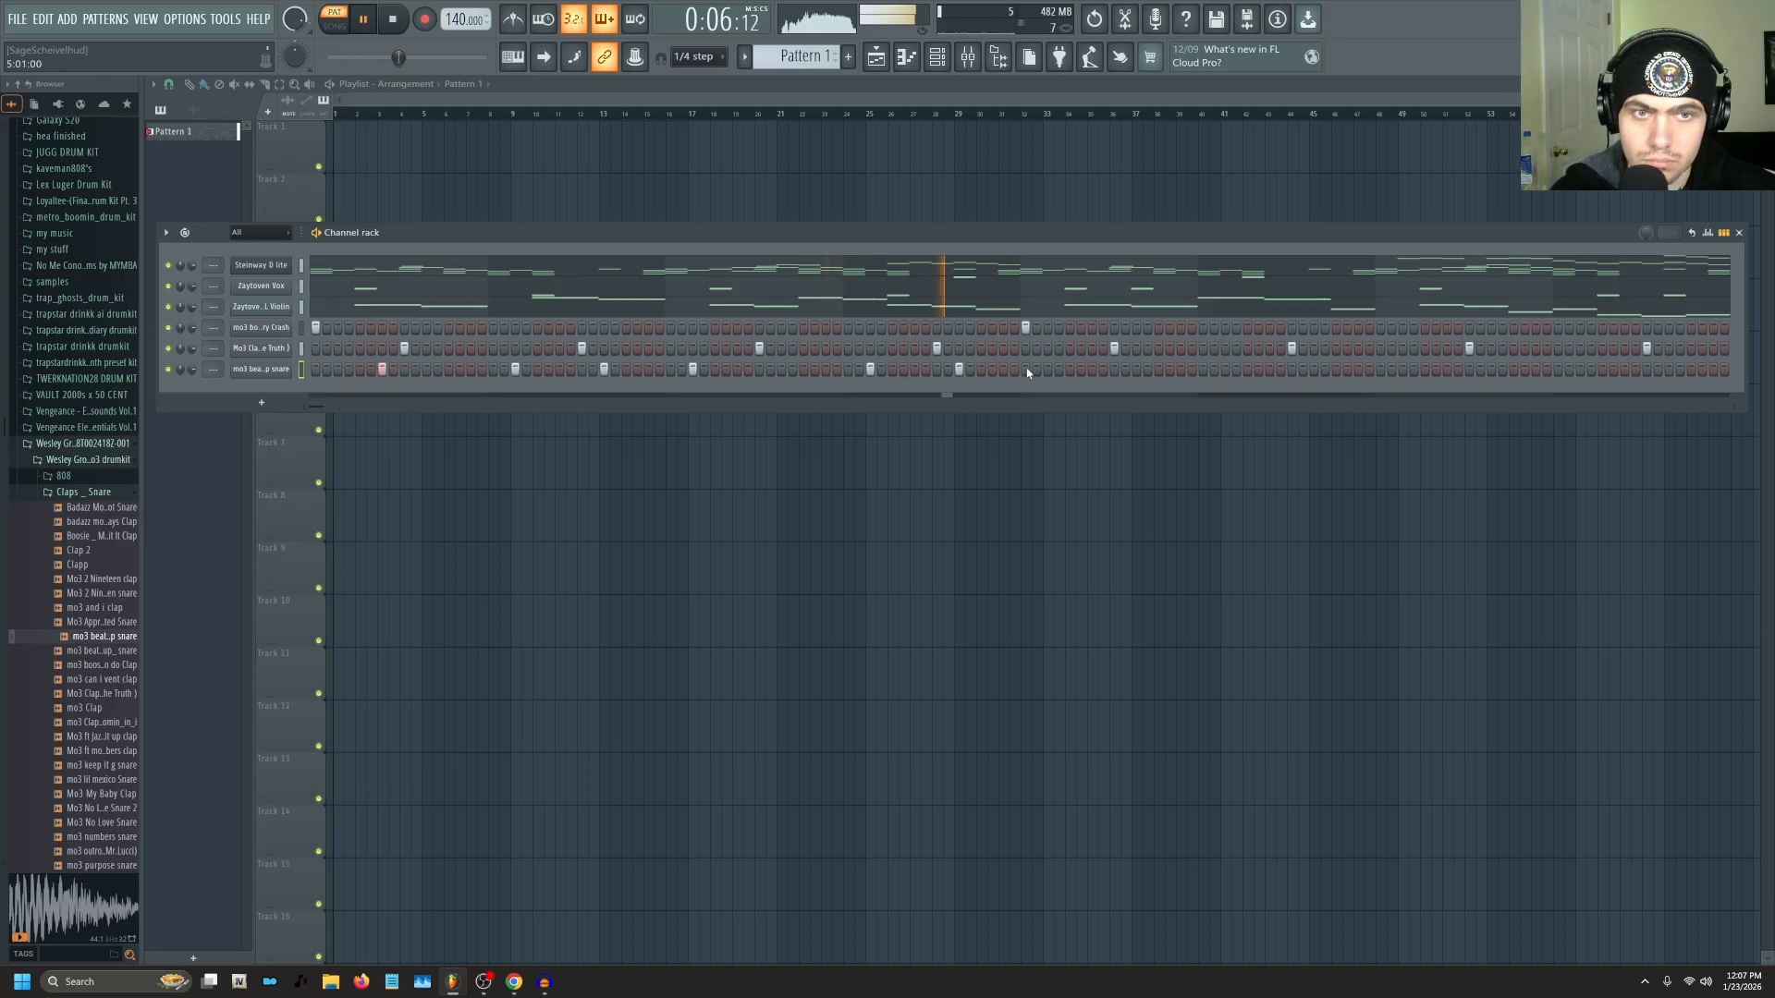
{"action": "left_click", "coordinate": [1092, 369]}
{"action": "left_click", "coordinate": [1225, 369]}
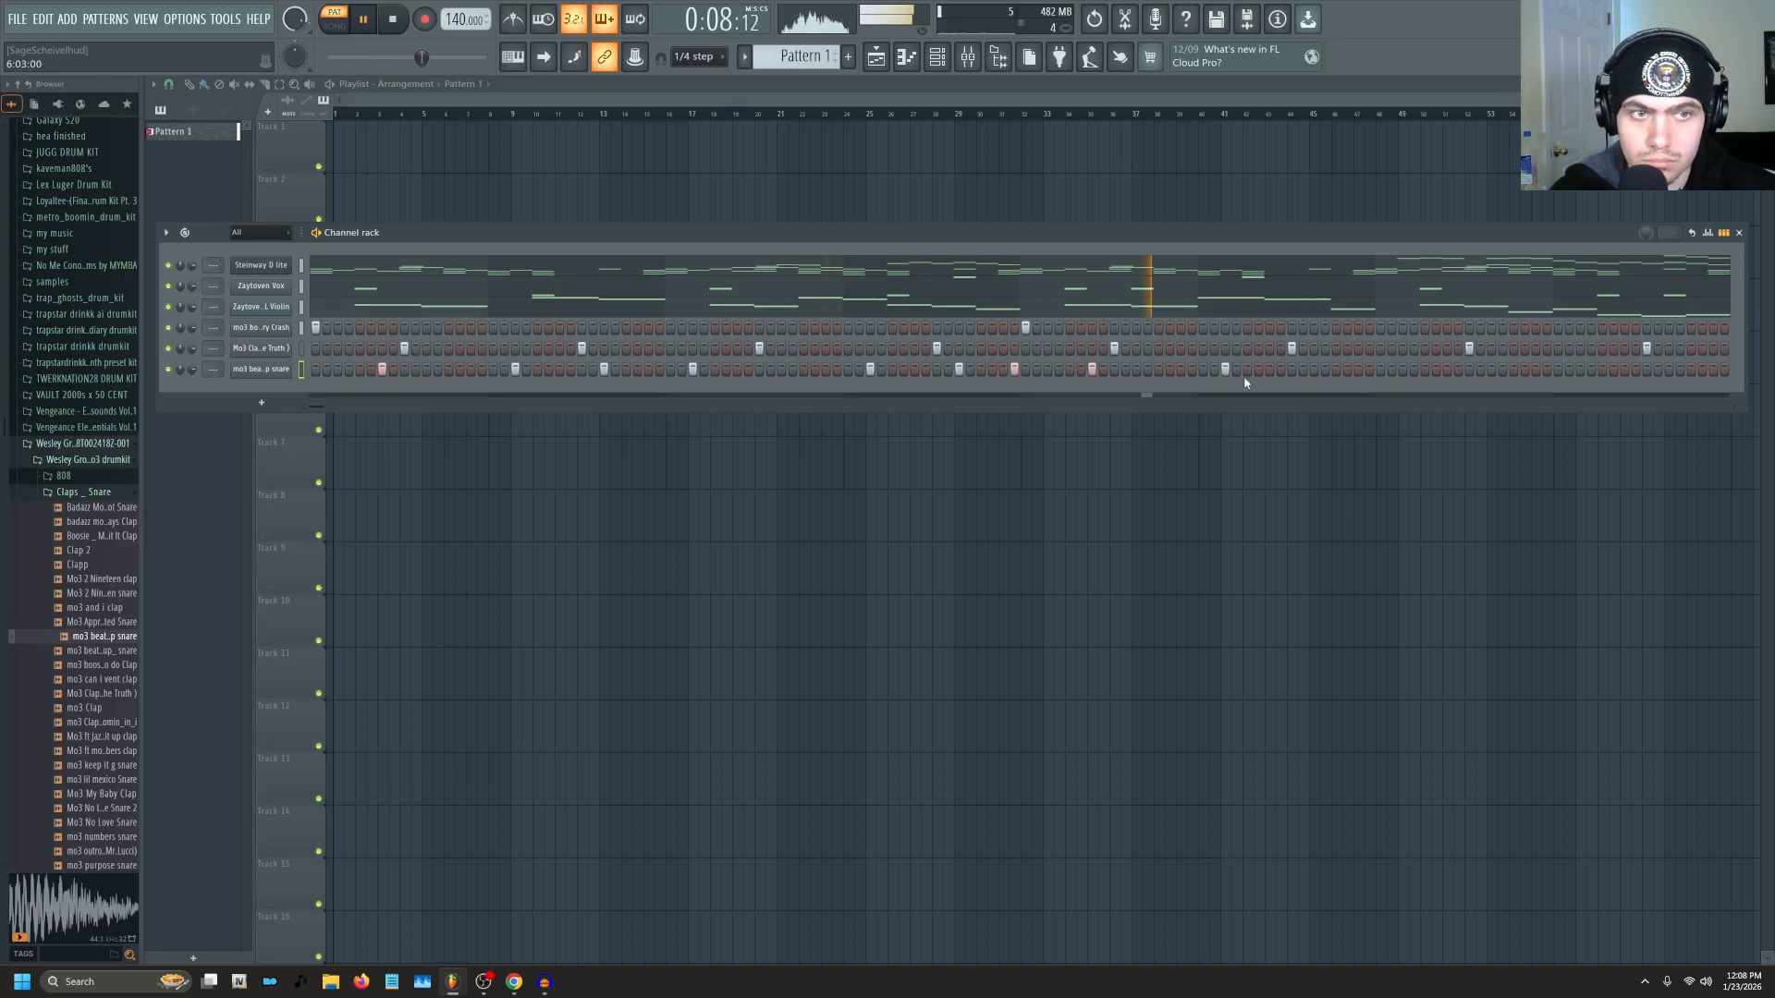
{"action": "left_click", "coordinate": [1314, 369]}
{"action": "left_click", "coordinate": [1447, 369]}
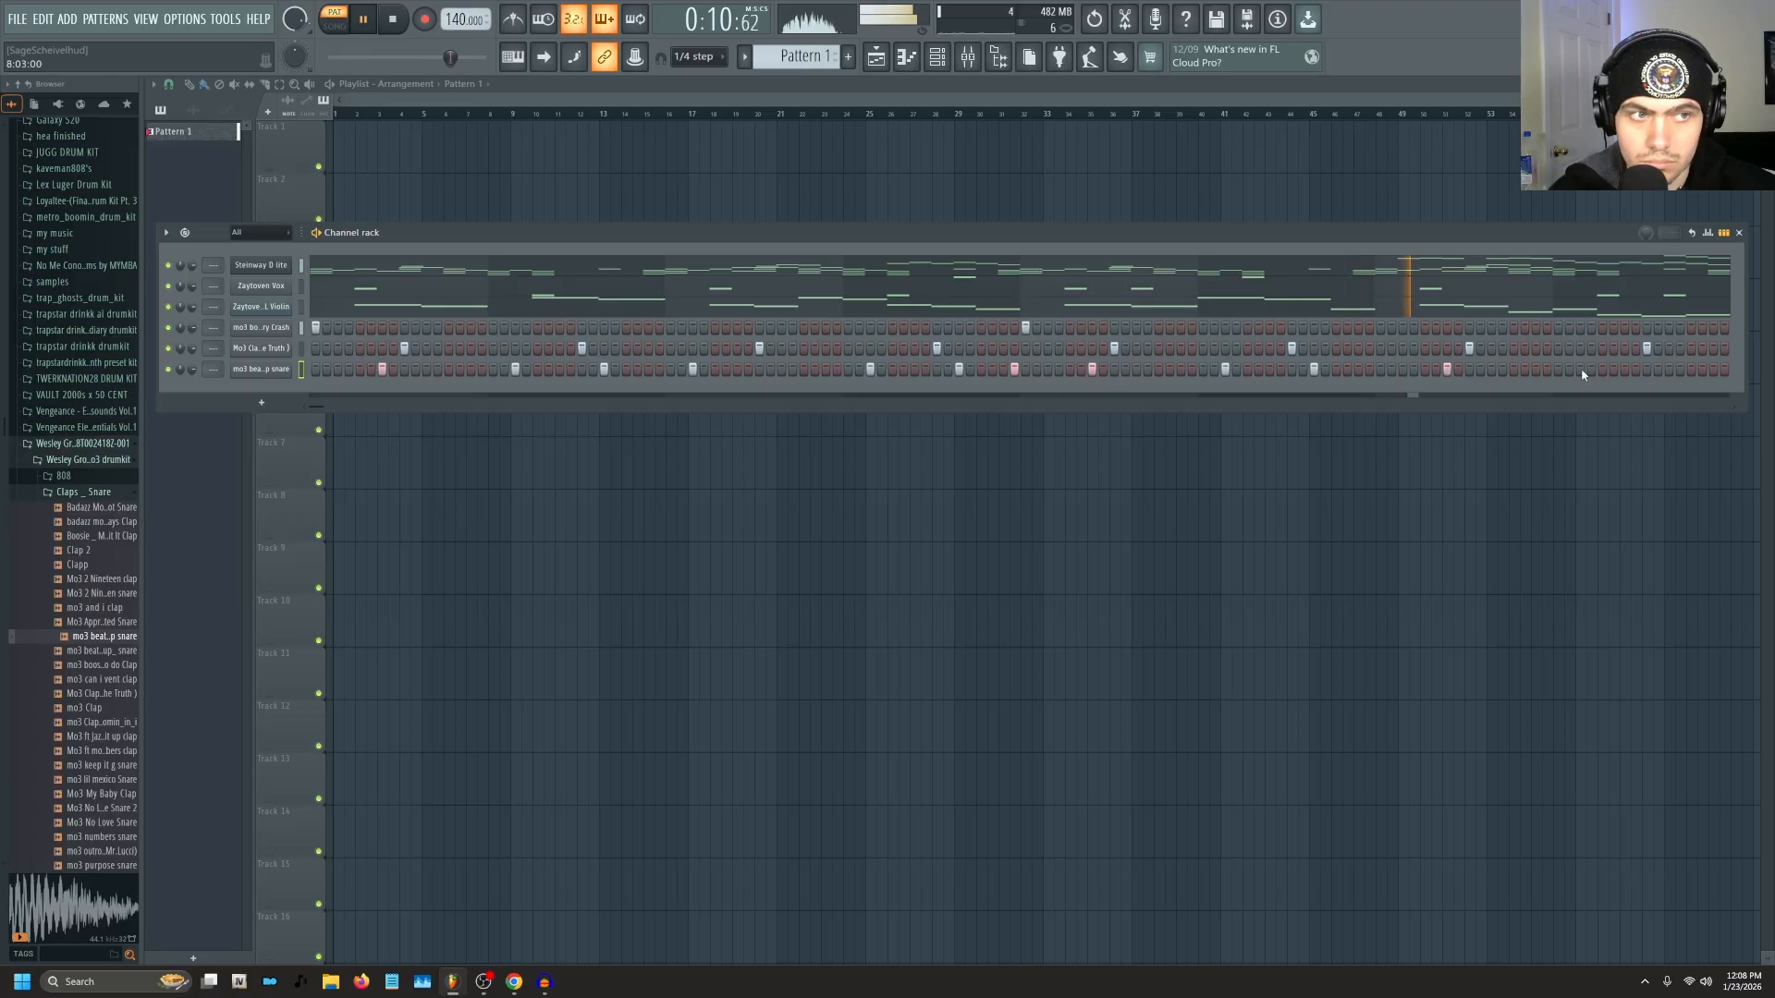
{"action": "left_click", "coordinate": [1668, 369]}
{"action": "left_click", "coordinate": [1691, 369]}
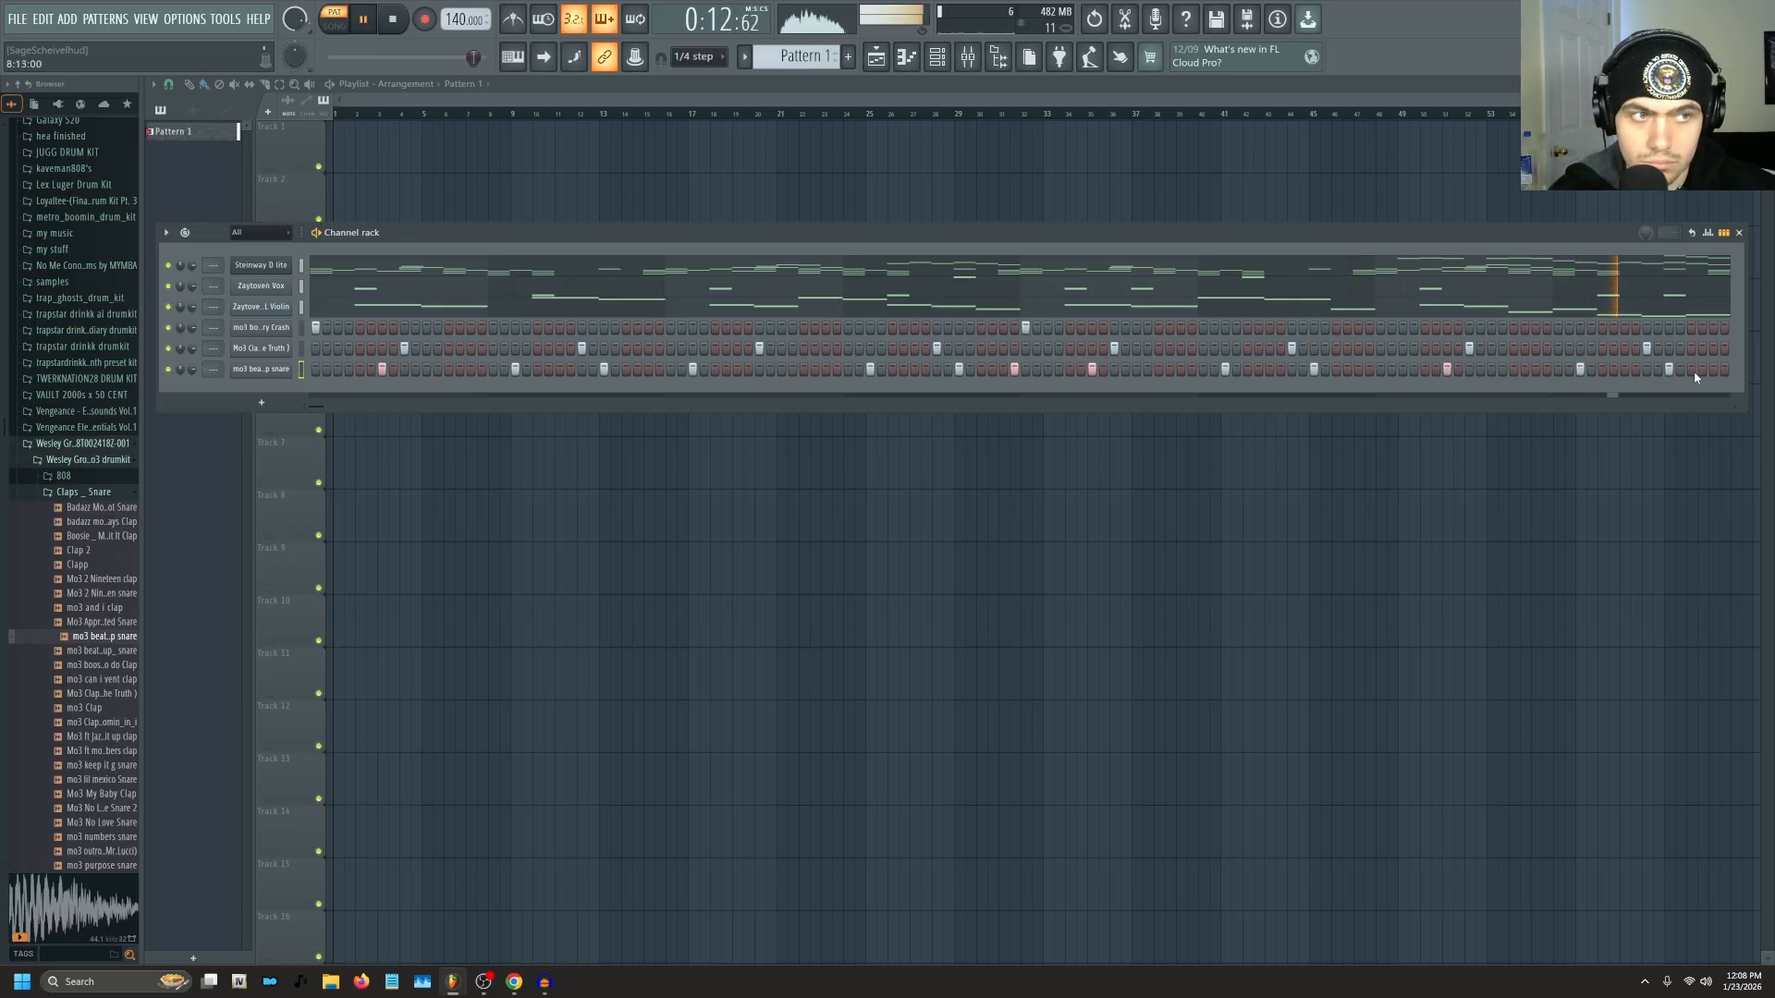
{"action": "left_click", "coordinate": [1702, 369]}
{"action": "left_click", "coordinate": [1713, 369]}
Audition the neighbouring claps and snares and add the second mo3 beat em up snare as a new channel.
{"action": "left_click", "coordinate": [102, 666]}
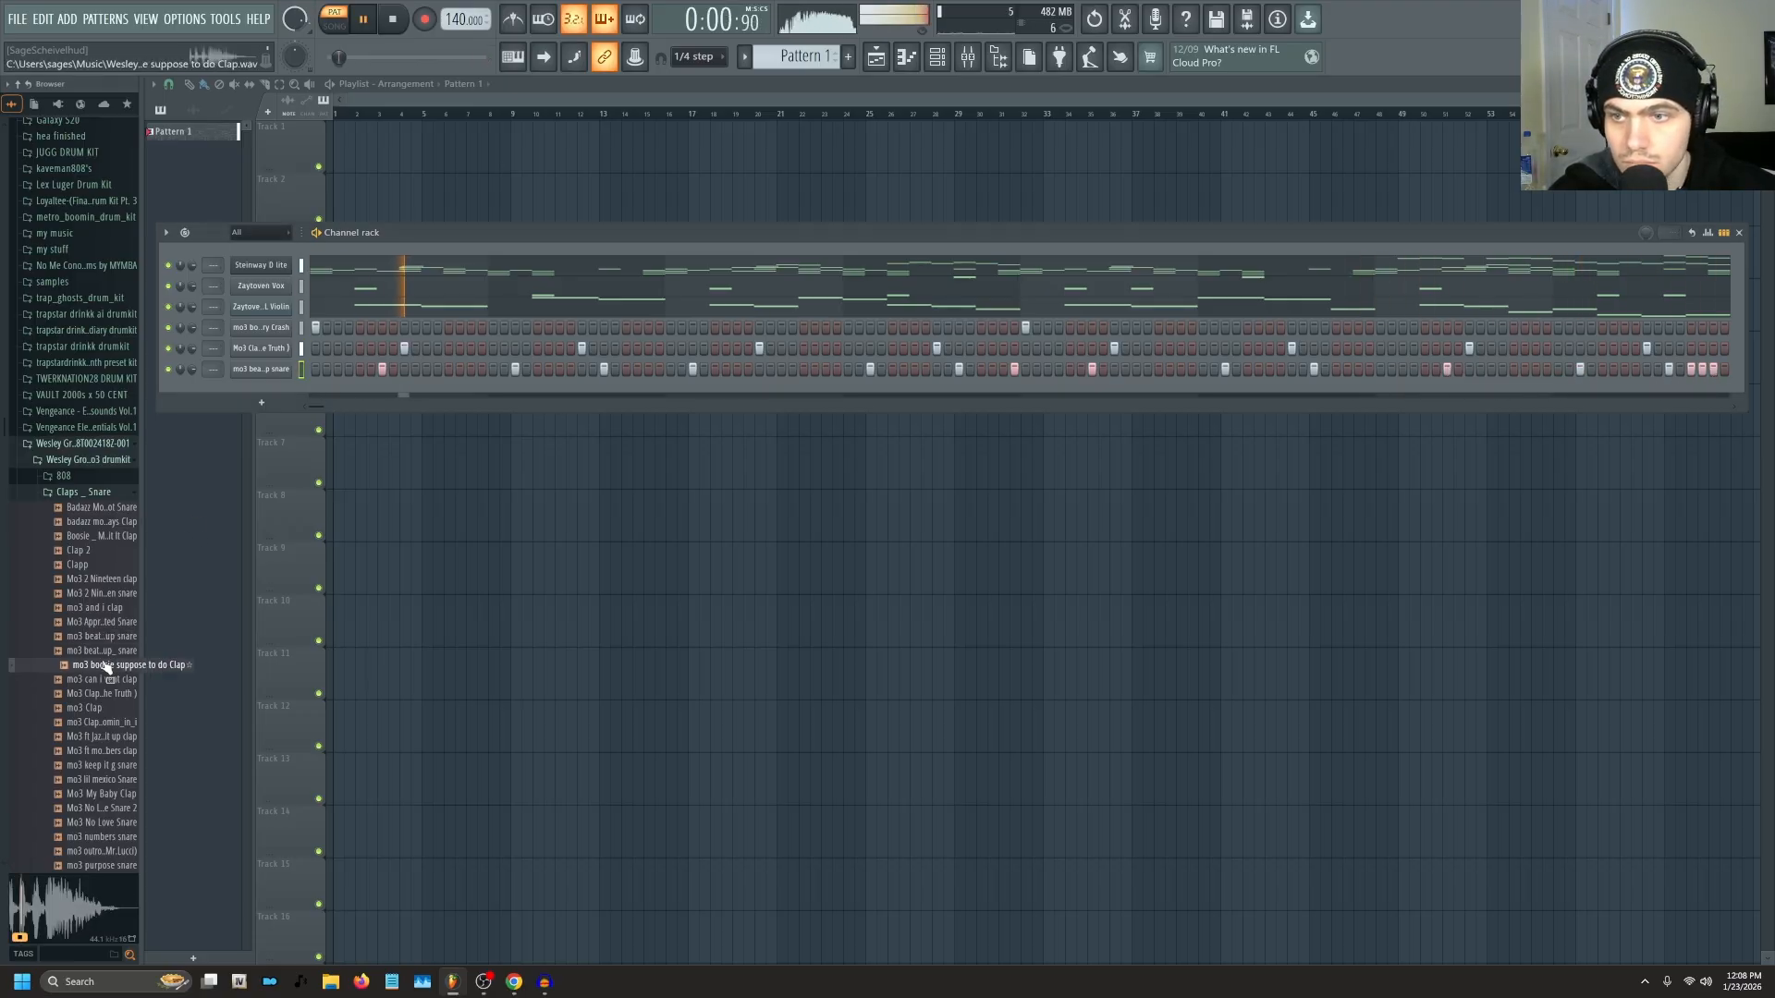
{"action": "left_click", "coordinate": [102, 651]}
{"action": "left_click_drag", "start_coordinate": [102, 651], "coordinate": [407, 390]}
{"action": "key", "text": "space"}
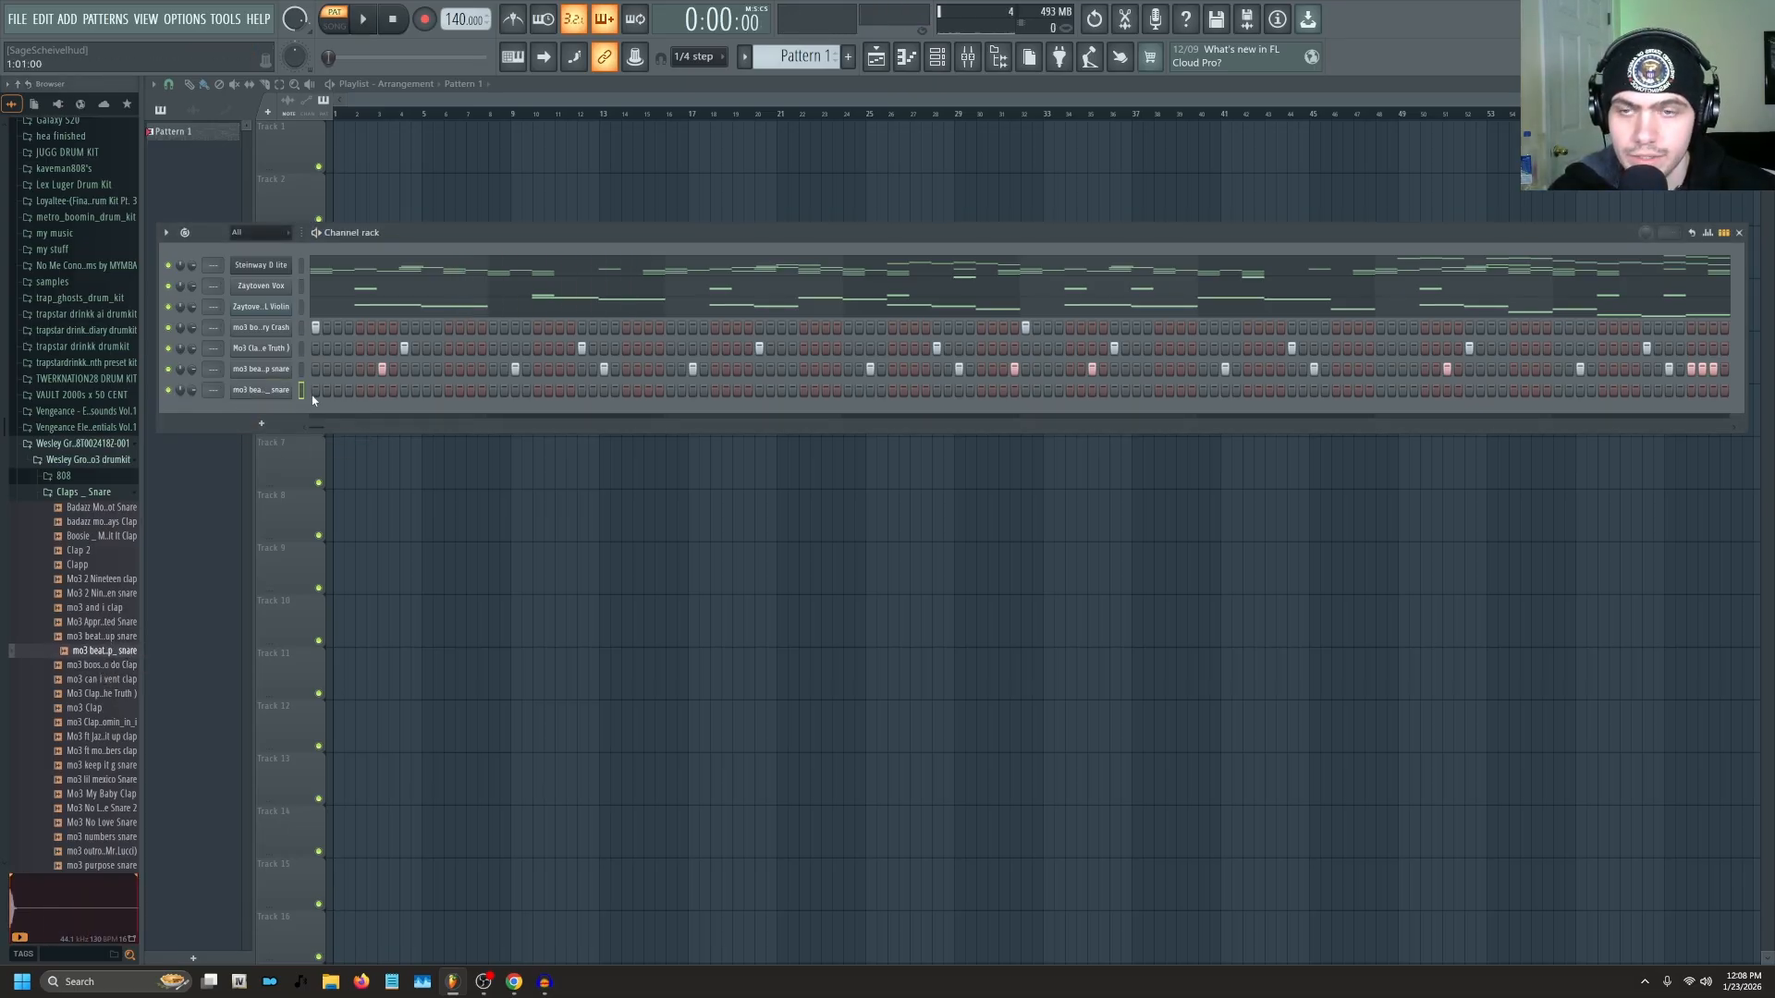
Layer the second snare with the clap in all eight bars, adding extra hits late in bar 4 and early in bar 8.
{"action": "left_click", "coordinate": [404, 391]}
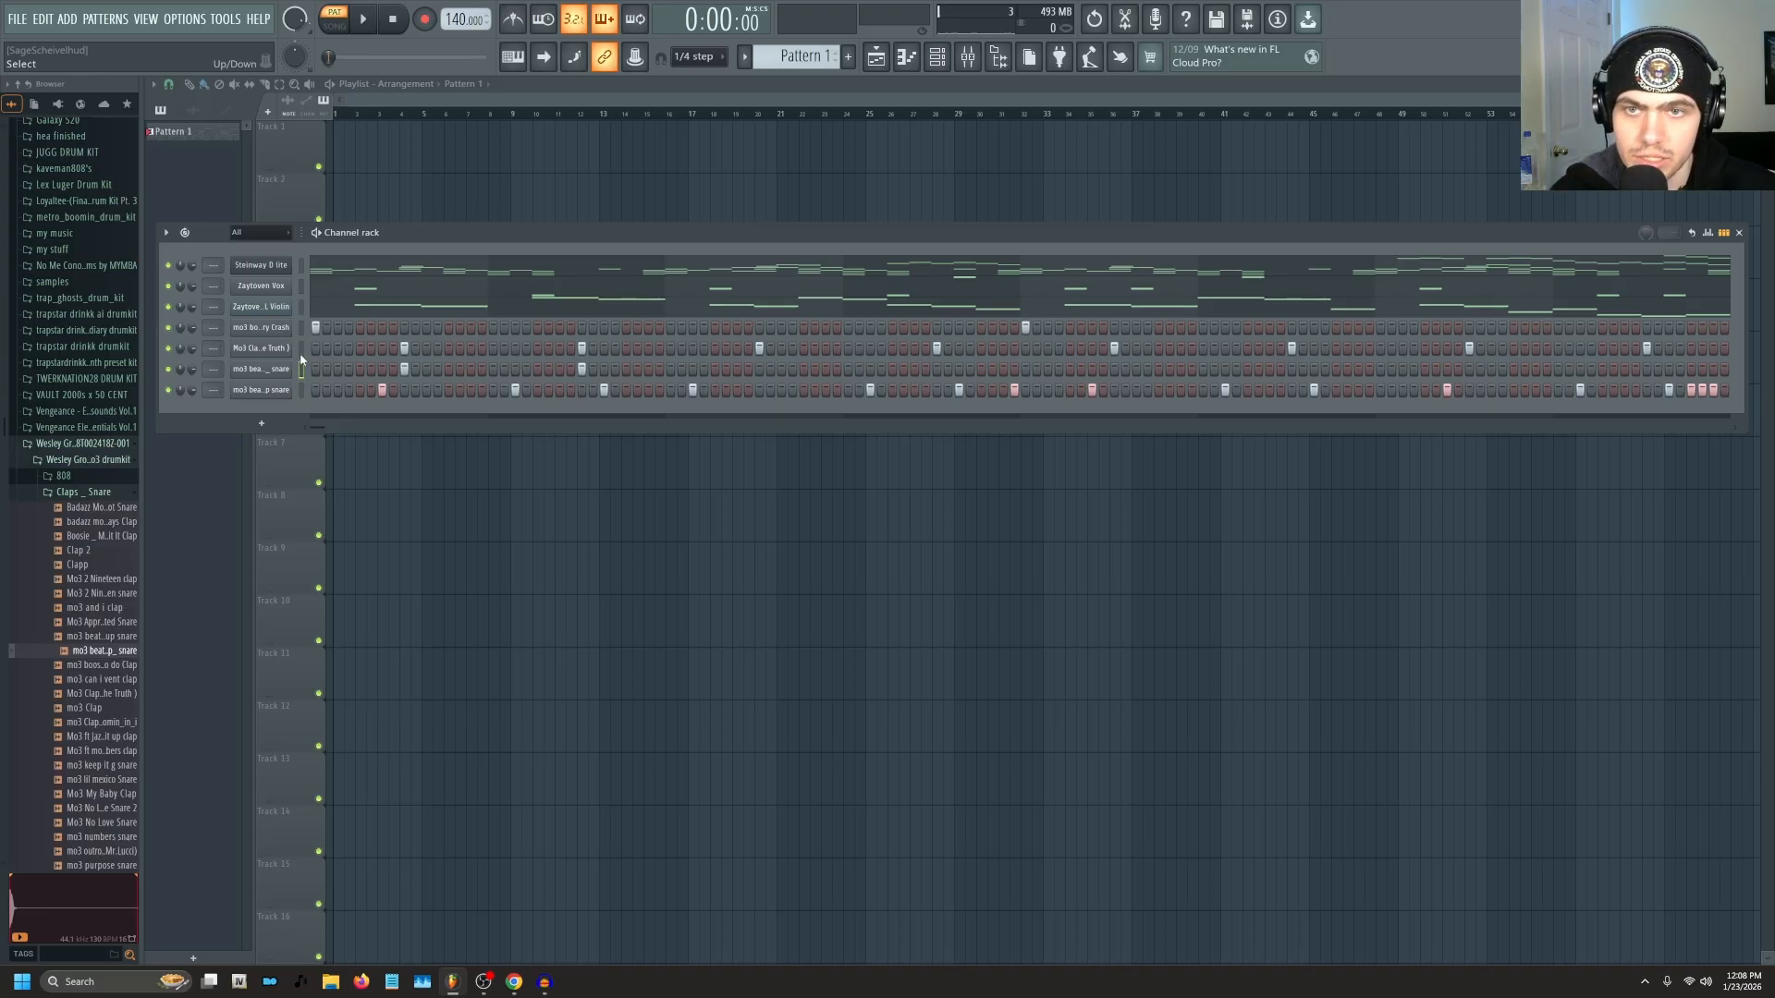
{"action": "key", "text": "Left"}
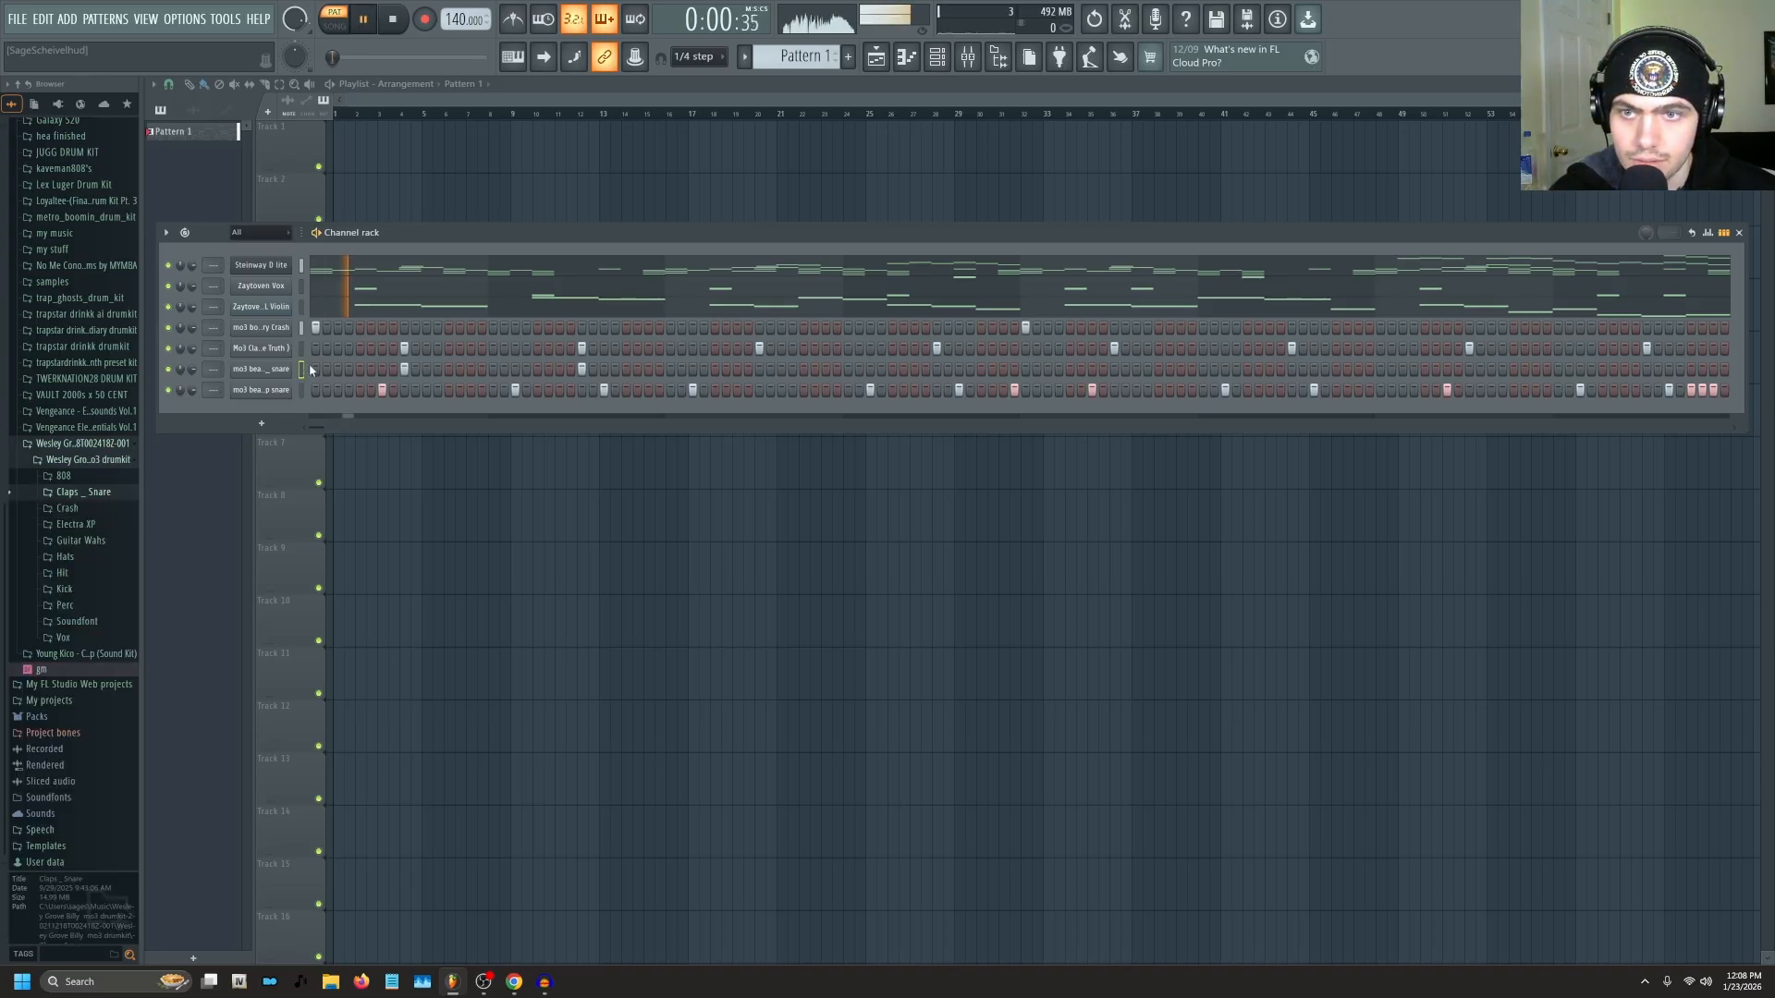
{"action": "left_click", "coordinate": [303, 368]}
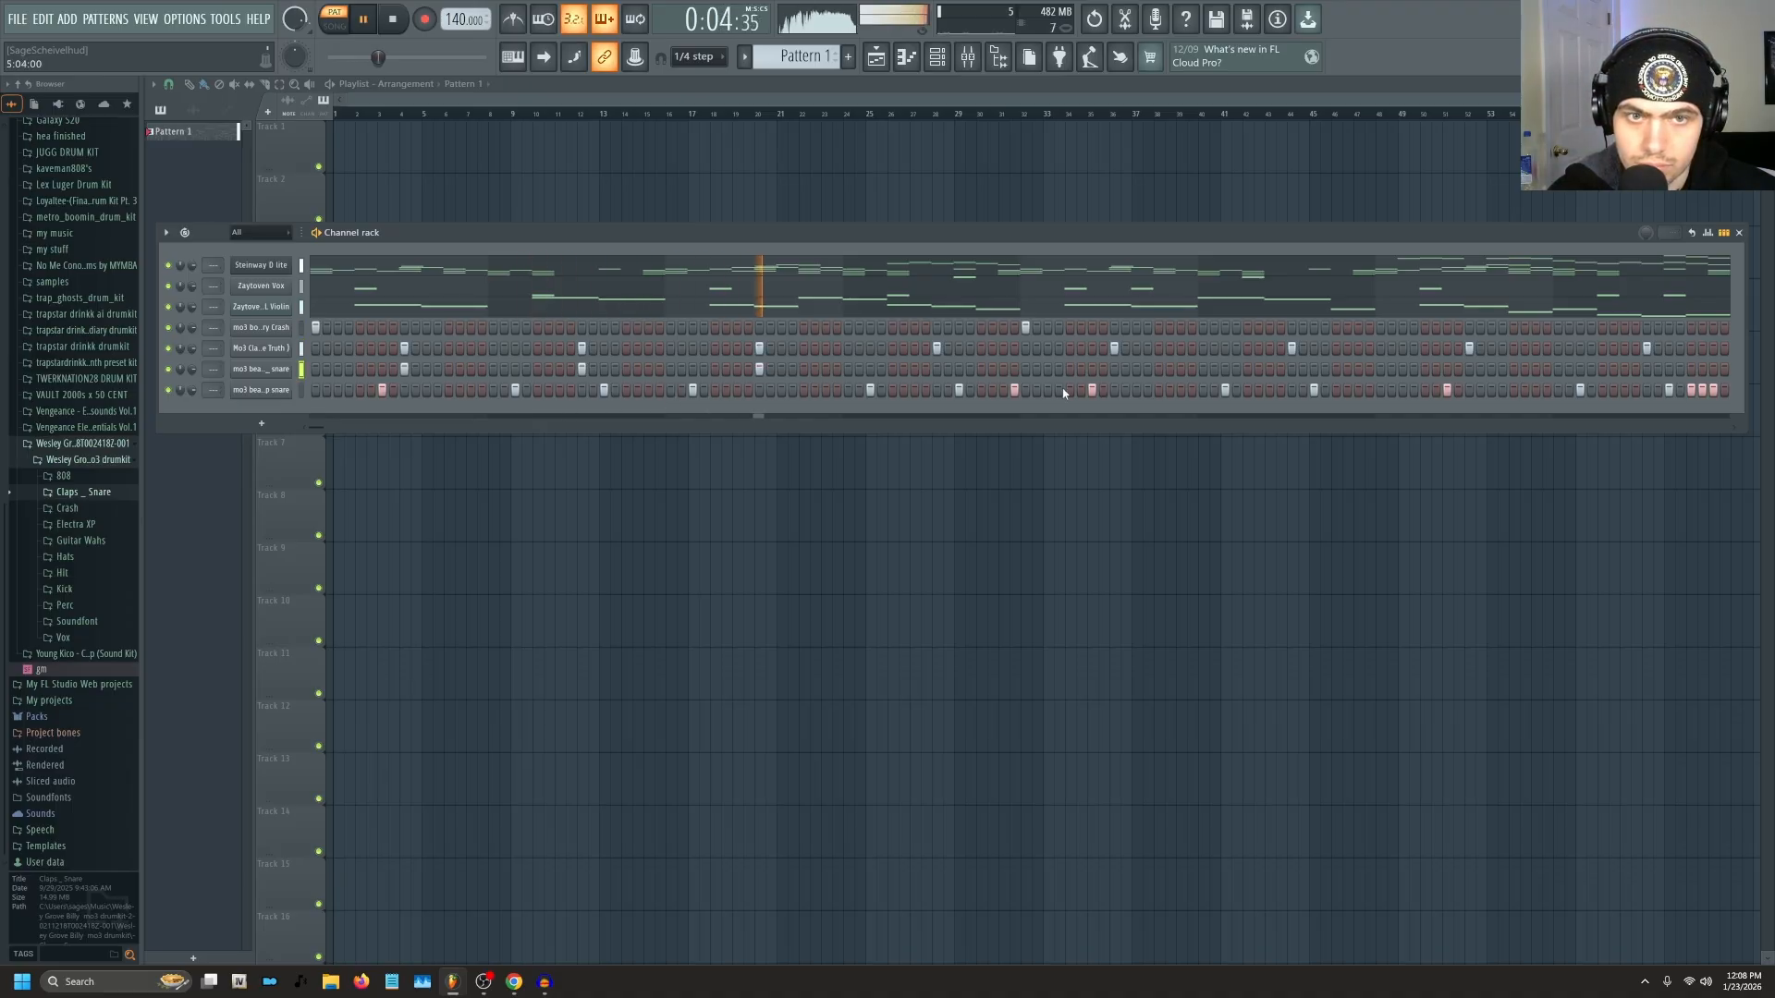
{"action": "left_click", "coordinate": [936, 369]}
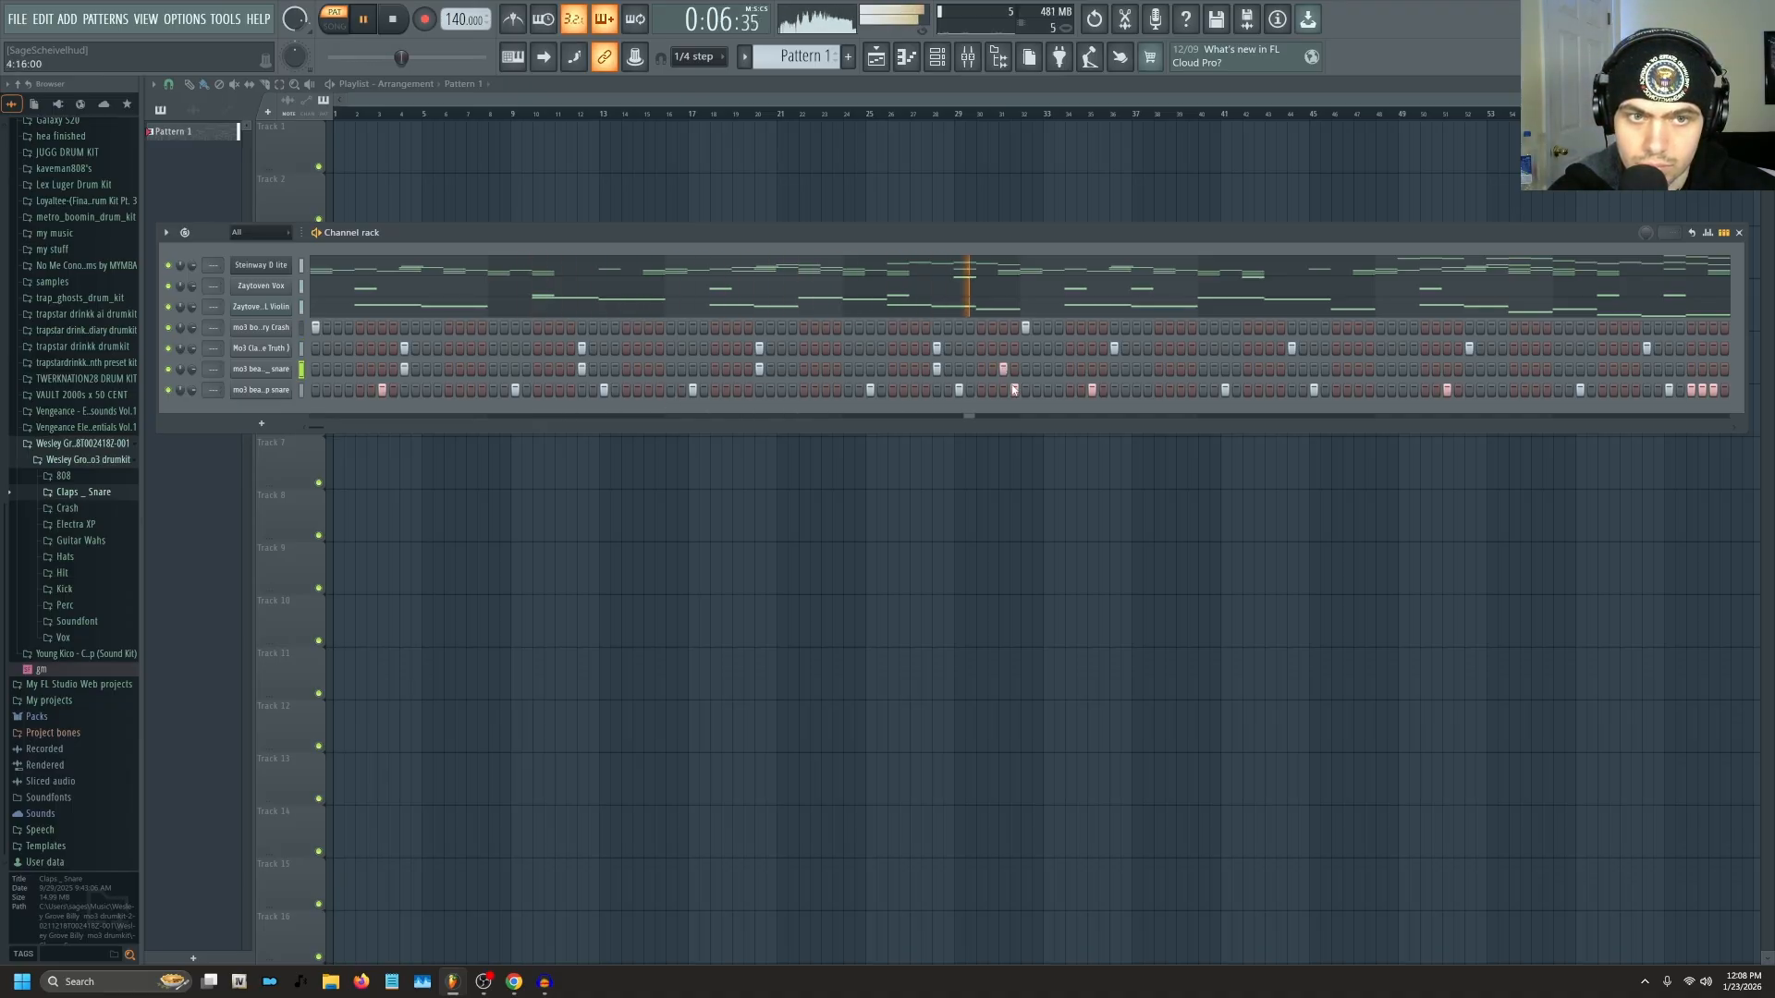
{"action": "left_click", "coordinate": [1004, 390]}
{"action": "left_click", "coordinate": [1114, 369]}
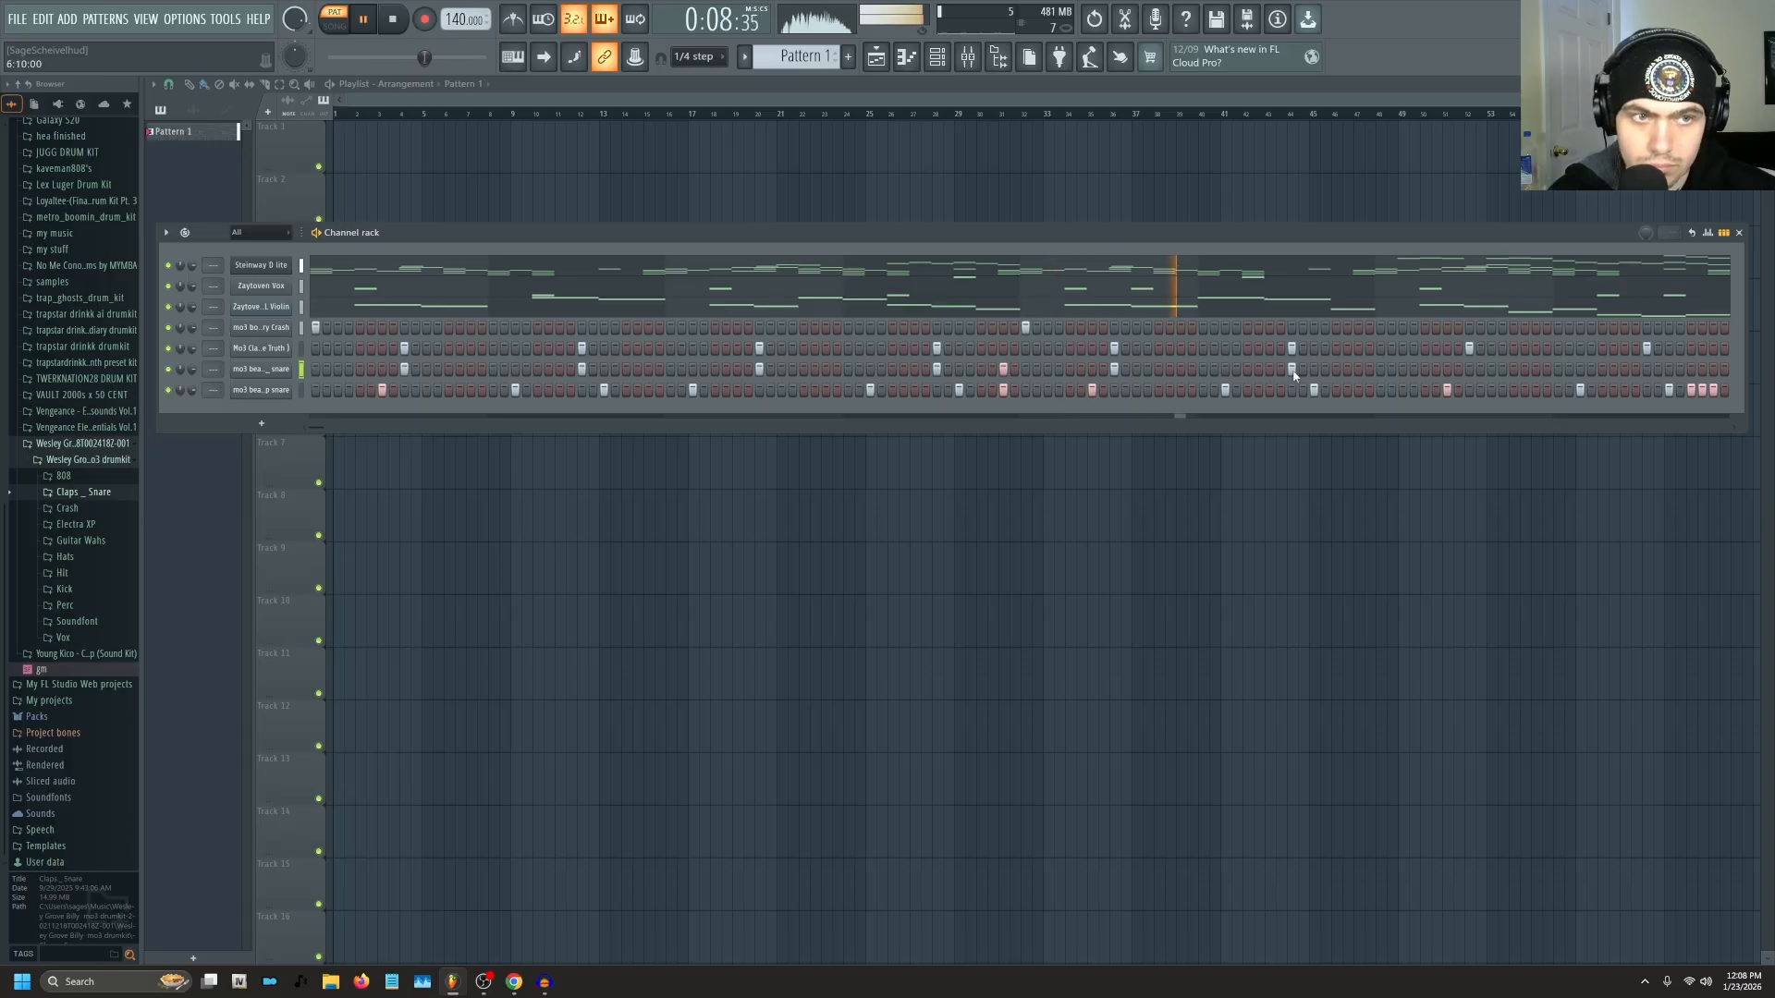
{"action": "left_click", "coordinate": [1292, 369]}
{"action": "left_click", "coordinate": [1458, 369]}
{"action": "right_click", "coordinate": [1458, 370]}
{"action": "left_click", "coordinate": [1469, 370]}
{"action": "left_click", "coordinate": [1580, 370]}
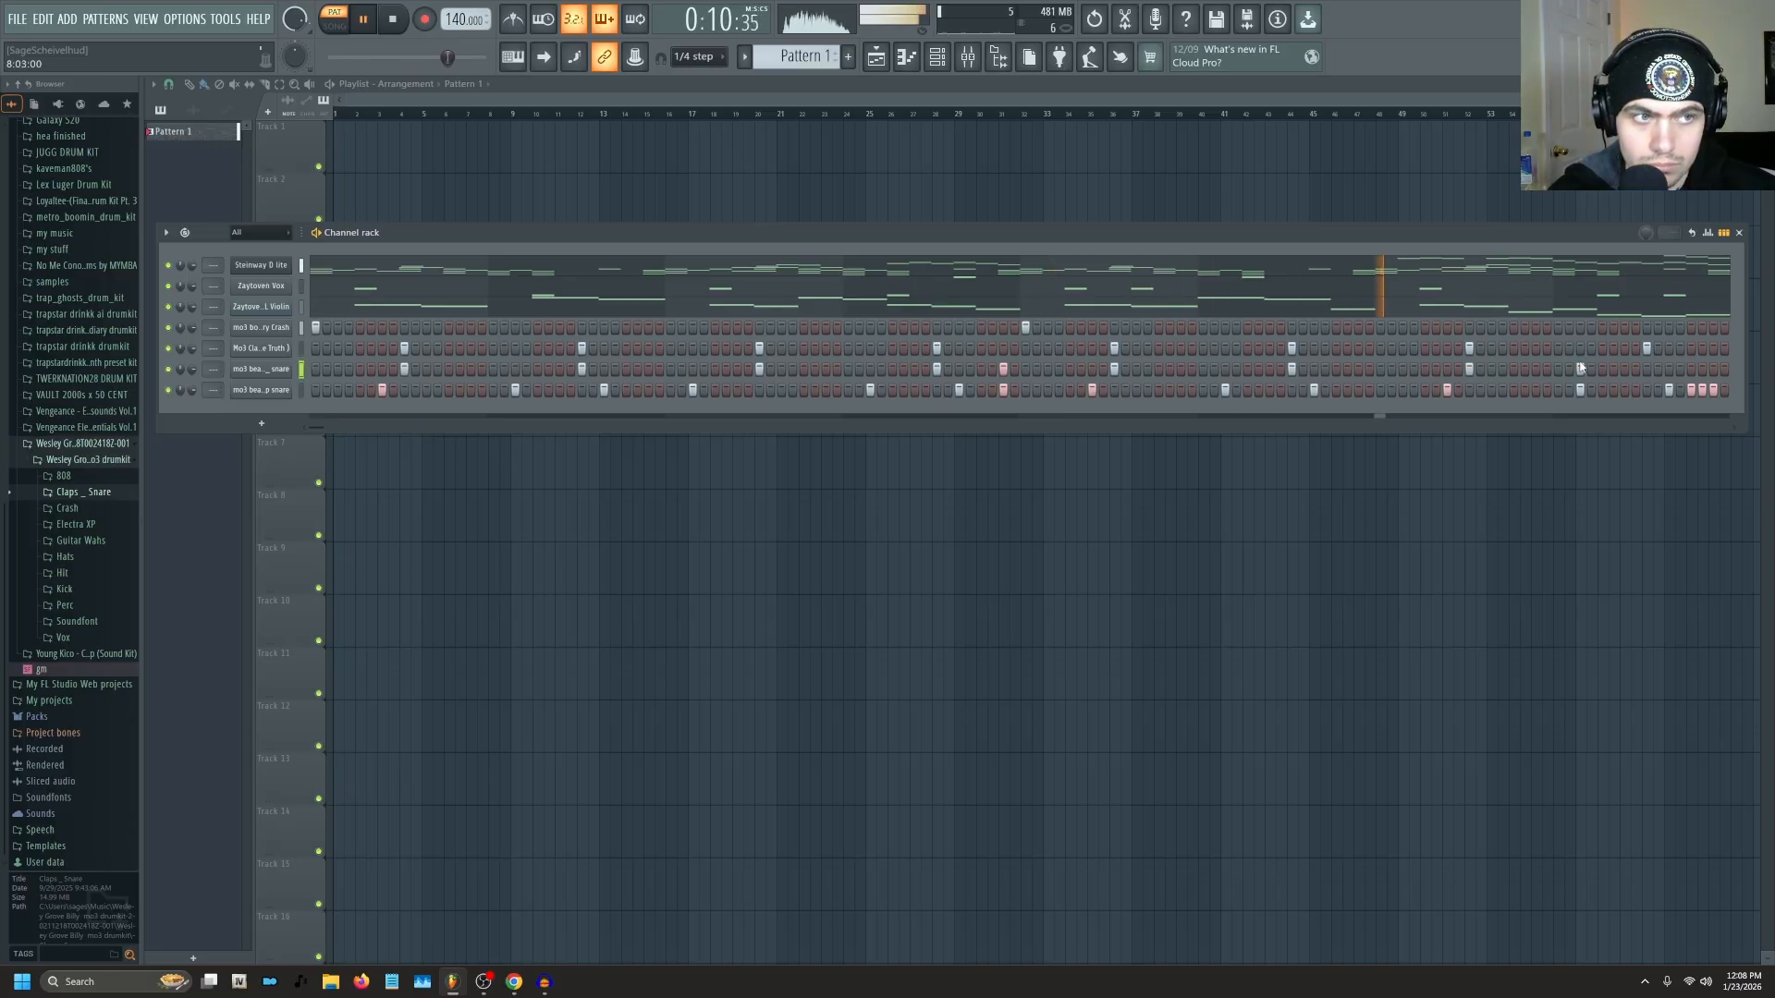
{"action": "left_click", "coordinate": [1646, 370]}
Look through the drumkit's Crash and Hit folders, auditioning the Organ Rolls sample.
{"action": "left_click", "coordinate": [91, 509]}
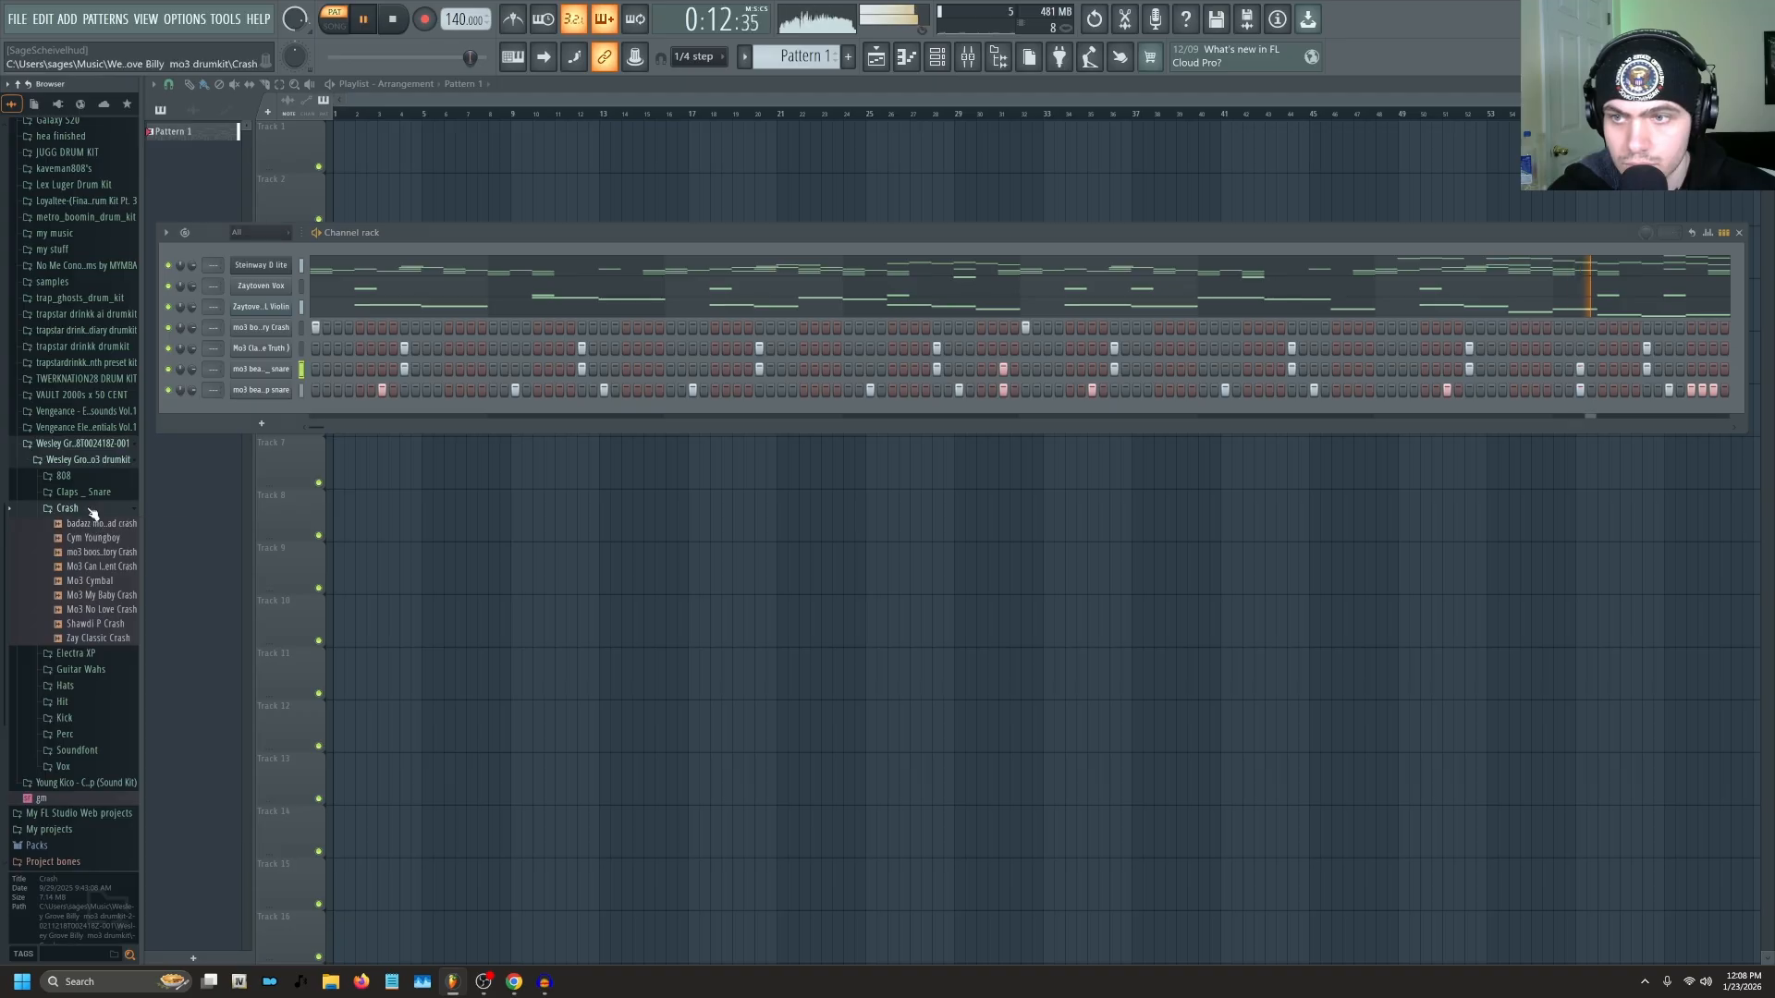
{"action": "left_click", "coordinate": [88, 511]}
{"action": "left_click", "coordinate": [95, 573]}
{"action": "left_click", "coordinate": [88, 645]}
{"action": "left_click", "coordinate": [89, 630]}
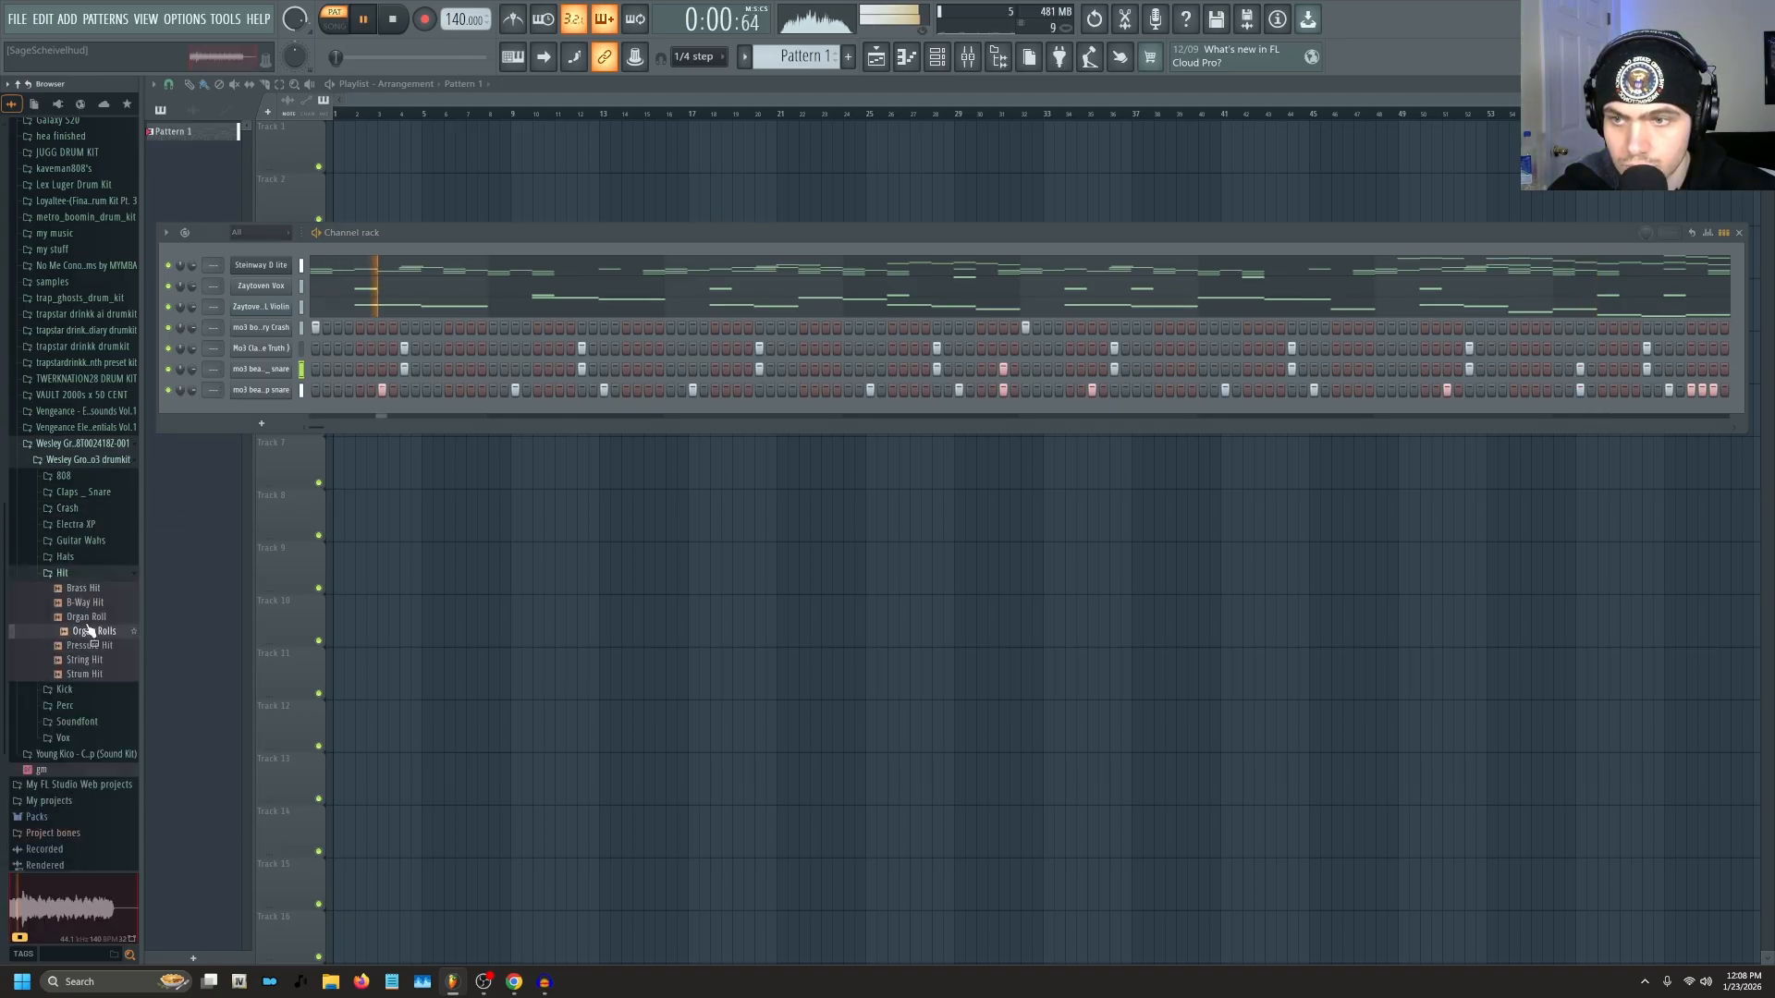
{"action": "key", "text": "space"}
Audition samples in the drumkit's Hats folder and add Hi-Hat YungStov as a new channel.
{"action": "left_click", "coordinate": [88, 573]}
{"action": "left_click", "coordinate": [87, 556]}
{"action": "left_click", "coordinate": [86, 617]}
{"action": "left_click", "coordinate": [87, 658]}
{"action": "left_click", "coordinate": [87, 645]}
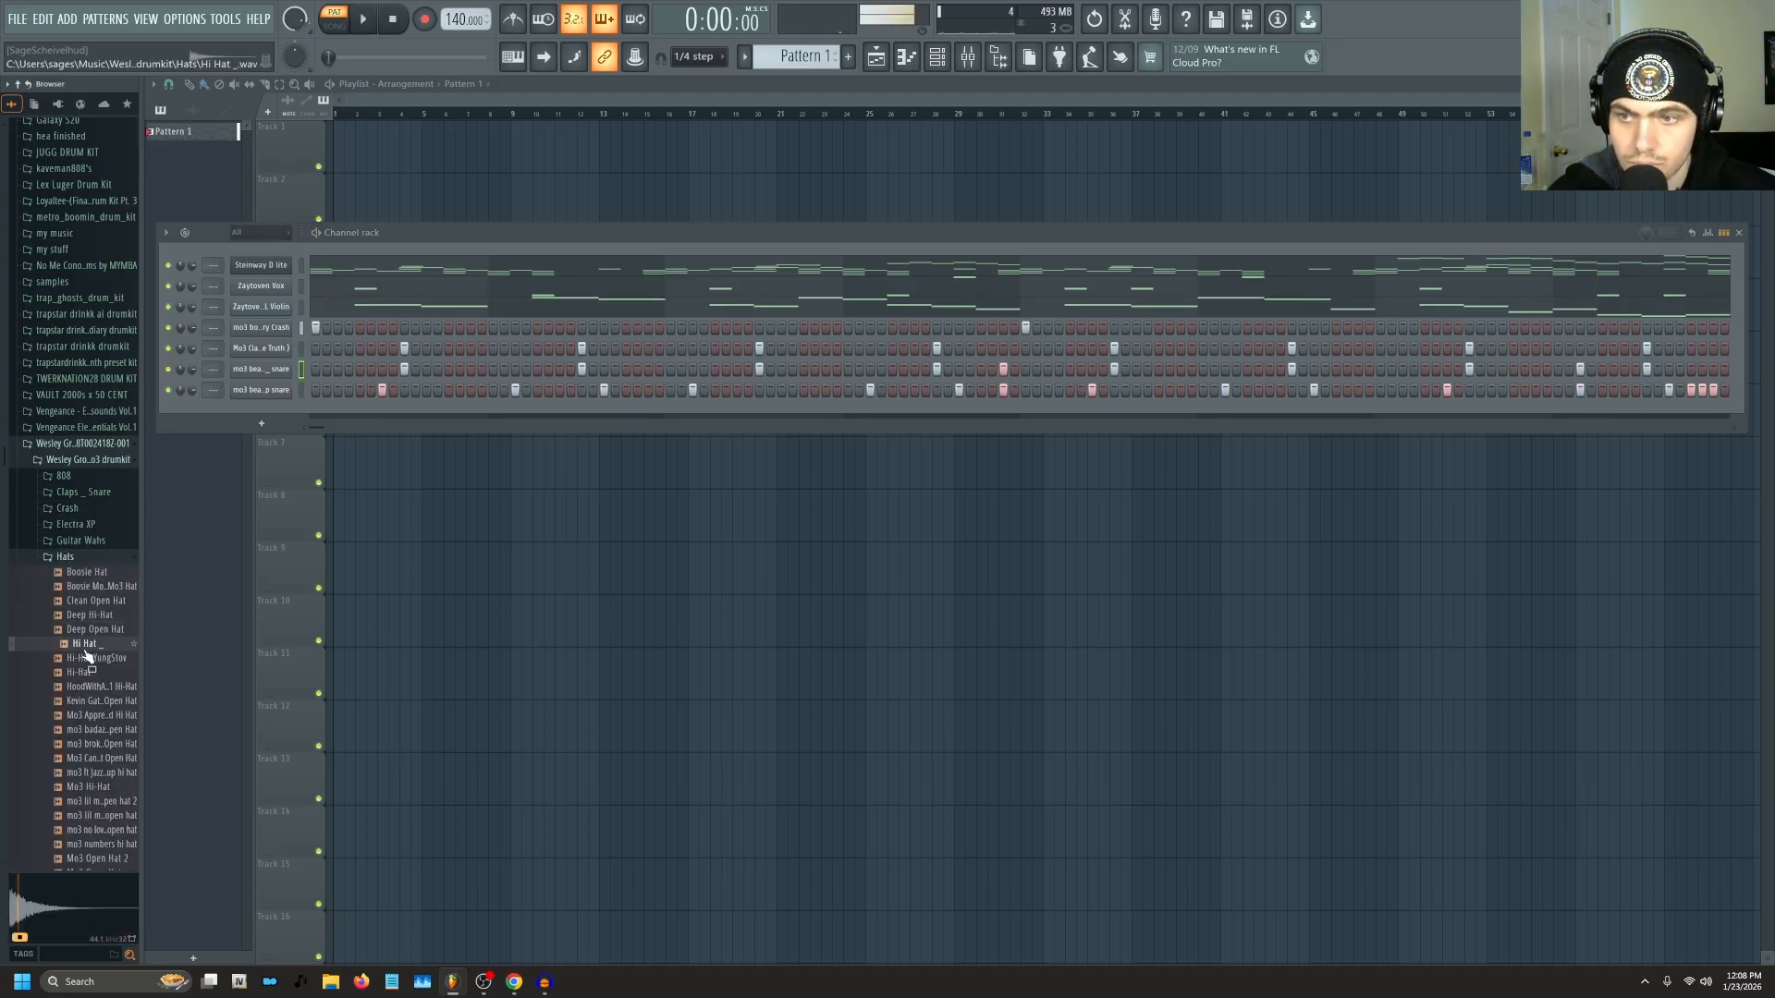
{"action": "left_click_drag", "start_coordinate": [85, 659], "coordinate": [204, 450]}
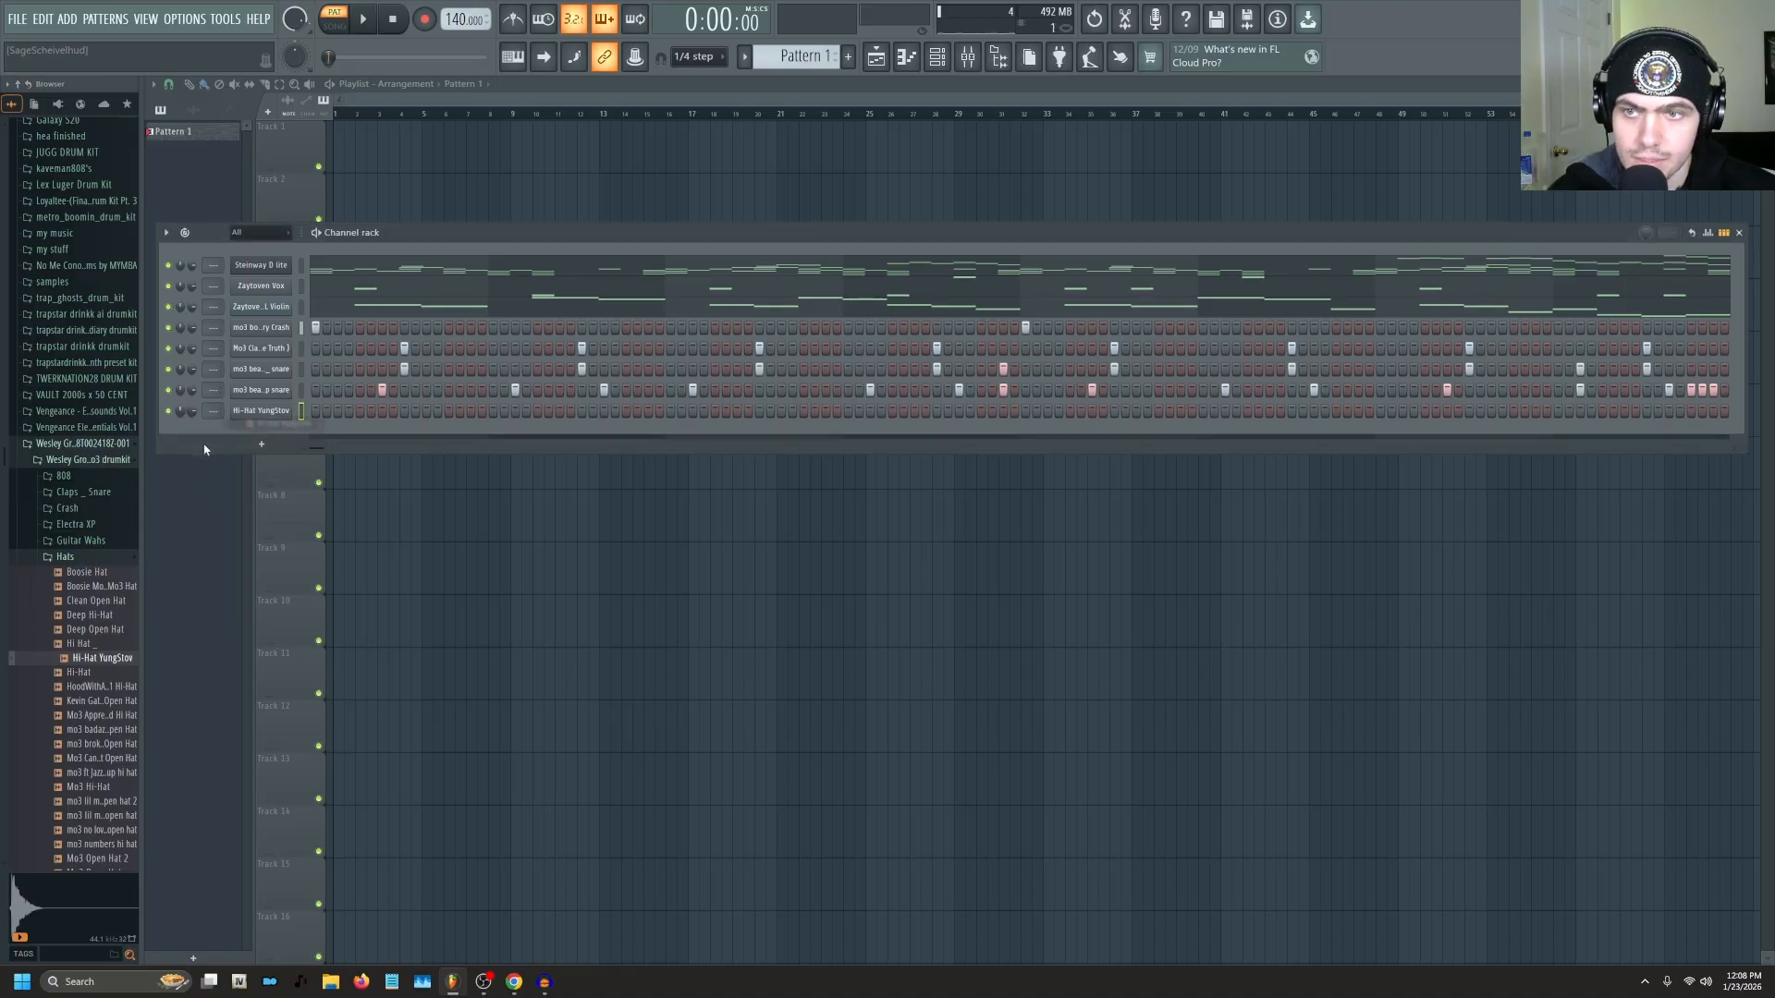
Fill the Hi-Hat YungStov channel on every second step and collapse the Hats folder.
{"action": "right_click", "coordinate": [290, 416]}
{"action": "left_click", "coordinate": [450, 445]}
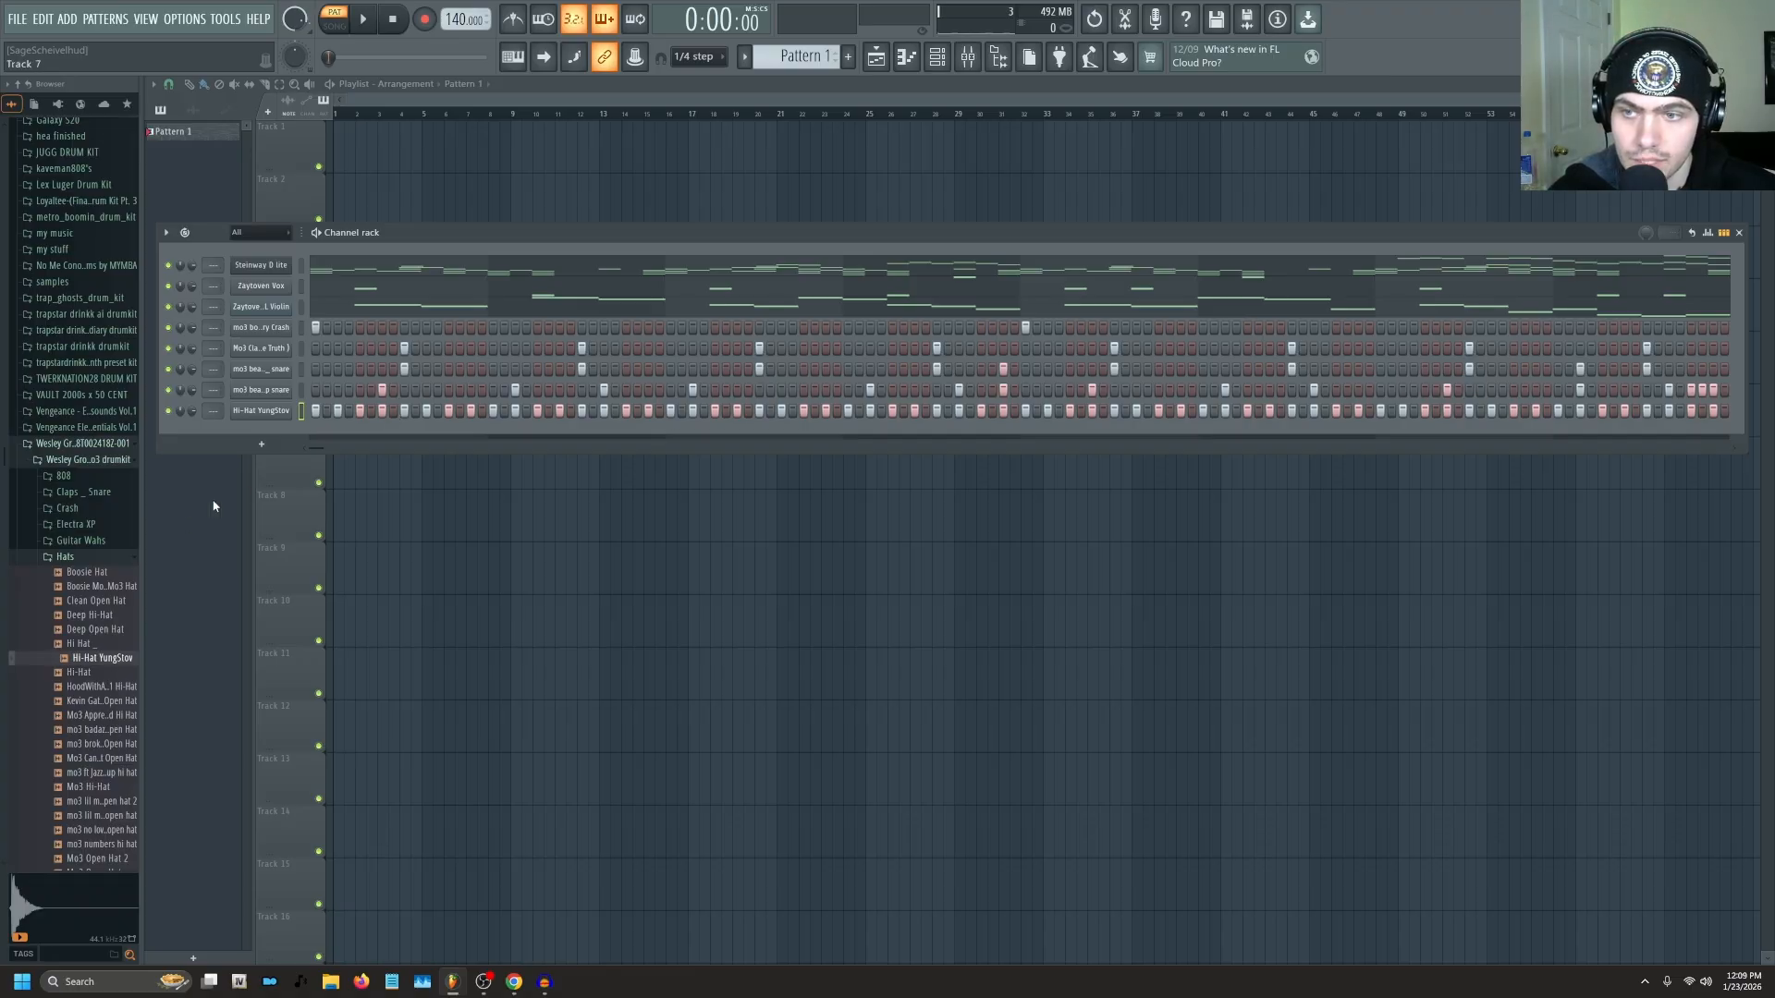
{"action": "left_click", "coordinate": [88, 555]}
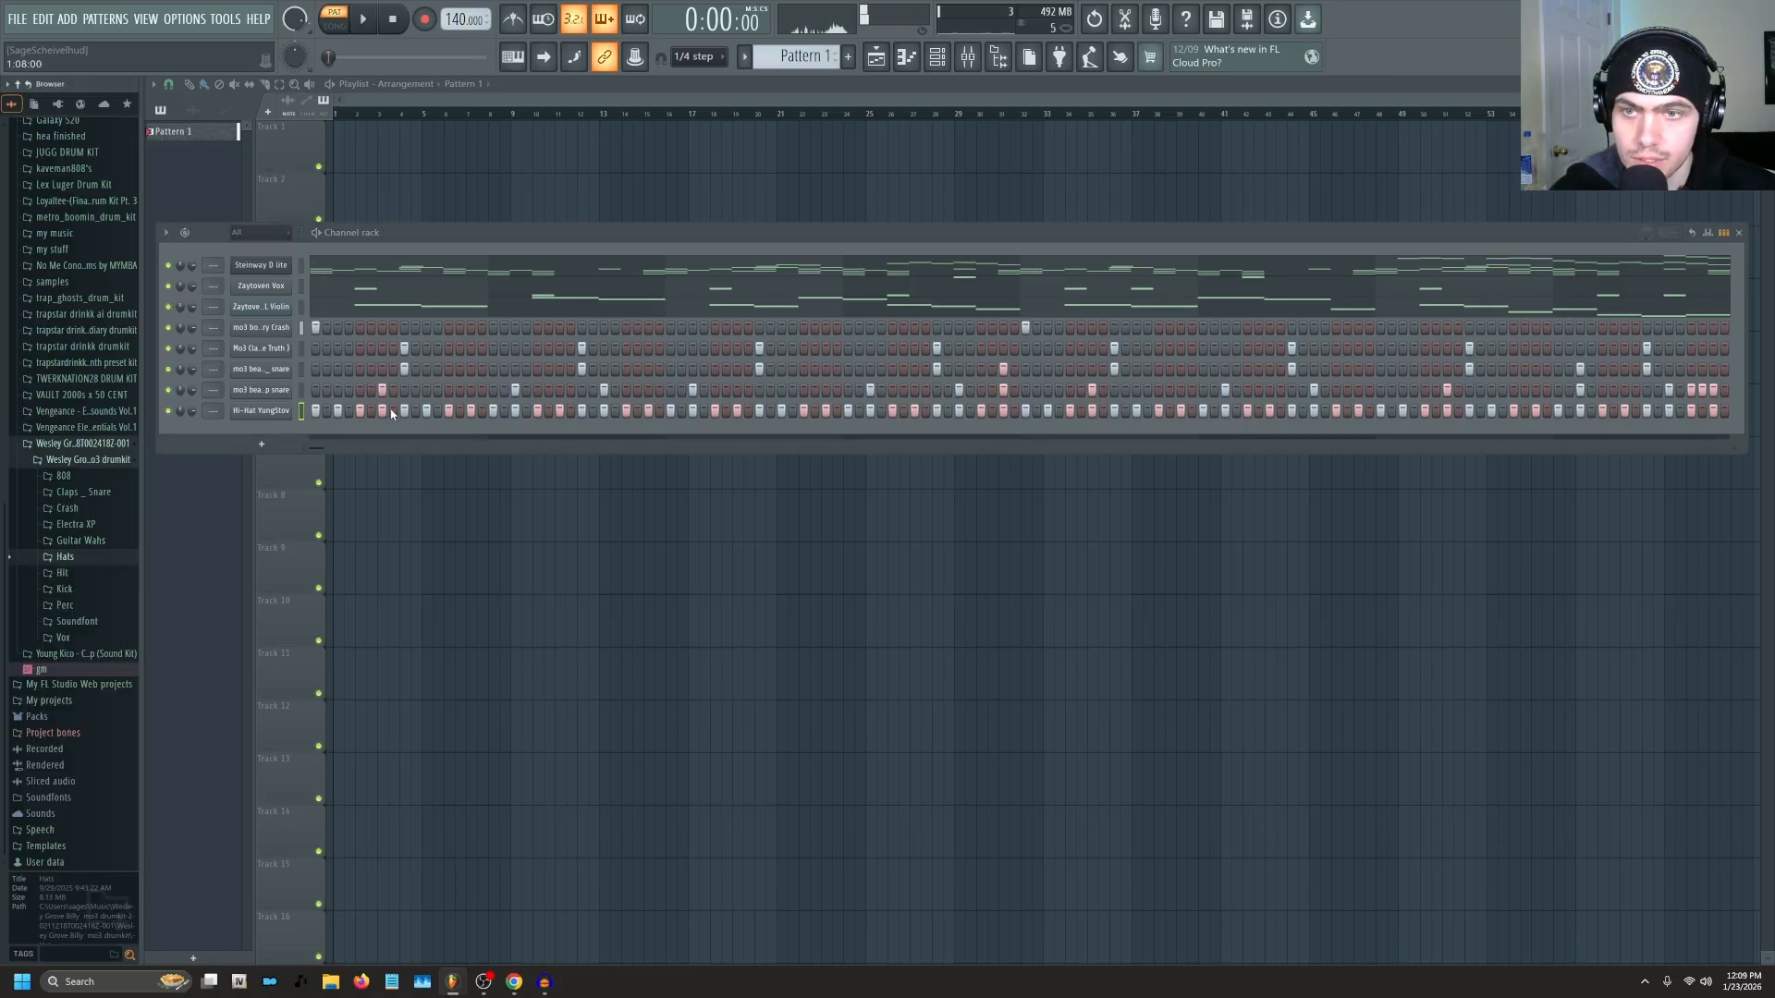
Add extra hi-hat hits between the existing ones to form short rolls across all eight bars while the pattern plays.
{"action": "left_click", "coordinate": [460, 411]}
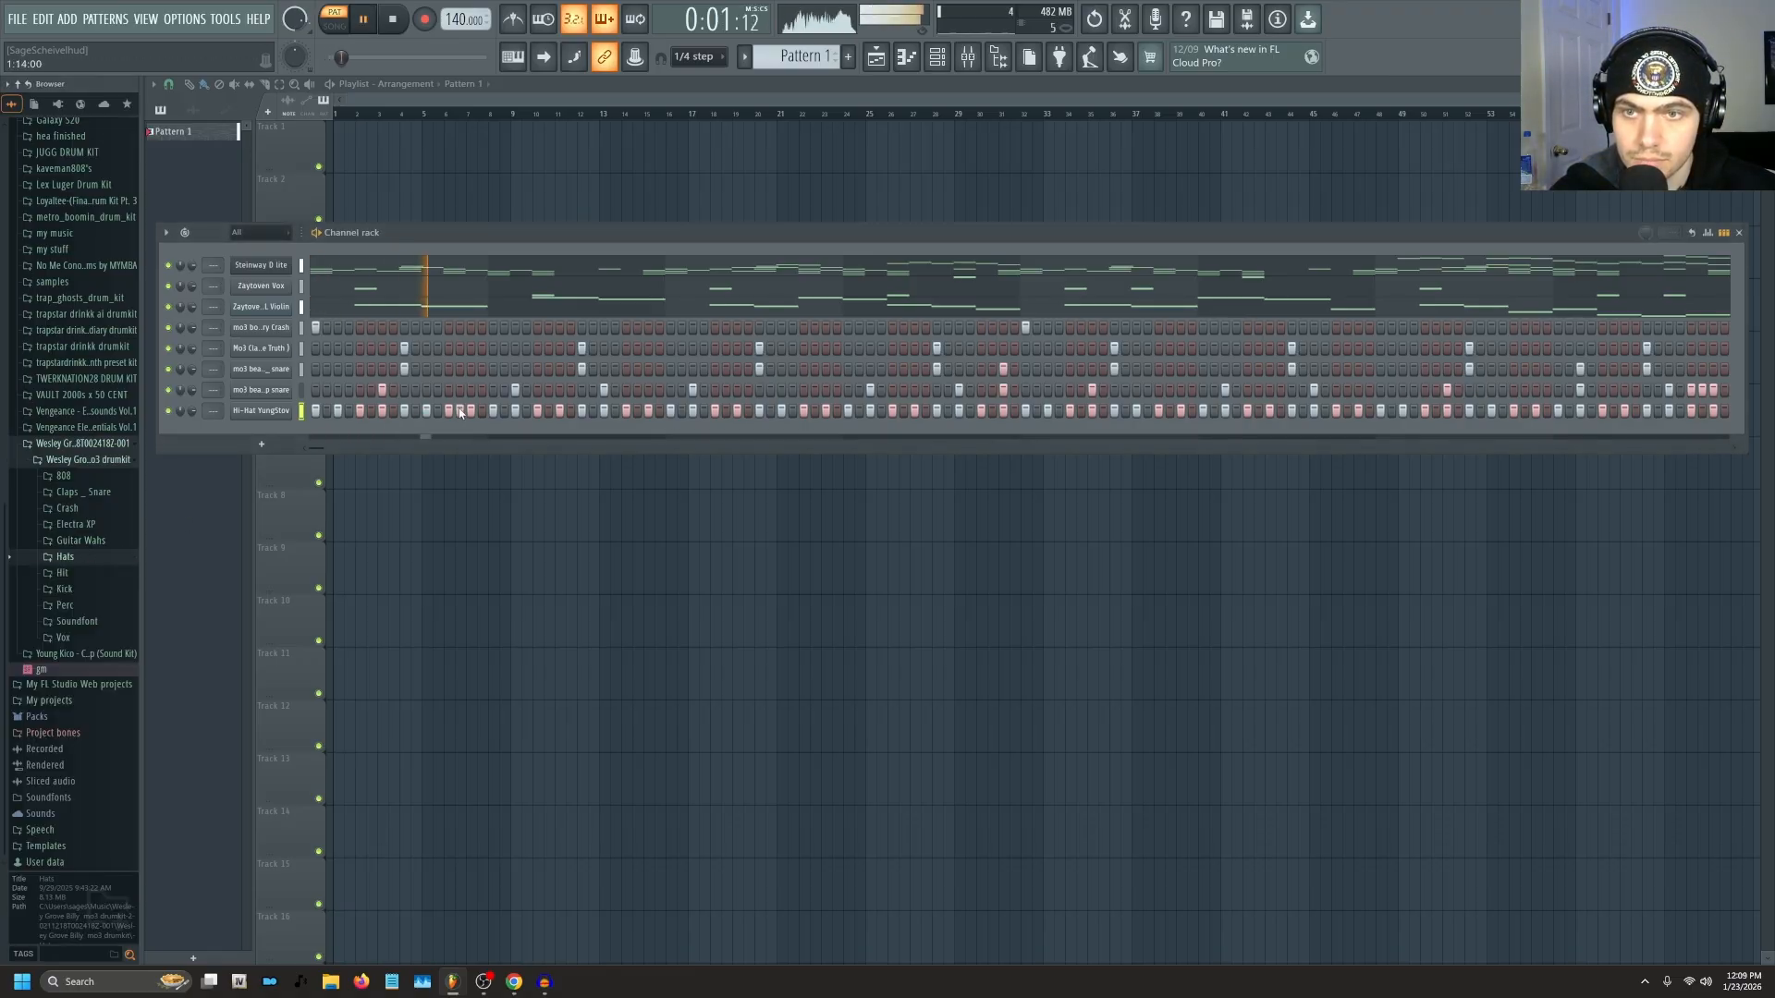
{"action": "left_click", "coordinate": [571, 412]}
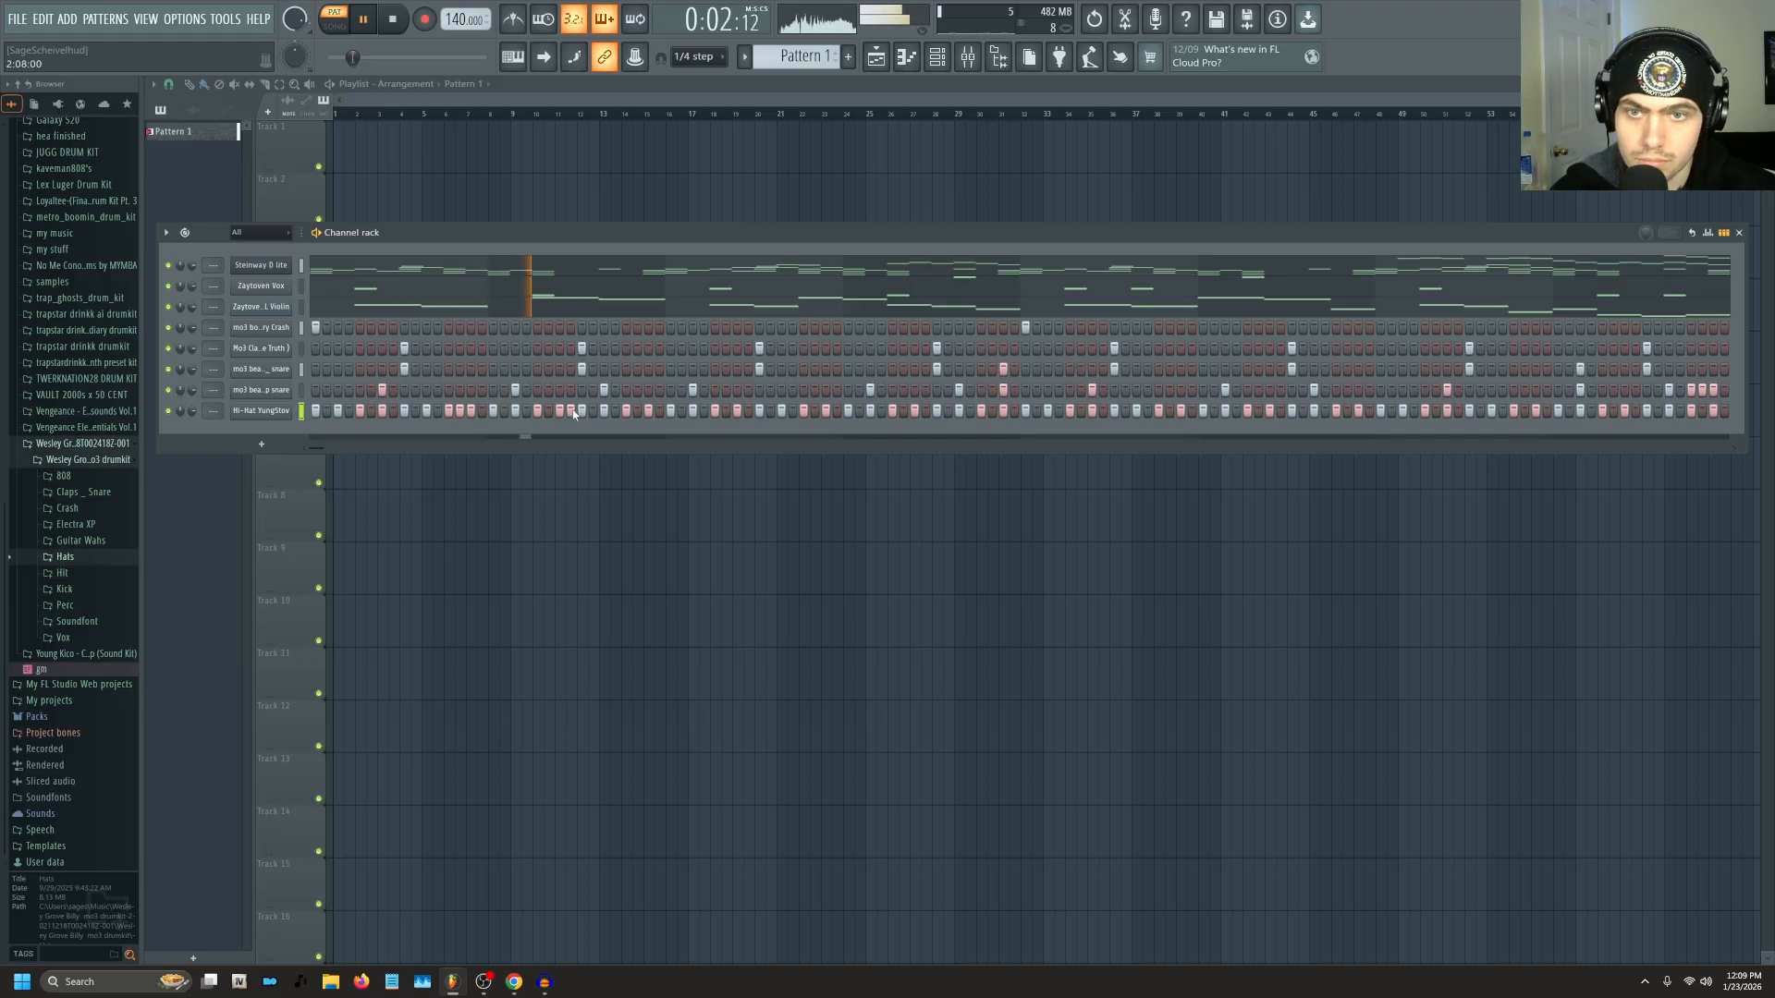
{"action": "left_click", "coordinate": [815, 412]}
{"action": "left_click", "coordinate": [836, 413]}
{"action": "left_click", "coordinate": [926, 412]}
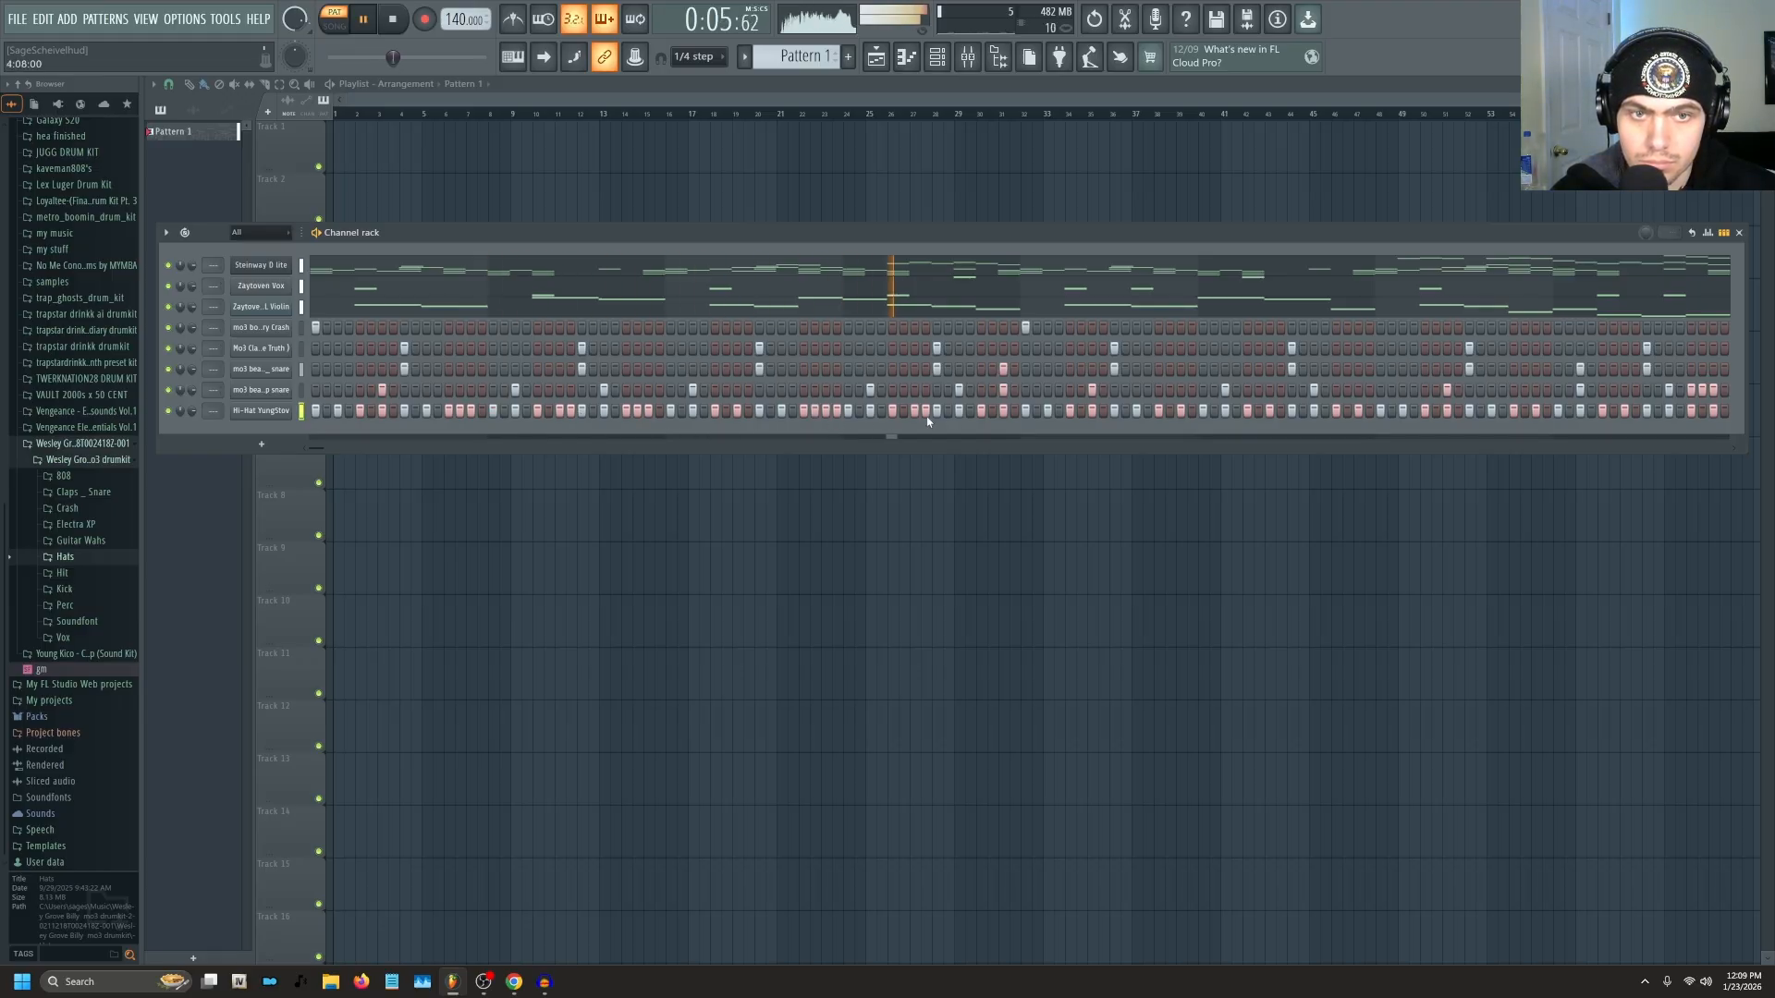
{"action": "left_click", "coordinate": [993, 413]}
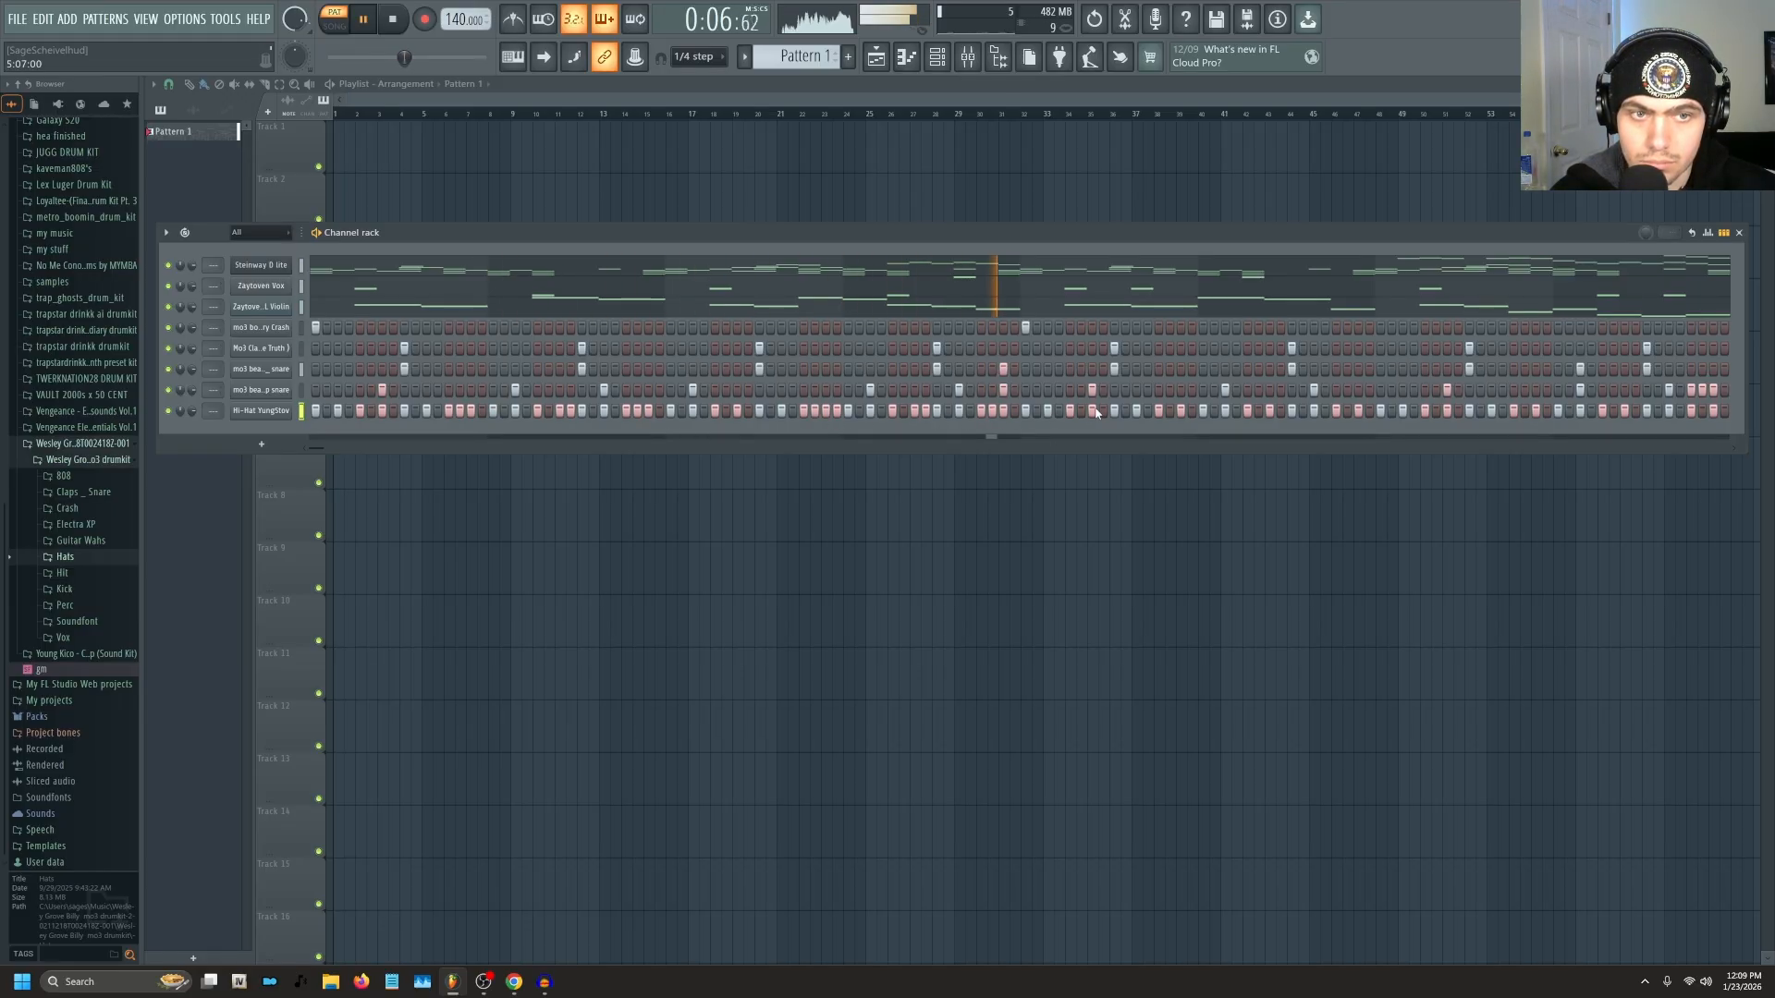
{"action": "left_click", "coordinate": [1171, 413]}
{"action": "left_click", "coordinate": [1282, 412]}
{"action": "left_click", "coordinate": [1349, 412]}
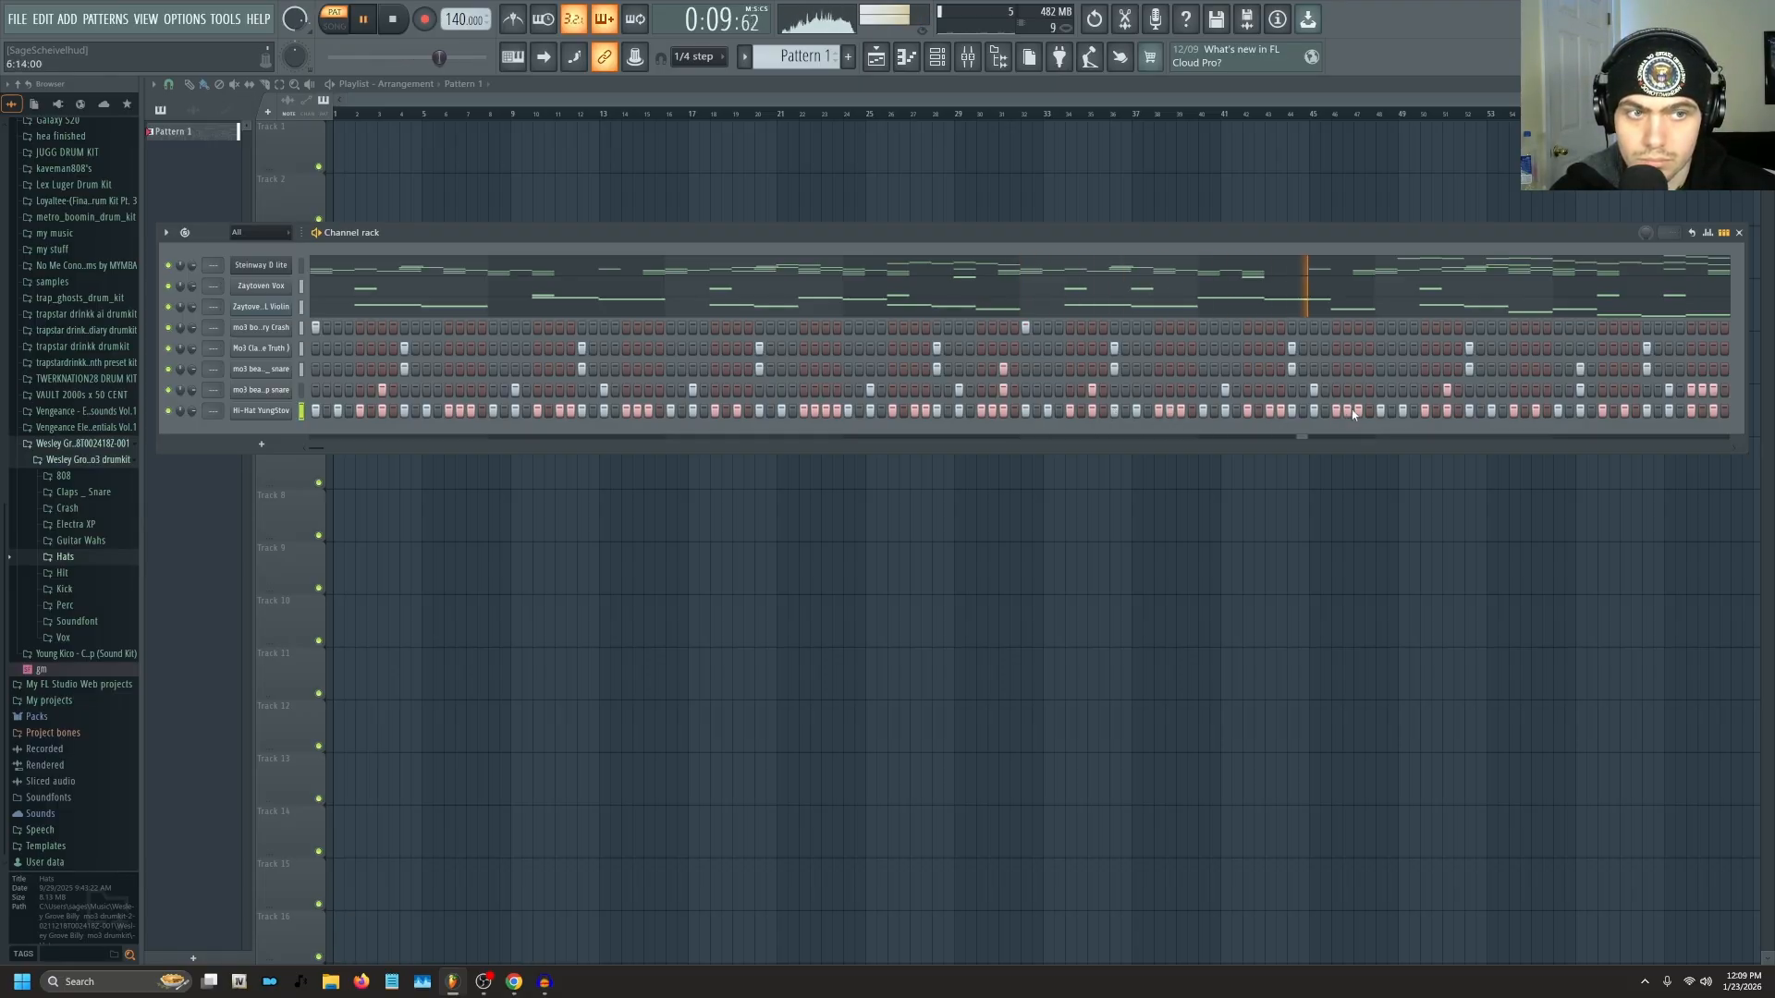
{"action": "left_click", "coordinate": [1524, 412]}
{"action": "left_click", "coordinate": [1547, 412]}
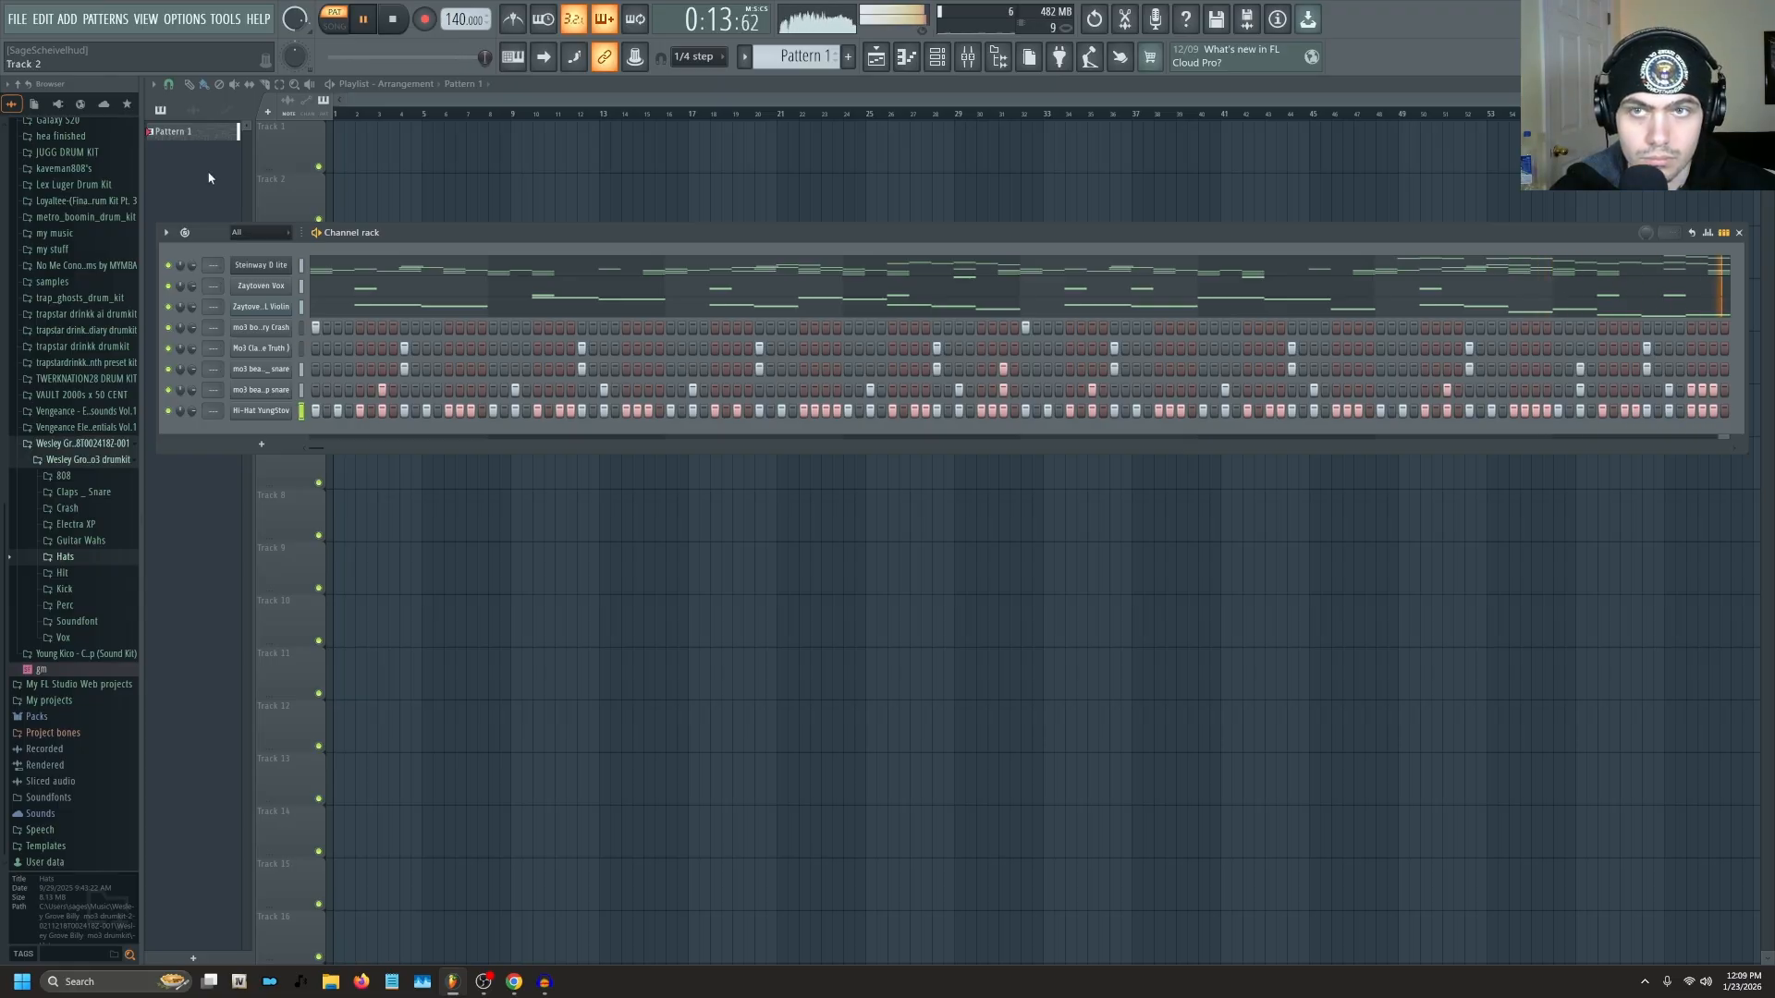
{"action": "key", "text": "space"}
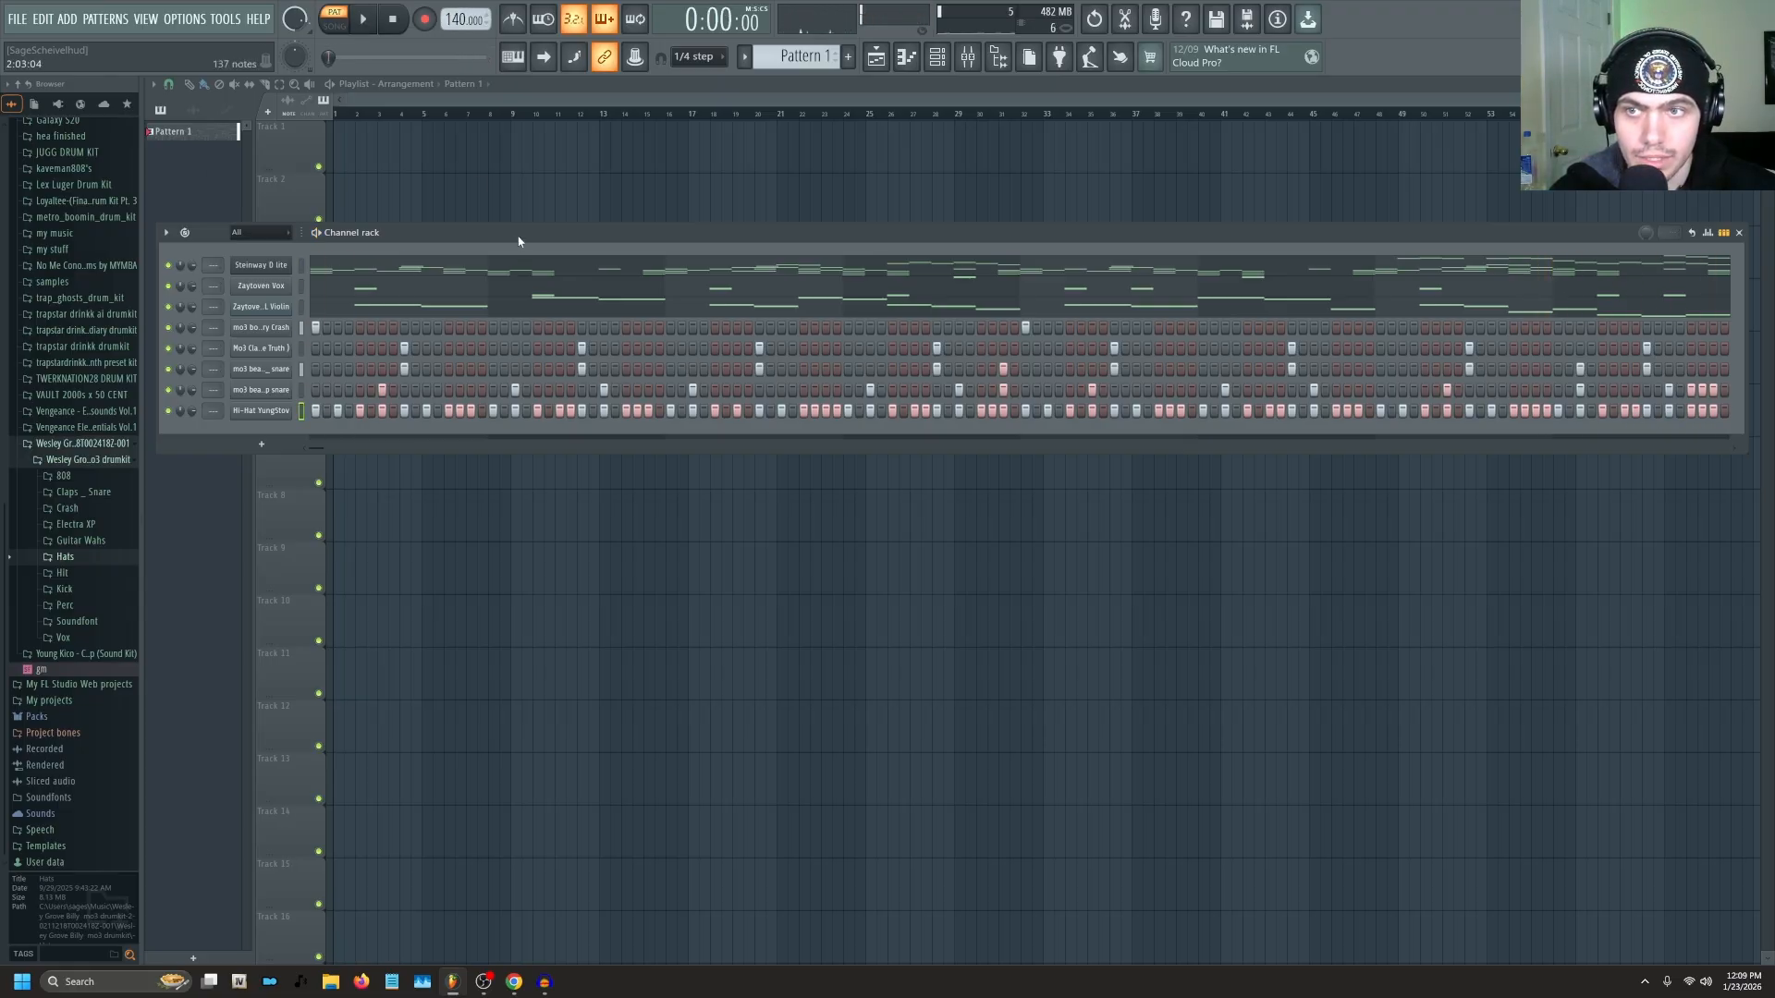
Raise the project tempo to 145 BPM and play the pattern back.
{"action": "left_click_drag", "start_coordinate": [518, 237], "coordinate": [516, 247]}
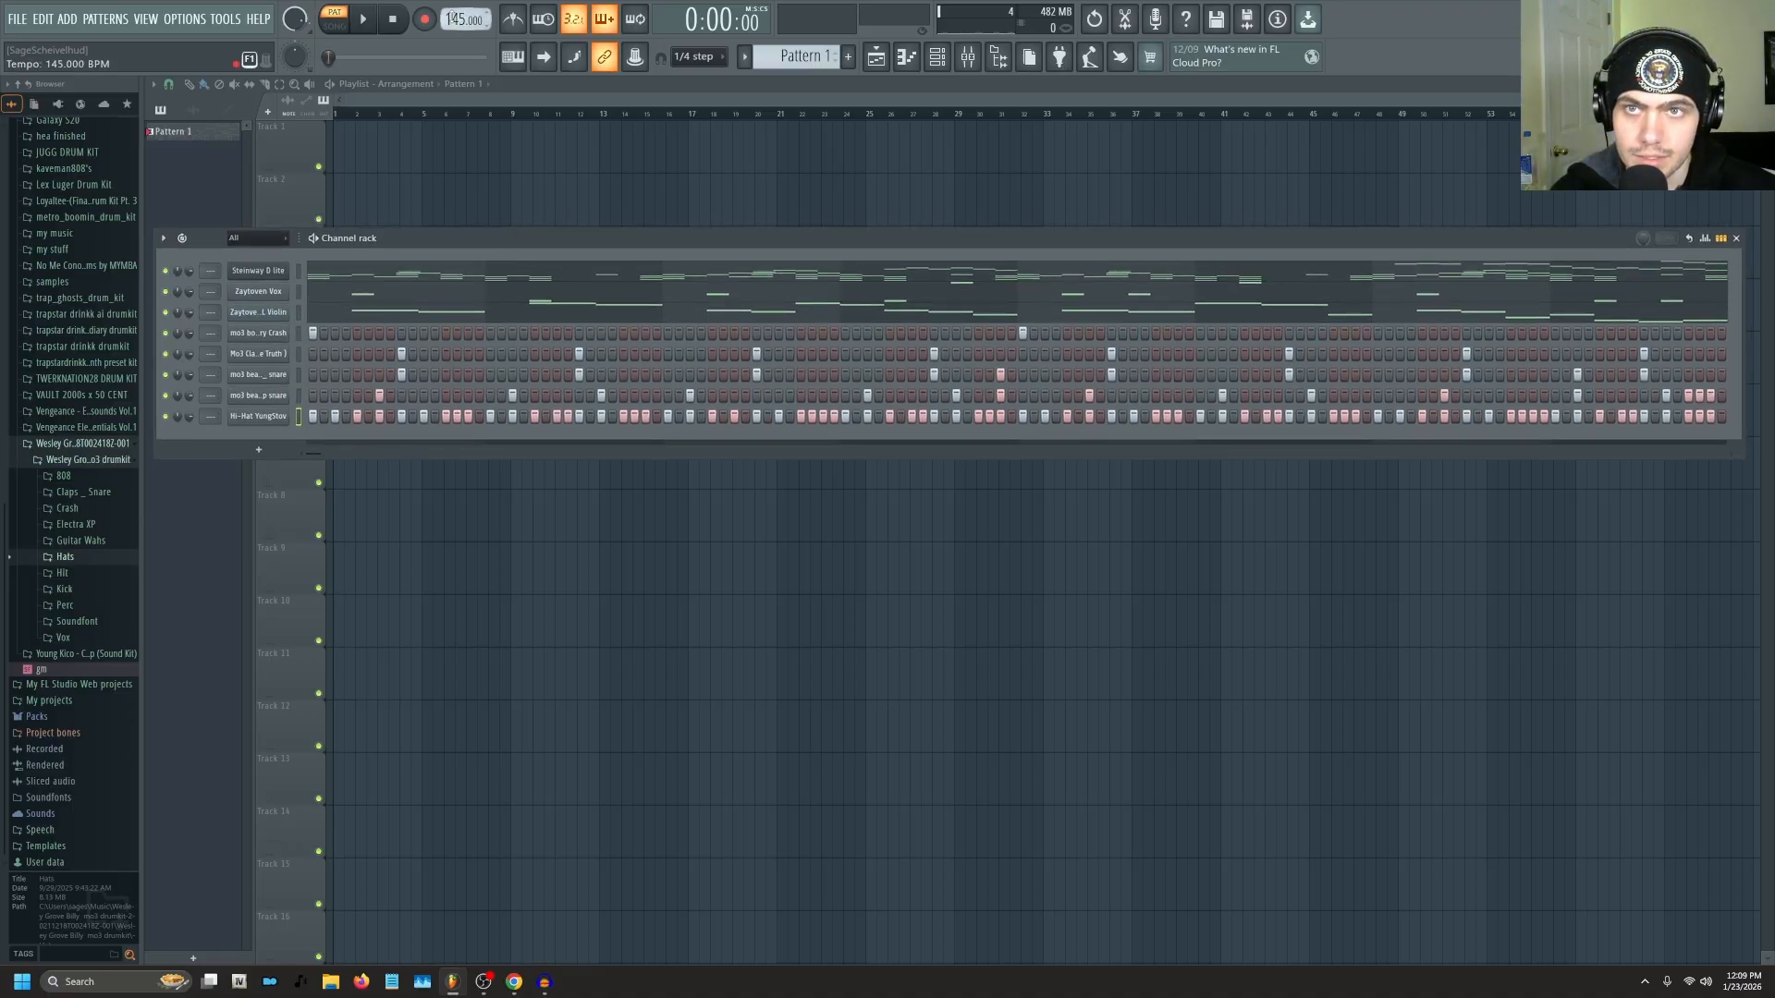
{"action": "key", "text": "space"}
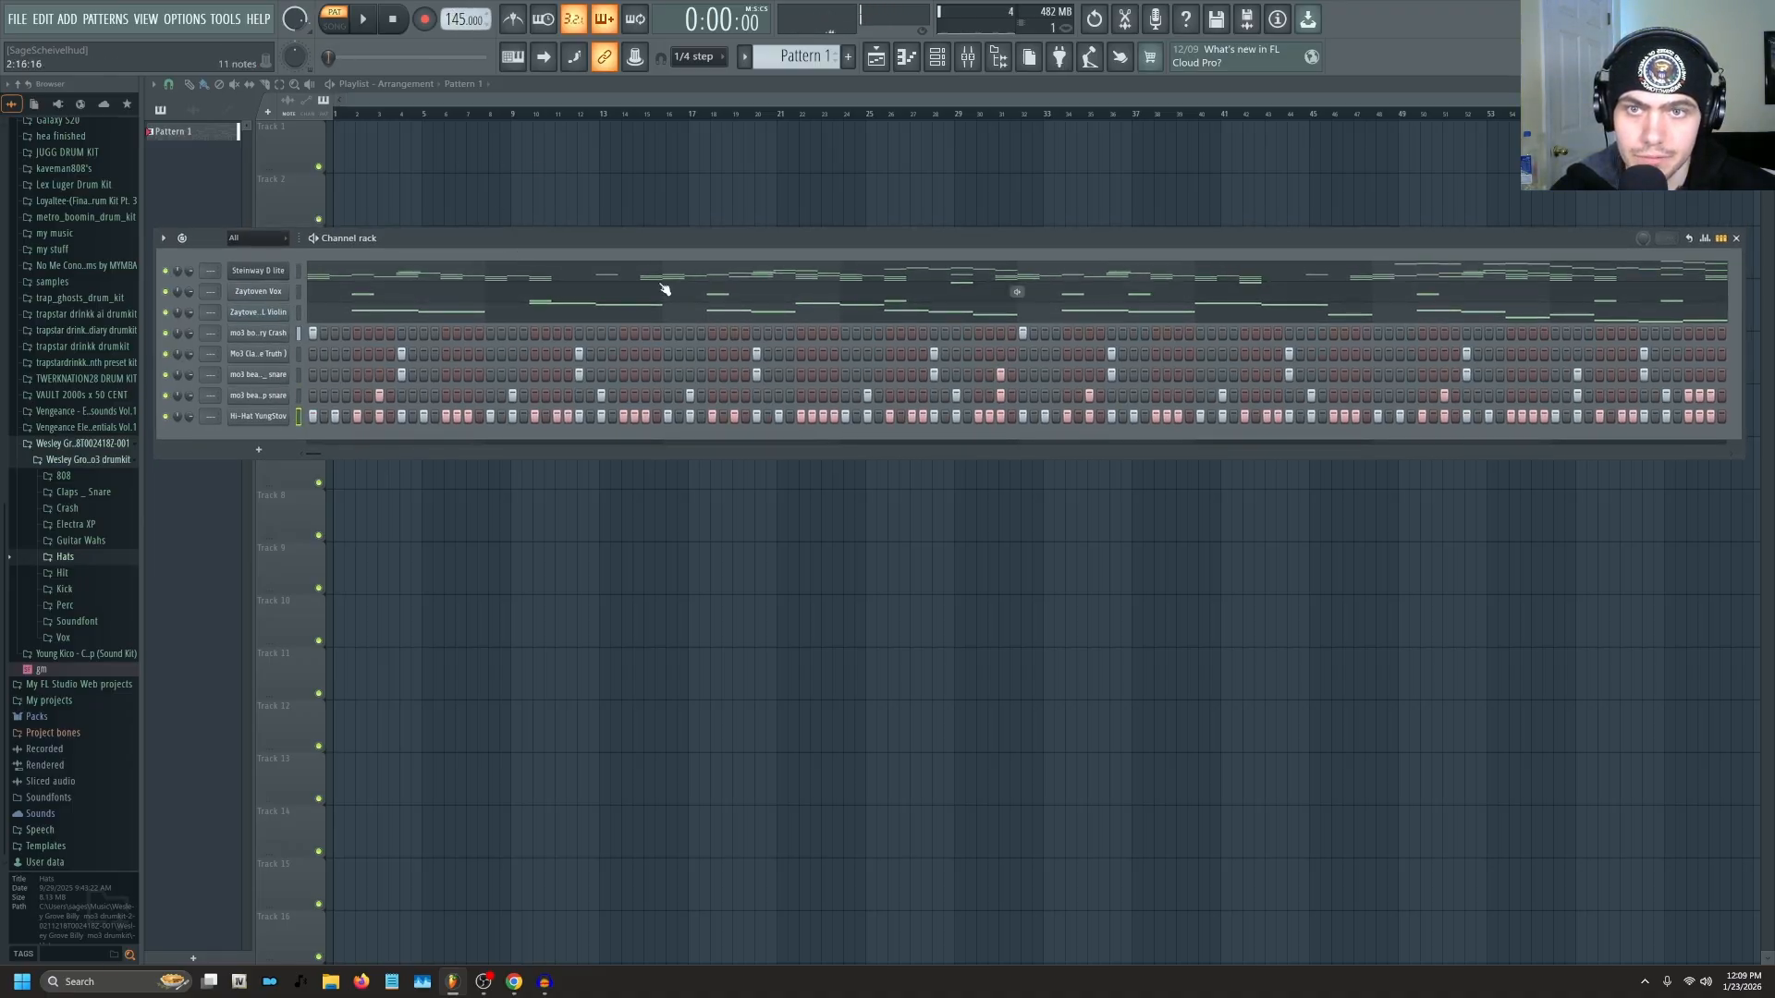
{"action": "left_click_drag", "start_coordinate": [647, 240], "coordinate": [646, 256]}
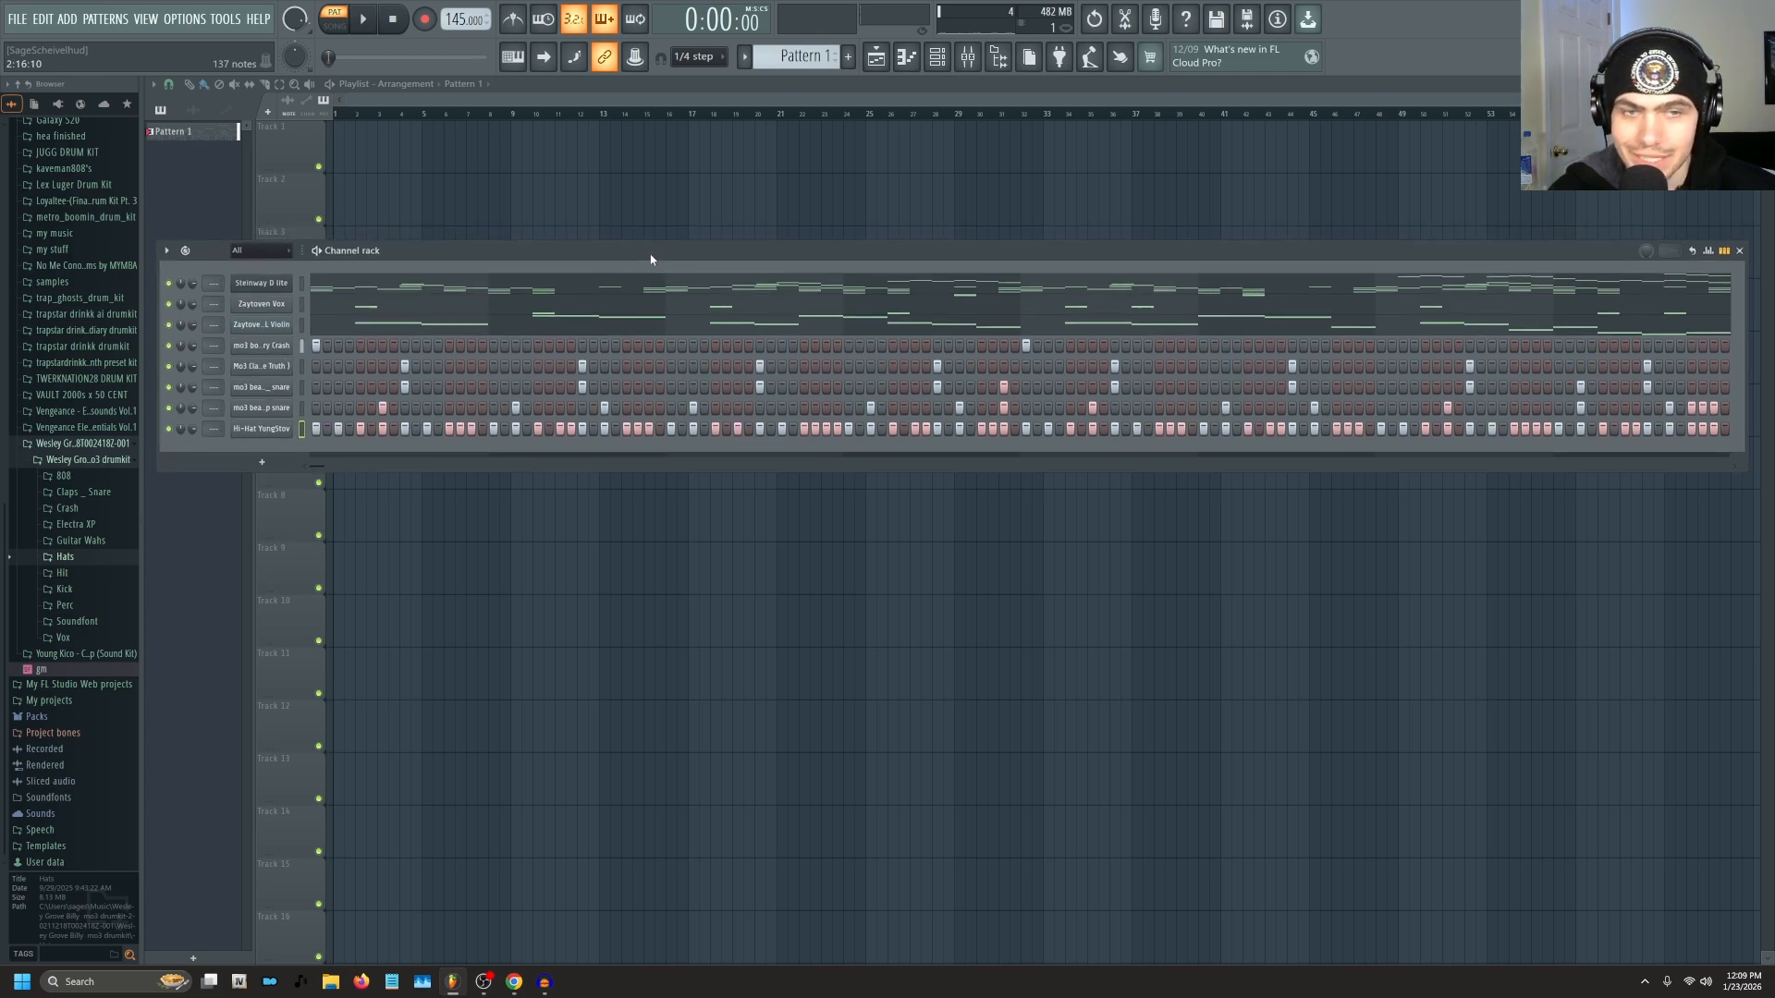
{"action": "key", "text": "space"}
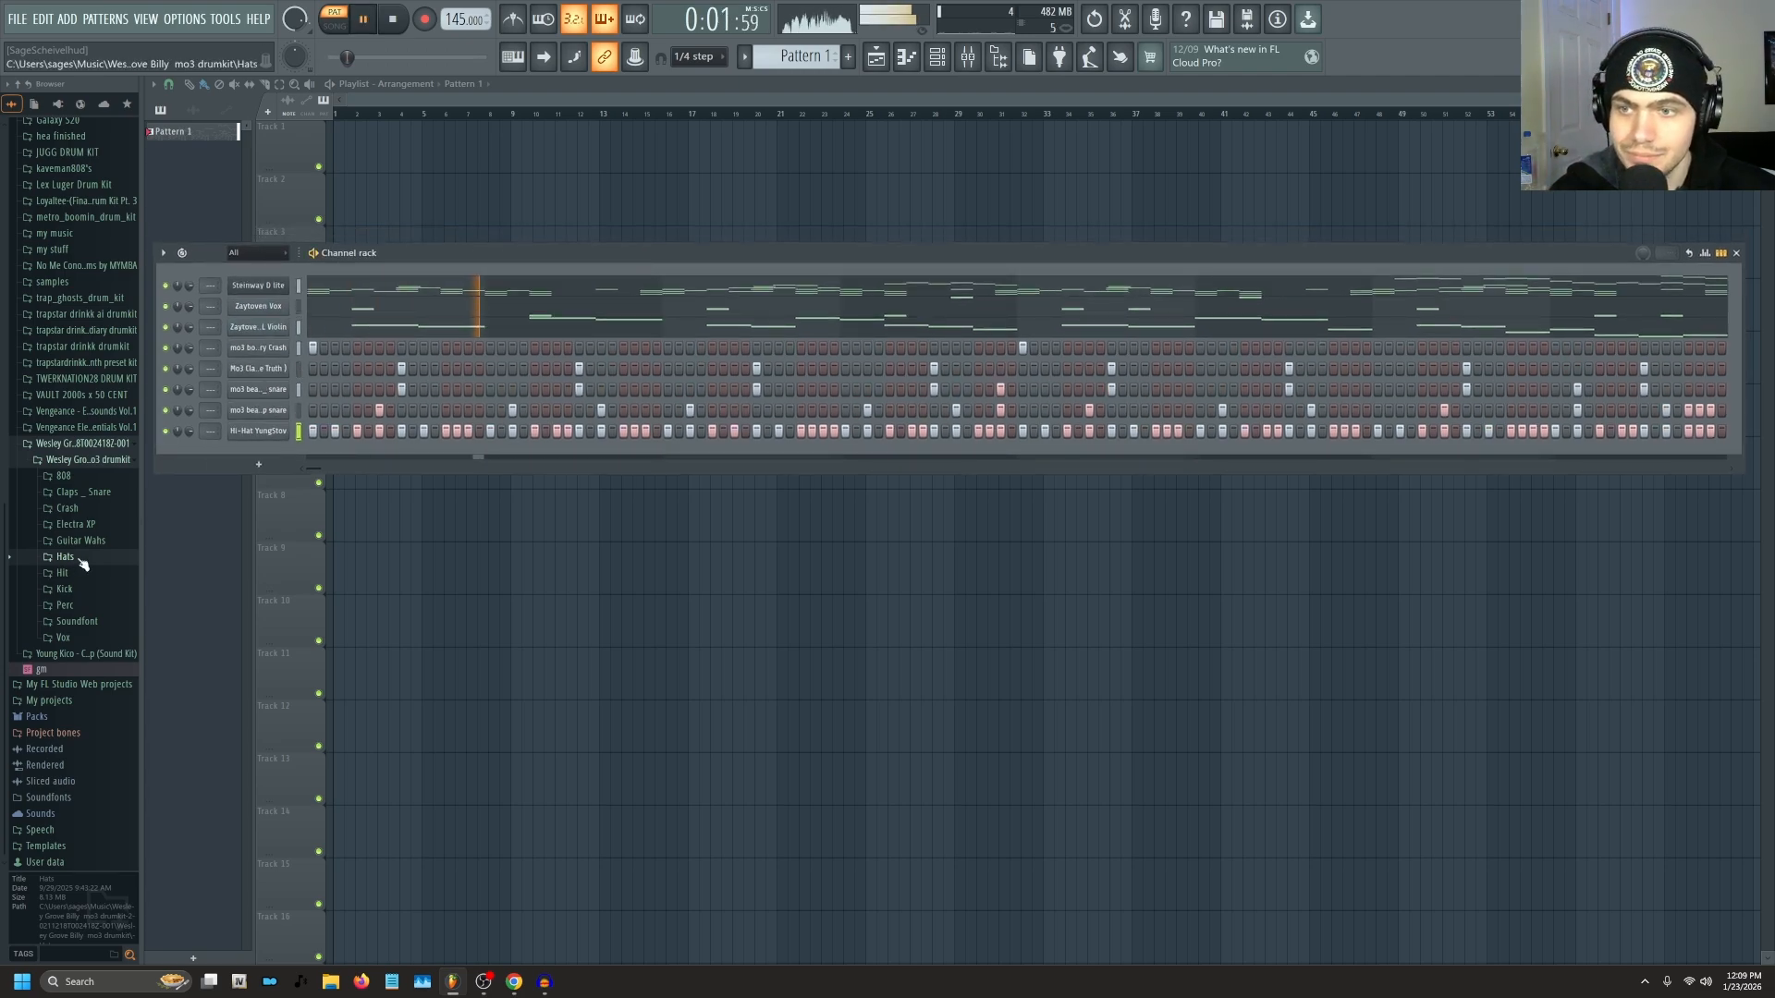
{"action": "key", "text": "space"}
Audition samples in the drumkit's Kick folder and add the Drum Dummie Kick as a new channel.
{"action": "left_click", "coordinate": [65, 589]}
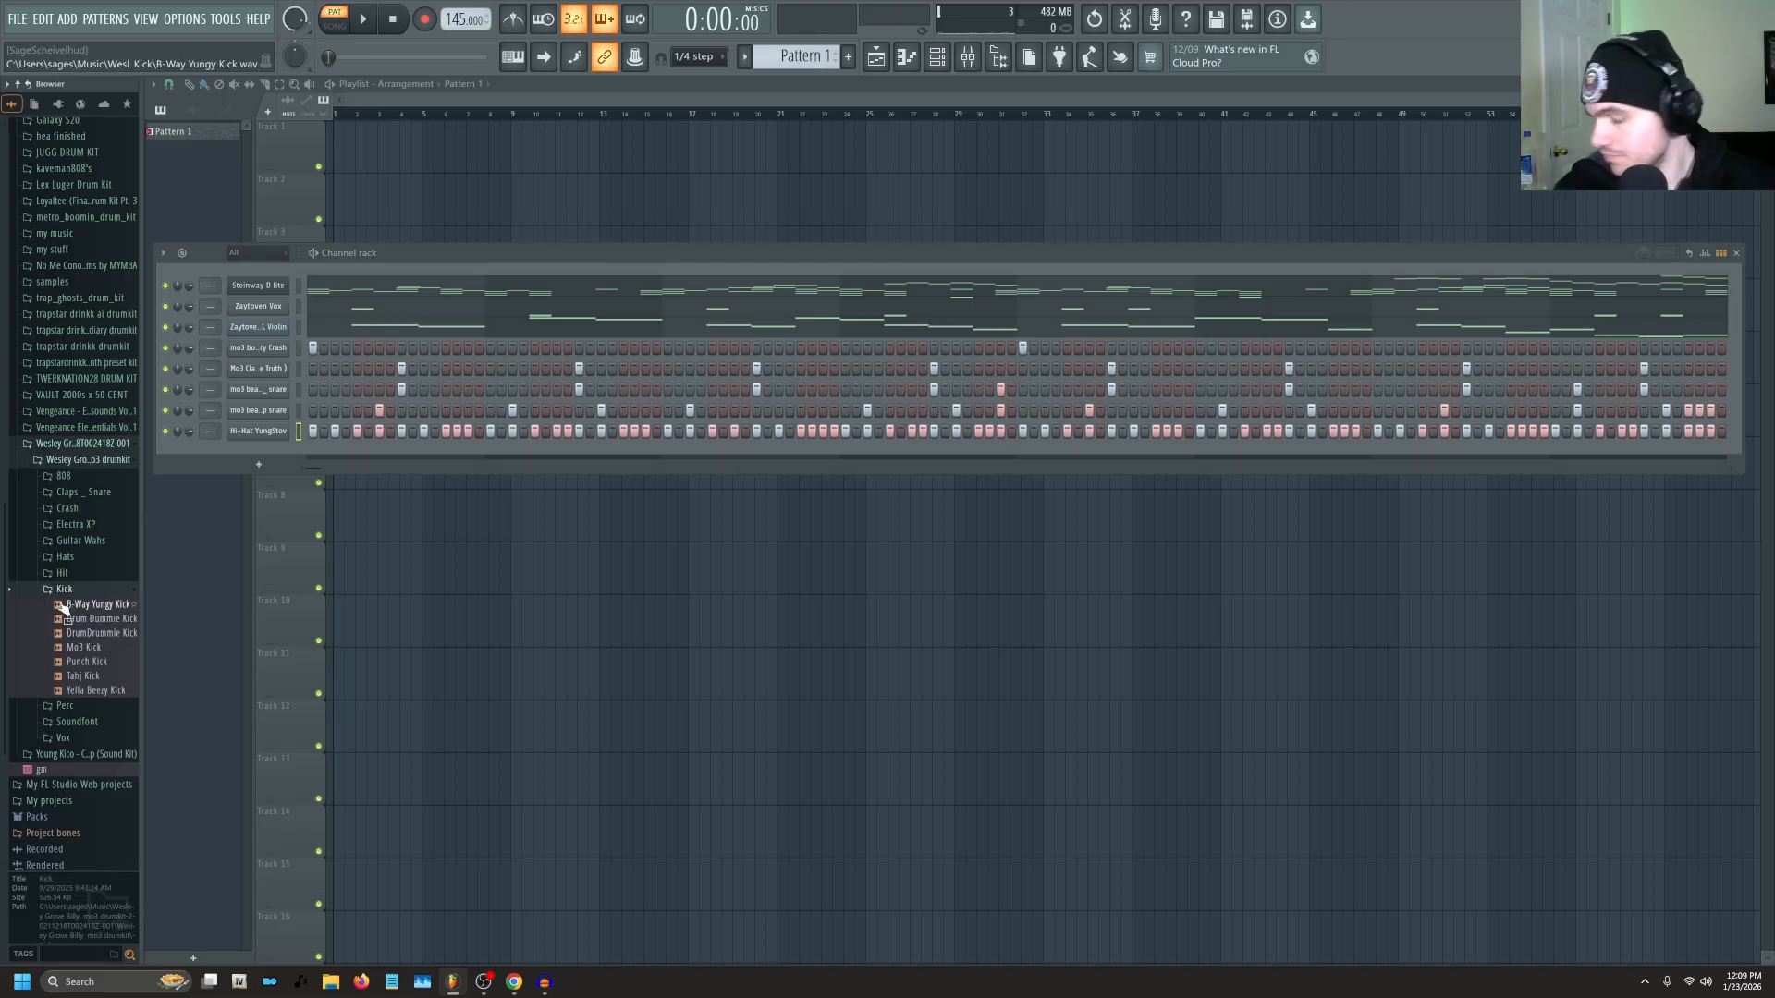
{"action": "left_click", "coordinate": [82, 620]}
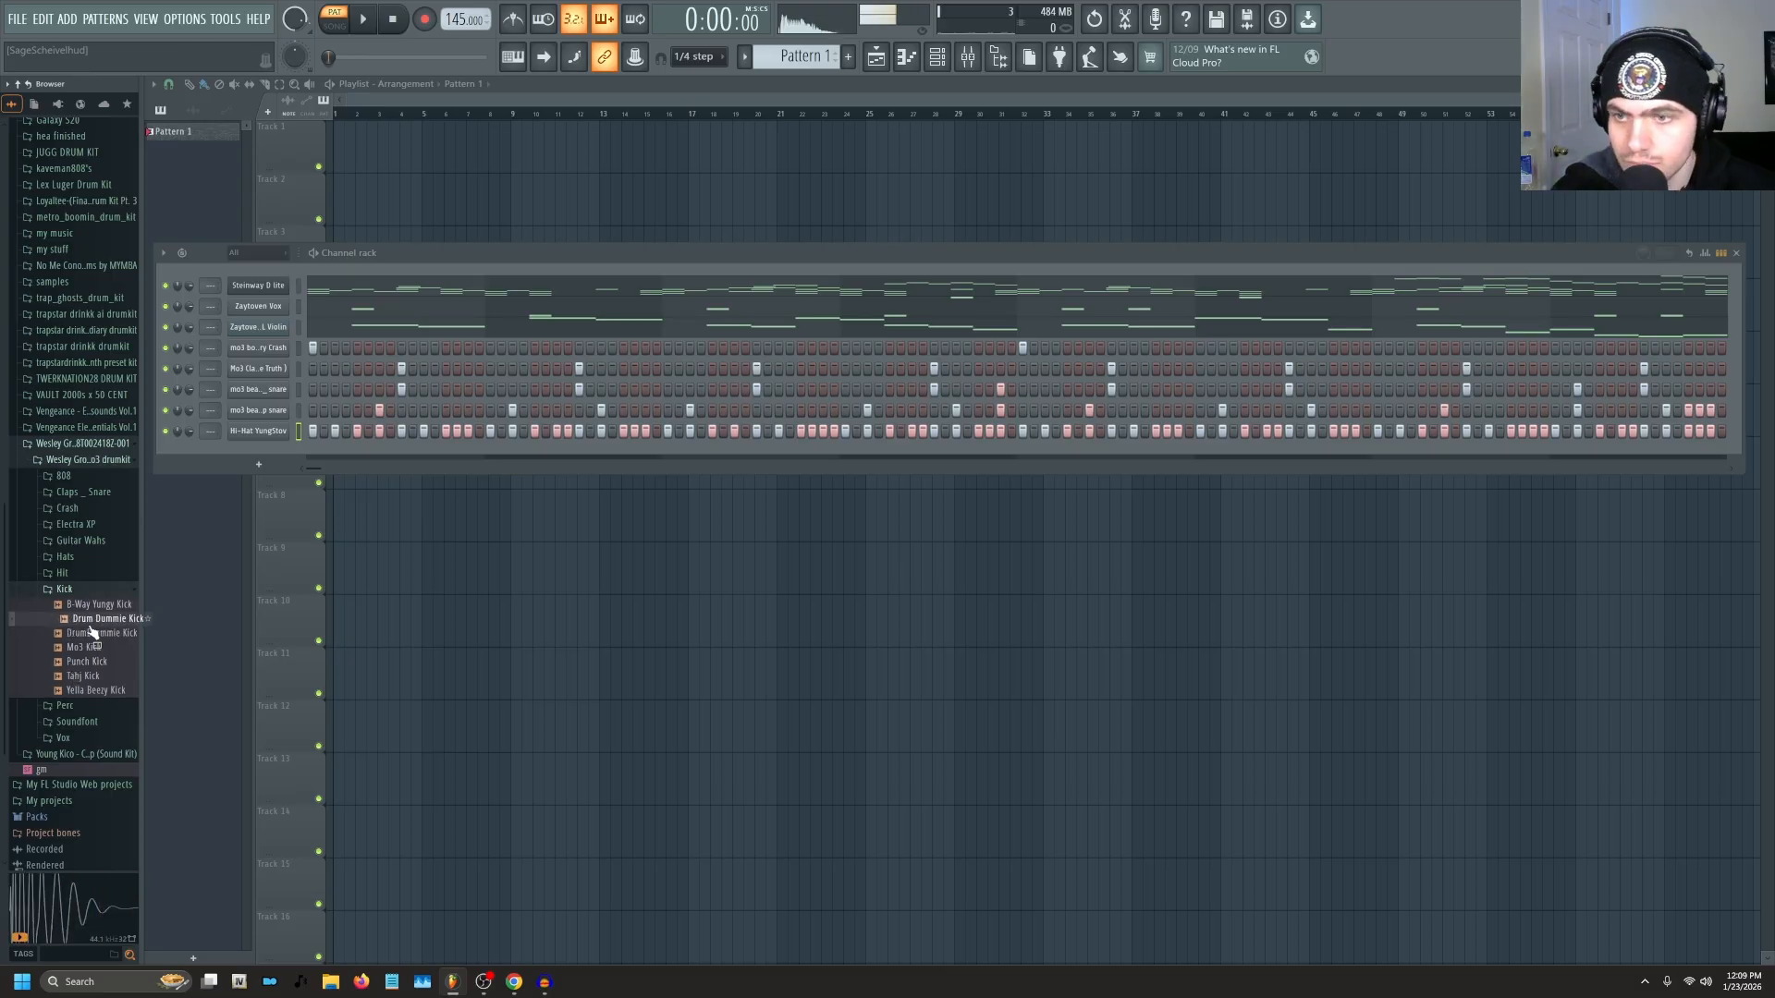
{"action": "left_click_drag", "start_coordinate": [90, 632], "coordinate": [316, 460]}
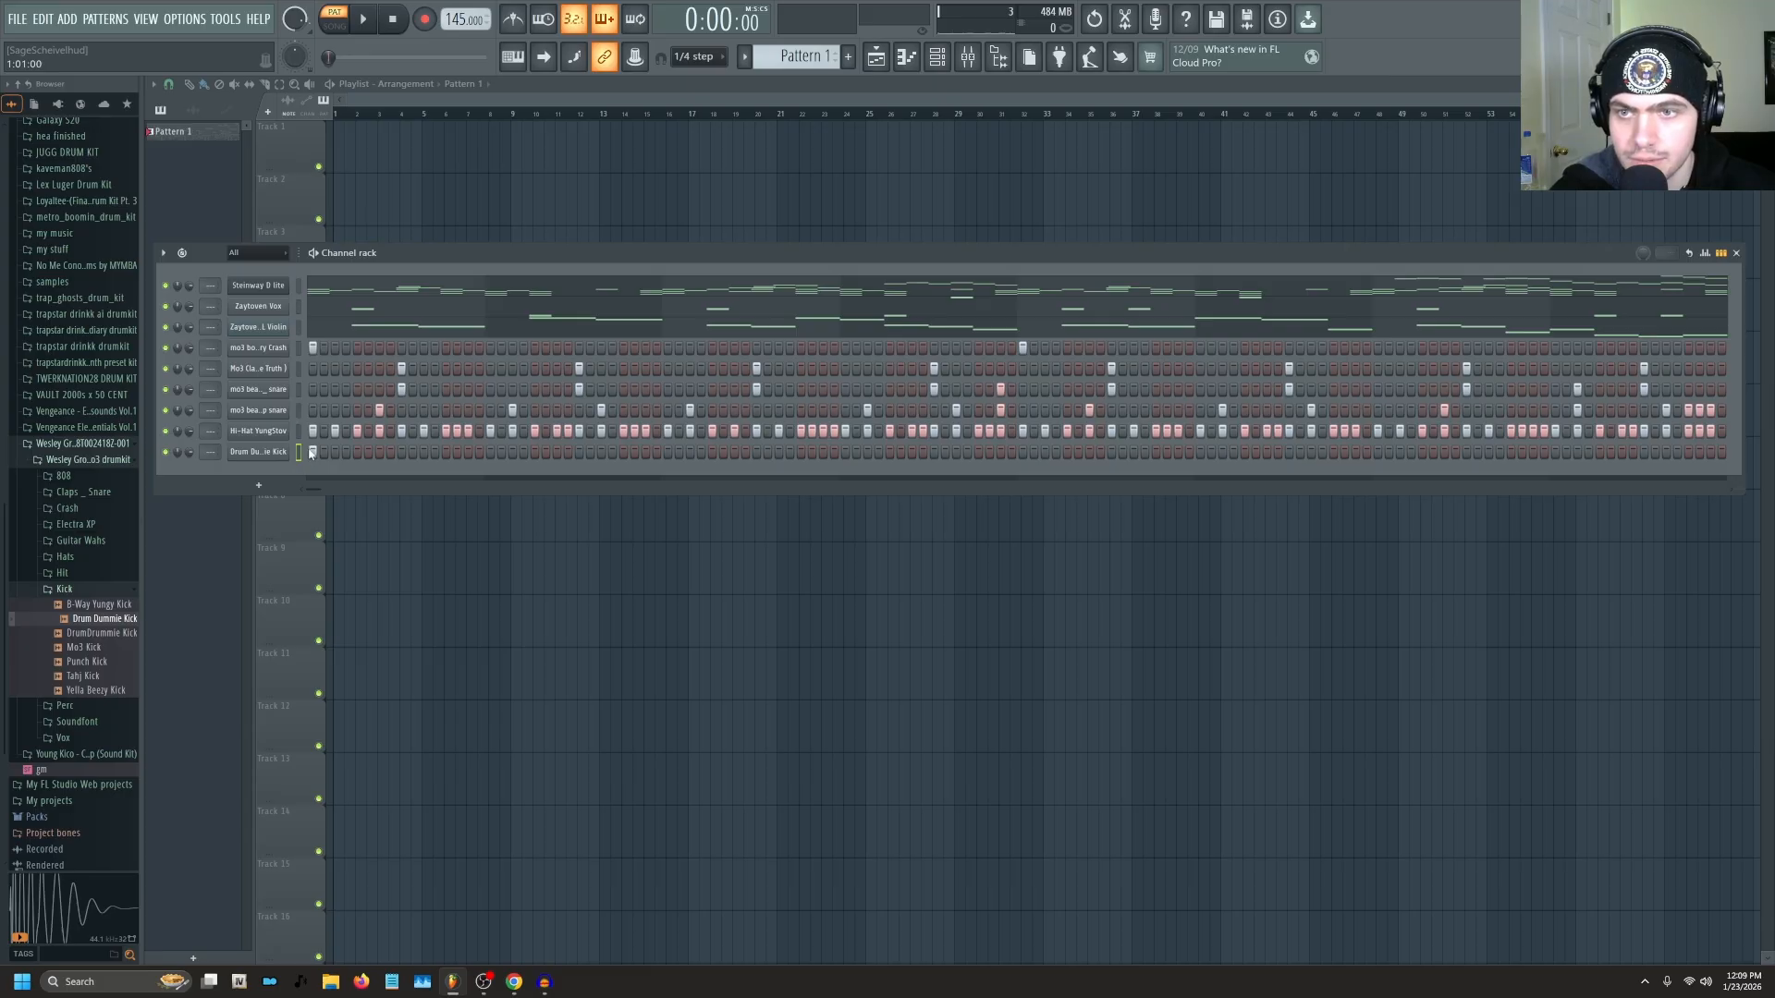
Place Drum Dummie Kick hits across bars 1 to 4 in the step sequencer while the pattern plays.
{"action": "key", "text": "space"}
{"action": "left_click", "coordinate": [445, 452]}
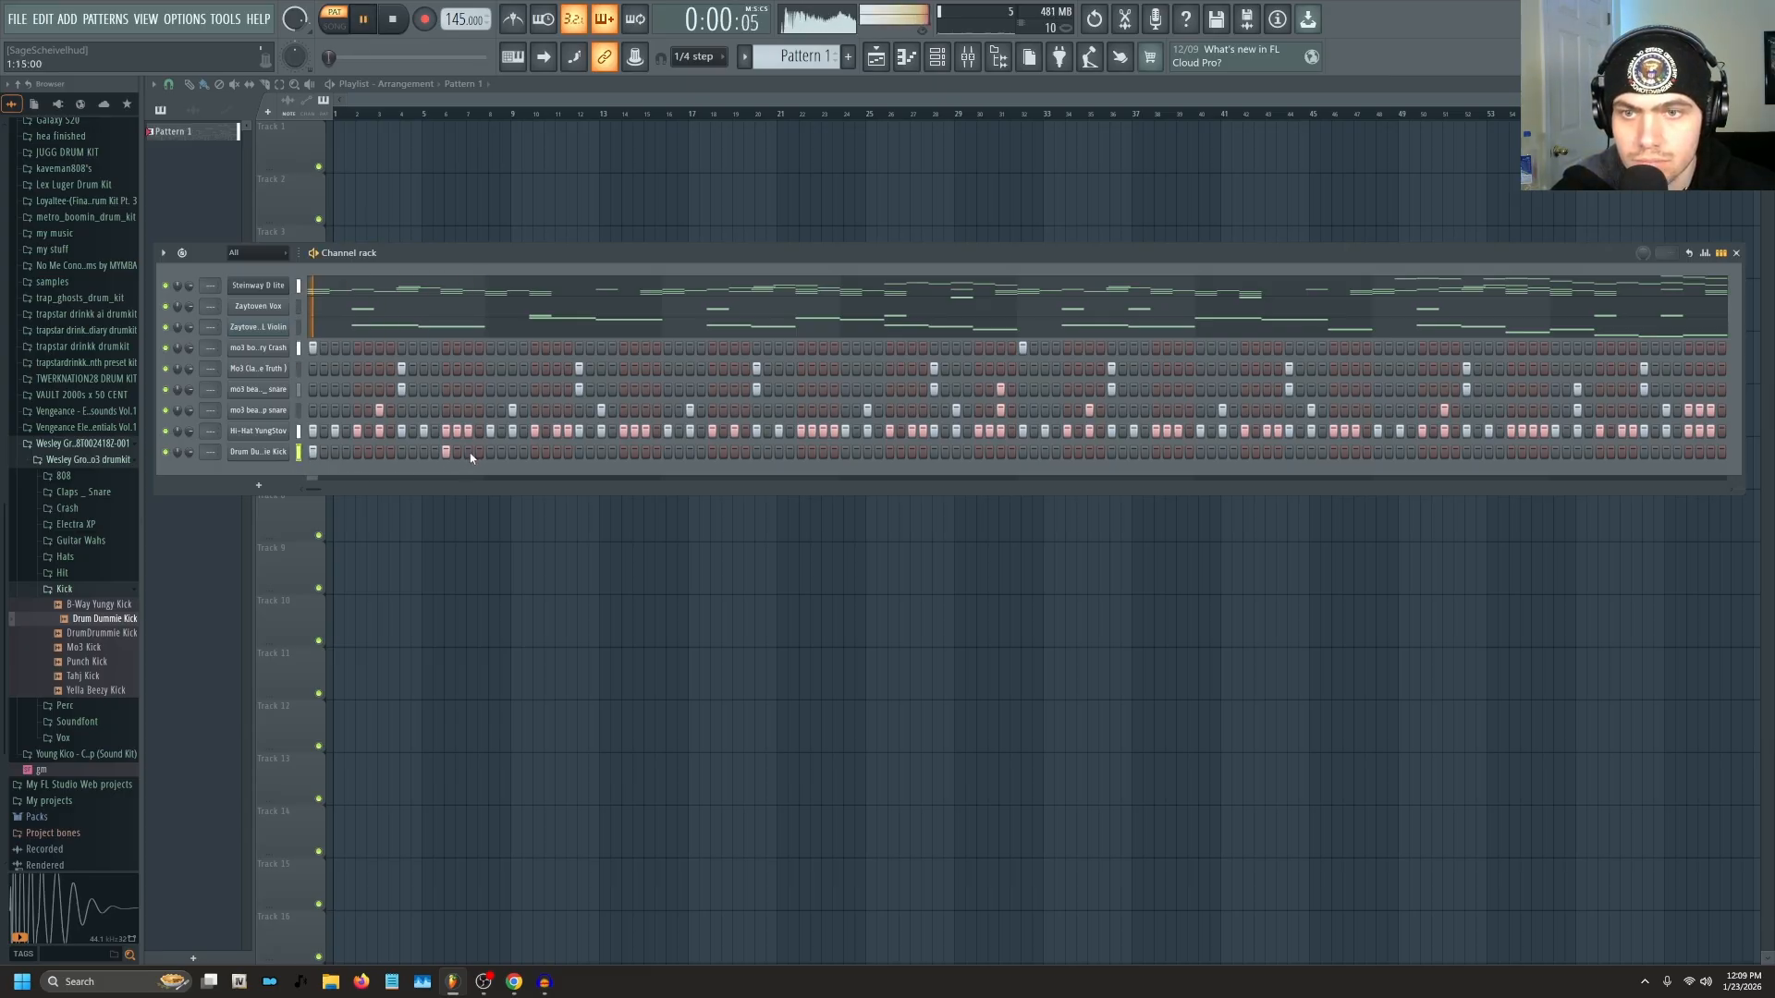
{"action": "left_click", "coordinate": [424, 452]}
{"action": "left_click", "coordinate": [534, 452]}
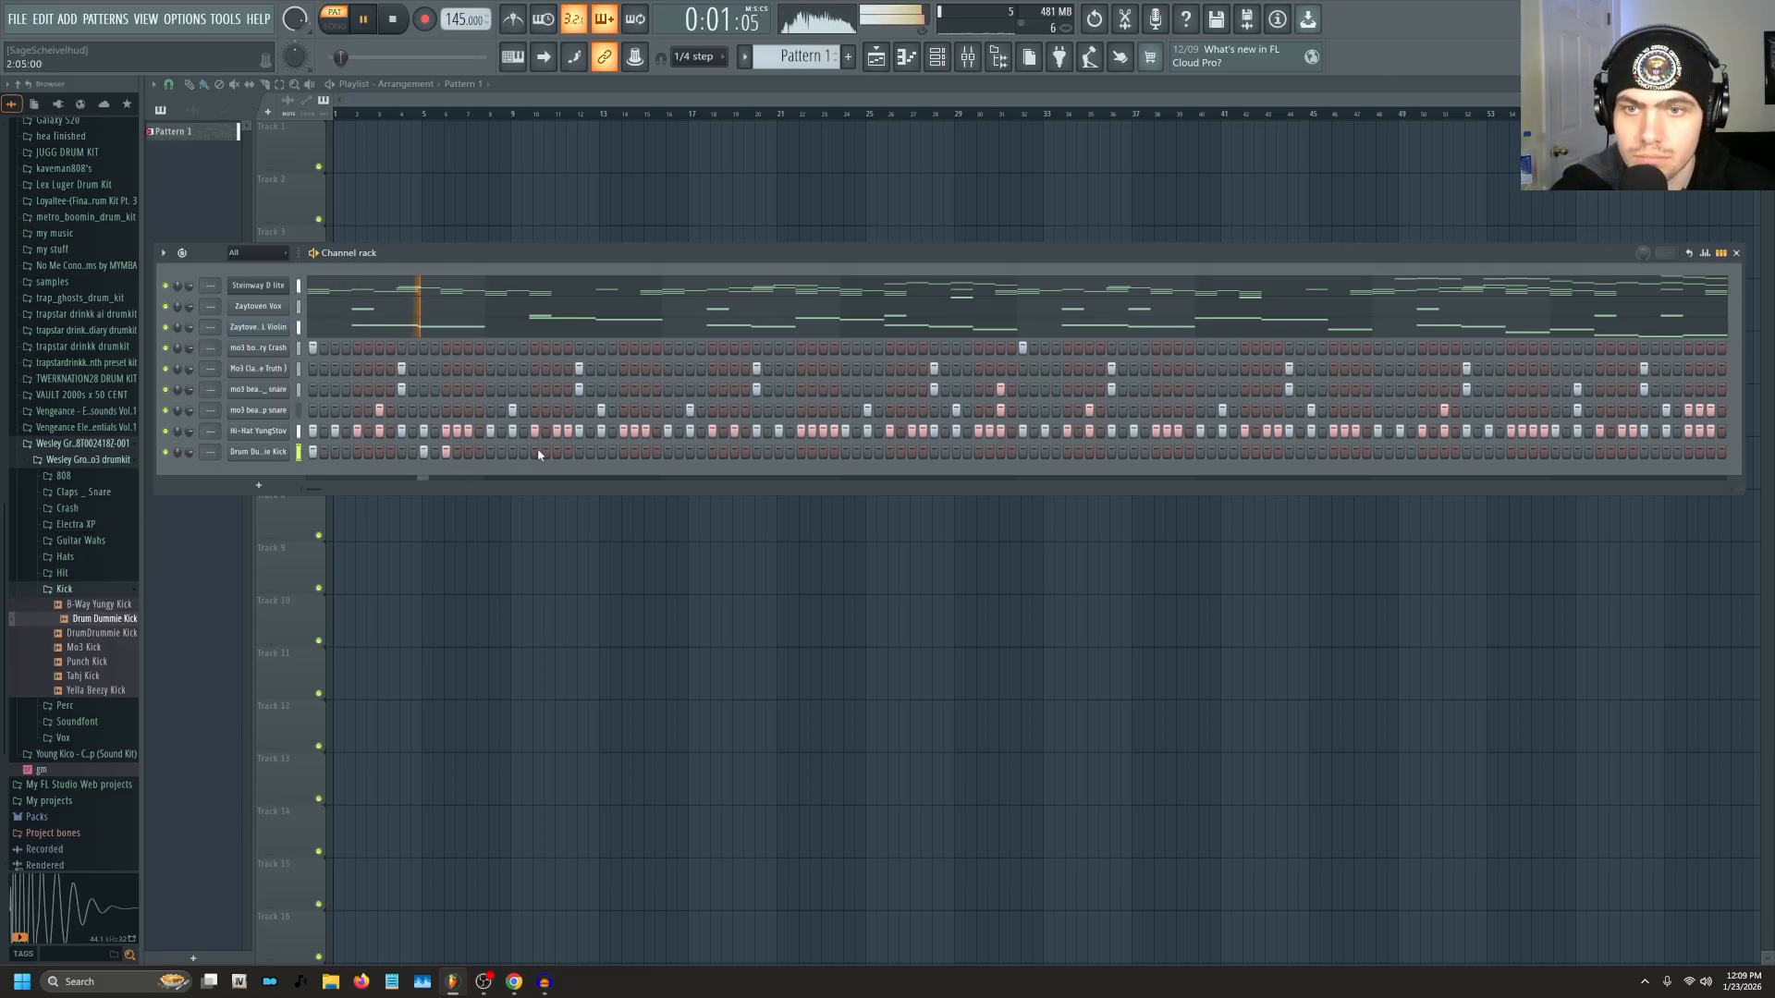
{"action": "left_click", "coordinate": [668, 452]}
{"action": "left_click", "coordinate": [689, 453]}
{"action": "left_click", "coordinate": [801, 452]}
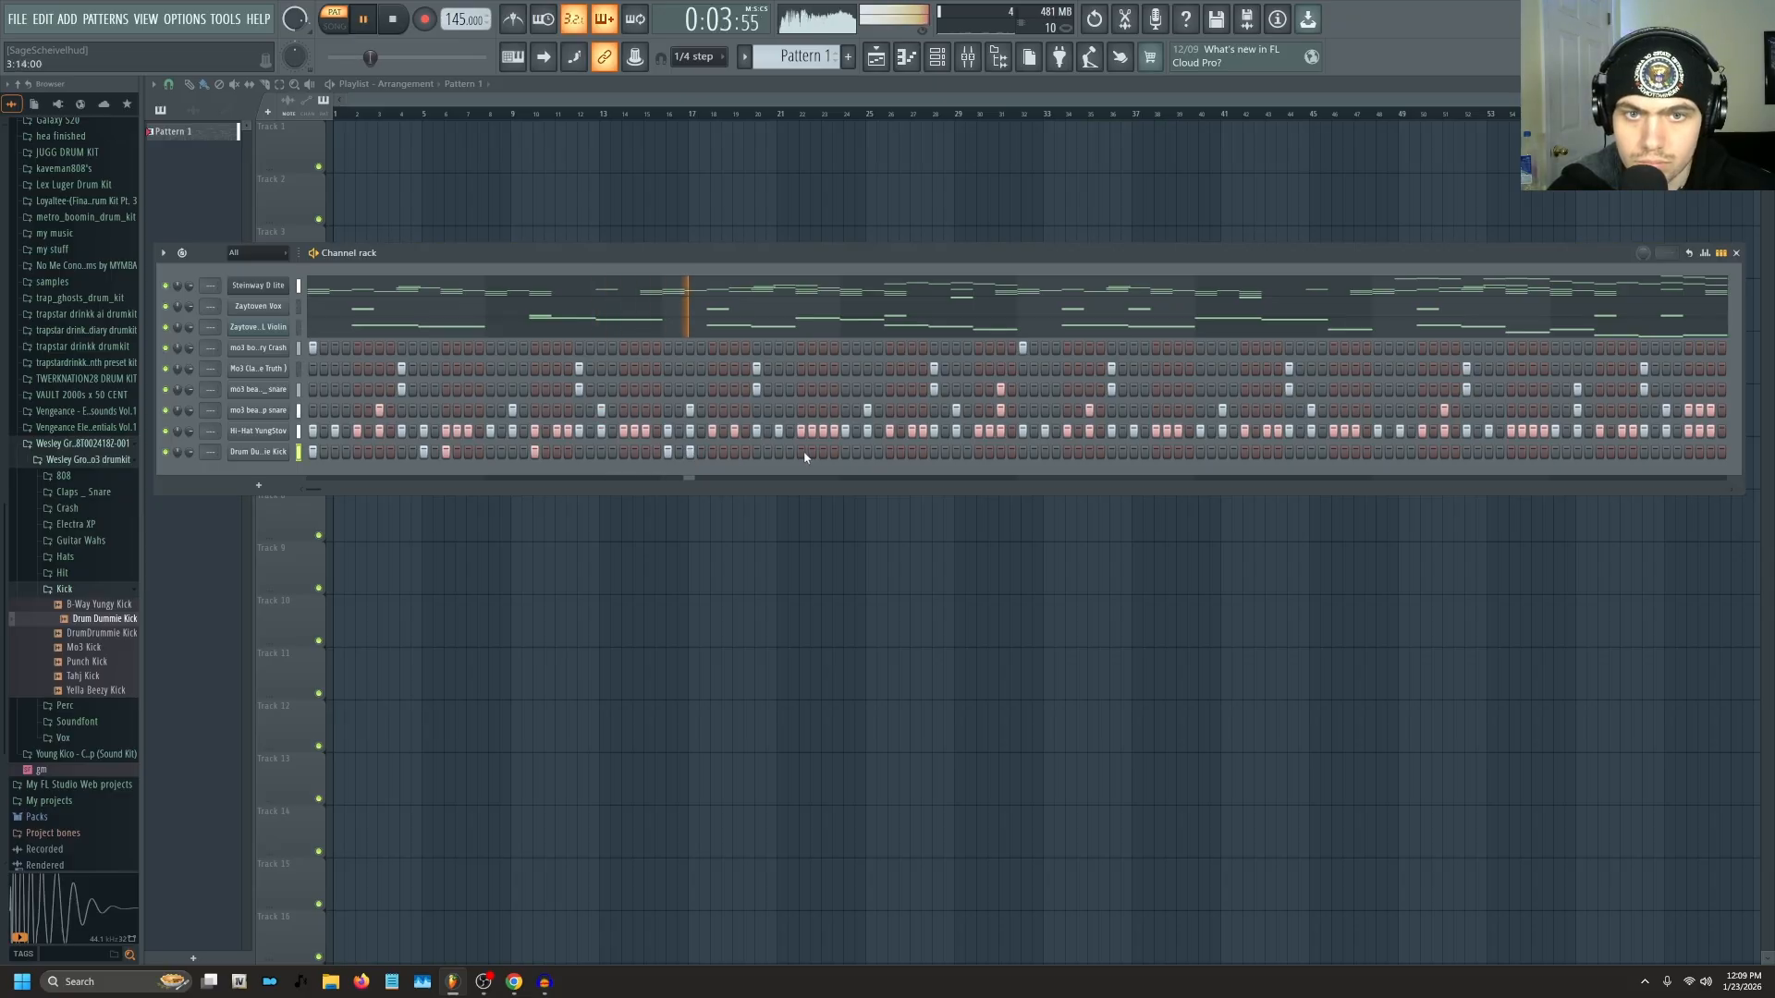
{"action": "left_click", "coordinate": [889, 452]}
Inspect the Drum Dummie Kick's sampler settings and restart pattern playback from the beginning.
{"action": "left_click", "coordinate": [258, 452]}
{"action": "key", "text": "space"}
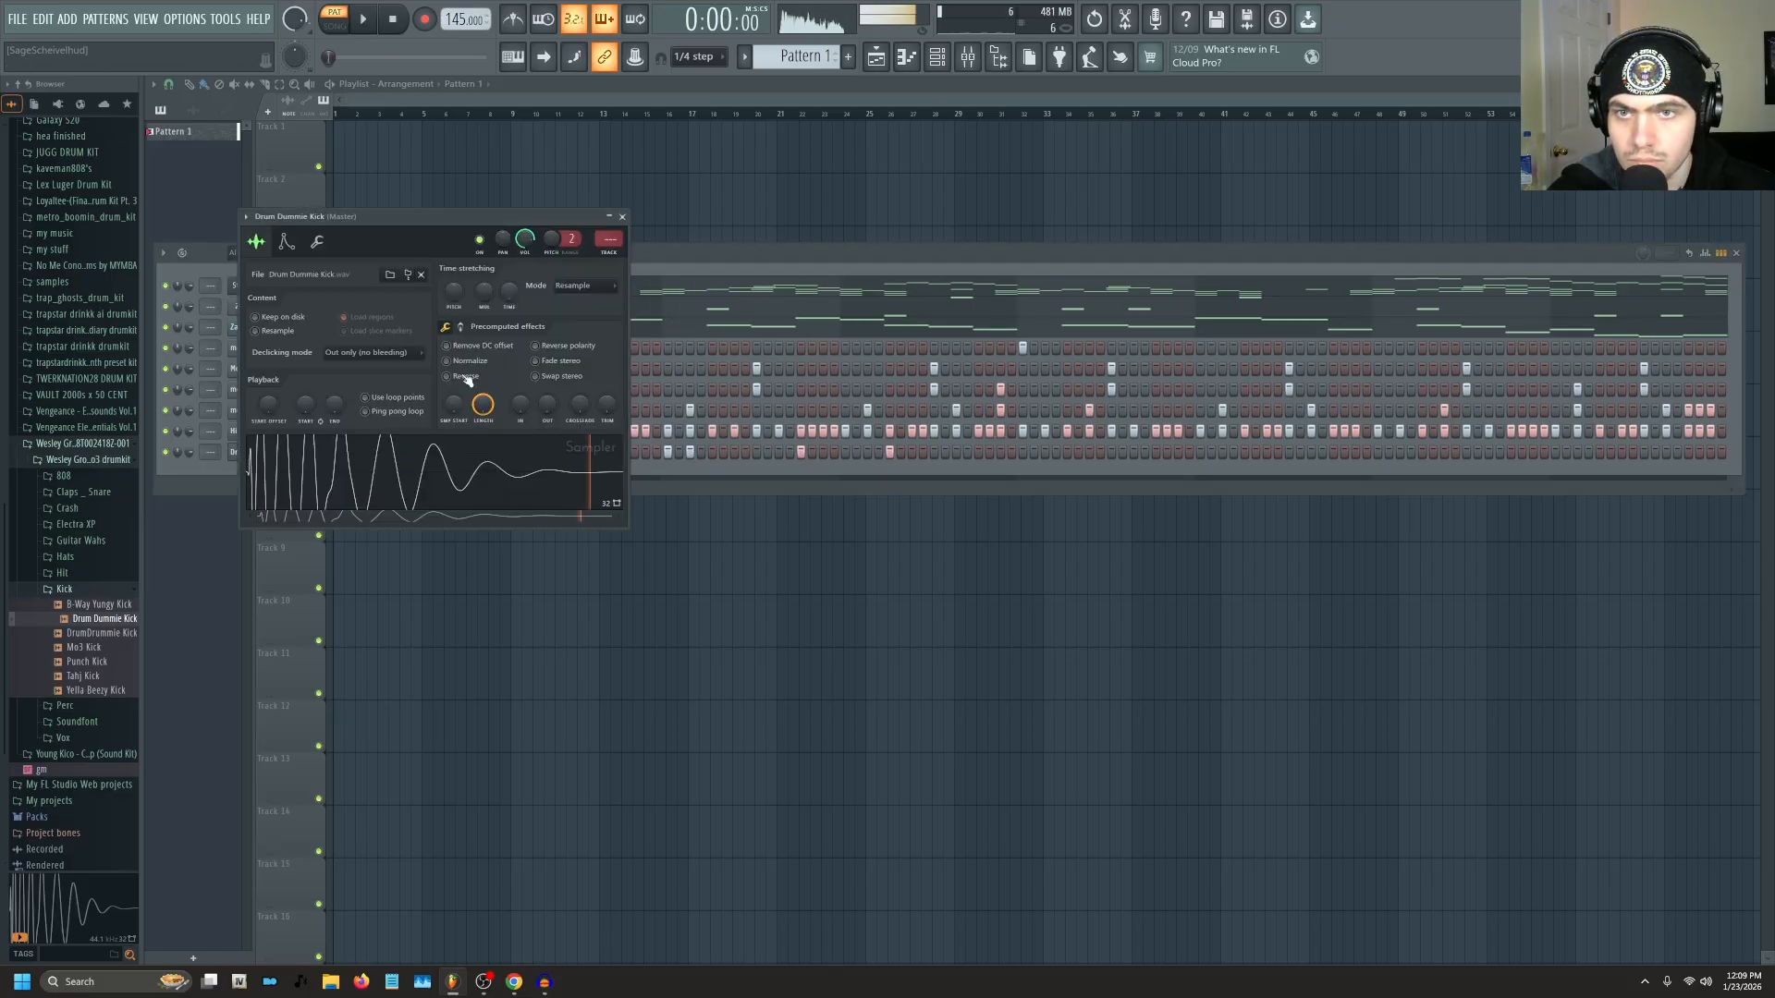
{"action": "key", "text": "space"}
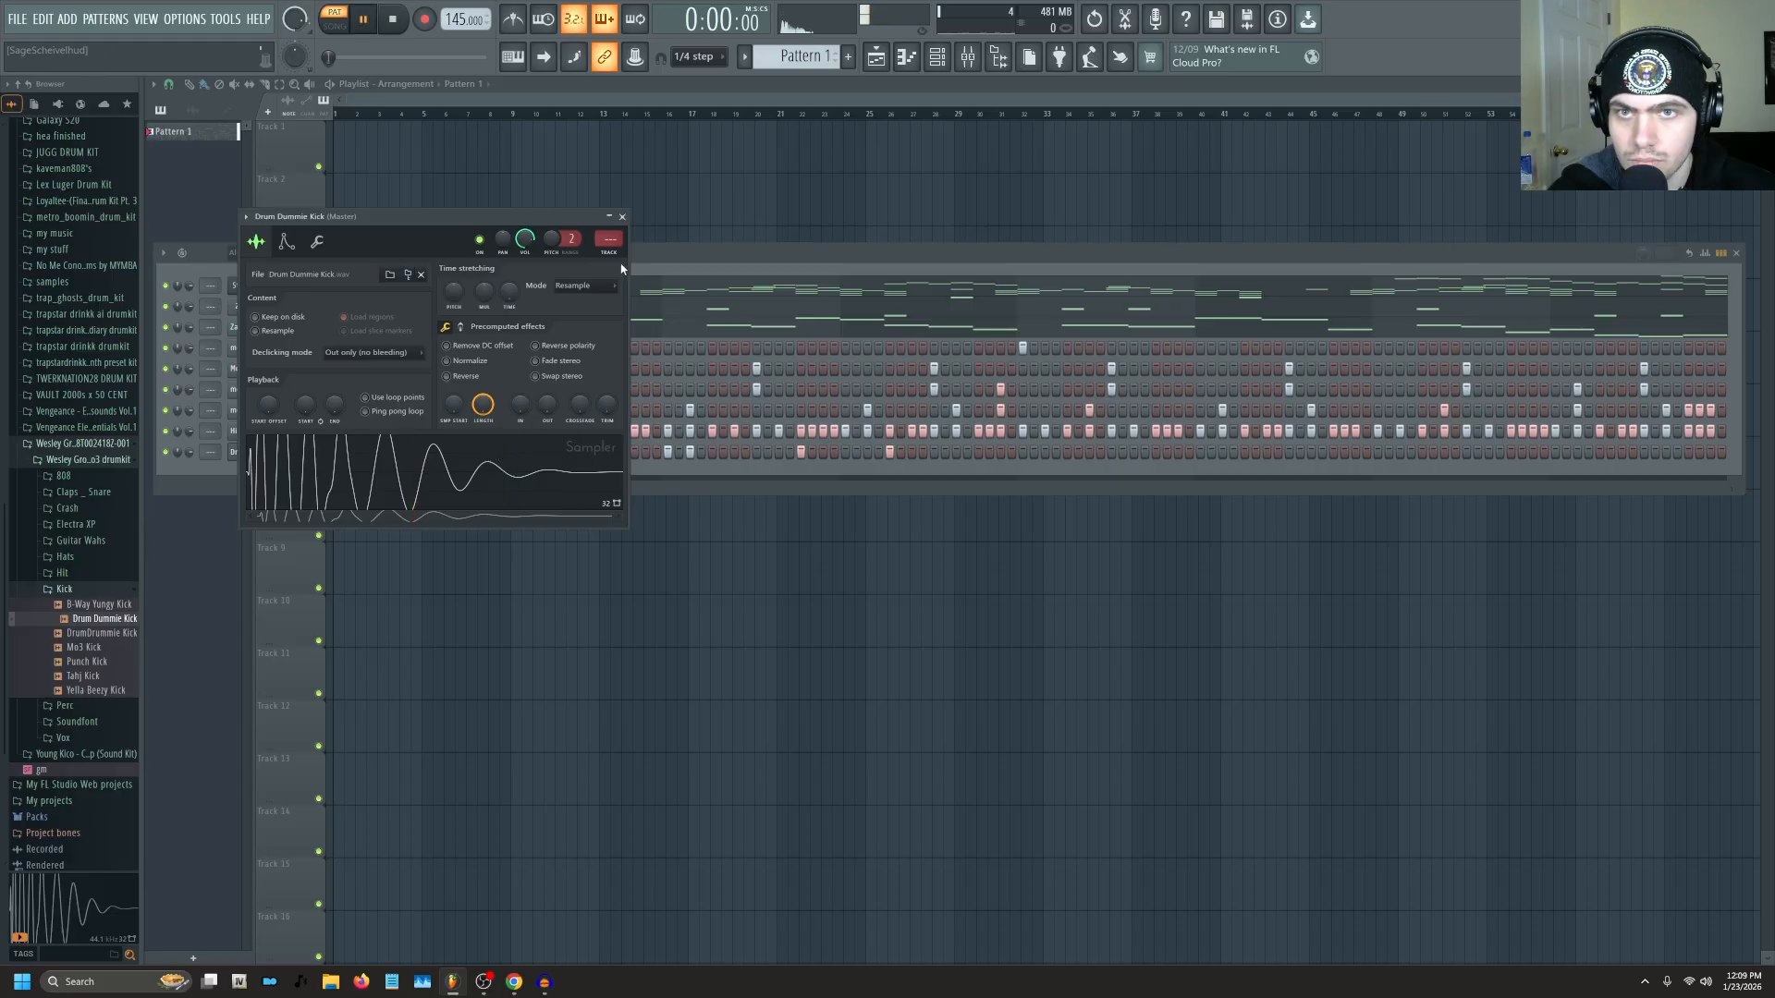
{"action": "left_click", "coordinate": [622, 217]}
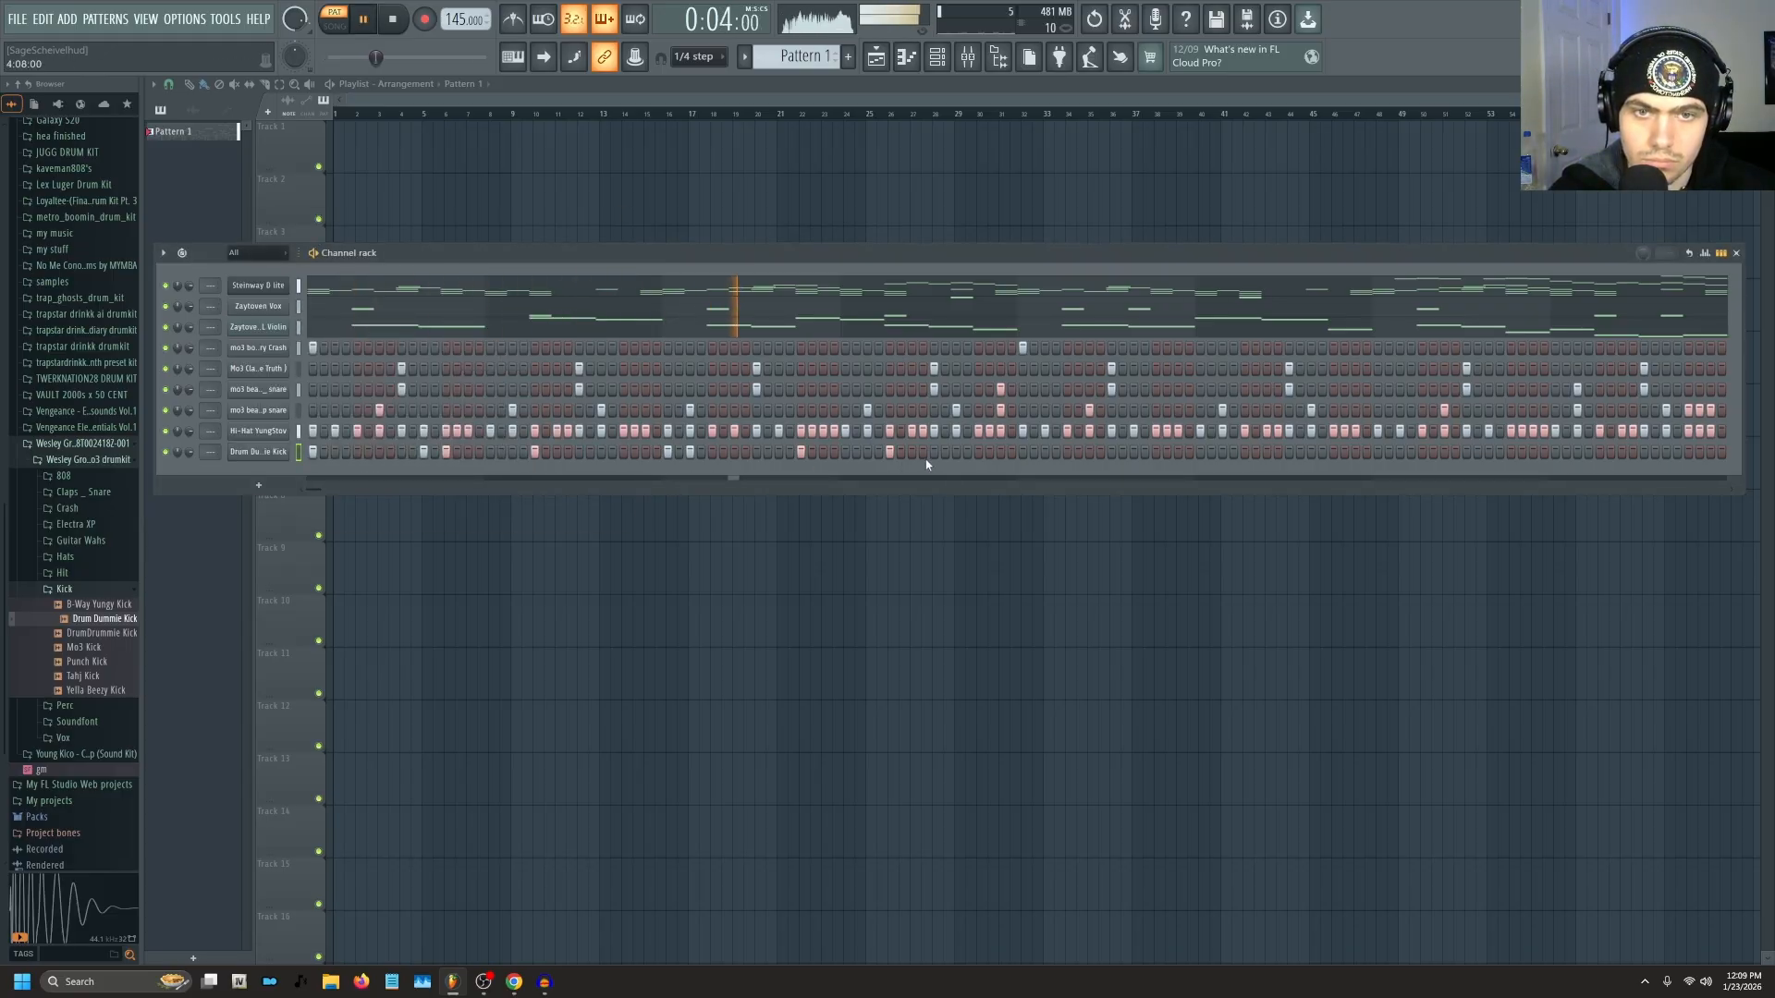
Continue the Drum Dummie Kick rhythm from the end of bar 4 through bar 8 during playback.
{"action": "left_click", "coordinate": [956, 452]}
{"action": "left_click", "coordinate": [1023, 452]}
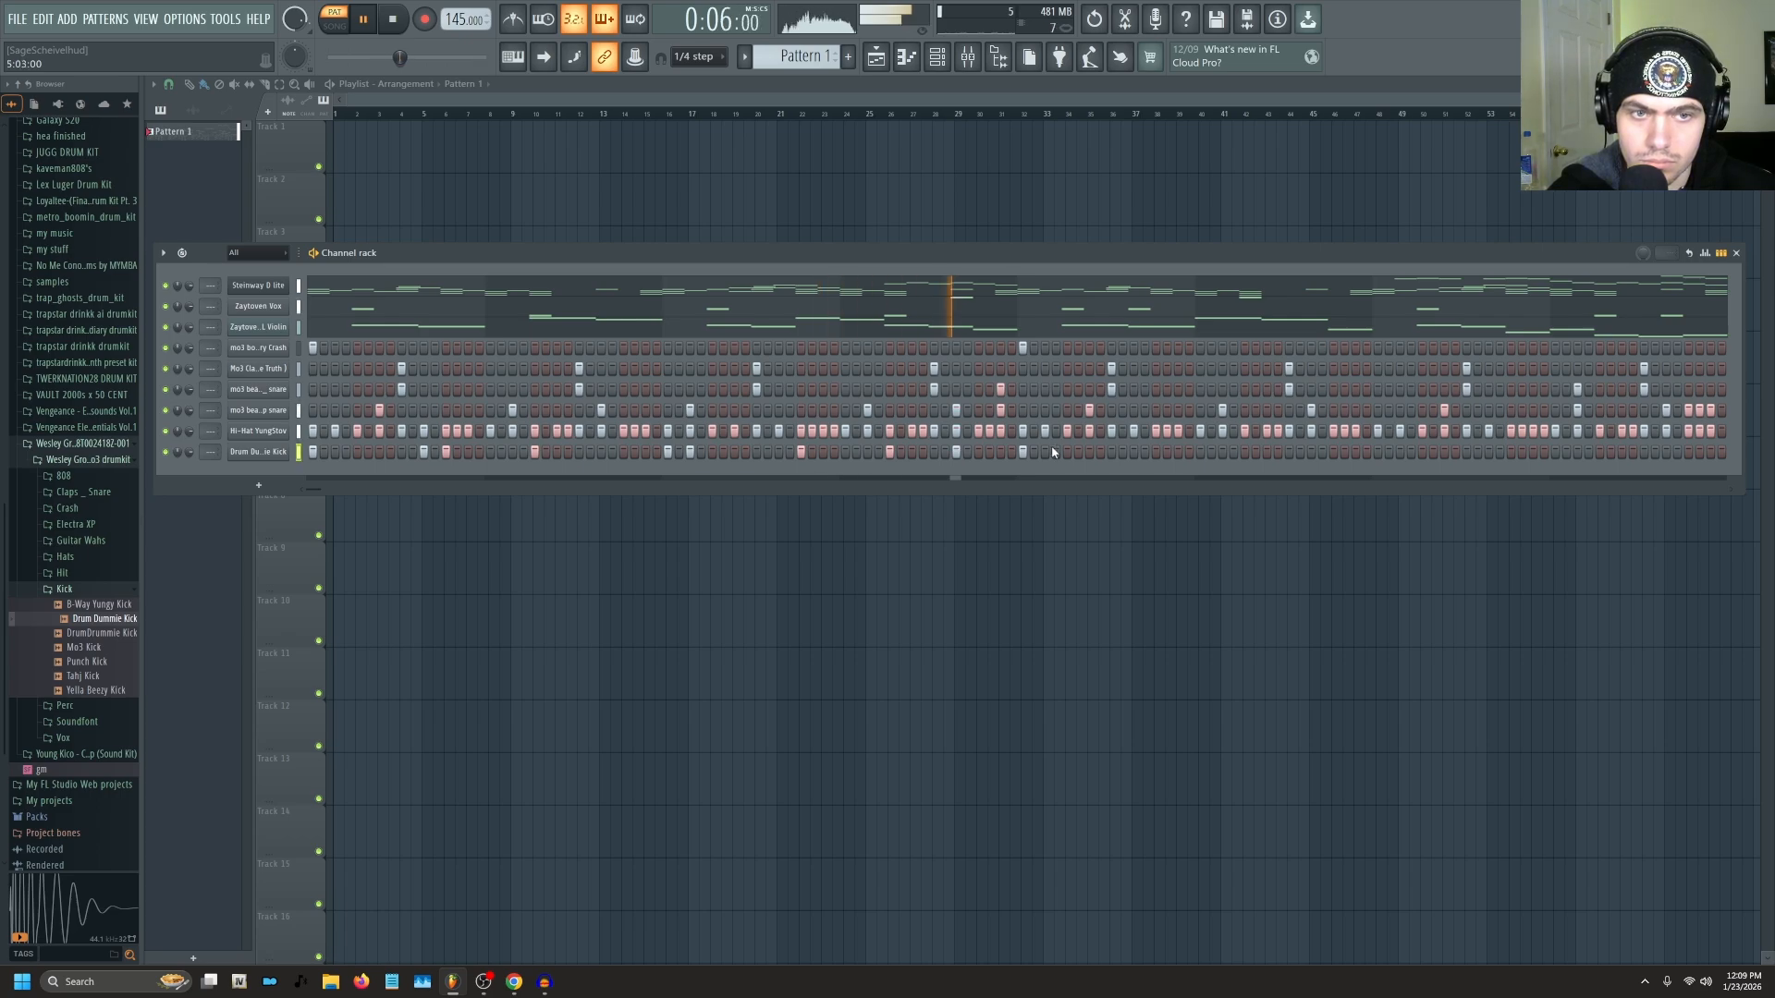
{"action": "left_click", "coordinate": [1156, 452]}
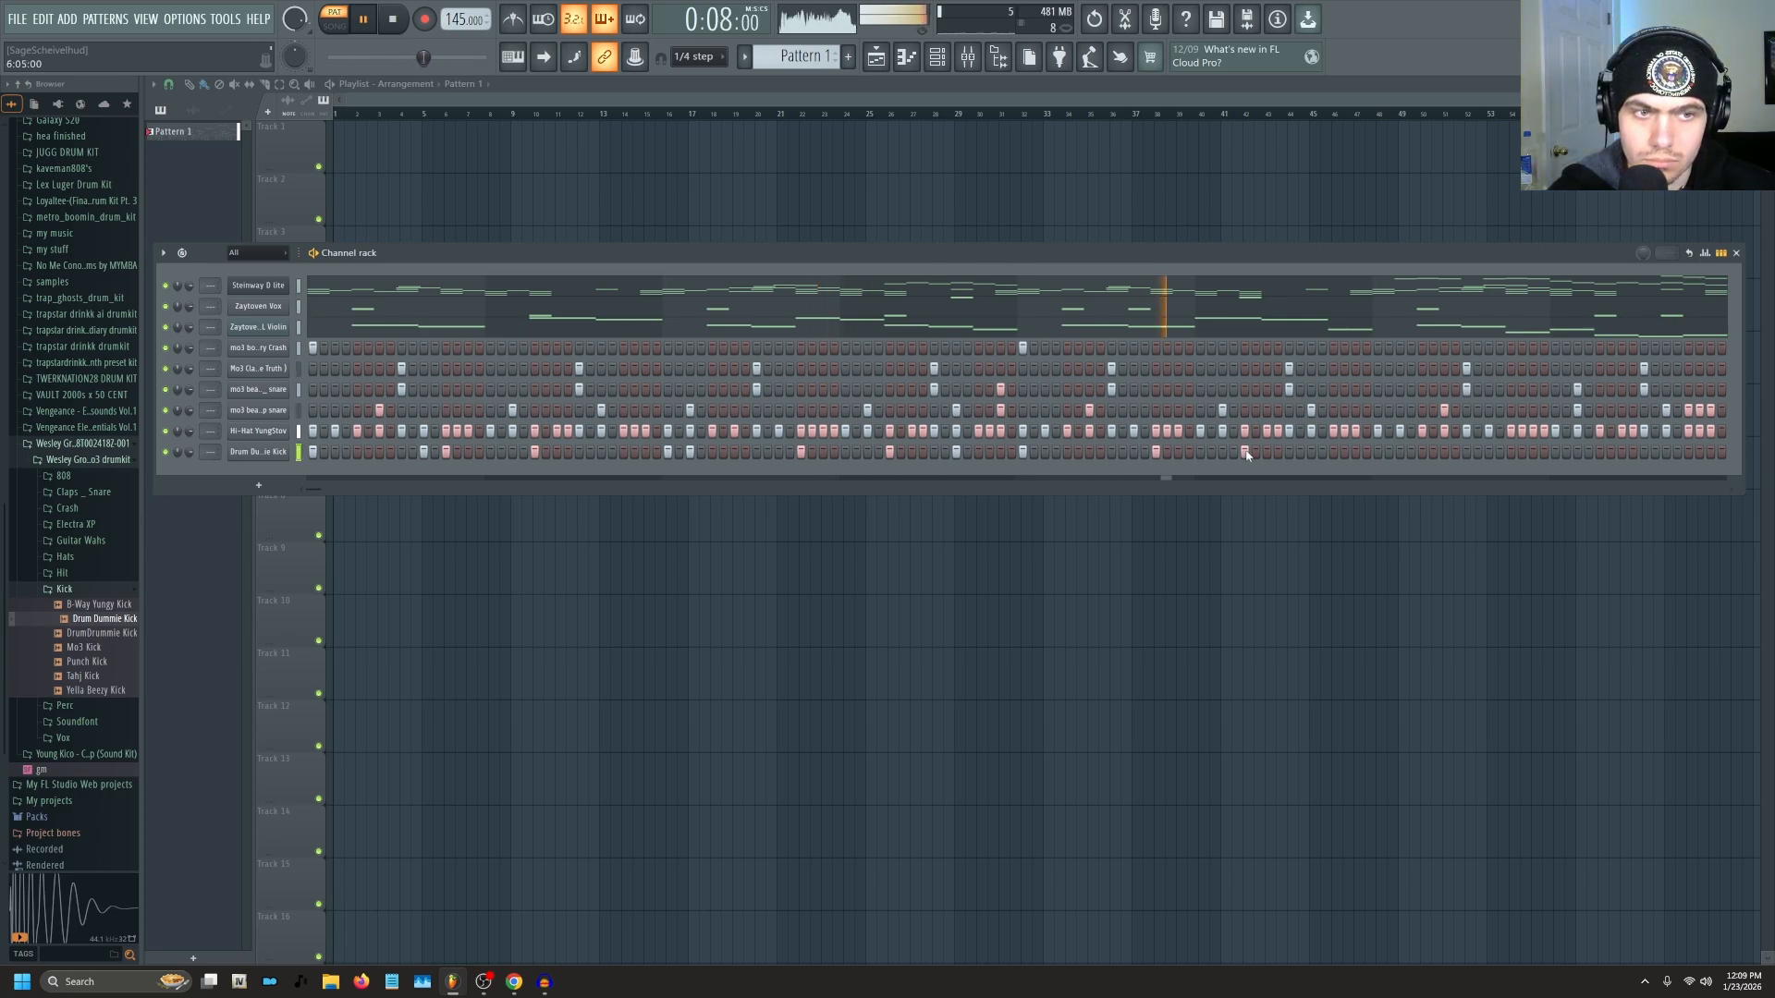
{"action": "left_click", "coordinate": [1378, 452]}
{"action": "left_click", "coordinate": [1400, 452]}
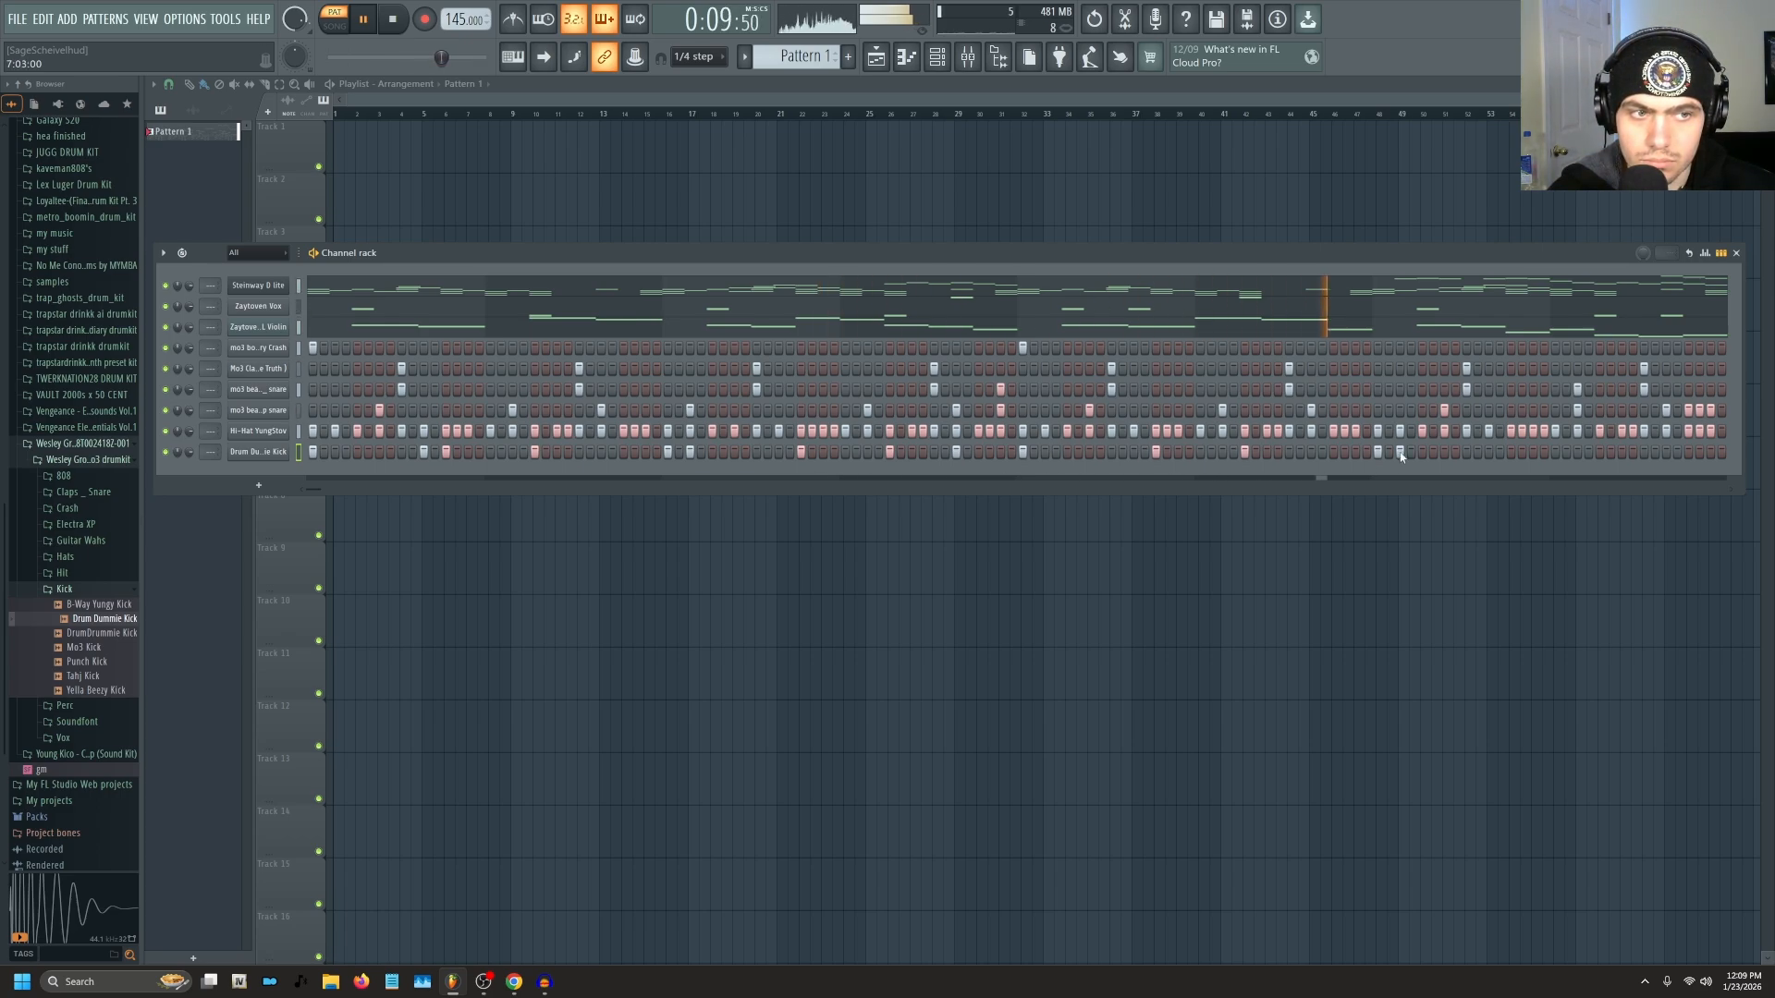
{"action": "left_click", "coordinate": [1511, 452]}
{"action": "left_click", "coordinate": [1599, 452]}
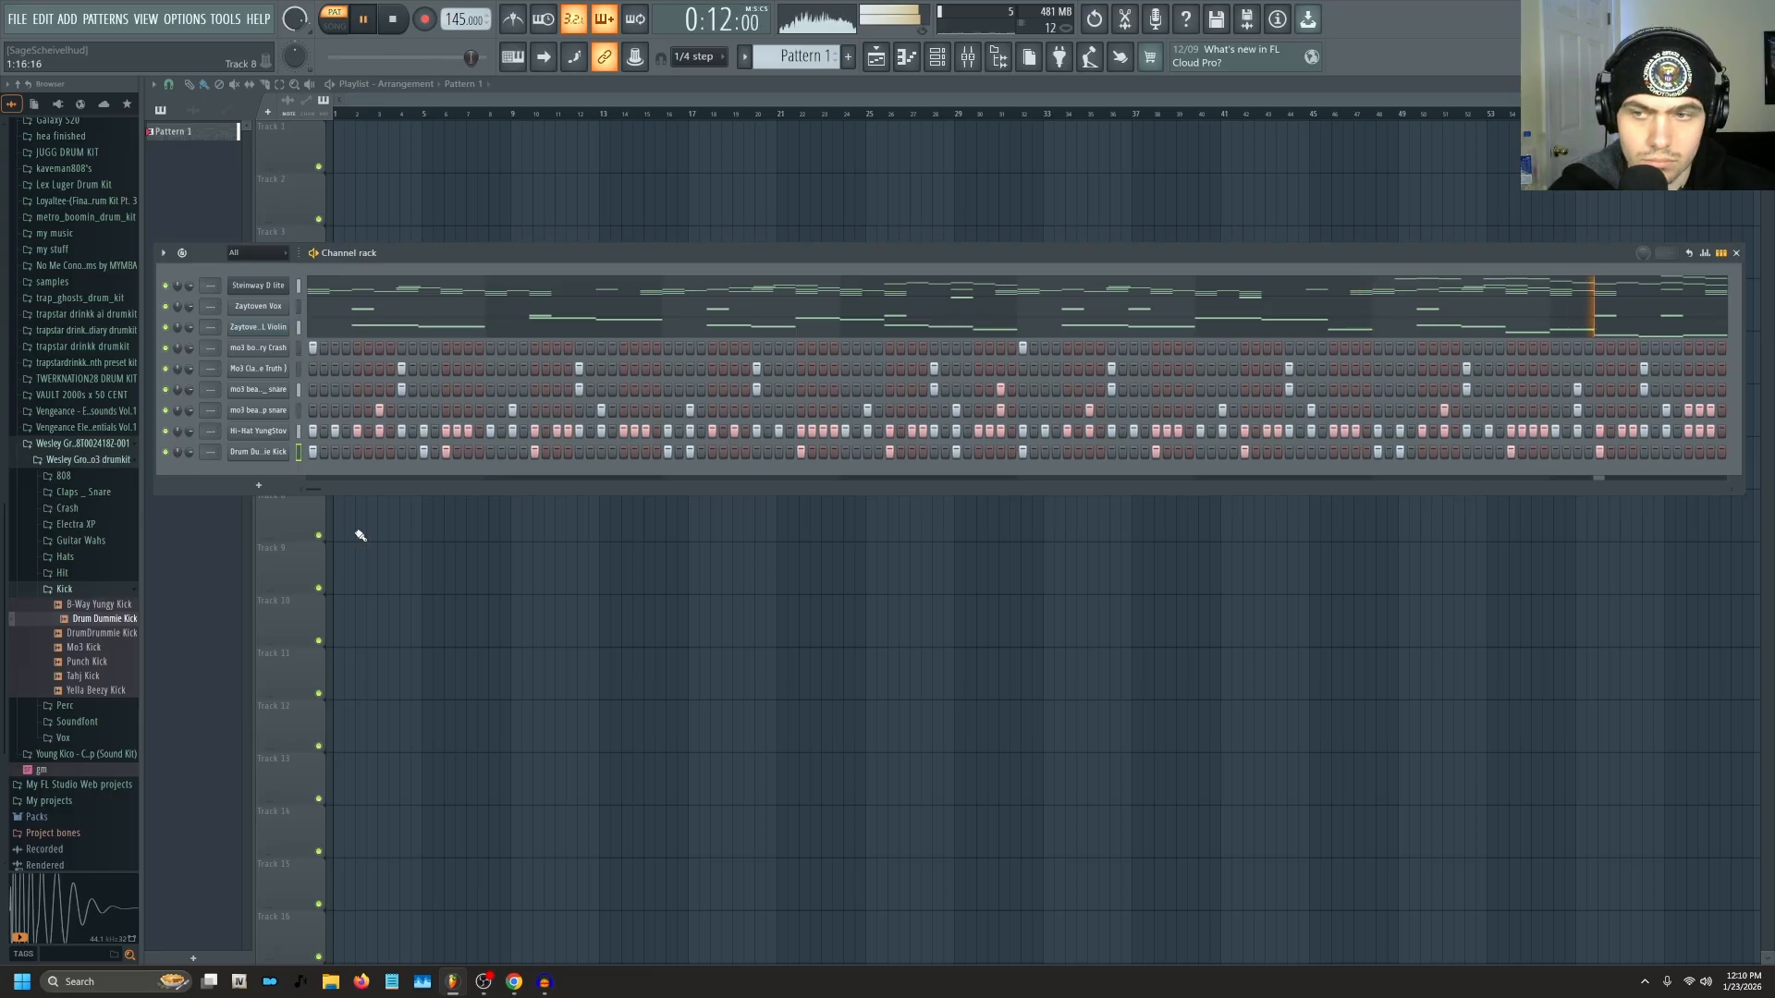
Audition samples in the drumkit's Perc folder and add mo3 badazz suppose to do bell as a new channel above the crash.
{"action": "left_click", "coordinate": [64, 589]}
{"action": "key", "text": "space"}
{"action": "left_click", "coordinate": [64, 604]}
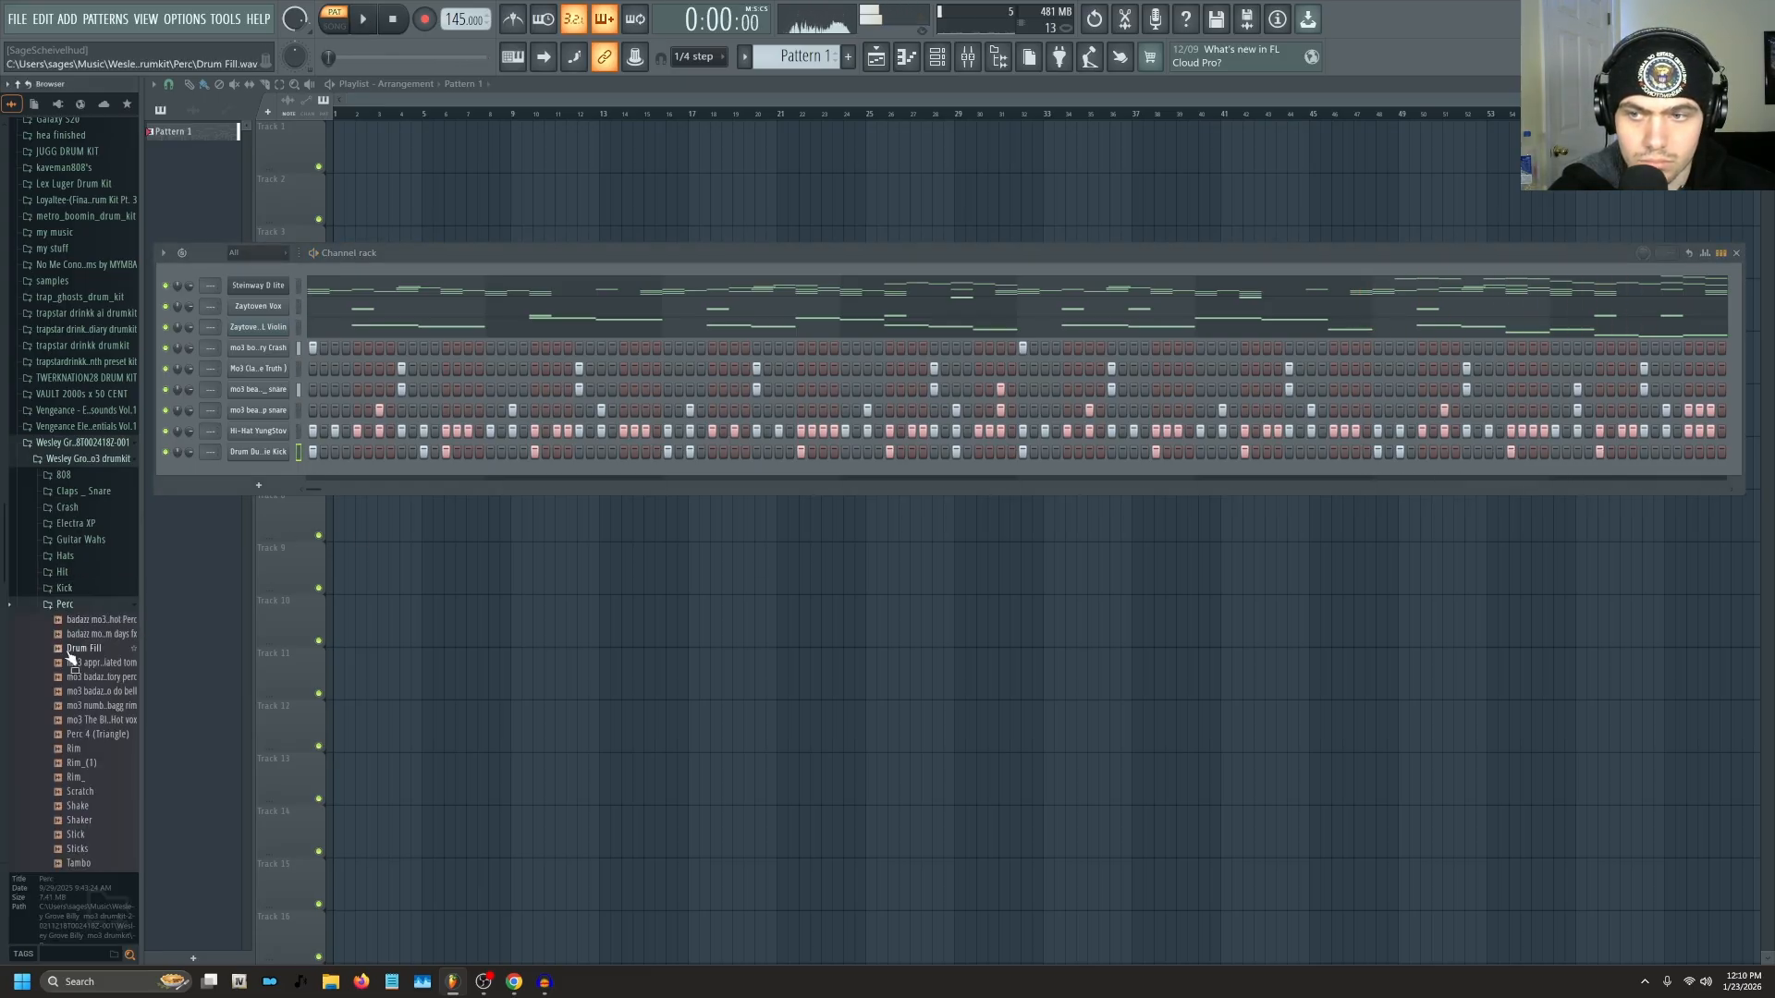
{"action": "left_click", "coordinate": [70, 651]}
{"action": "left_click", "coordinate": [85, 680]}
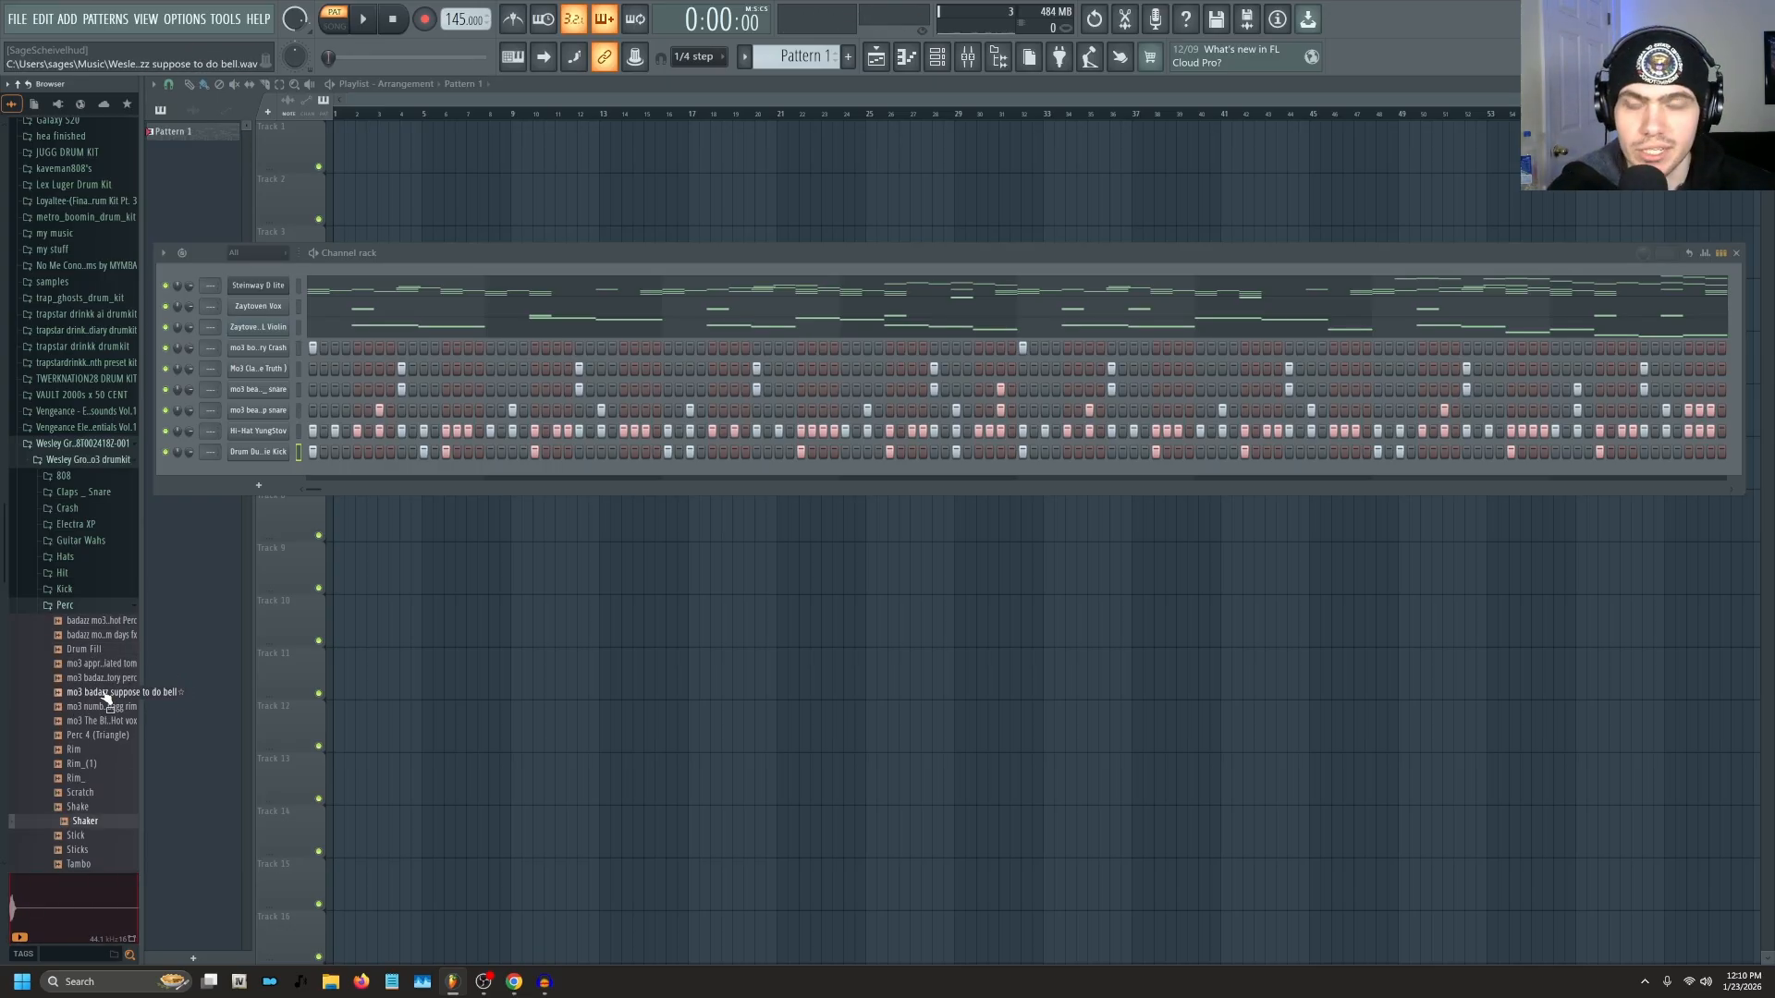
{"action": "left_click_drag", "start_coordinate": [106, 698], "coordinate": [301, 351]}
{"action": "left_click", "coordinate": [103, 604]}
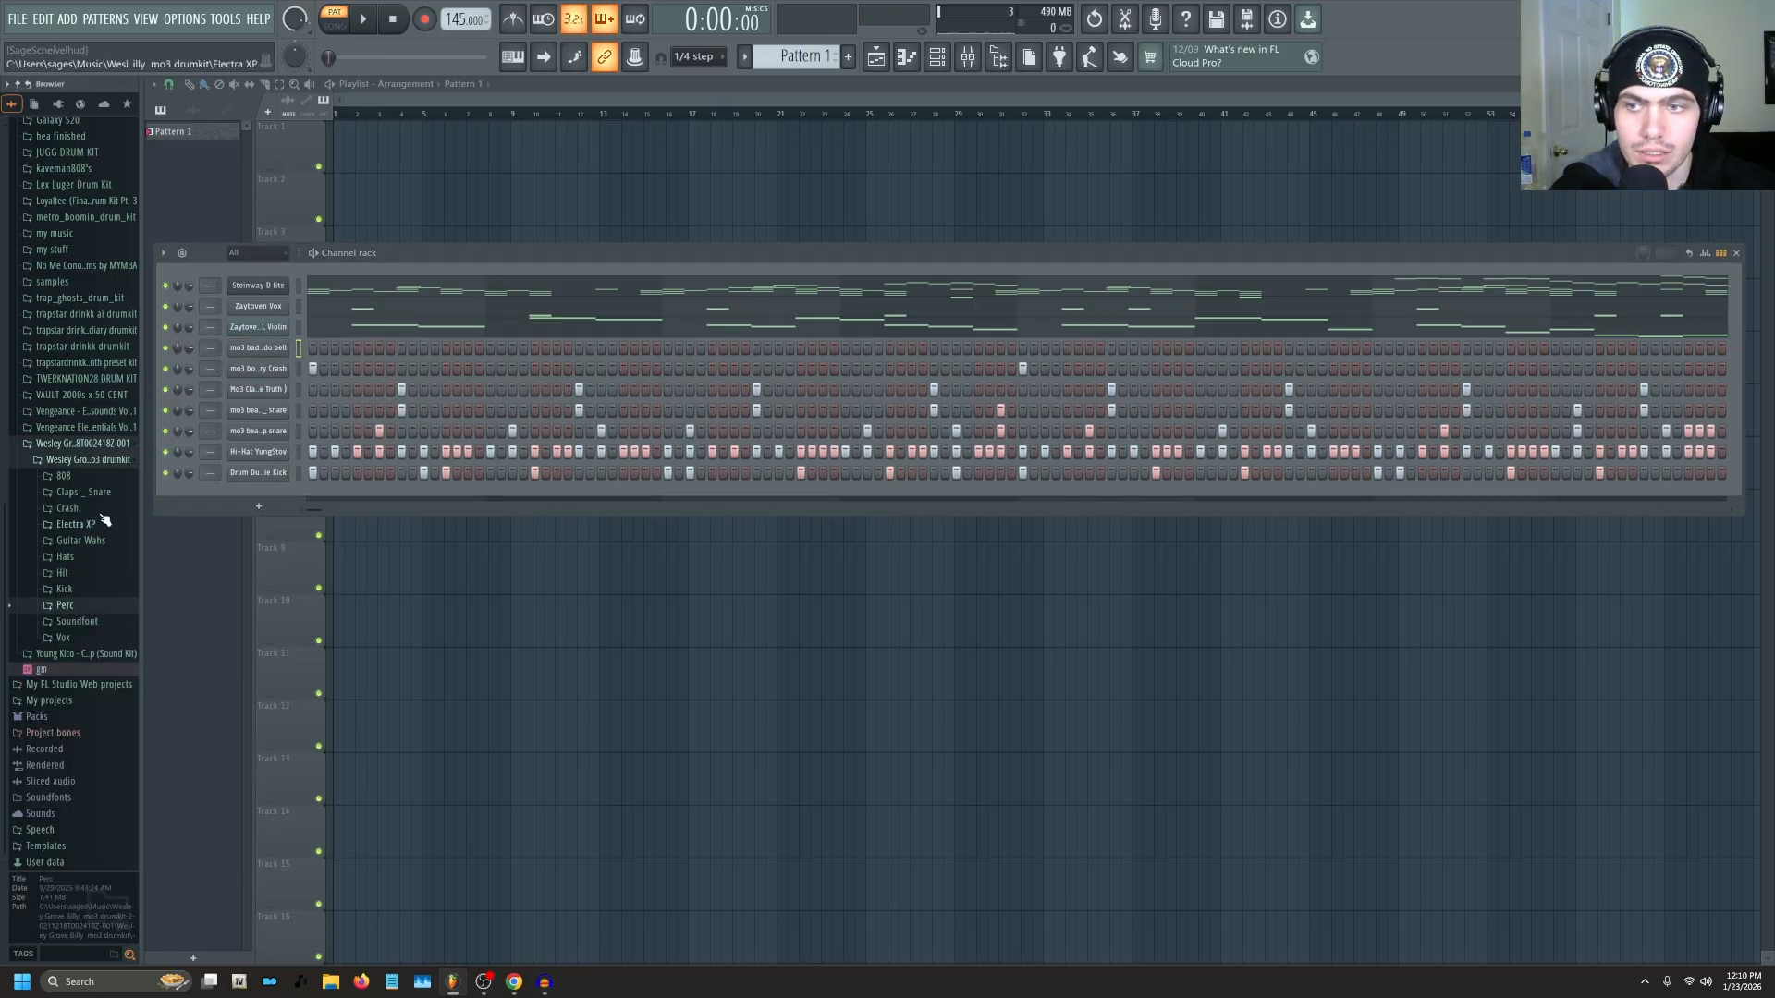
Add the NBA Guitar sample from the Guitar Wahs folder as a new channel and view its sampler settings.
{"action": "left_click", "coordinate": [111, 539]}
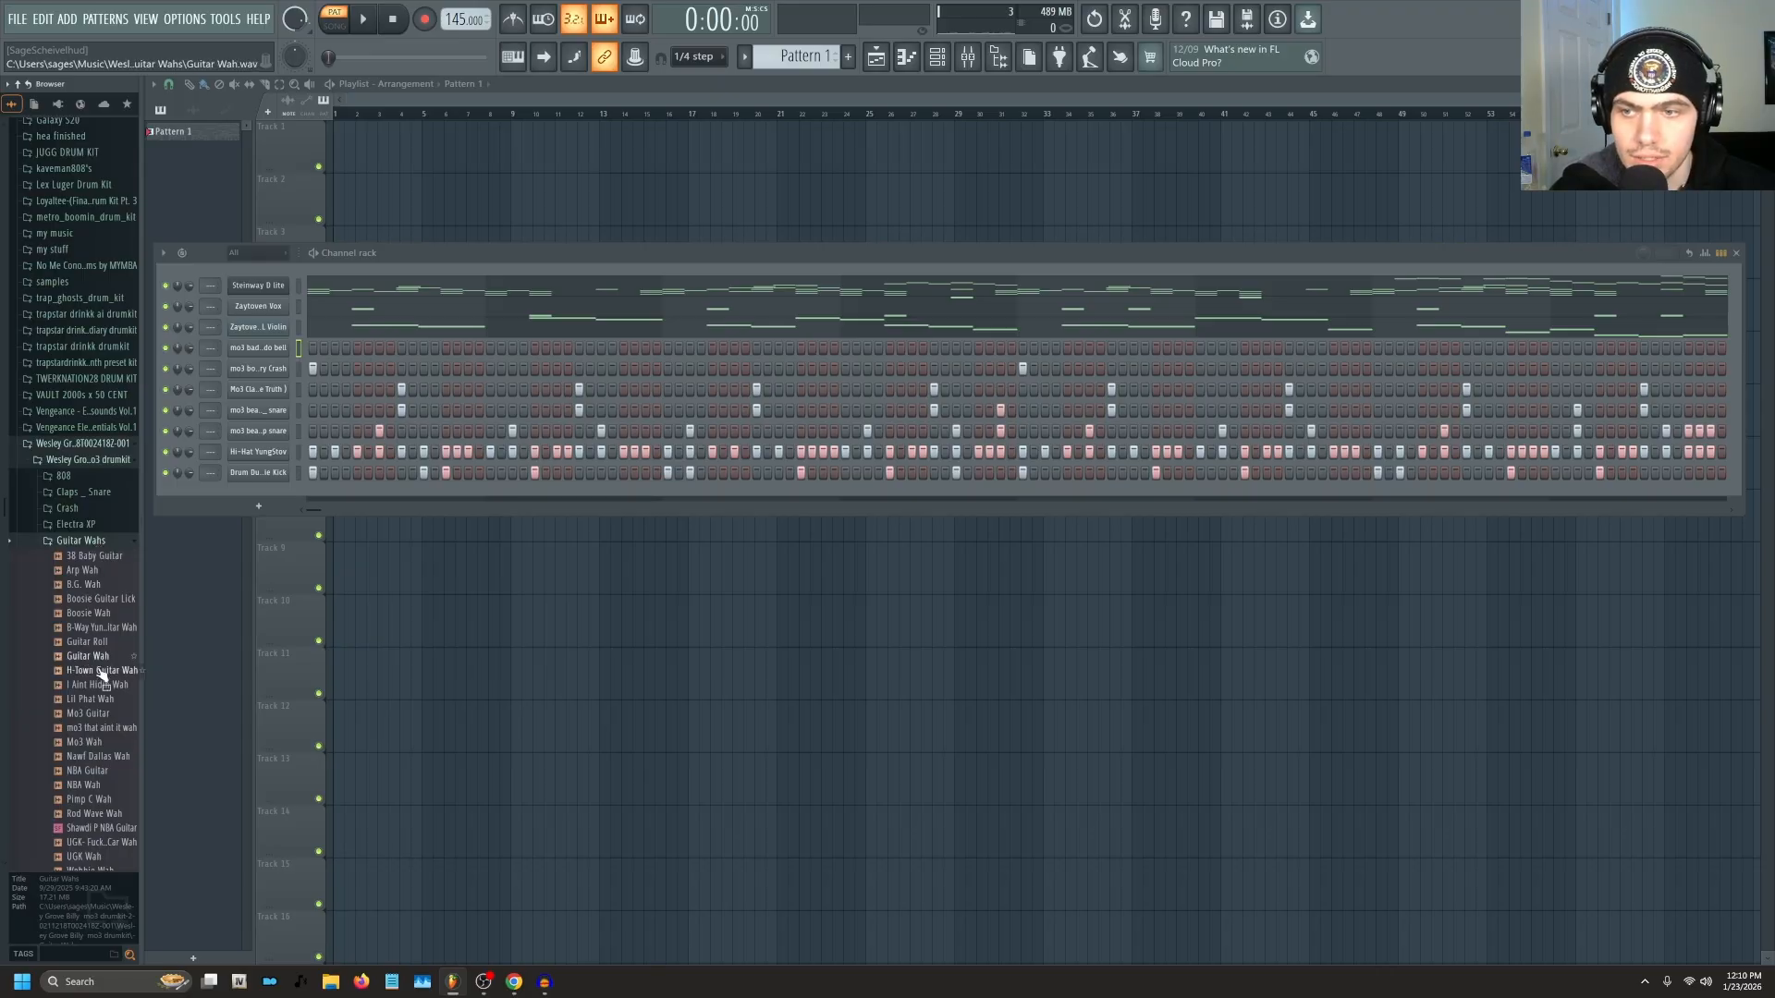
{"action": "scroll", "coordinate": [97, 730], "scroll_direction": "down", "scroll_amount": 3}
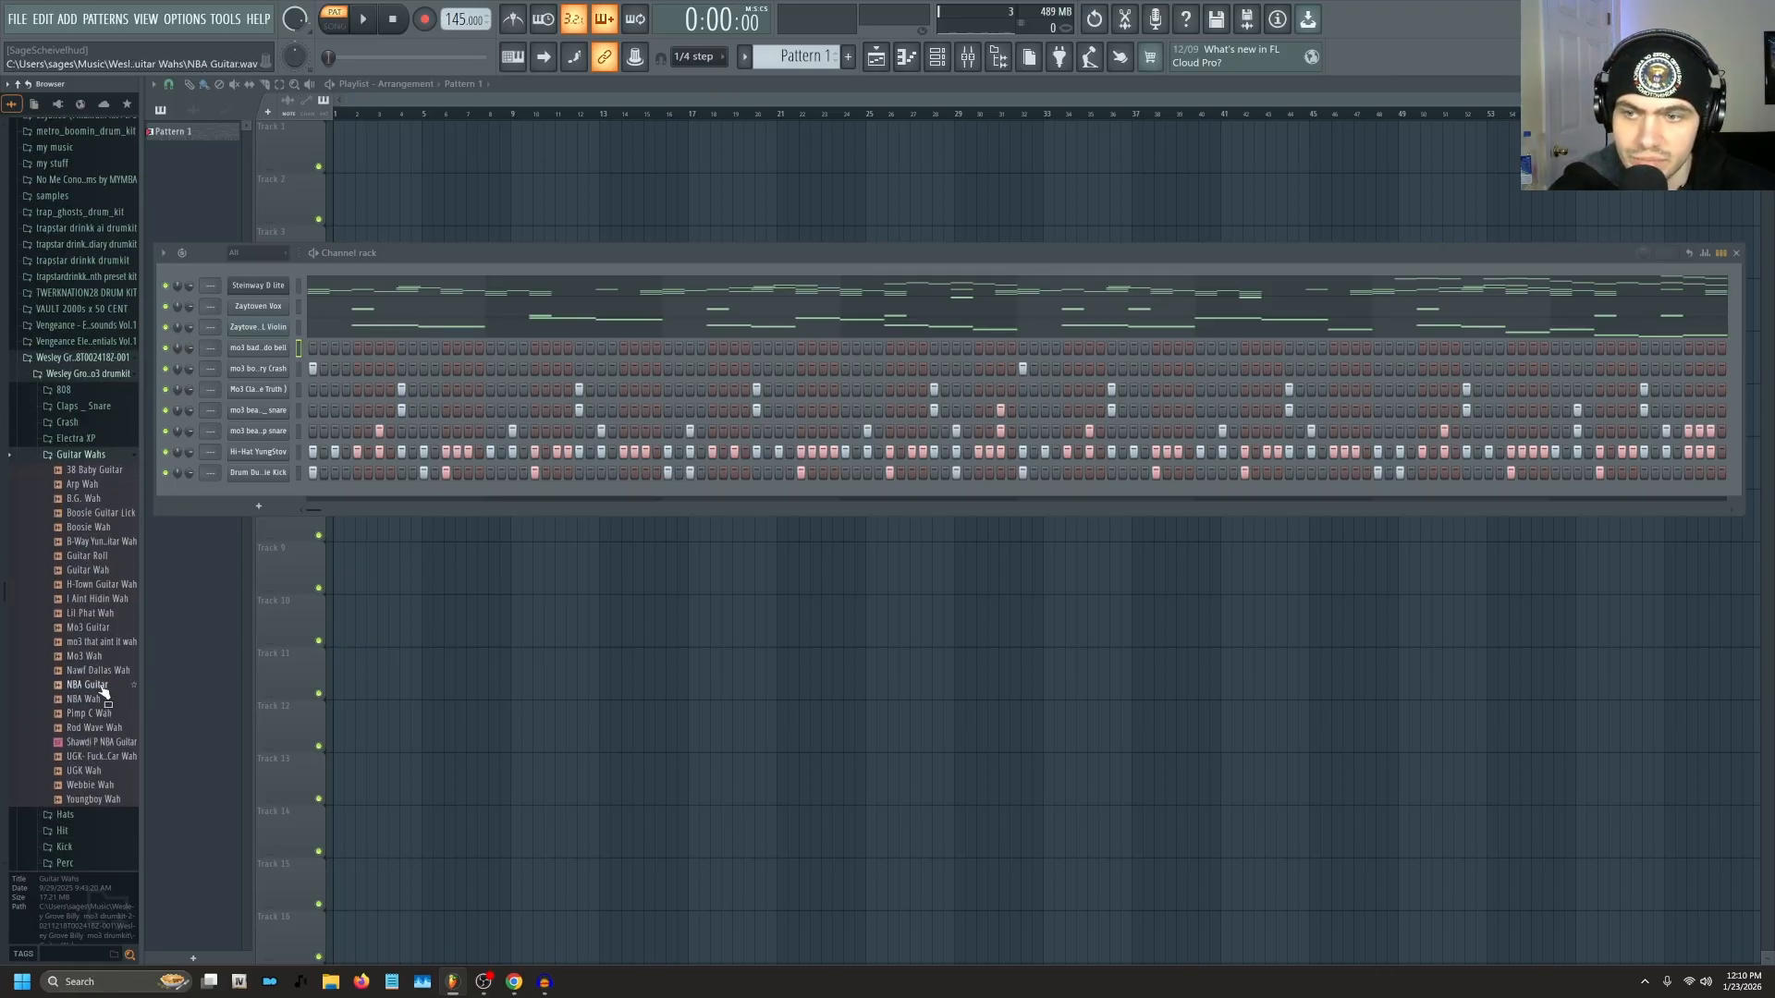
{"action": "left_click", "coordinate": [97, 686]}
{"action": "left_click_drag", "start_coordinate": [100, 699], "coordinate": [263, 364]}
{"action": "left_click", "coordinate": [263, 365]}
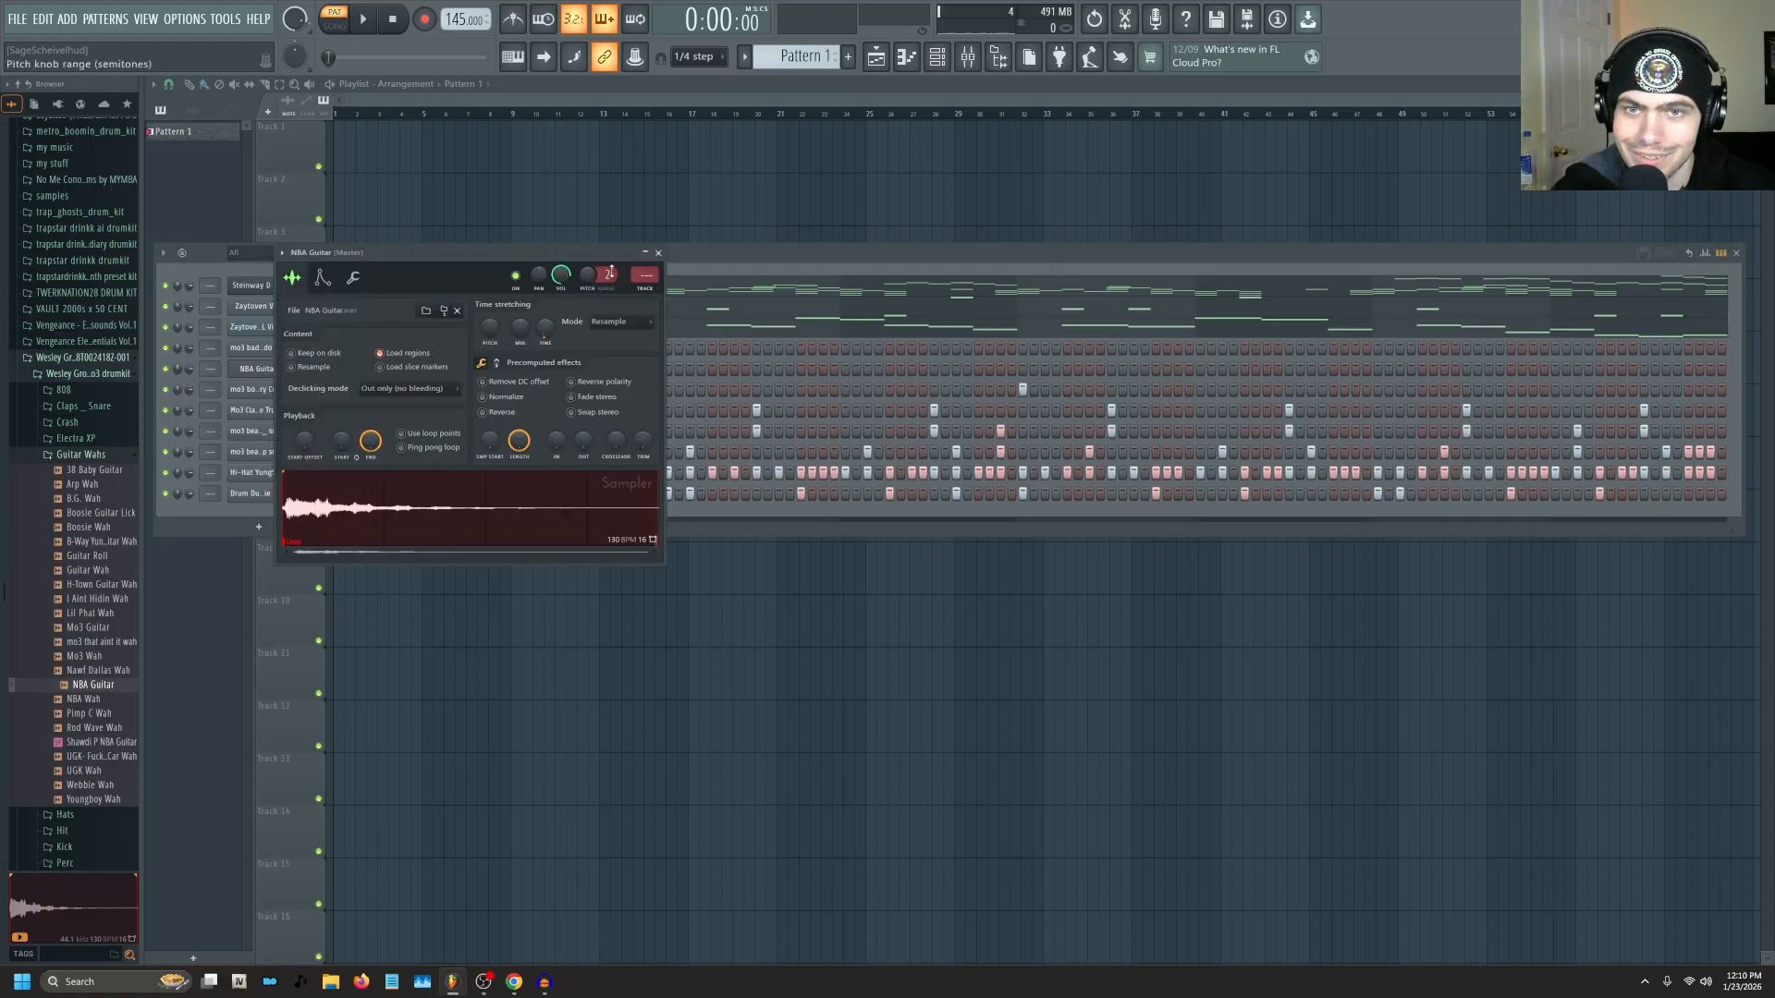
{"action": "left_click", "coordinate": [658, 254]}
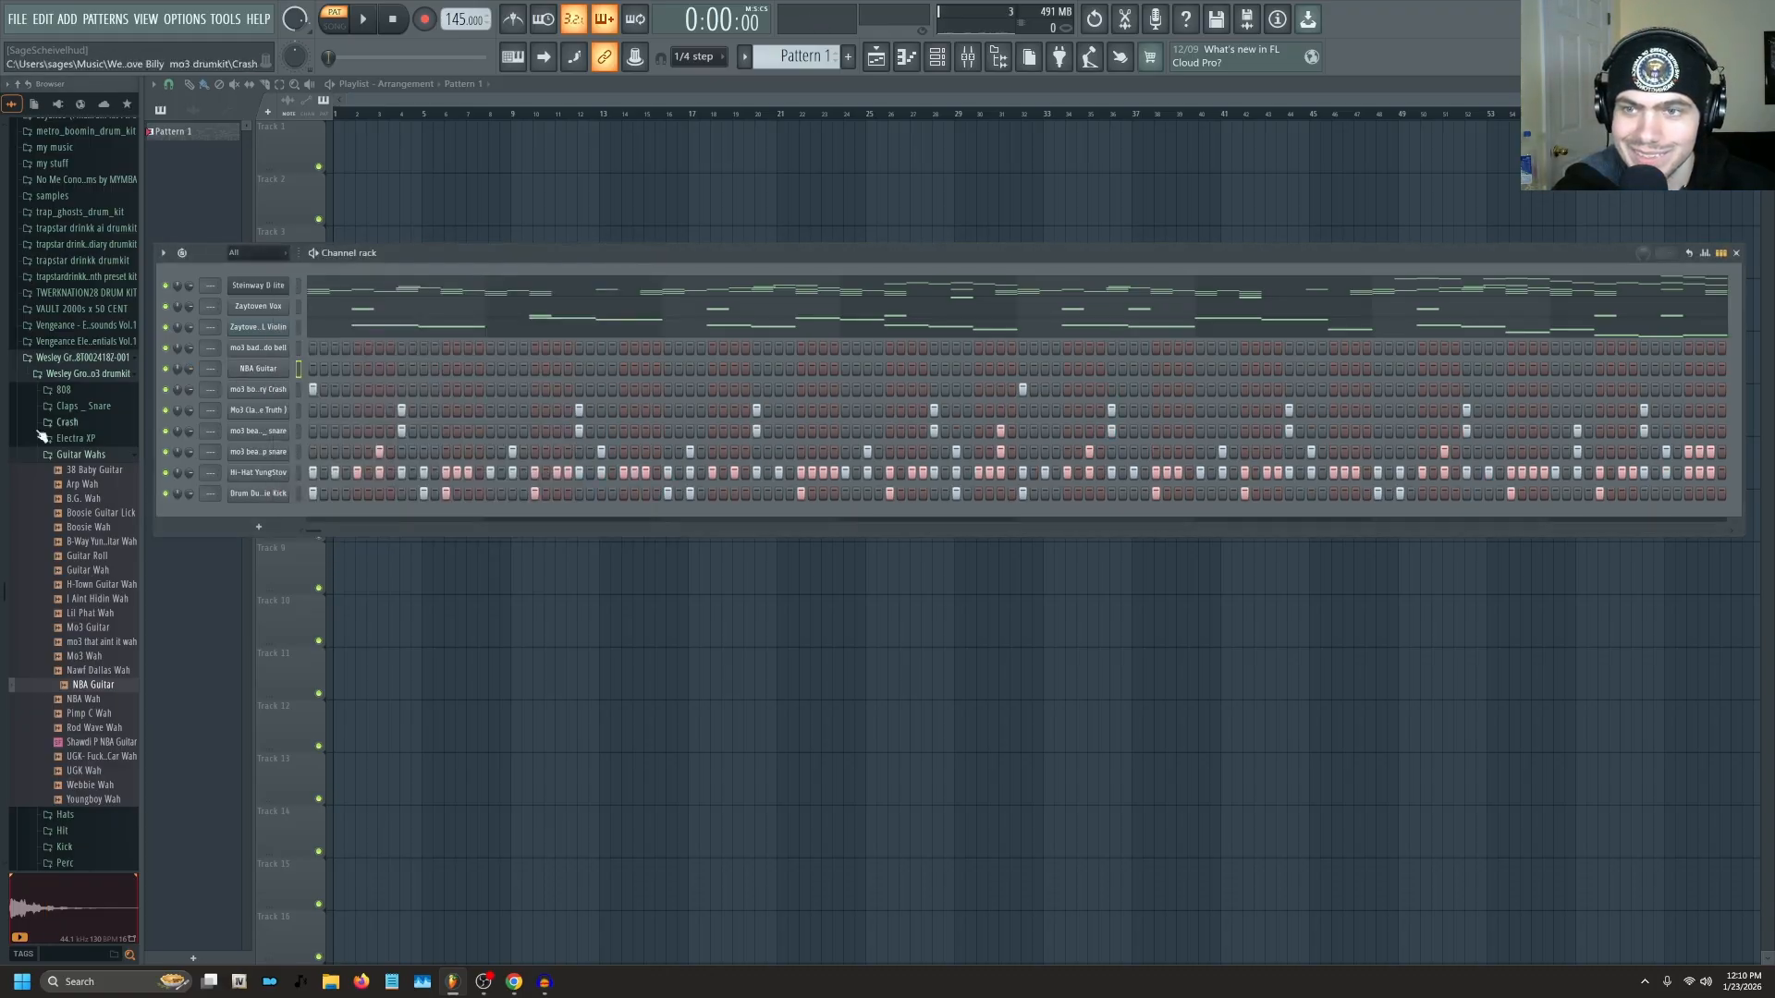
Detect the pitch regions of the mo3 badazz suppose to do bell sample in Edison.
{"action": "left_click", "coordinate": [242, 348]}
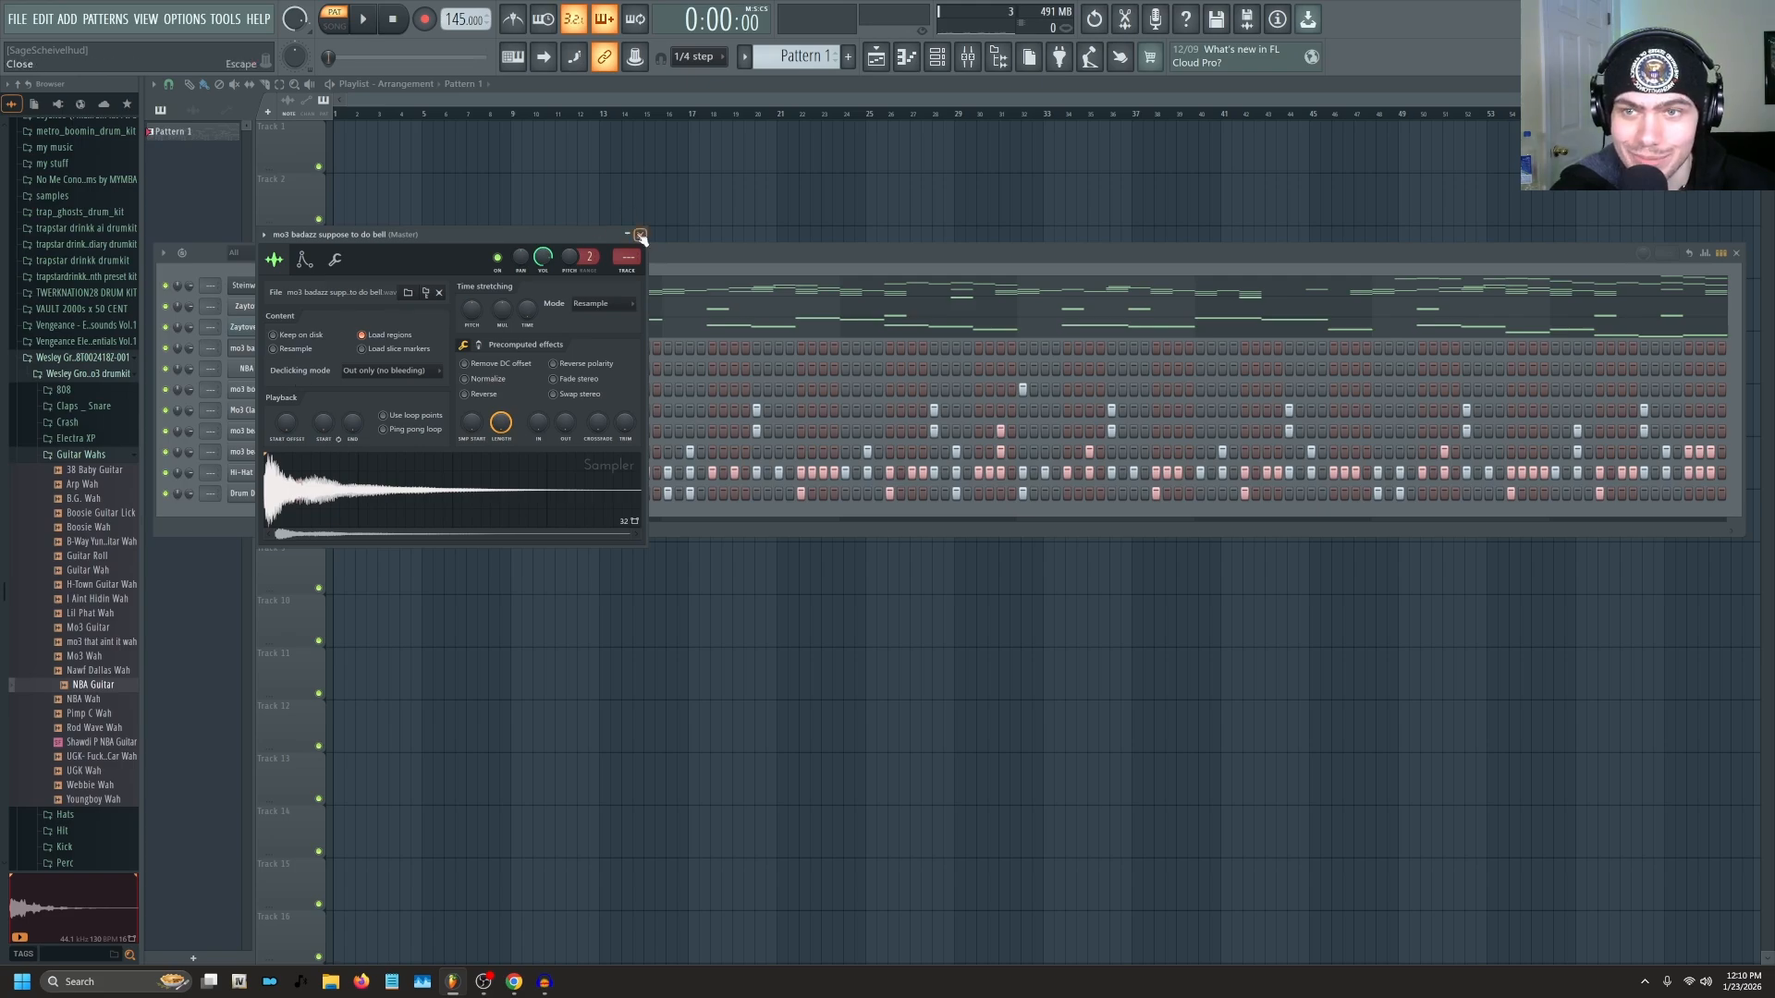
{"action": "right_click", "coordinate": [379, 504]}
{"action": "left_click", "coordinate": [429, 562]}
{"action": "right_click", "coordinate": [454, 475]}
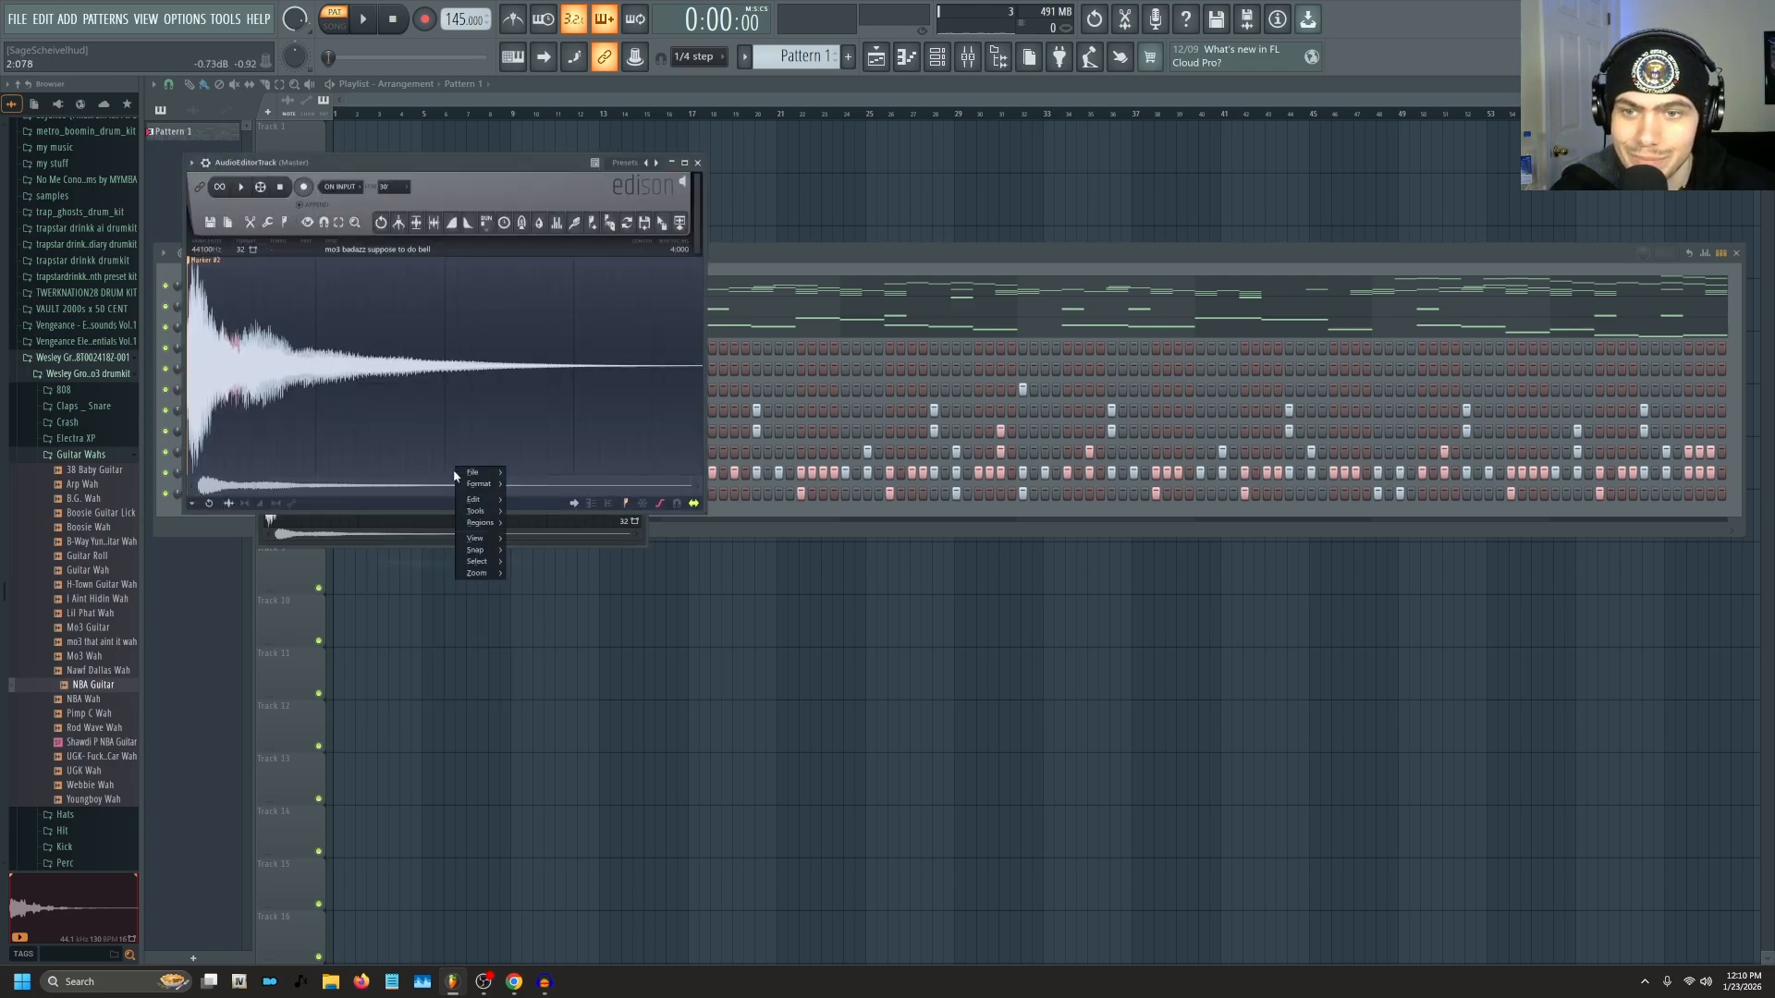
{"action": "mouse_move", "coordinate": [481, 527]}
{"action": "left_click", "coordinate": [559, 678]}
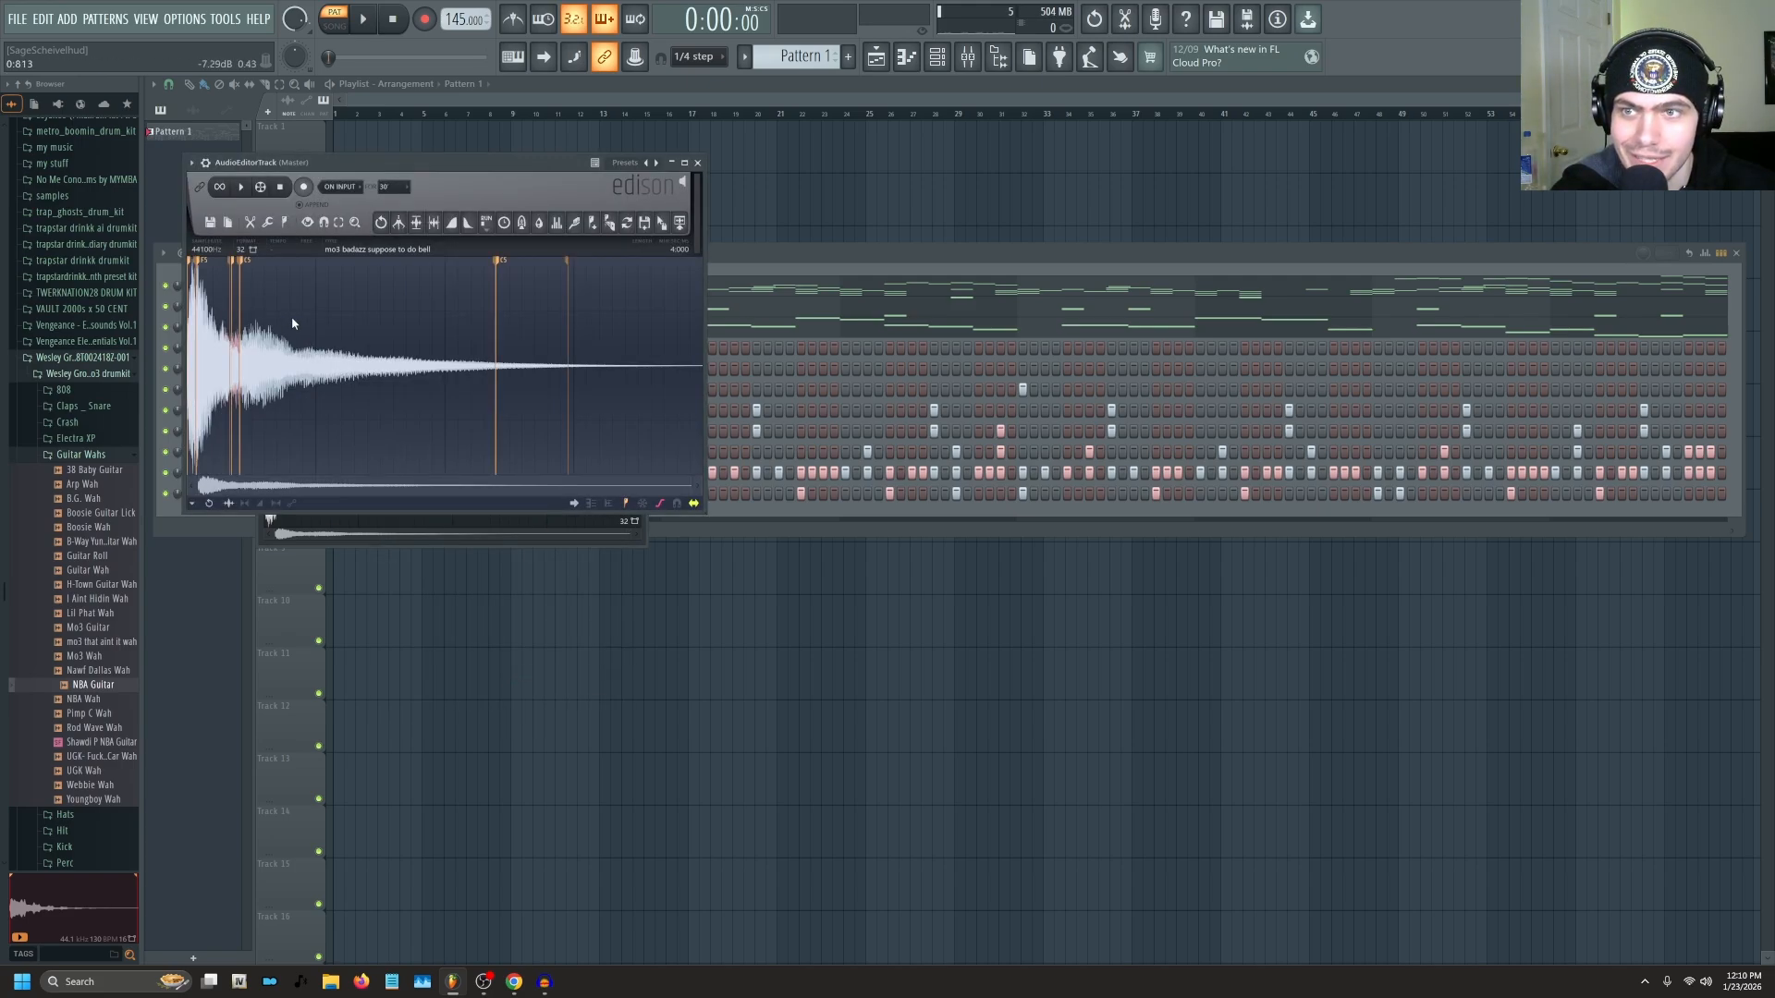
{"action": "left_click", "coordinate": [698, 164]}
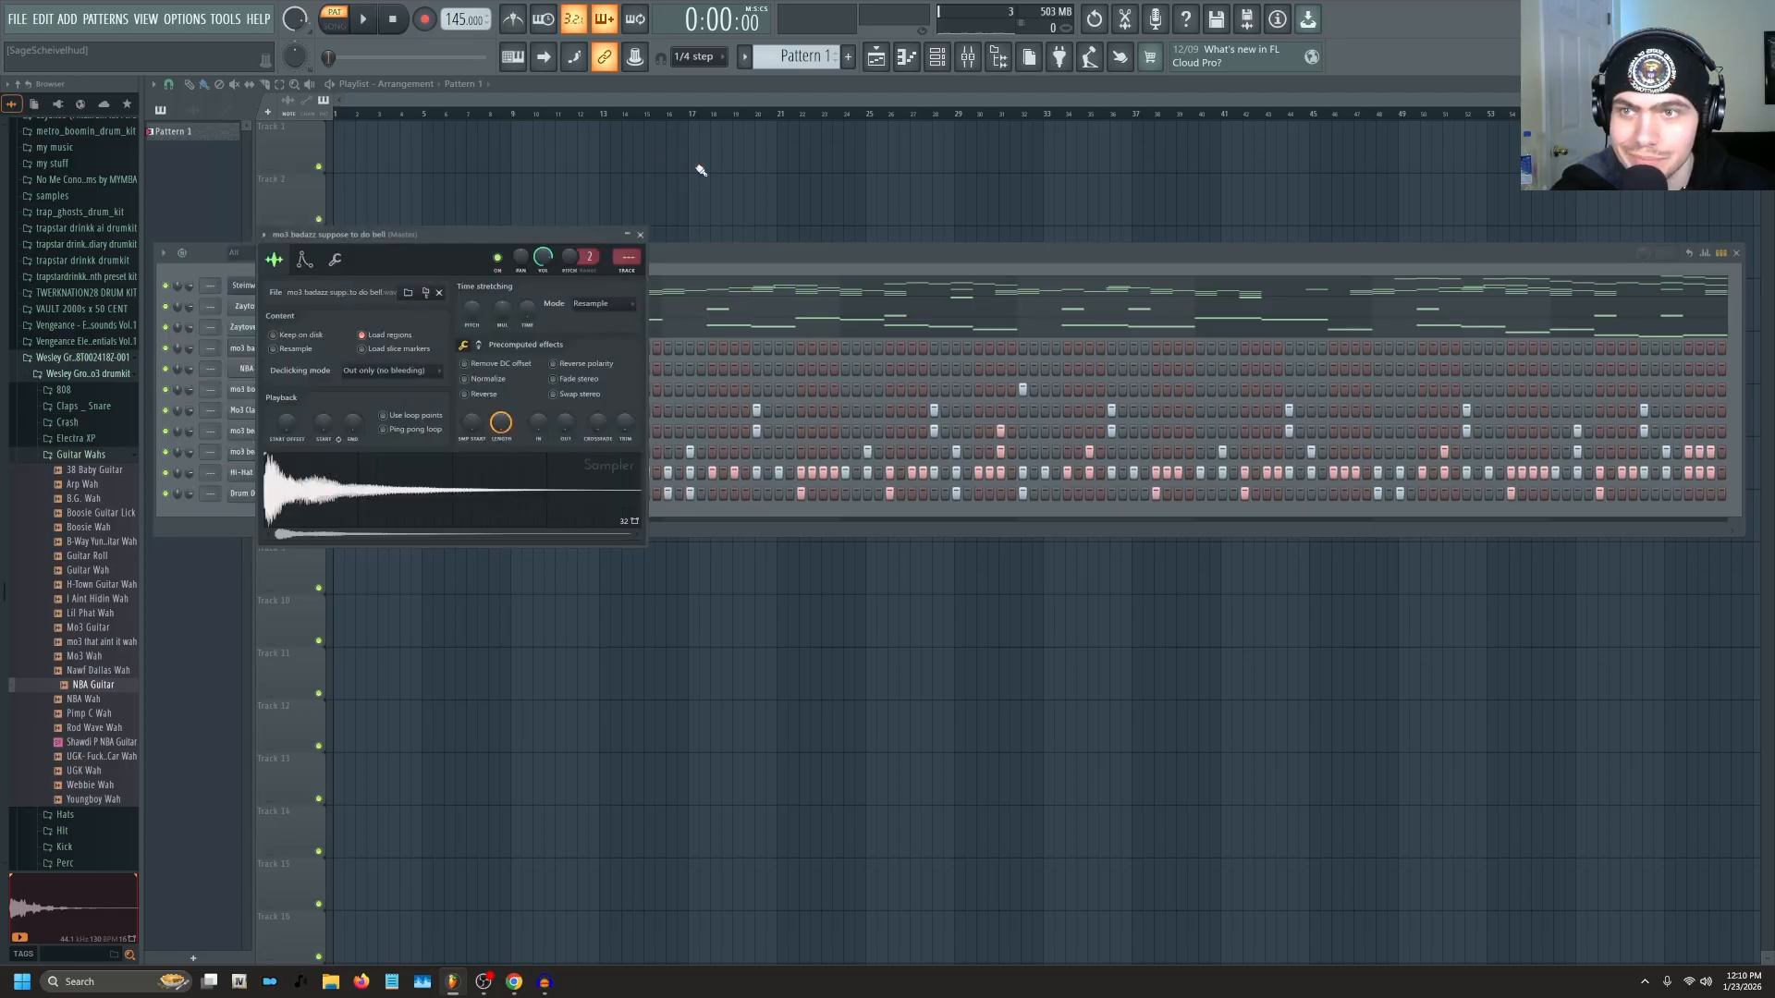
{"action": "left_click", "coordinate": [642, 235]}
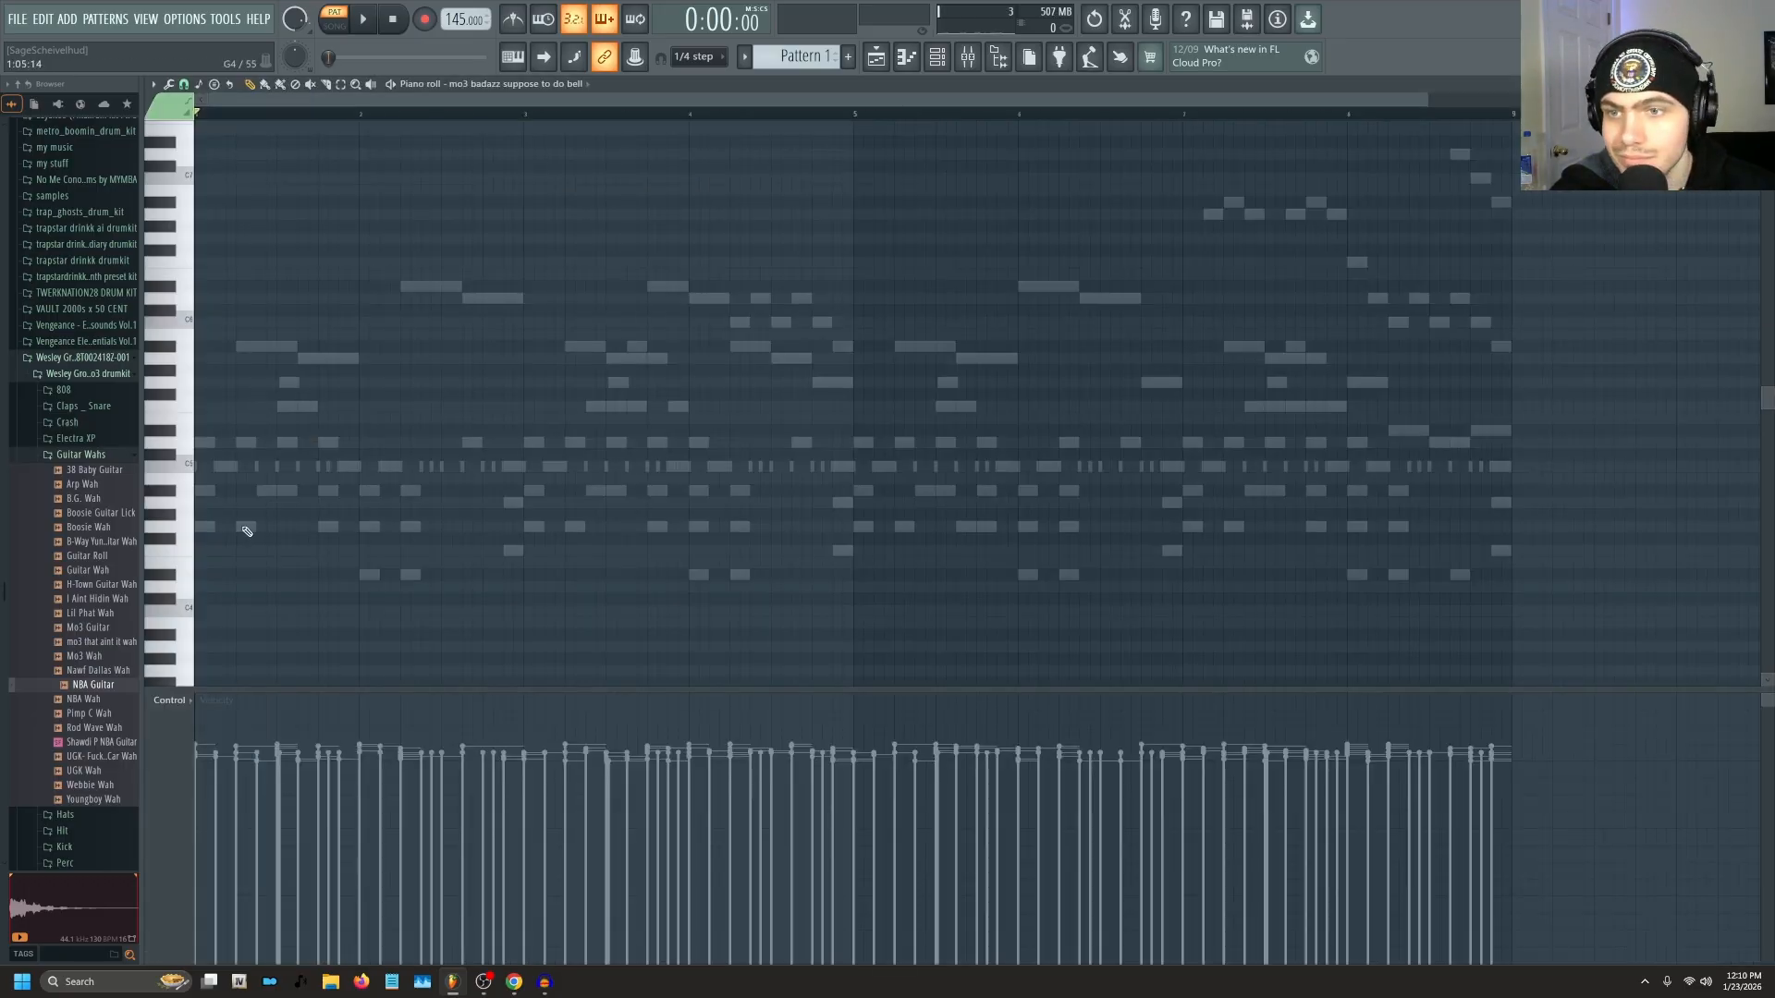
Place bell notes G4 at bar 1, D5 at bar 3, G5 at bar 5 and D5 at bar 7 while playing the pattern.
{"action": "left_click", "coordinate": [247, 531]}
{"action": "key", "text": "space"}
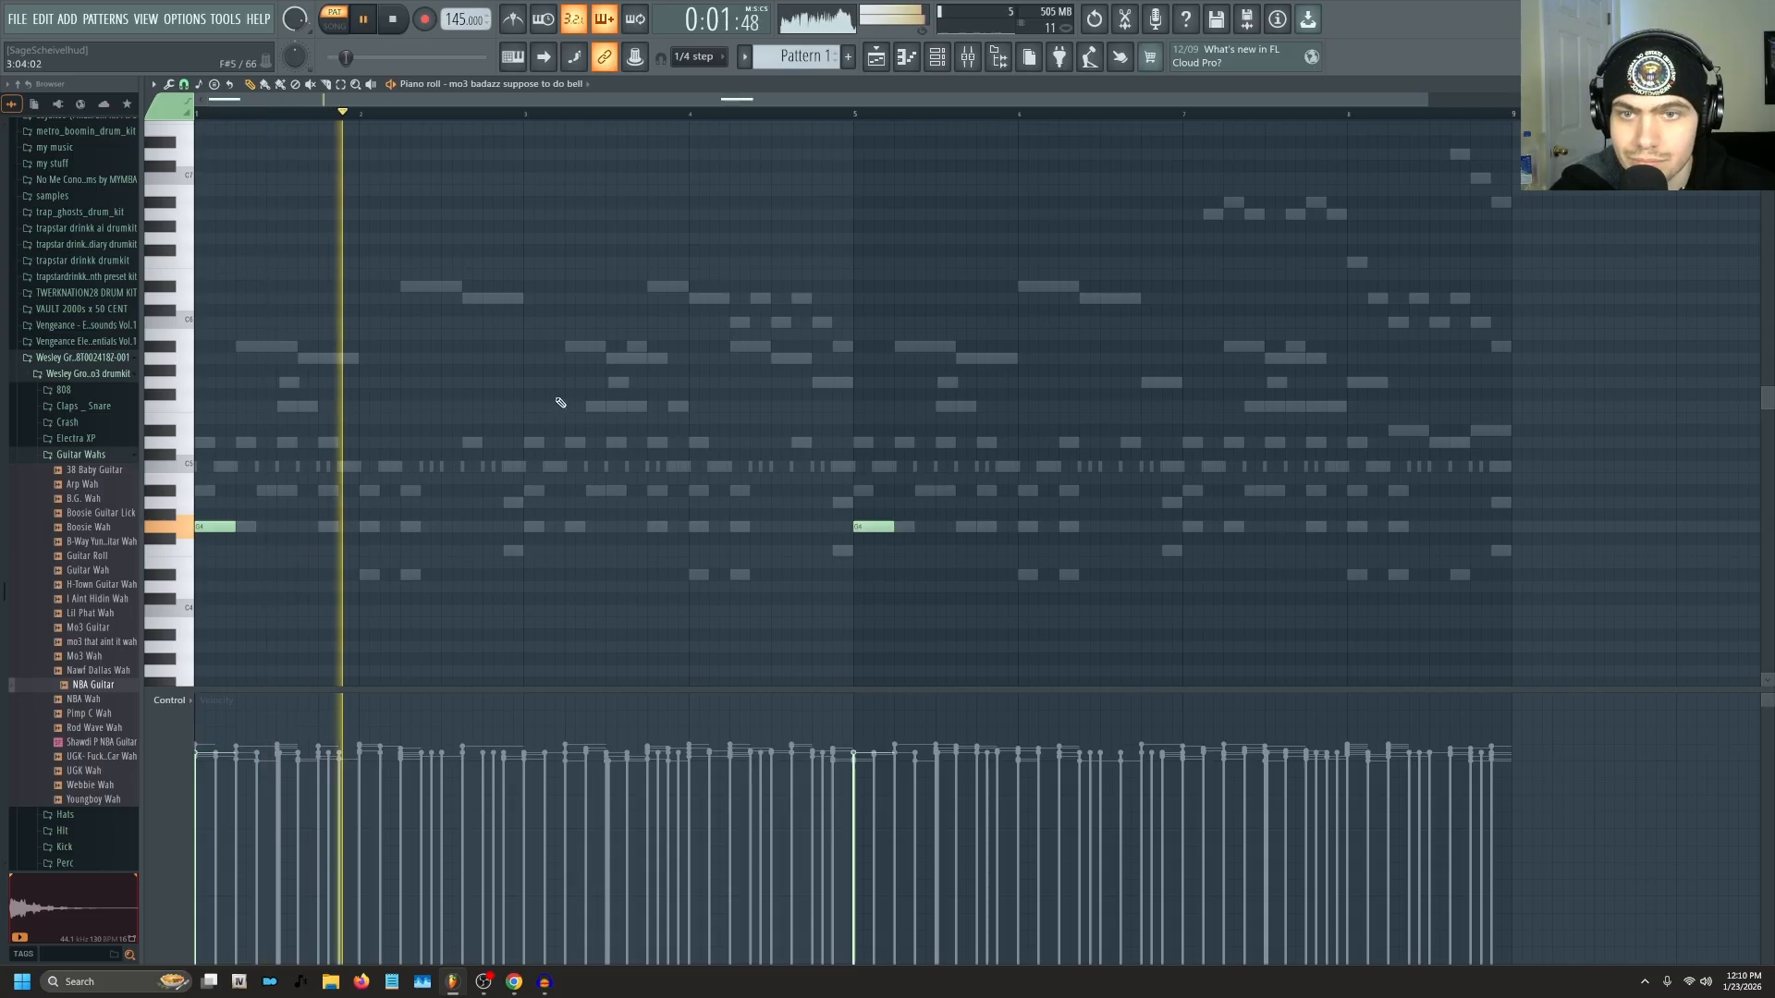
{"action": "left_click", "coordinate": [525, 382]}
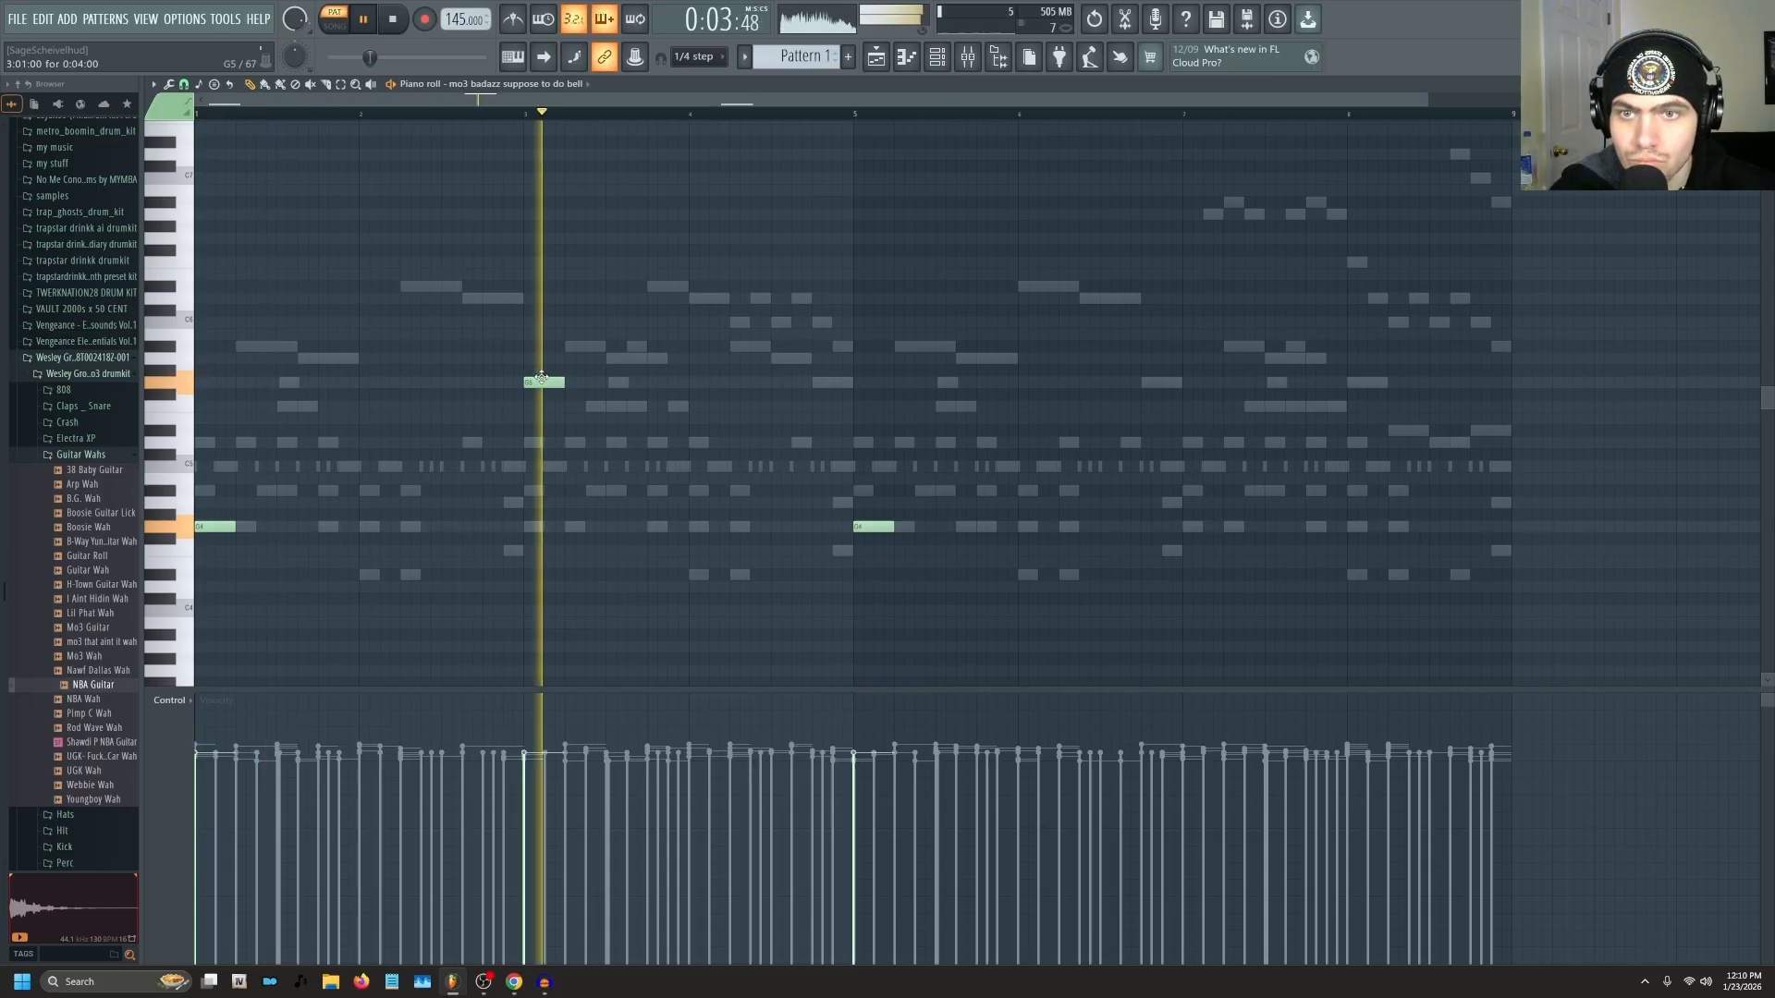
{"action": "left_click_drag", "start_coordinate": [542, 378], "coordinate": [543, 443]}
{"action": "left_click", "coordinate": [1193, 443]}
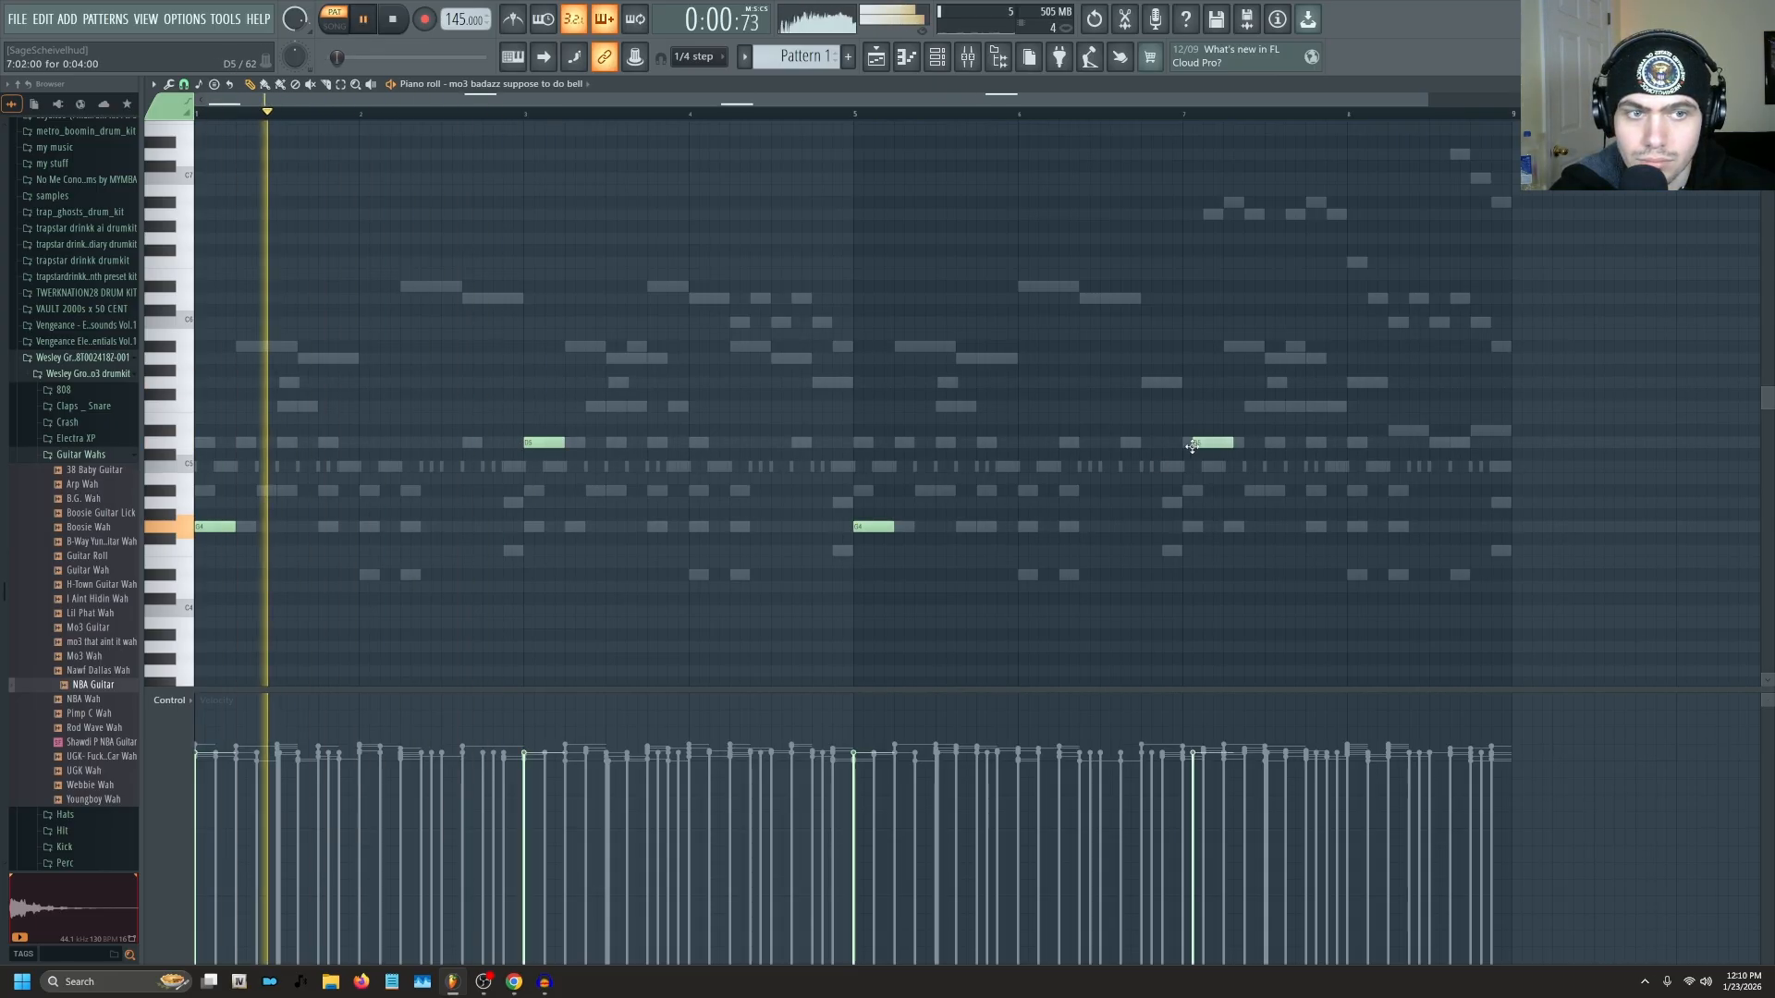
{"action": "left_click_drag", "start_coordinate": [1192, 448], "coordinate": [1184, 446]}
{"action": "right_click", "coordinate": [862, 527]}
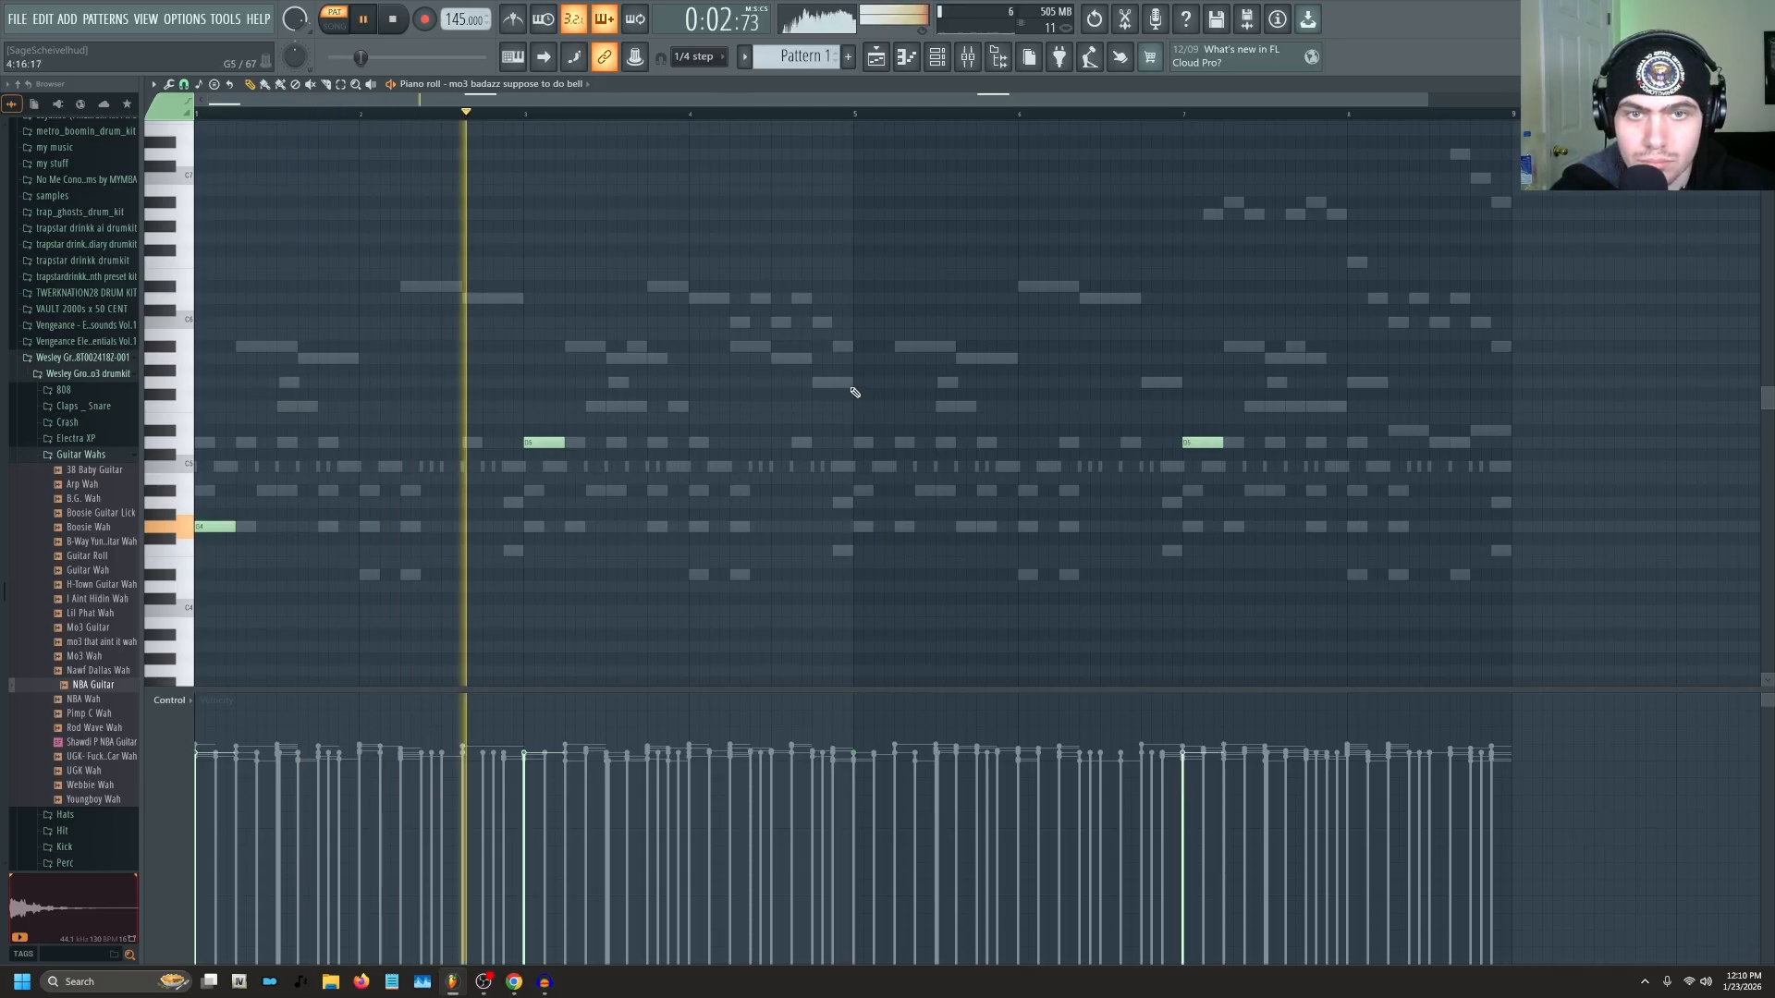
{"action": "left_click", "coordinate": [855, 382]}
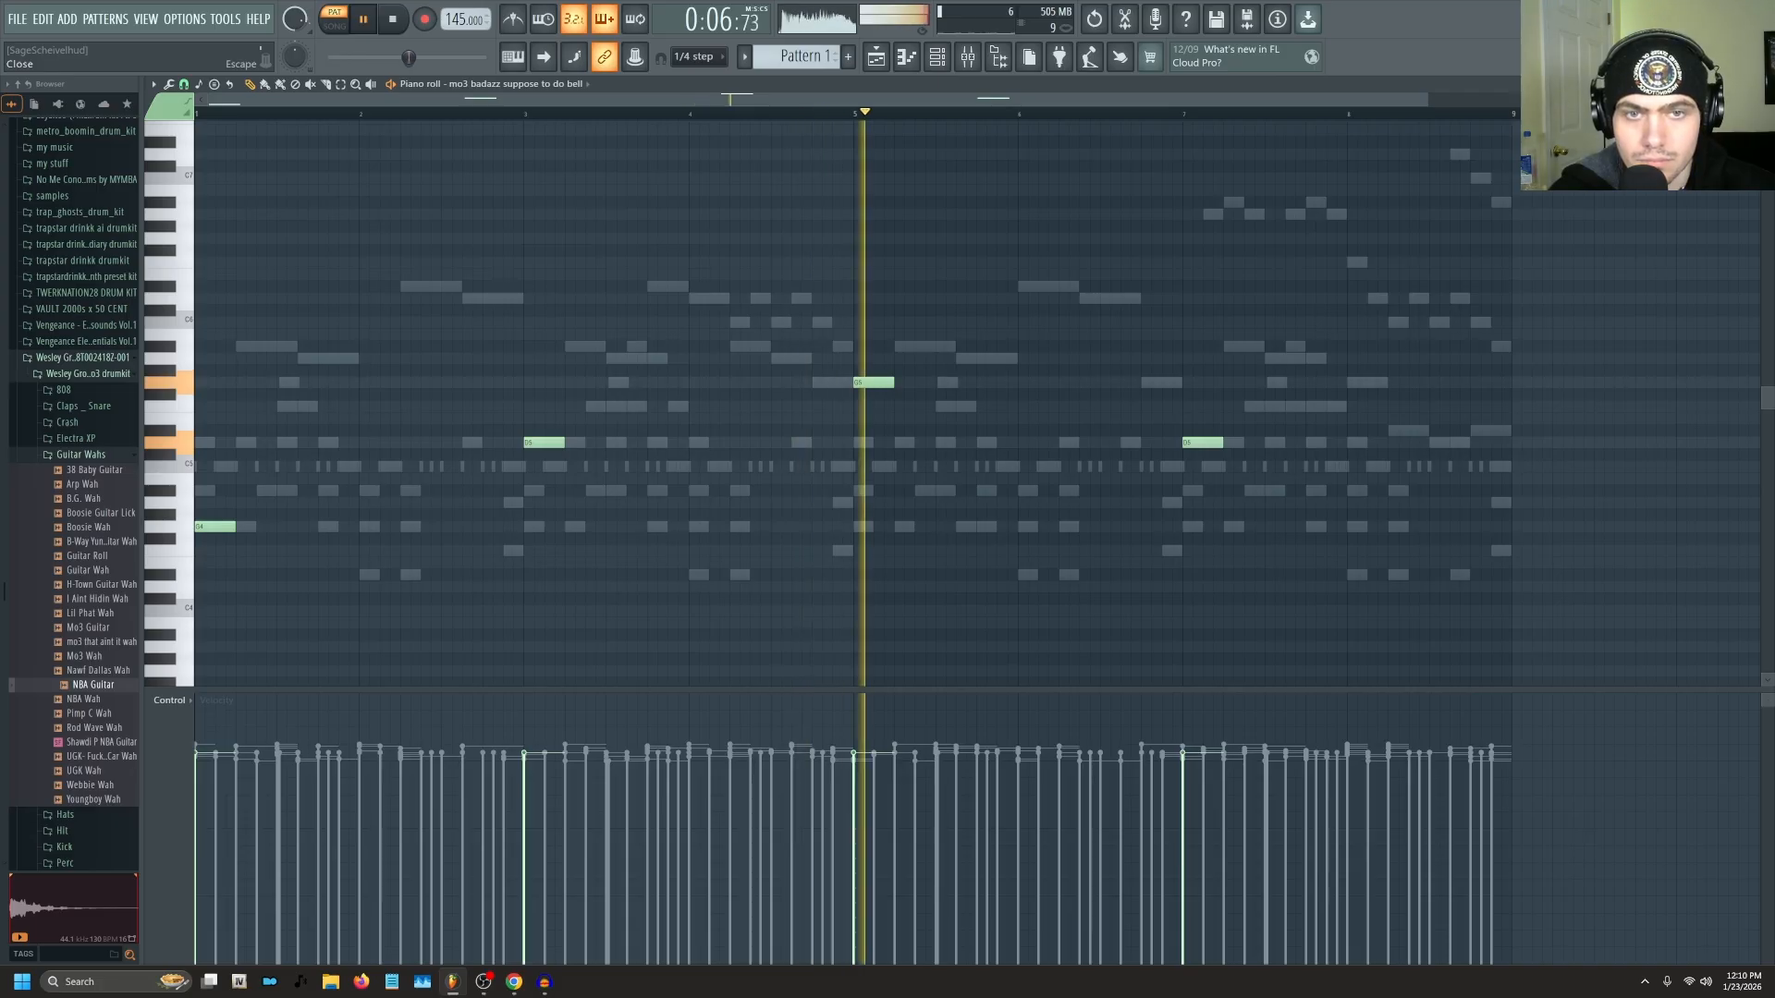
{"action": "left_click", "coordinate": [1763, 84]}
Stop playback and review the NBA Guitar channel's envelope, miscellaneous and sample settings.
{"action": "left_click", "coordinate": [298, 370]}
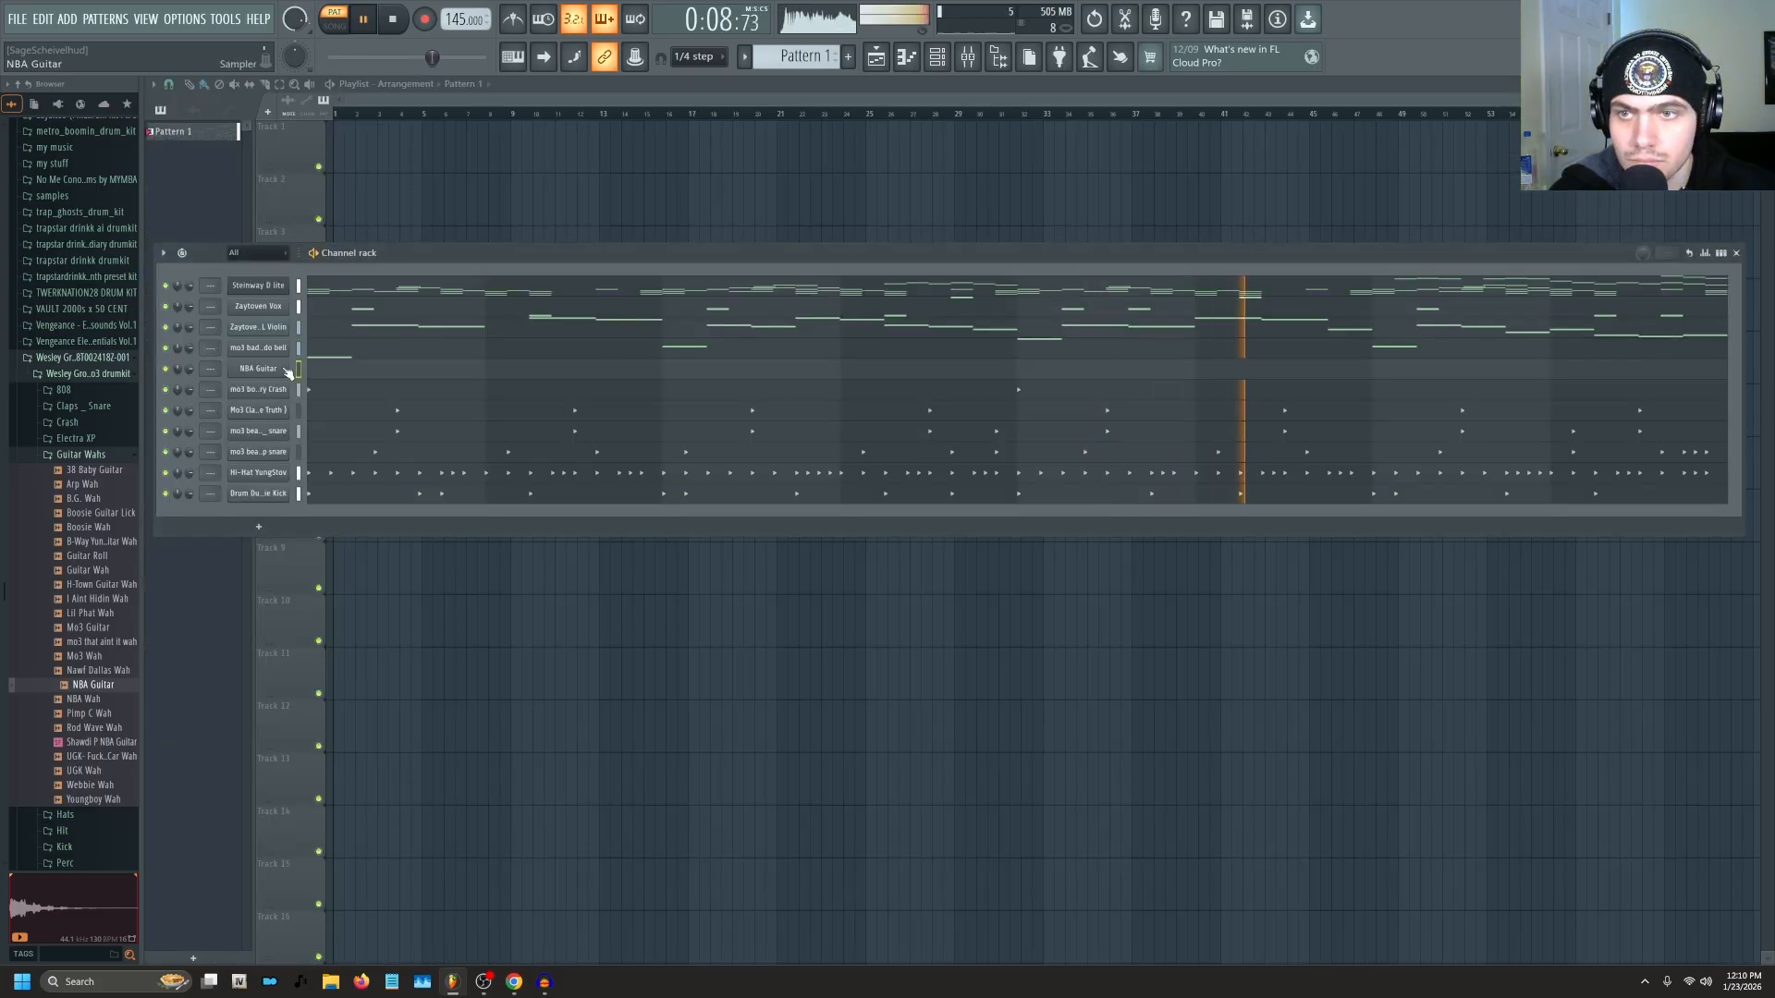
{"action": "key", "text": "space"}
{"action": "left_click", "coordinate": [281, 367]}
{"action": "left_click", "coordinate": [324, 279]}
{"action": "left_click", "coordinate": [352, 279]}
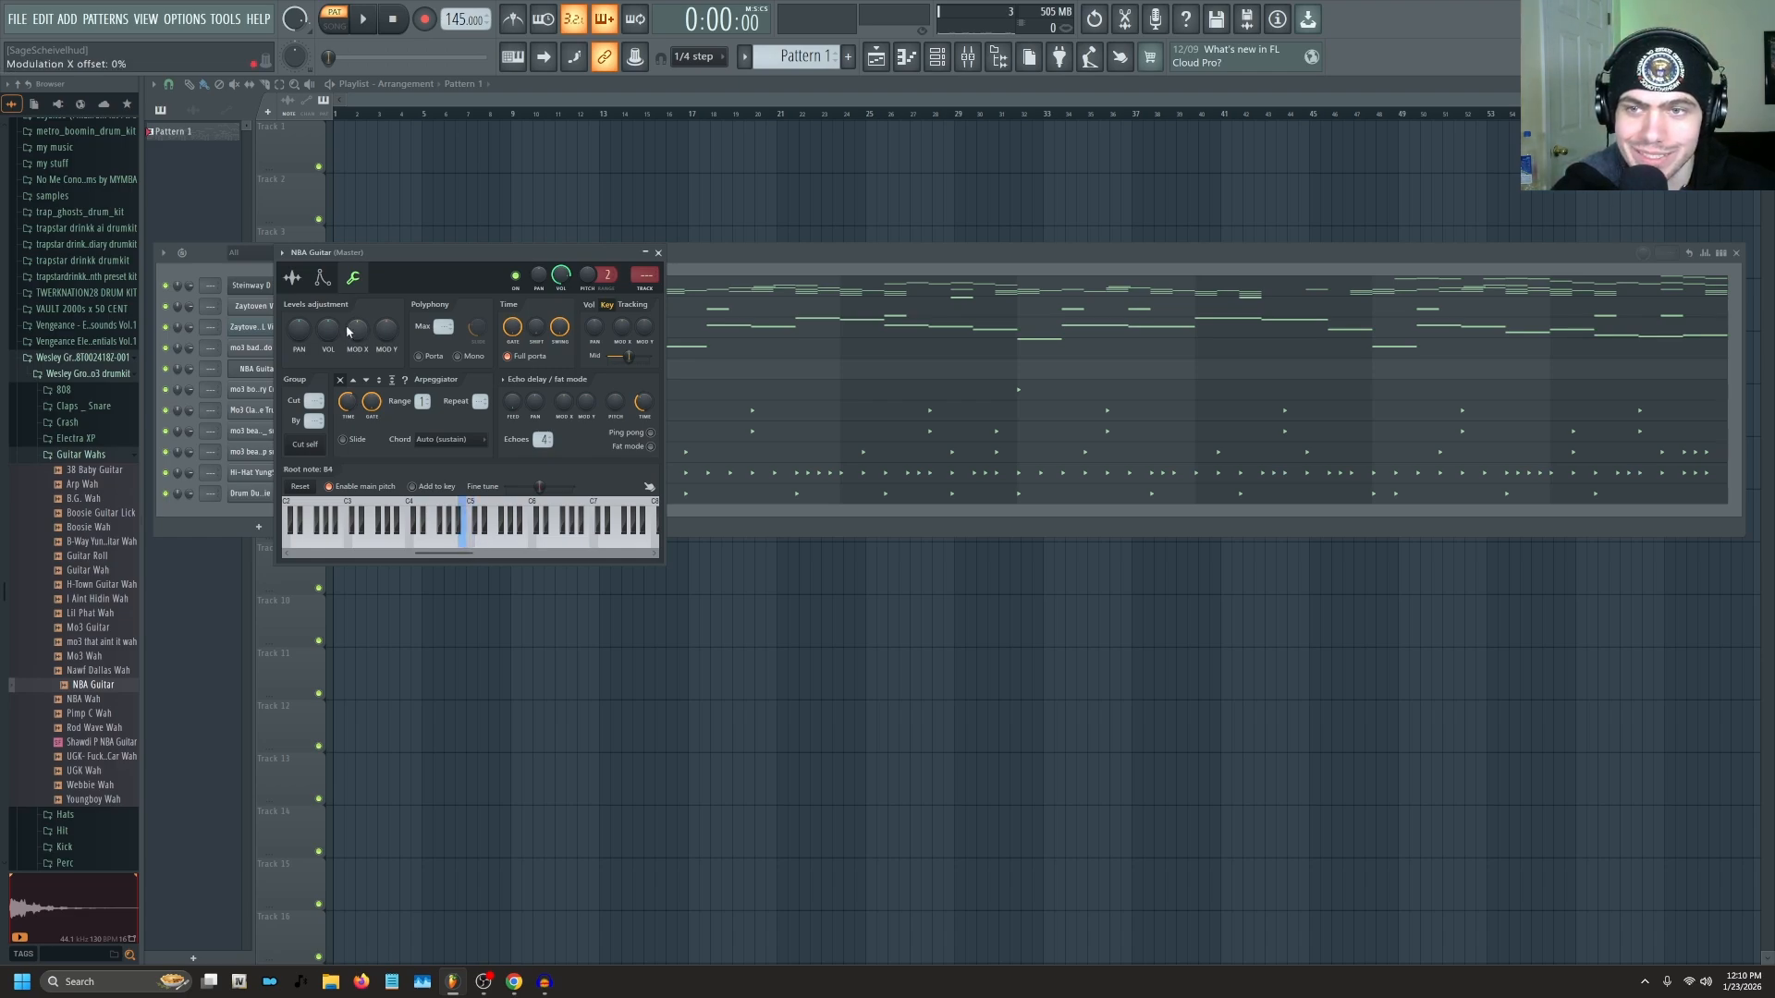
{"action": "left_click", "coordinate": [293, 278]}
{"action": "left_click", "coordinate": [658, 254]}
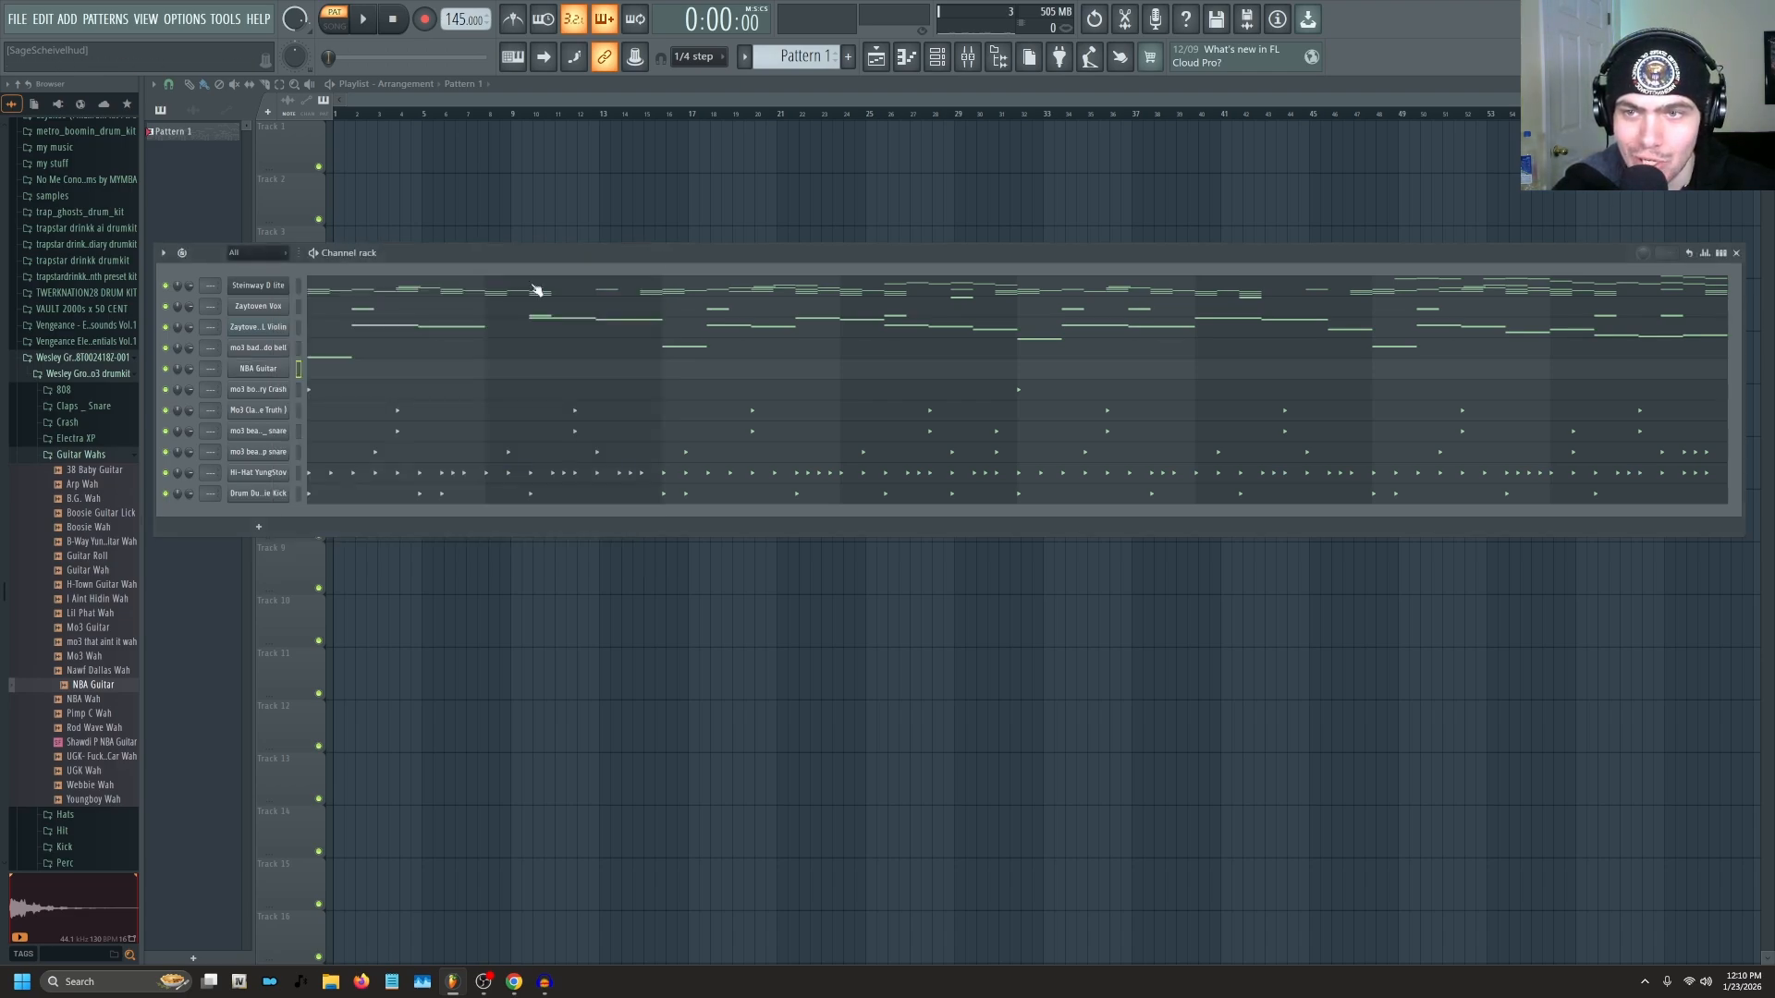
Show the NBA Guitar channel in the piano roll and collapse the Guitar Wahs folder.
{"action": "left_click", "coordinate": [319, 382]}
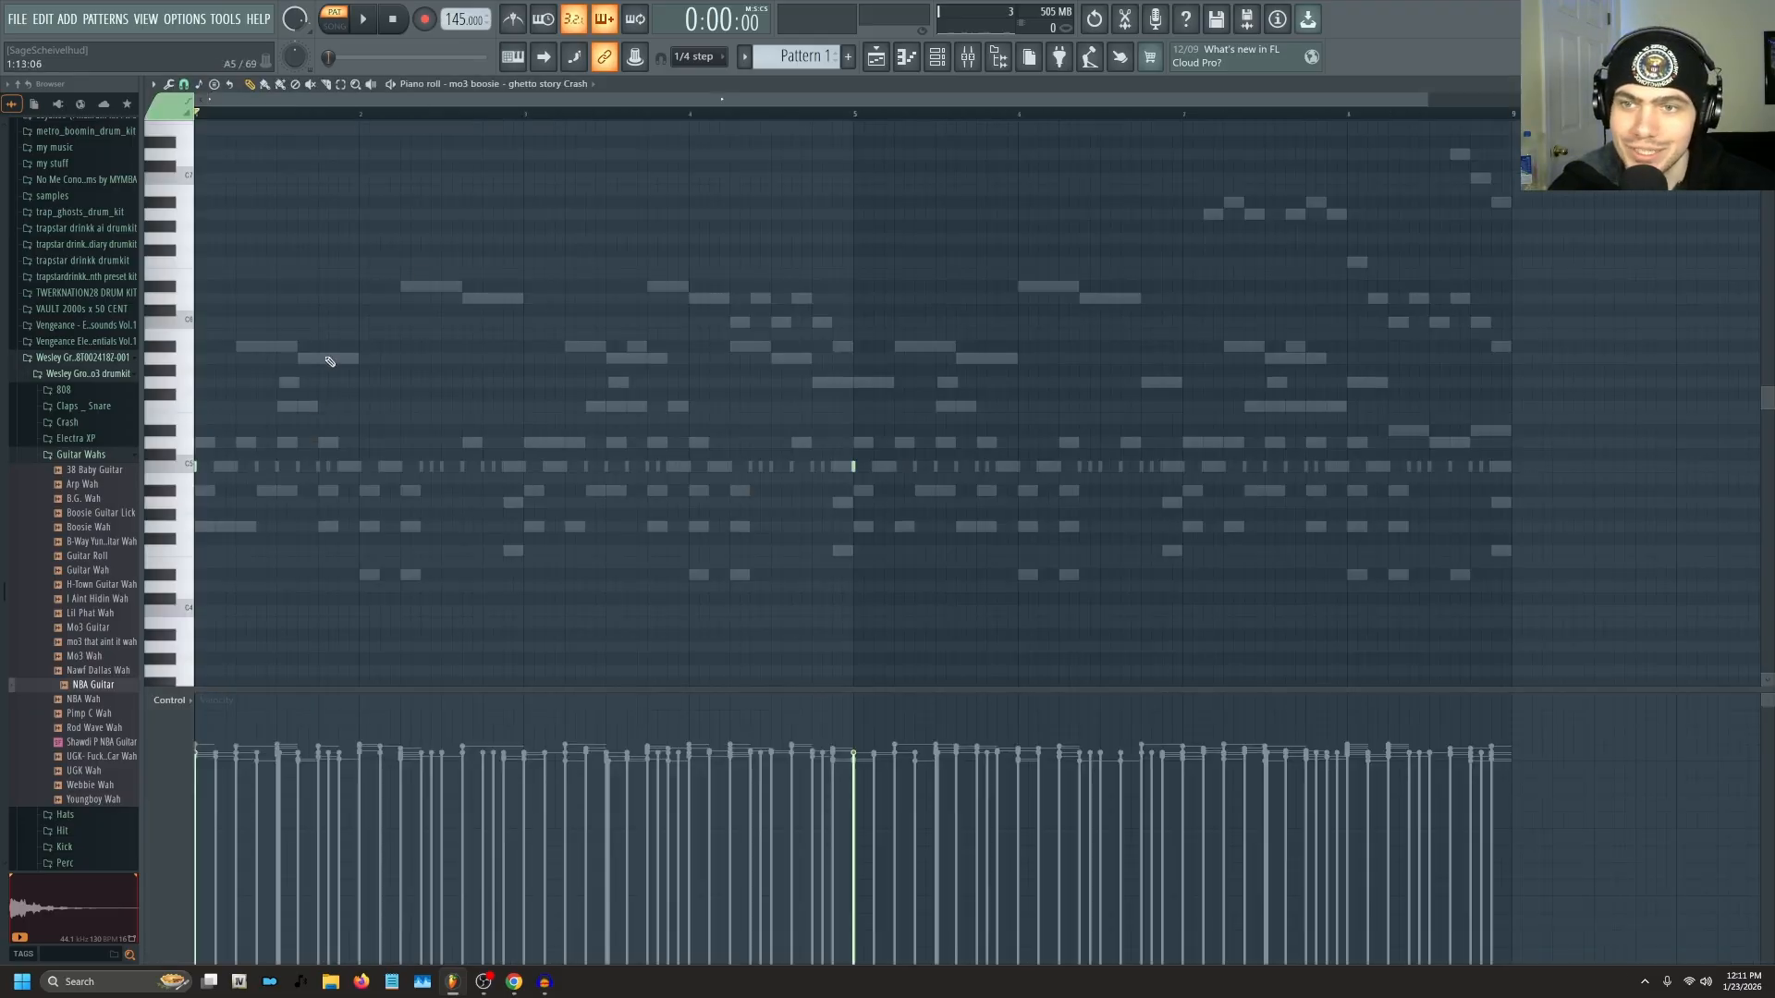
{"action": "left_click", "coordinate": [557, 89]}
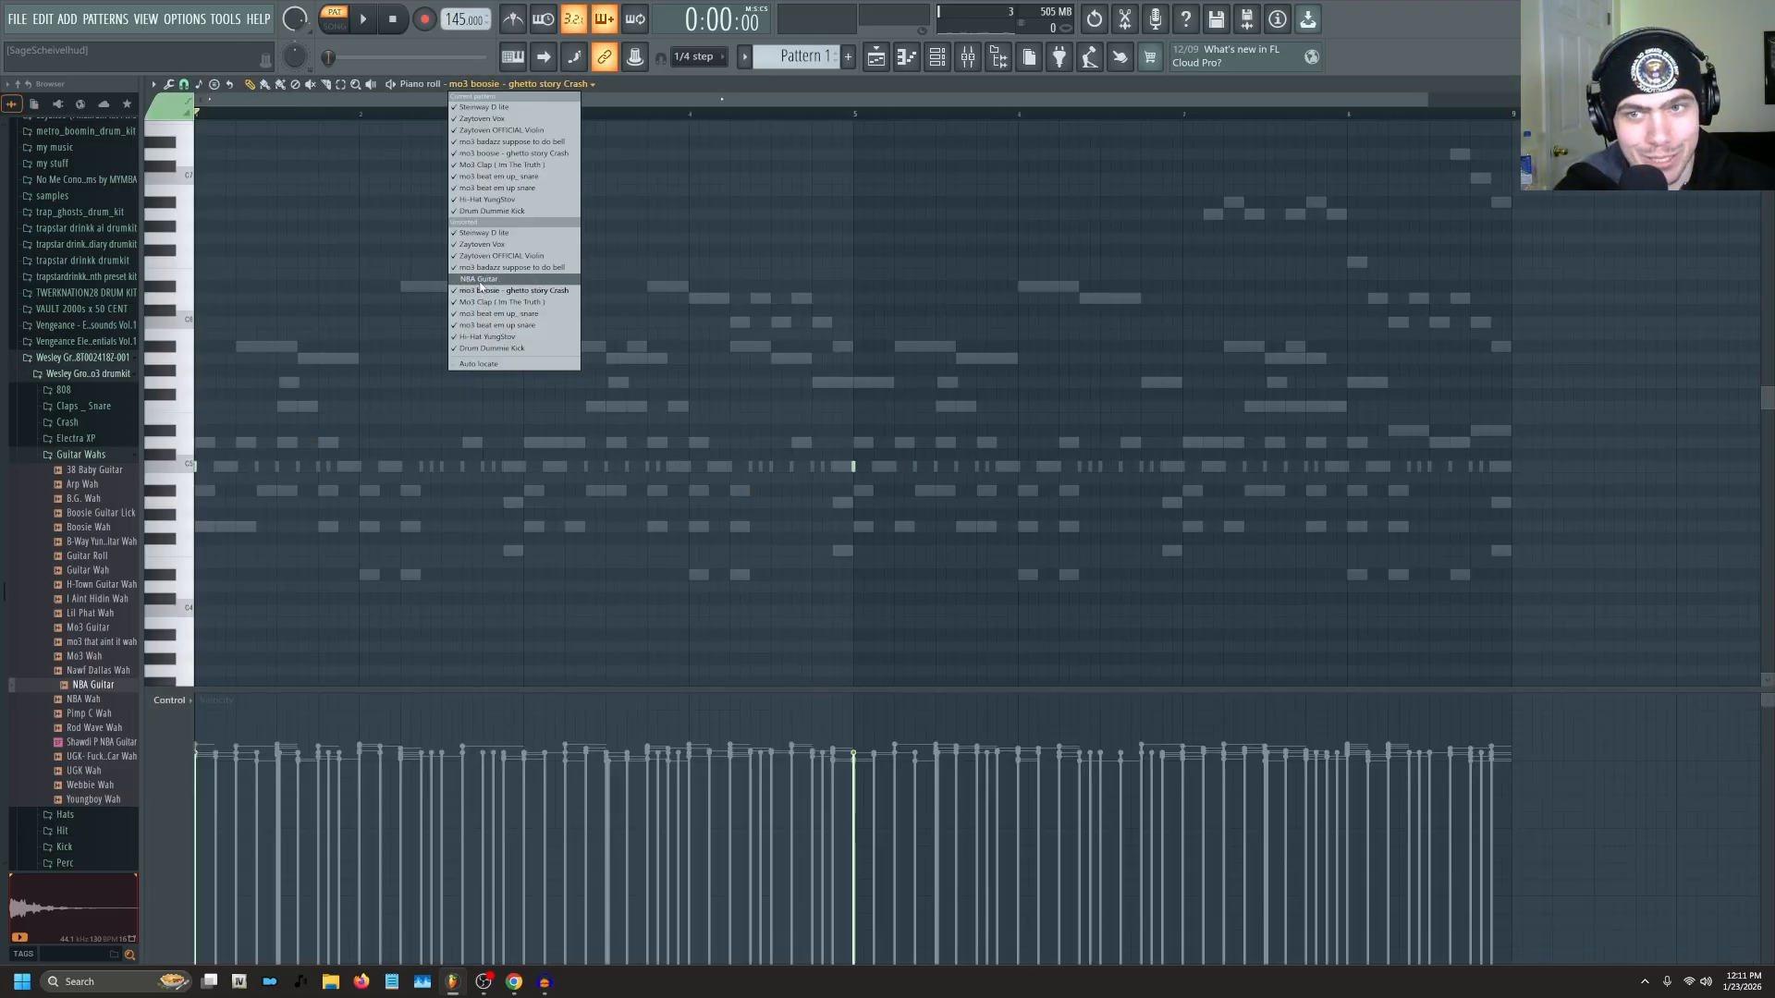
{"action": "left_click", "coordinate": [527, 284]}
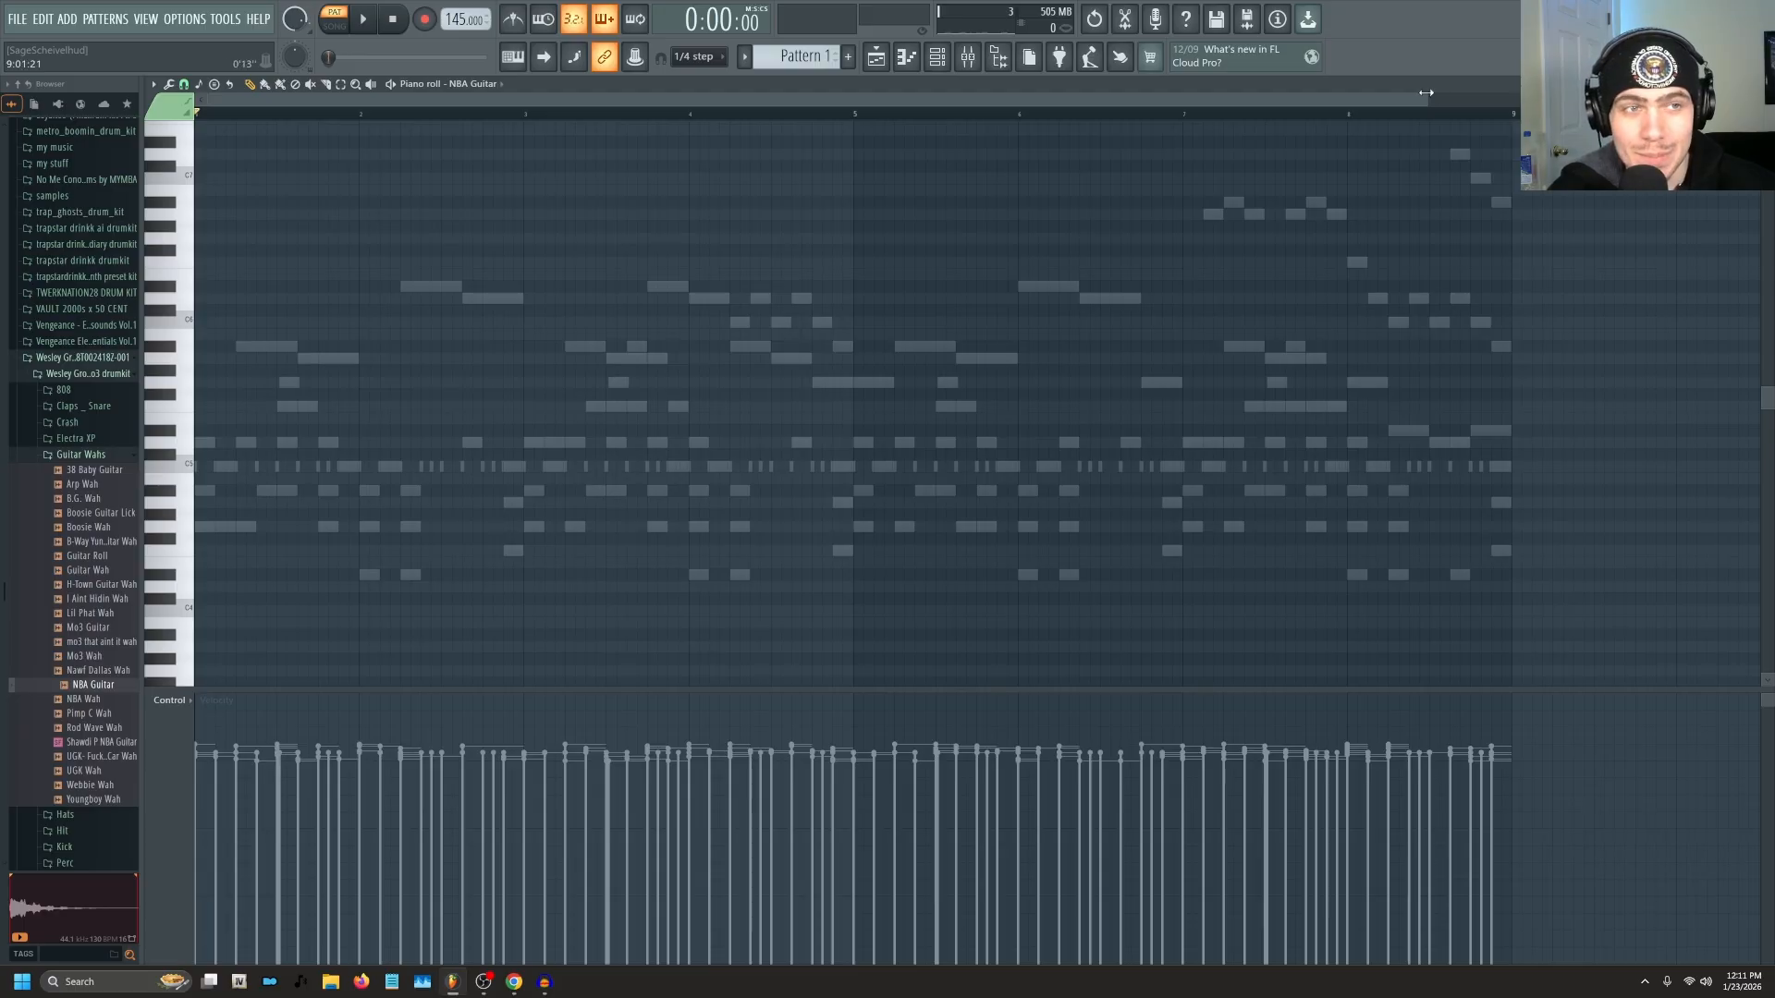
{"action": "left_click_drag", "start_coordinate": [1426, 93], "coordinate": [1285, 93]}
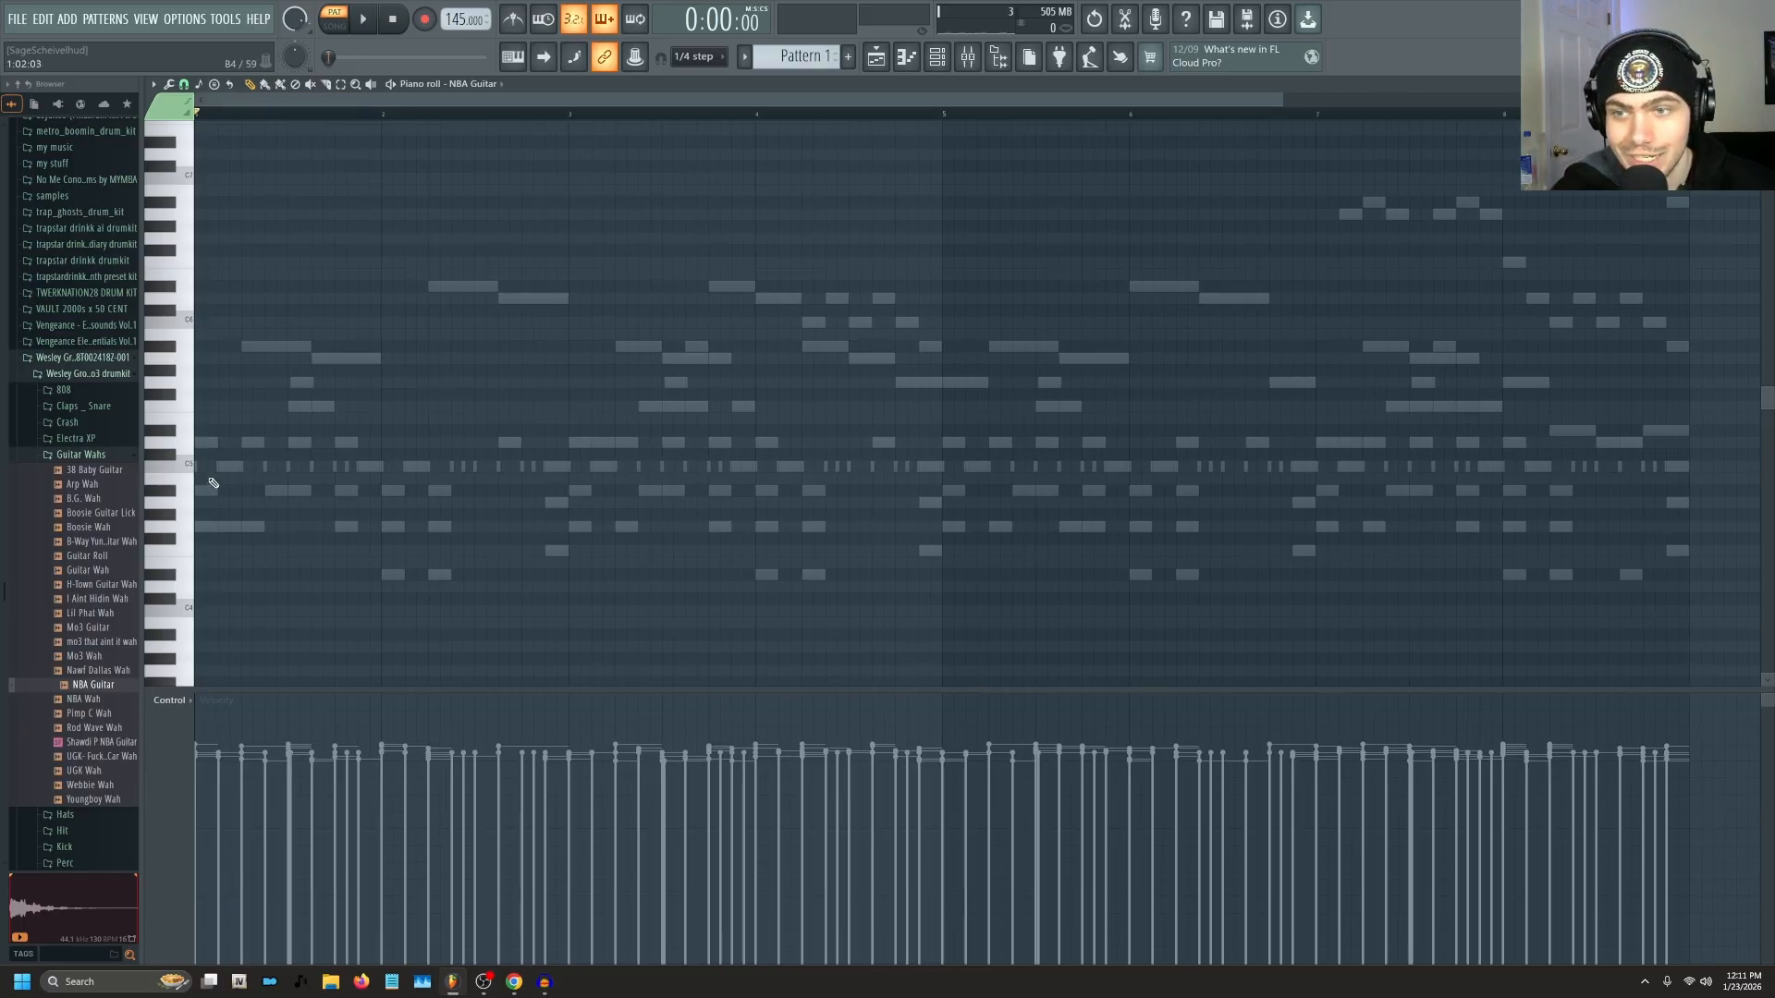
{"action": "left_click", "coordinate": [87, 457]}
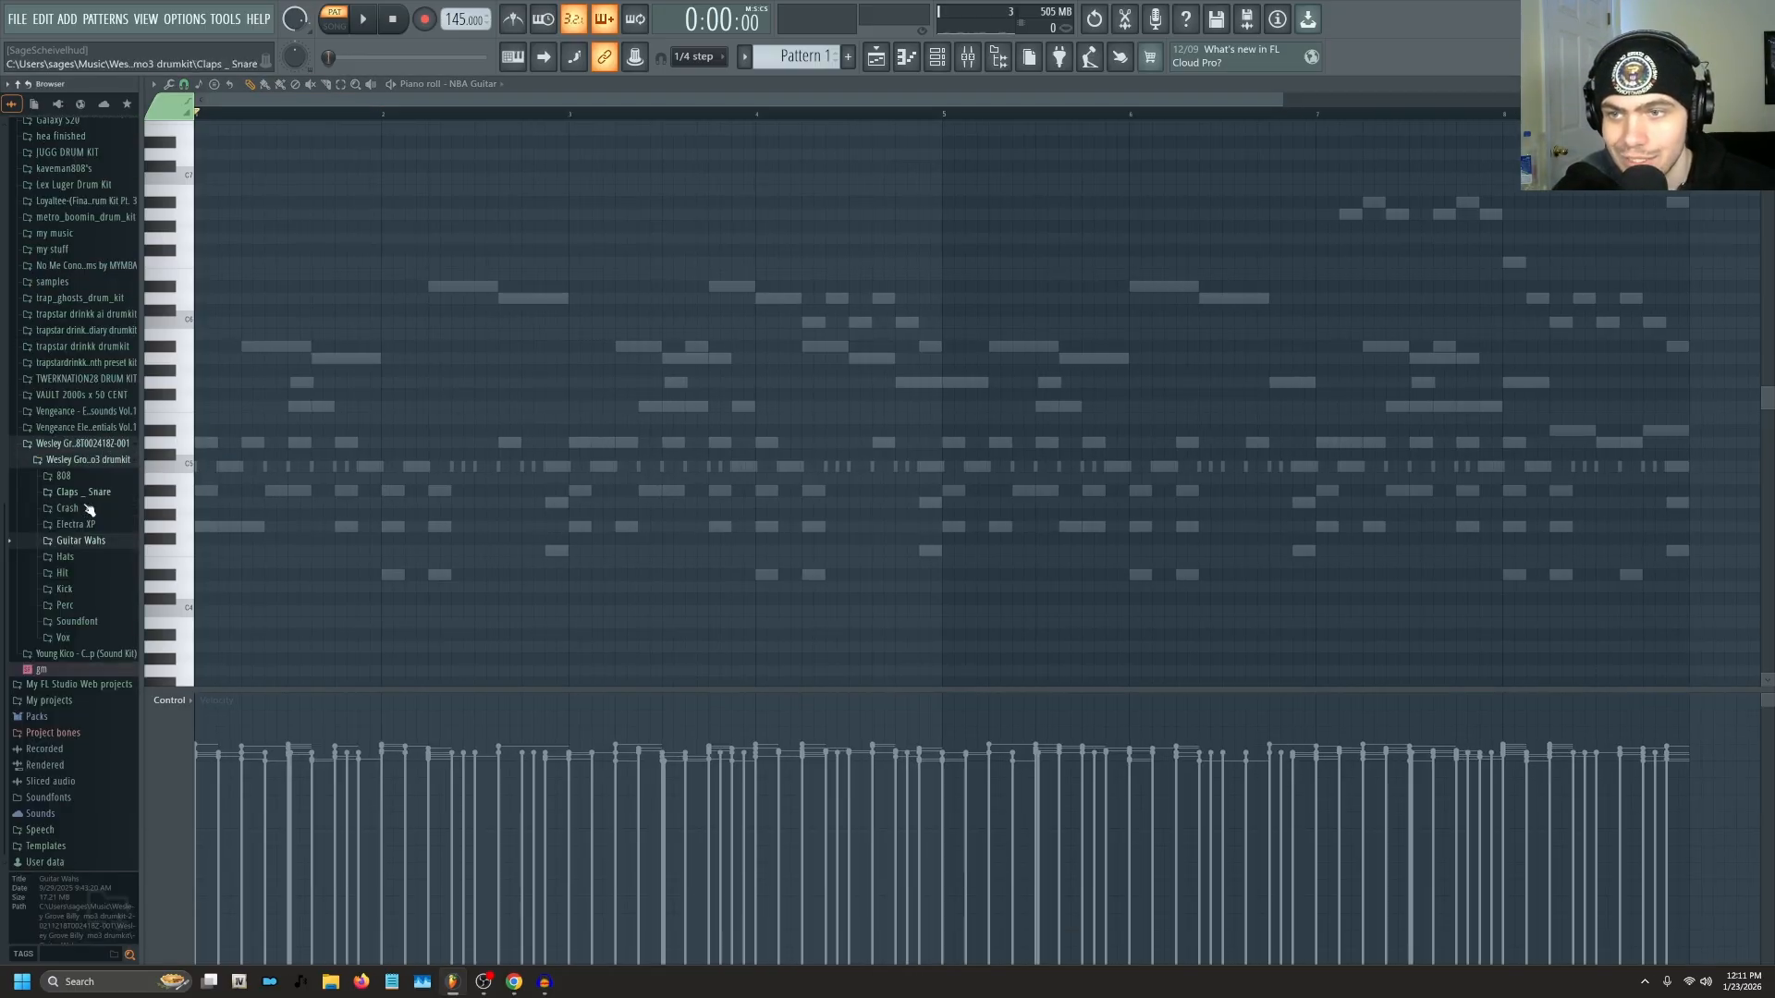
Place an NBA Guitar note on G4 at bar 1, check the channel's sample settings and play the pattern briefly.
{"action": "left_click", "coordinate": [109, 444]}
{"action": "left_click", "coordinate": [222, 527]}
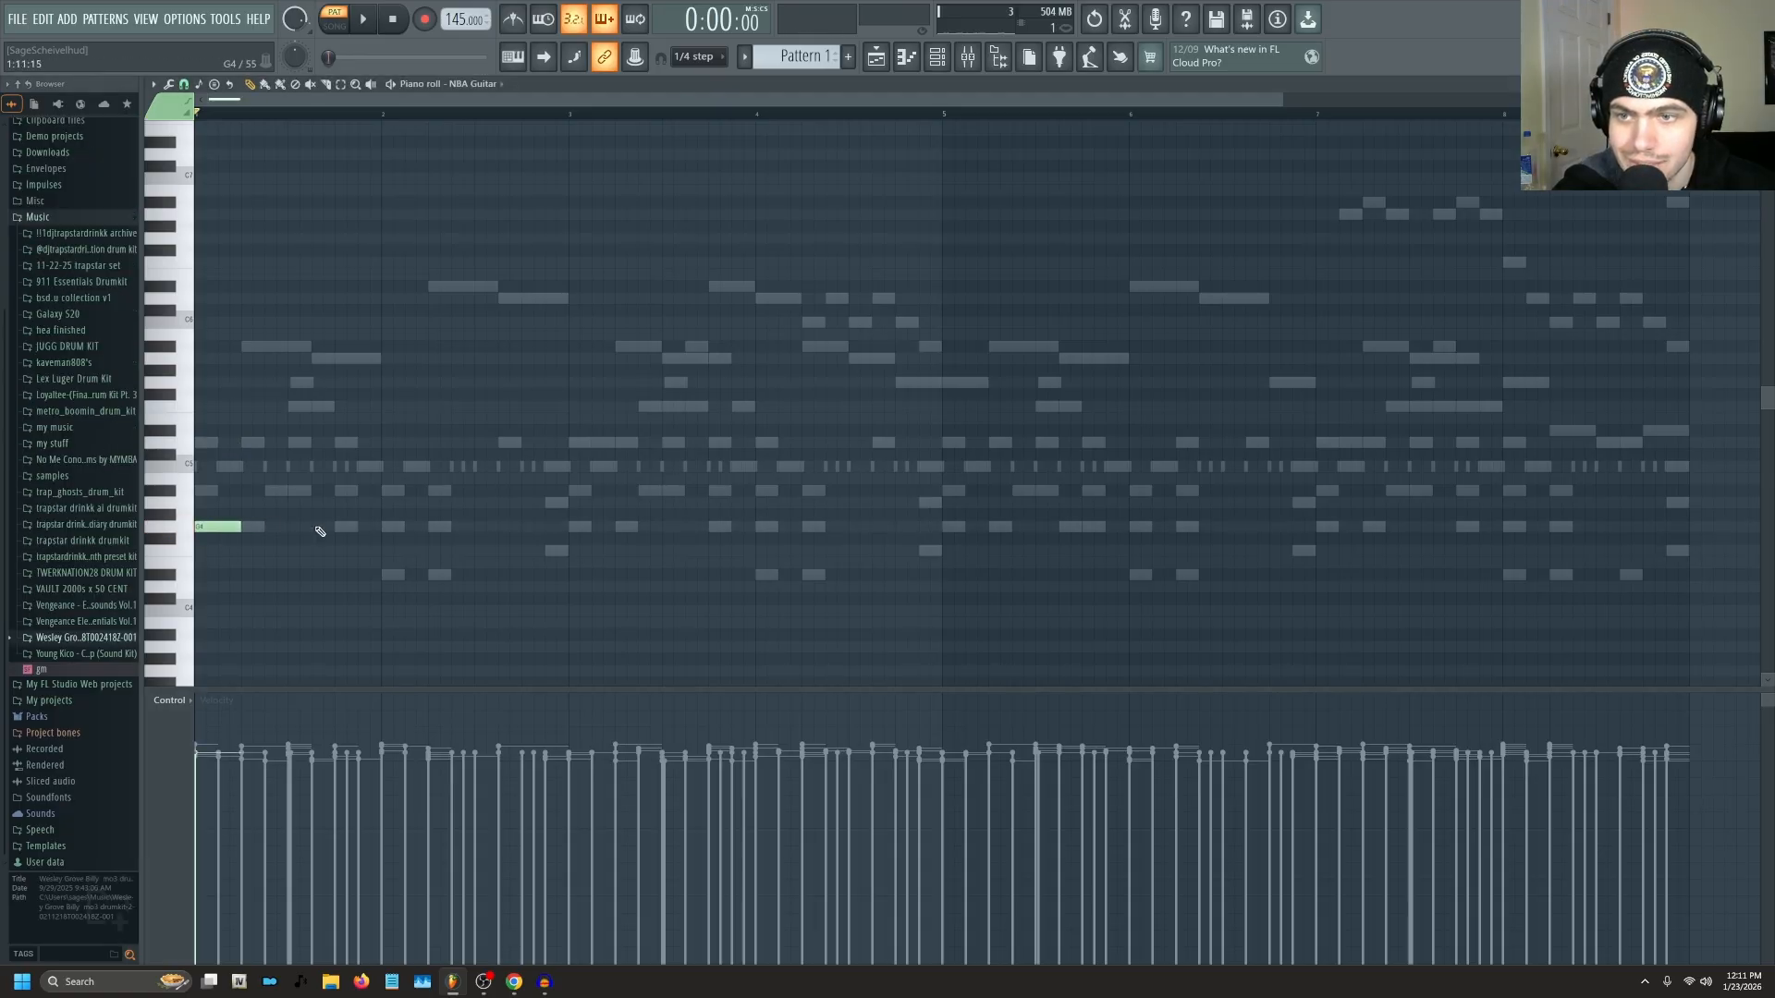
{"action": "left_click", "coordinate": [1765, 84]}
{"action": "left_click", "coordinate": [262, 351]}
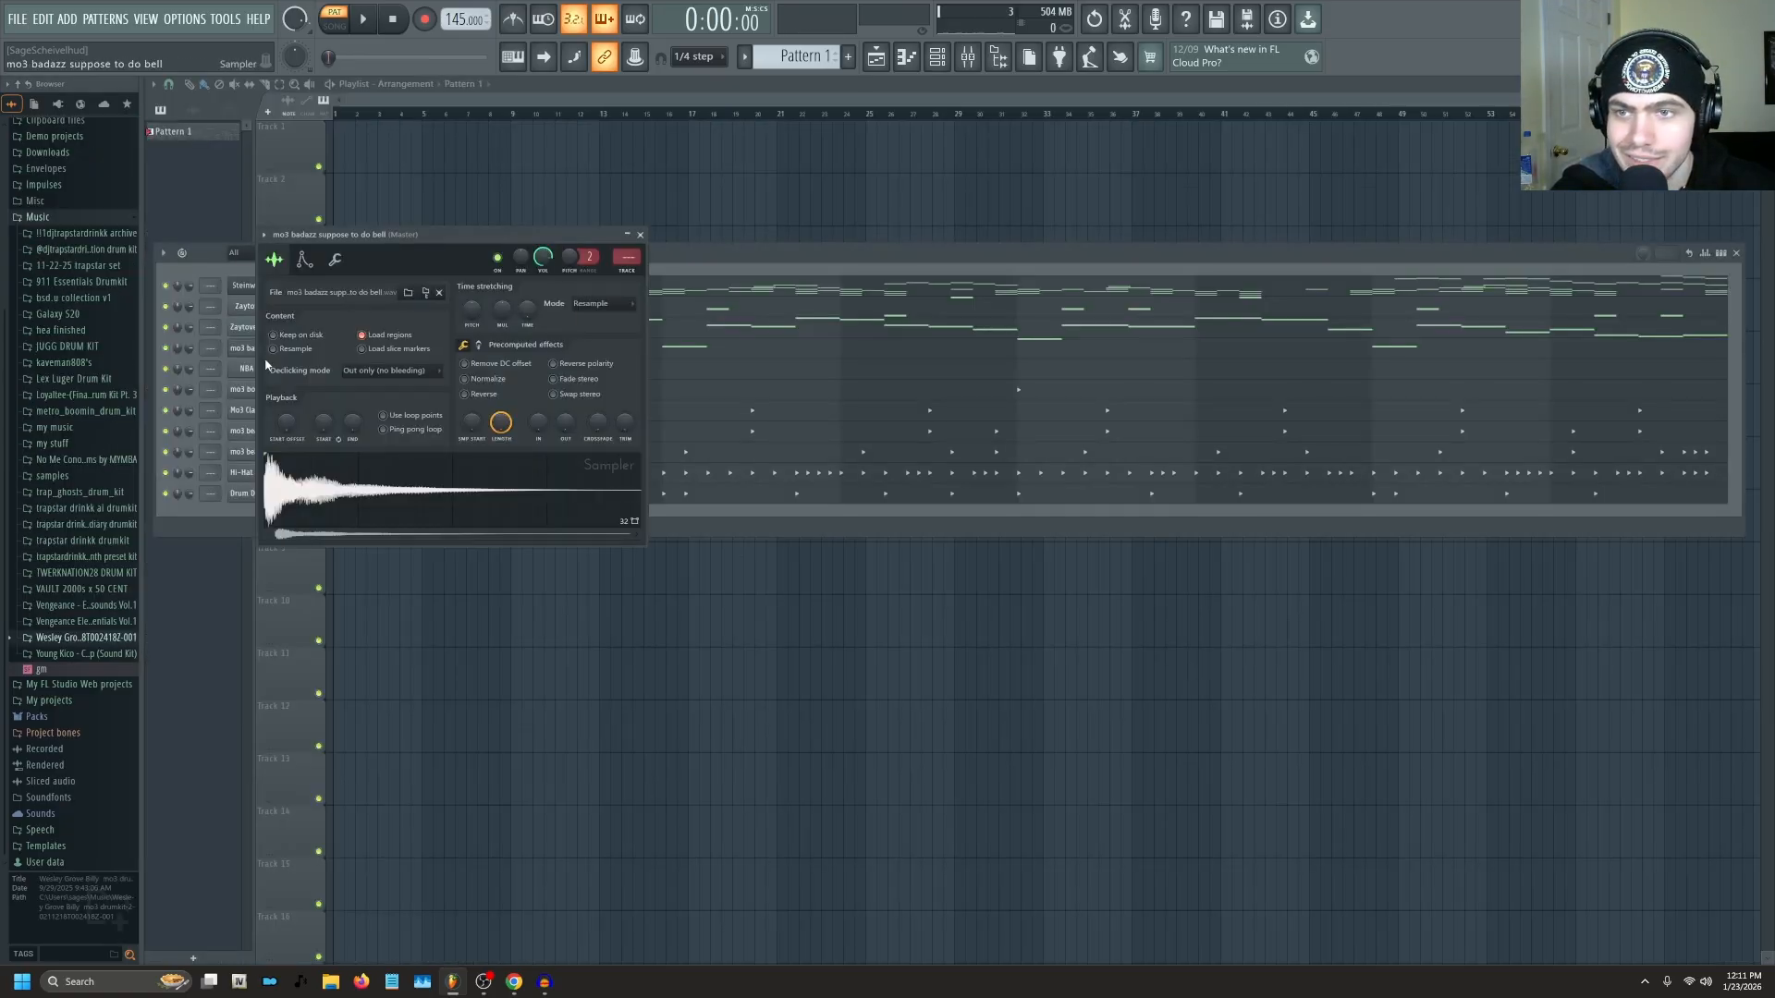
{"action": "left_click", "coordinate": [246, 368]}
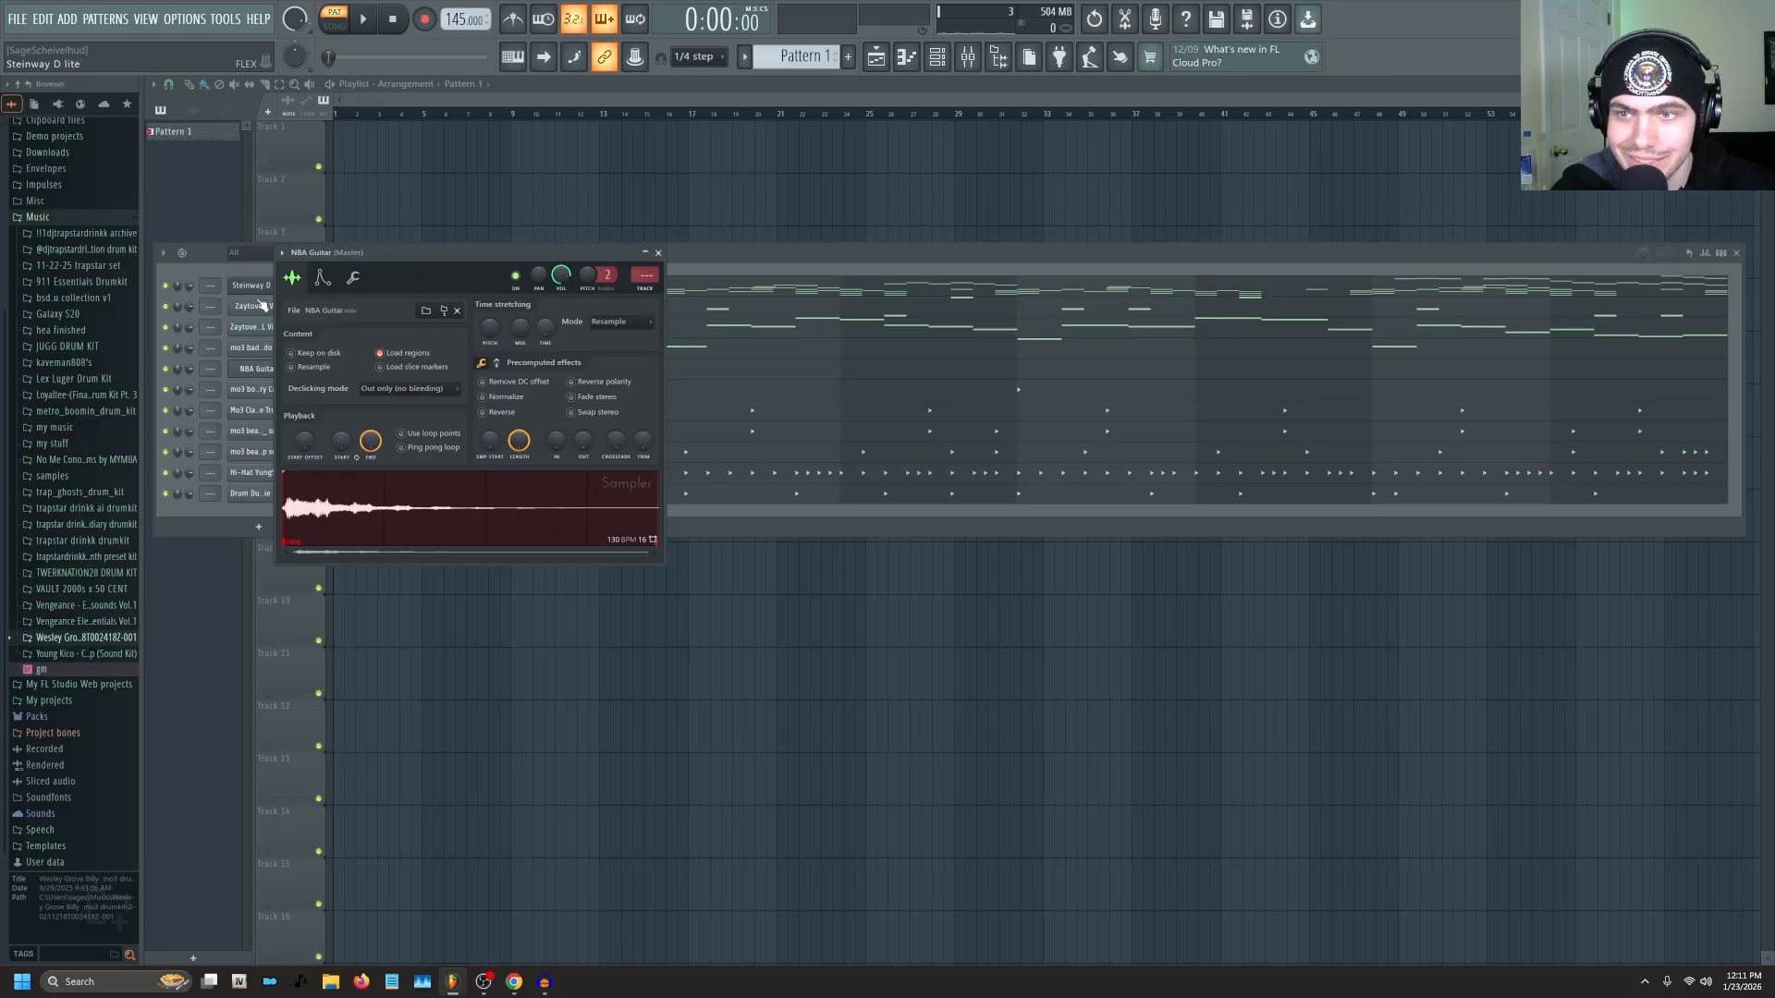
{"action": "left_click", "coordinate": [253, 373]}
{"action": "left_click", "coordinate": [328, 372]}
{"action": "key", "text": "space"}
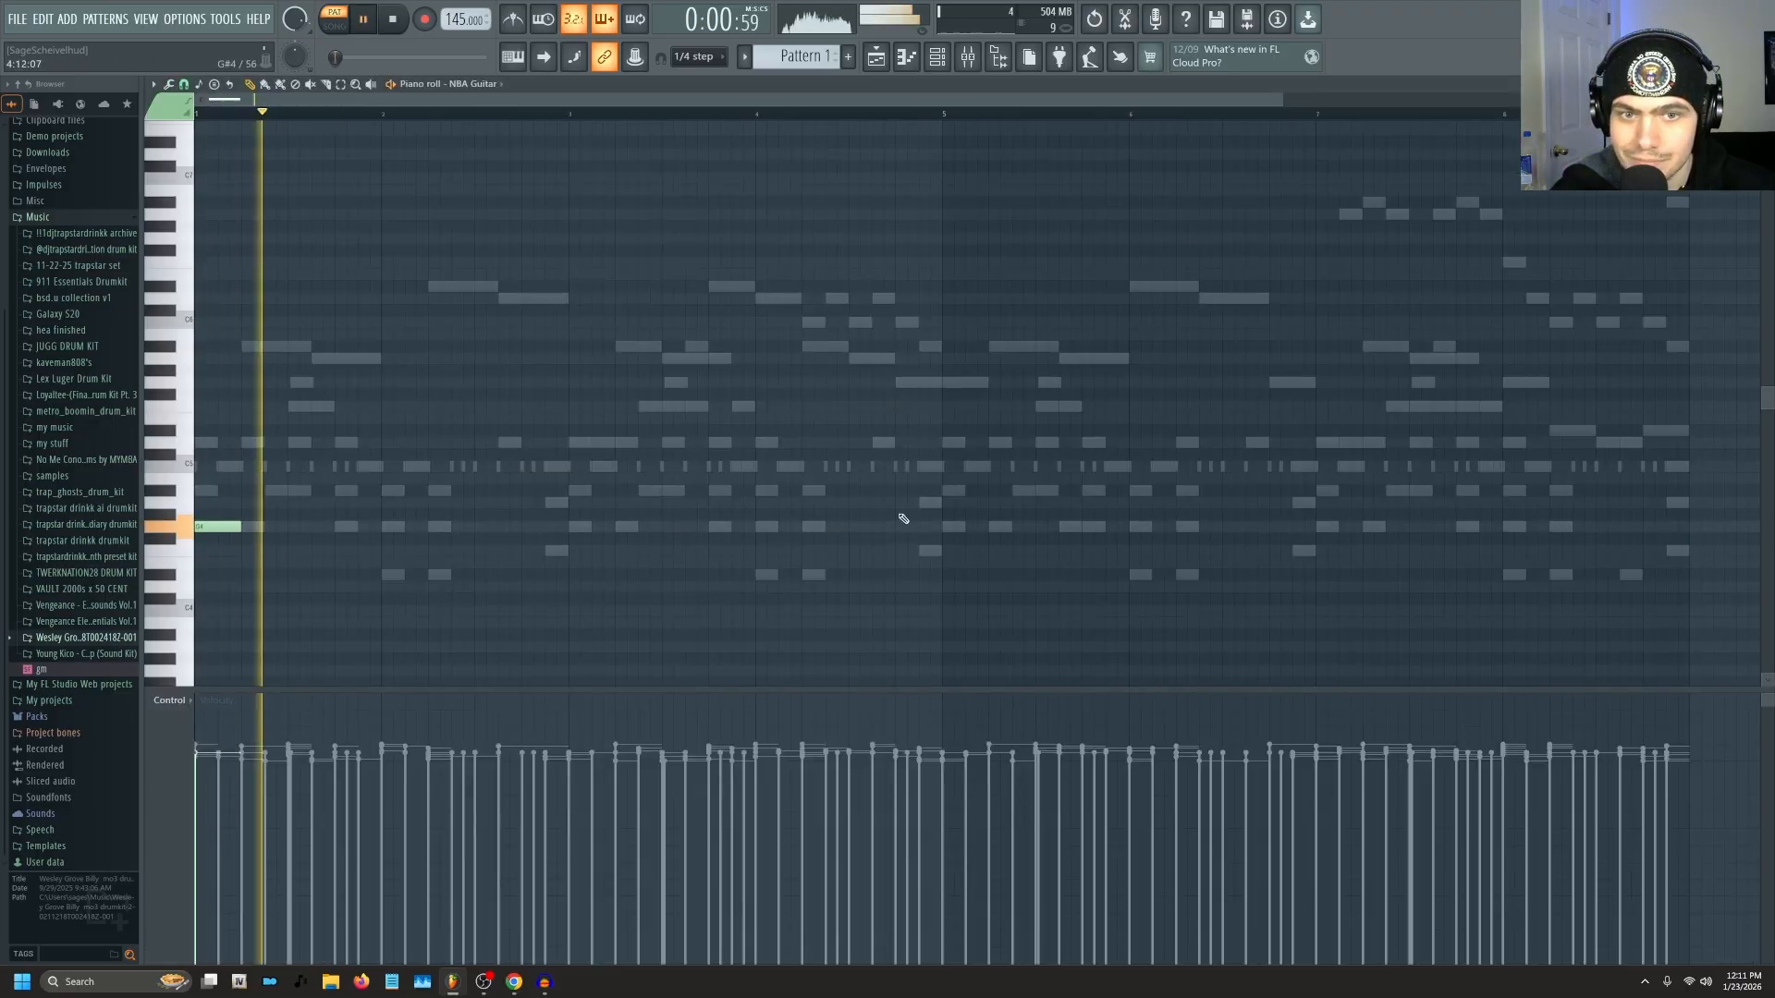
{"action": "key", "text": "space"}
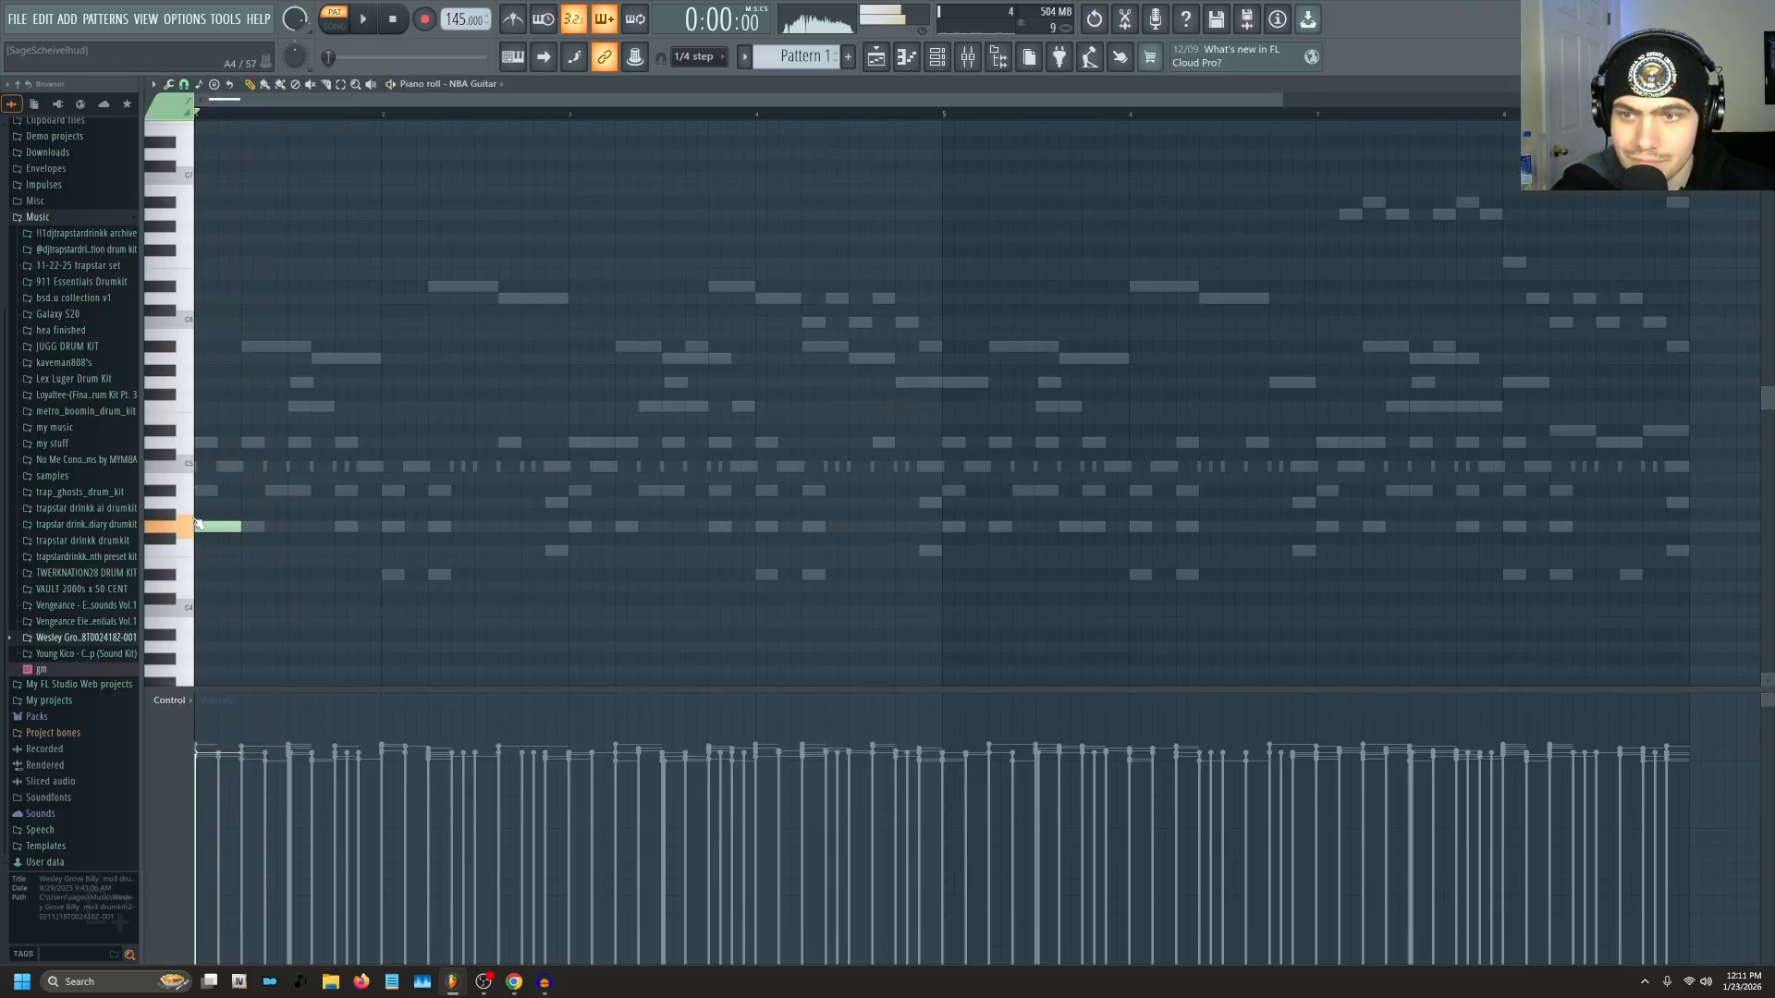
Try NBA Guitar notes at the start of bar 5, replacing G4 with G5, and play the pattern.
{"action": "left_click", "coordinate": [942, 526]}
{"action": "key", "text": "space"}
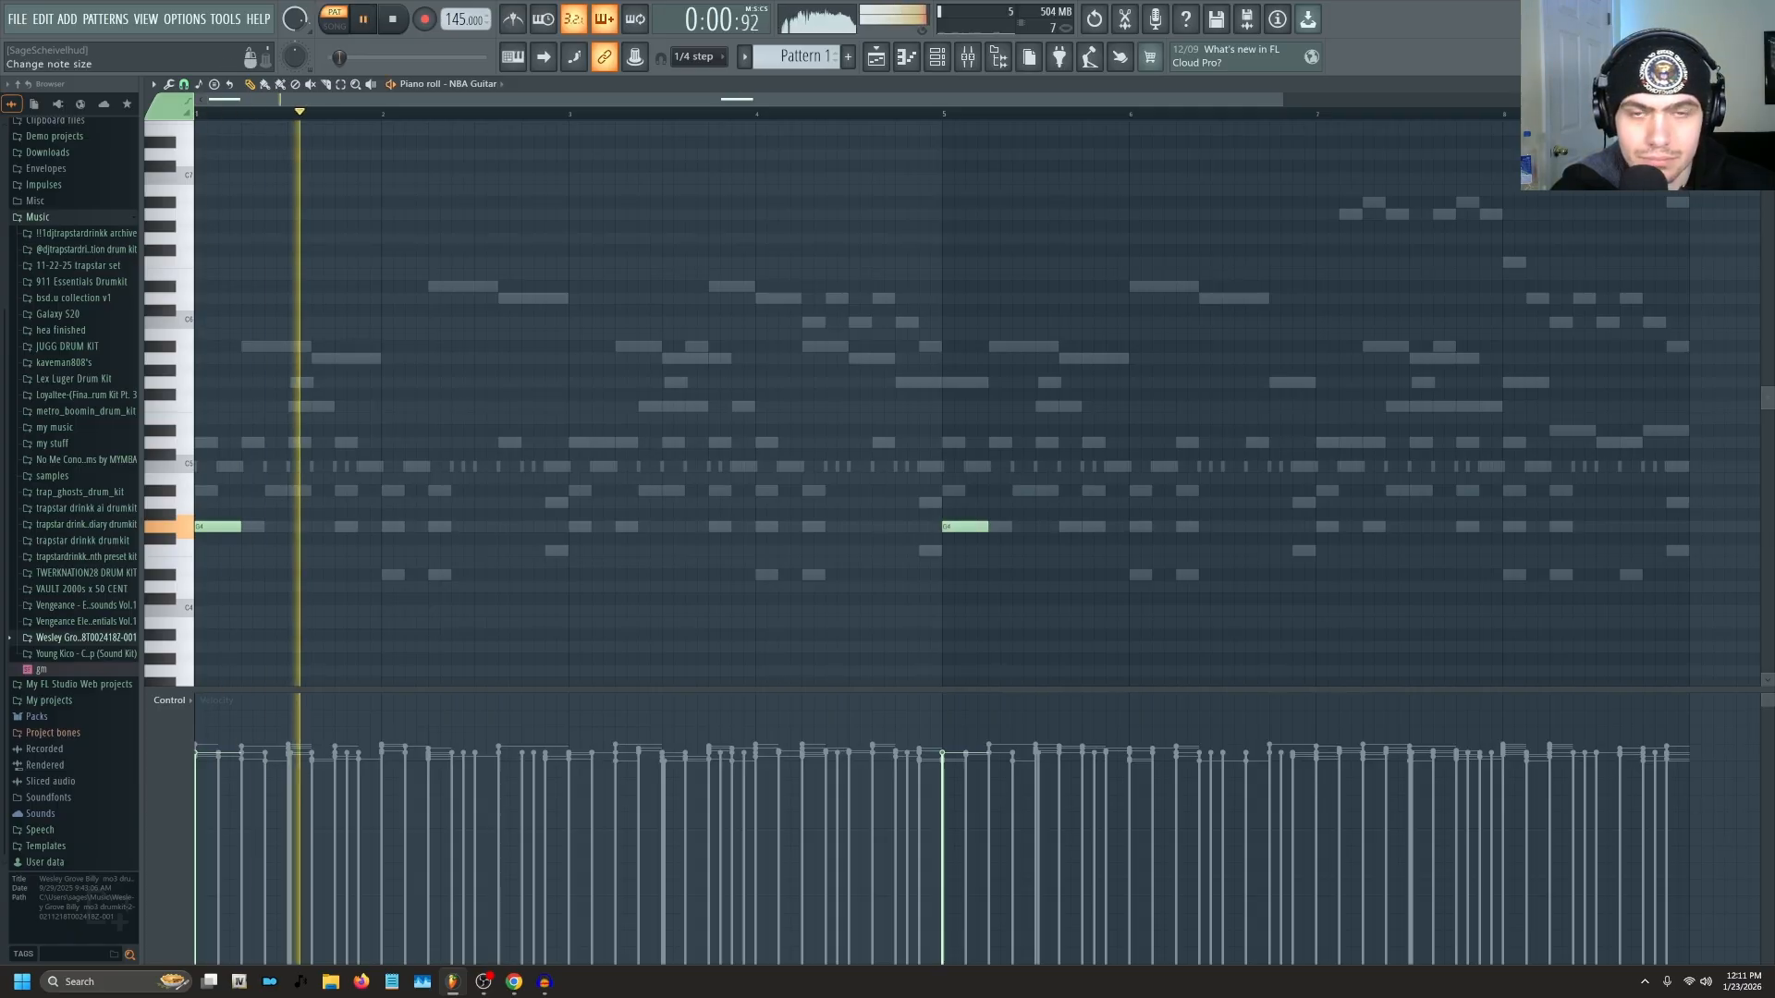
{"action": "right_click", "coordinate": [971, 526]}
{"action": "key", "text": "space"}
{"action": "left_click", "coordinate": [943, 371]}
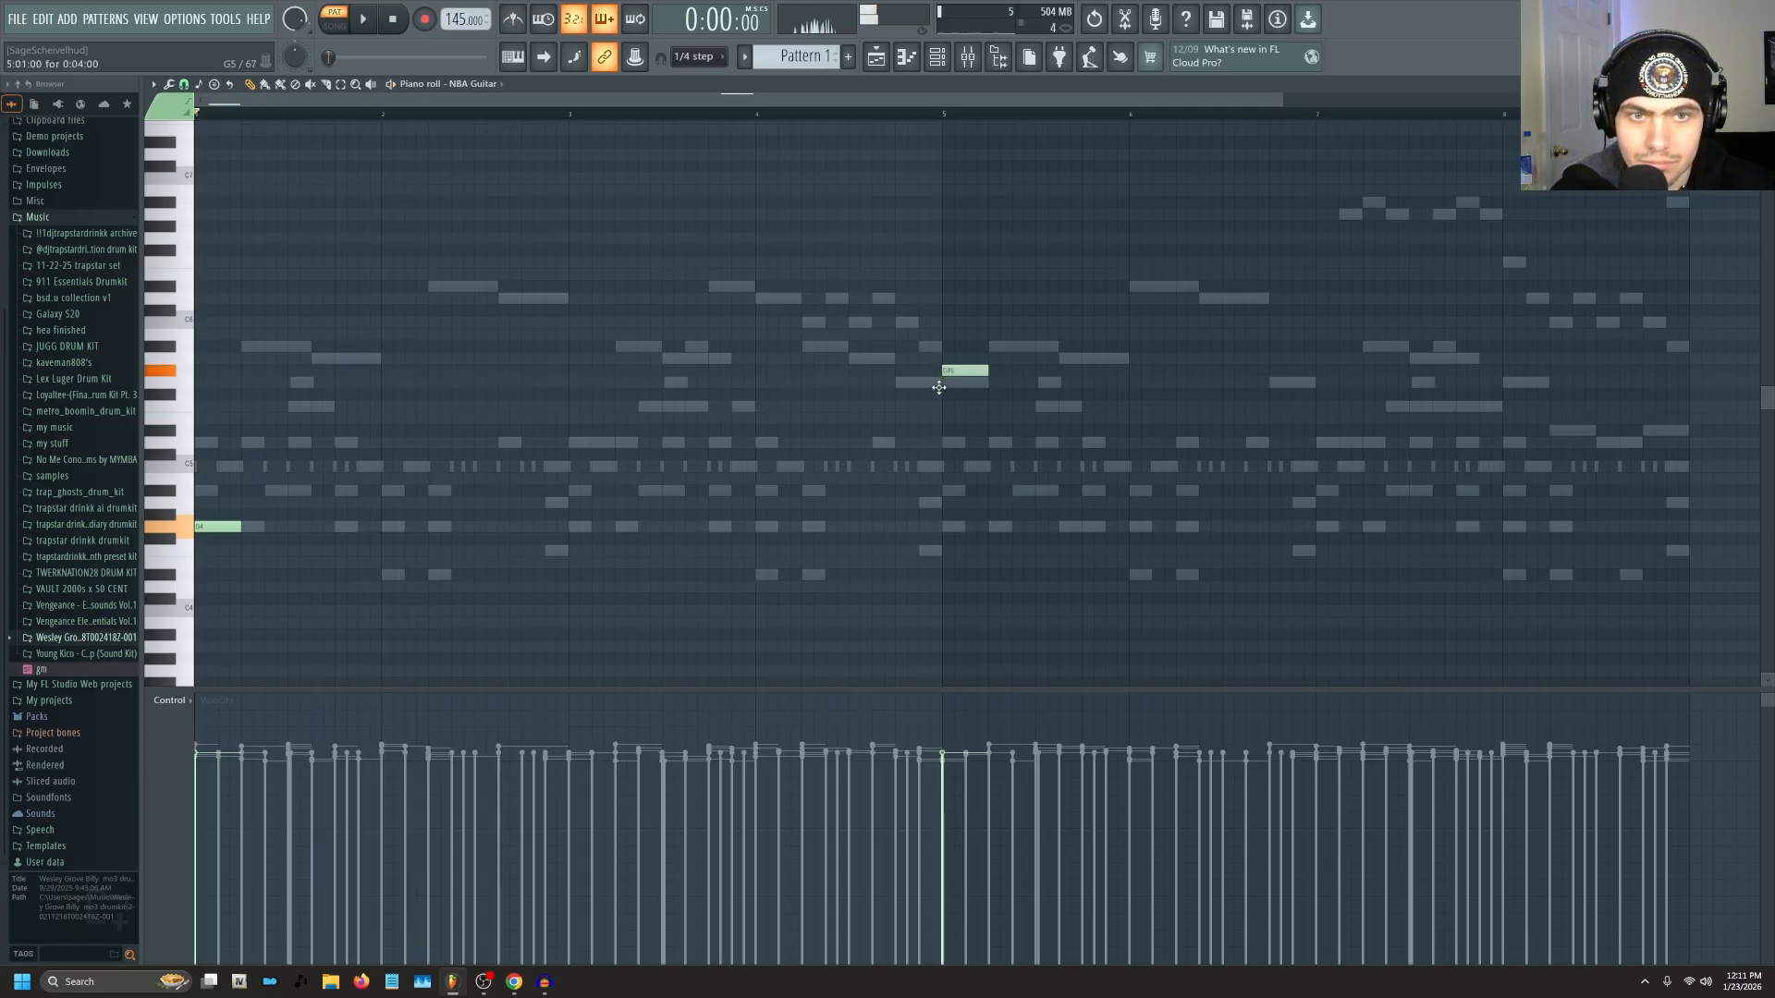
{"action": "left_click_drag", "start_coordinate": [938, 387], "coordinate": [943, 394]}
{"action": "left_click", "coordinate": [1766, 85]}
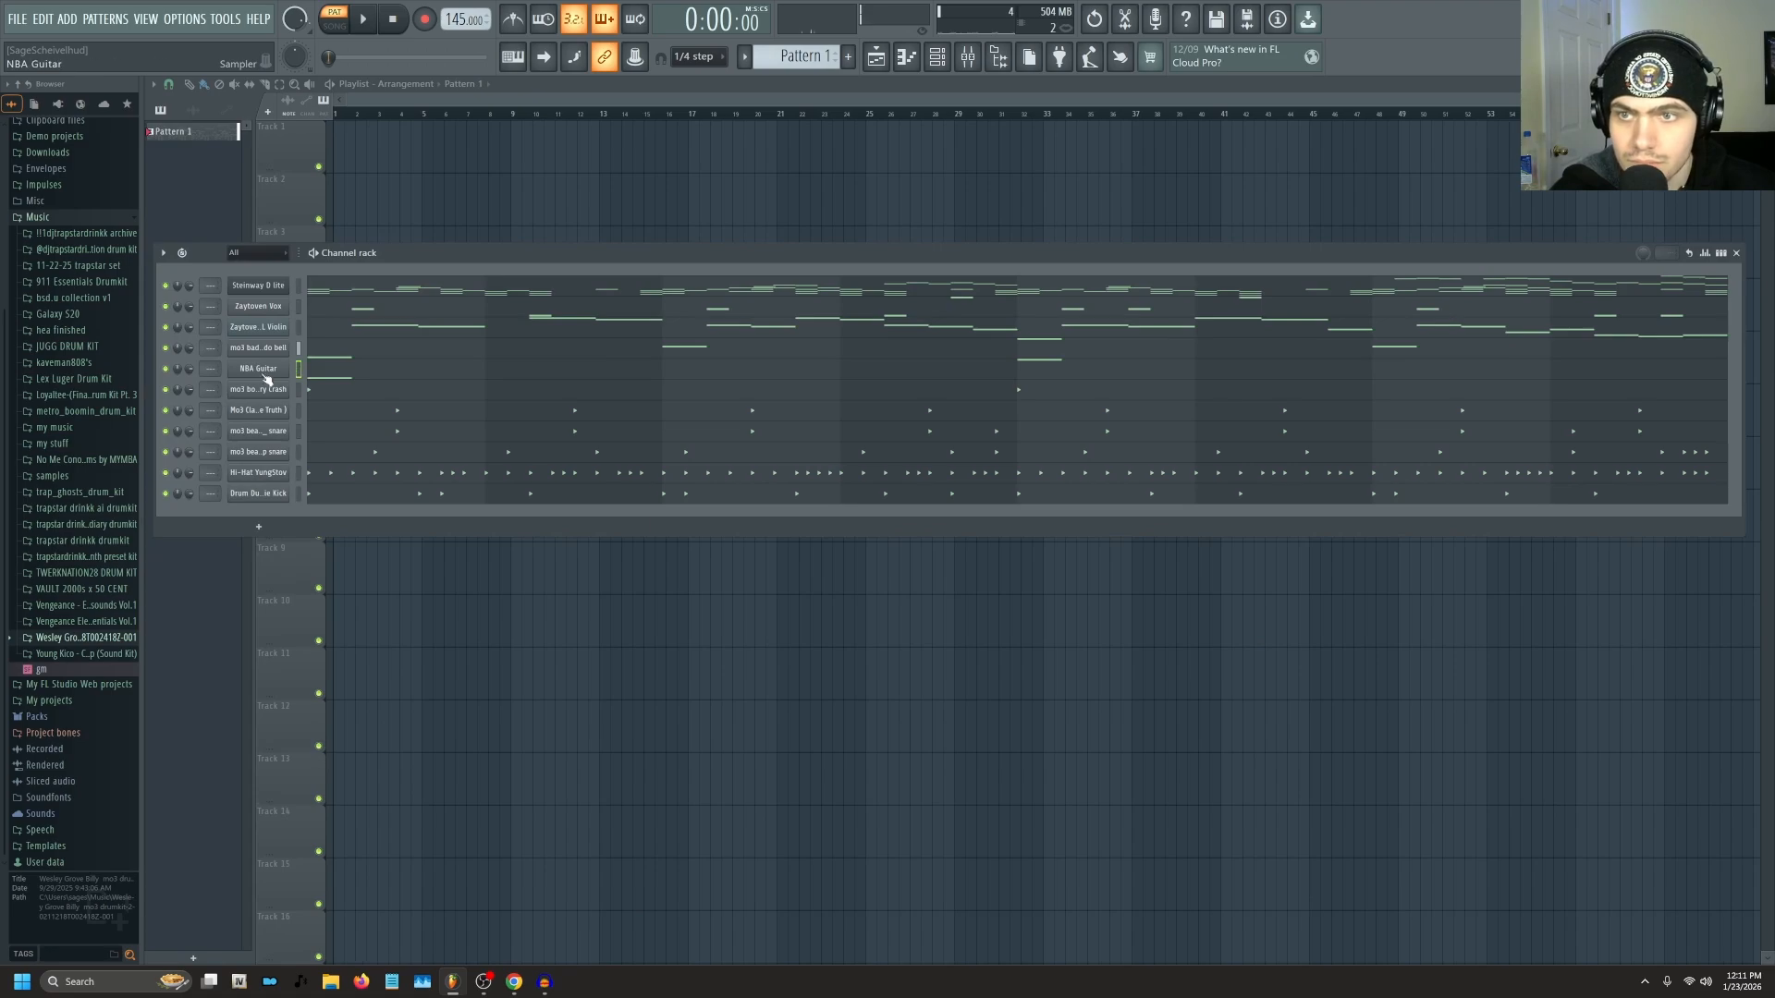
{"action": "key", "text": "space"}
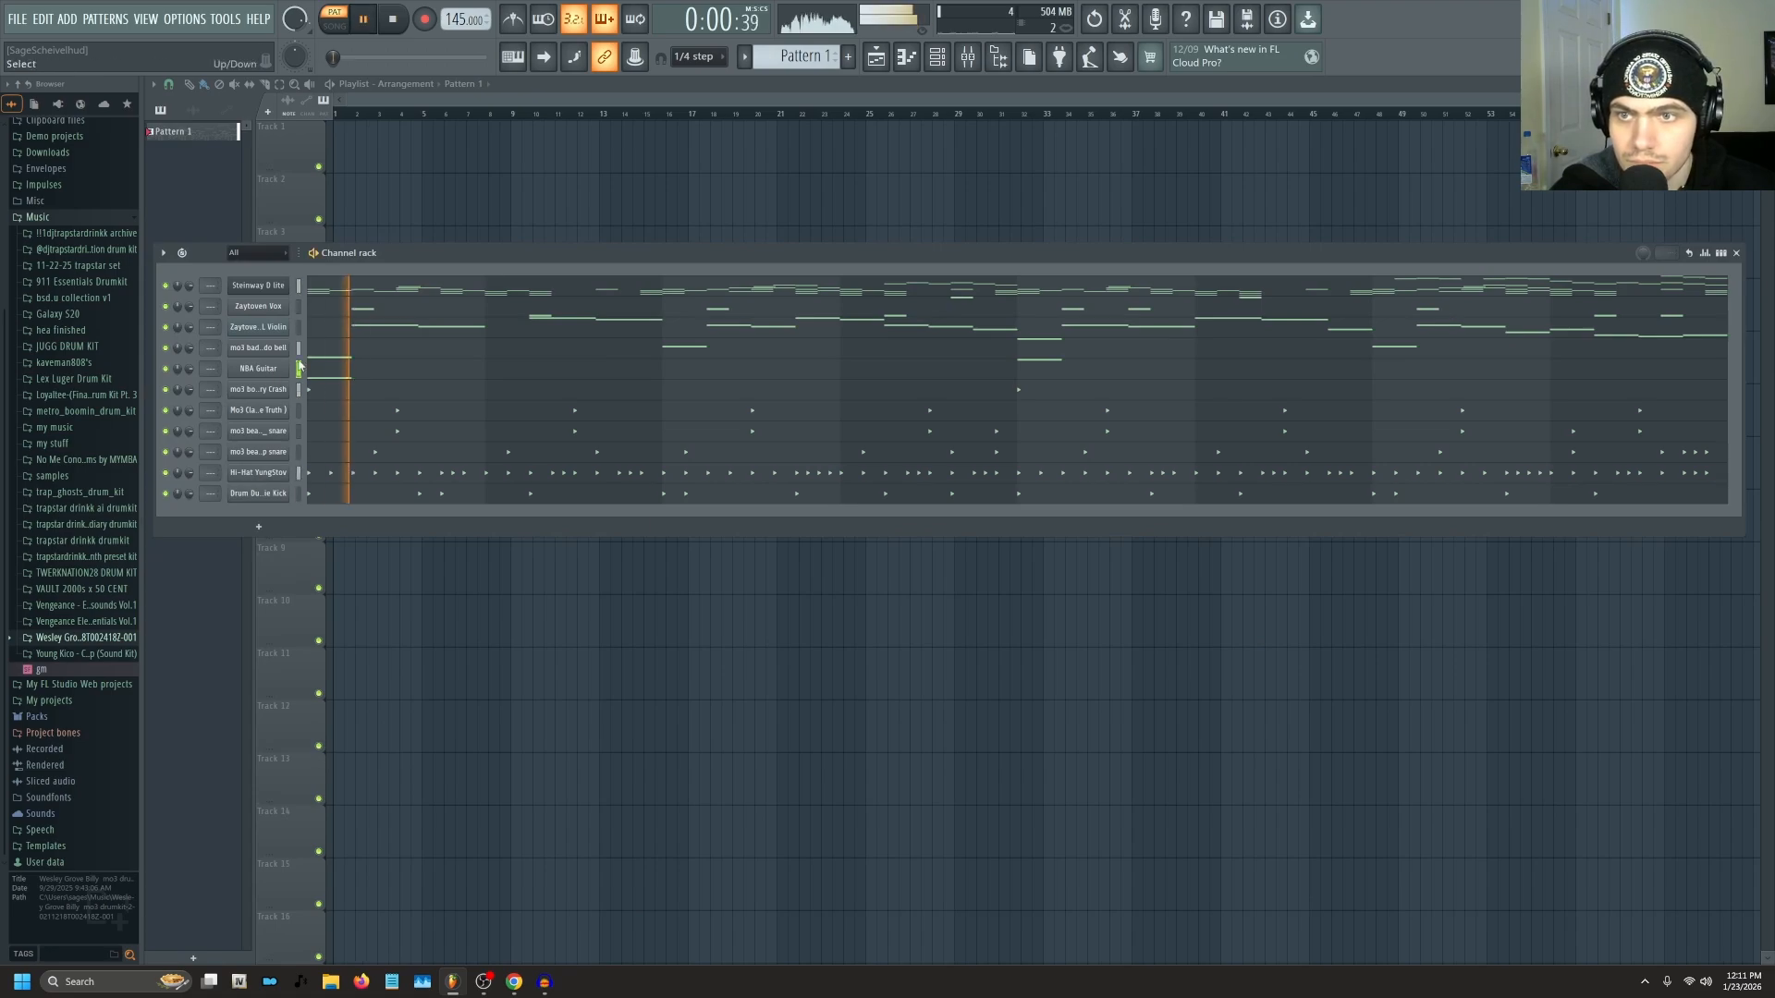
{"action": "left_click", "coordinate": [69, 640]}
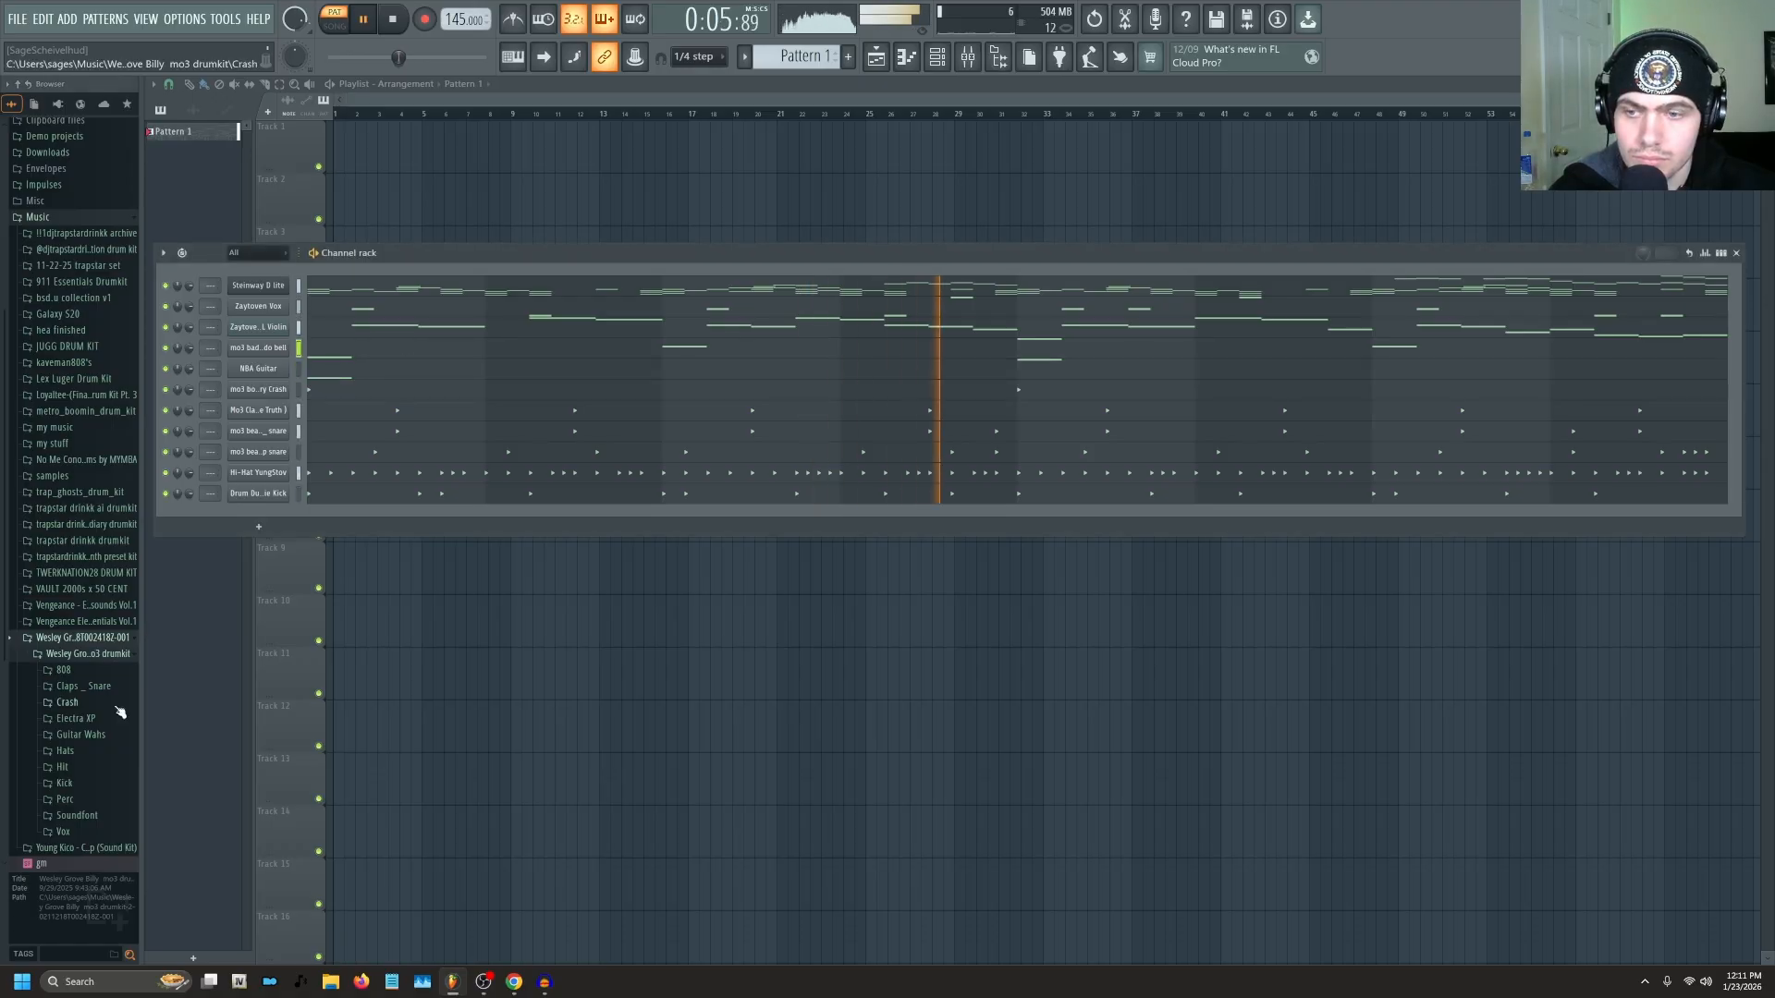
Move the NBA Guitar note at bar 5 down to G4 while listening to the pattern.
{"action": "left_click", "coordinate": [338, 382]}
{"action": "key", "text": "space"}
{"action": "key", "text": "space"}
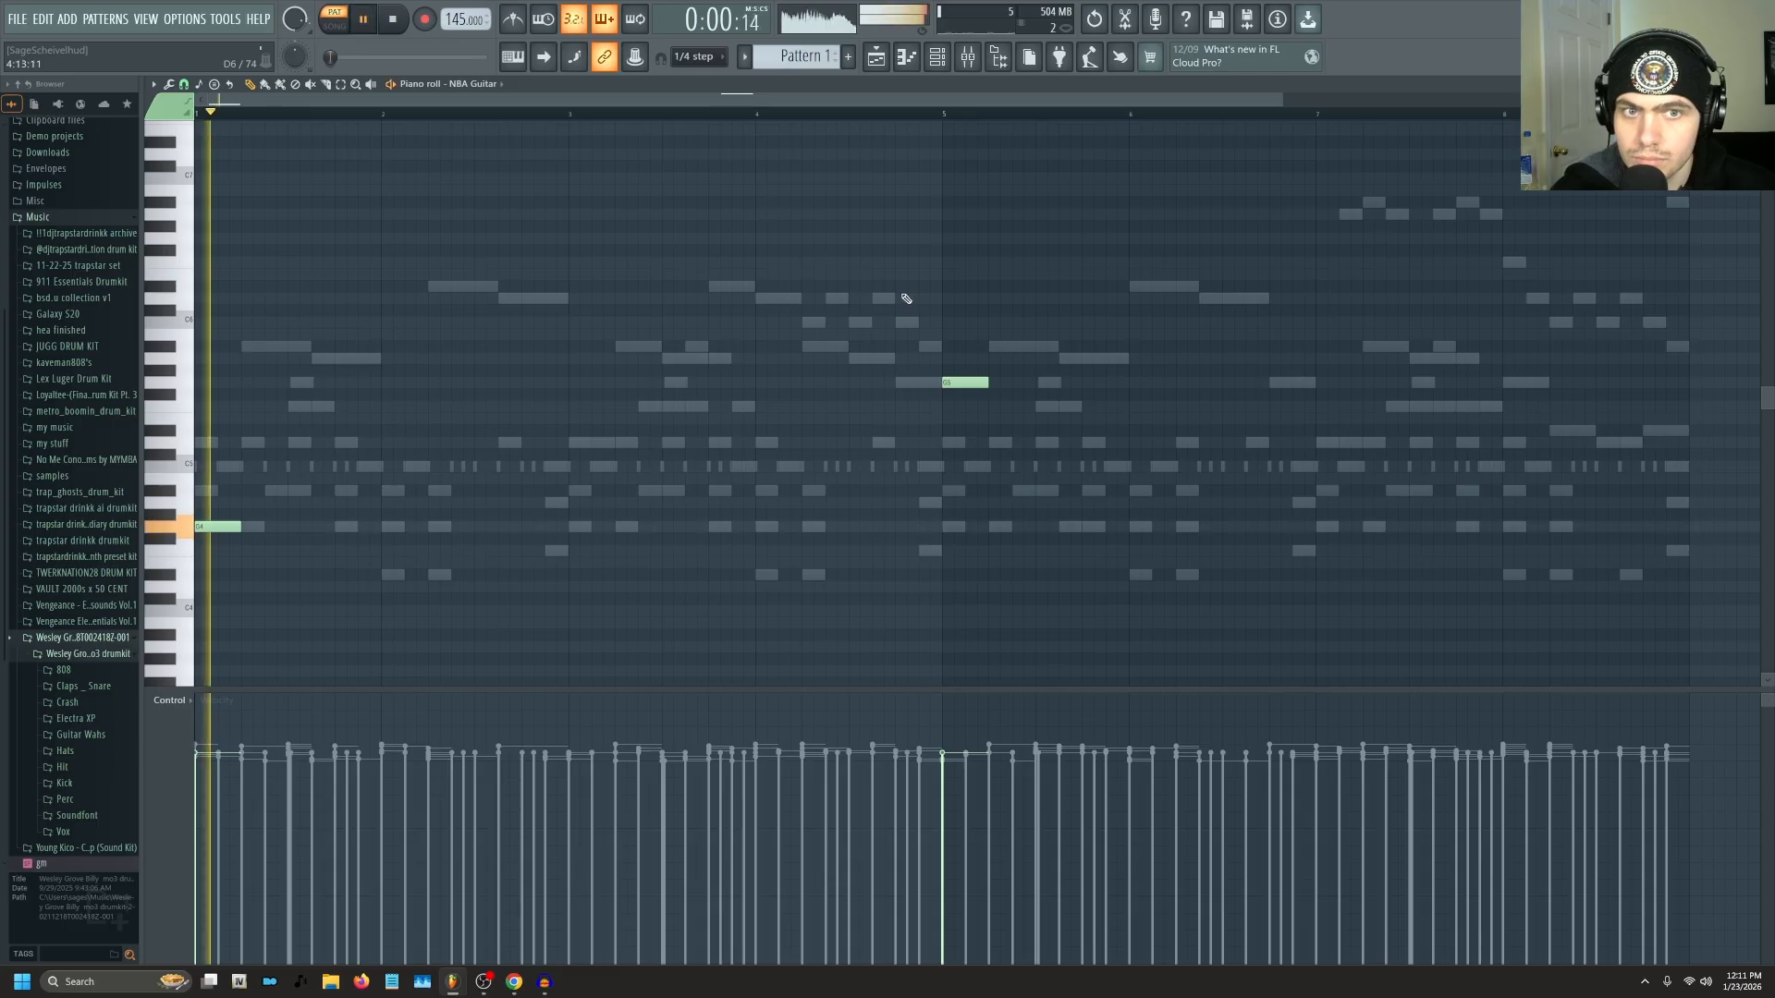
{"action": "left_click_drag", "start_coordinate": [962, 382], "coordinate": [957, 519]}
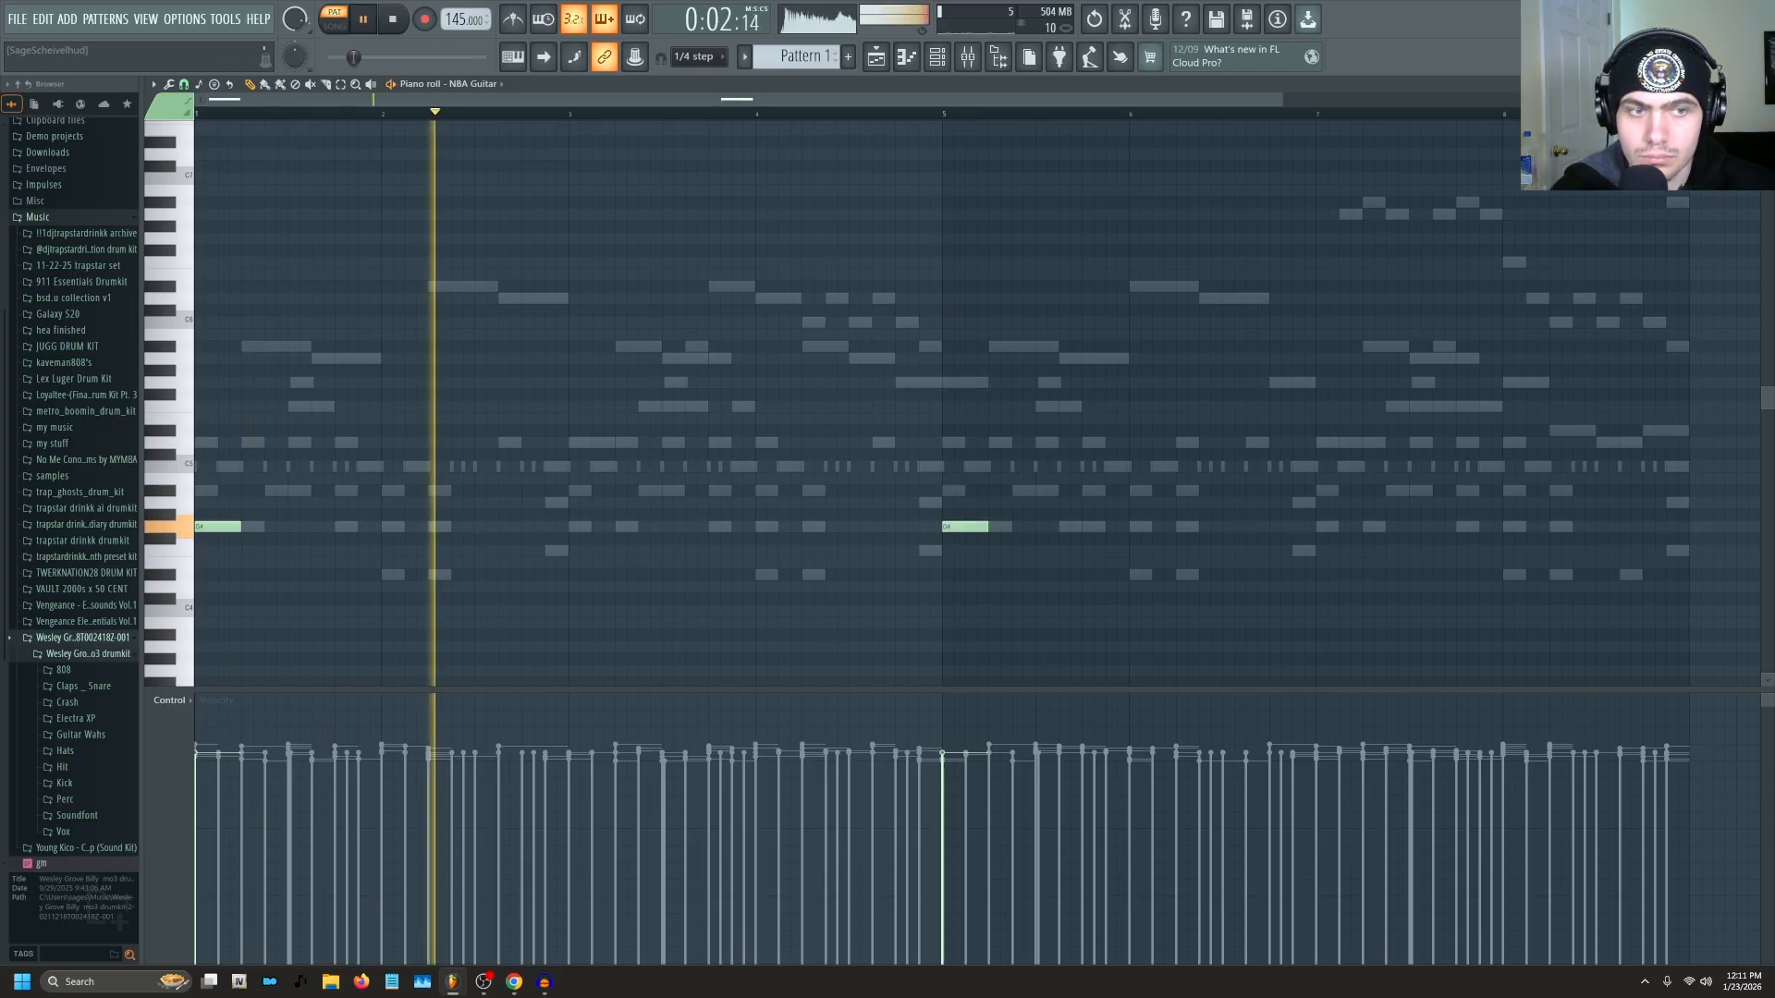
{"action": "key", "text": "Escape"}
{"action": "key", "text": "space"}
Browse the mo3 drumkit's 808 samples and add mo3 alter ego 808 as a new channel.
{"action": "left_click", "coordinate": [95, 673]}
{"action": "scroll", "coordinate": [93, 702], "scroll_direction": "down", "scroll_amount": 2}
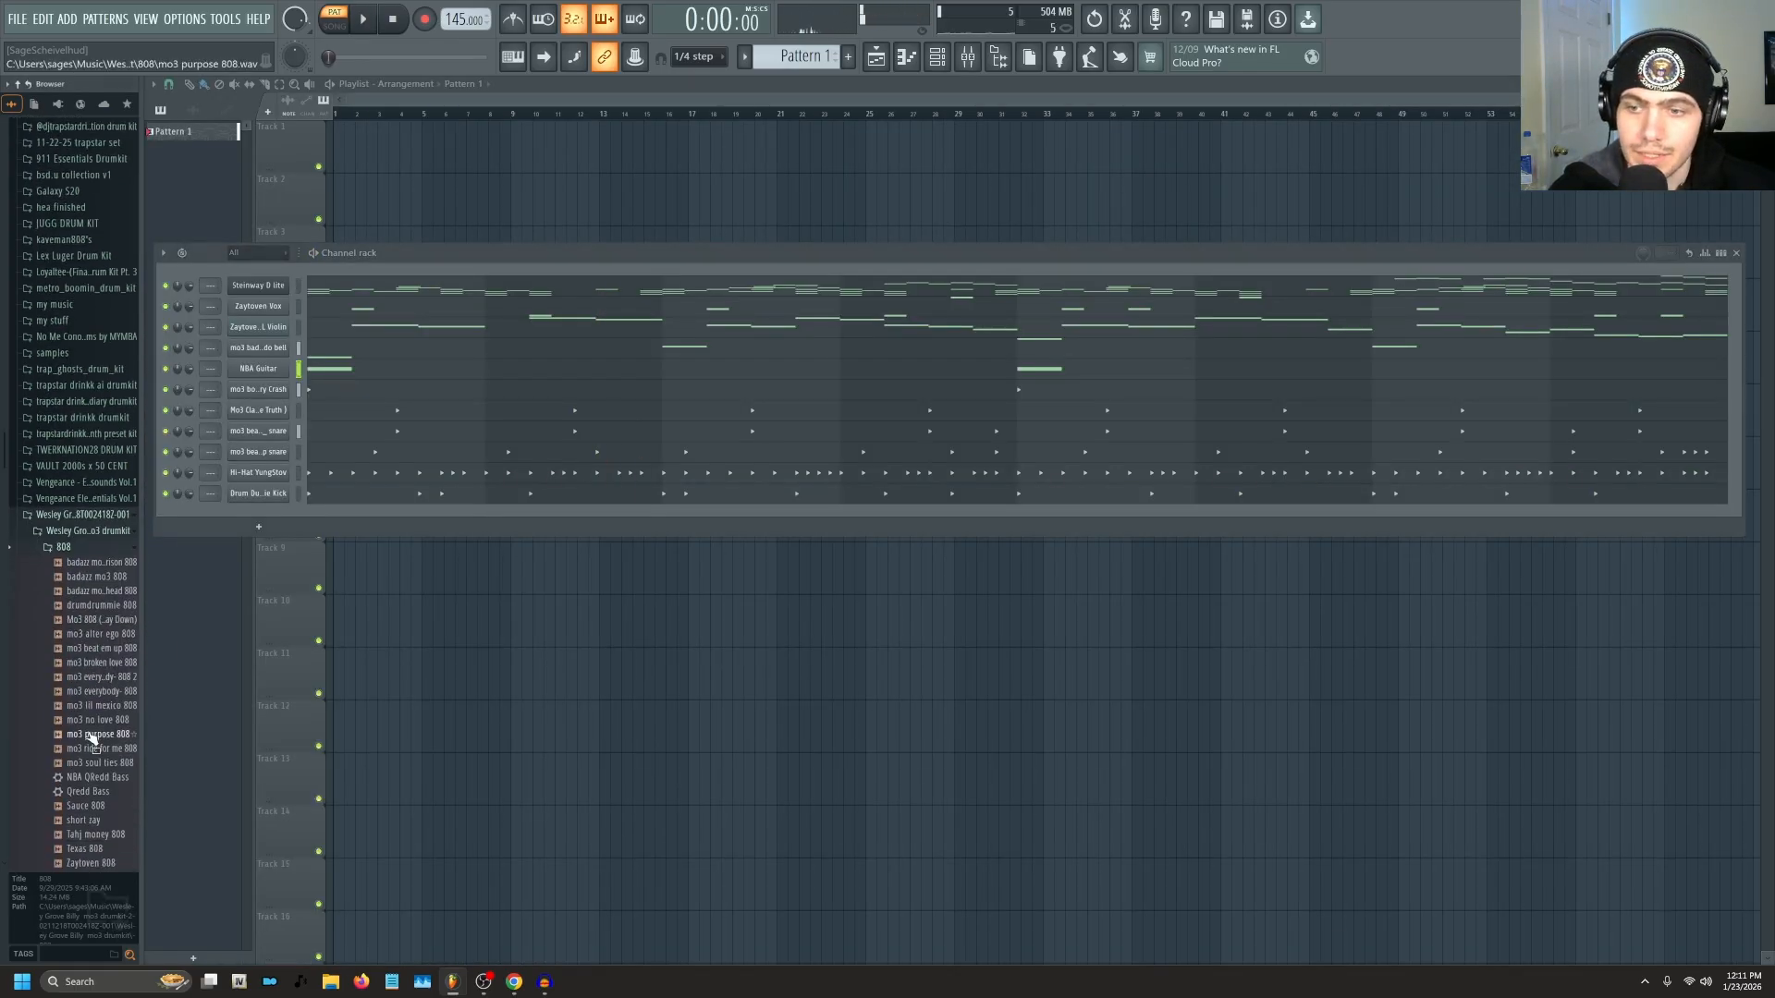
{"action": "left_click", "coordinate": [95, 521]}
{"action": "left_click", "coordinate": [95, 533]}
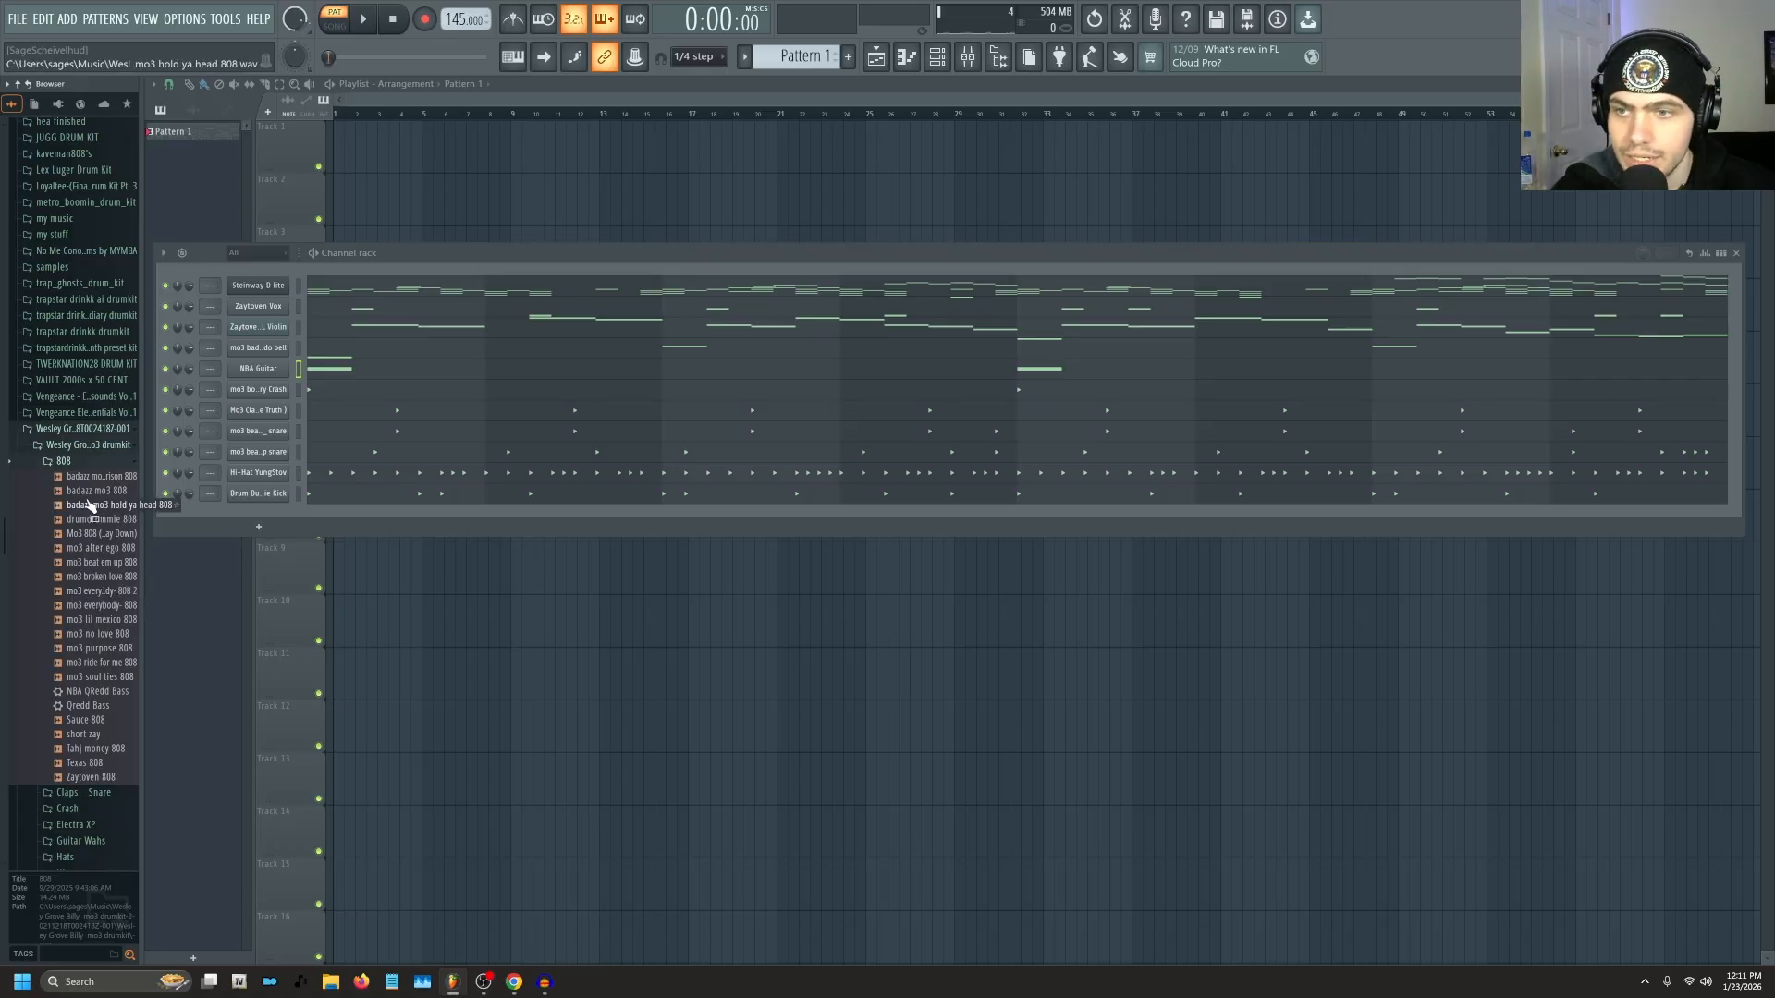
{"action": "left_click", "coordinate": [85, 477]}
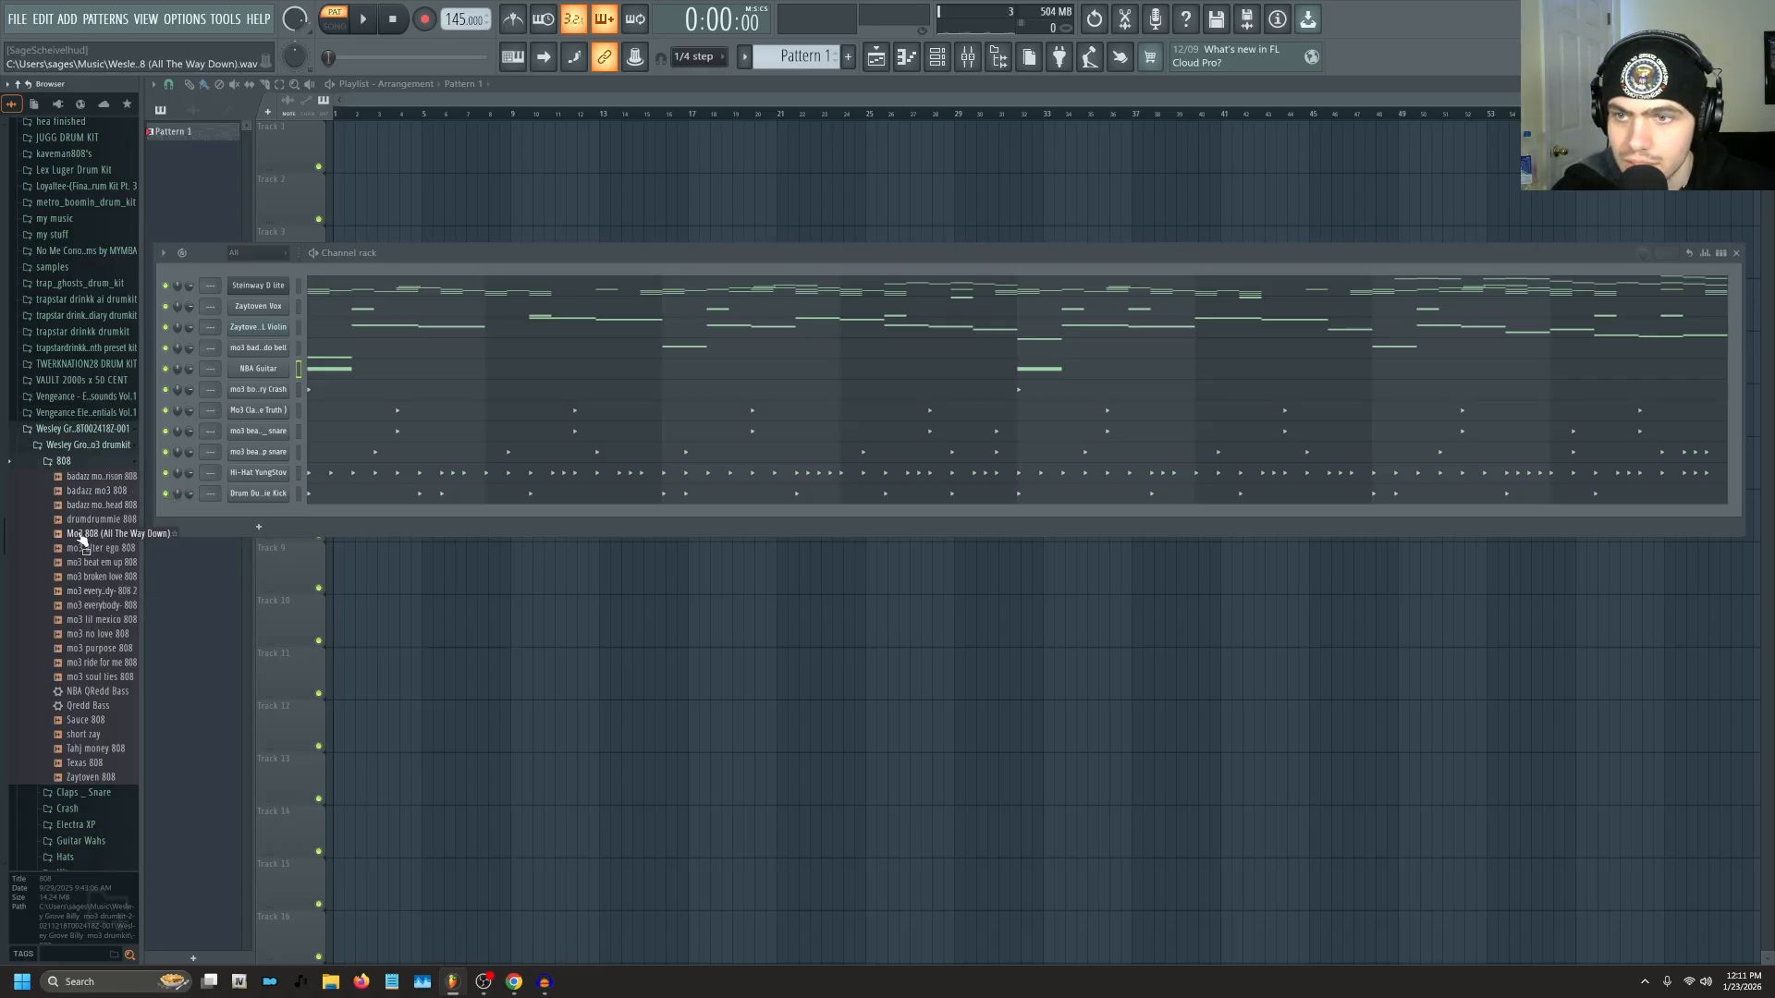
{"action": "left_click_drag", "start_coordinate": [97, 548], "coordinate": [149, 545]}
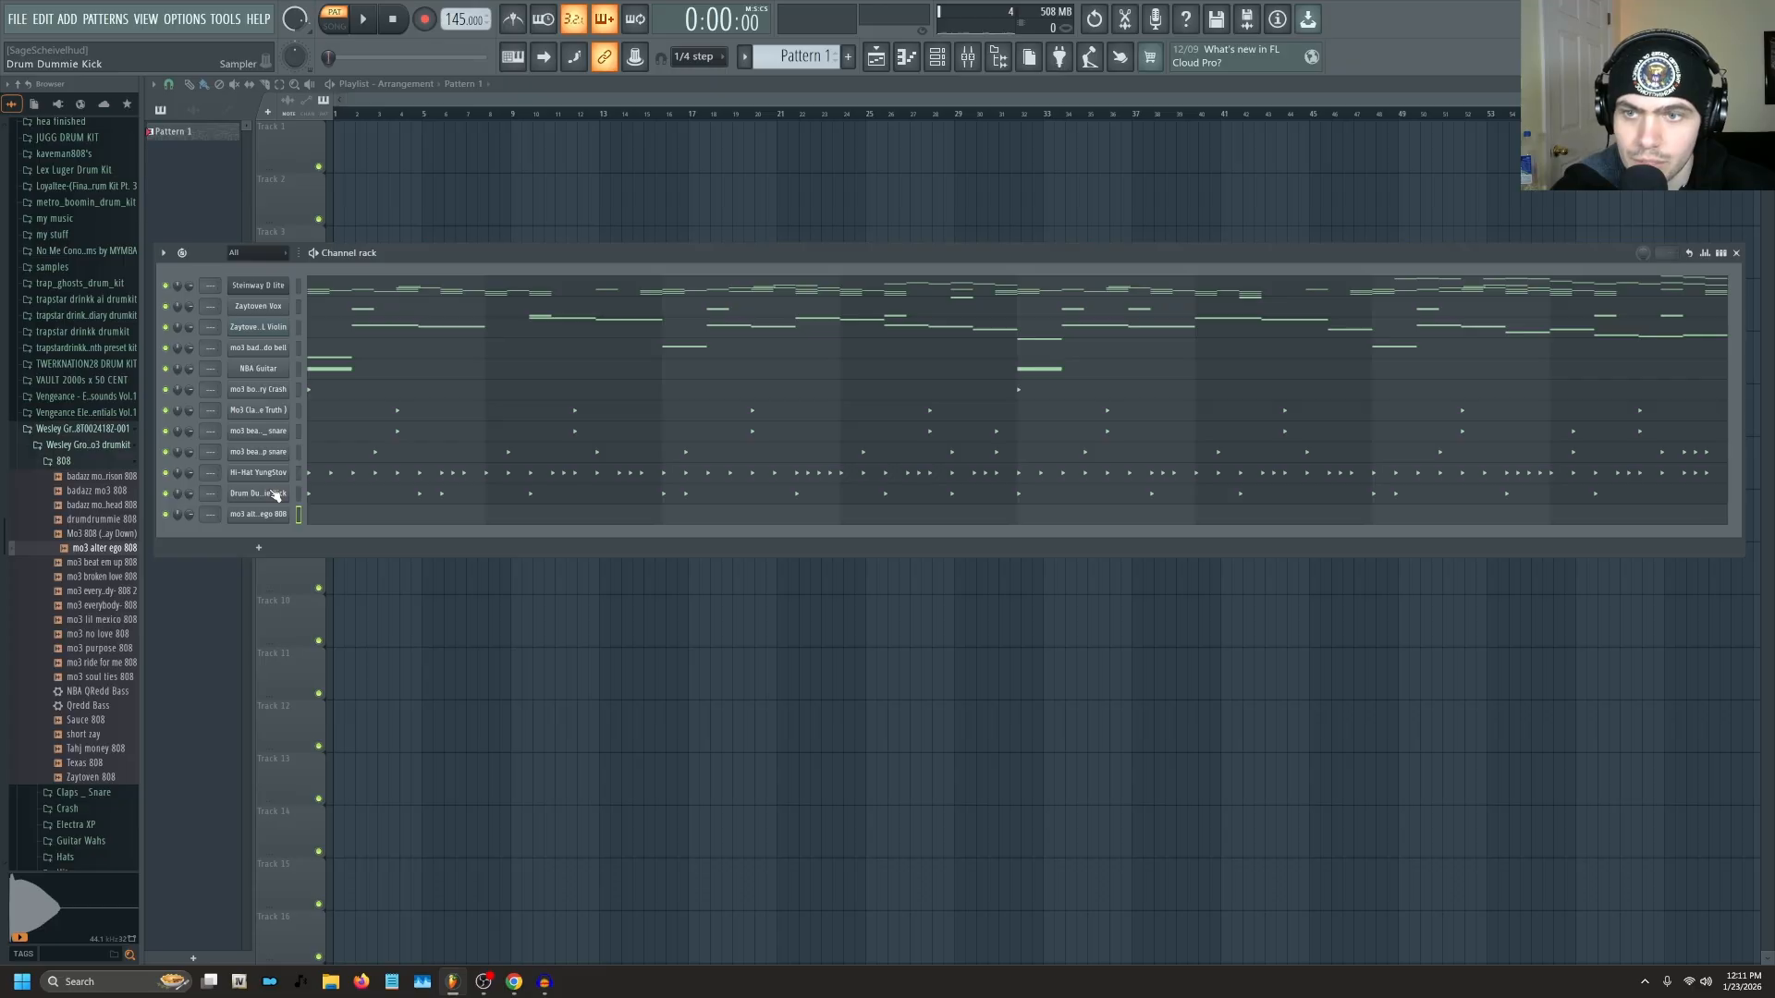
Copy the Drum Dummie Kick pattern to the mo3 alter ego 808 channel and make that channel cut itself.
{"action": "right_click", "coordinate": [268, 527]}
{"action": "left_click", "coordinate": [268, 527]}
{"action": "right_click", "coordinate": [269, 528]}
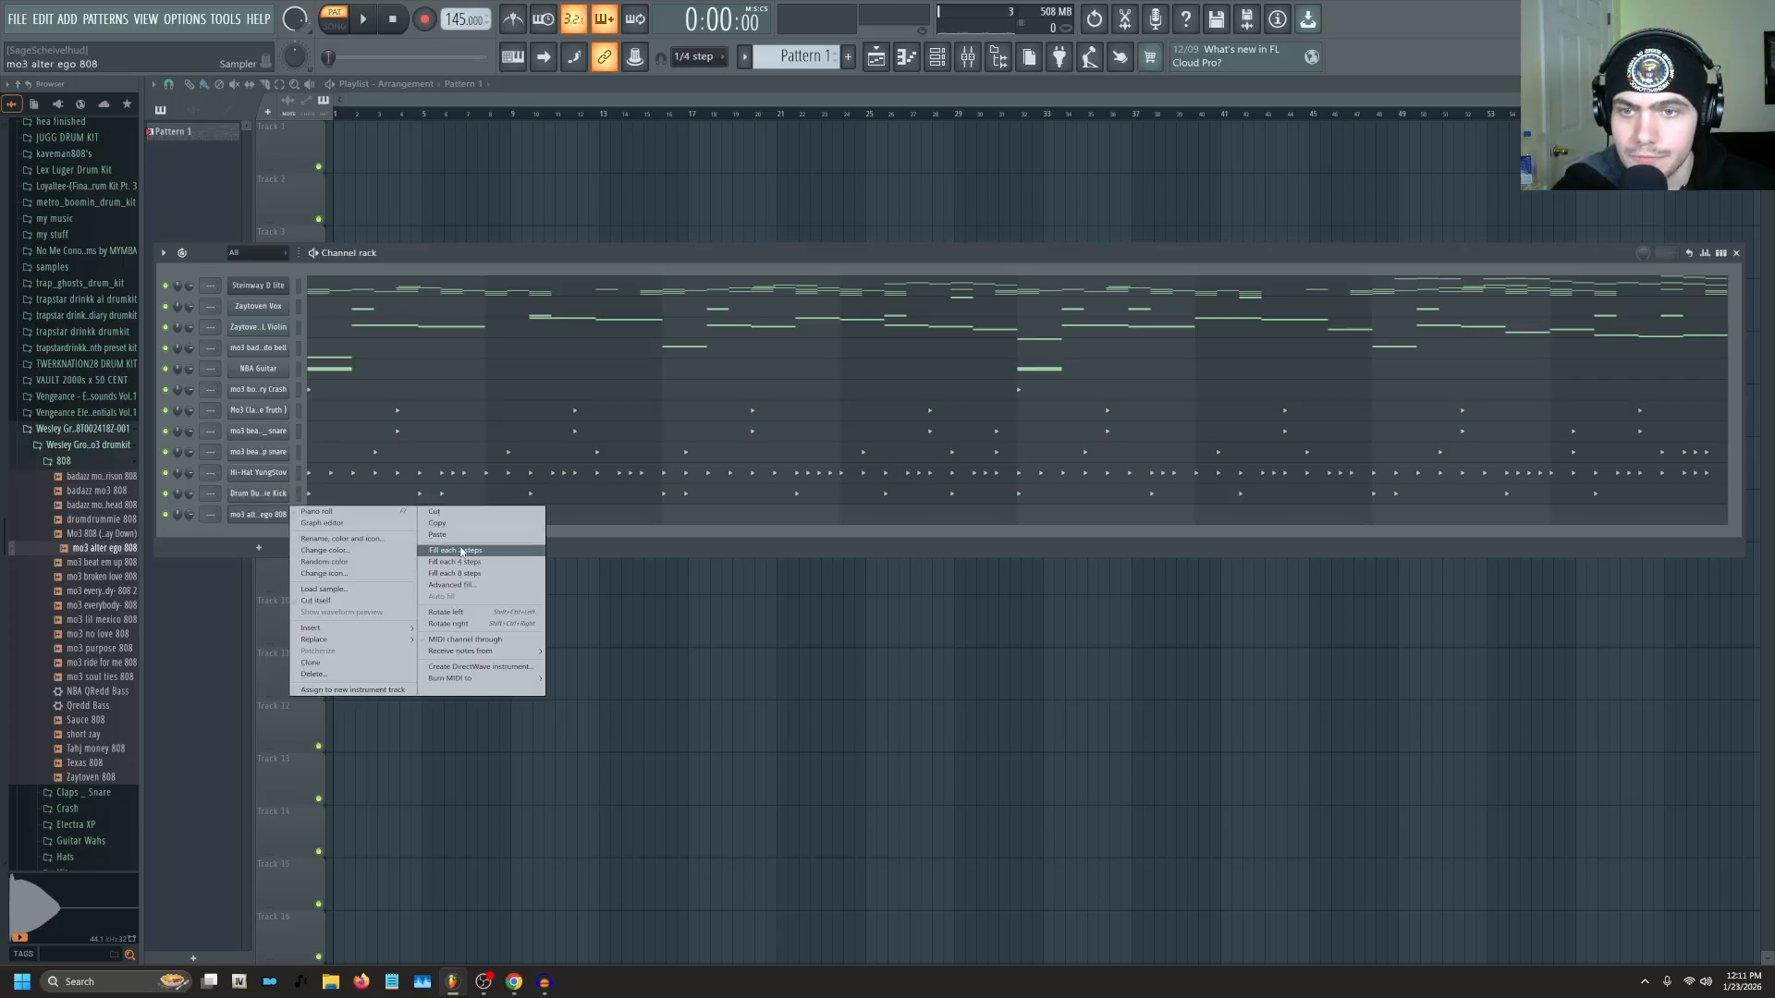
{"action": "left_click", "coordinate": [437, 535]}
{"action": "right_click", "coordinate": [268, 527]}
{"action": "left_click", "coordinate": [332, 603]}
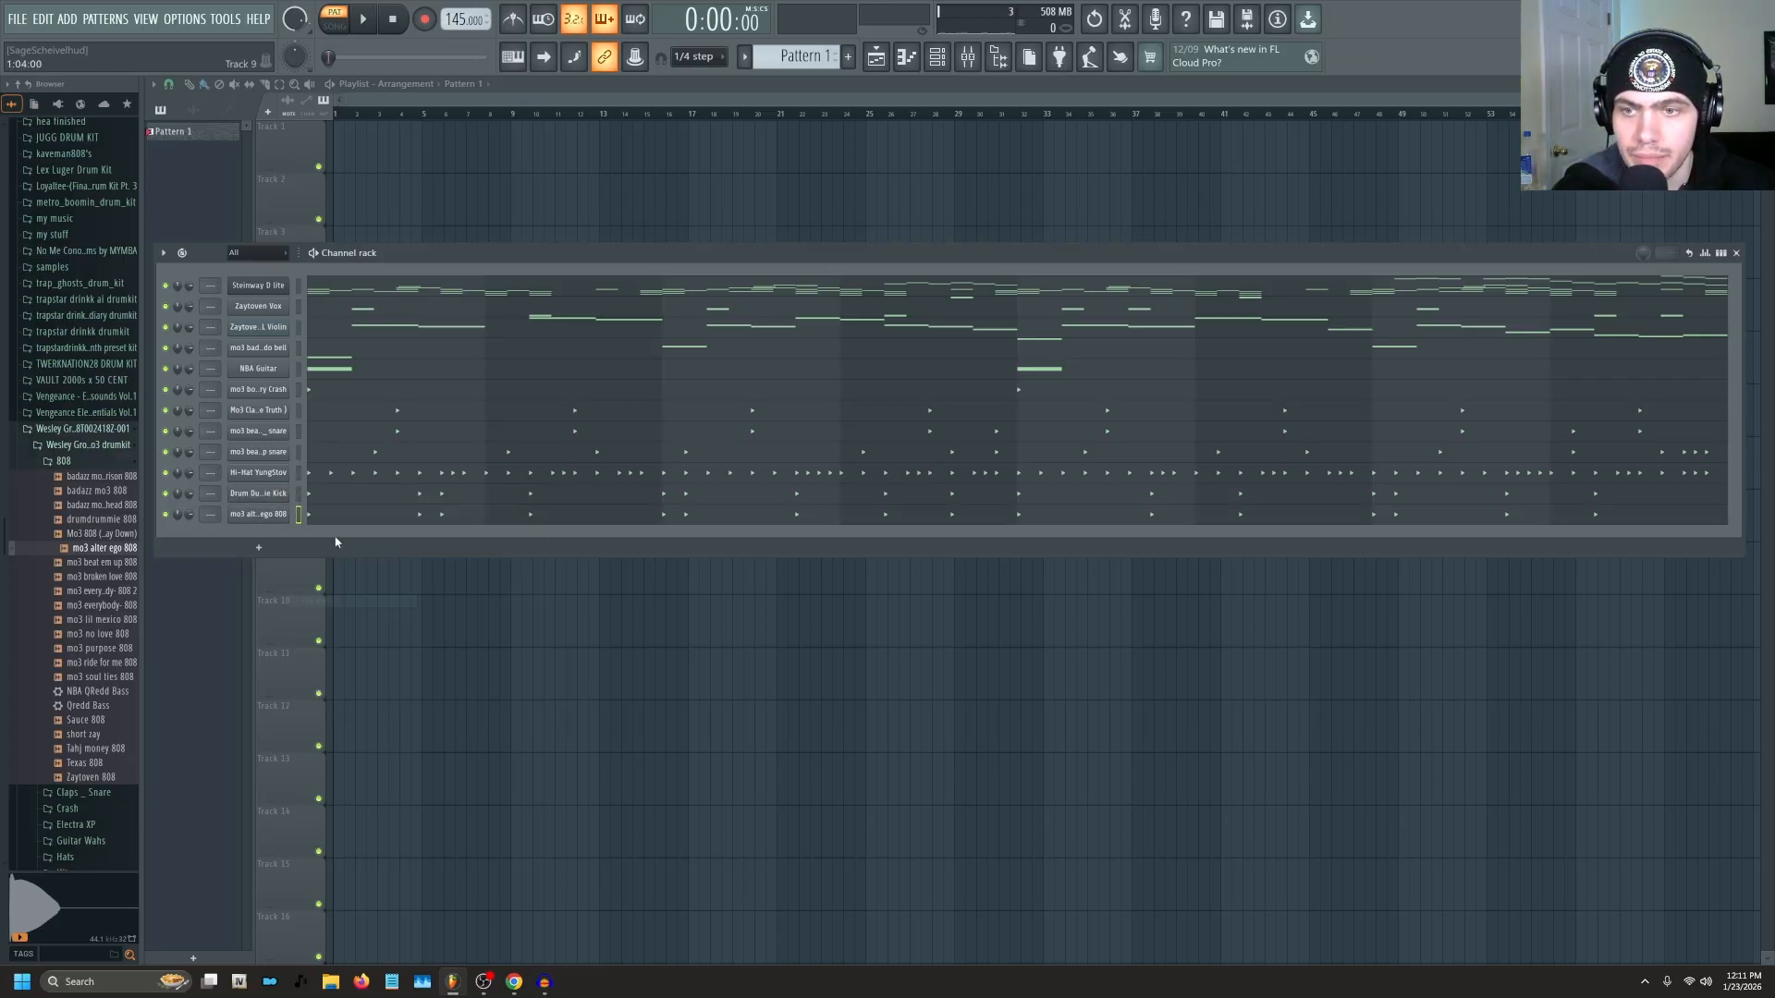
Transpose all the mo3 alter ego 808 notes down five semitones to G4.
{"action": "key", "text": "F7"}
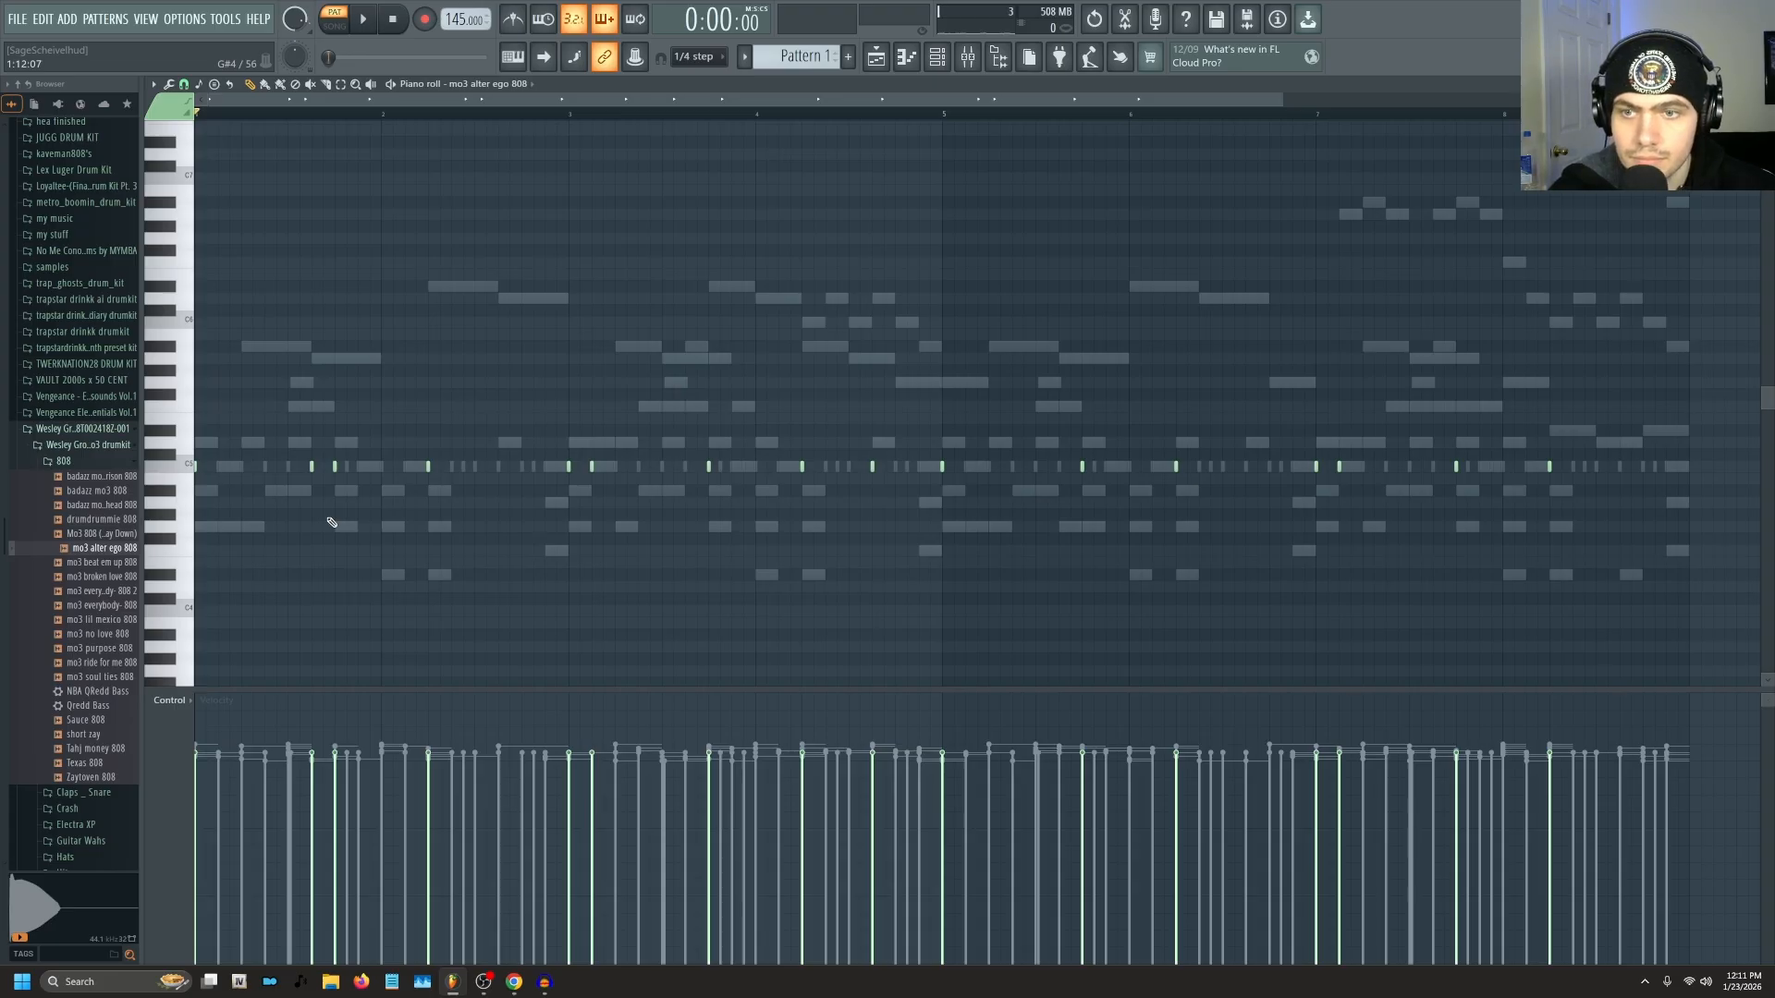
{"action": "key", "text": "Down"}
{"action": "key", "text": "Down"}
{"action": "key", "text": "Down"}
{"action": "key", "text": "Down"}
{"action": "key", "text": "Down"}
Repitch the 808 notes on beat 2 of bars 2, 4, 6 and 8 to D#4 and the last bar 4 note to D5.
{"action": "left_click_drag", "start_coordinate": [339, 510], "coordinate": [444, 570]}
{"action": "left_click_drag", "start_coordinate": [402, 463], "coordinate": [331, 553]}
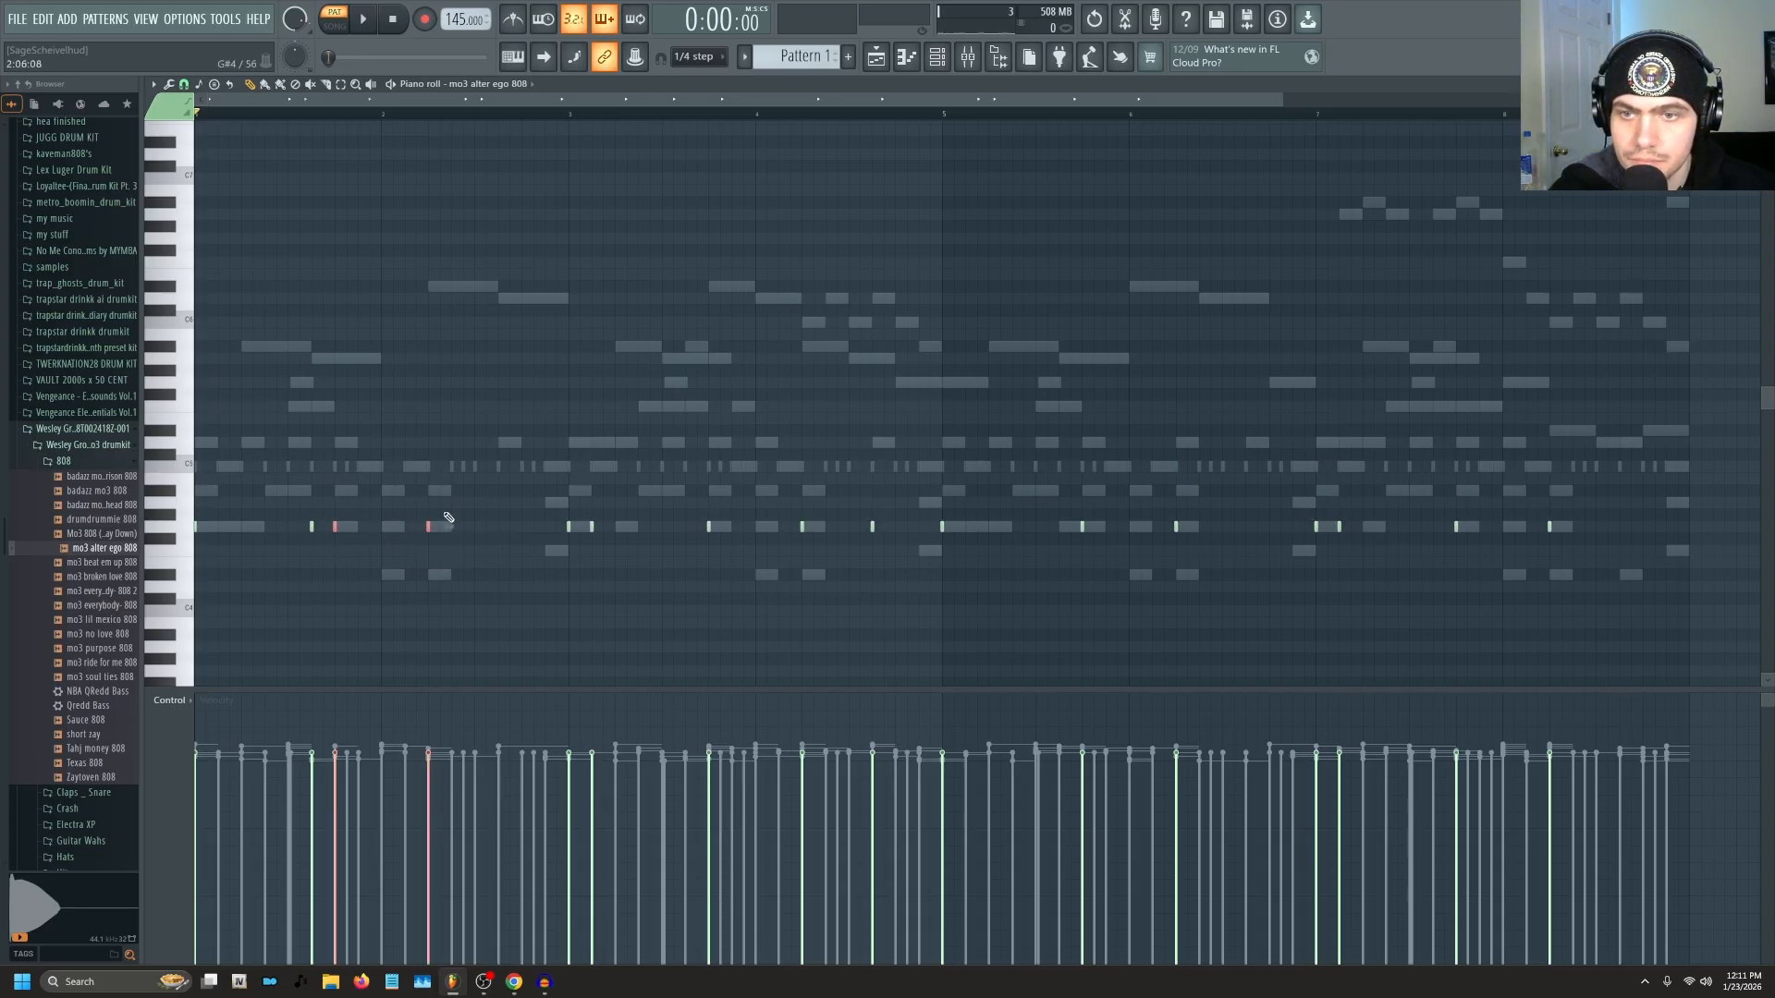
{"action": "left_click_drag", "start_coordinate": [457, 463], "coordinate": [415, 636]}
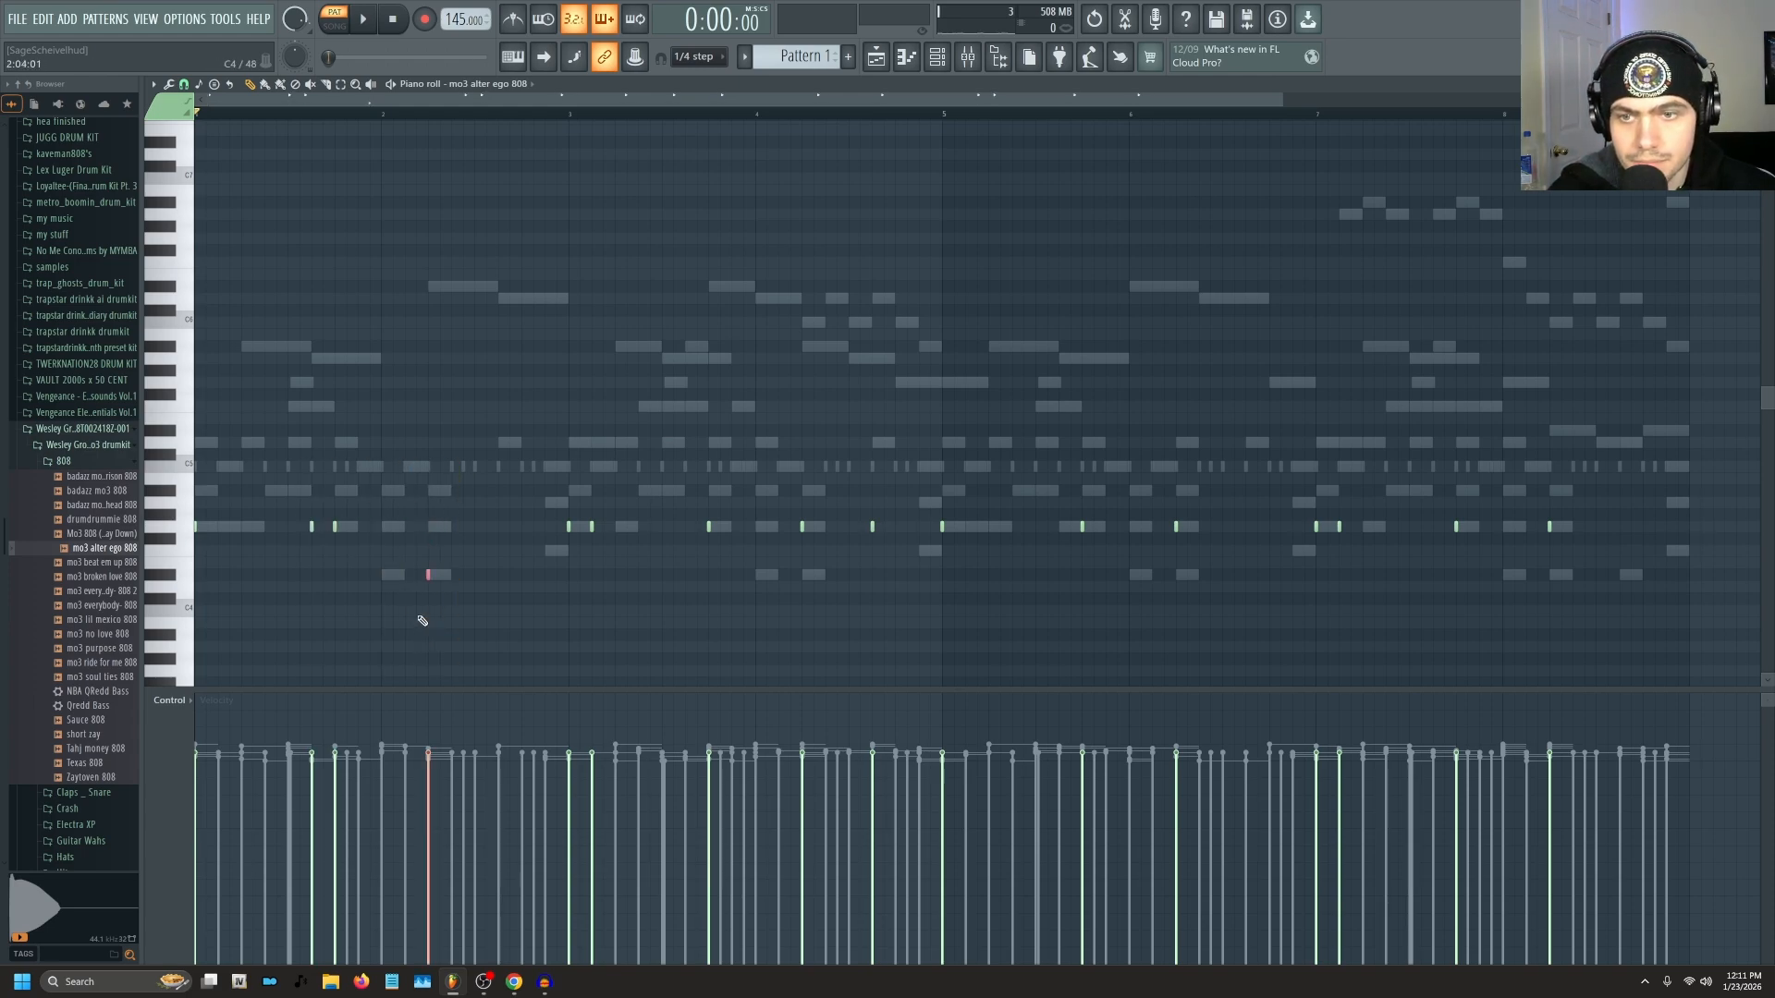
{"action": "left_click_drag", "start_coordinate": [767, 474], "coordinate": [844, 664]}
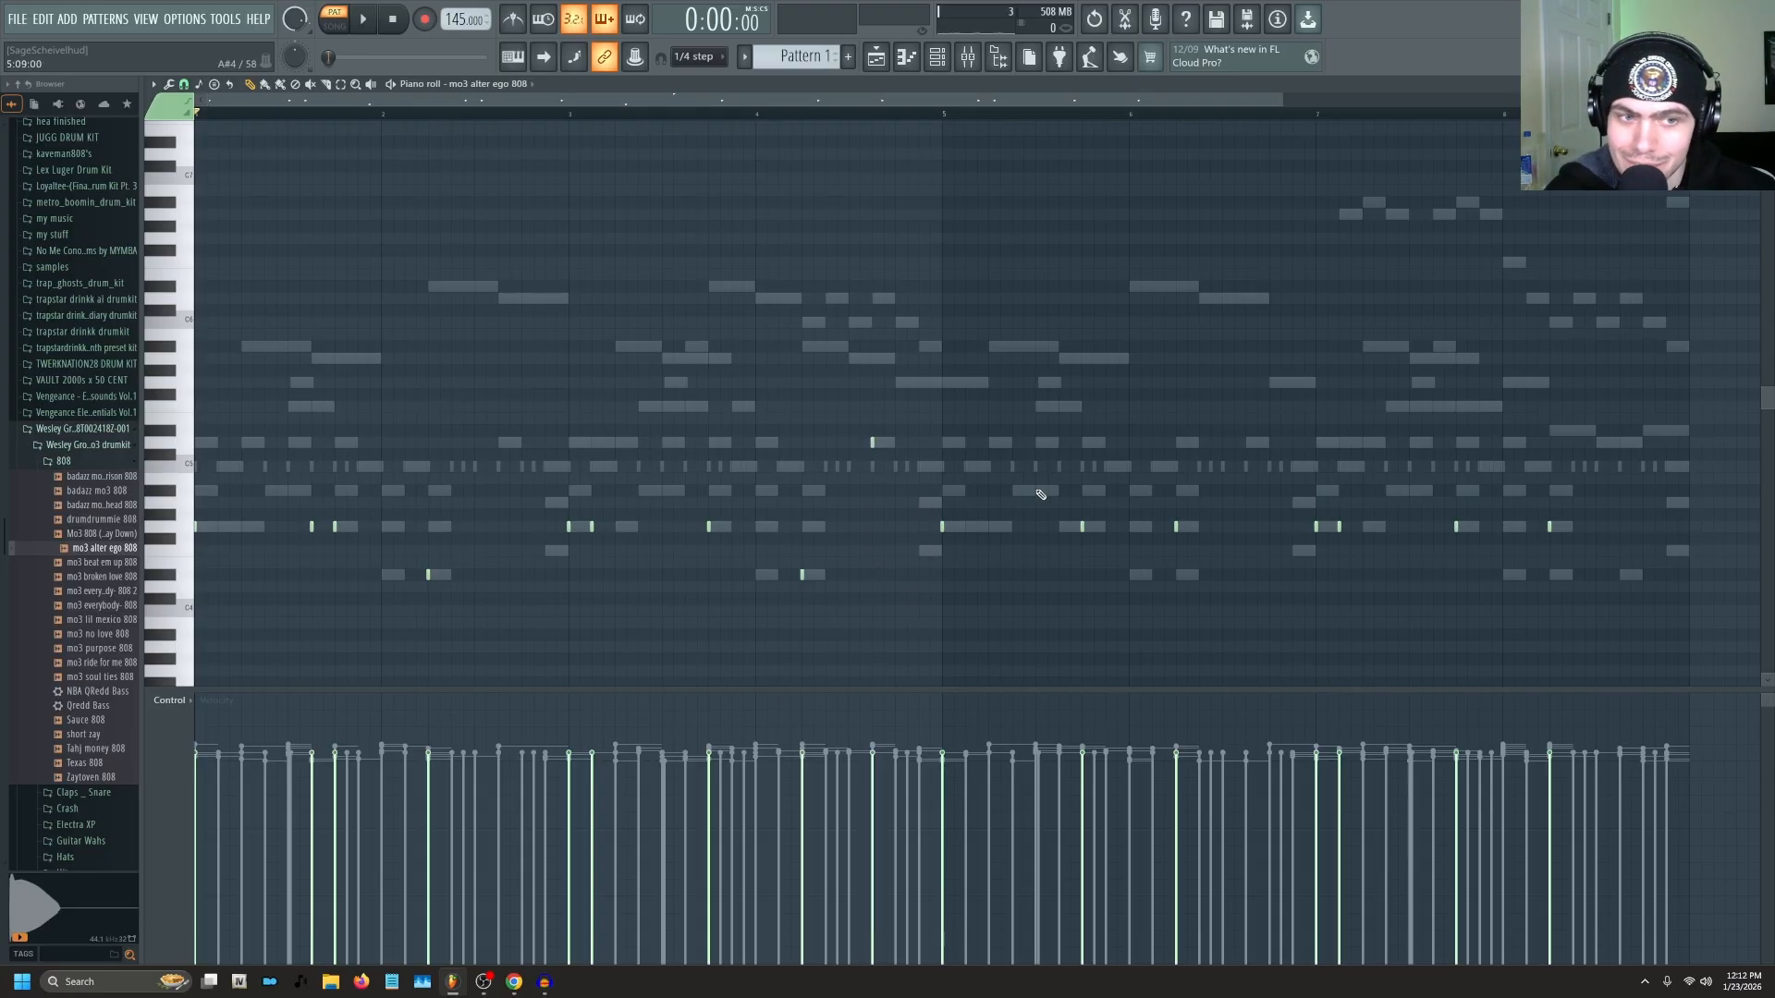
{"action": "left_click_drag", "start_coordinate": [1124, 463], "coordinate": [1219, 575]}
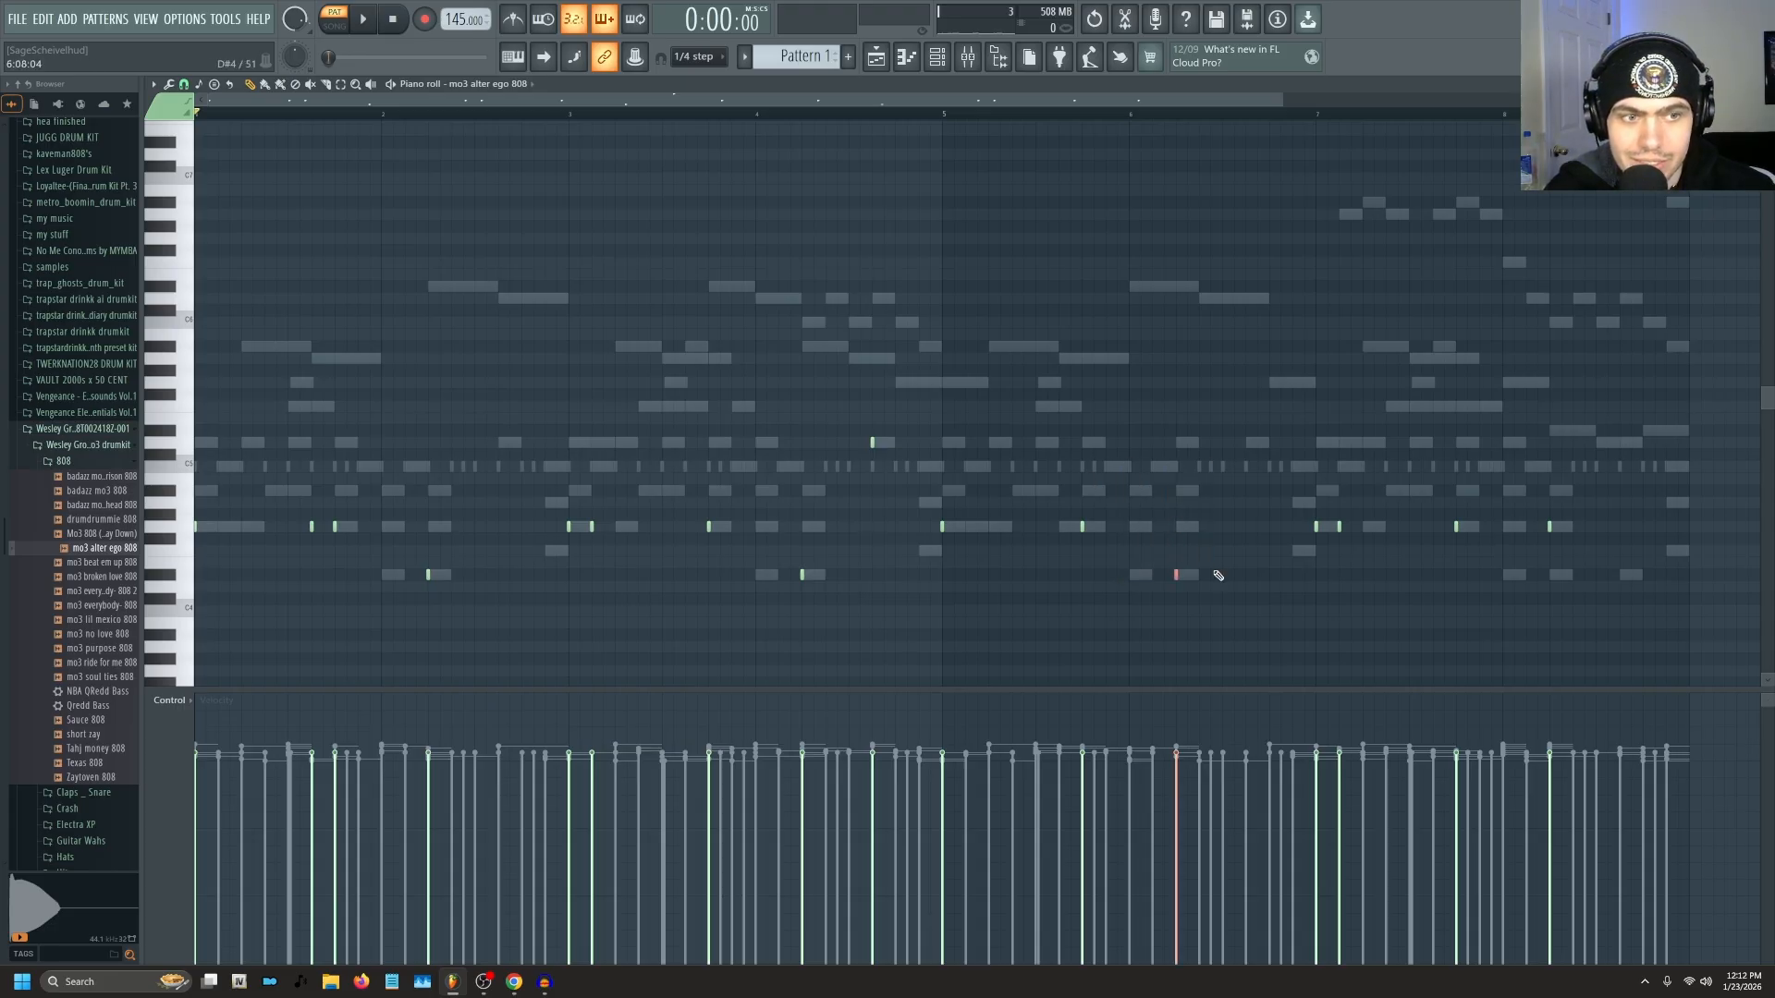
{"action": "left_click_drag", "start_coordinate": [1513, 480], "coordinate": [1613, 588]}
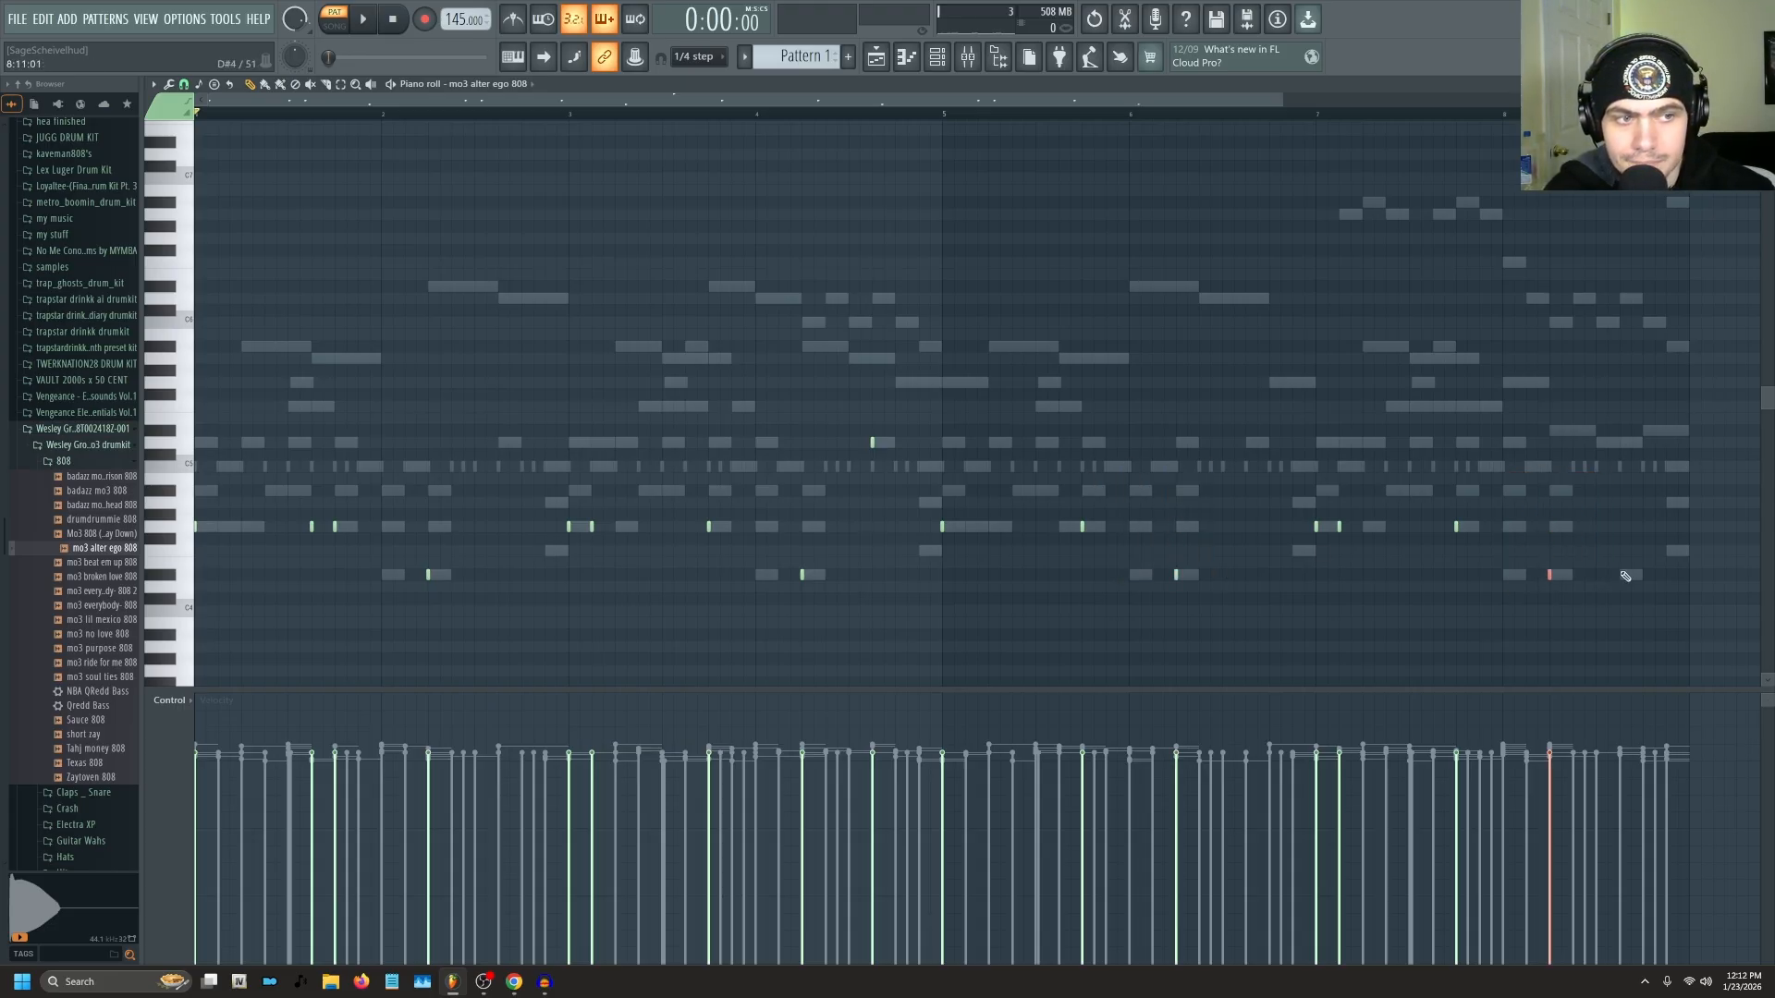
{"action": "left_click", "coordinate": [1593, 572], "text": "ctrl"}
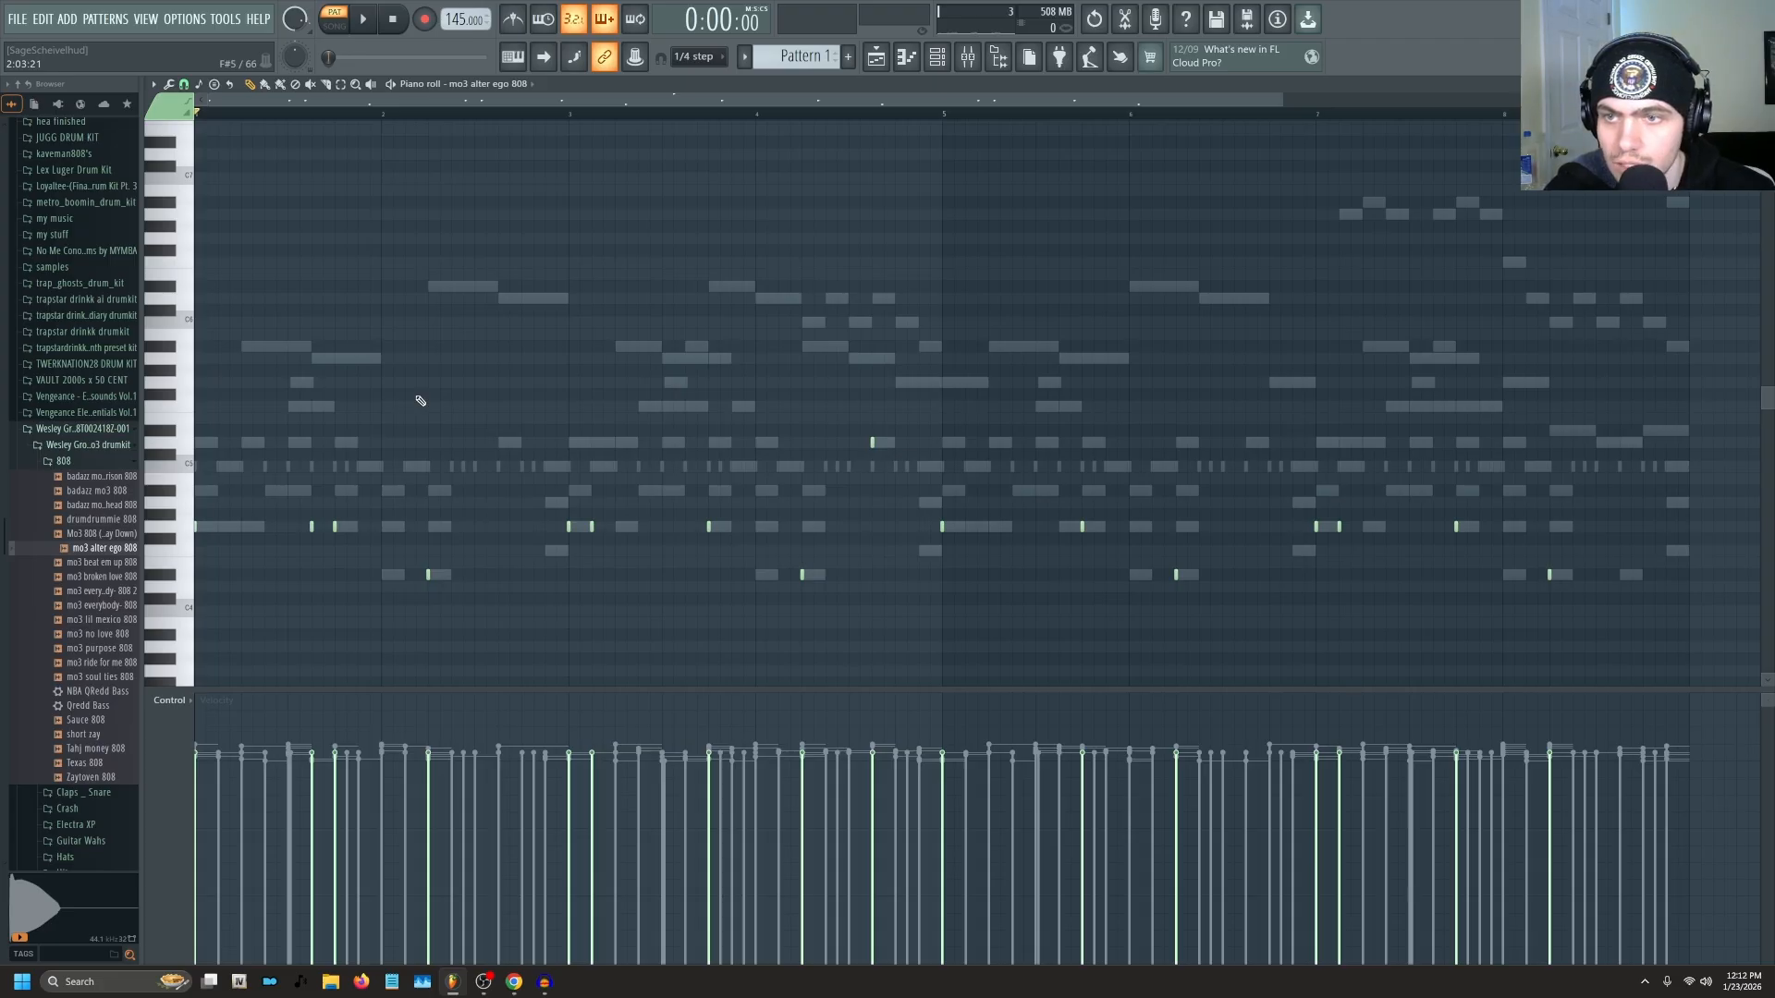
Raise all the 808 notes one octave at full velocity and lengthen them with quick legato.
{"action": "key", "text": "ctrl+a"}
{"action": "scroll", "coordinate": [490, 490], "scroll_direction": "up", "scroll_amount": 5}
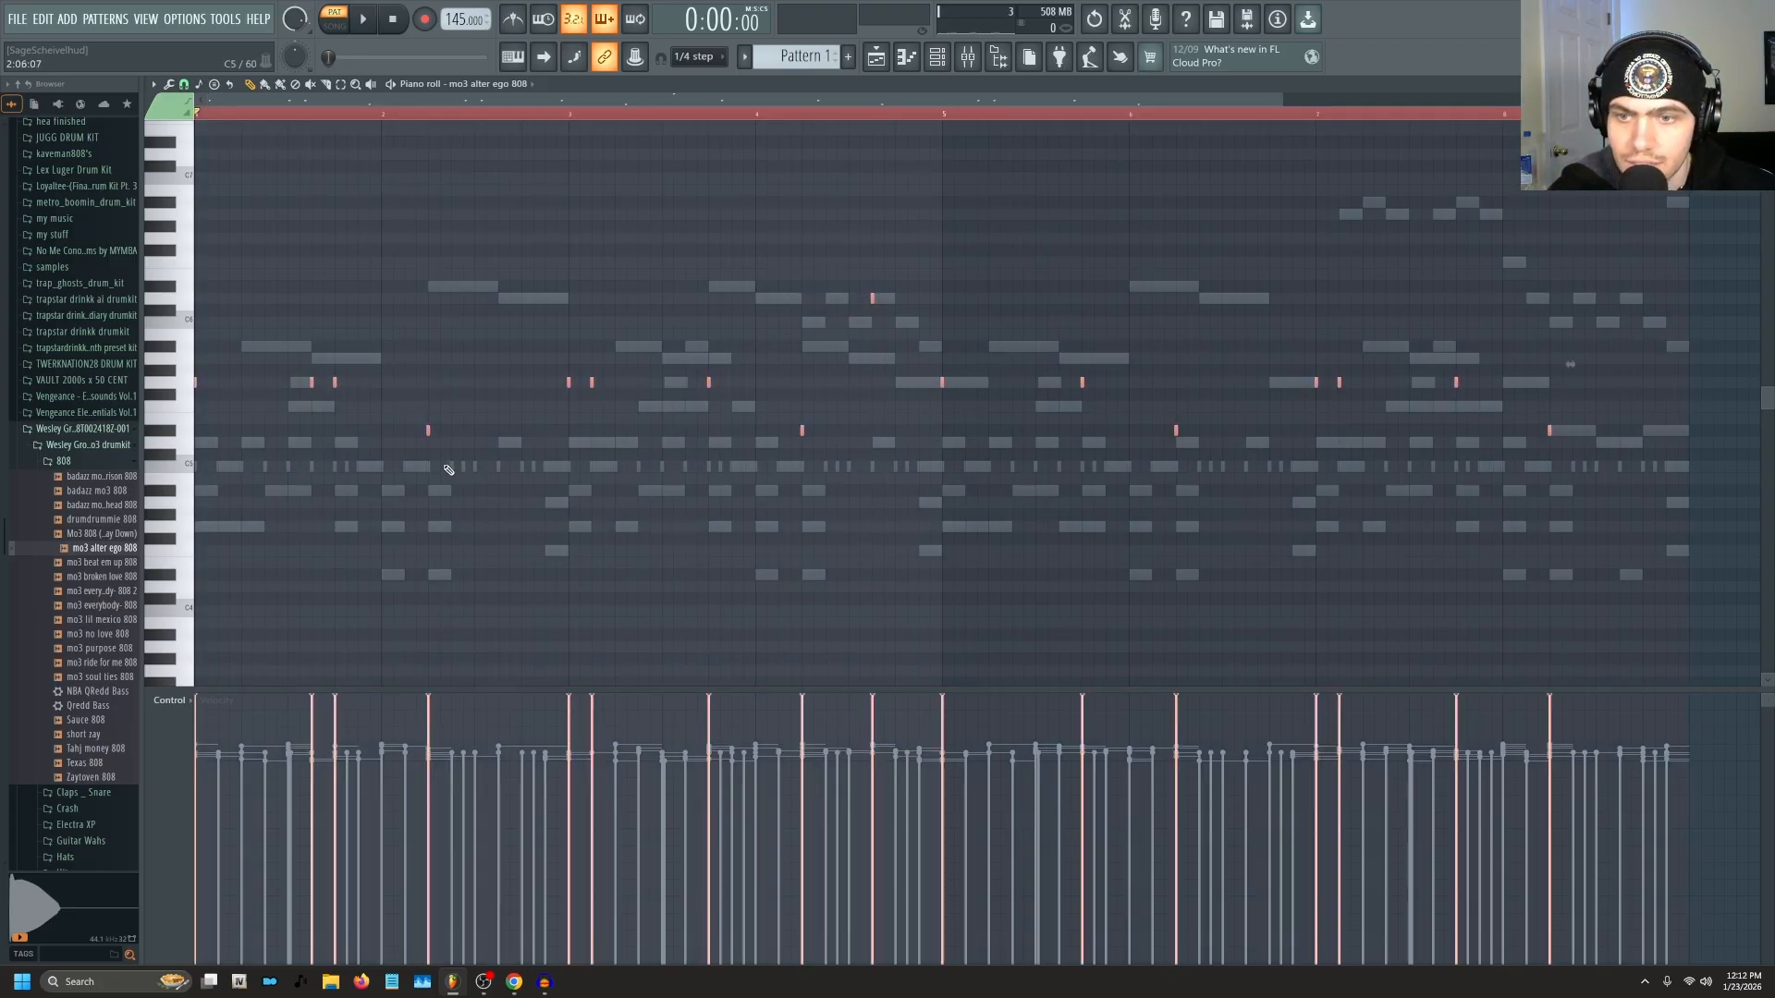
{"action": "left_click", "coordinate": [472, 232], "text": "ctrl"}
{"action": "key", "text": "ctrl+l"}
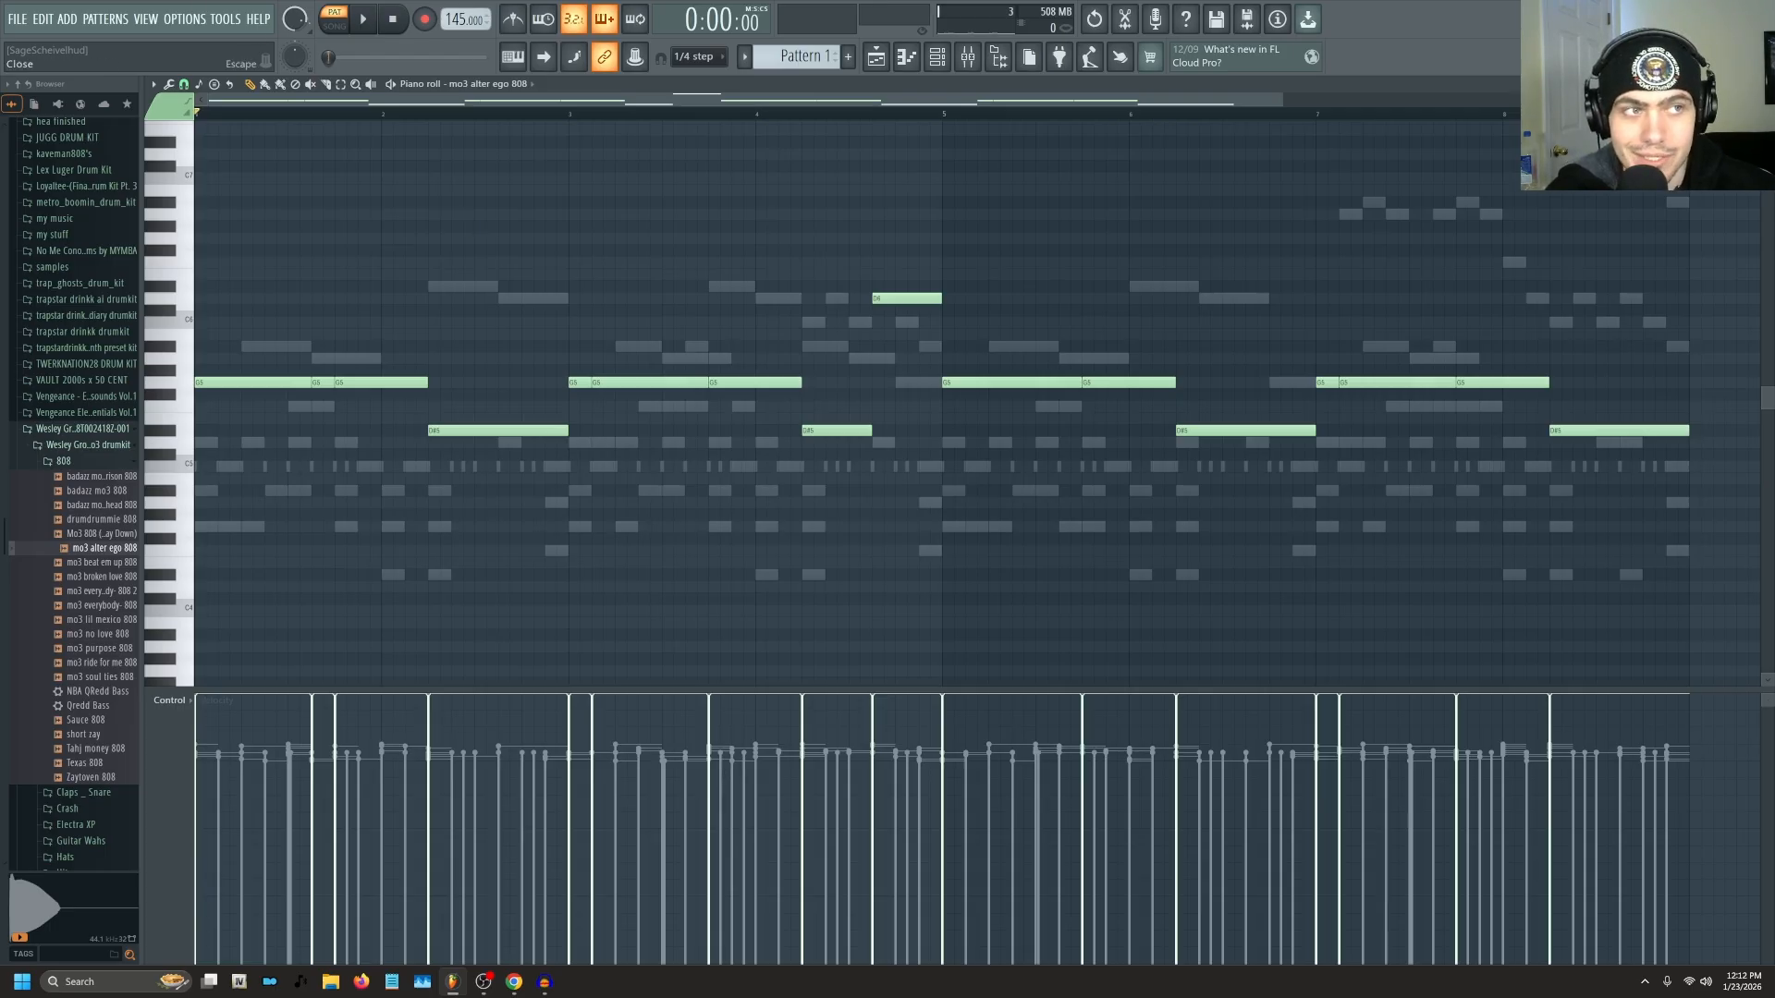
{"action": "key", "text": "Escape"}
Enable the mo3 alter ego 808's volume envelope with full hold and 0% decay, and slightly trim the sample's start.
{"action": "left_click", "coordinate": [268, 514]}
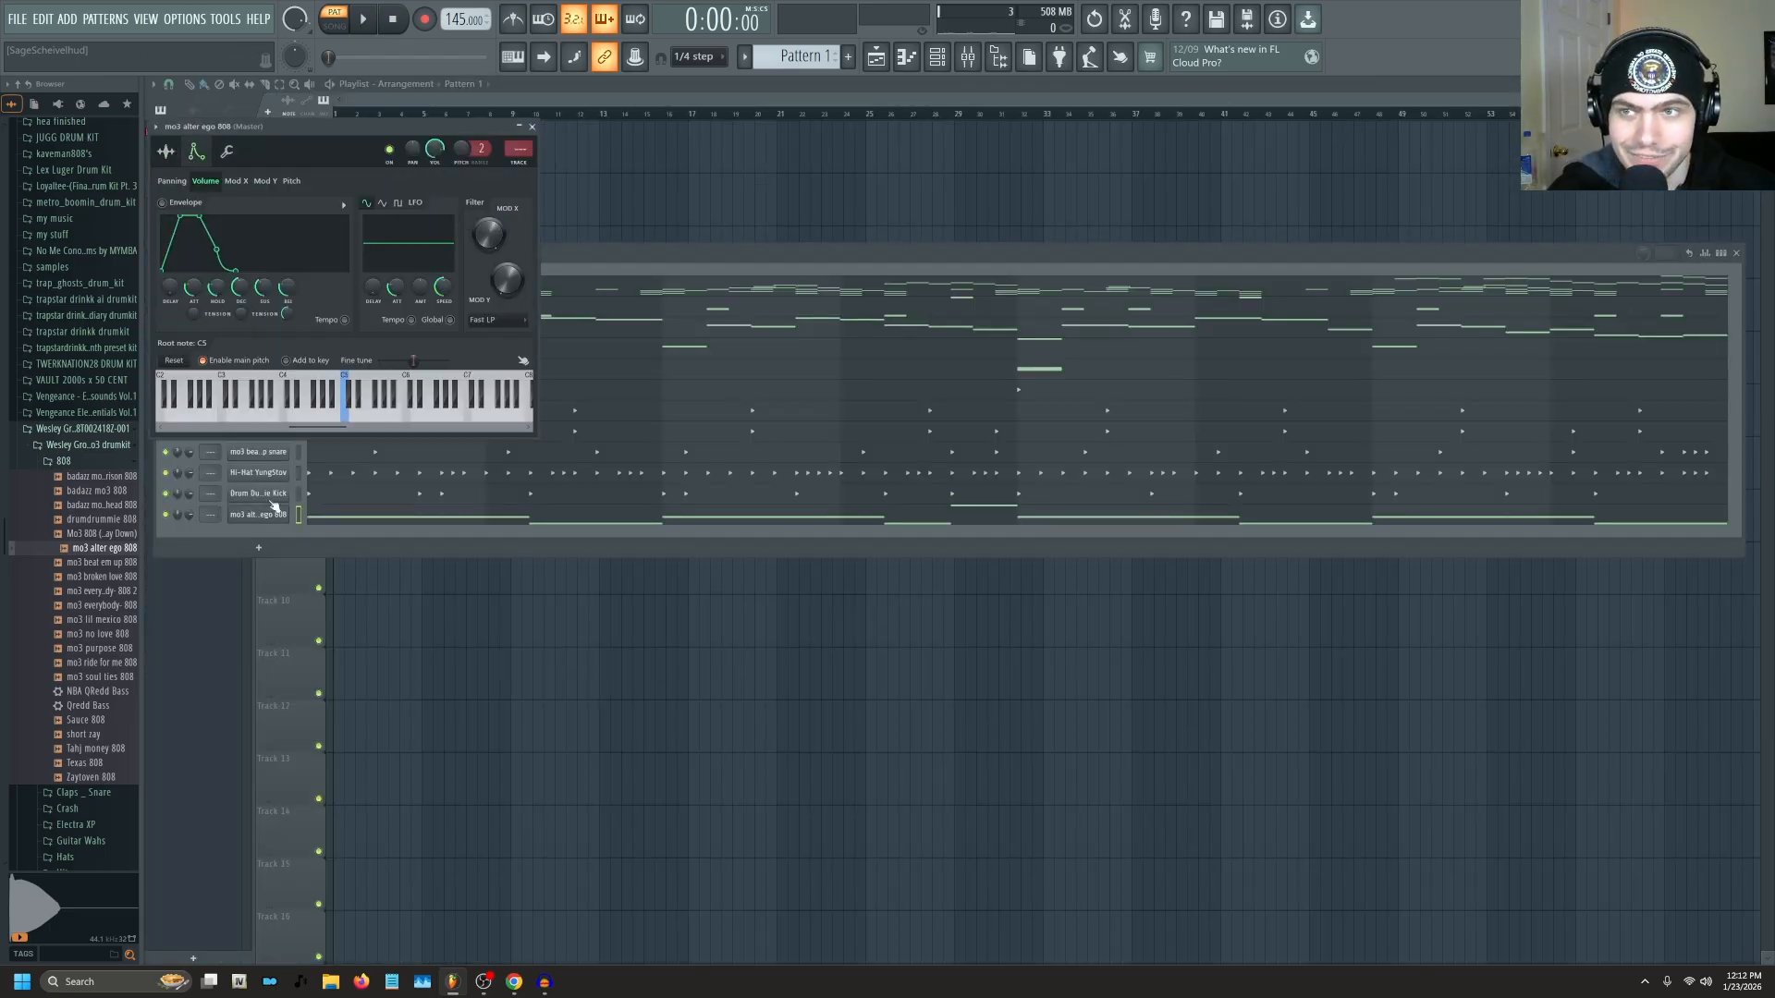
{"action": "mouse_move", "coordinate": [218, 287]}
{"action": "left_mouse_down"}
{"action": "mouse_move", "coordinate": [233, 262]}
{"action": "mouse_move", "coordinate": [256, 268]}
{"action": "mouse_move", "coordinate": [245, 295]}
{"action": "left_mouse_up"}
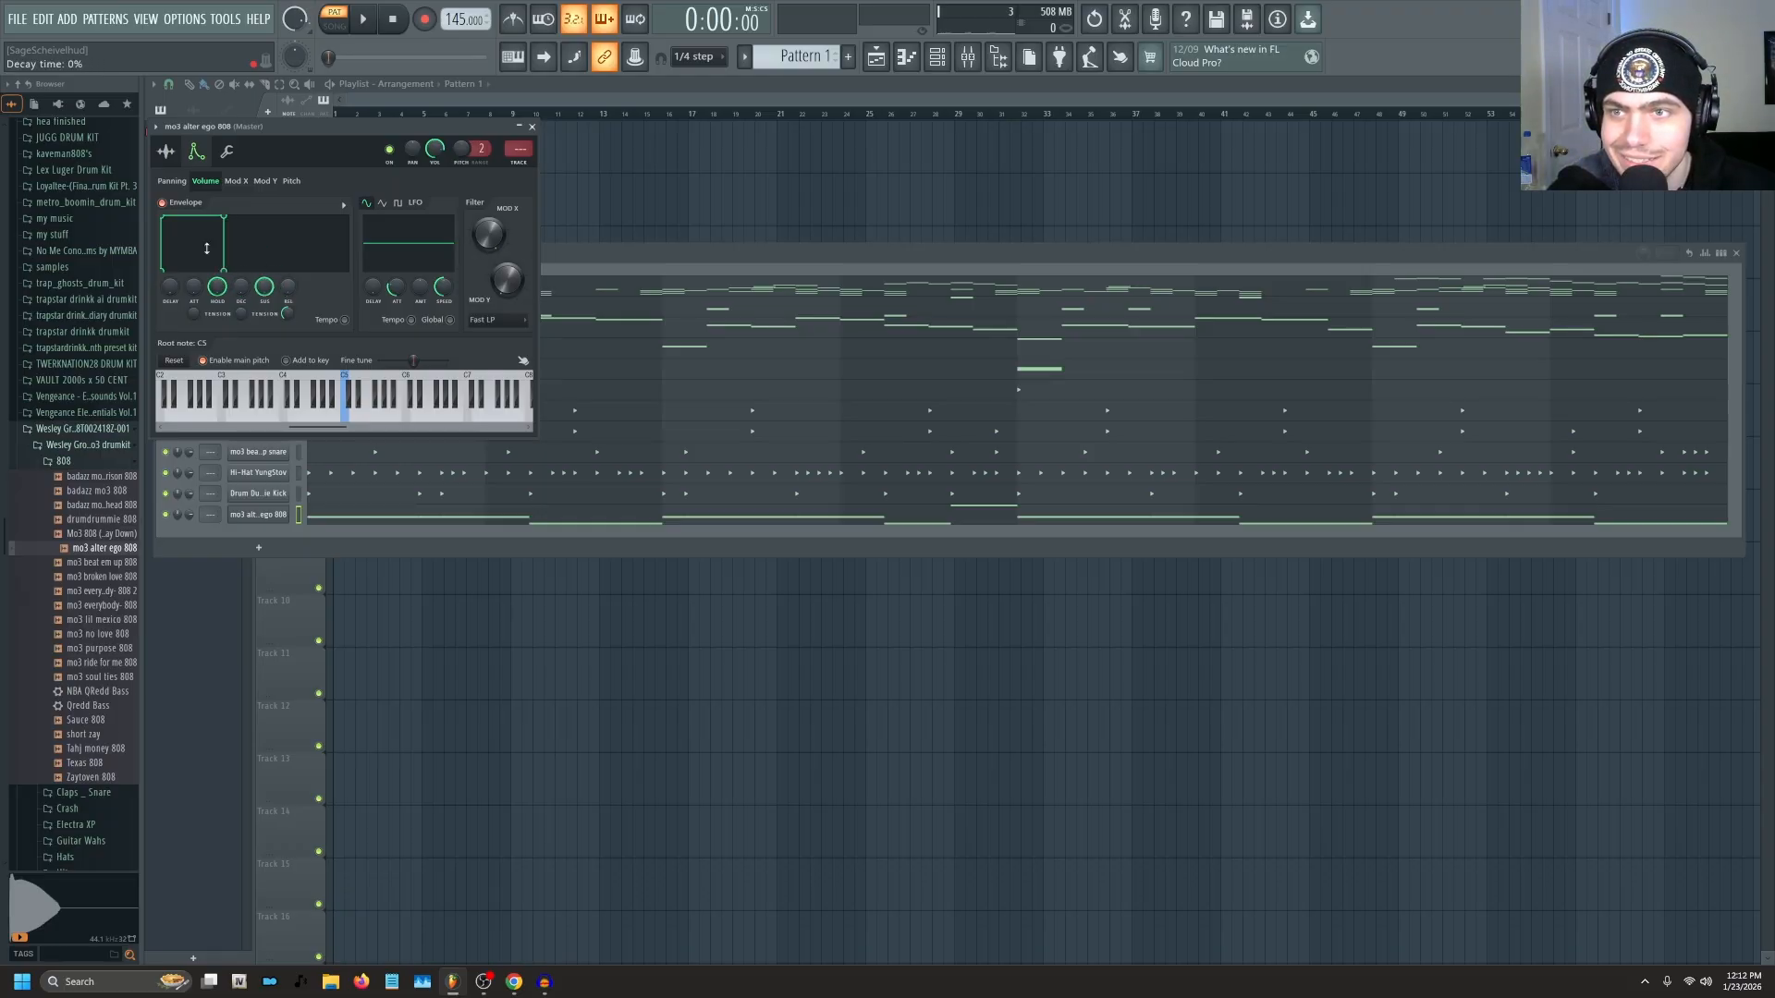
{"action": "left_click", "coordinate": [166, 151]}
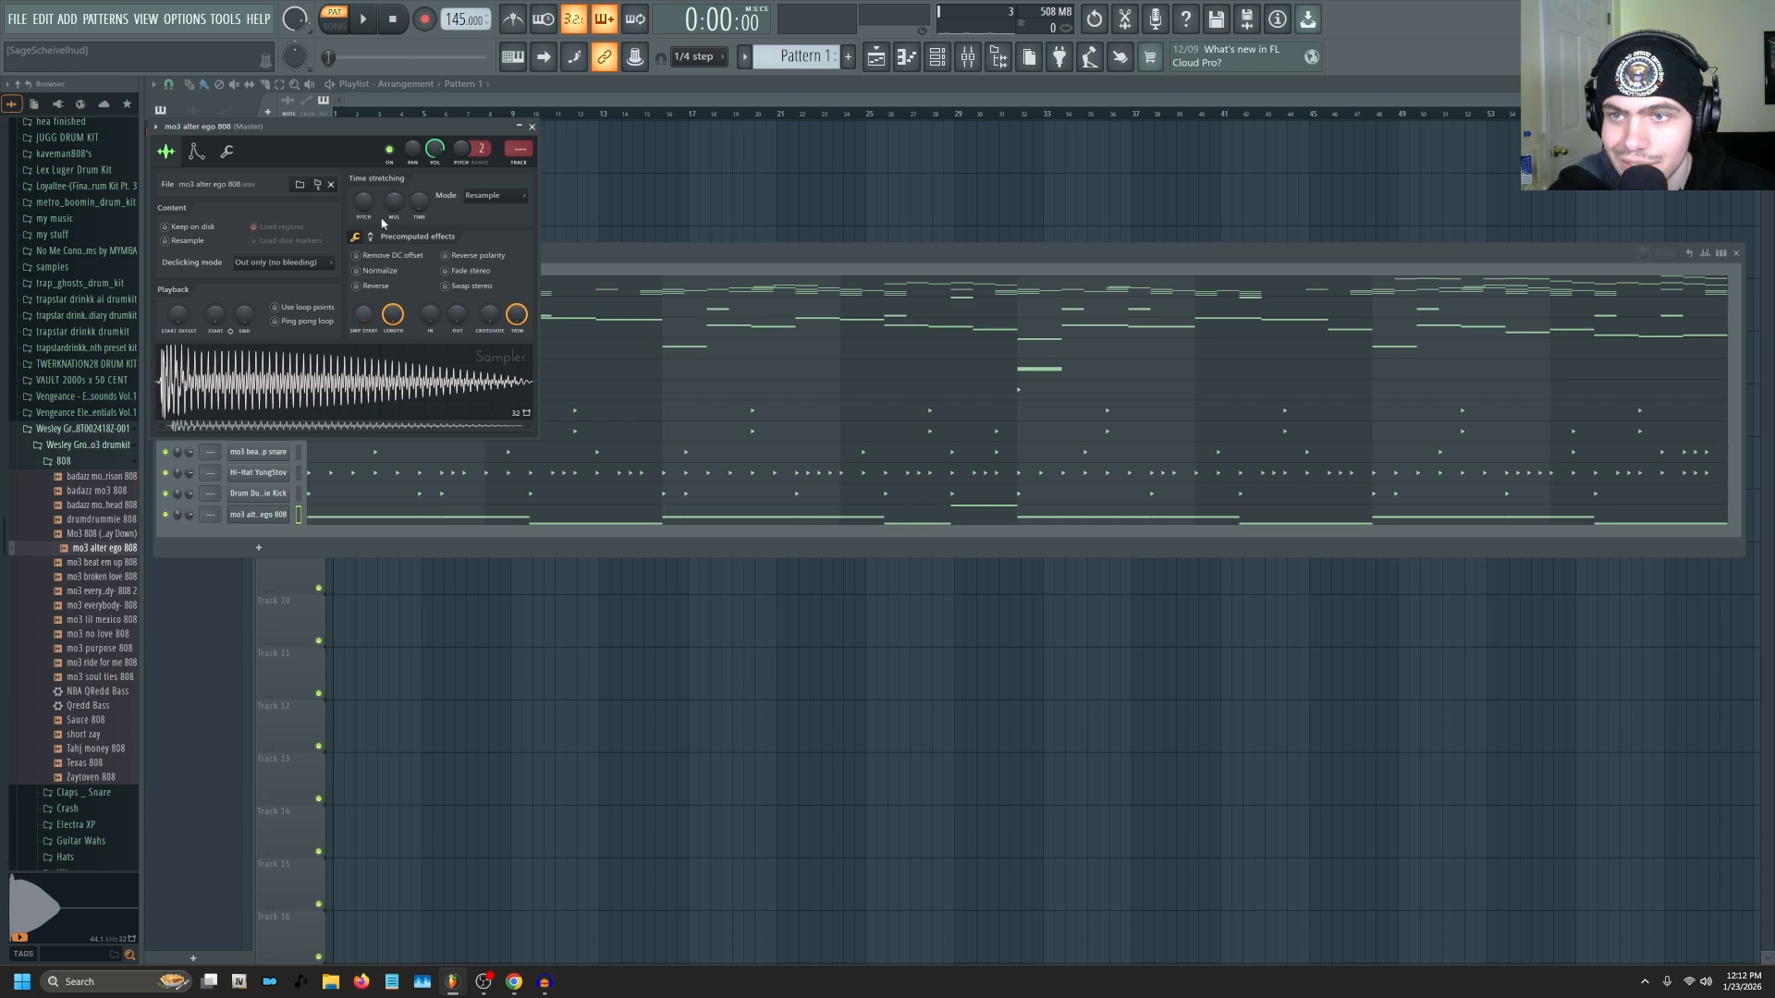
{"action": "left_click_drag", "start_coordinate": [363, 315], "coordinate": [363, 316]}
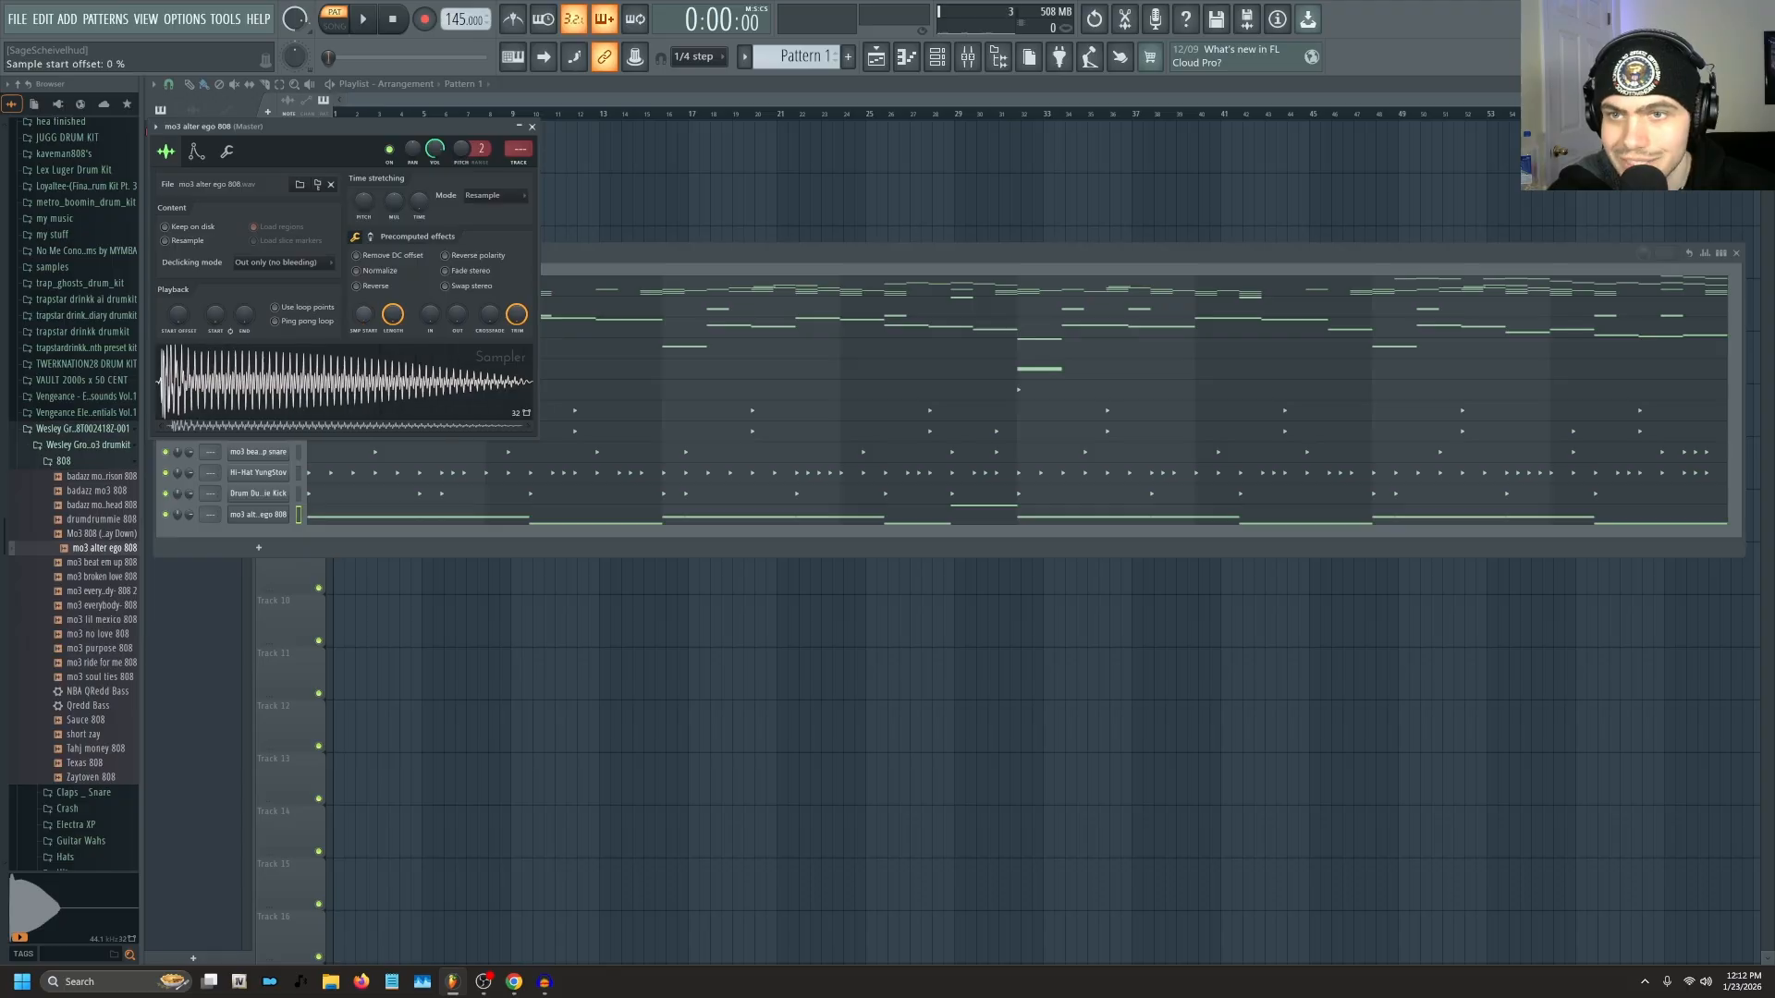
{"action": "left_click", "coordinate": [358, 377]}
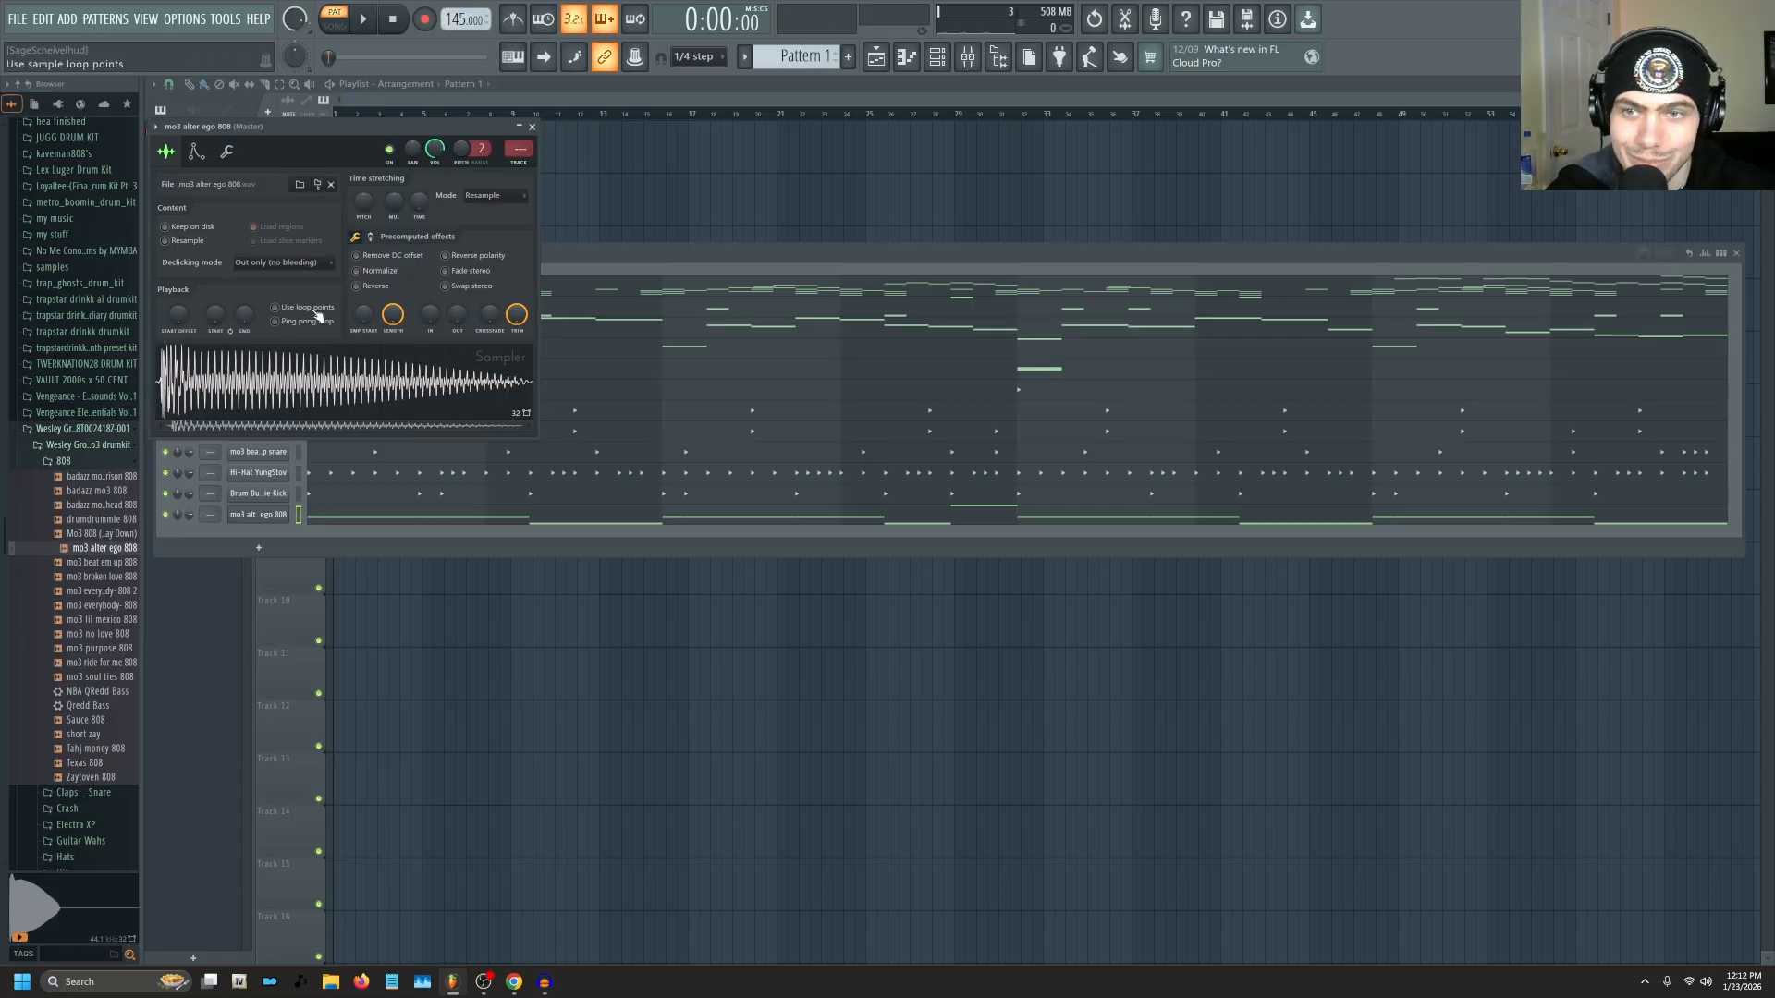
{"action": "left_click_drag", "start_coordinate": [363, 315], "coordinate": [364, 311]}
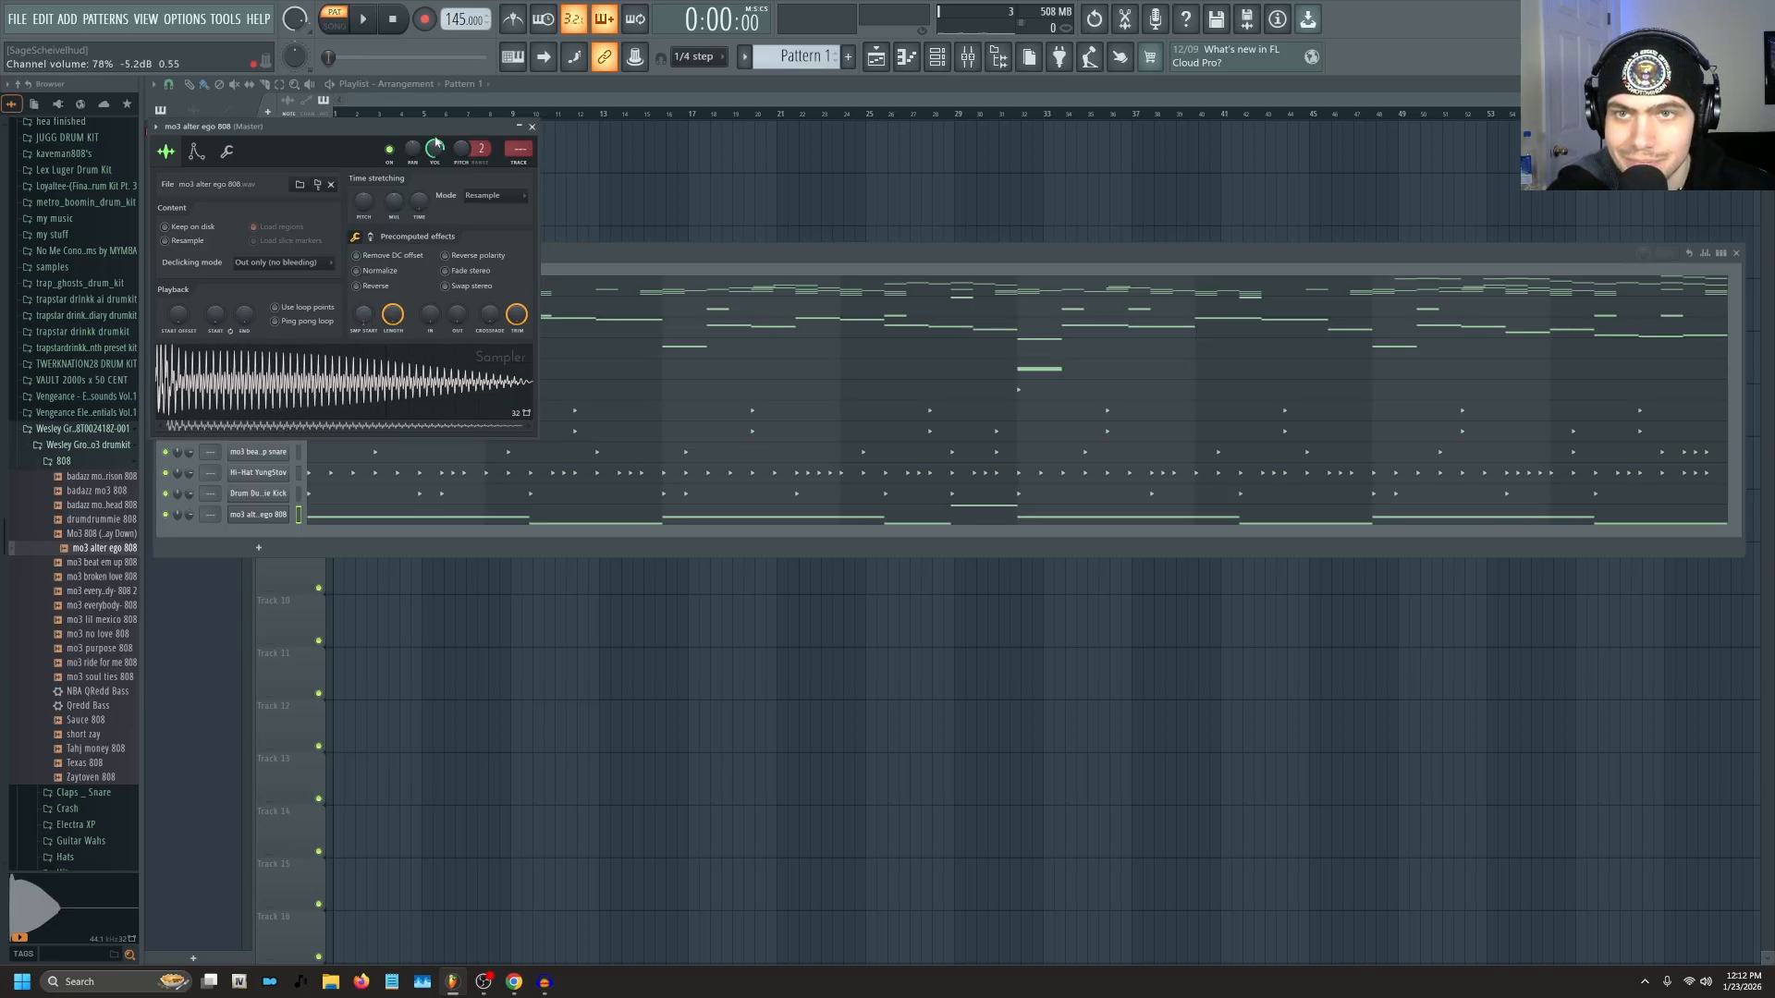
{"action": "left_click", "coordinate": [532, 126]}
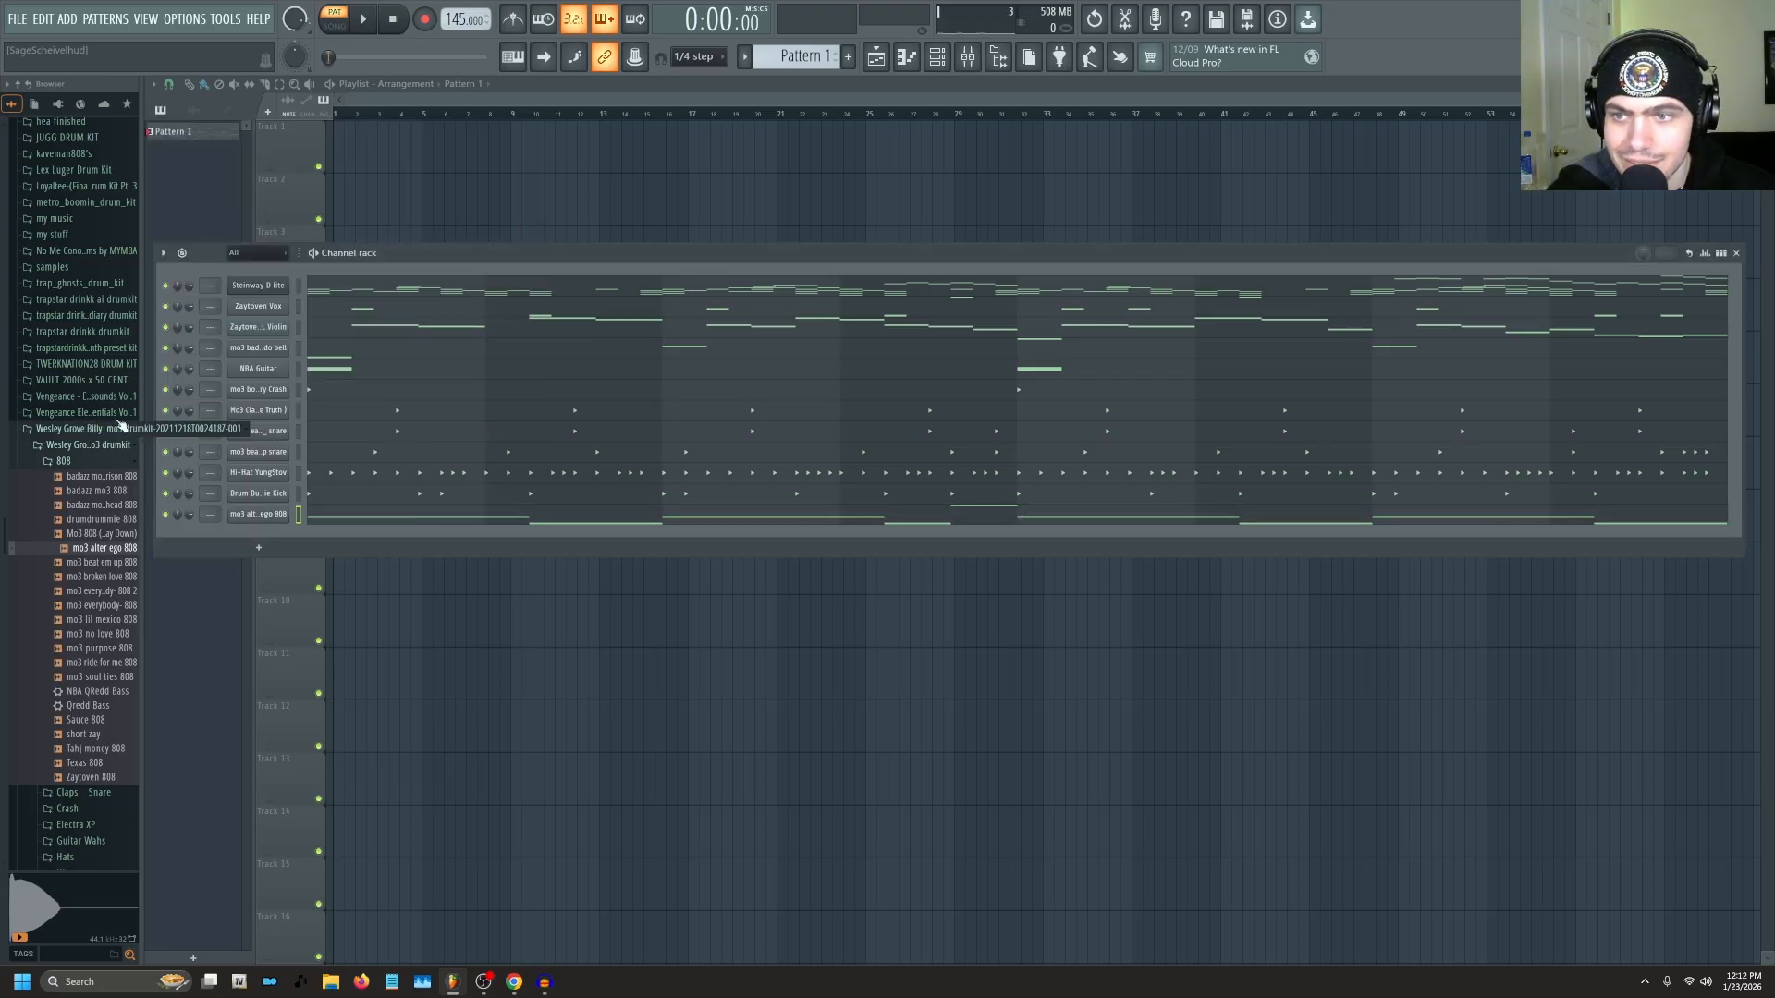
Play the pattern with the 808 and collapse the mo3 drumkit folders.
{"action": "left_click", "coordinate": [99, 464]}
{"action": "key", "text": "space"}
{"action": "left_click", "coordinate": [110, 444]}
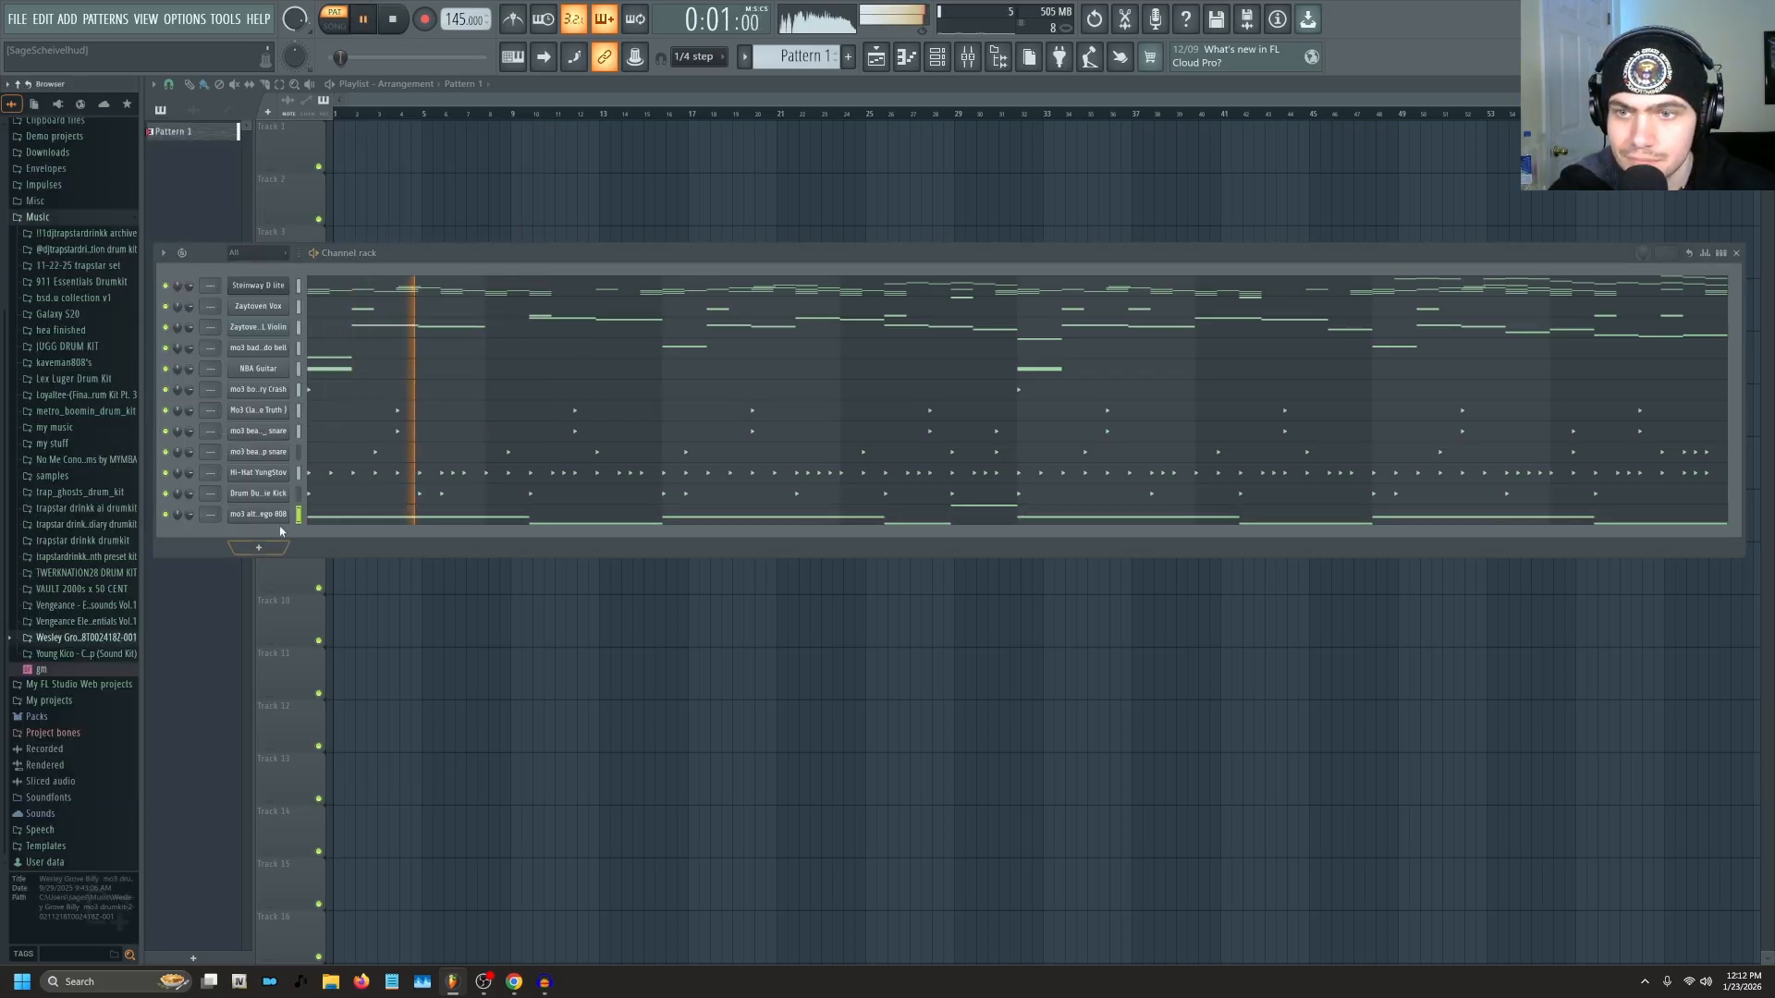
Undo the start trim on the mo3 alter ego 808 sample, then close its sampler settings.
{"action": "left_click", "coordinate": [288, 516]}
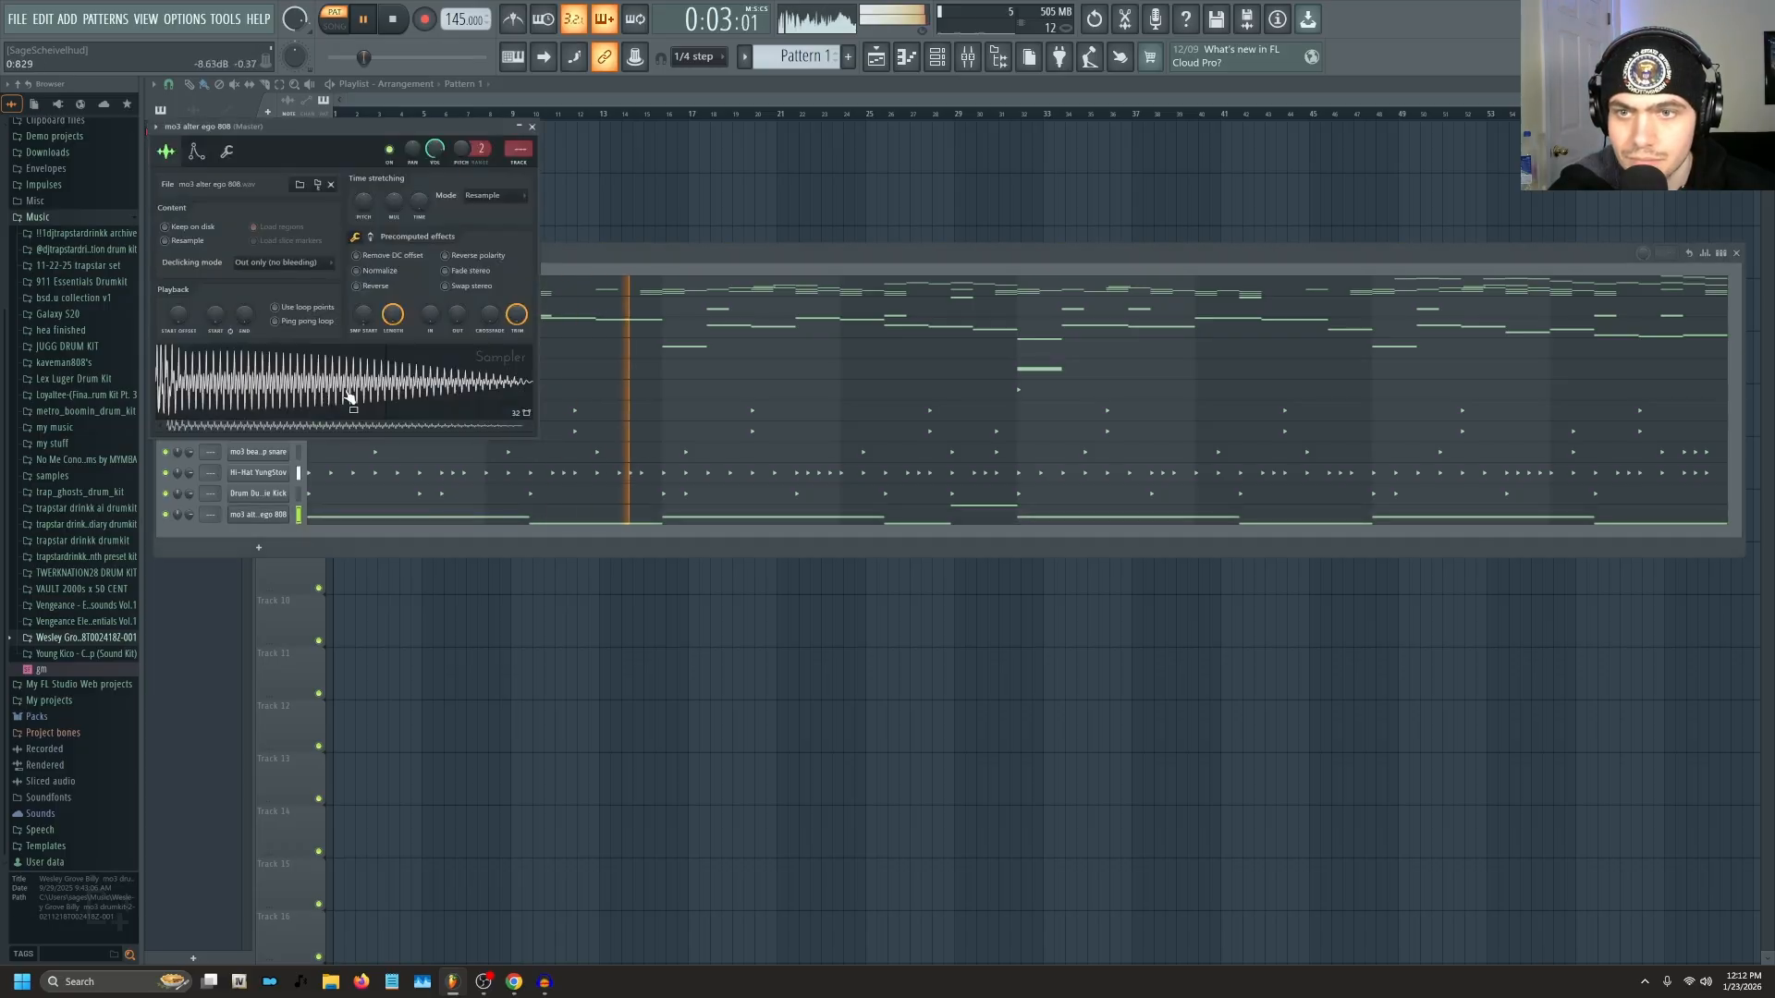
{"action": "key", "text": "space"}
{"action": "key", "text": "space"}
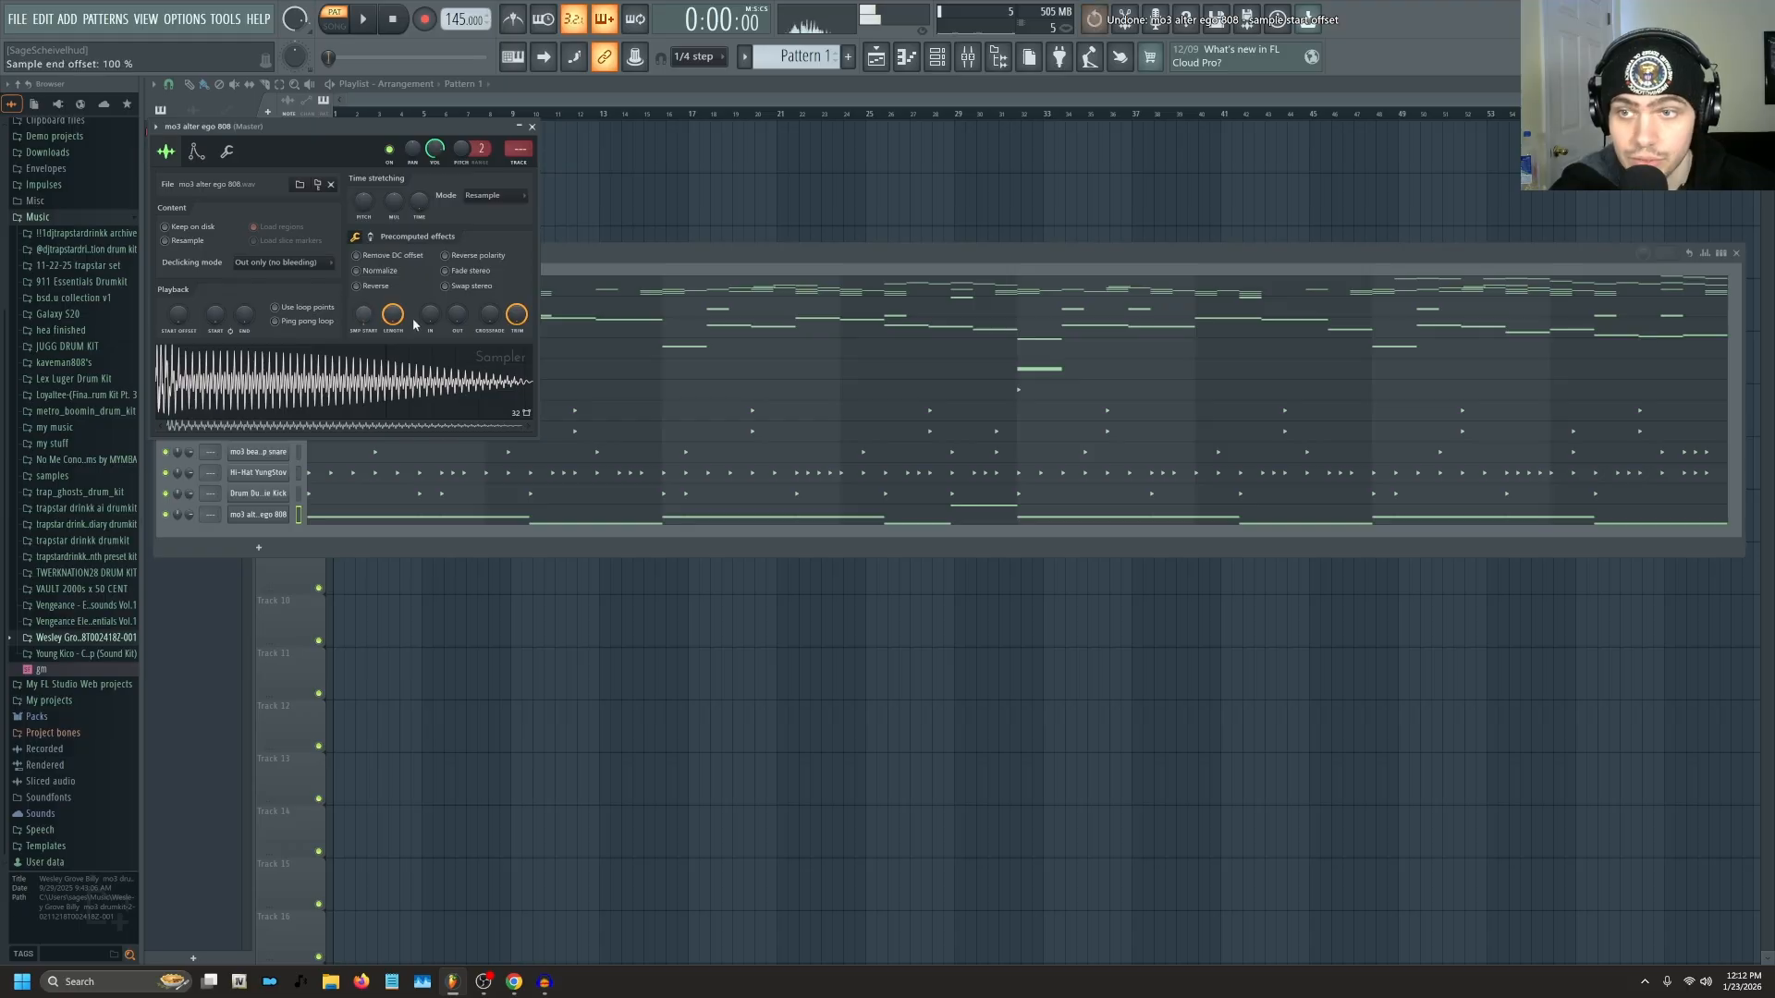
{"action": "left_click", "coordinate": [531, 127]}
Assign all twelve channels to their own mixer tracks 1 to 12 and lower those tracks' faders to zero.
{"action": "double_click", "coordinate": [301, 286]}
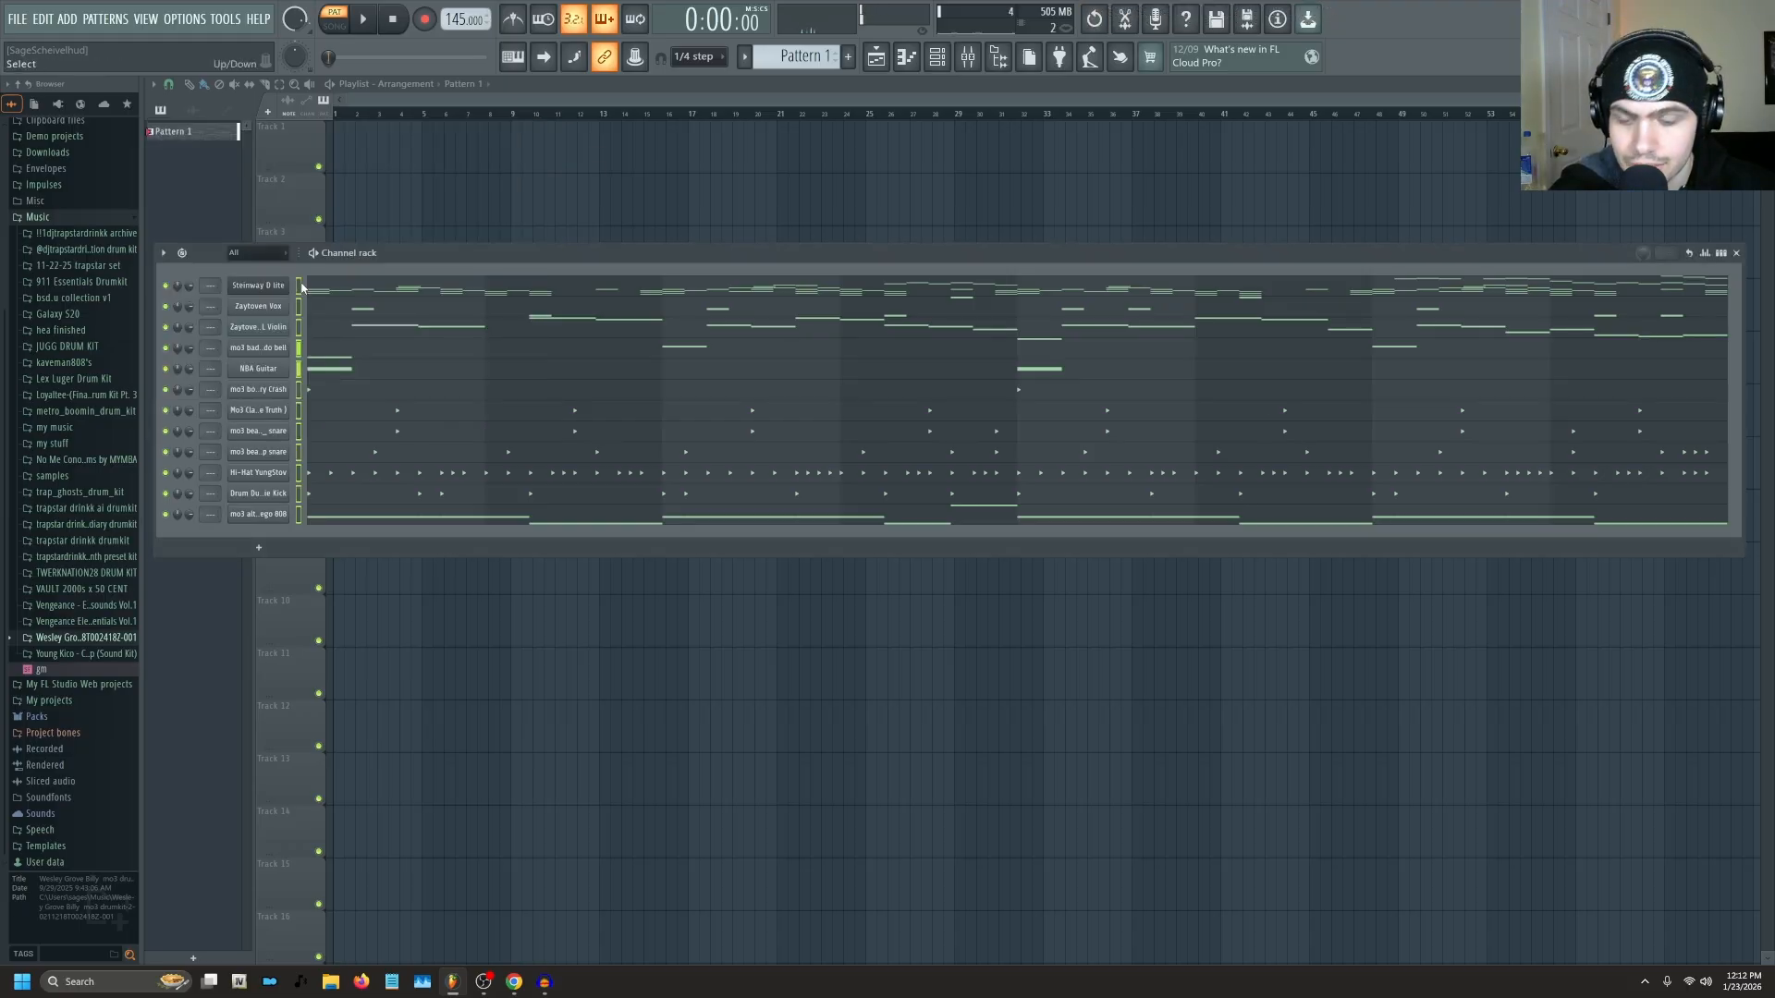
{"action": "key", "text": "ctrl+l"}
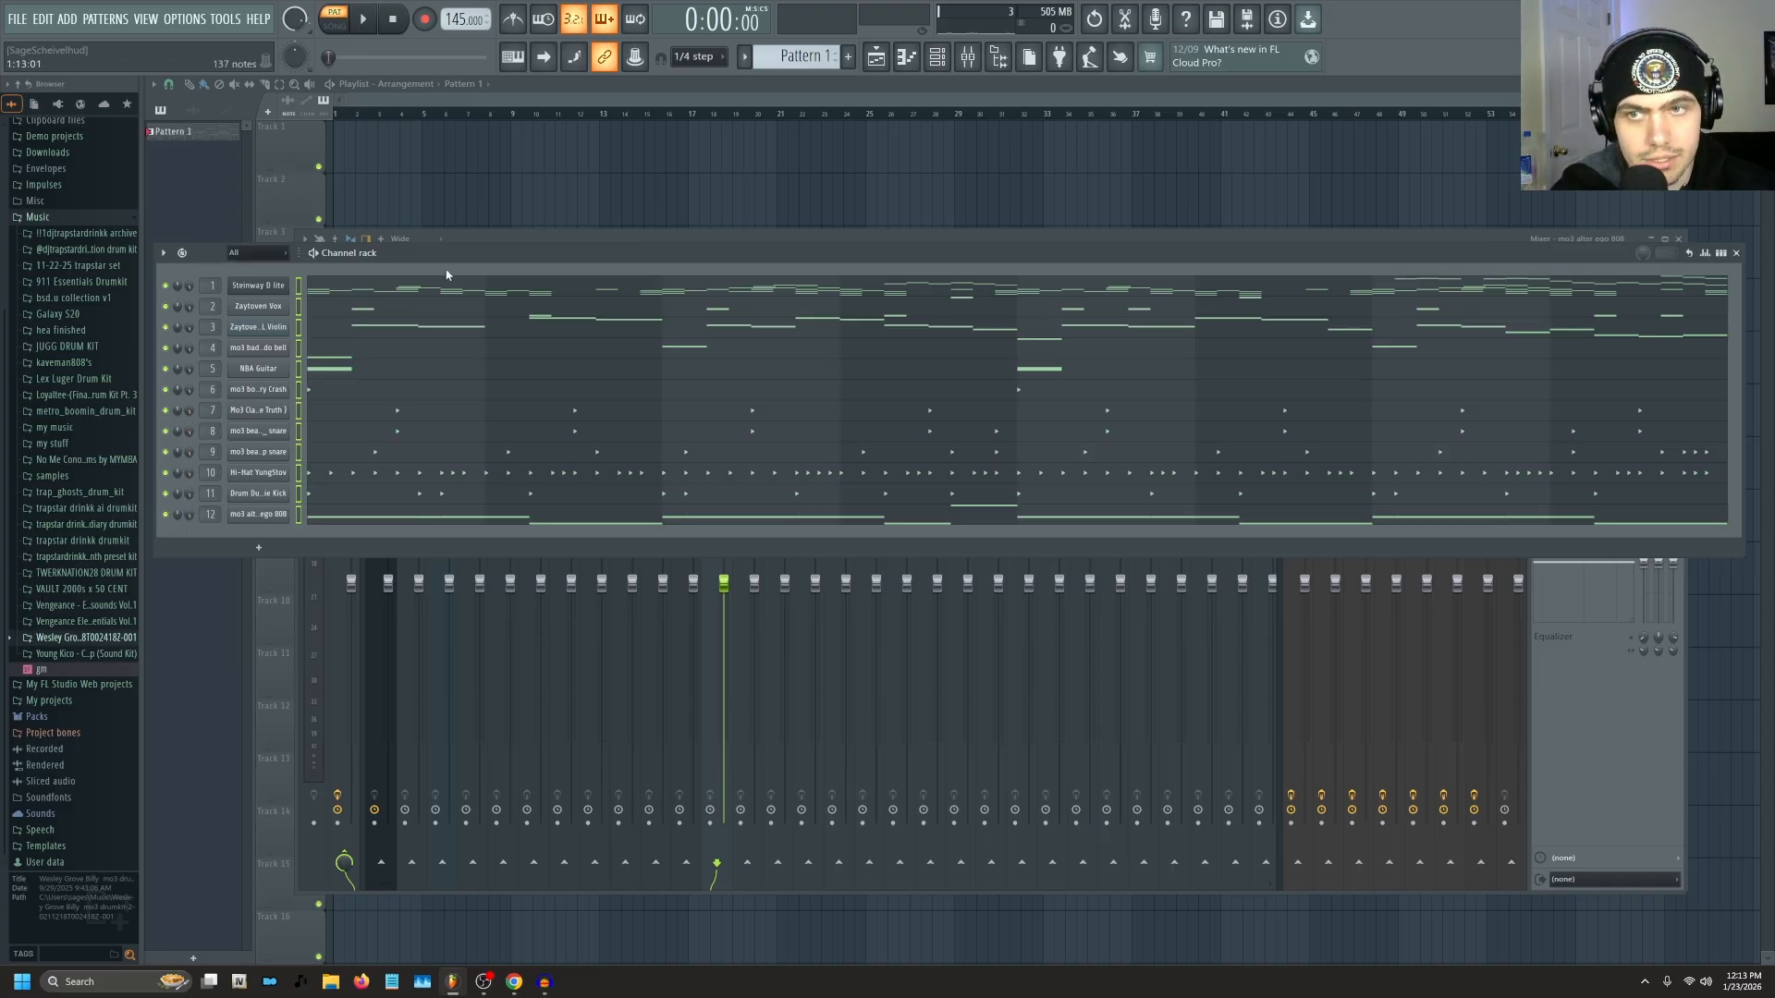
{"action": "left_click", "coordinate": [467, 243]}
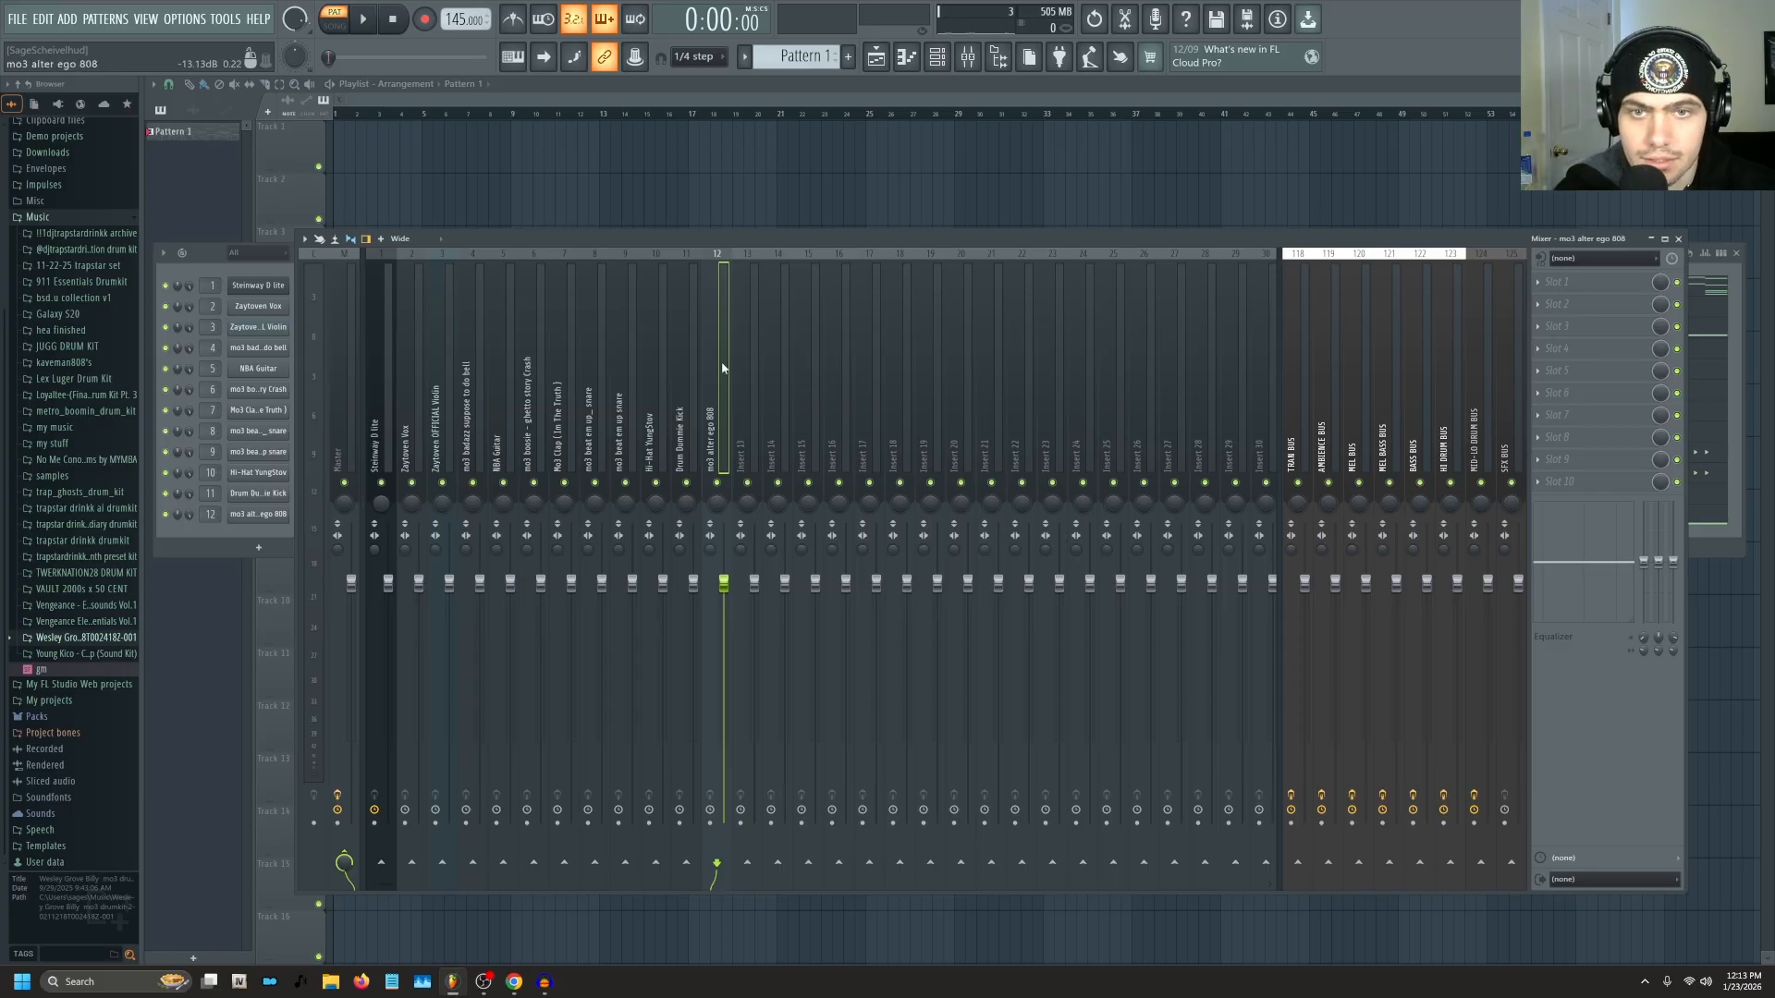
{"action": "left_click", "coordinate": [392, 388], "text": "shift"}
{"action": "left_click_drag", "start_coordinate": [717, 627], "coordinate": [721, 860]}
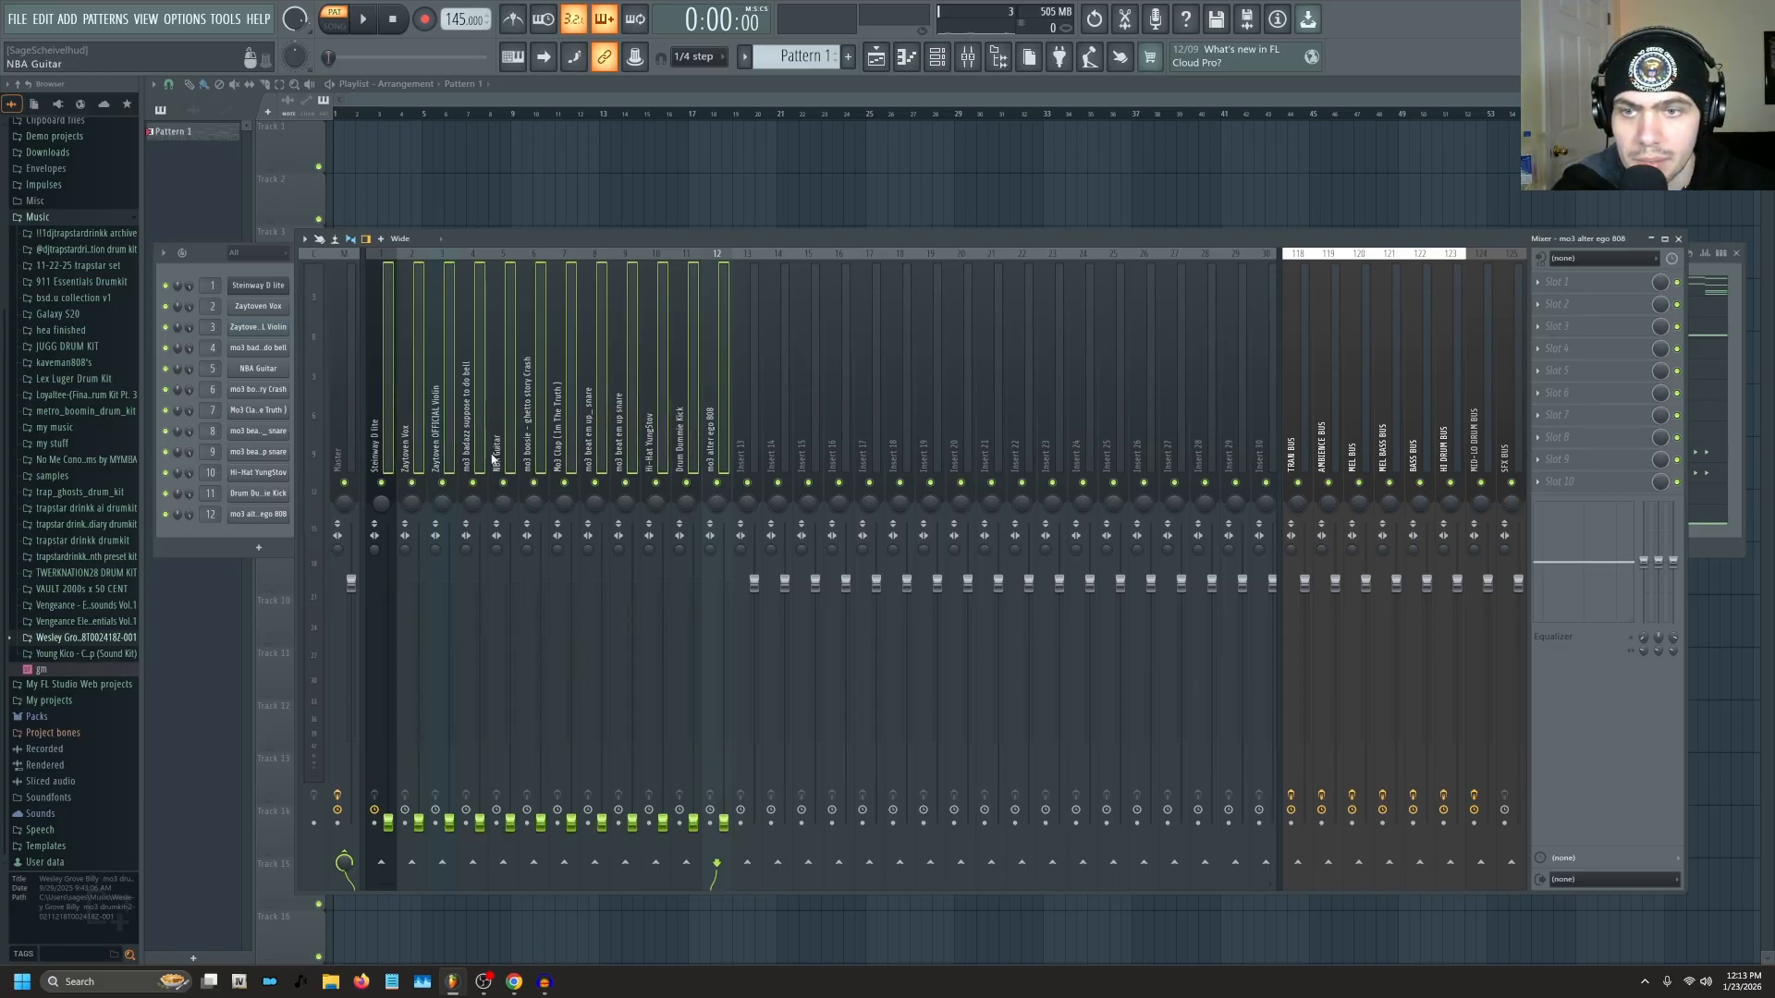
Route the five melodic tracks, Steinway through NBA Guitar, to the MEL BUS instead of the master.
{"action": "left_click", "coordinate": [381, 442]}
{"action": "left_click_drag", "start_coordinate": [390, 427], "coordinate": [501, 416]}
{"action": "left_click", "coordinate": [346, 853]}
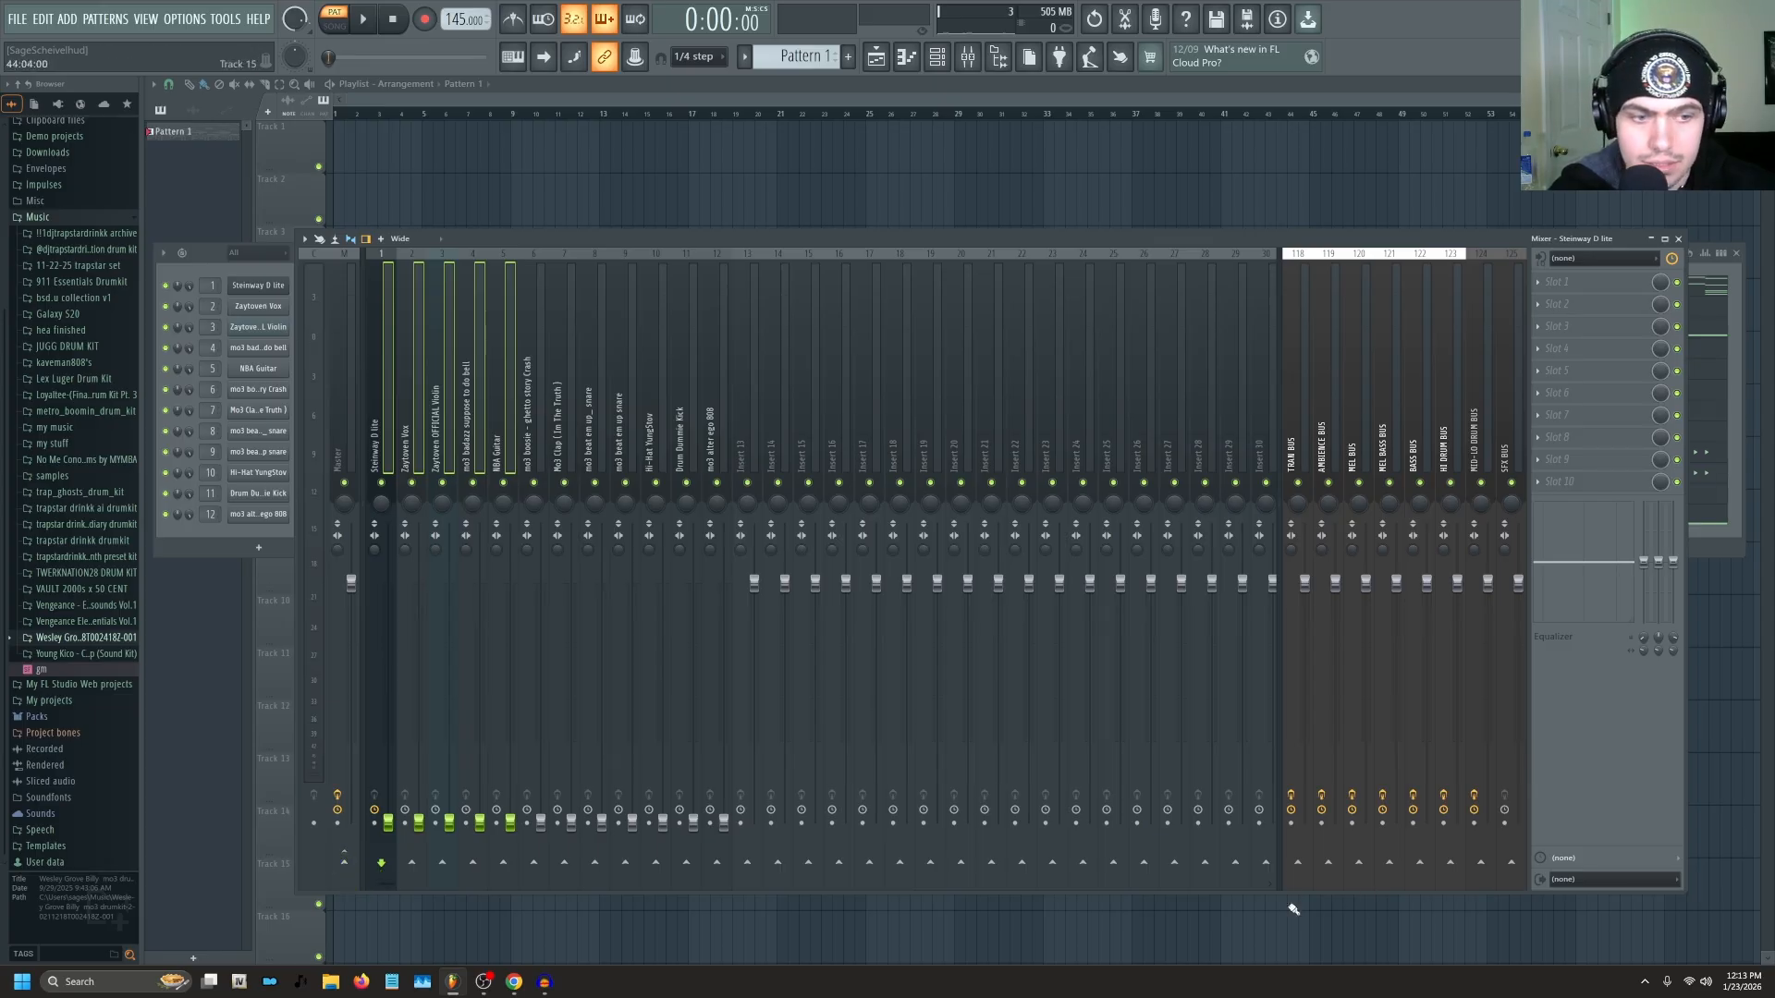
{"action": "left_click", "coordinate": [1358, 862]}
Reroute the Steinway D lite track from the MEL BUS to the MEL BASS BUS and check the other melodic tracks' routing.
{"action": "left_click", "coordinate": [400, 427]}
{"action": "left_click", "coordinate": [381, 427]}
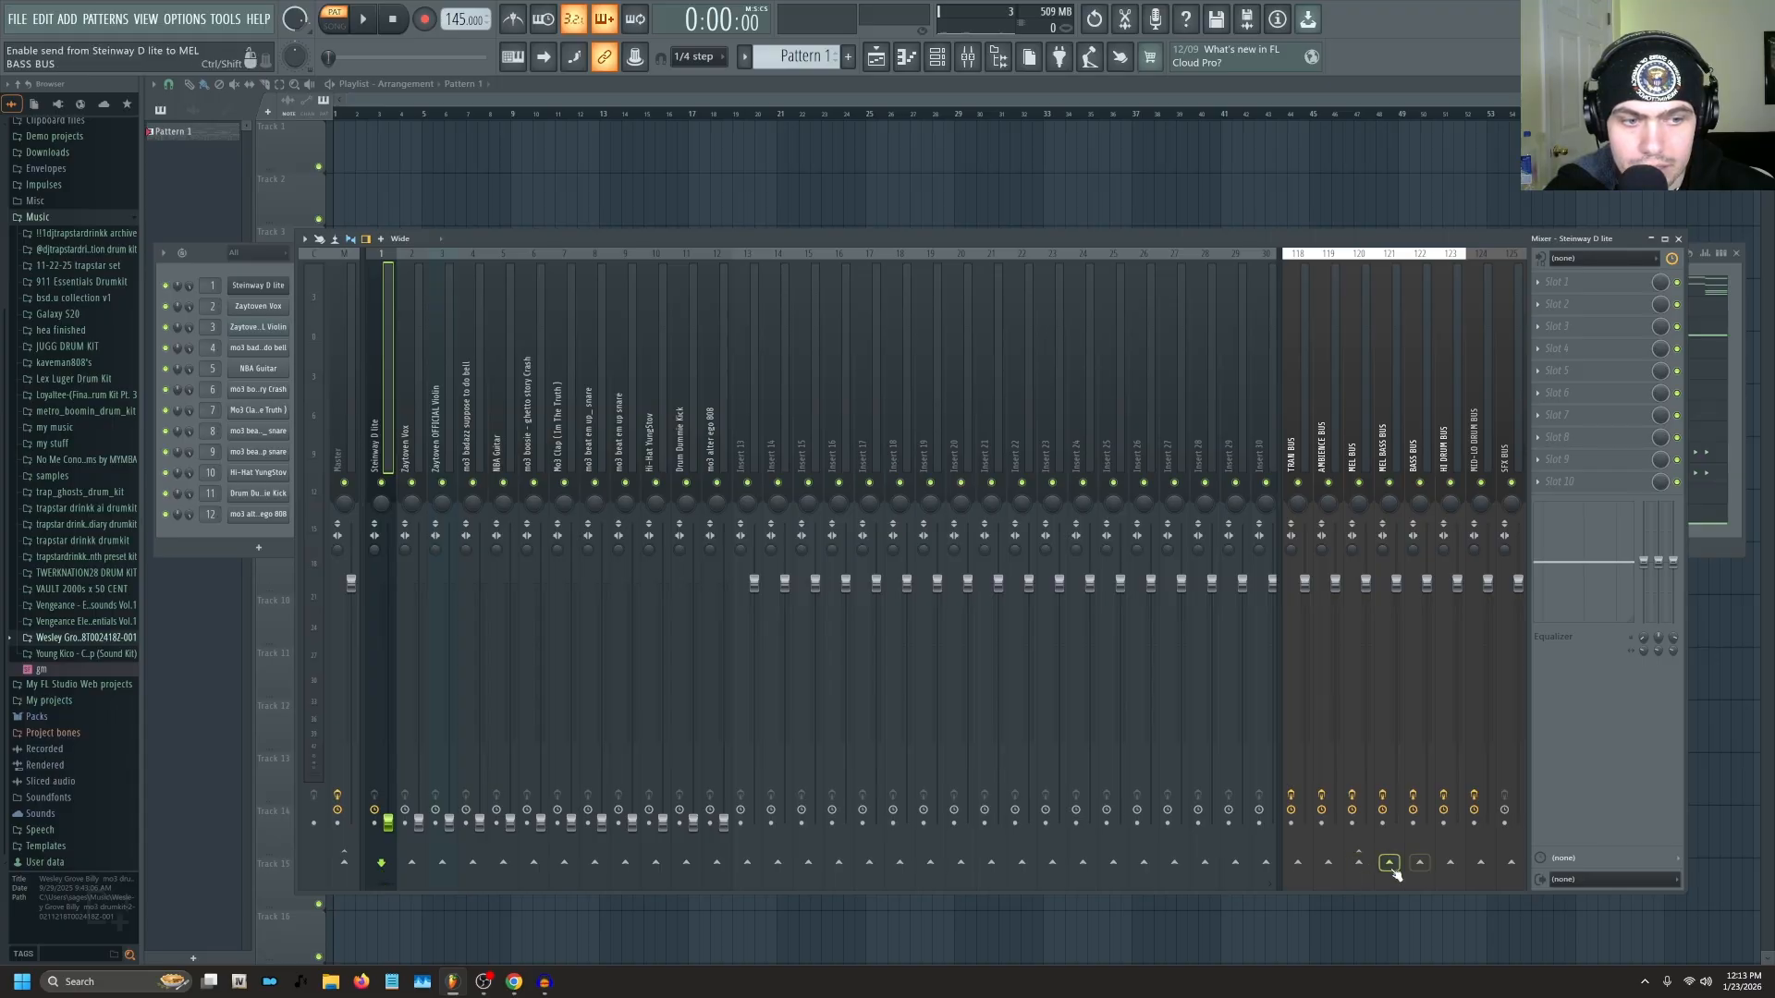
{"action": "left_click", "coordinate": [408, 411]}
{"action": "left_click", "coordinate": [435, 400]}
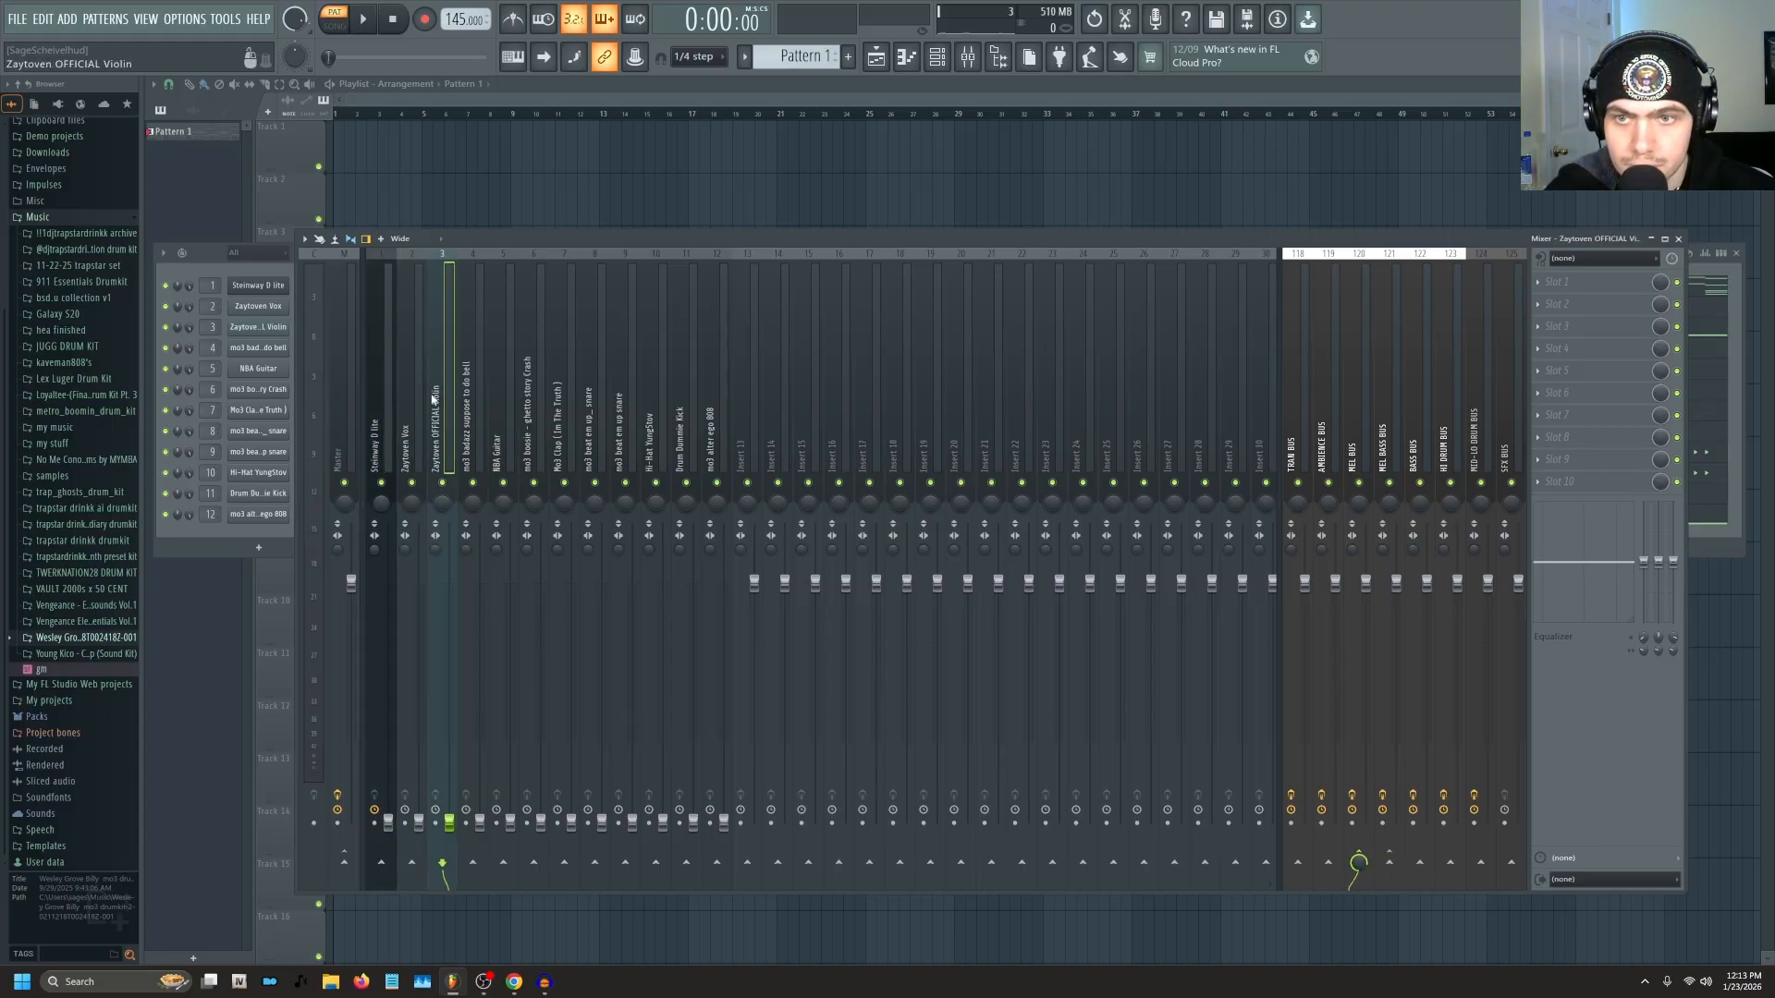
{"action": "left_click", "coordinate": [410, 397]}
{"action": "left_click", "coordinate": [477, 385]}
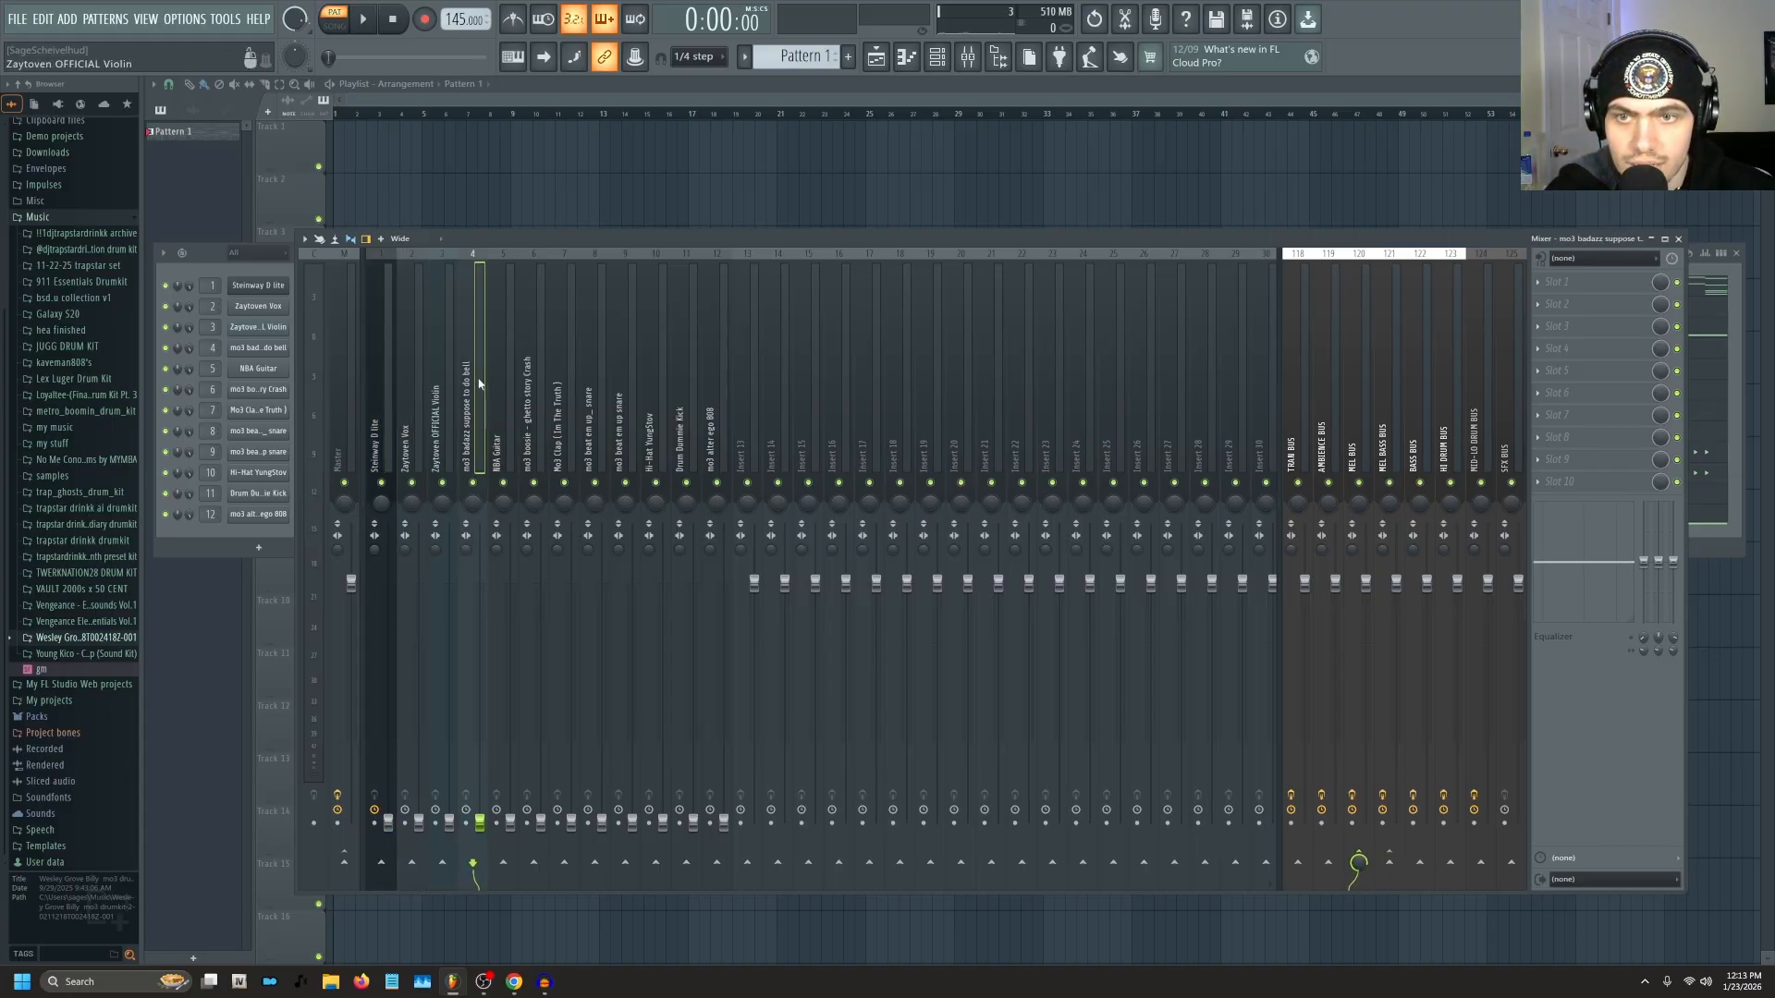
{"action": "left_click", "coordinate": [443, 392]}
{"action": "left_click", "coordinate": [381, 401]}
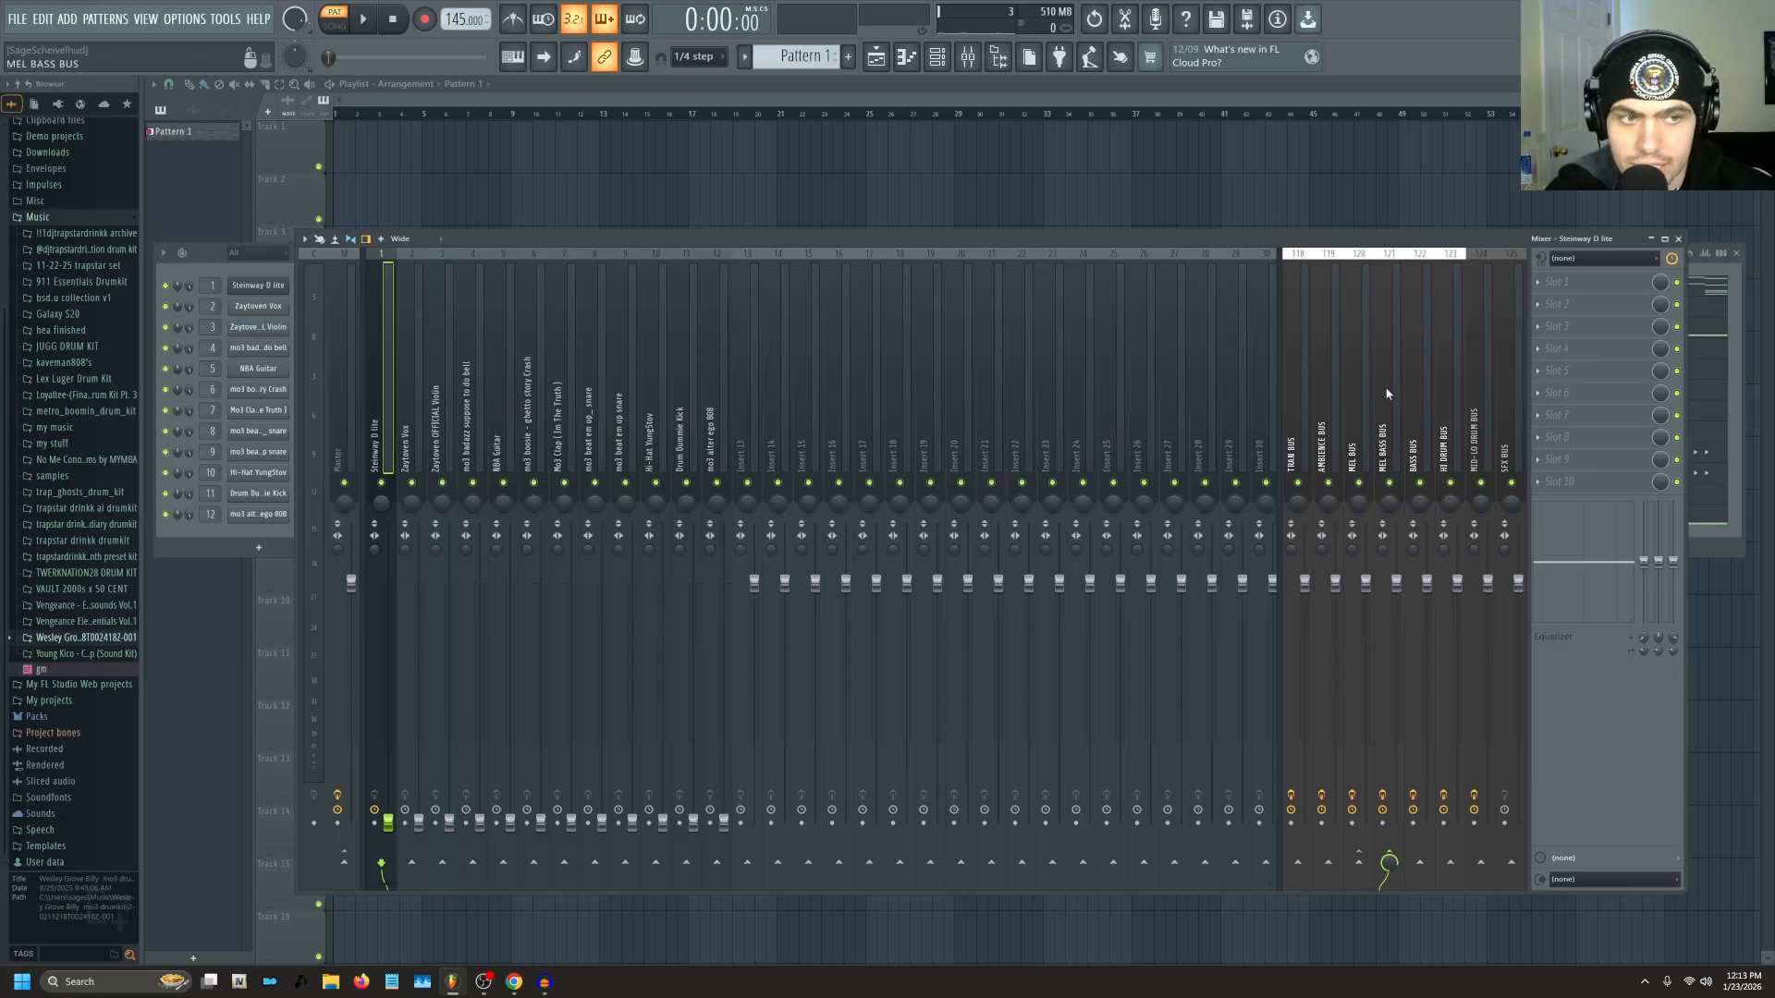
Compare the Fruity Parametric EQ 2 settings on the MEL BUS and the MEL BASS BUS.
{"action": "left_click", "coordinate": [1351, 419]}
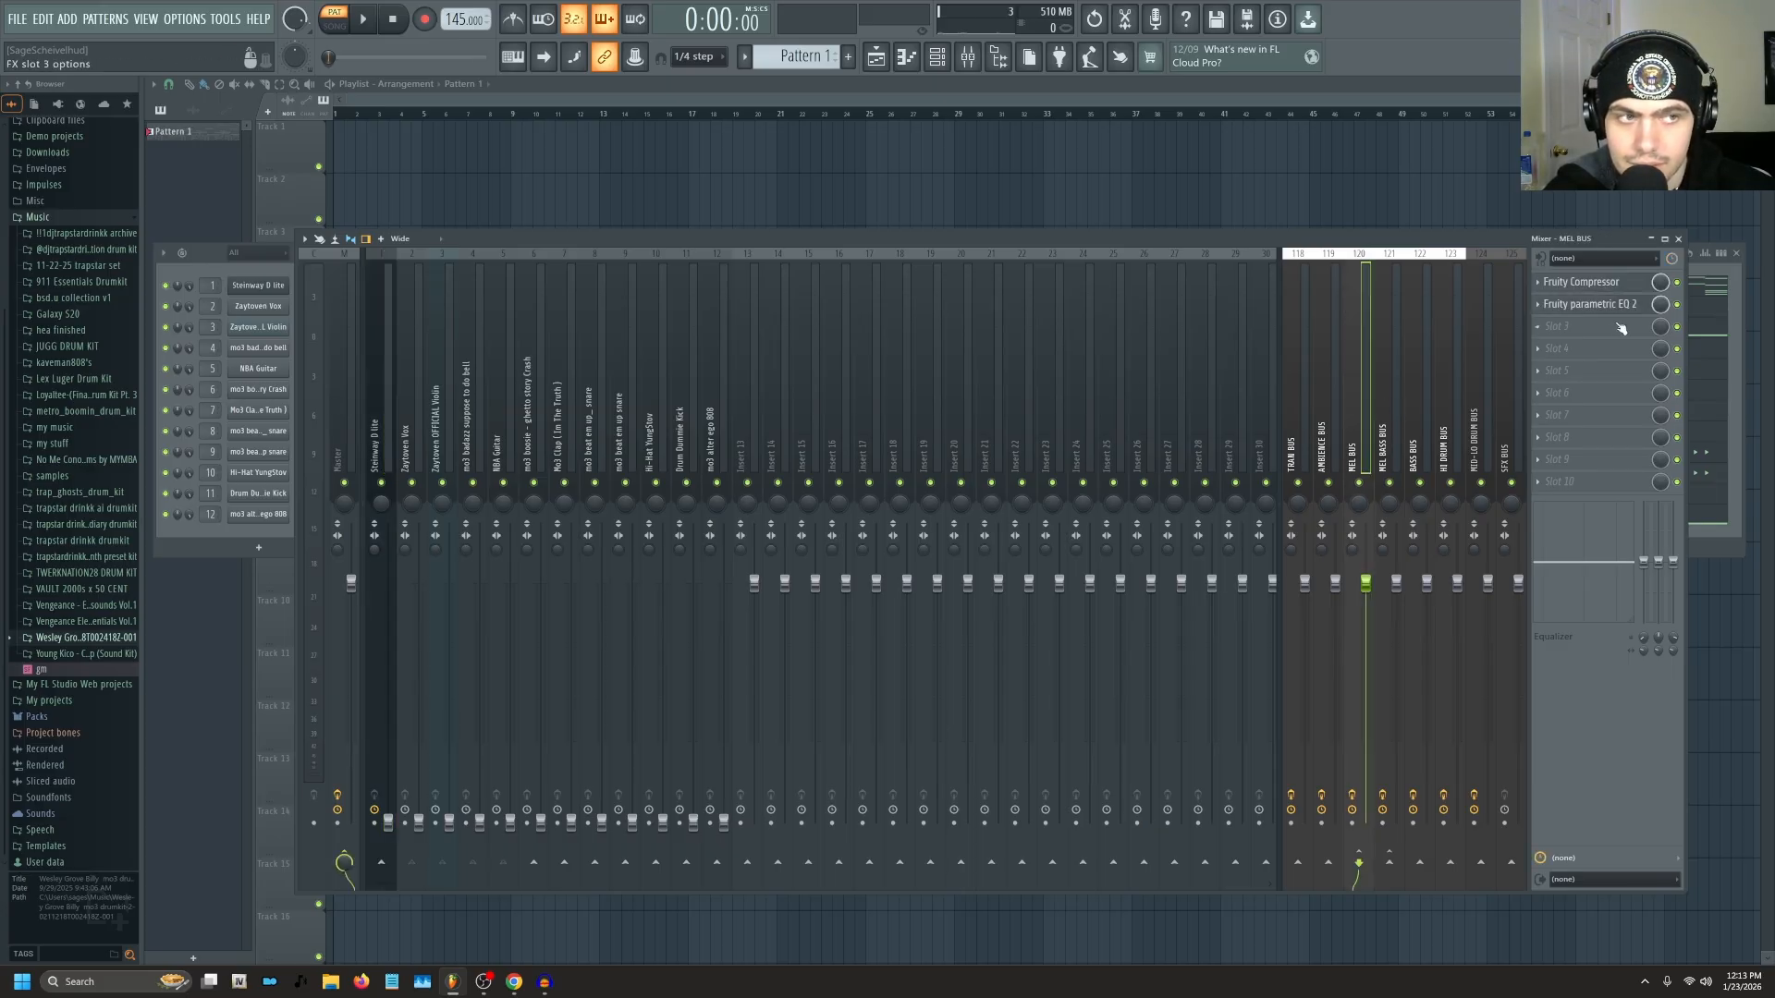
{"action": "left_click", "coordinate": [1596, 305]}
{"action": "left_click", "coordinate": [1596, 305]}
{"action": "key", "text": "Right"}
{"action": "left_click", "coordinate": [1590, 309]}
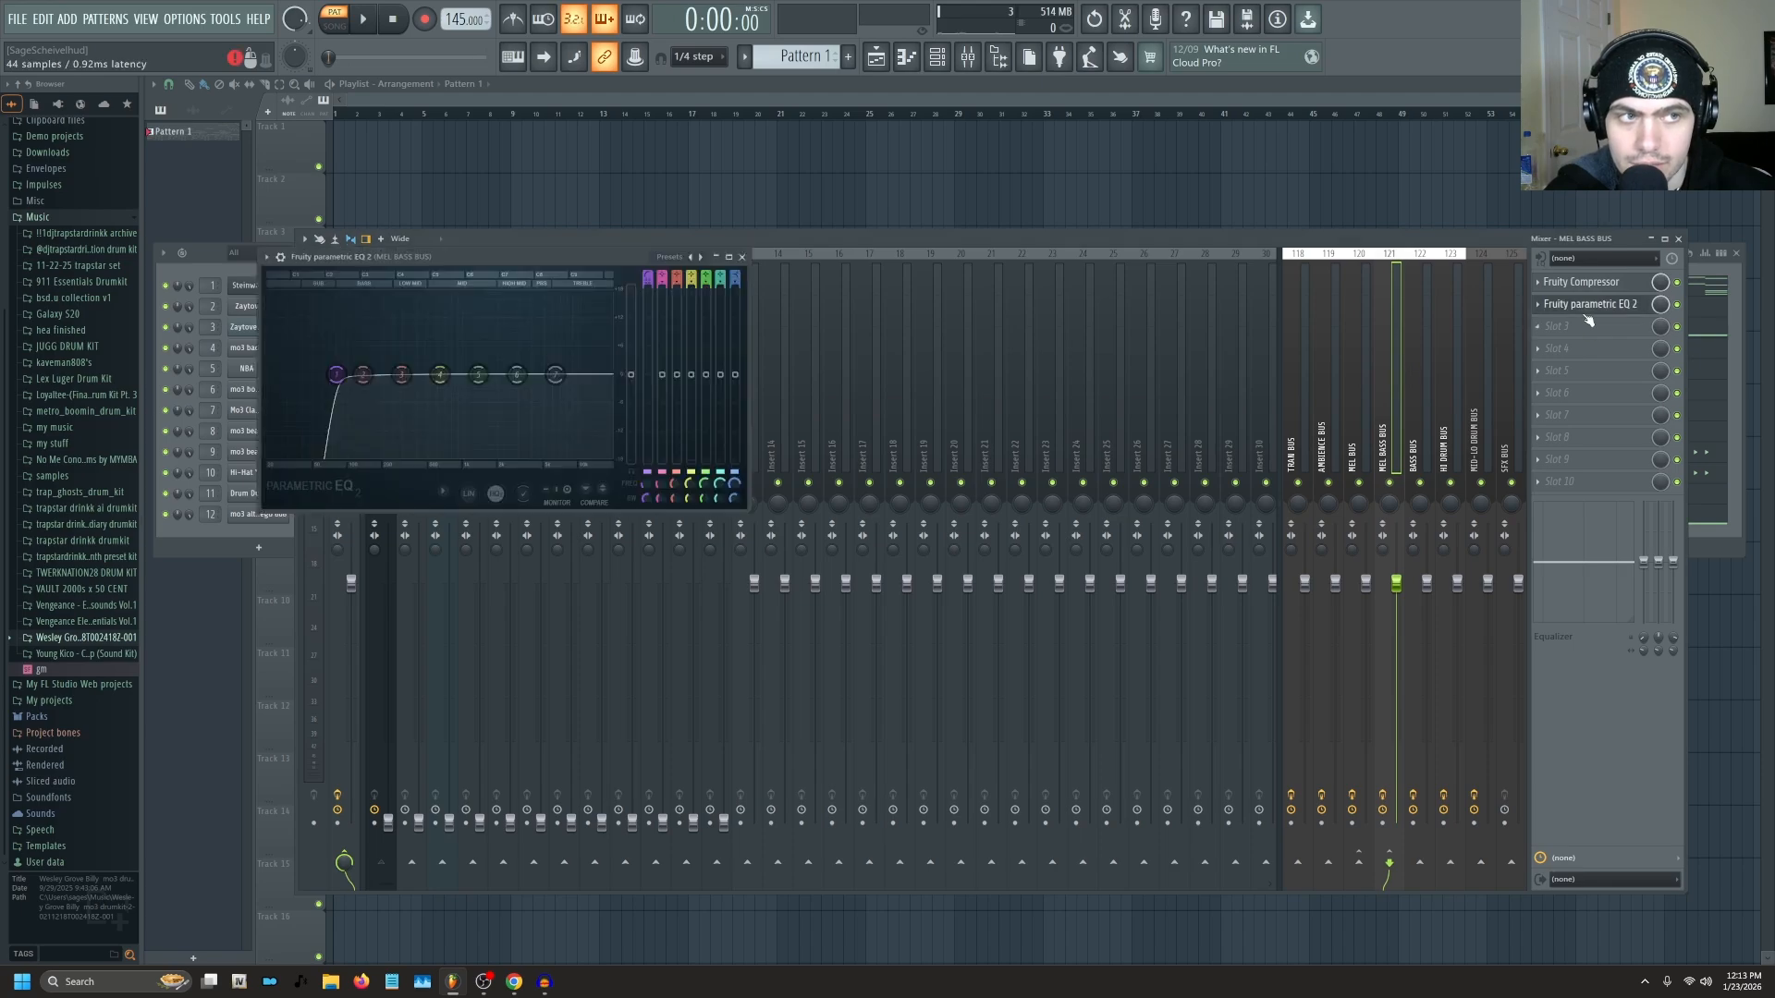
{"action": "left_click", "coordinate": [745, 258]}
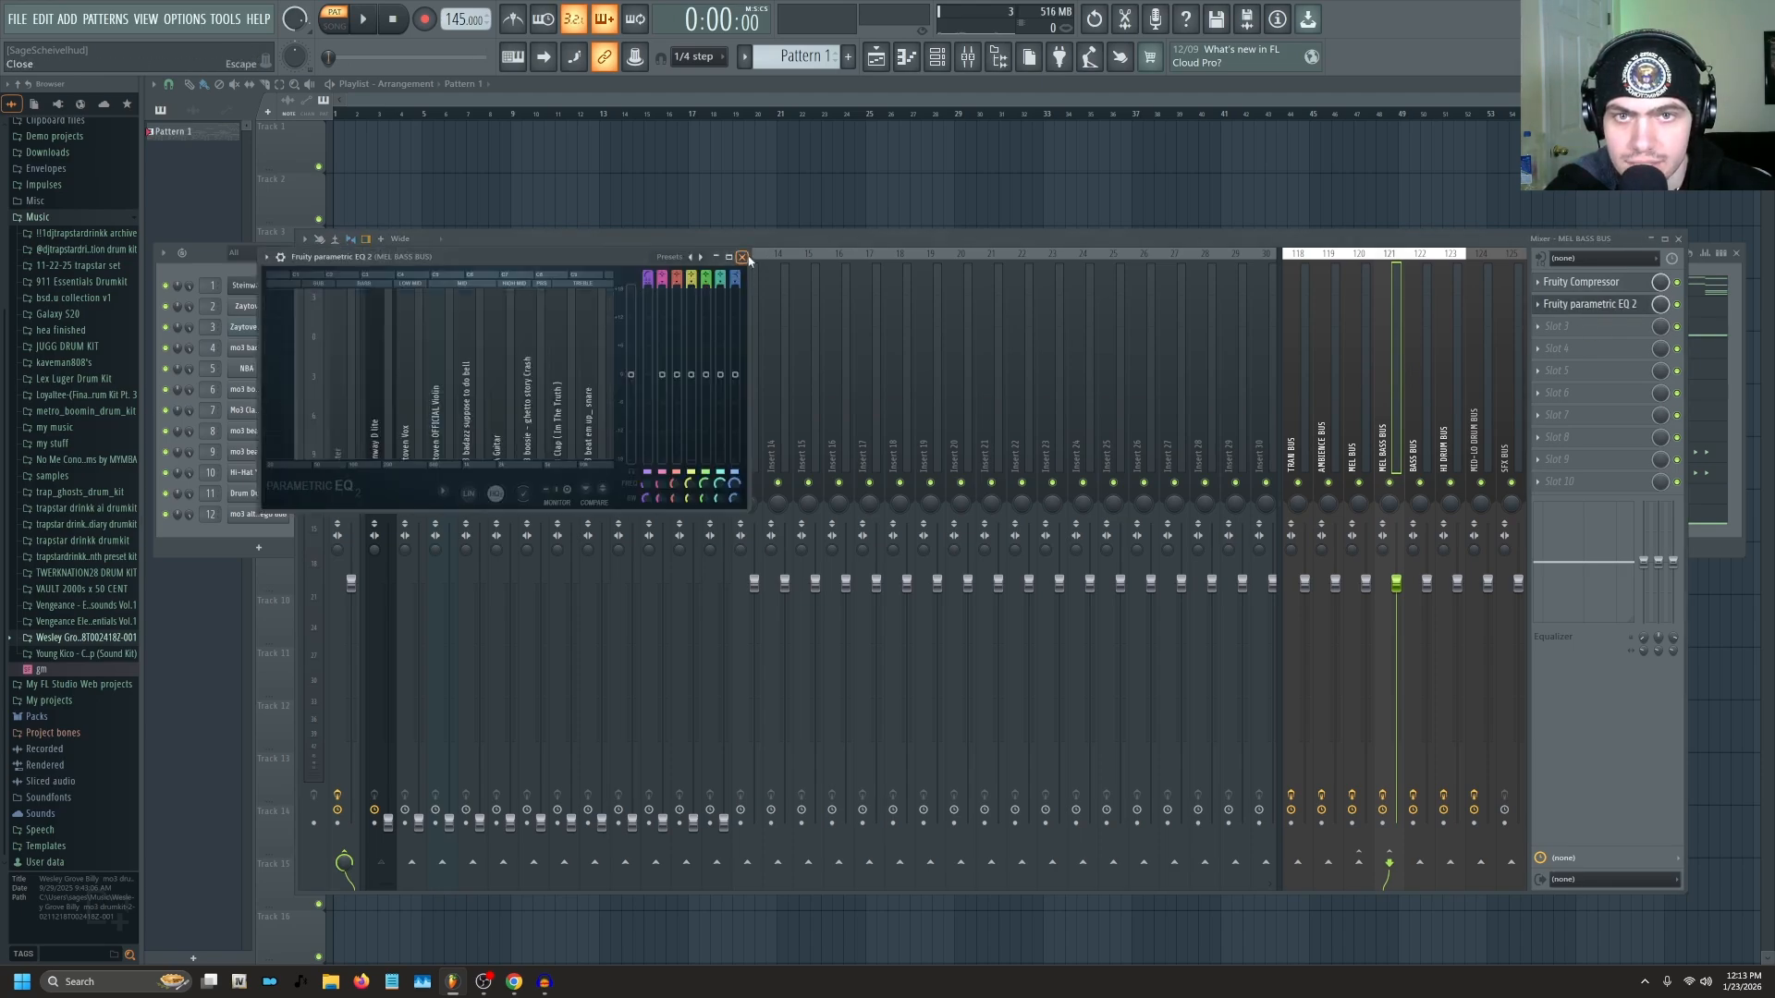
Reroute the mo3 bell track from the MEL BUS to the MEL BASS BUS.
{"action": "left_click_drag", "start_coordinate": [476, 362], "coordinate": [413, 388]}
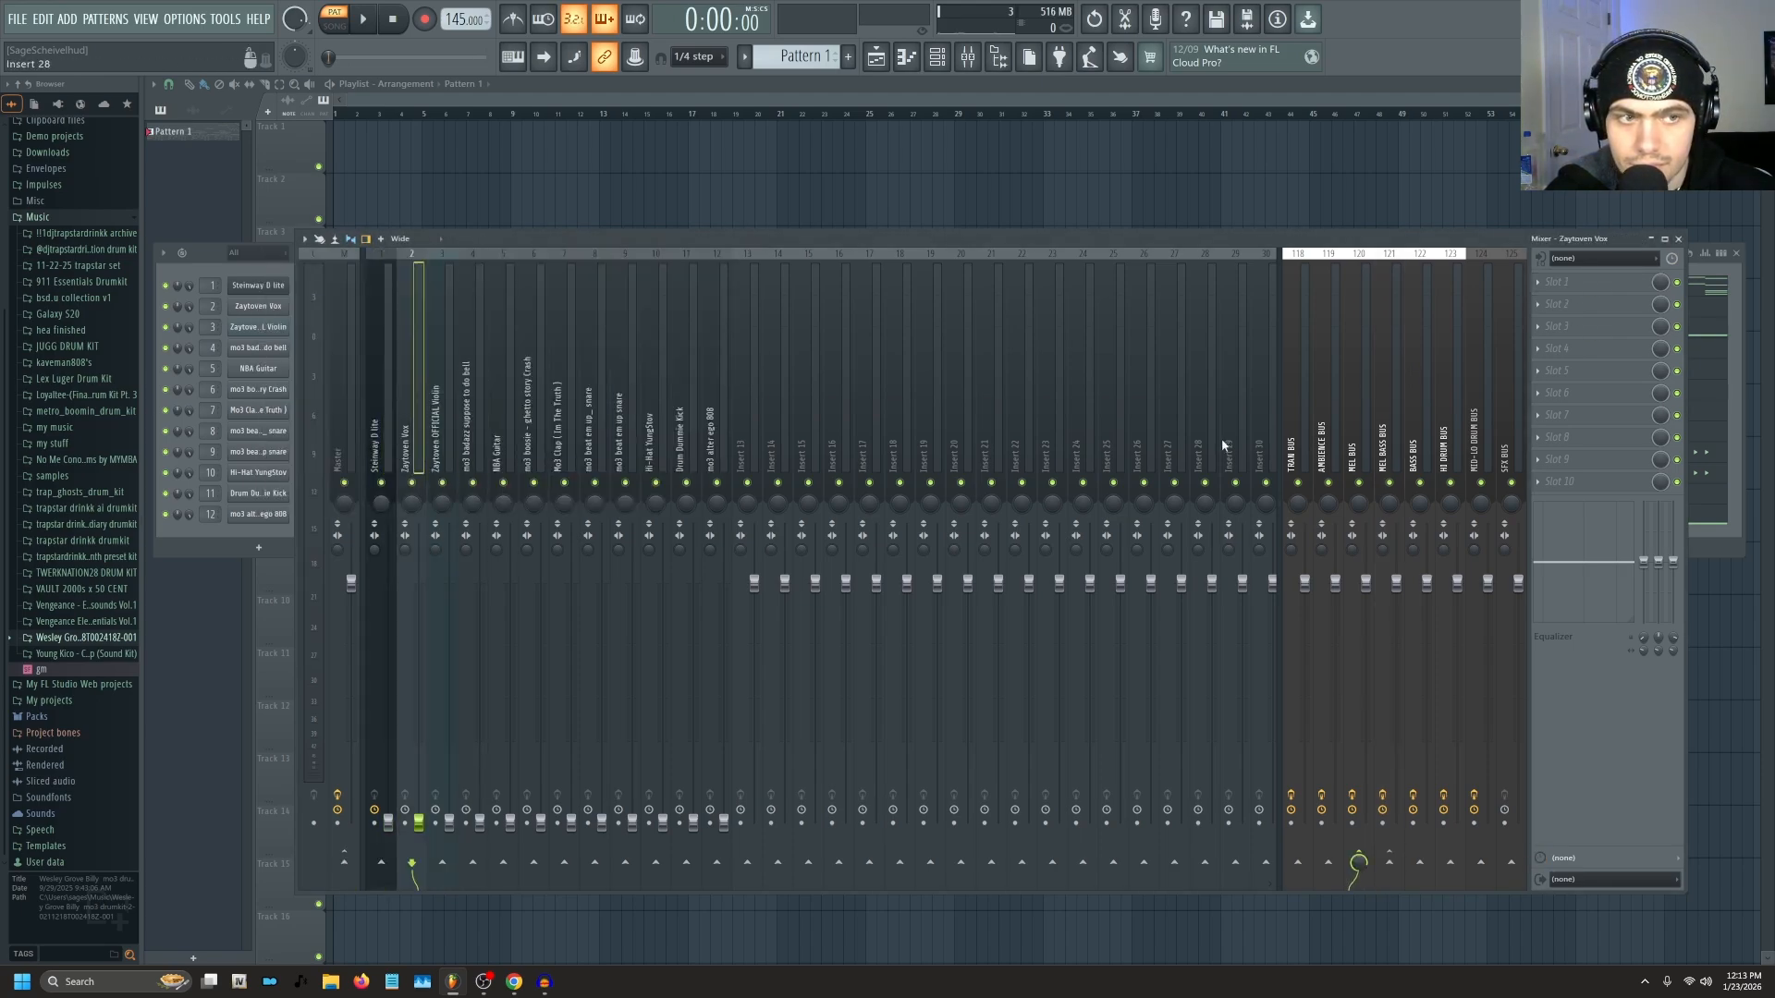
{"action": "left_click", "coordinate": [500, 382]}
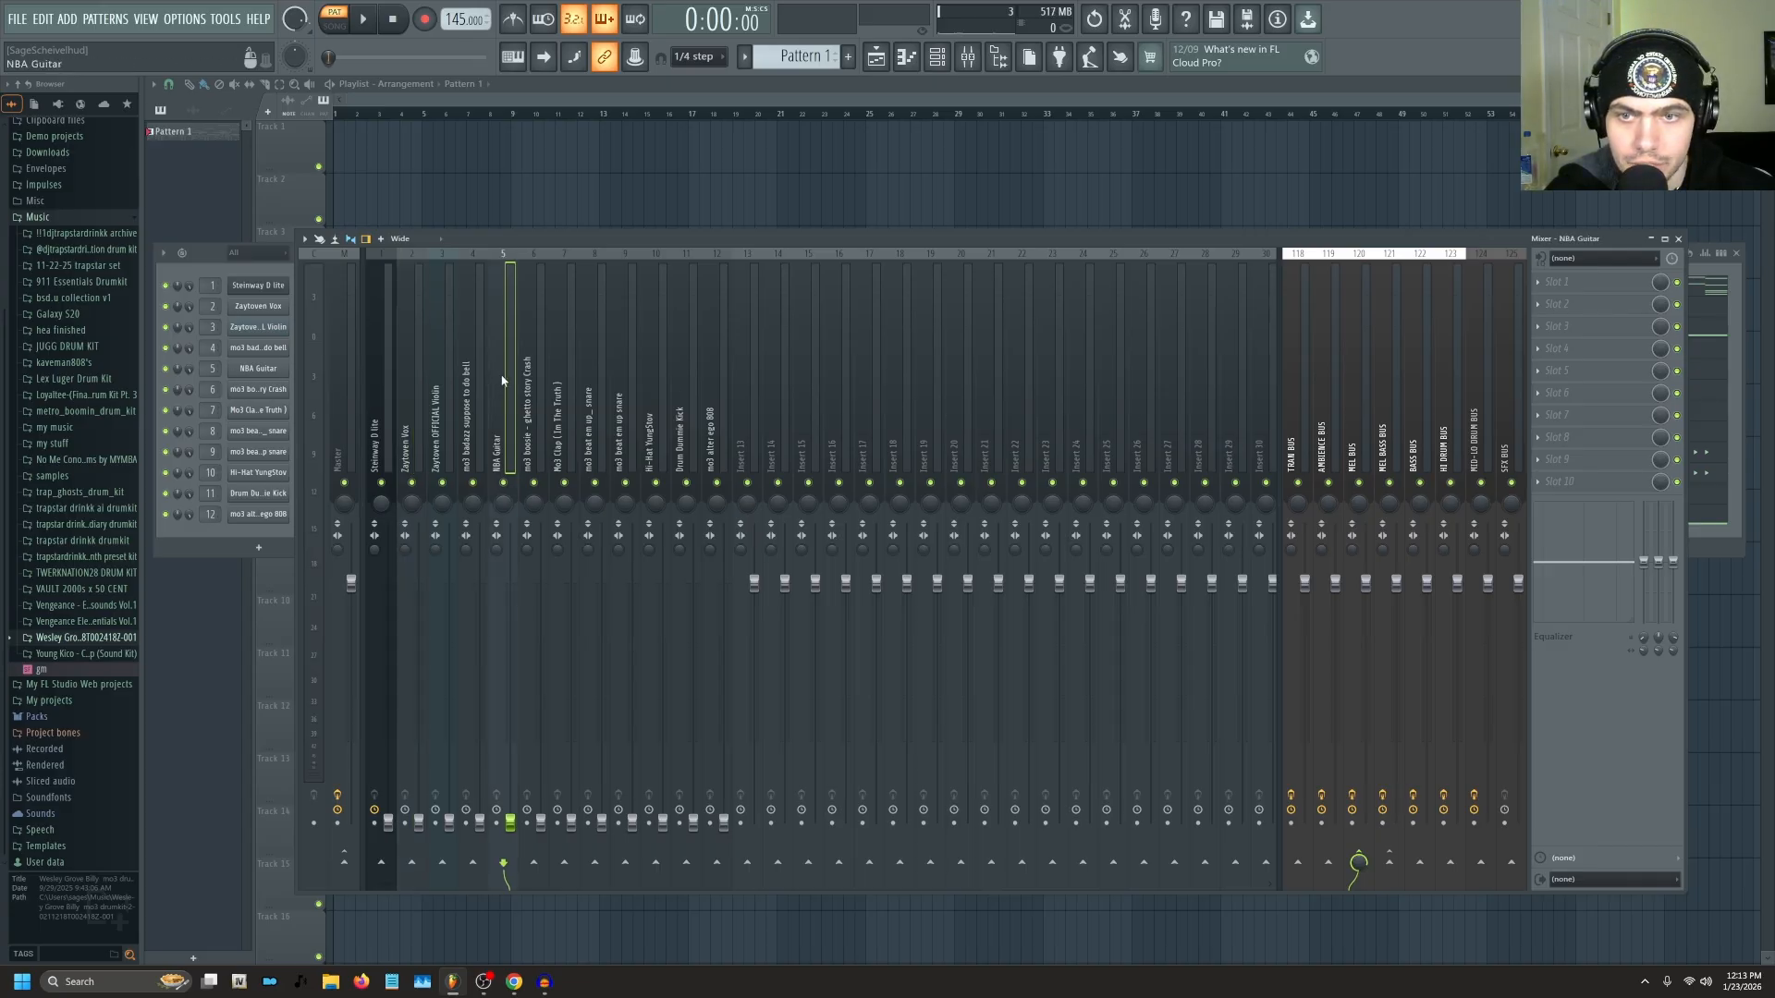
{"action": "left_click", "coordinate": [469, 404]}
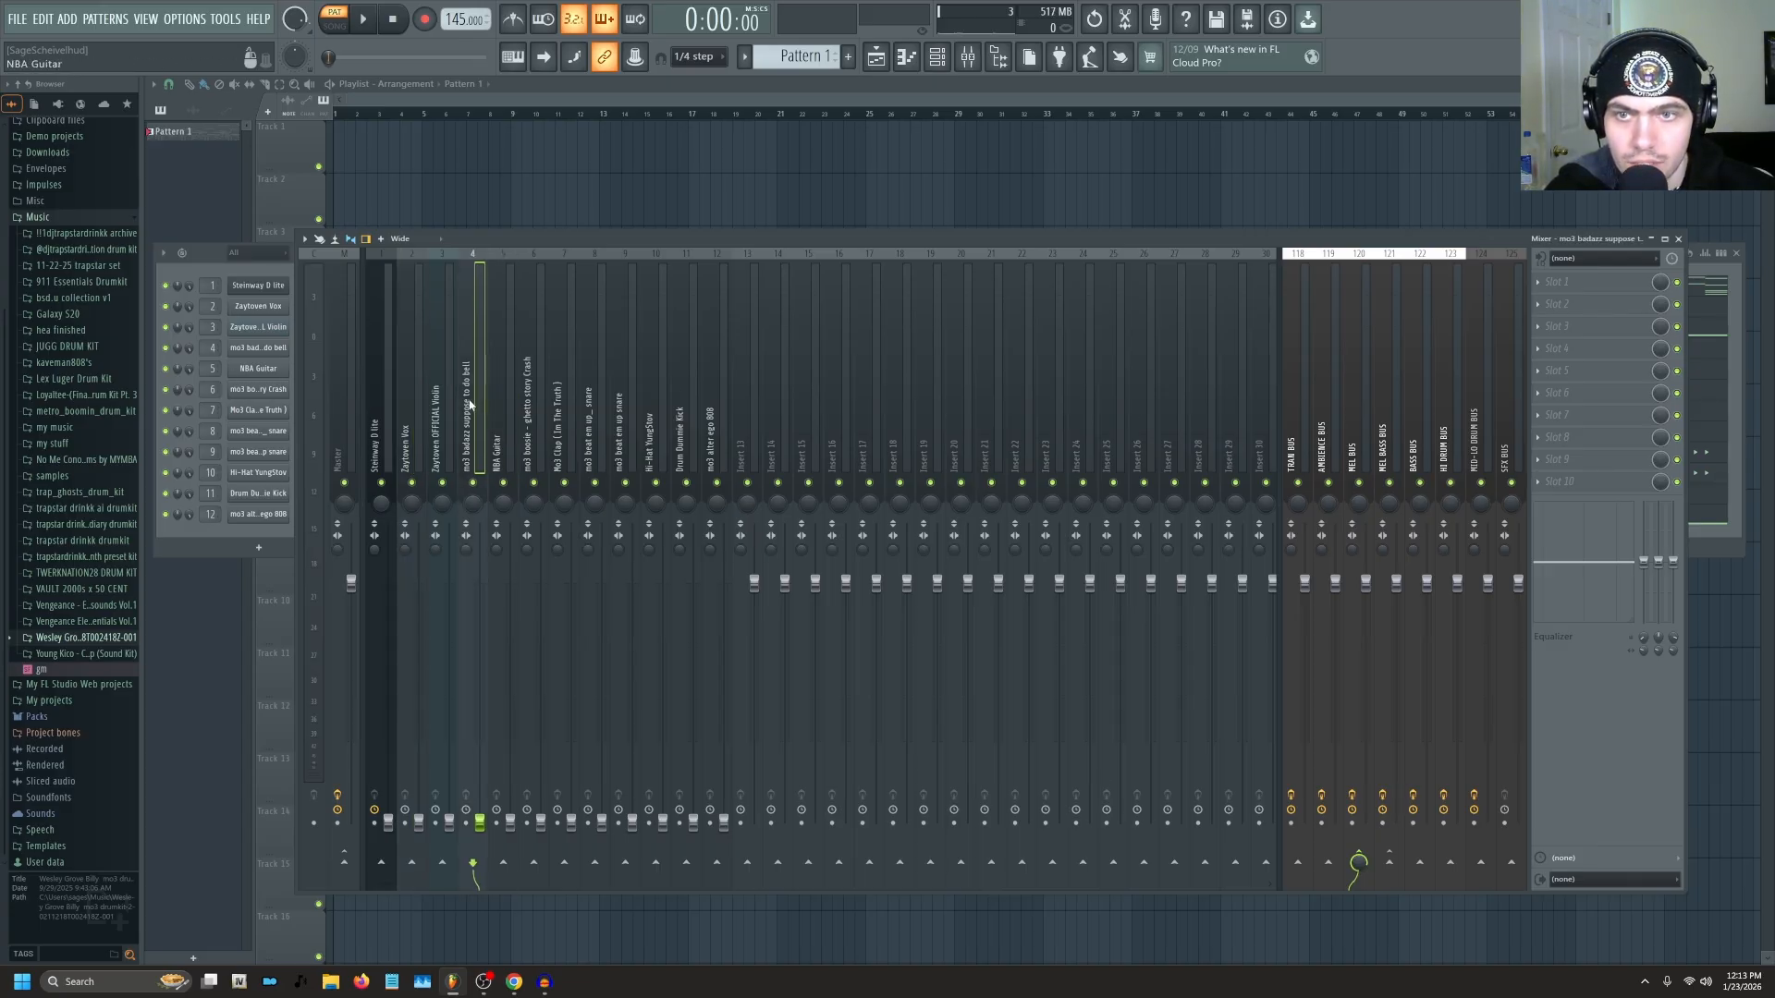
{"action": "left_click", "coordinate": [1357, 858]}
{"action": "left_click", "coordinate": [1390, 865]}
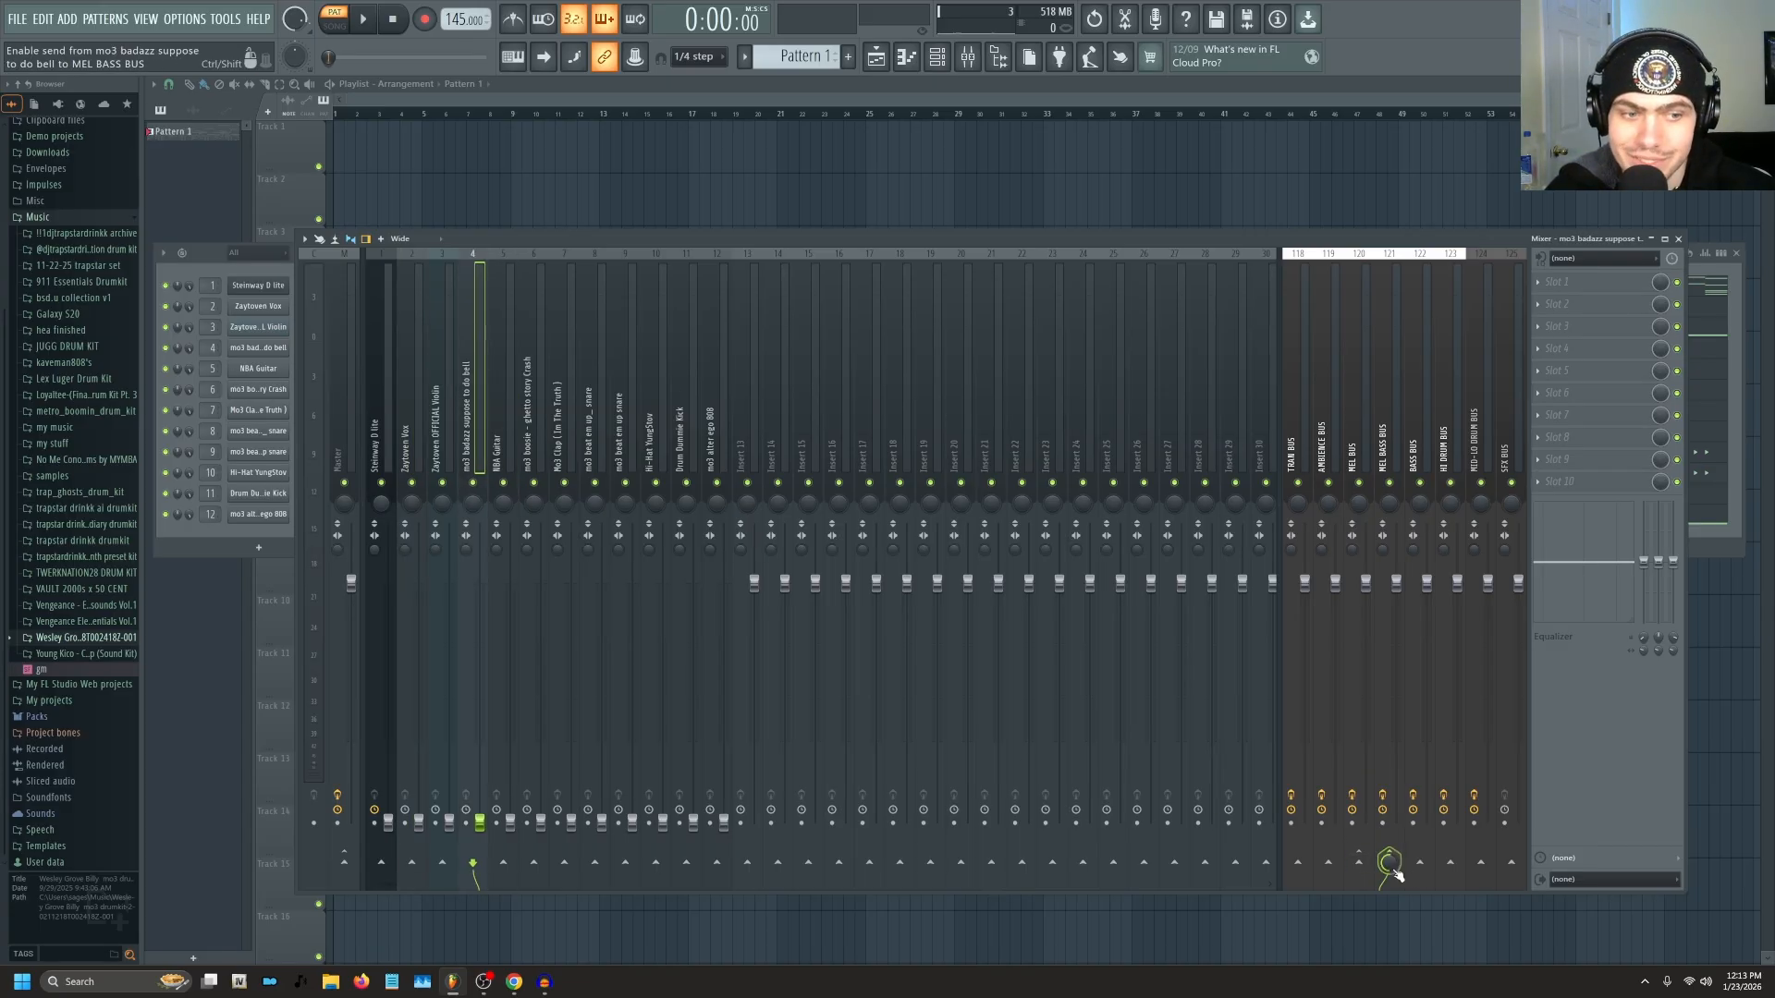
Route the Mo3 clap and both mo3 beat em up snare tracks to the MID-LO DRUM BUS instead of the master.
{"action": "left_click", "coordinate": [556, 380]}
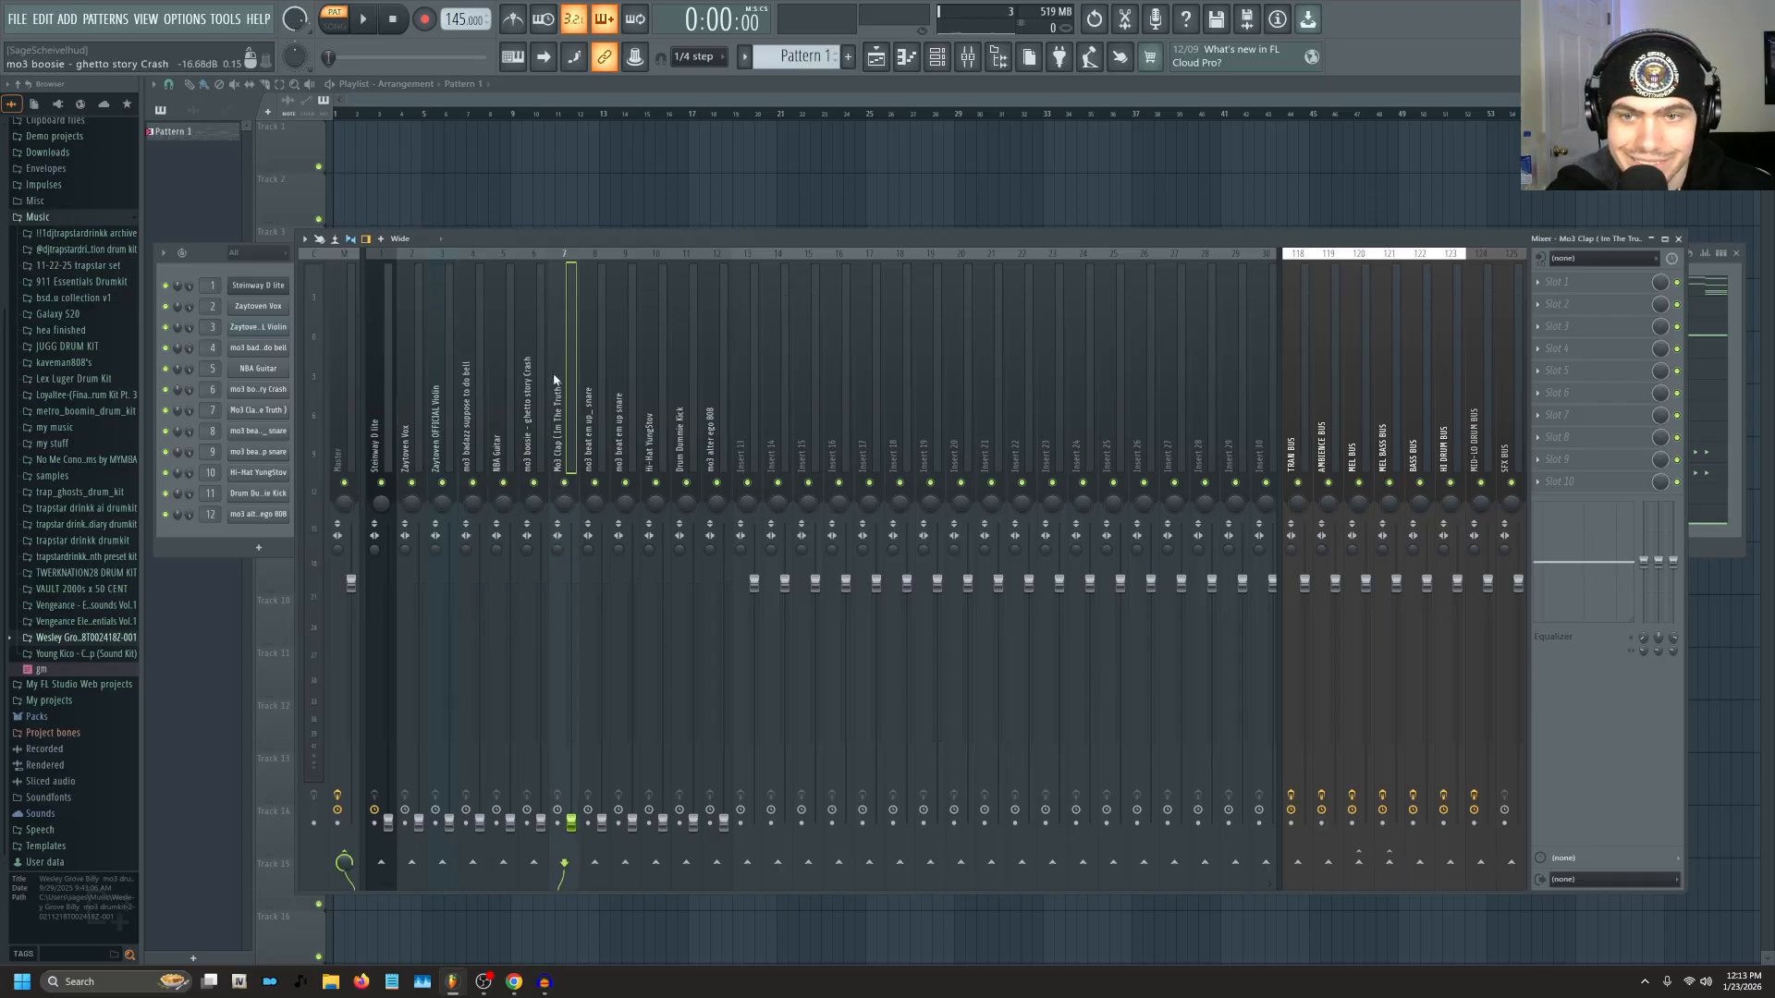
{"action": "left_click", "coordinate": [592, 432]}
{"action": "left_click", "coordinate": [564, 428], "text": "ctrl+shift"}
{"action": "left_click", "coordinate": [620, 426], "text": "ctrl+shift"}
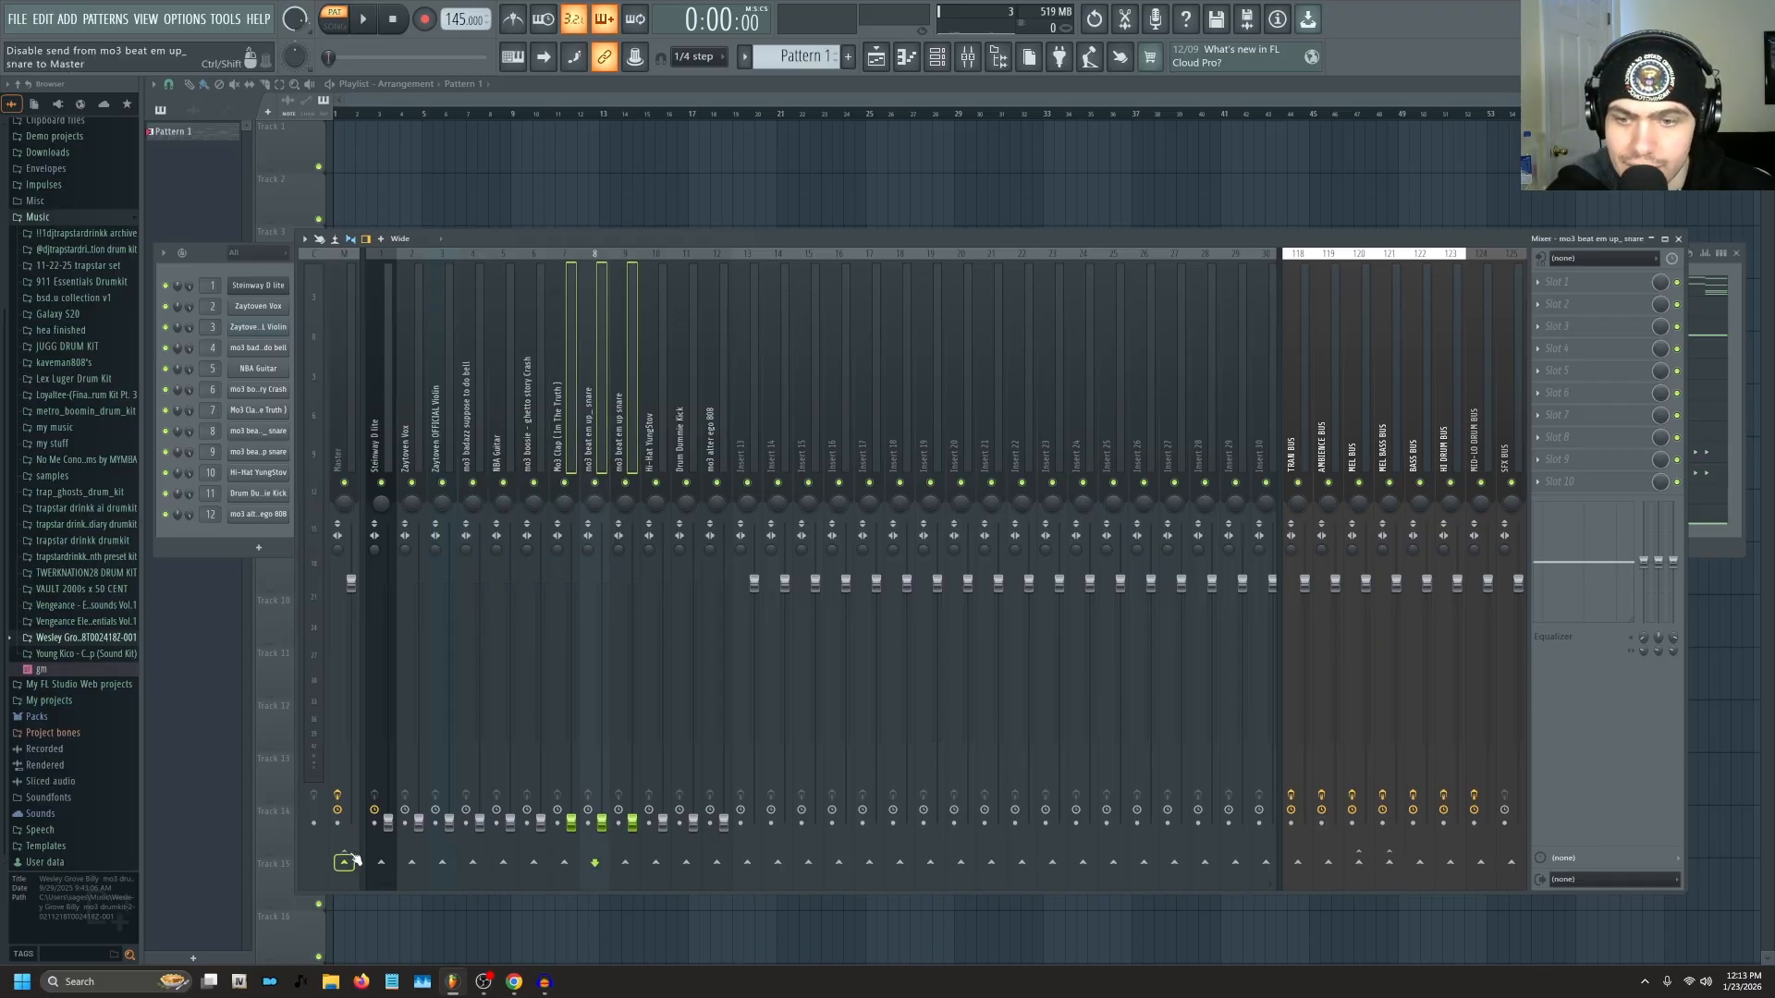
{"action": "left_click", "coordinate": [344, 862]}
{"action": "left_click", "coordinate": [1481, 862]}
Route the hi-hat track to the HI DRUM BUS, and the kick and 808 tracks to the BASS BUS.
{"action": "left_click", "coordinate": [658, 397]}
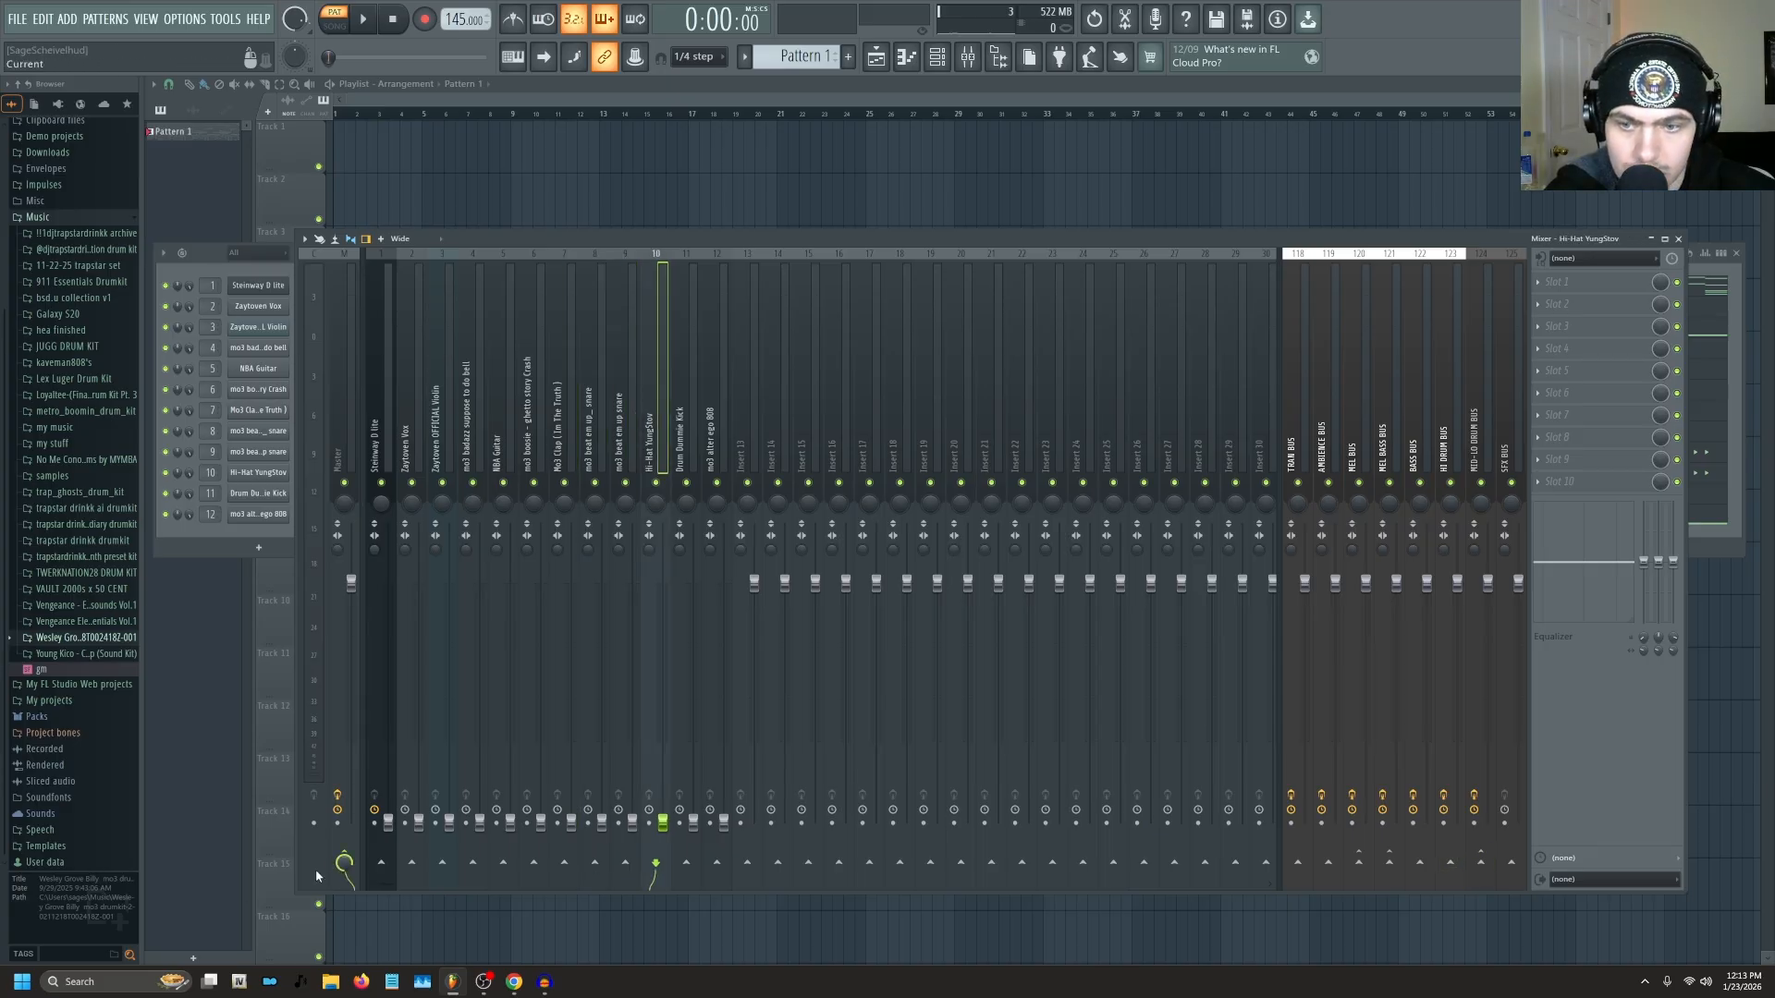
{"action": "left_click", "coordinate": [1450, 863]}
{"action": "left_click_drag", "start_coordinate": [689, 368], "coordinate": [713, 355]}
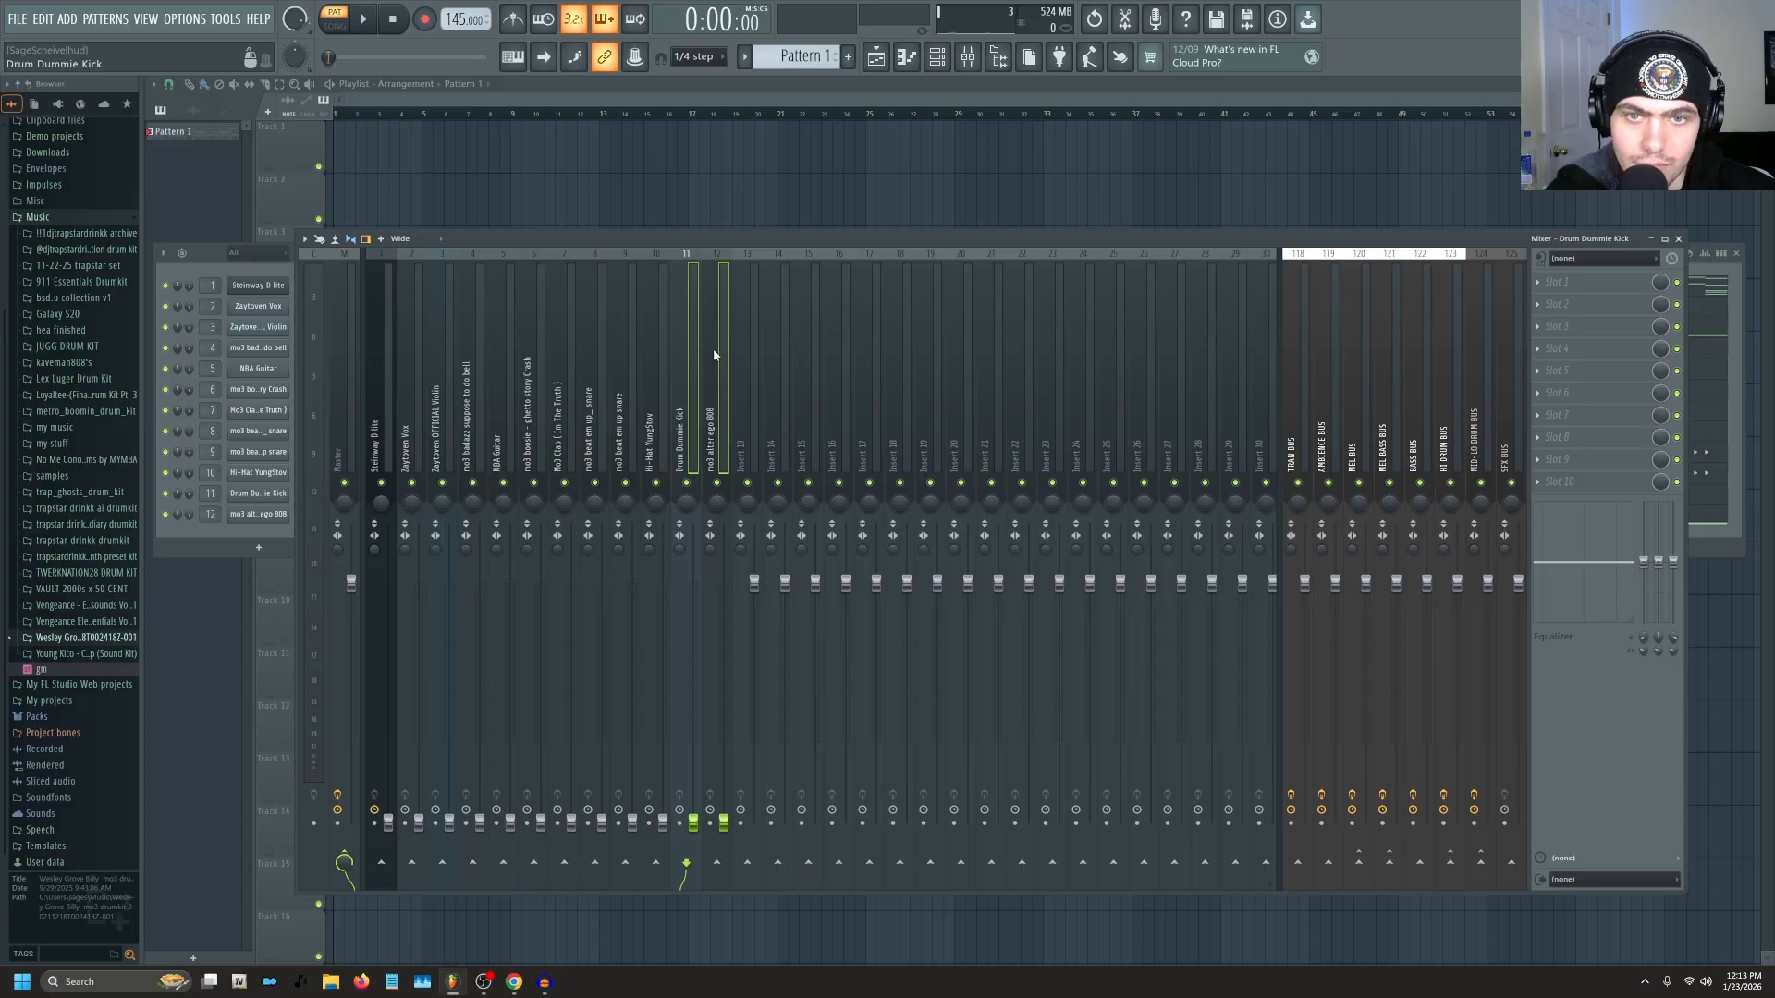
{"action": "left_click", "coordinate": [1419, 863]}
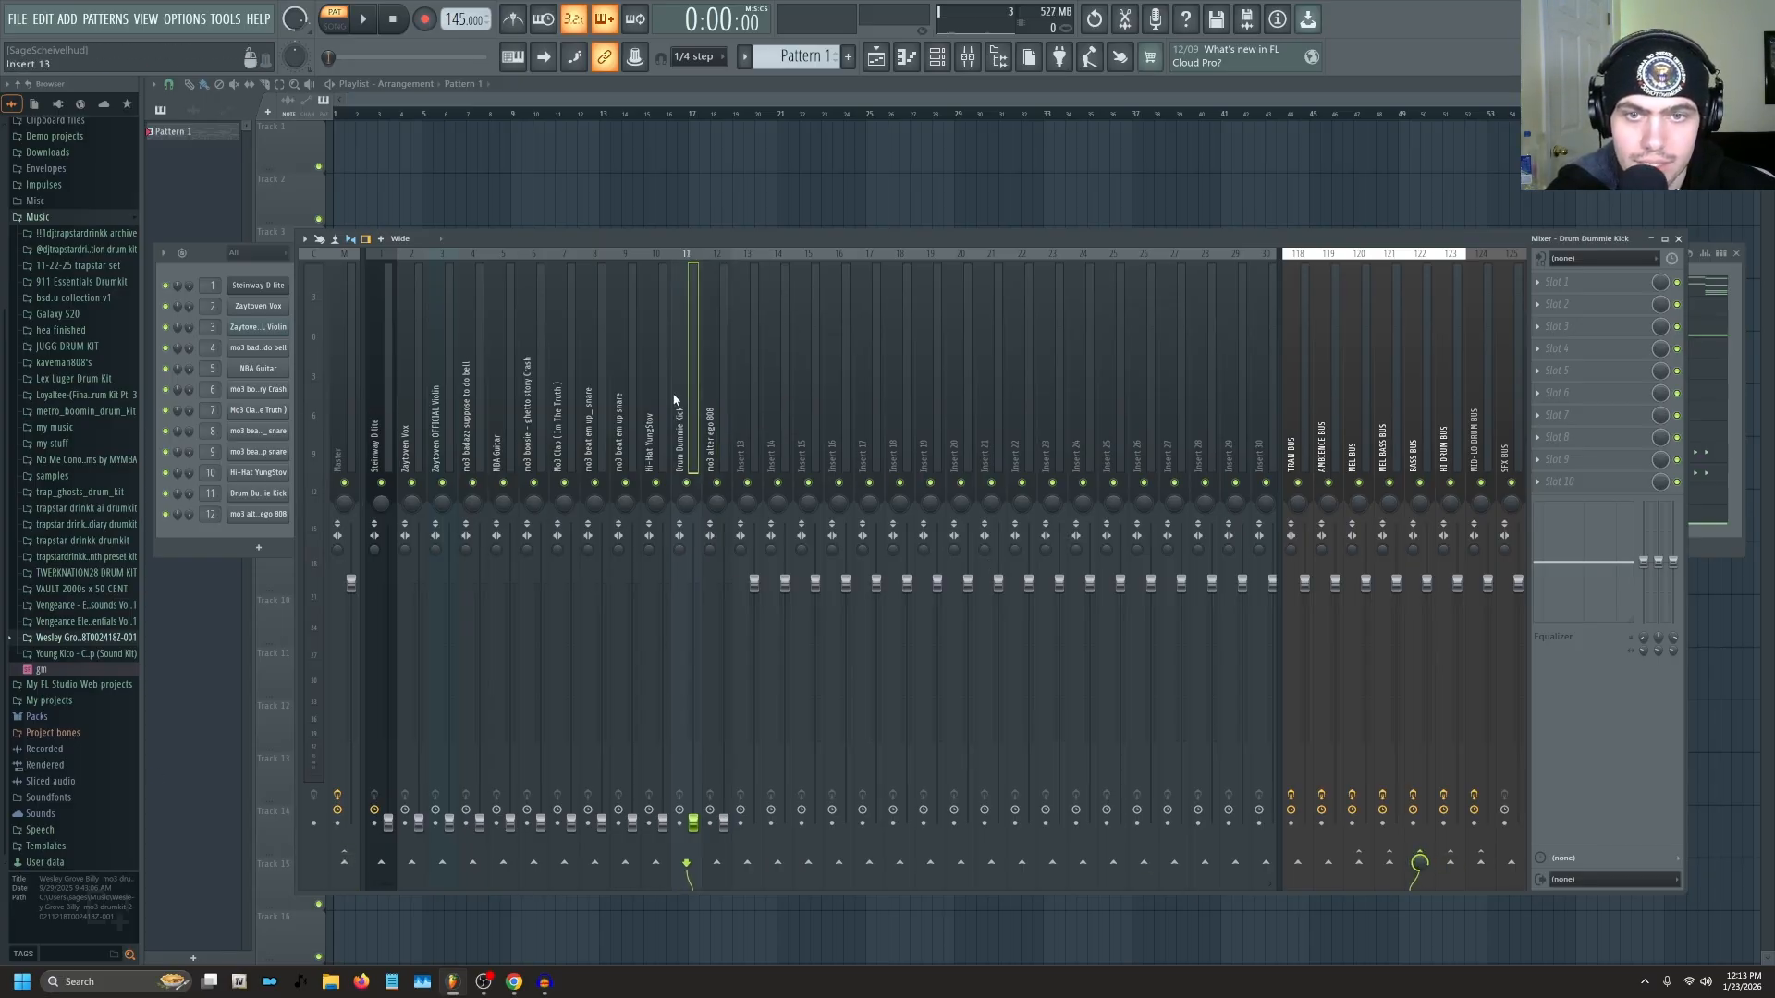
Raise the Drum Dummie Kick fader to just below the default level while playing the pattern.
{"action": "left_click", "coordinate": [724, 387]}
{"action": "left_click", "coordinate": [700, 387]}
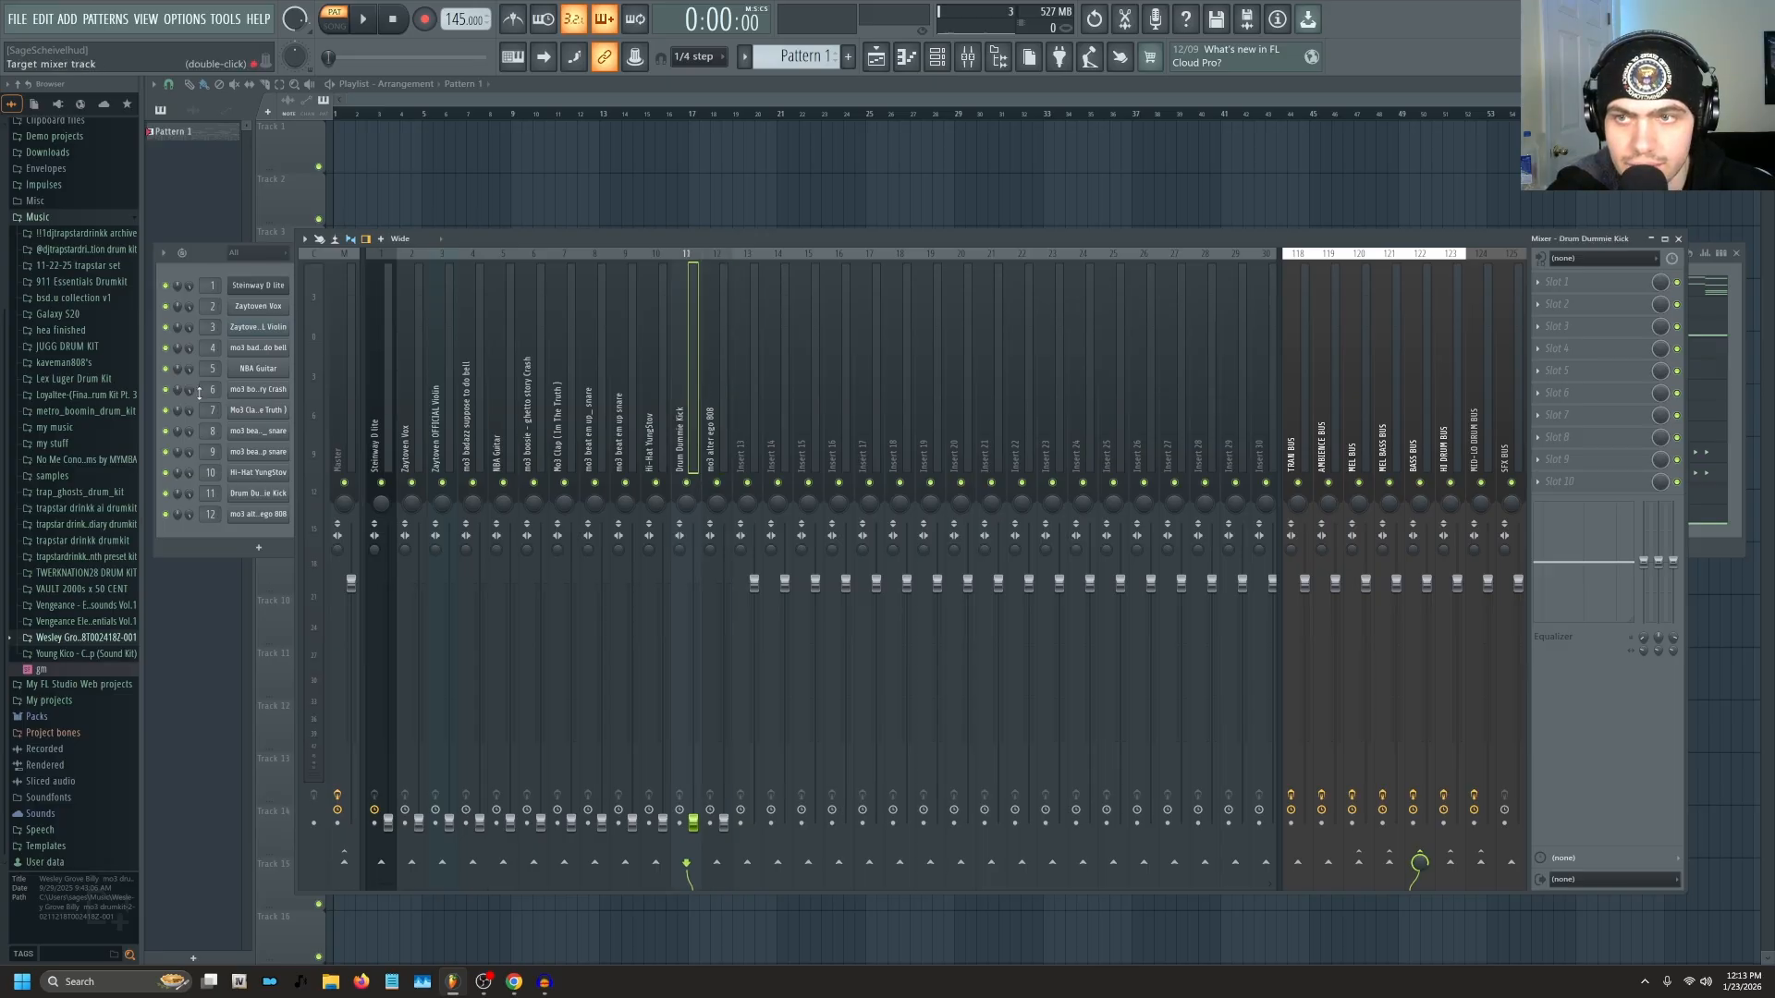
{"action": "left_click", "coordinate": [416, 388]}
{"action": "left_click", "coordinate": [388, 392]}
{"action": "left_click", "coordinate": [692, 358]}
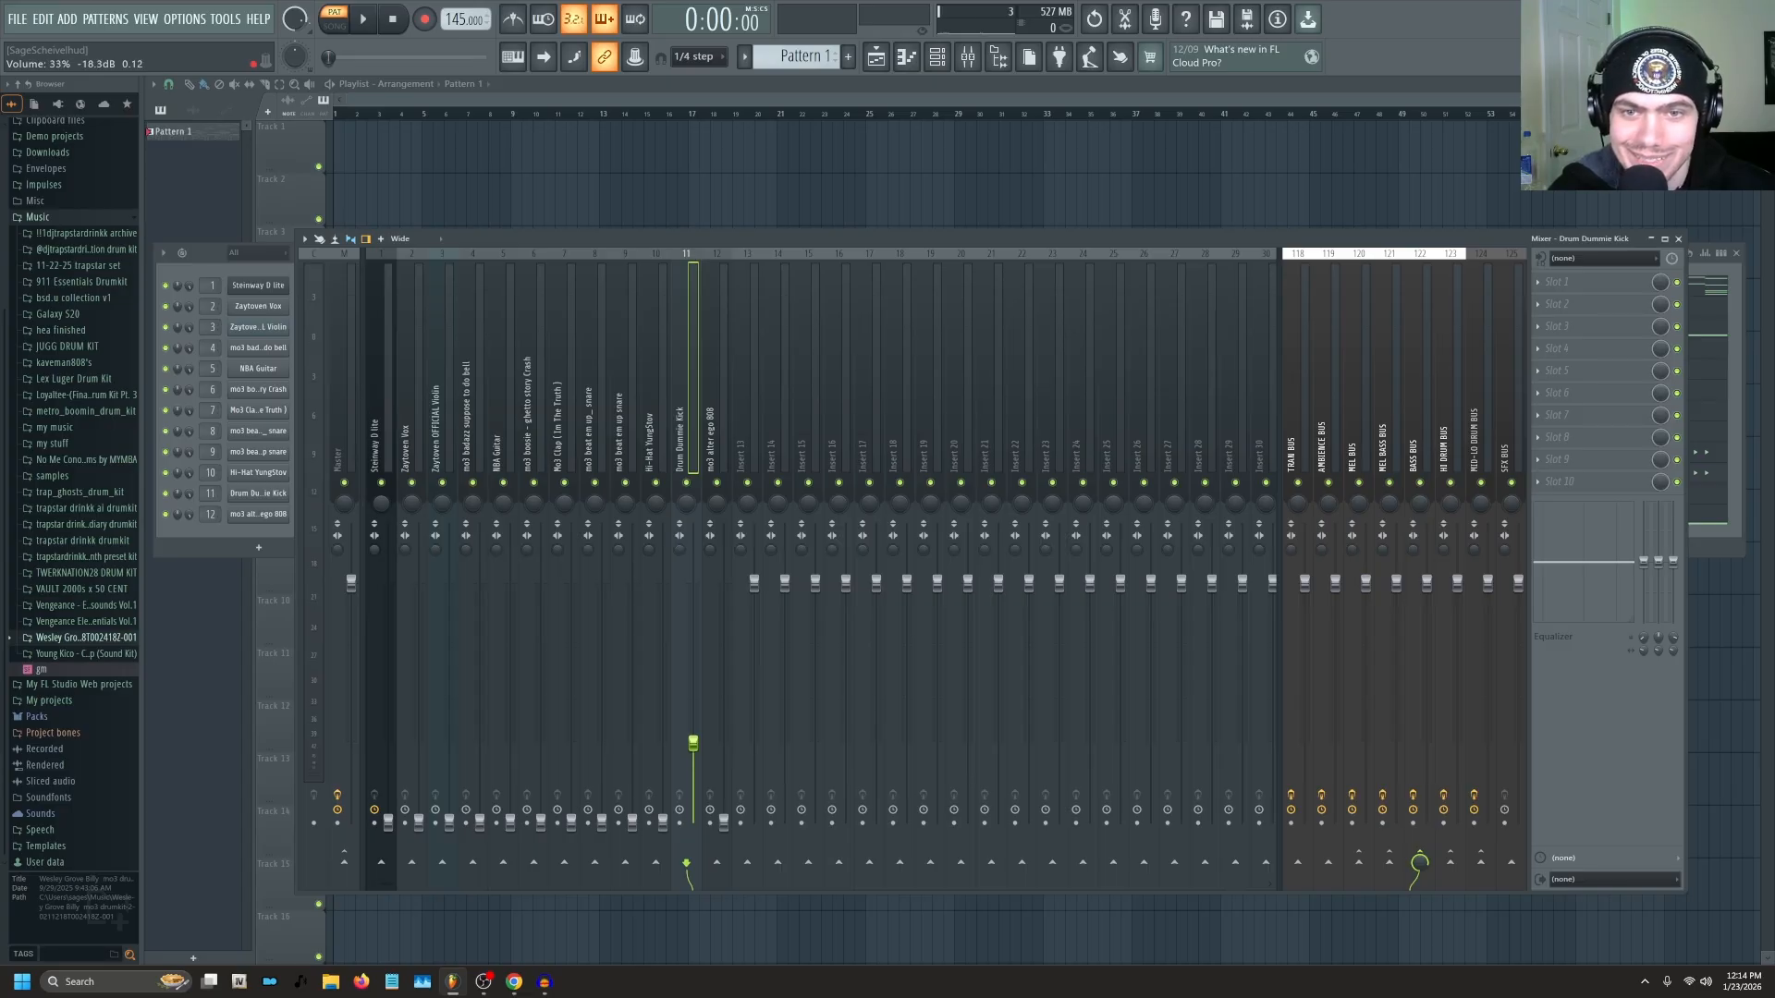
{"action": "key", "text": "space"}
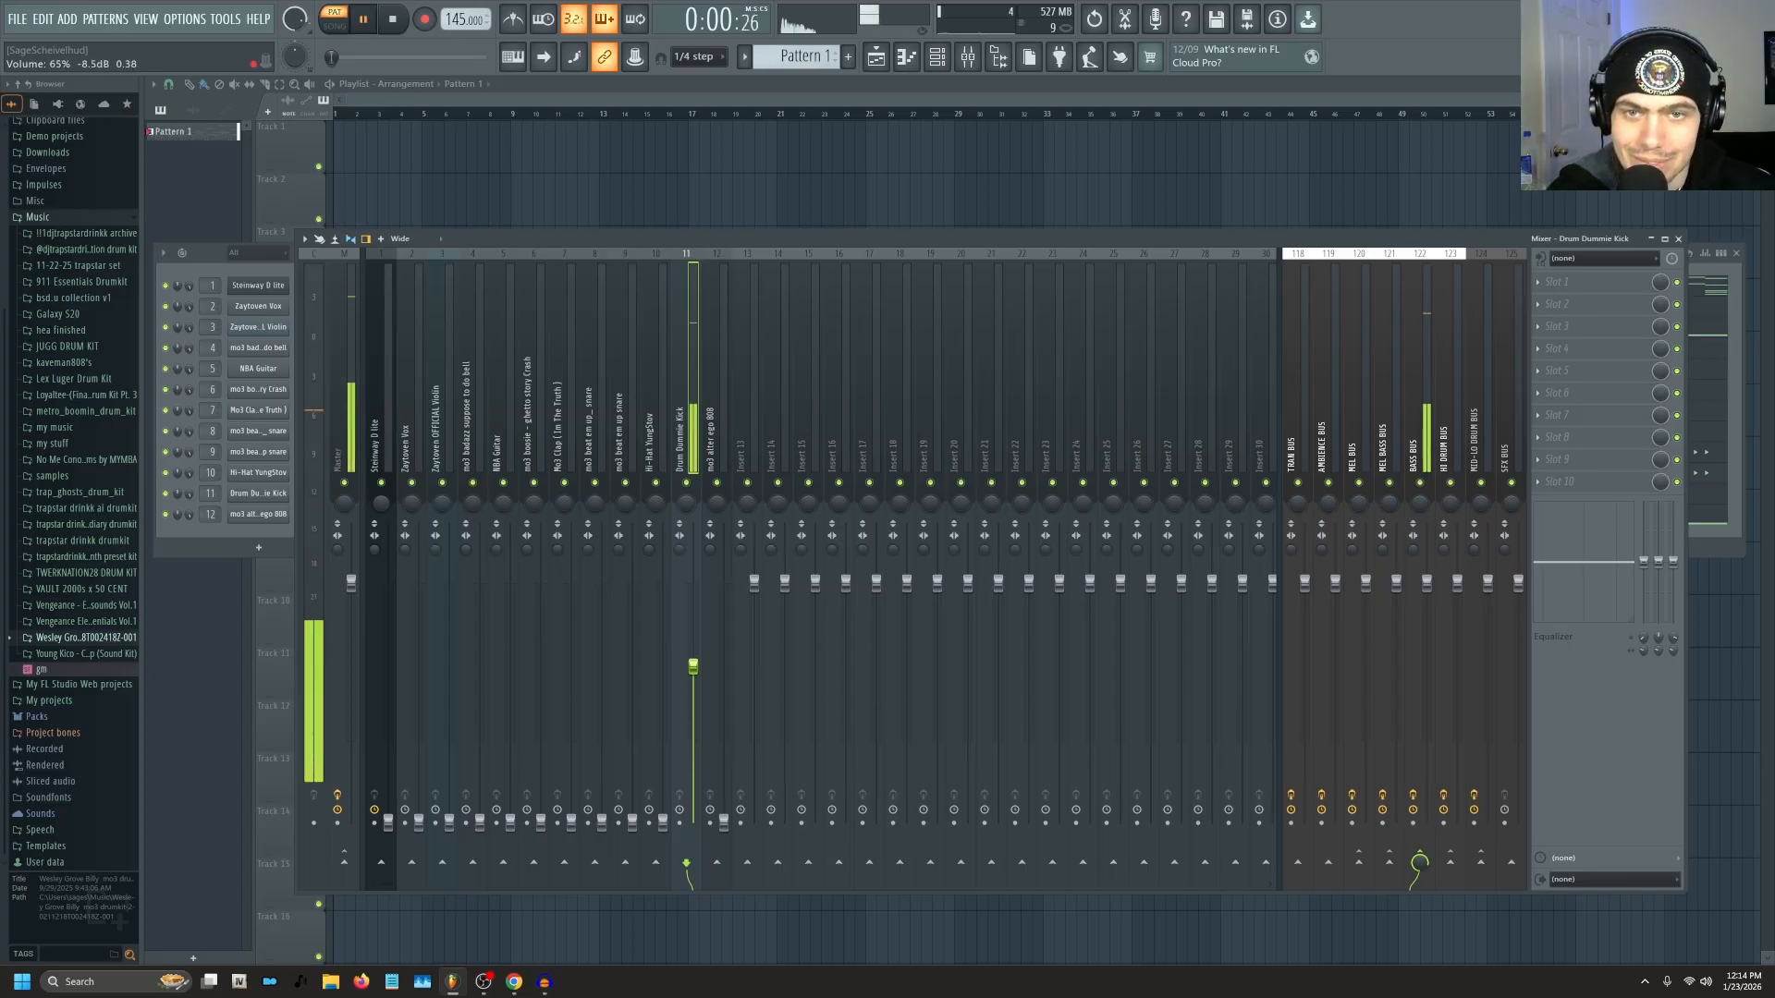
{"action": "left_click_drag", "start_coordinate": [693, 664], "coordinate": [693, 602]}
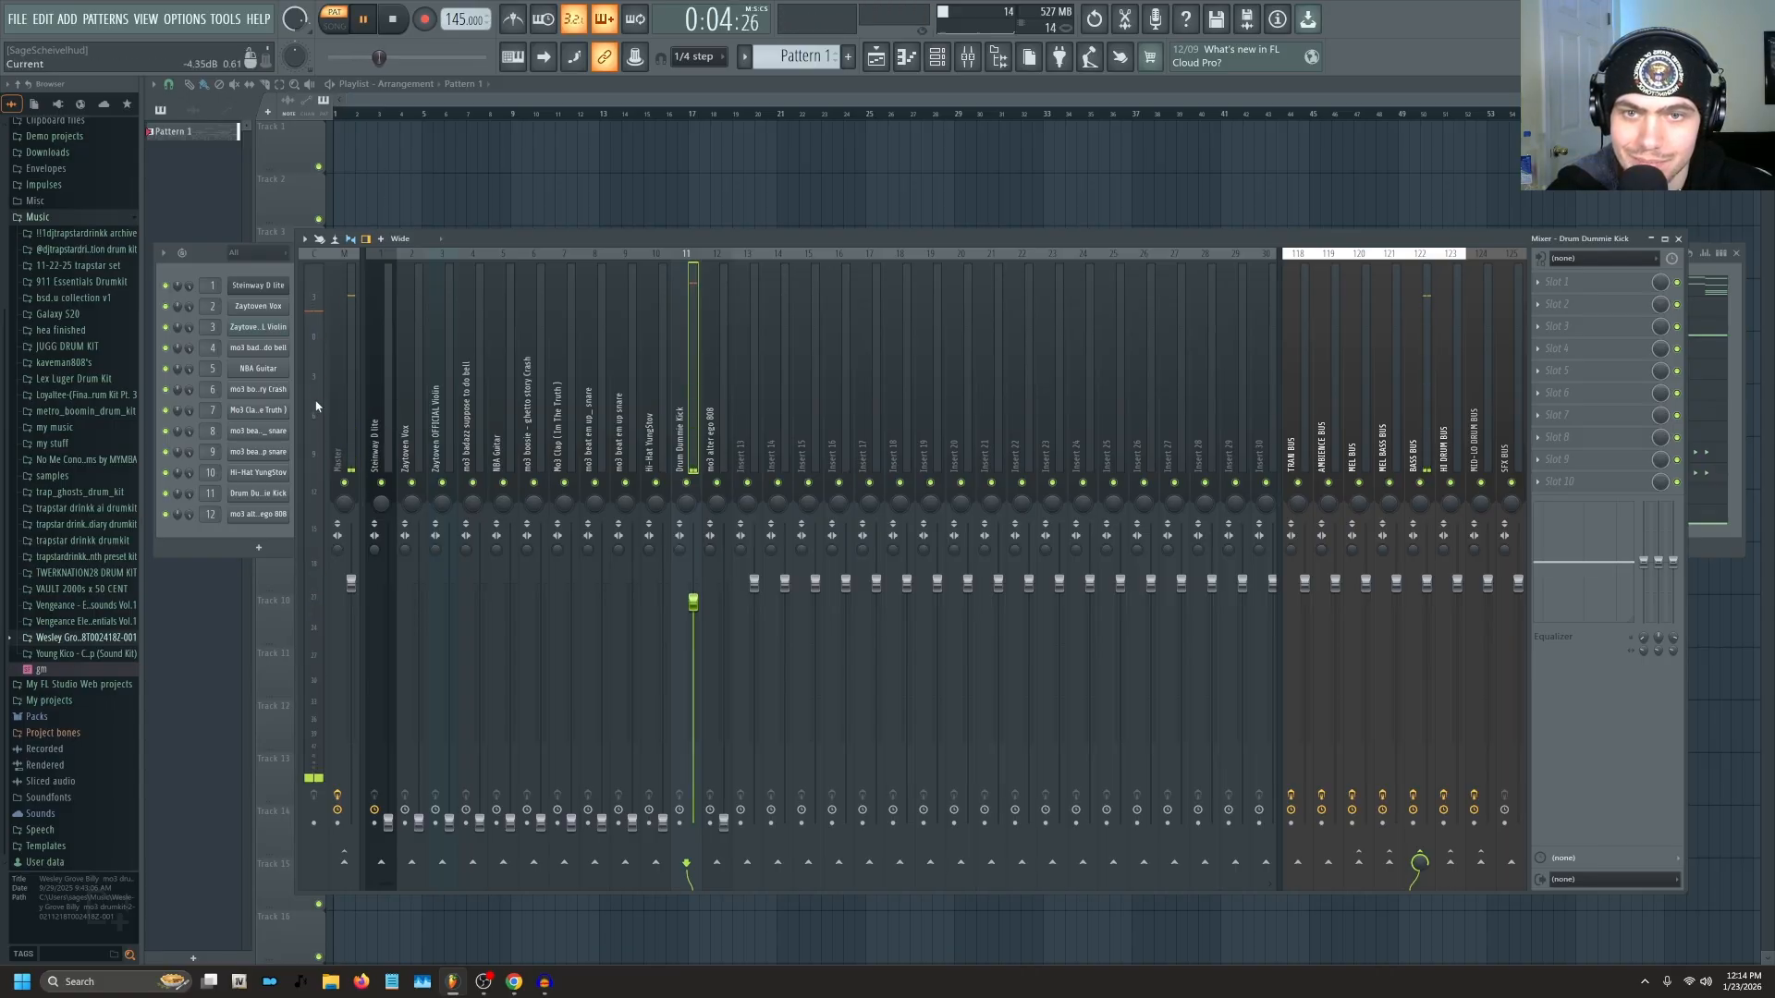
{"action": "left_click", "coordinate": [725, 407]}
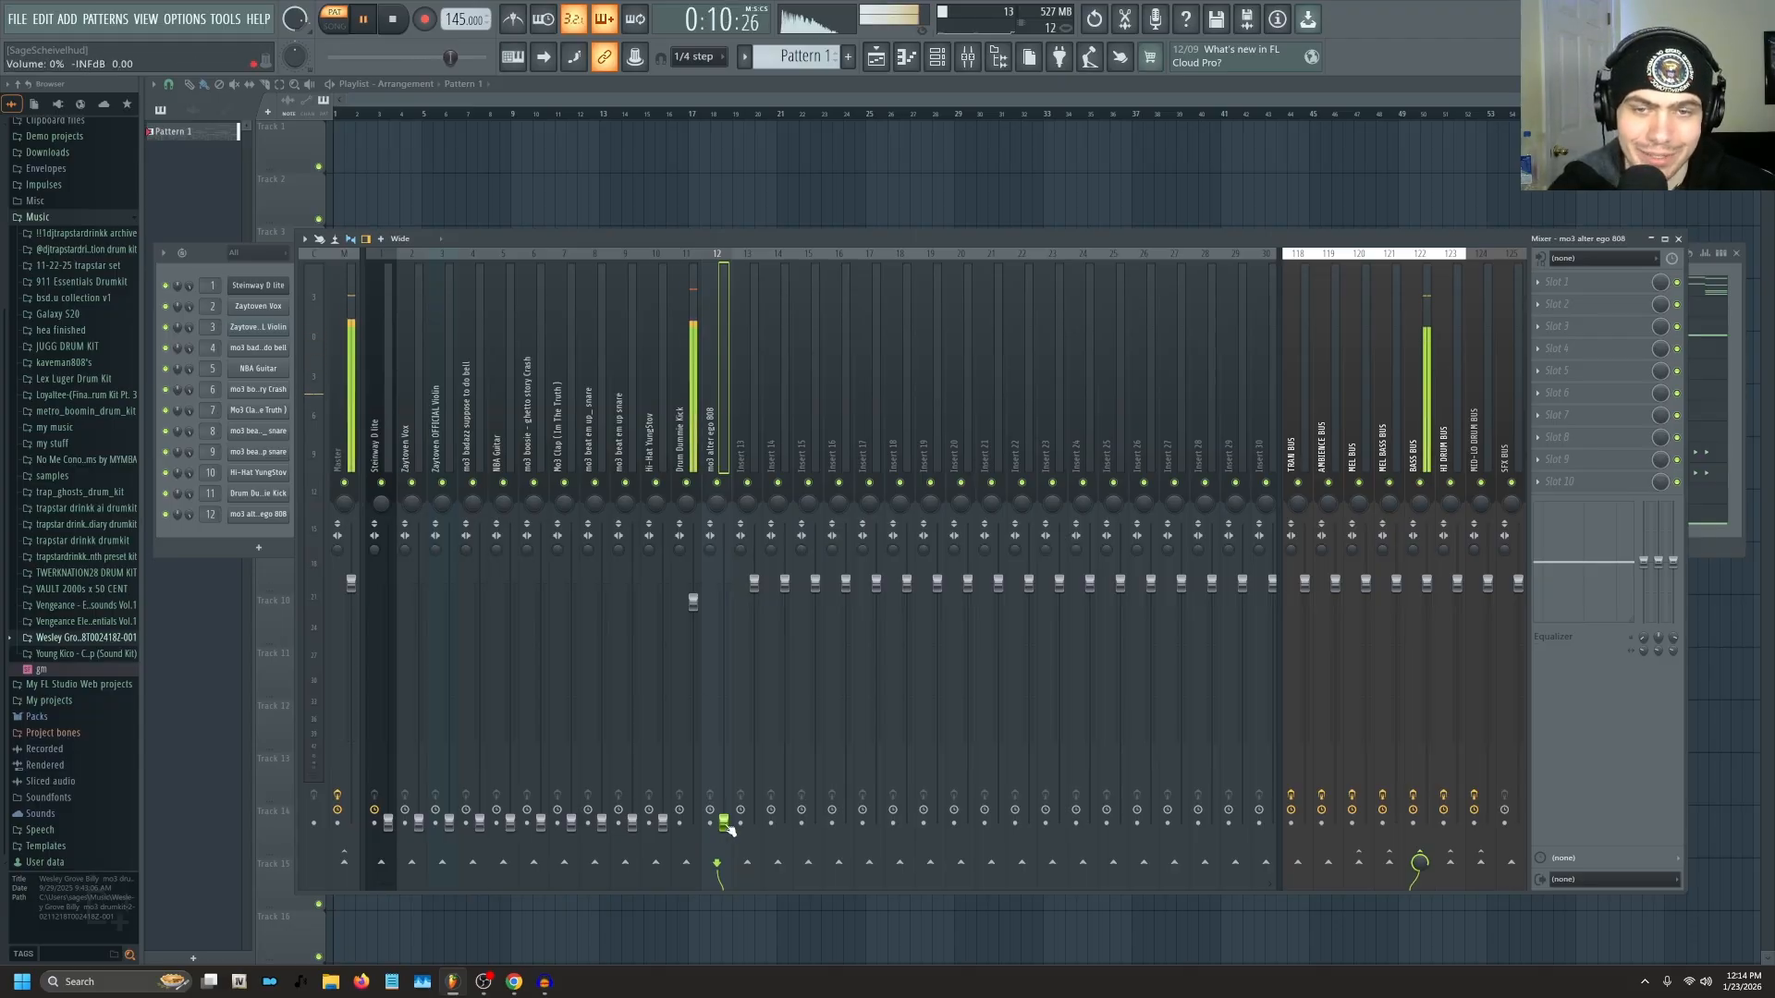
{"action": "left_click_drag", "start_coordinate": [724, 822], "coordinate": [725, 793]}
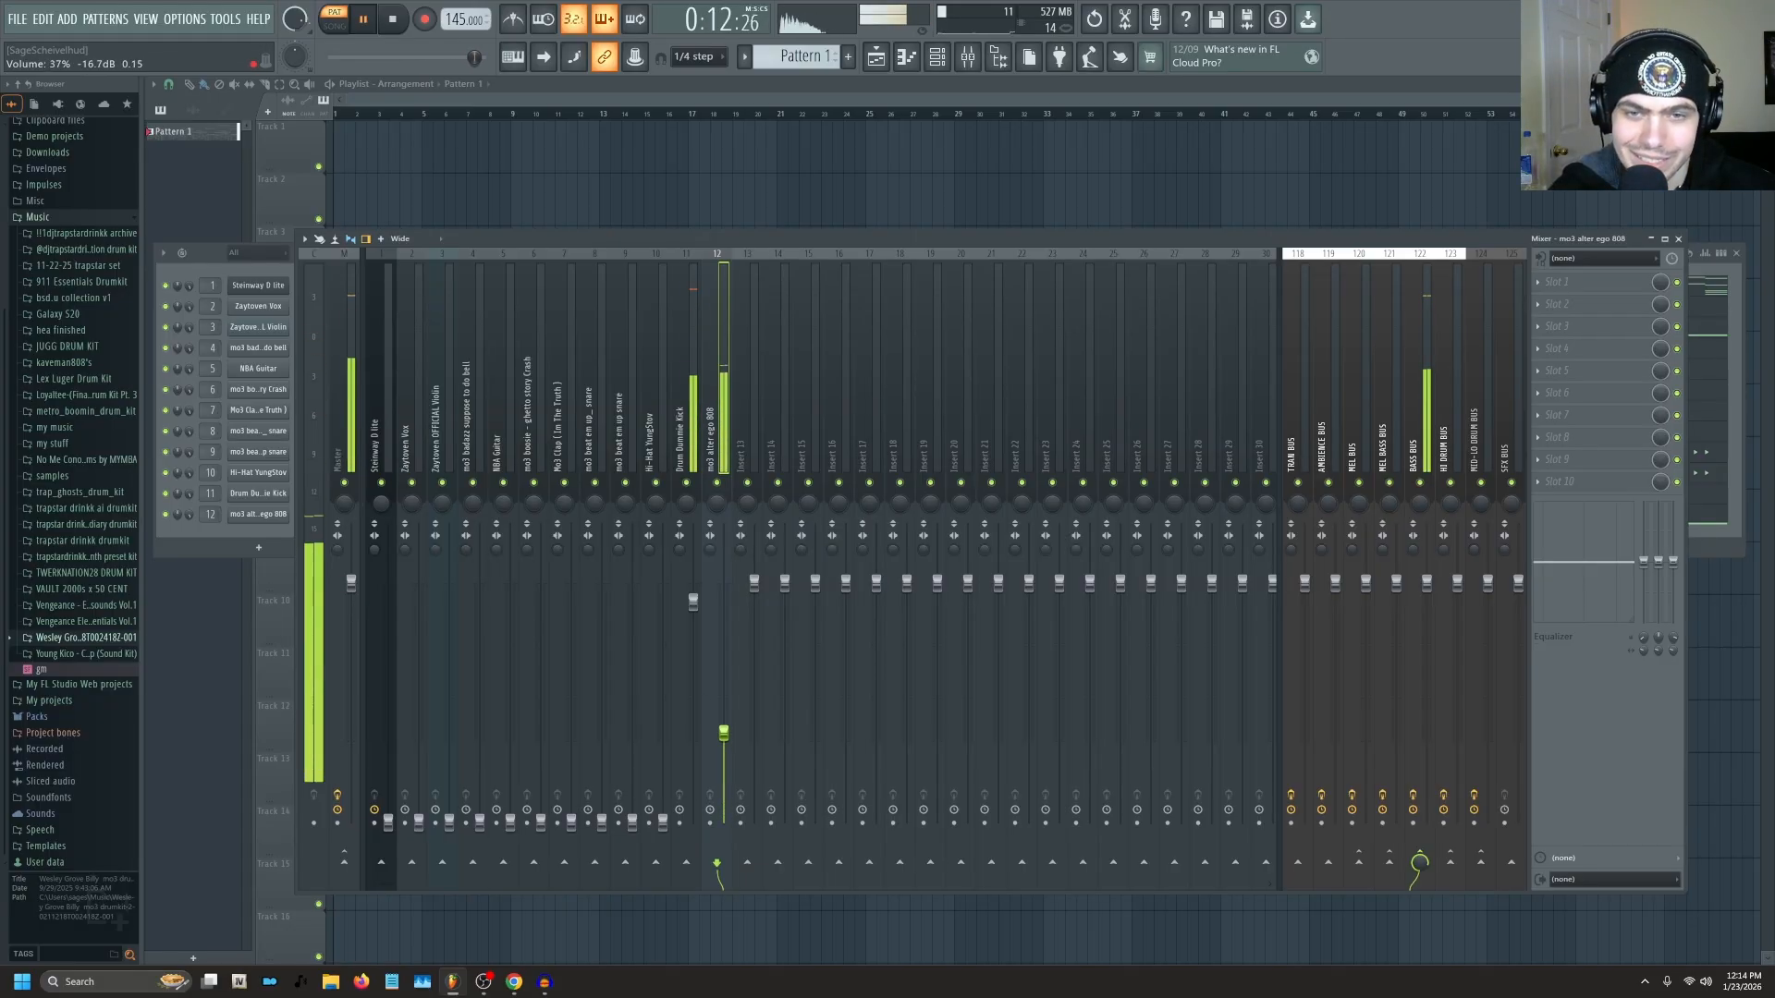
{"action": "key", "text": "space"}
{"action": "left_click", "coordinate": [669, 397]}
{"action": "left_click", "coordinate": [690, 390]}
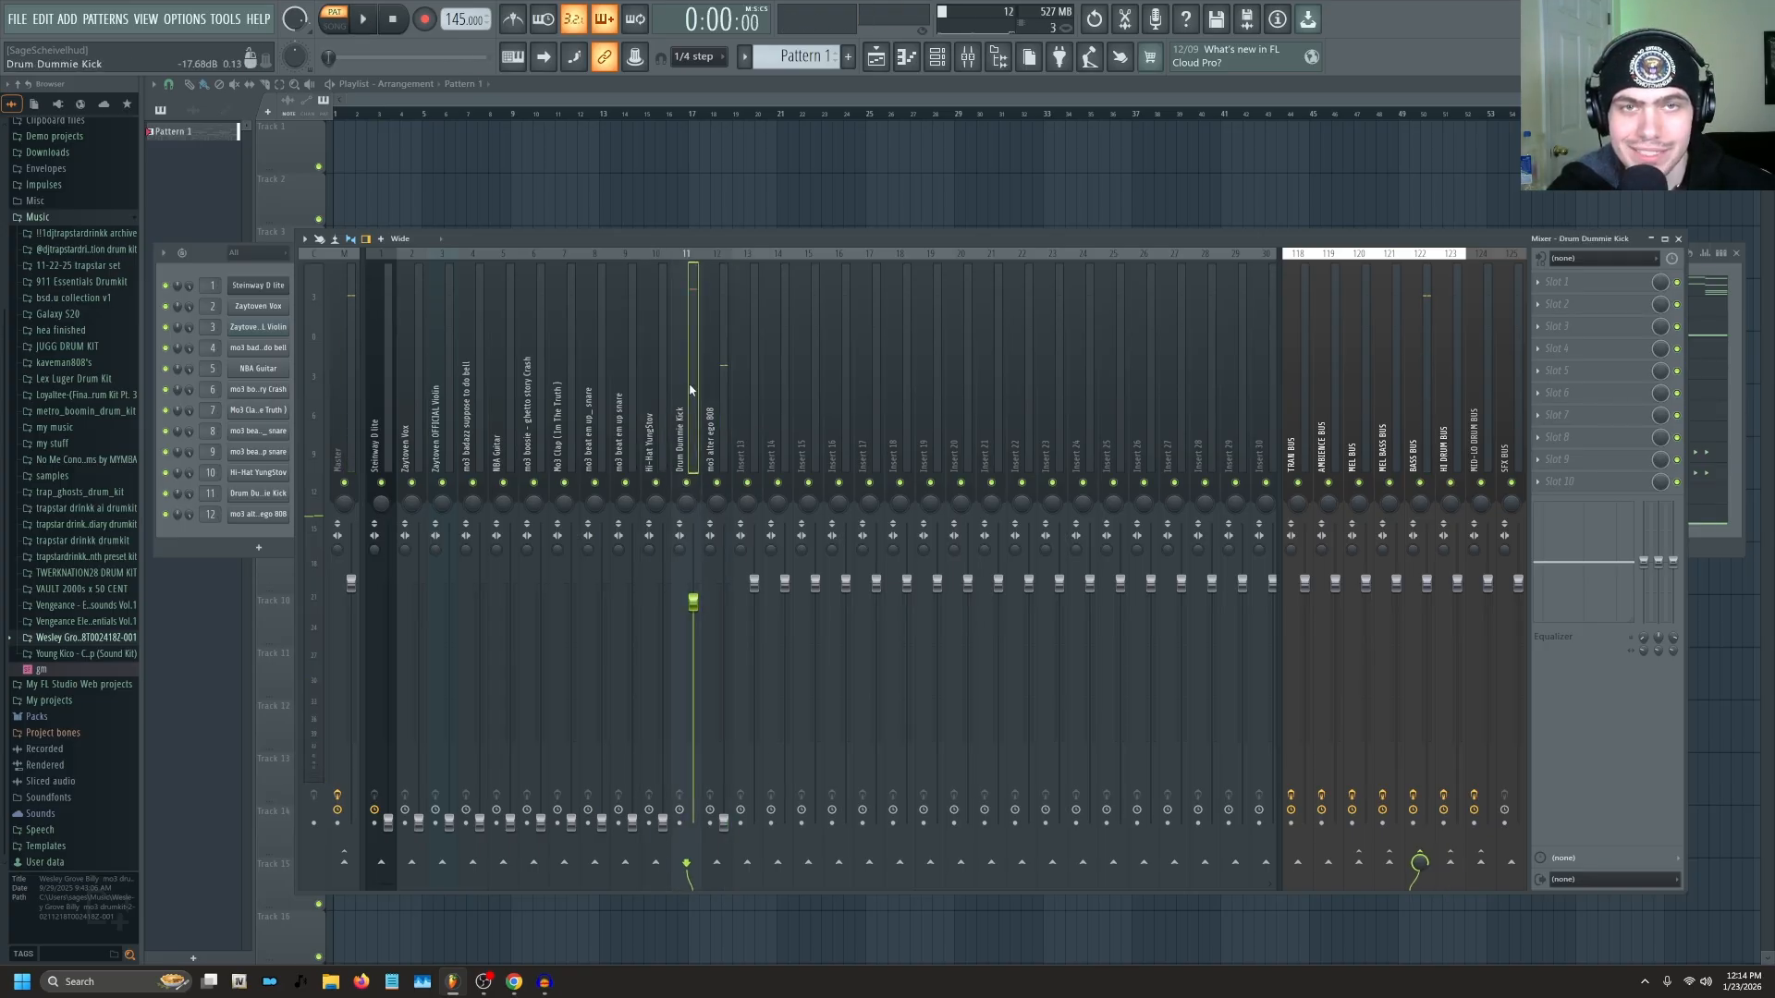
Set the mo3 alter ego 808 track's volume to about 62% while playing it against the kick.
{"action": "left_click_drag", "start_coordinate": [725, 824], "coordinate": [725, 677]}
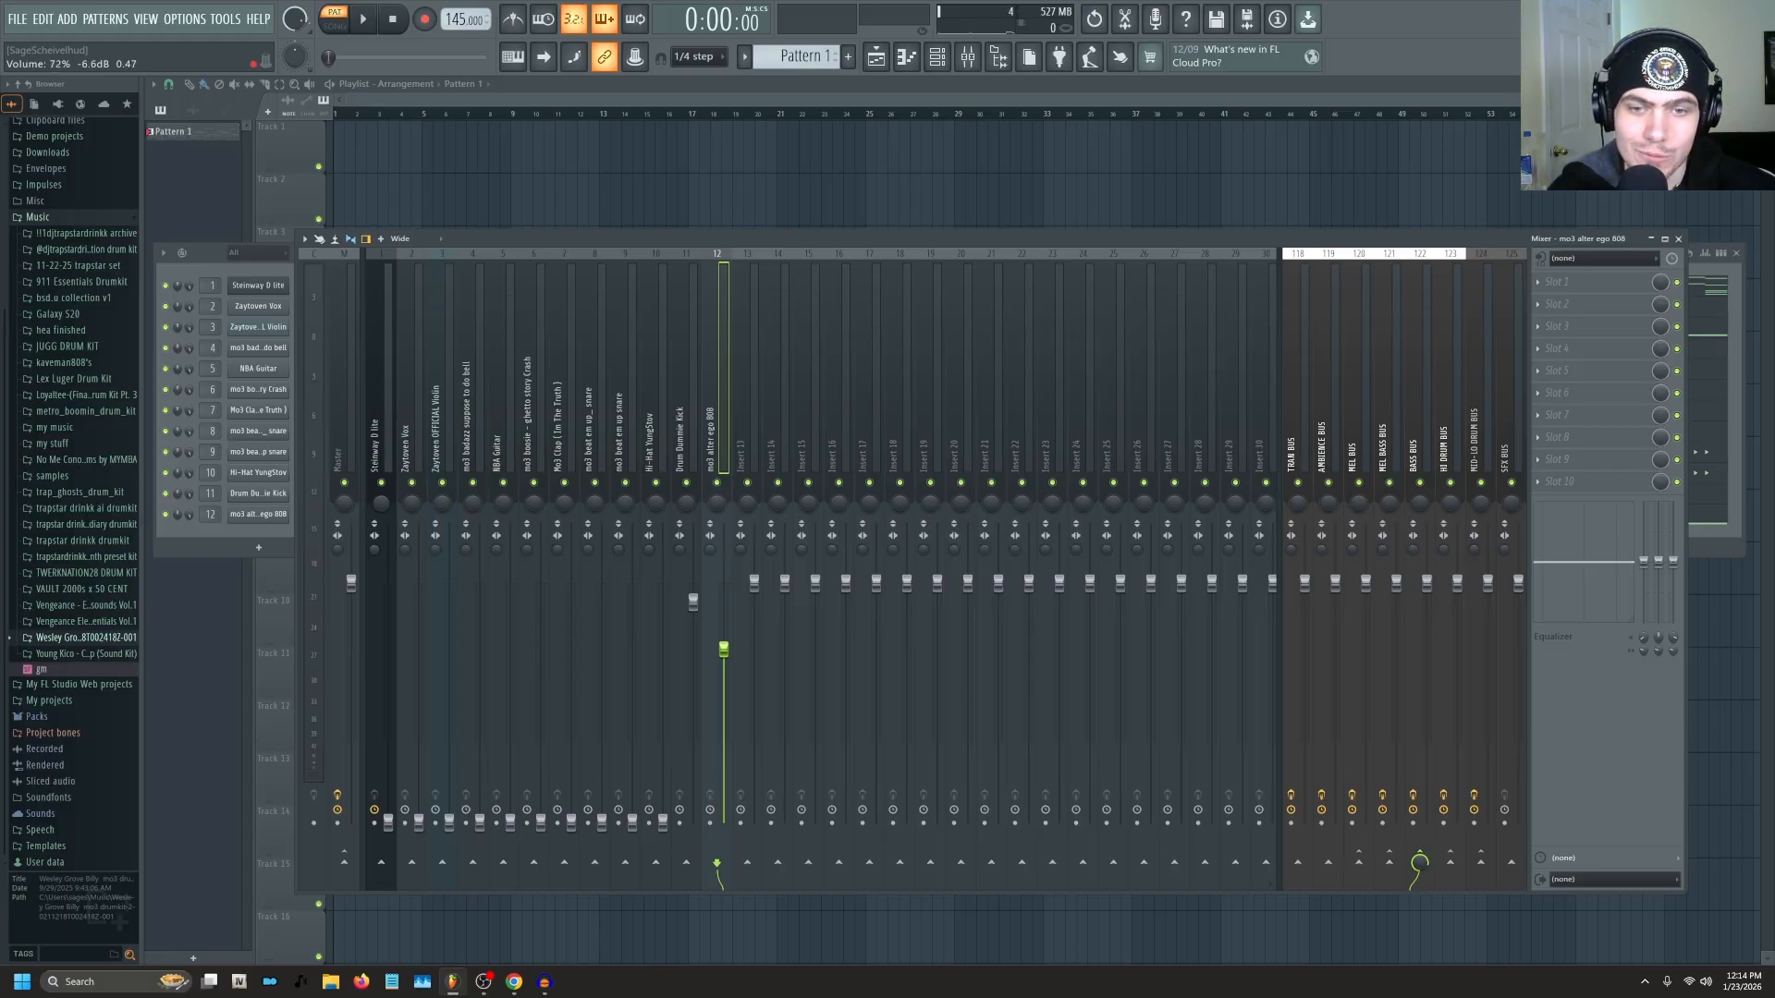
{"action": "key", "text": "space"}
{"action": "left_click_drag", "start_coordinate": [724, 650], "coordinate": [724, 676]}
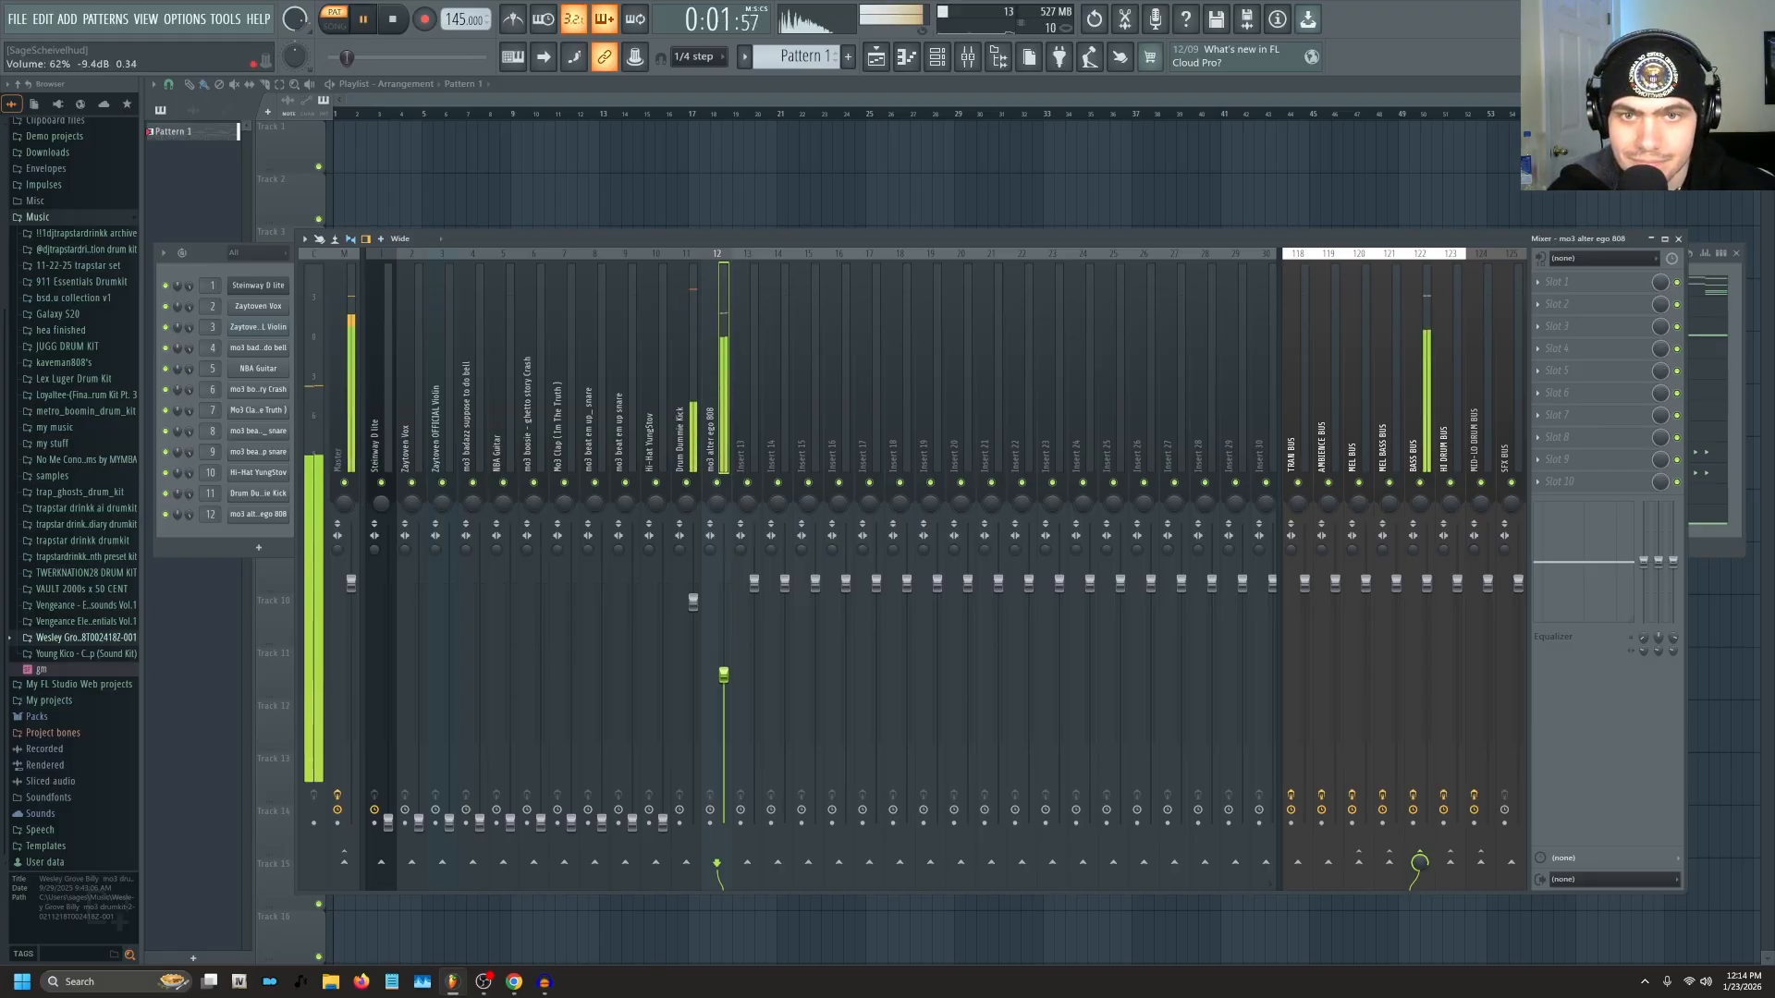
Raise the Steinway fader partway and the Zaytoven Vox fader to about 35%, keeping the vox slightly below the Steinway.
{"action": "left_click_drag", "start_coordinate": [388, 822], "coordinate": [389, 714]}
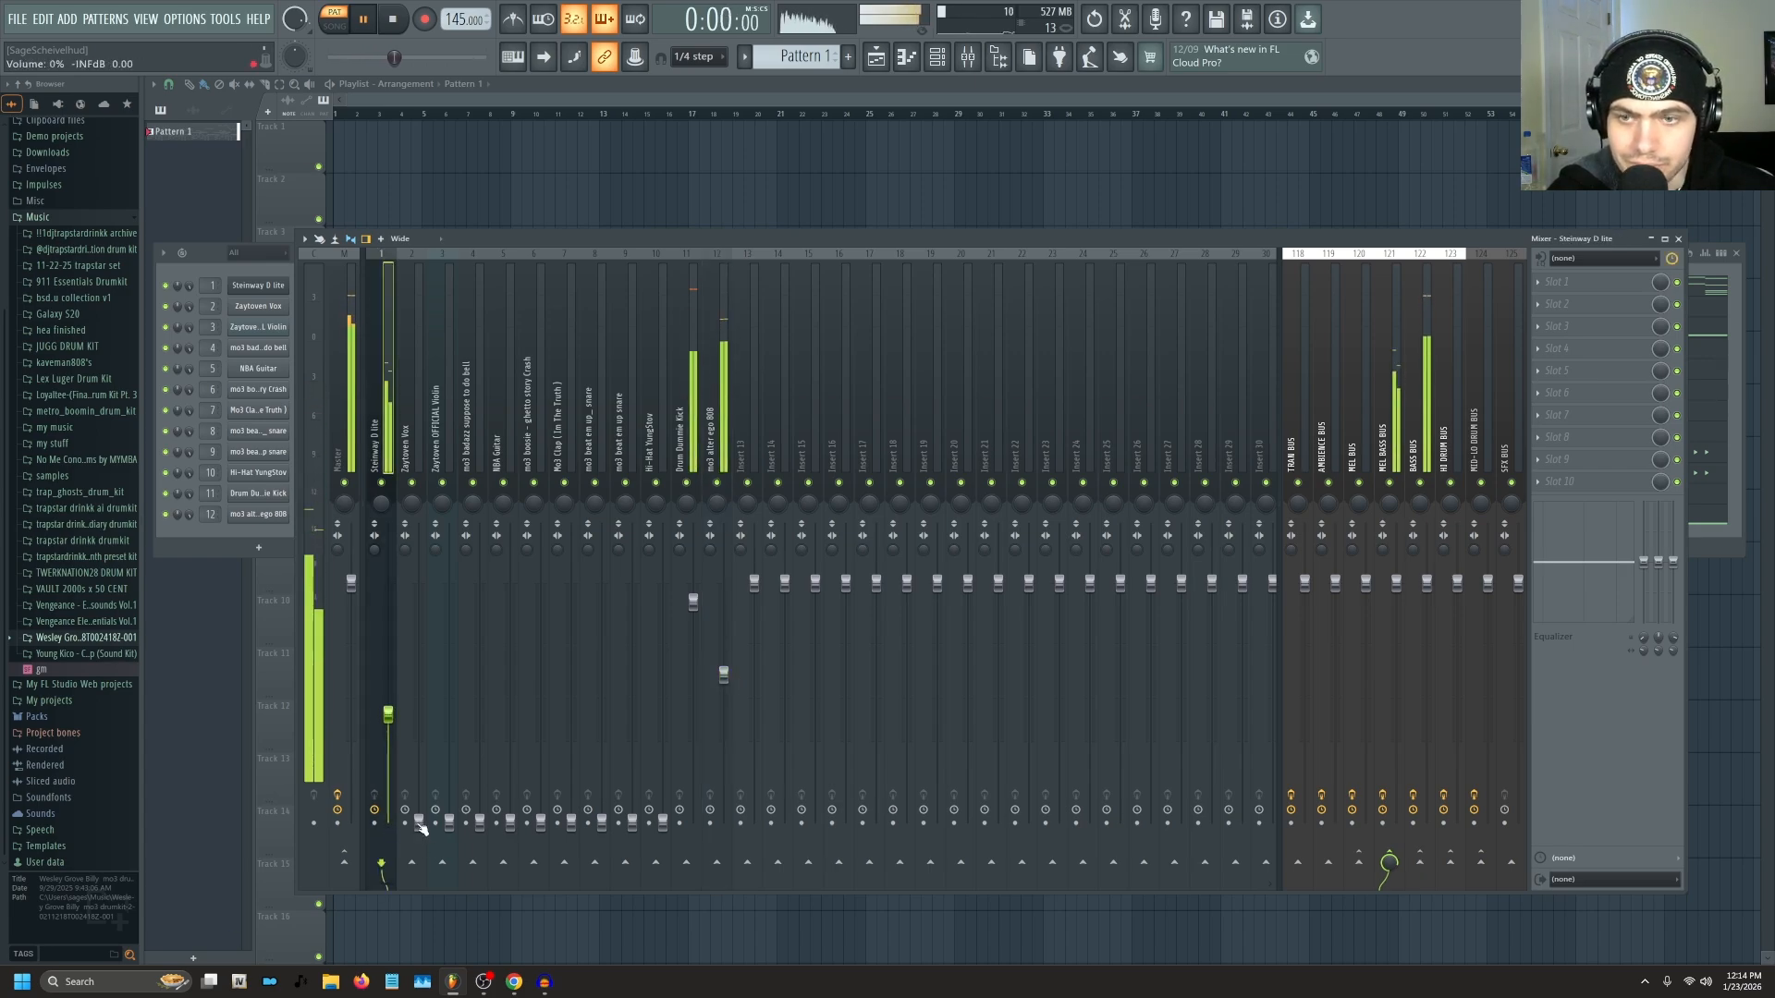
{"action": "left_click_drag", "start_coordinate": [421, 829], "coordinate": [419, 738]}
{"action": "key", "text": "space"}
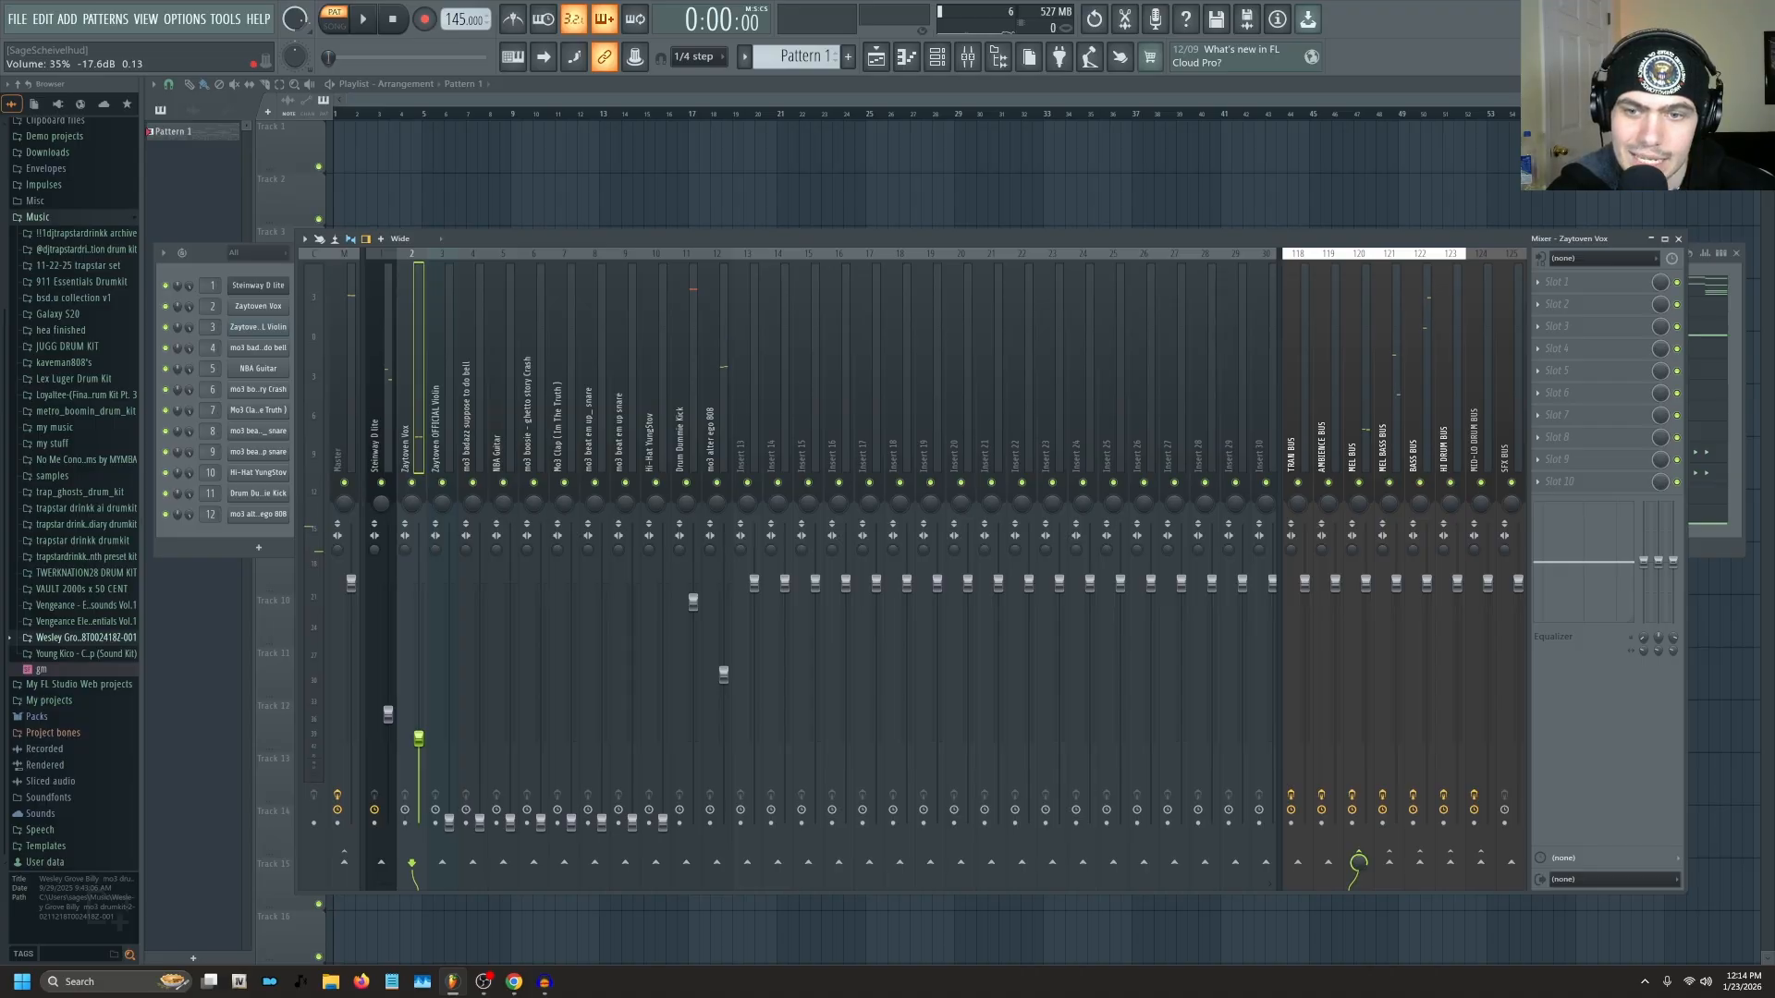
{"action": "left_click", "coordinate": [387, 713]}
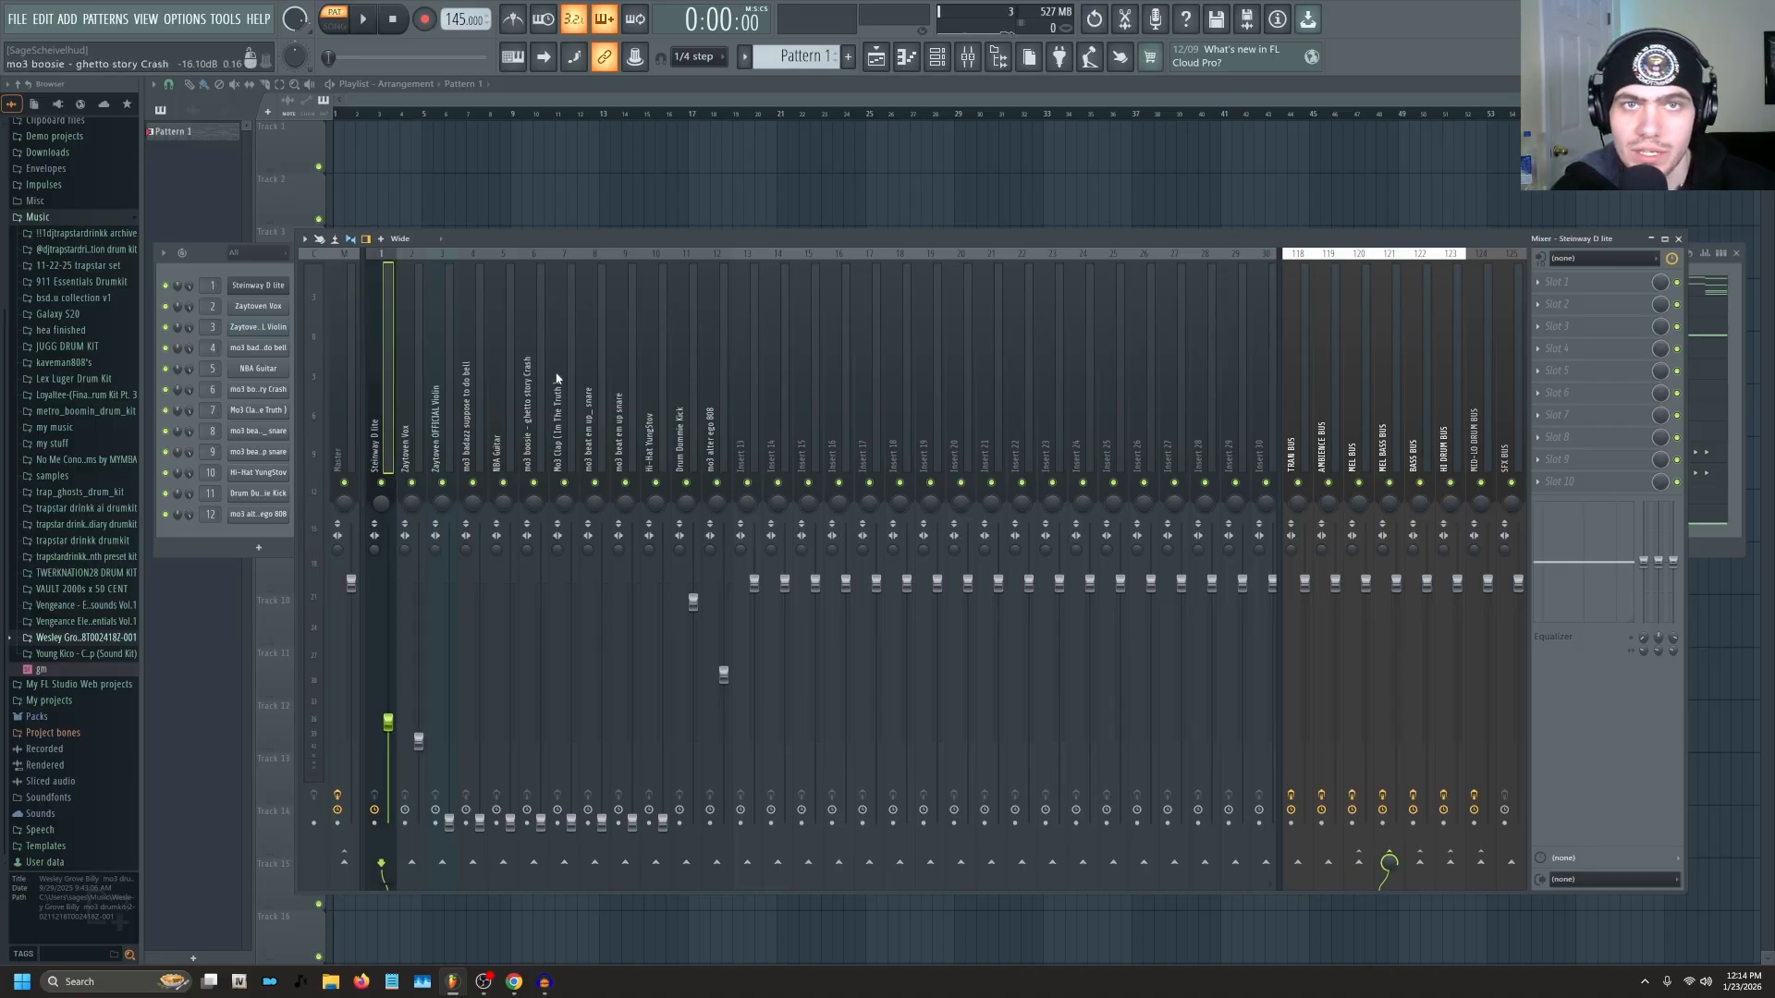
Check the bus routing of the melody, crash, clap and snare tracks in the mixer.
{"action": "left_click", "coordinate": [401, 414]}
{"action": "left_click", "coordinate": [431, 404]}
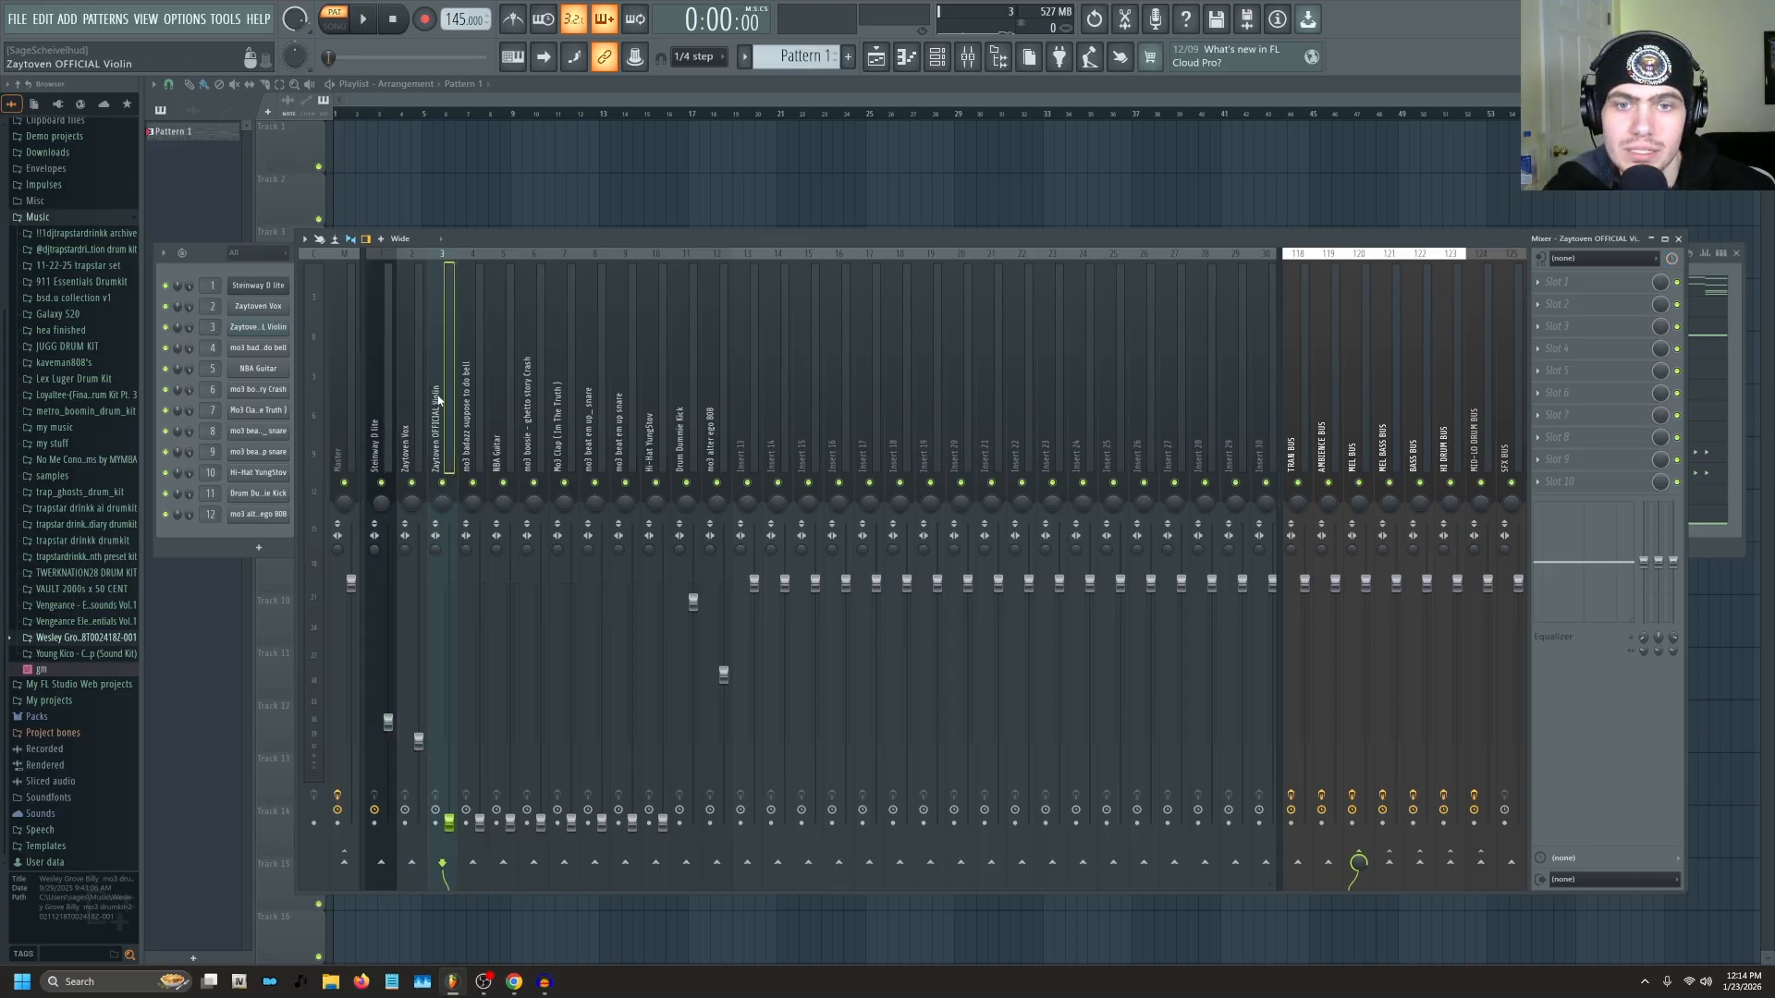
{"action": "left_click", "coordinate": [534, 379]}
{"action": "left_click", "coordinate": [558, 346]}
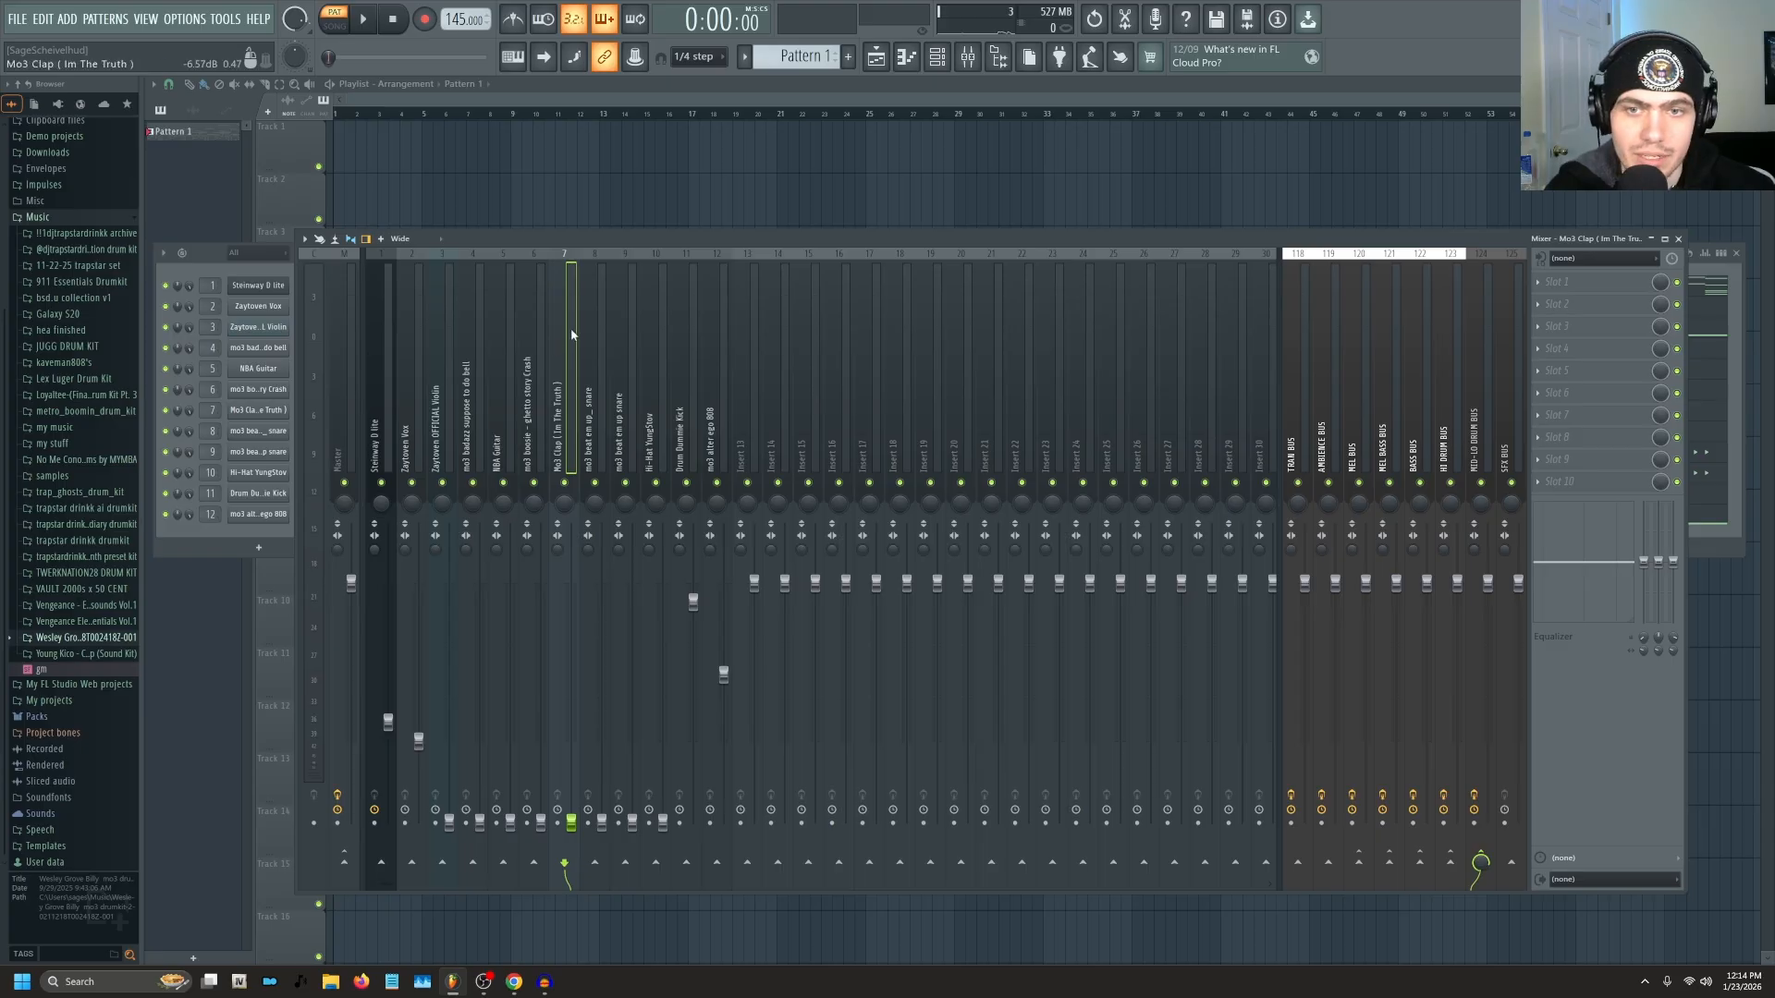
{"action": "left_click", "coordinate": [594, 333]}
{"action": "left_click", "coordinate": [625, 319]}
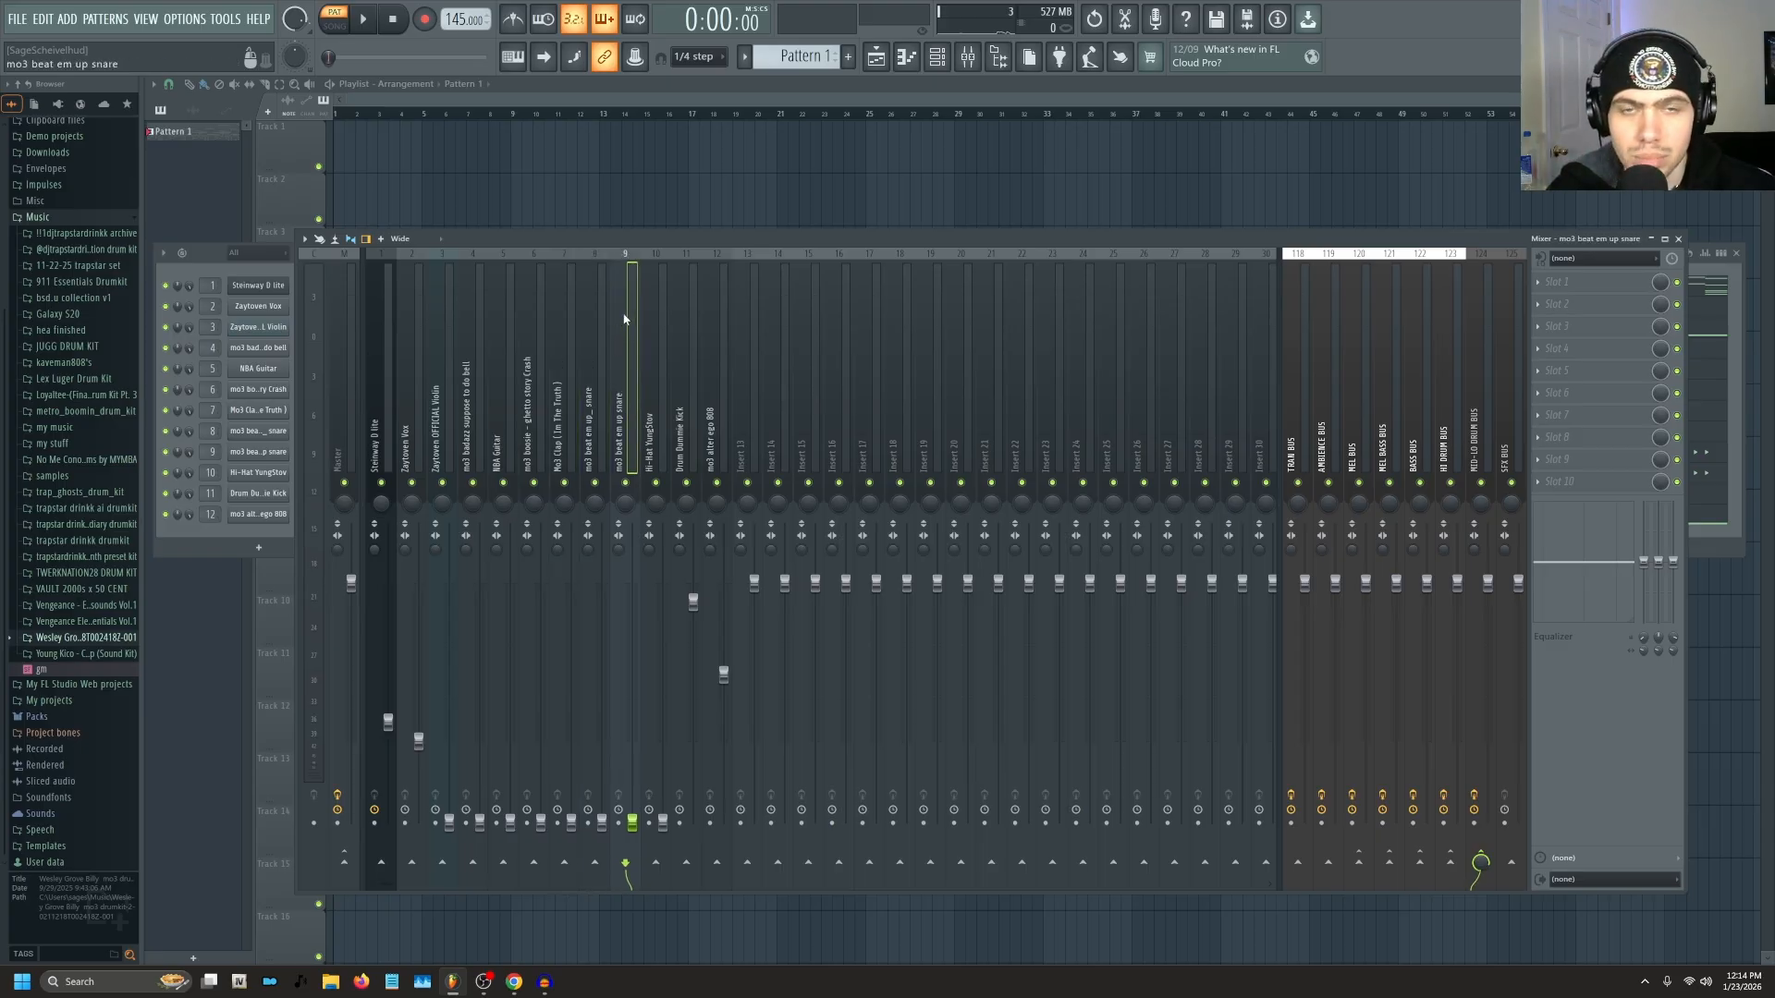
{"action": "left_click", "coordinate": [540, 312]}
{"action": "left_click", "coordinate": [553, 307]}
{"action": "left_click", "coordinate": [534, 310]}
{"action": "left_click", "coordinate": [473, 314]}
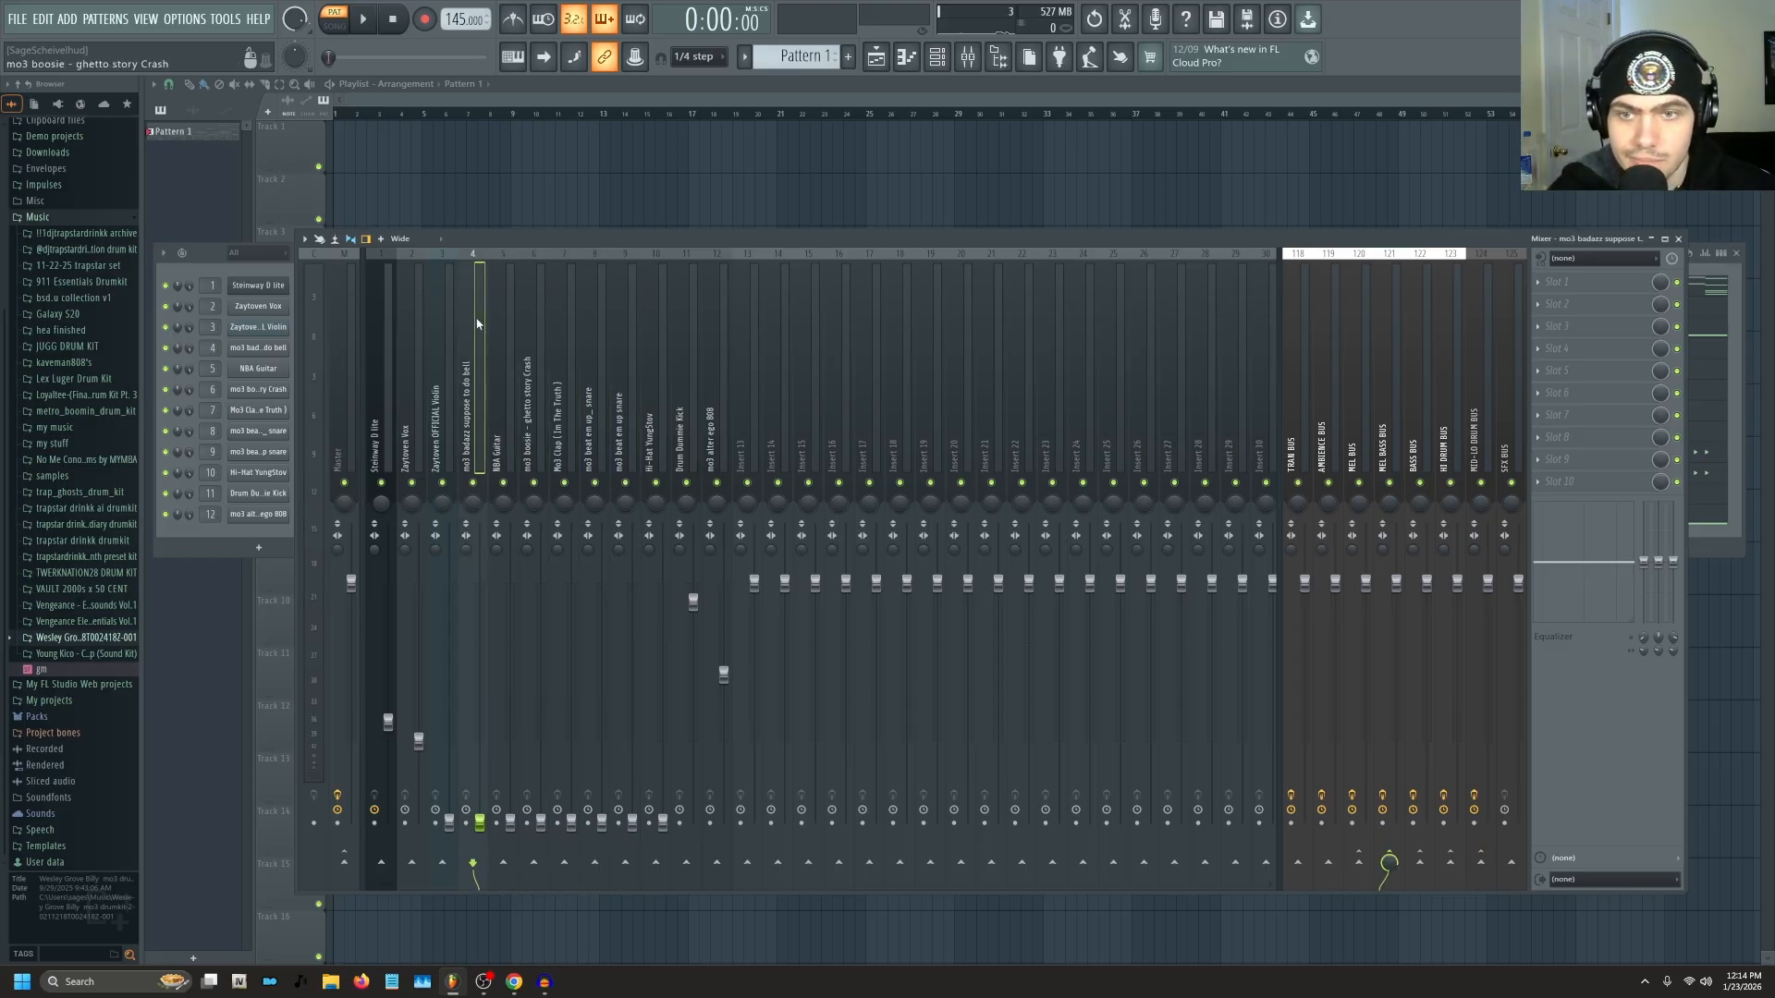
{"action": "left_click", "coordinate": [387, 425]}
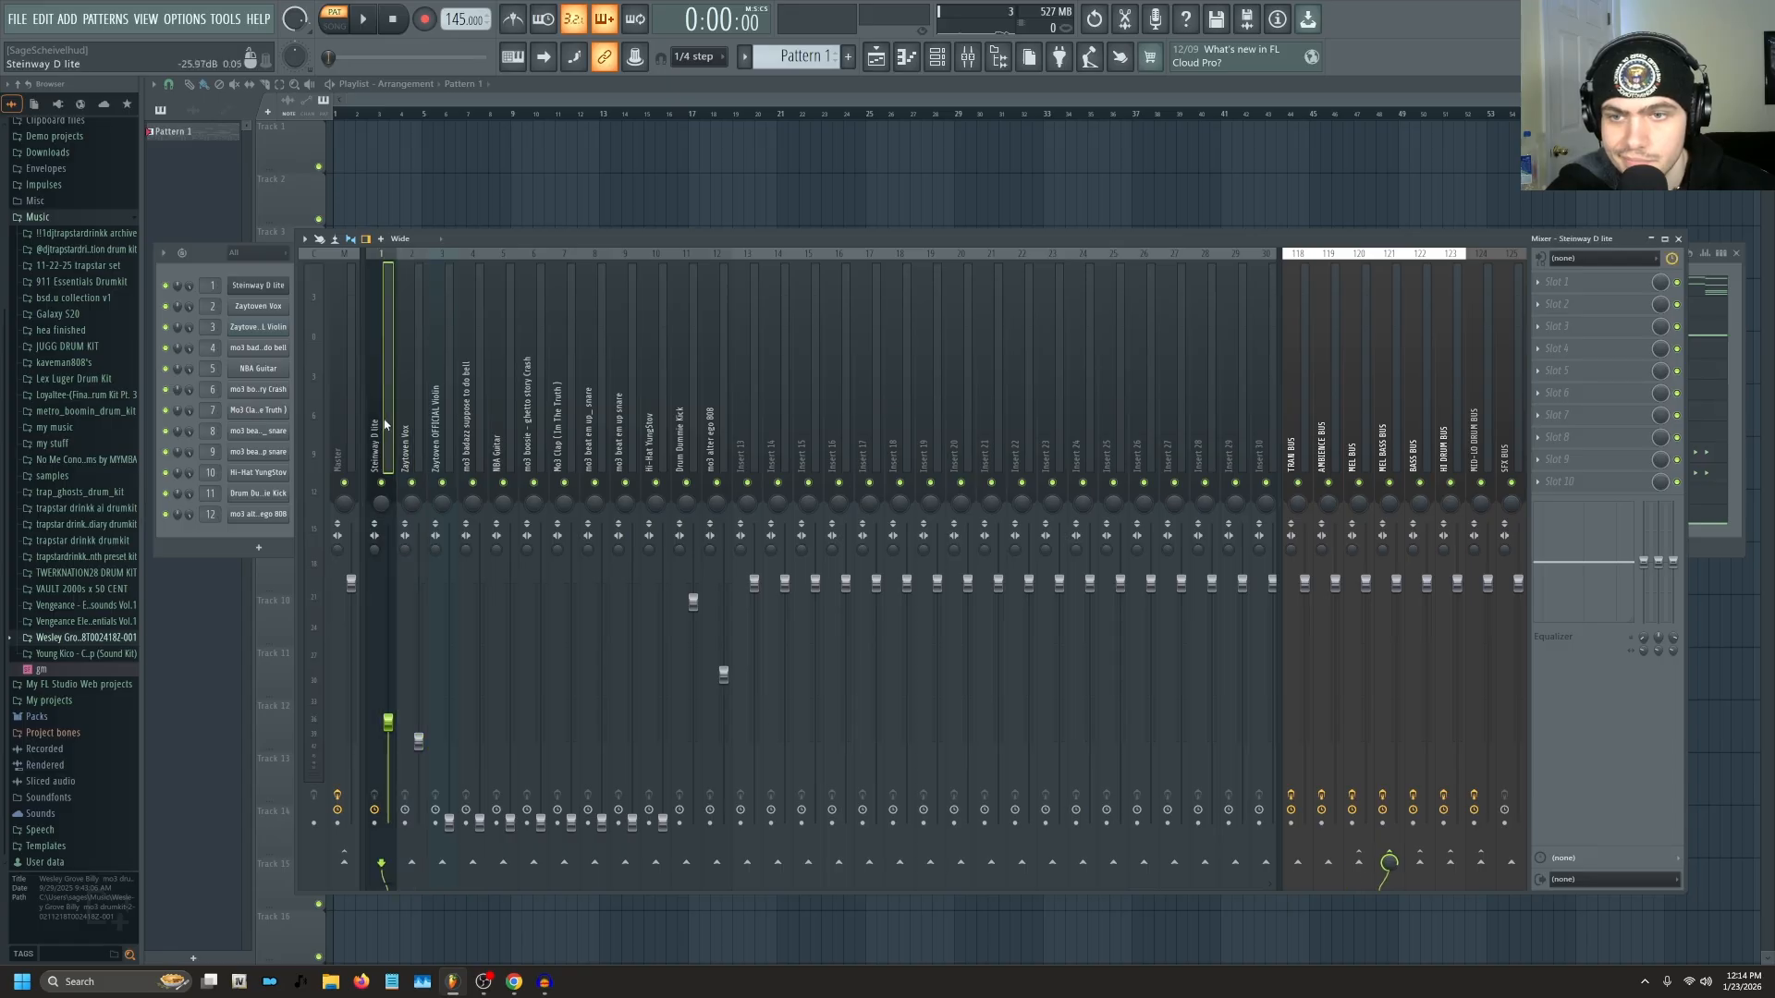
While playing the pattern, raise the Zaytoven Vox, Violin, bell and NBA Guitar faders, keeping the guitar highest and the violin lowest.
{"action": "left_click", "coordinate": [423, 768]}
{"action": "key", "text": "space"}
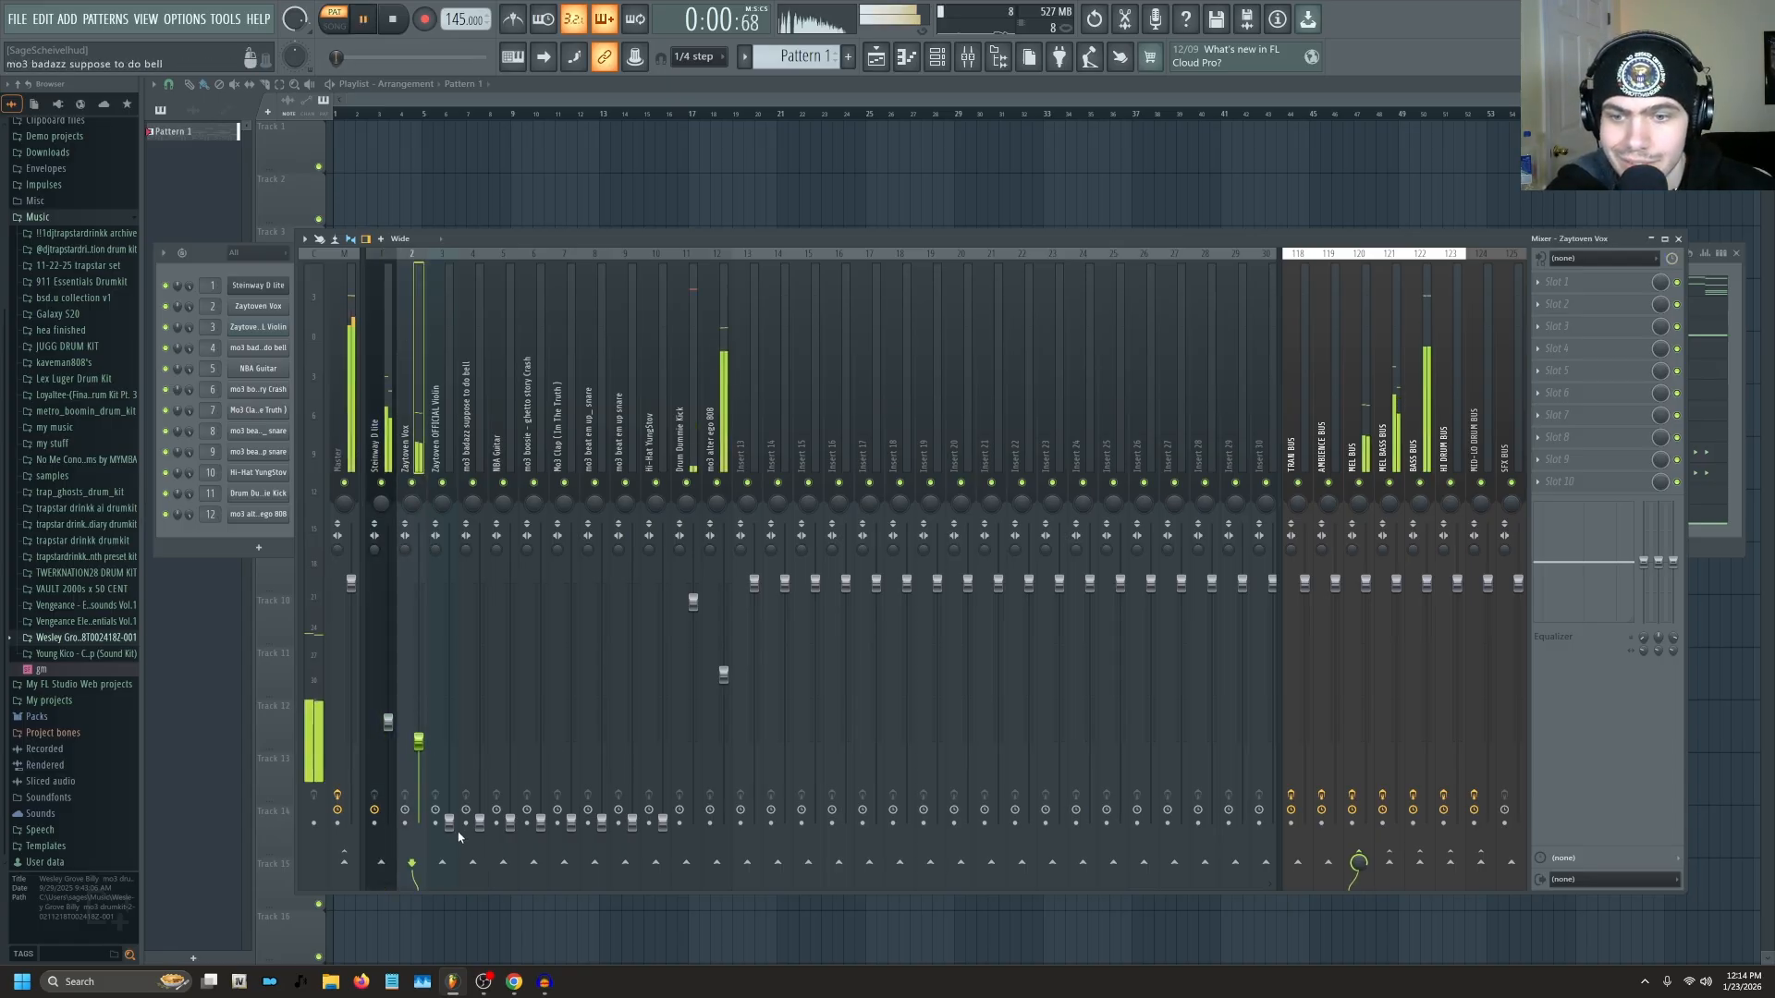
{"action": "left_click_drag", "start_coordinate": [450, 823], "coordinate": [419, 692]}
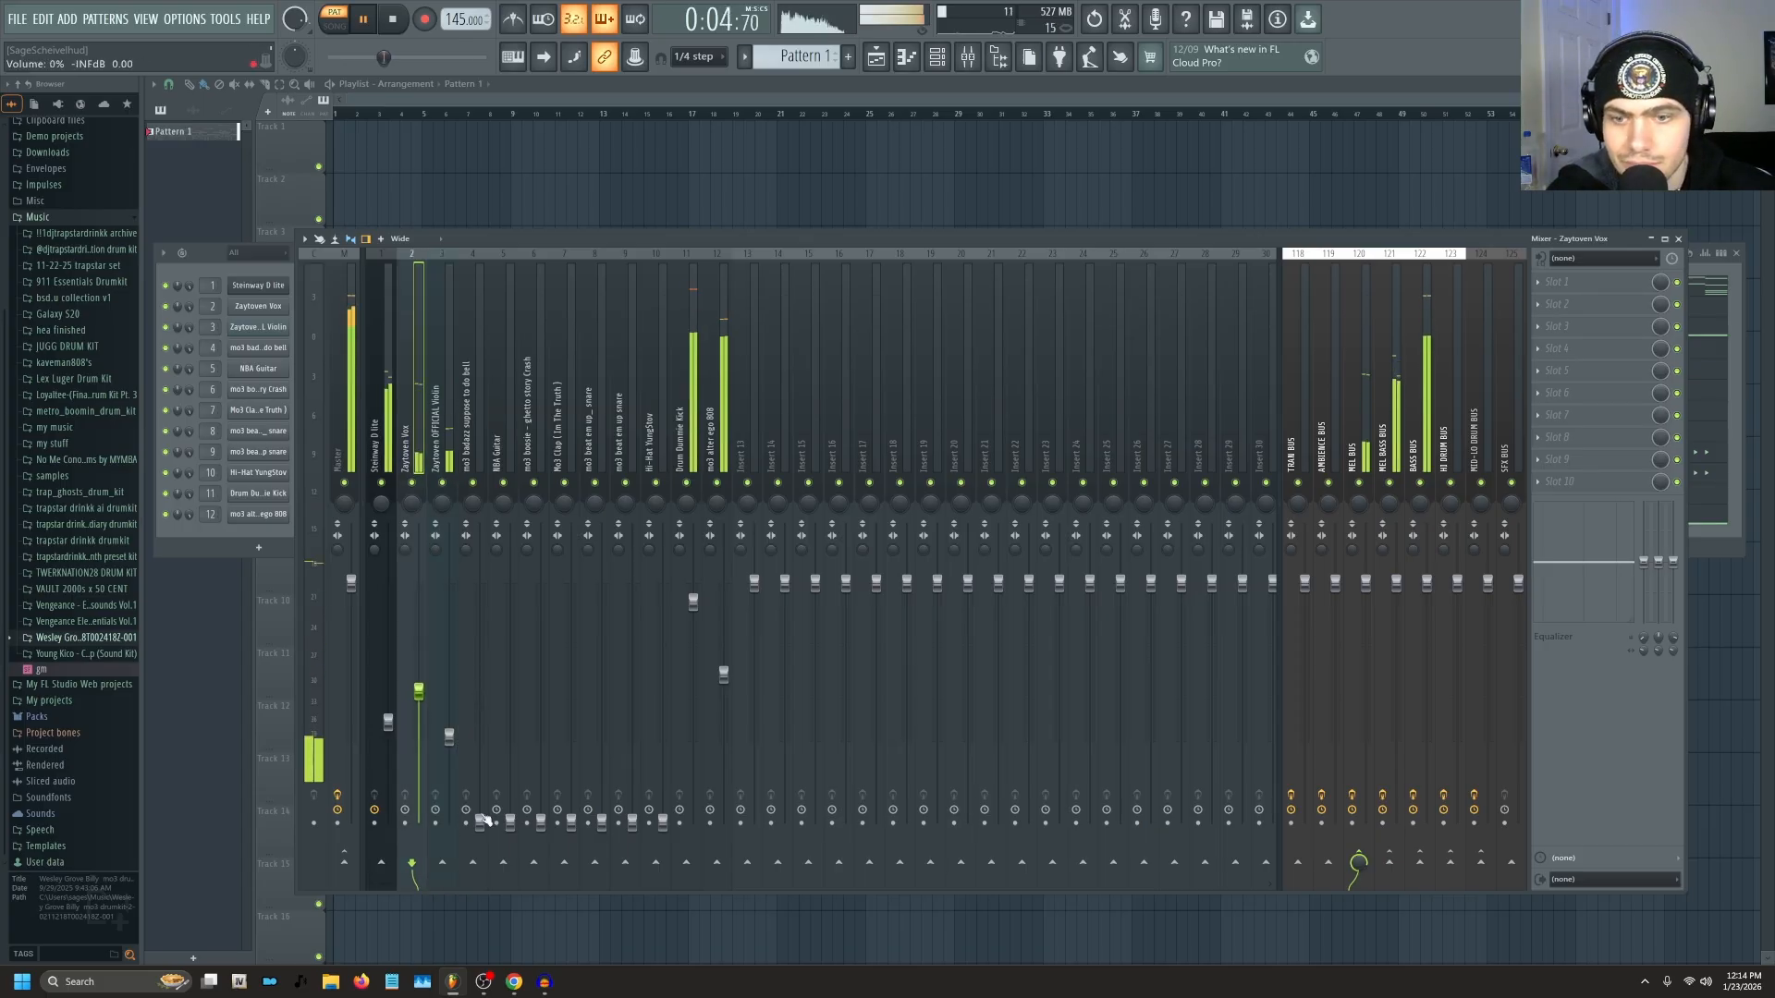
{"action": "left_click_drag", "start_coordinate": [480, 820], "coordinate": [480, 695]}
{"action": "left_click_drag", "start_coordinate": [510, 820], "coordinate": [510, 647]}
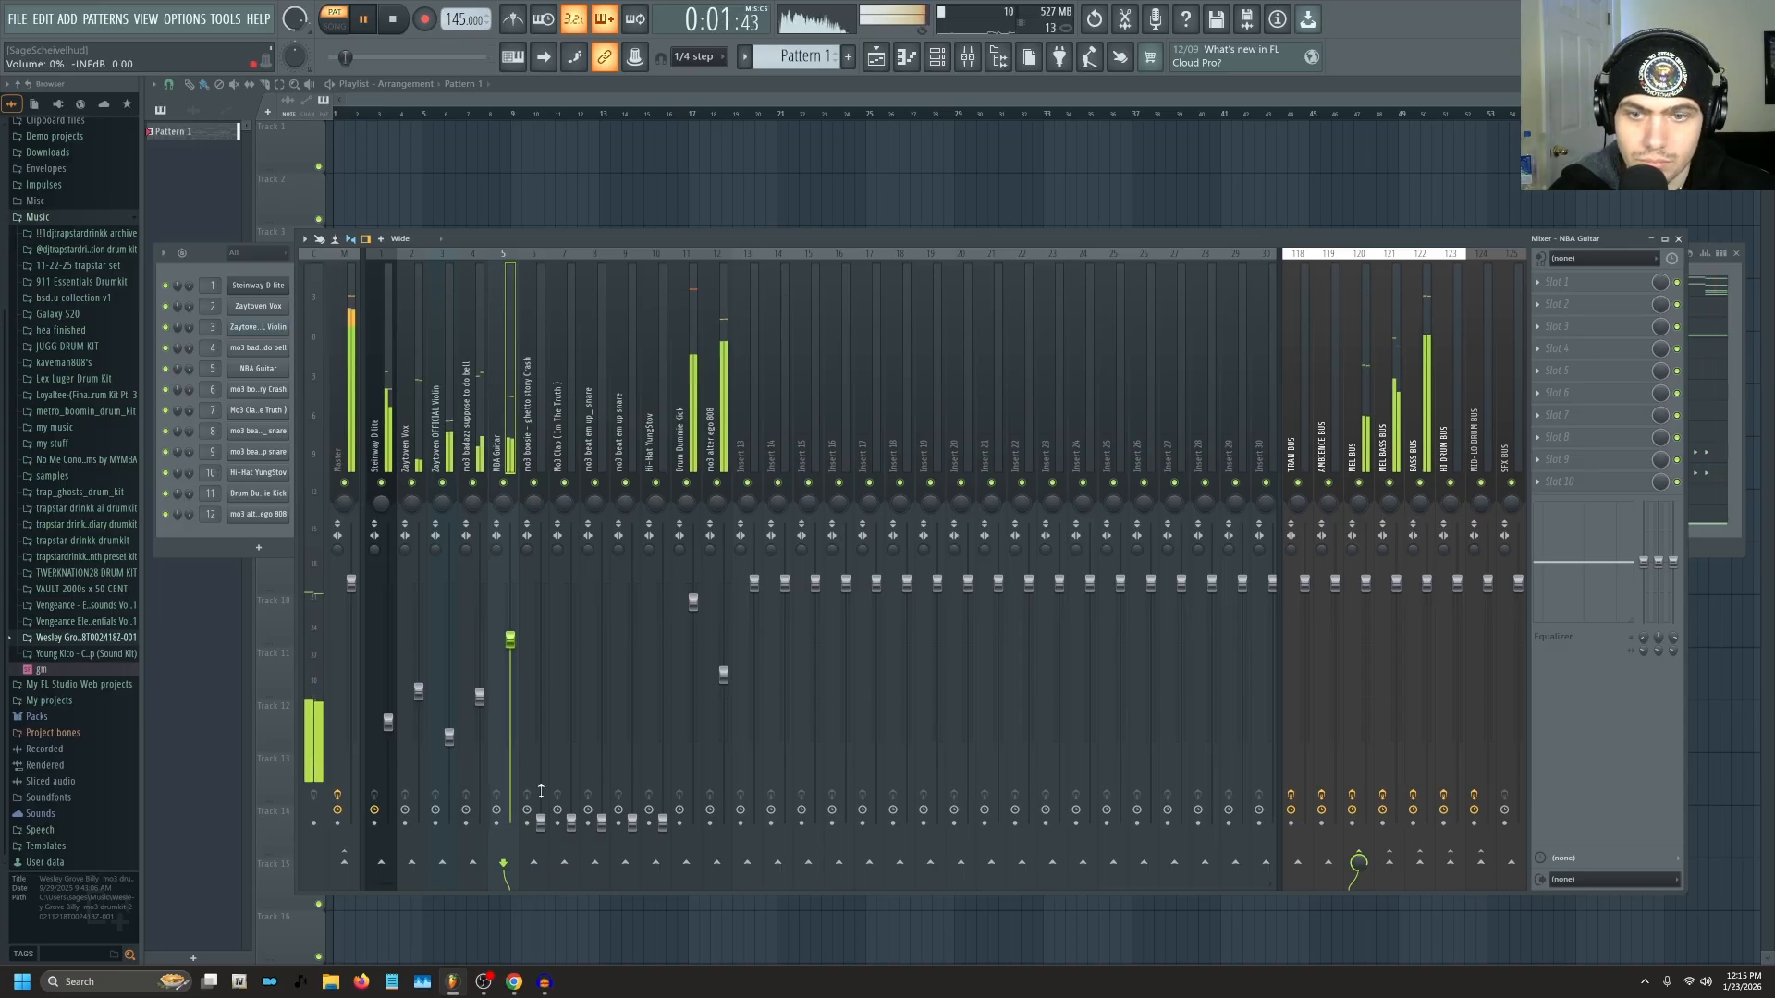
Raise the ghetto story Crash fader to about the NBA Guitar's level and the Mo3 Clap fader to about 91%.
{"action": "left_click_drag", "start_coordinate": [540, 792], "coordinate": [541, 788]}
{"action": "left_click_drag", "start_coordinate": [541, 639], "coordinate": [541, 645]}
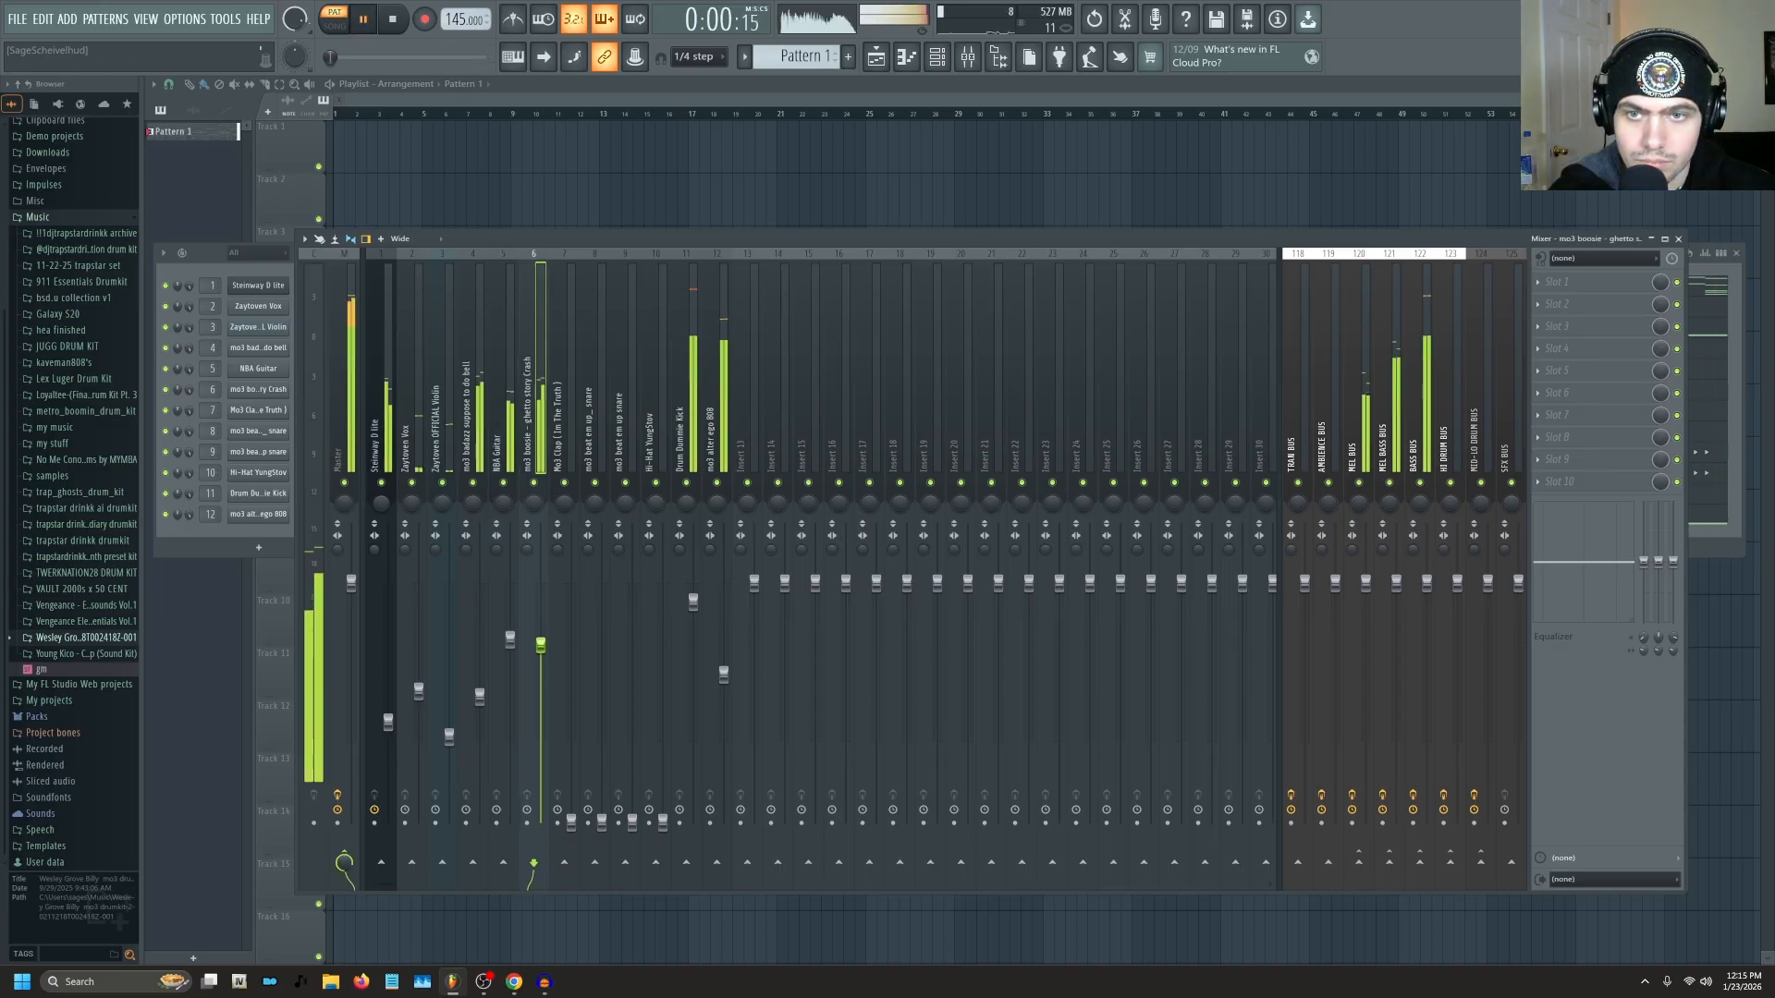
{"action": "left_click_drag", "start_coordinate": [572, 821], "coordinate": [572, 685]}
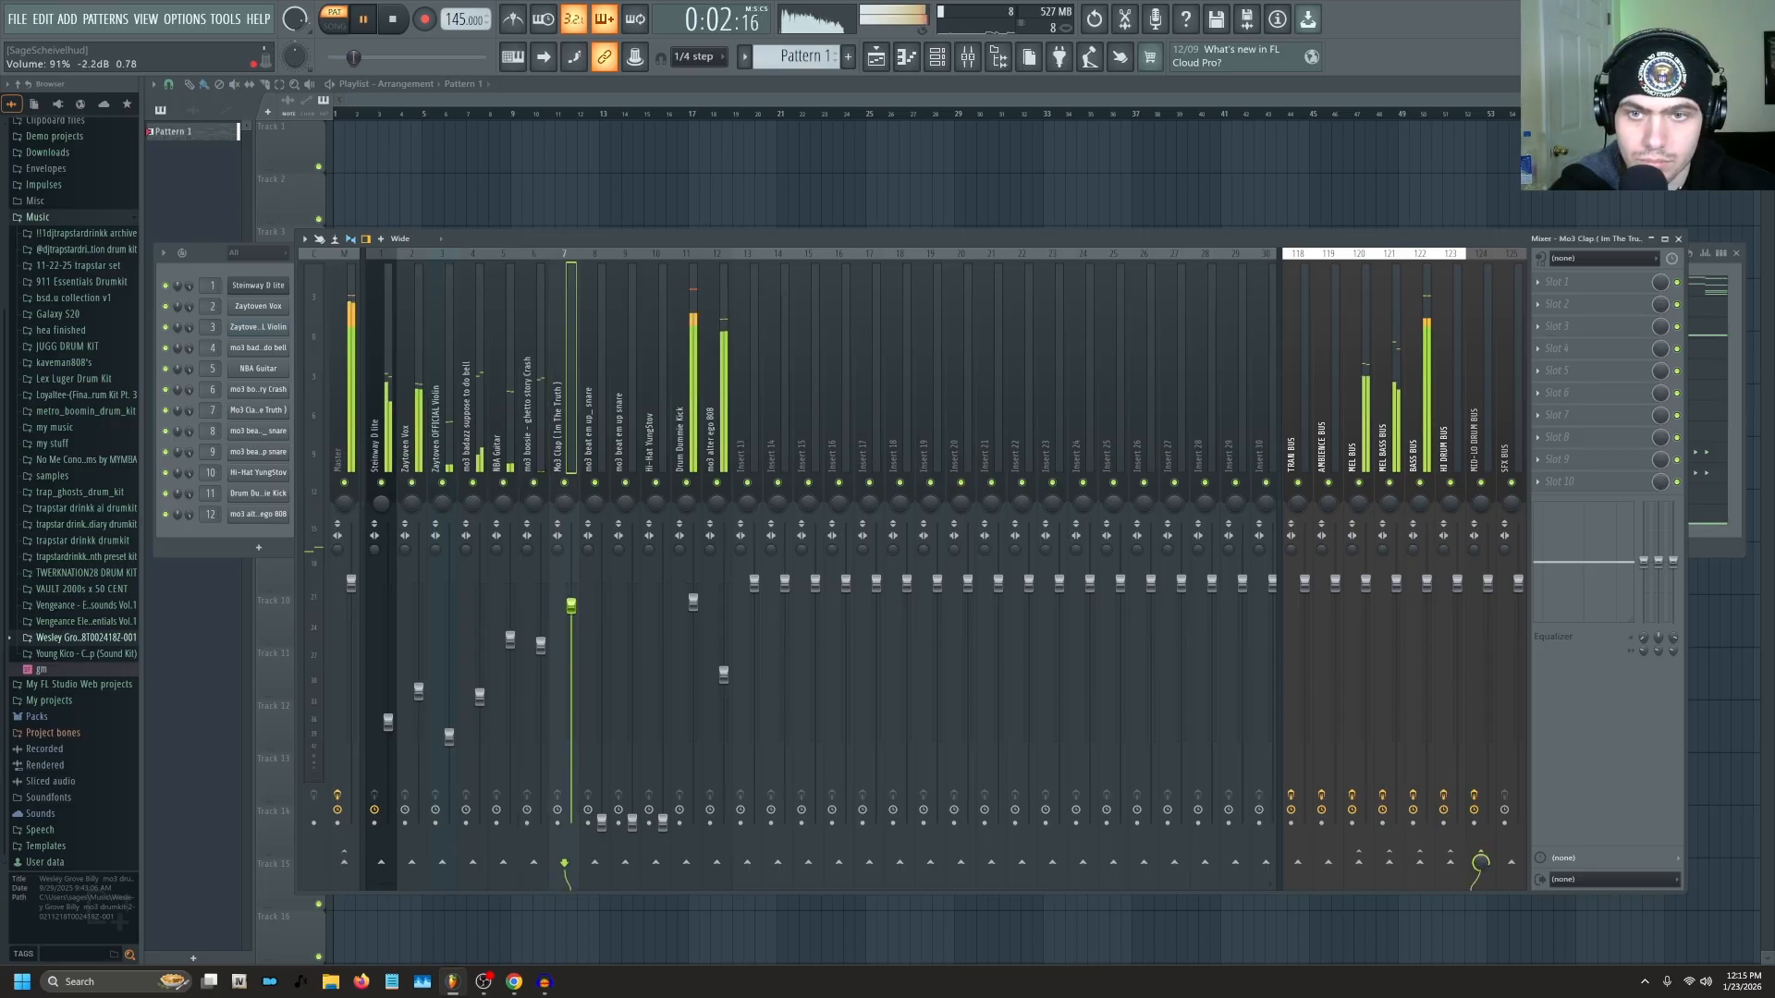
{"action": "left_click_drag", "start_coordinate": [571, 607], "coordinate": [572, 597]}
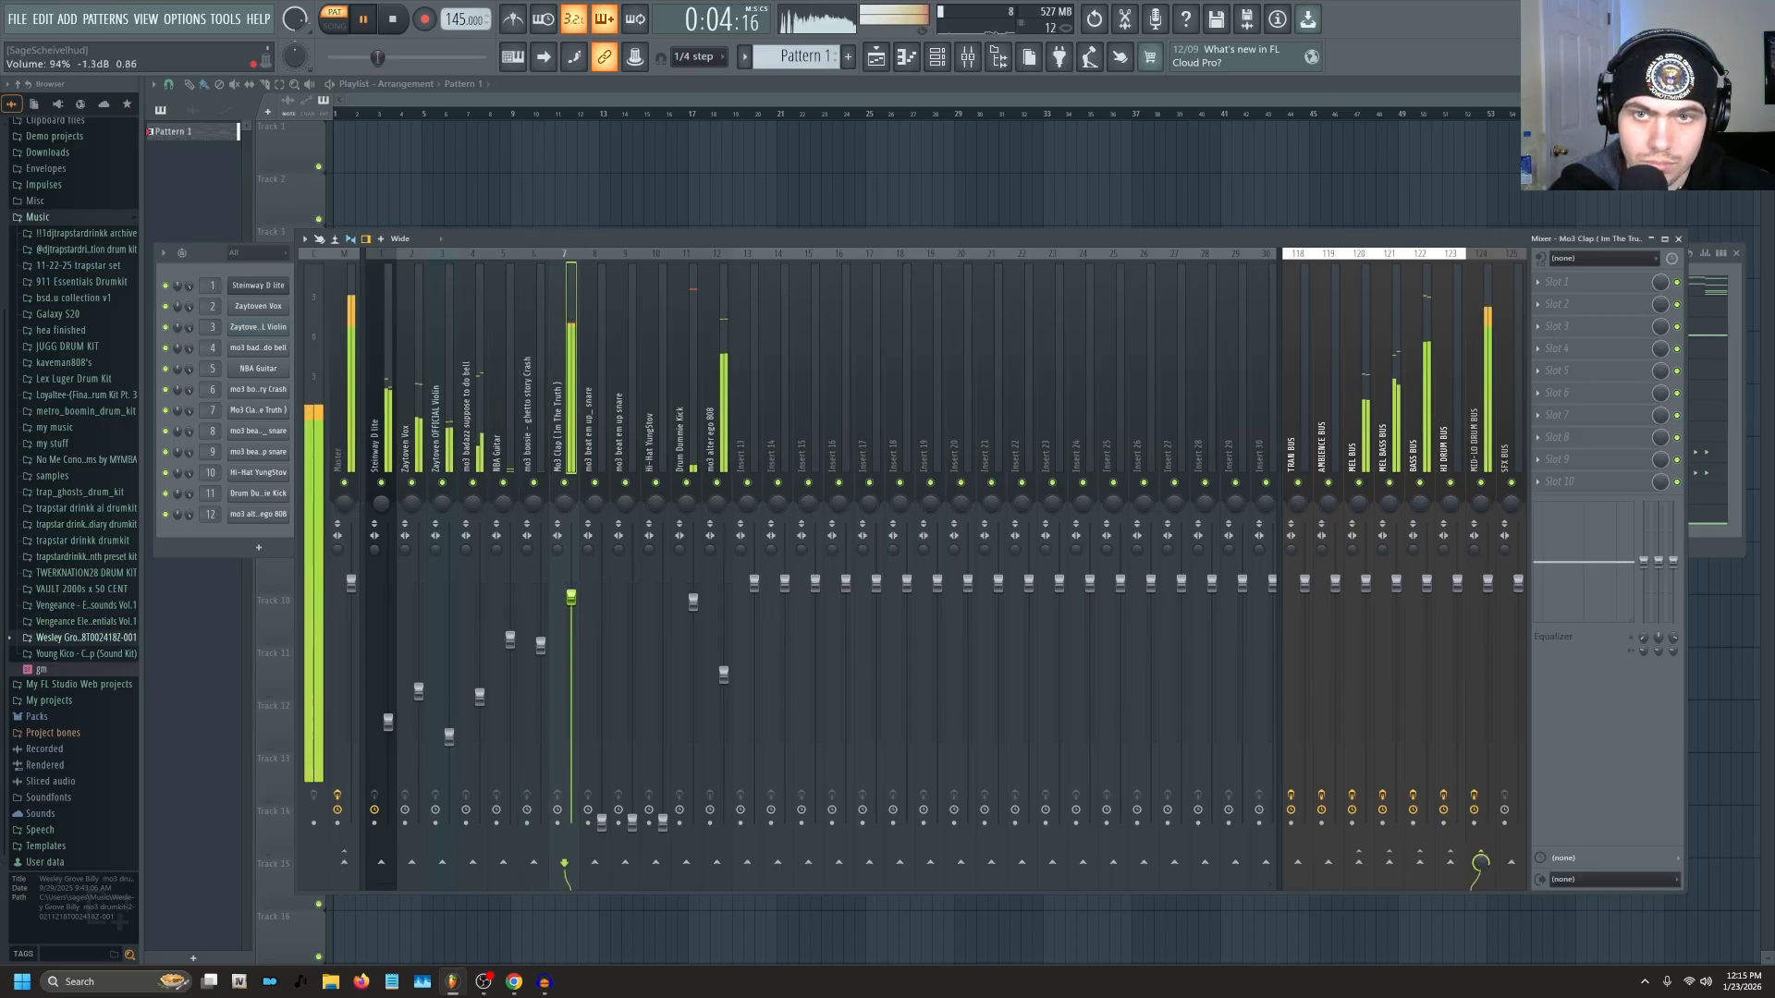
Raise the first beat em up snare to about 98%, the second to the 808's fader level, and the hi-hat between them.
{"action": "left_click_drag", "start_coordinate": [601, 821], "coordinate": [602, 586]}
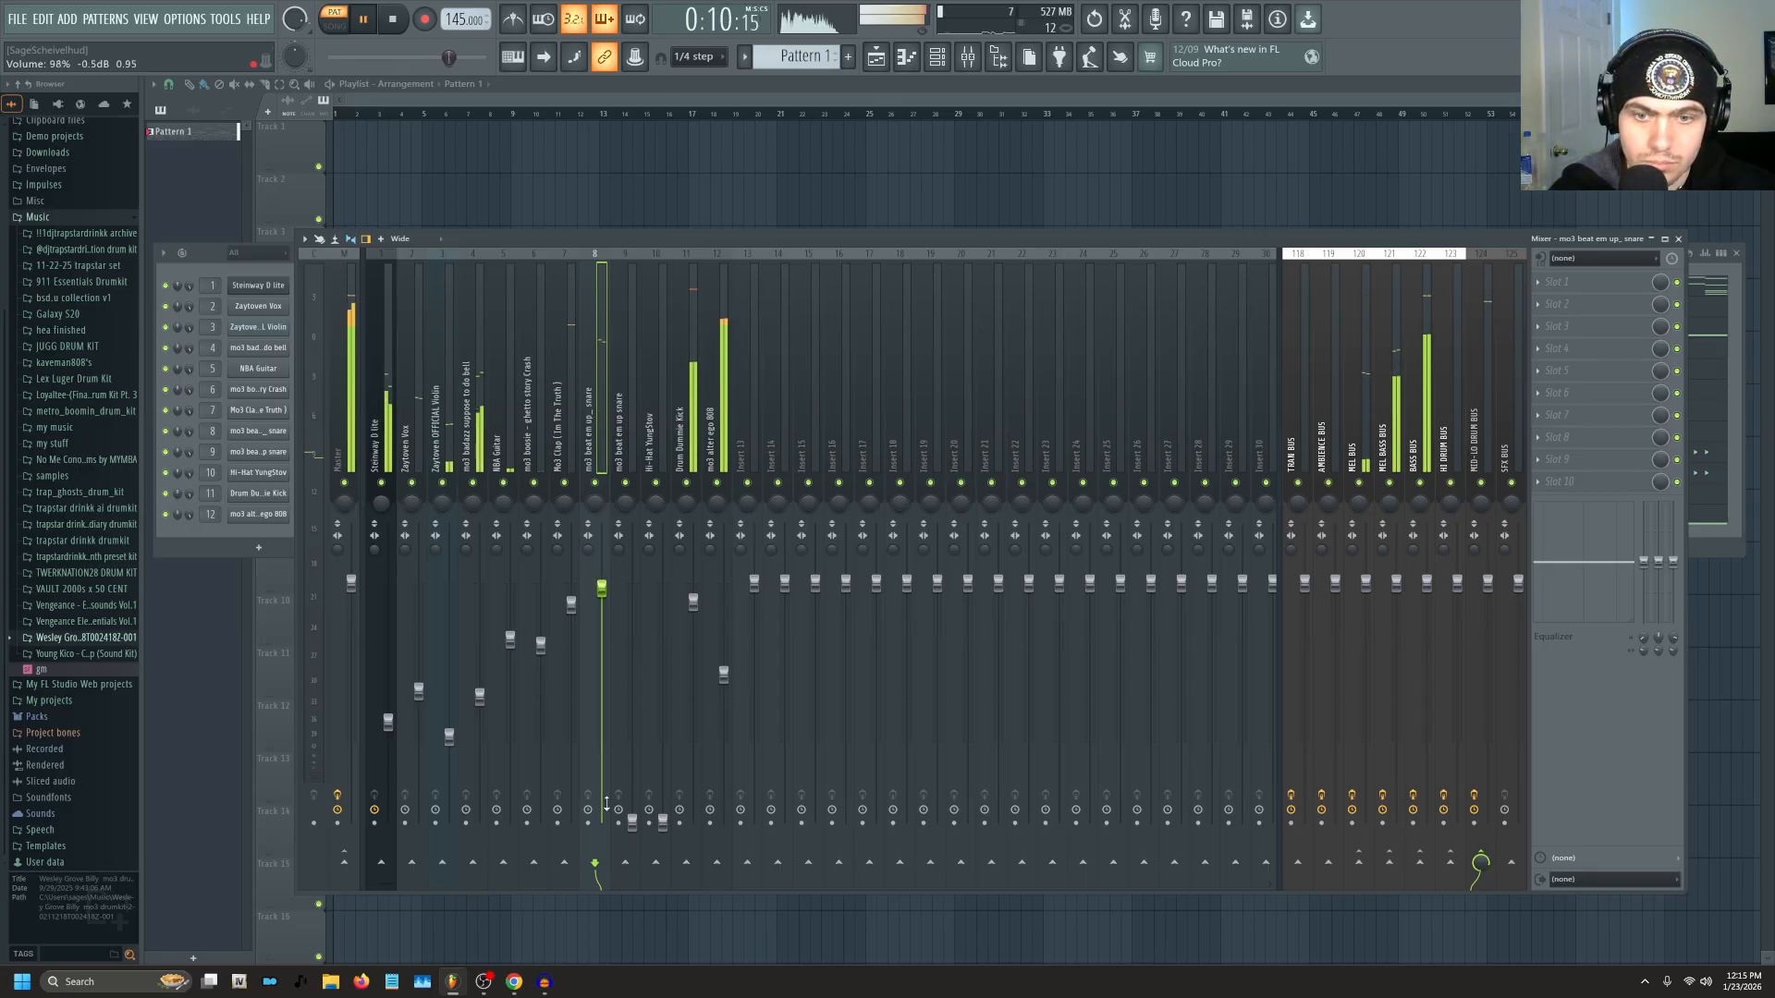
{"action": "left_click_drag", "start_coordinate": [632, 821], "coordinate": [632, 675]}
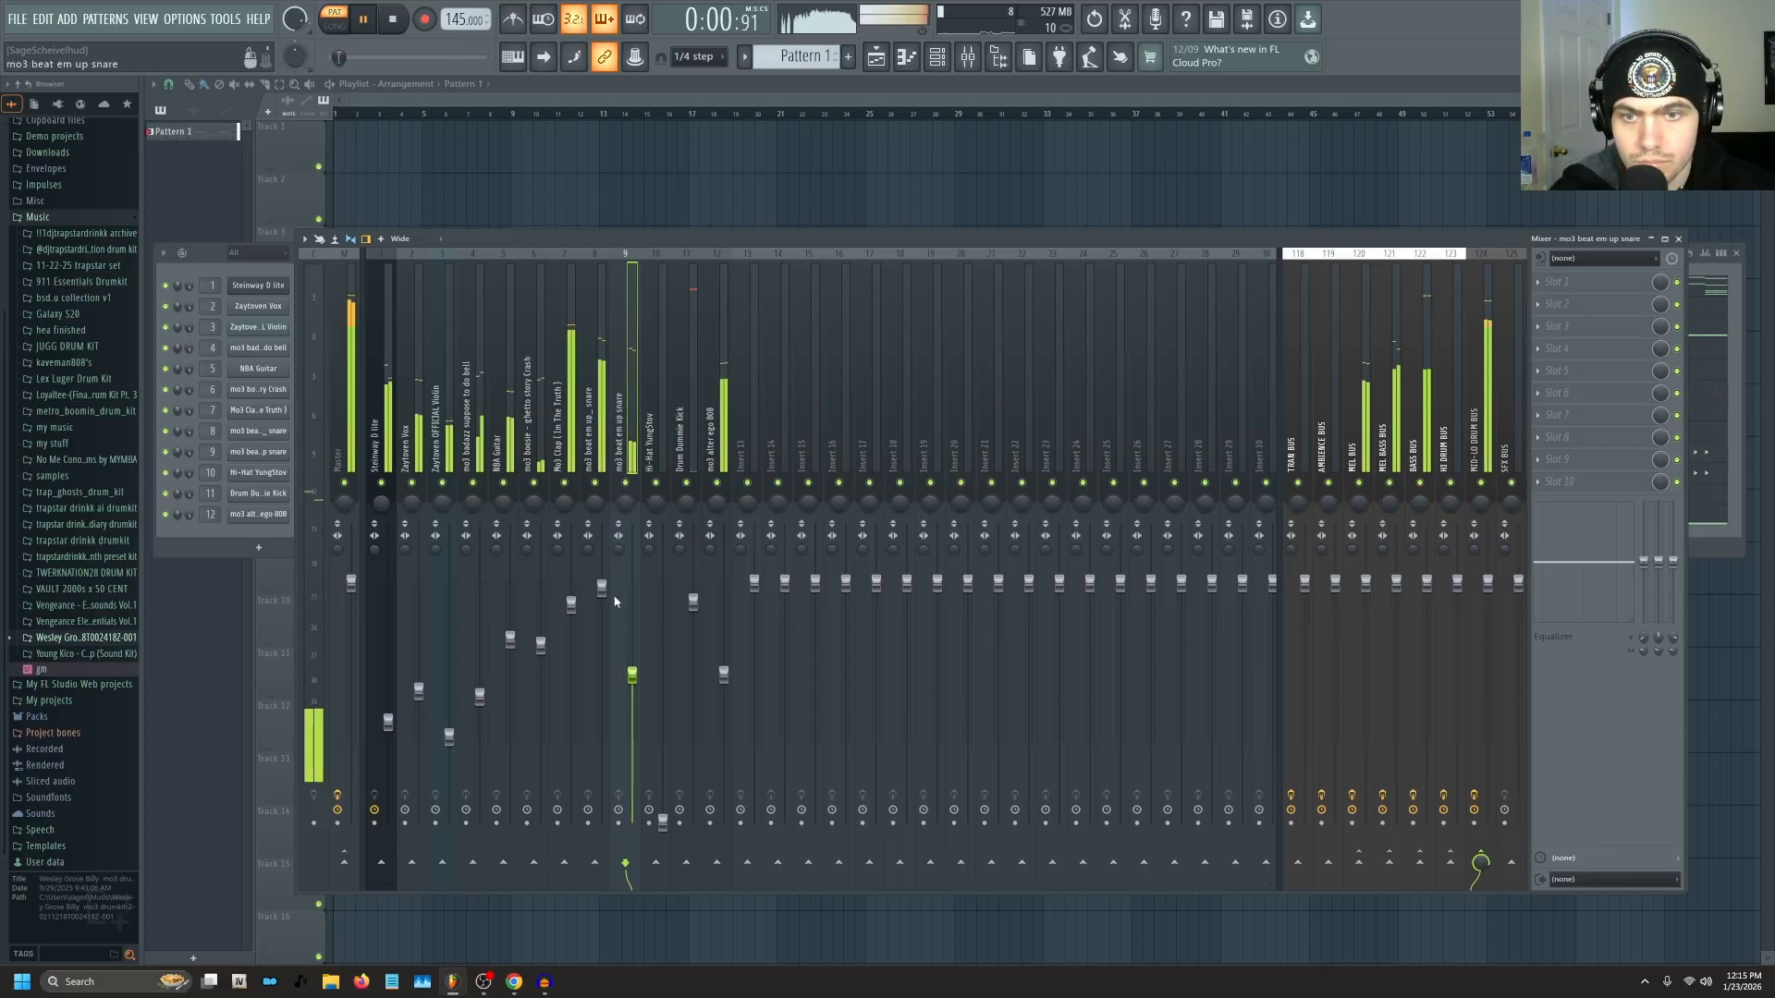
{"action": "left_click_drag", "start_coordinate": [671, 819], "coordinate": [671, 633]}
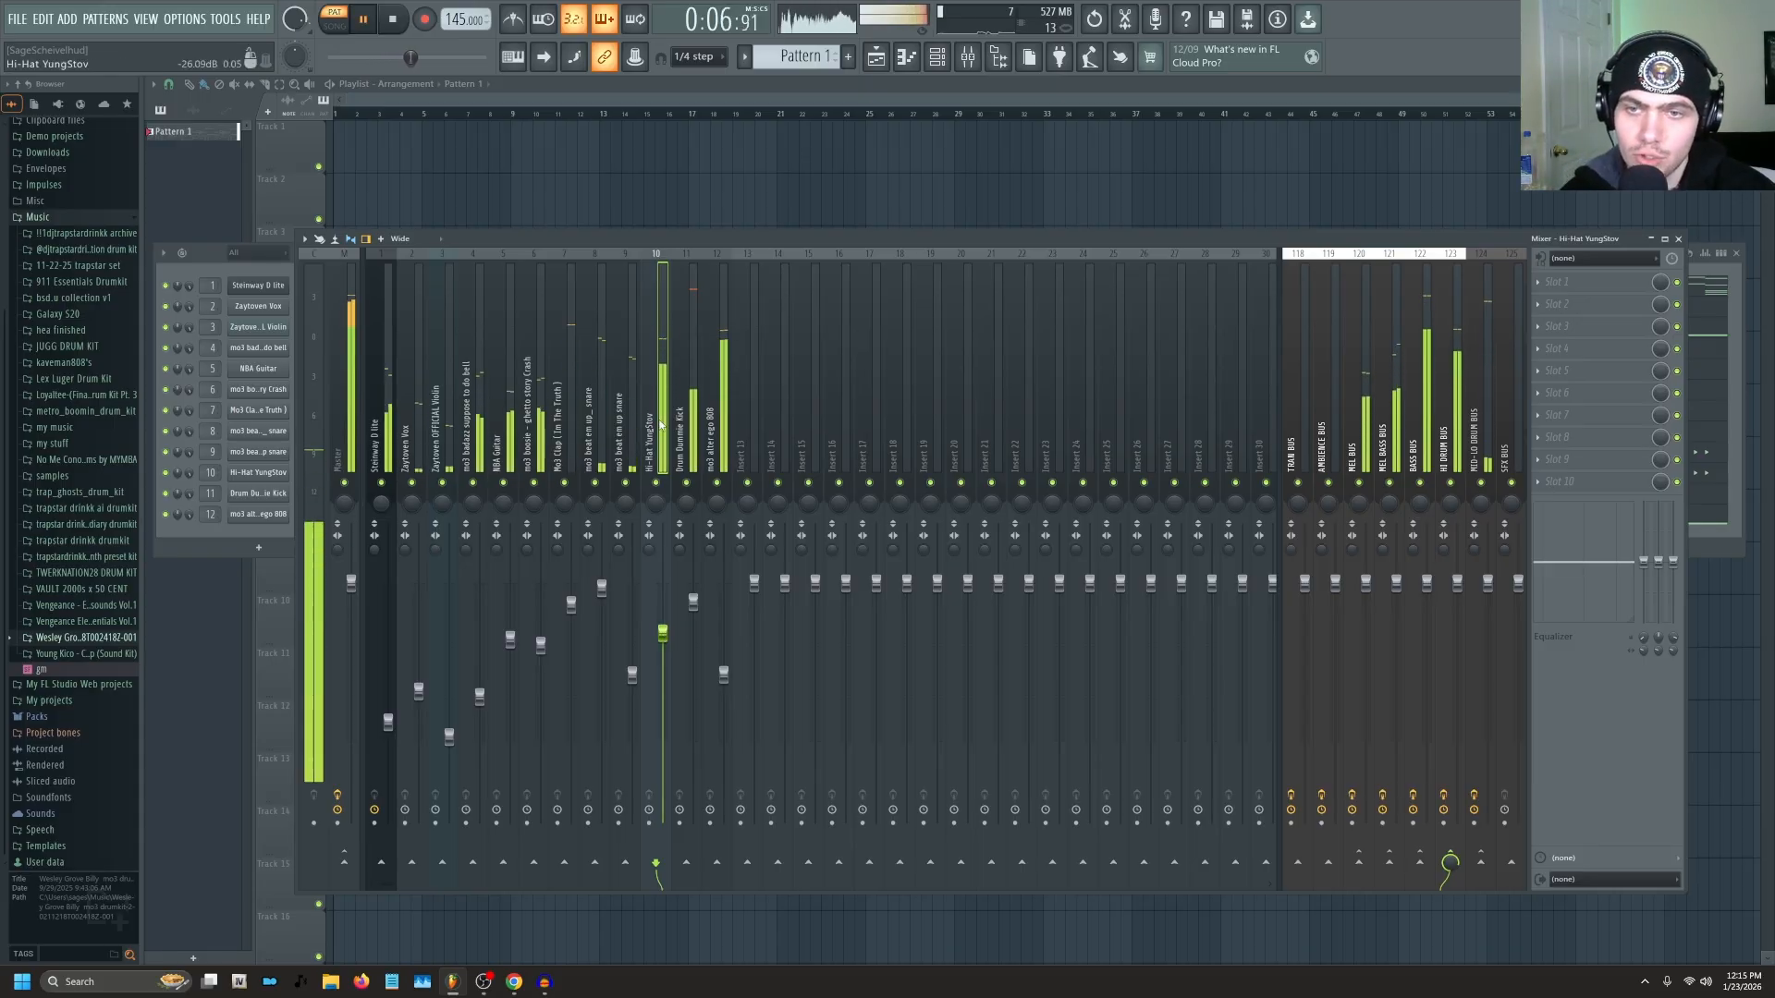
Listen to the playing pattern and compare the levels of the melody, clap, snare, hi-hat and 808 mixer tracks.
{"action": "left_click", "coordinate": [601, 425]}
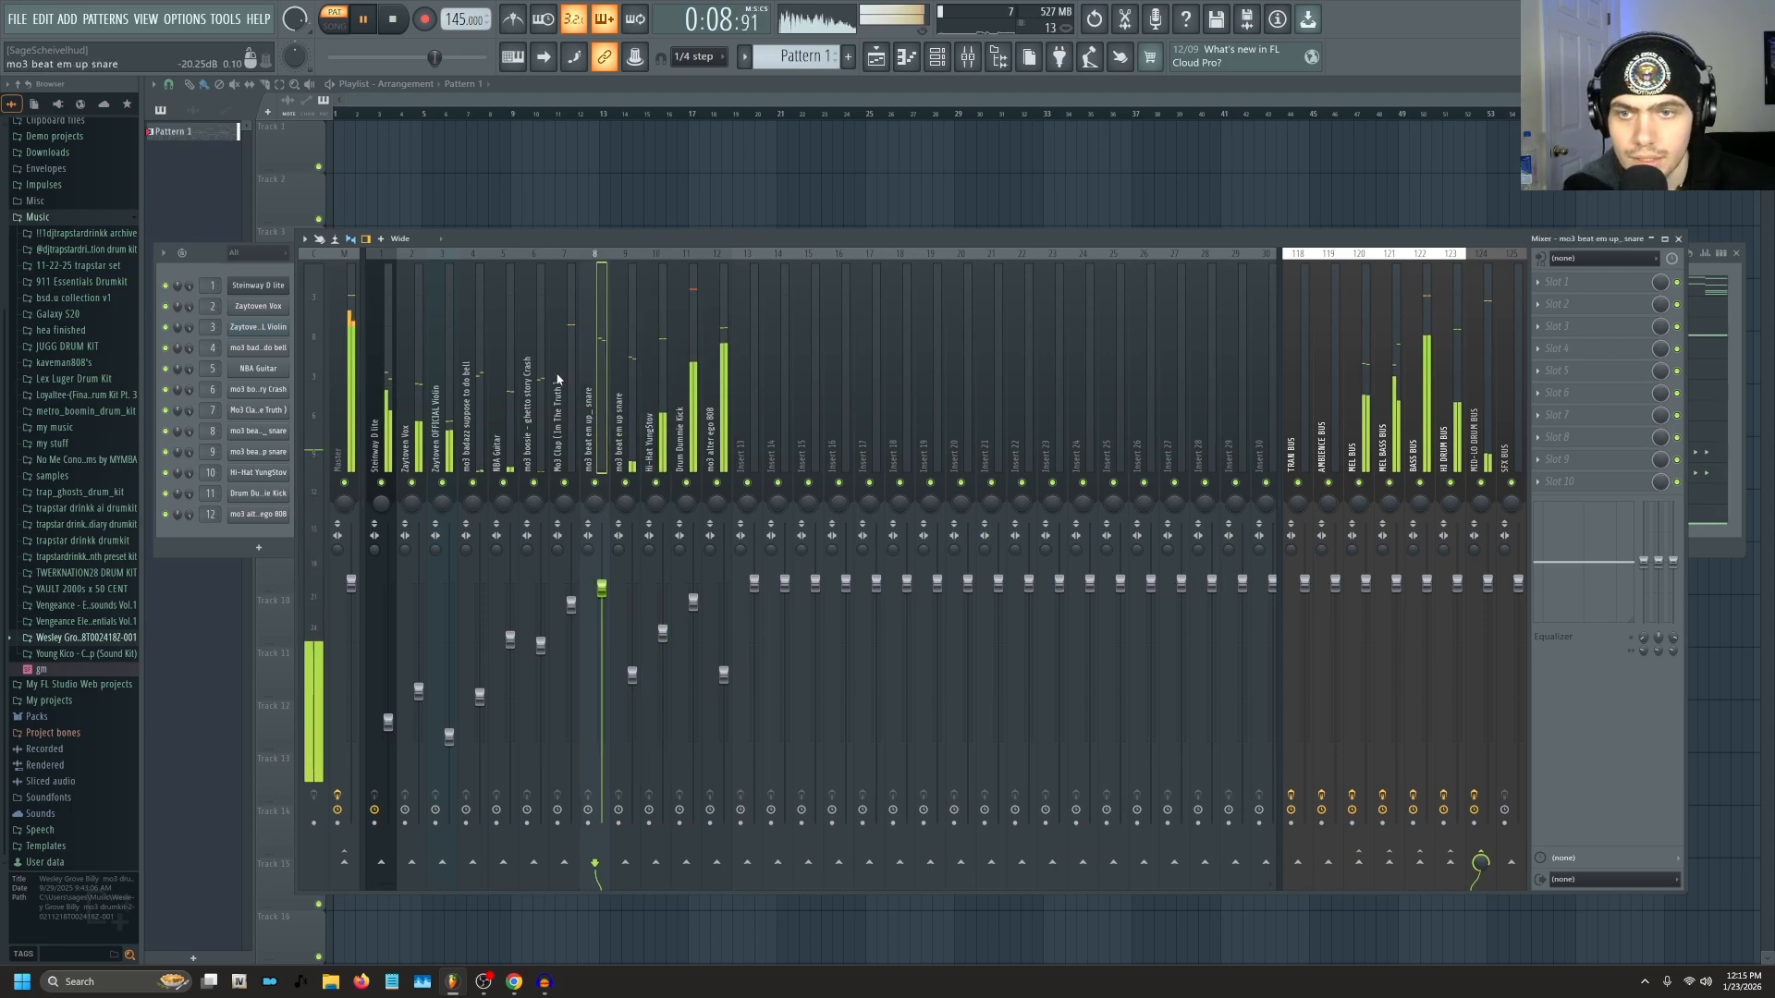
{"action": "left_click", "coordinate": [390, 400]}
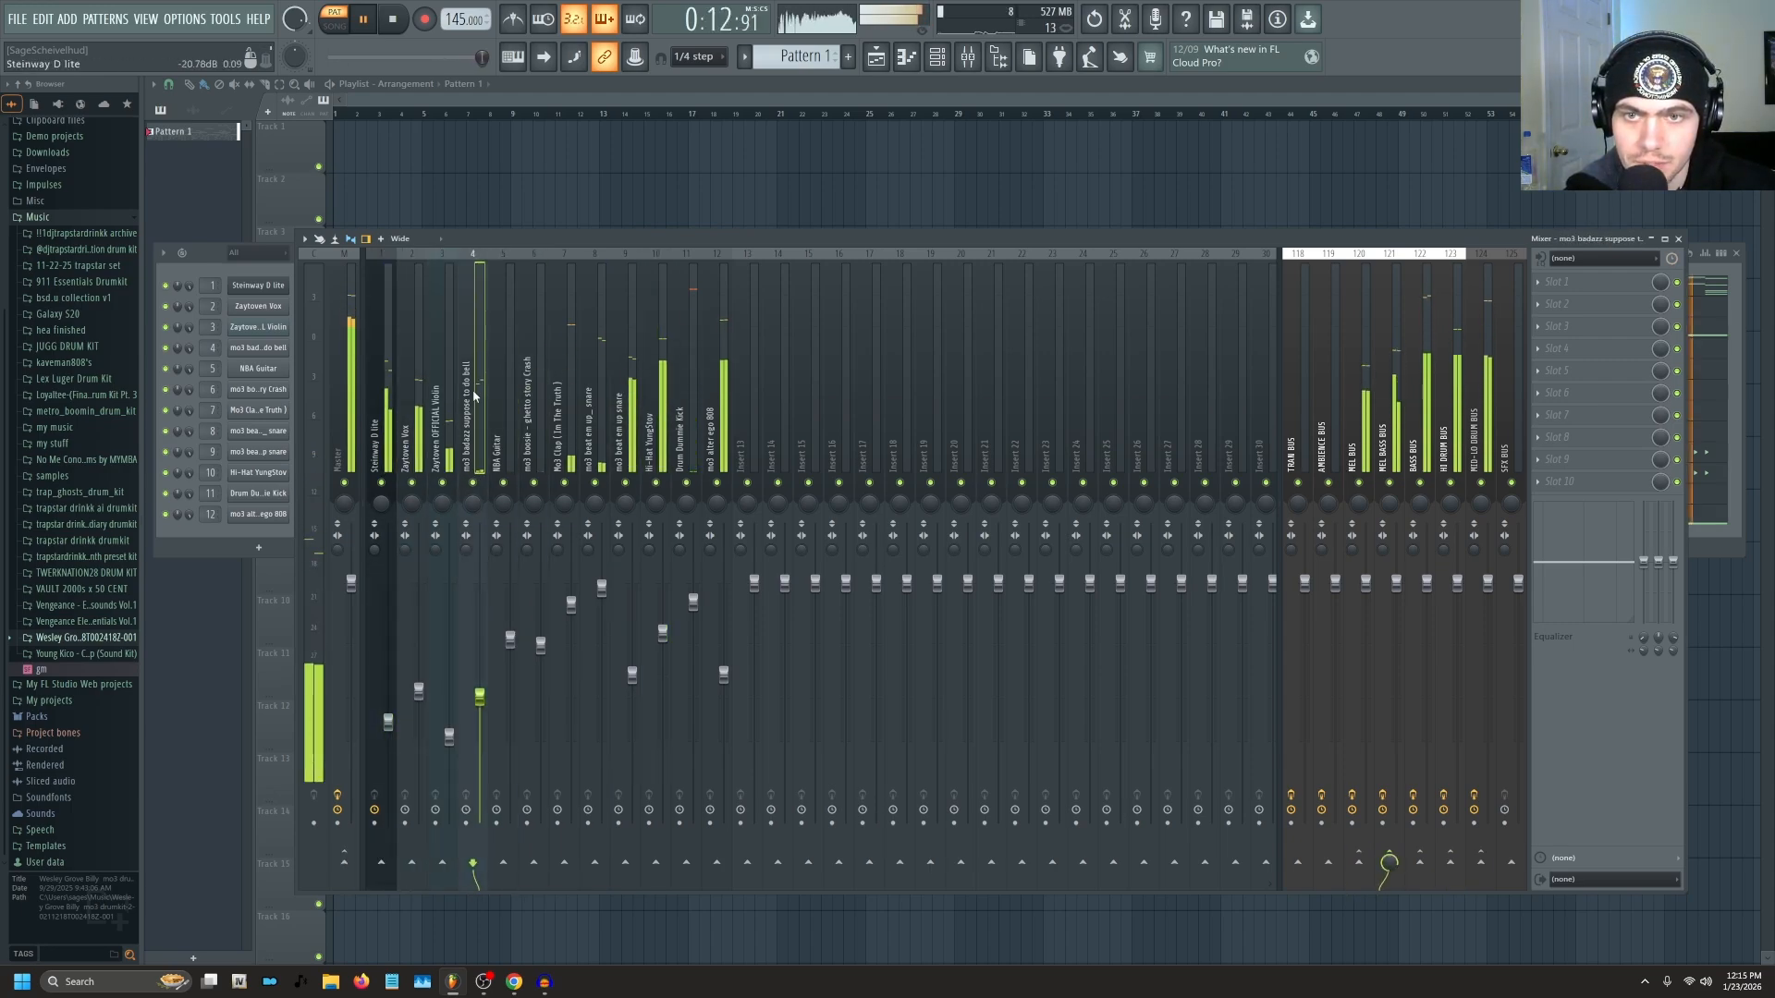
{"action": "left_click", "coordinate": [549, 390]}
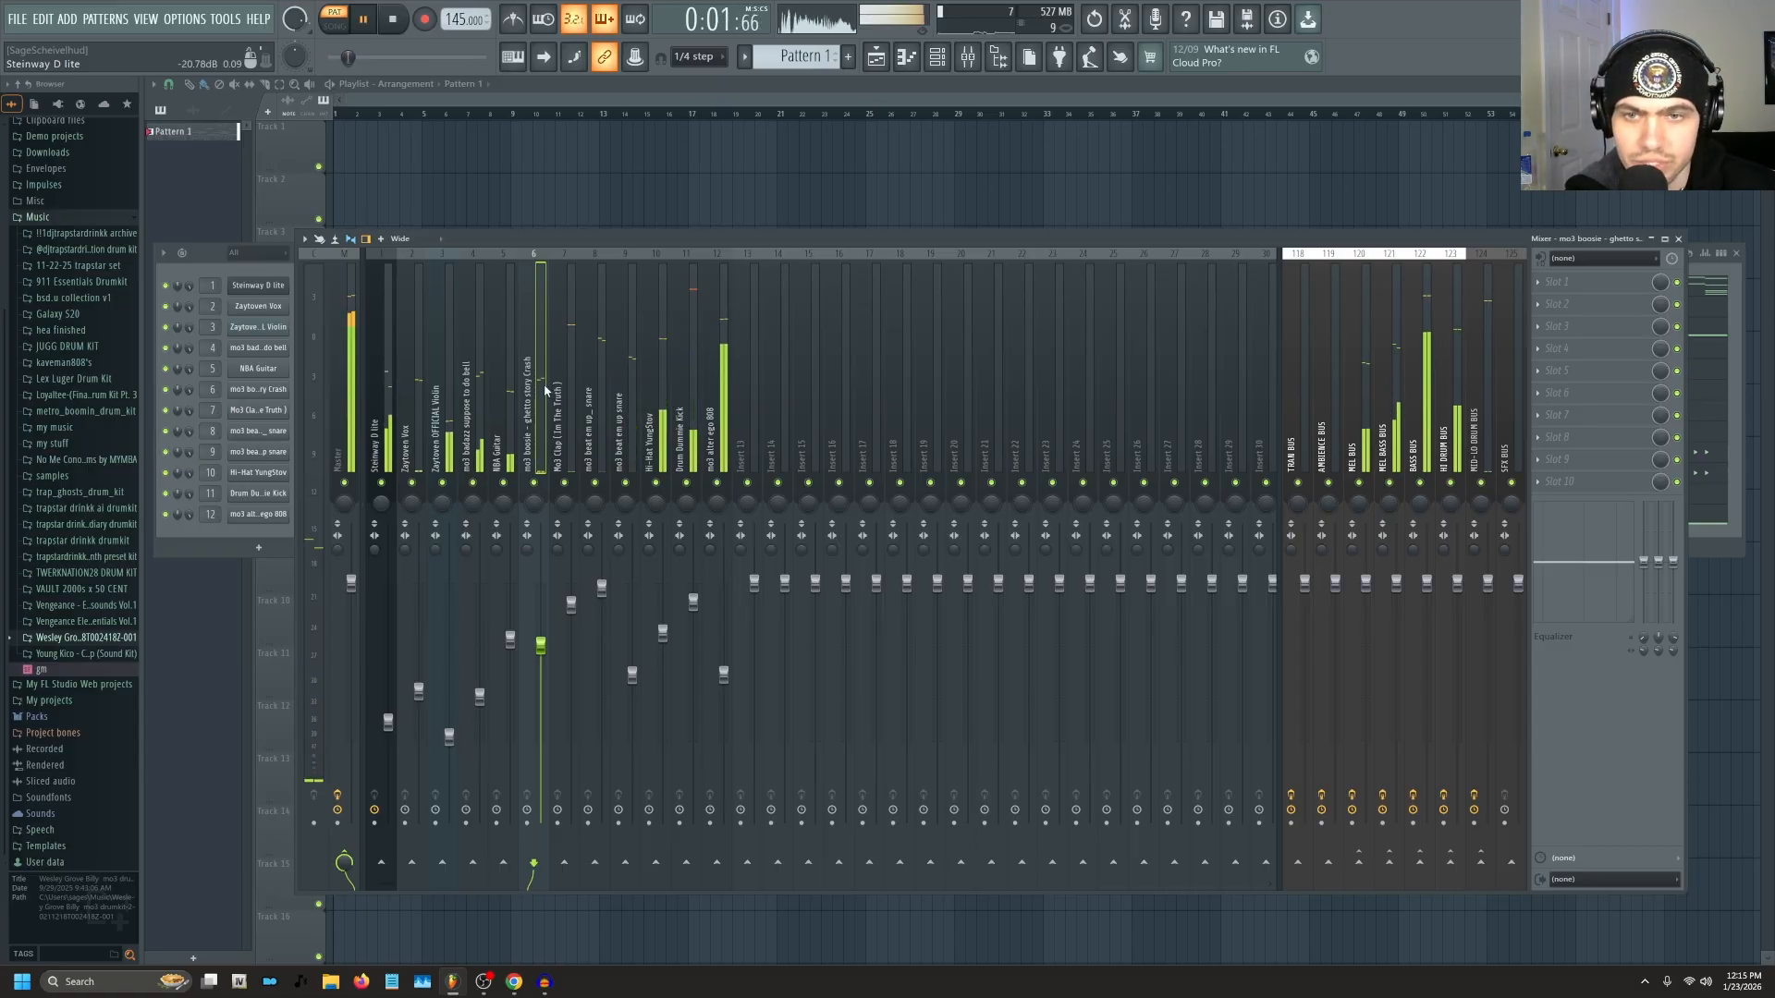
{"action": "left_click", "coordinate": [396, 399]}
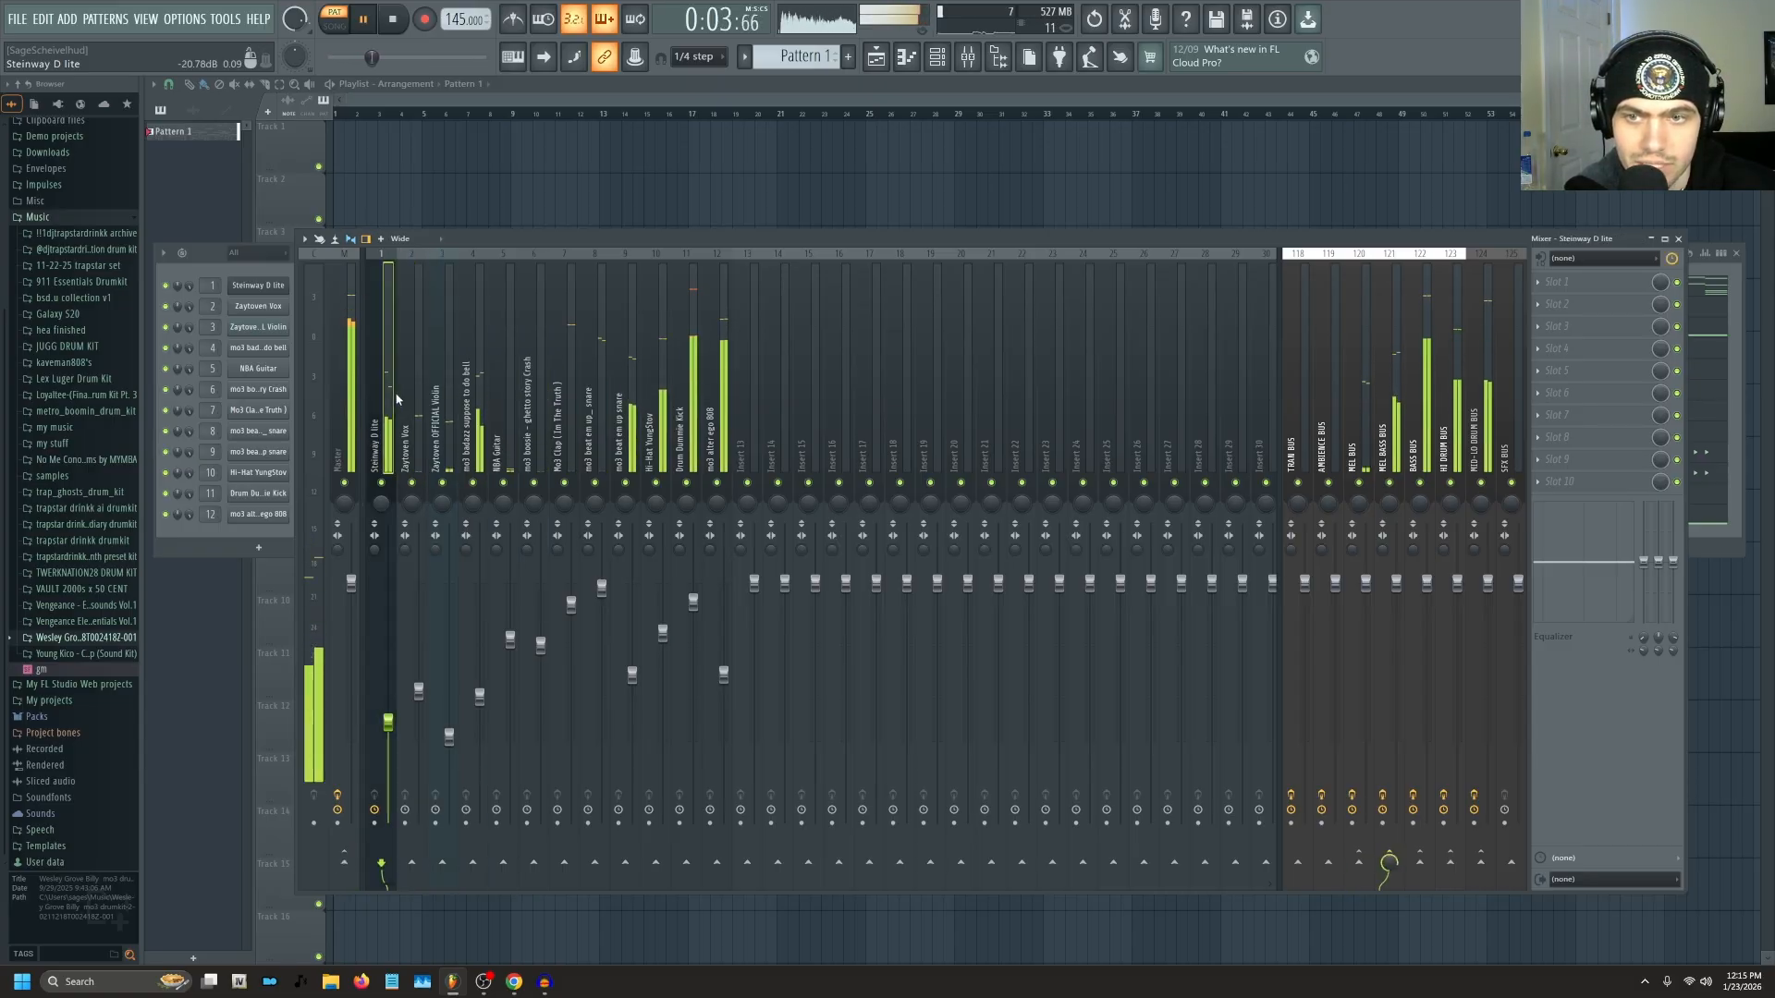
{"action": "left_click", "coordinate": [521, 413]}
{"action": "left_click", "coordinate": [384, 410]}
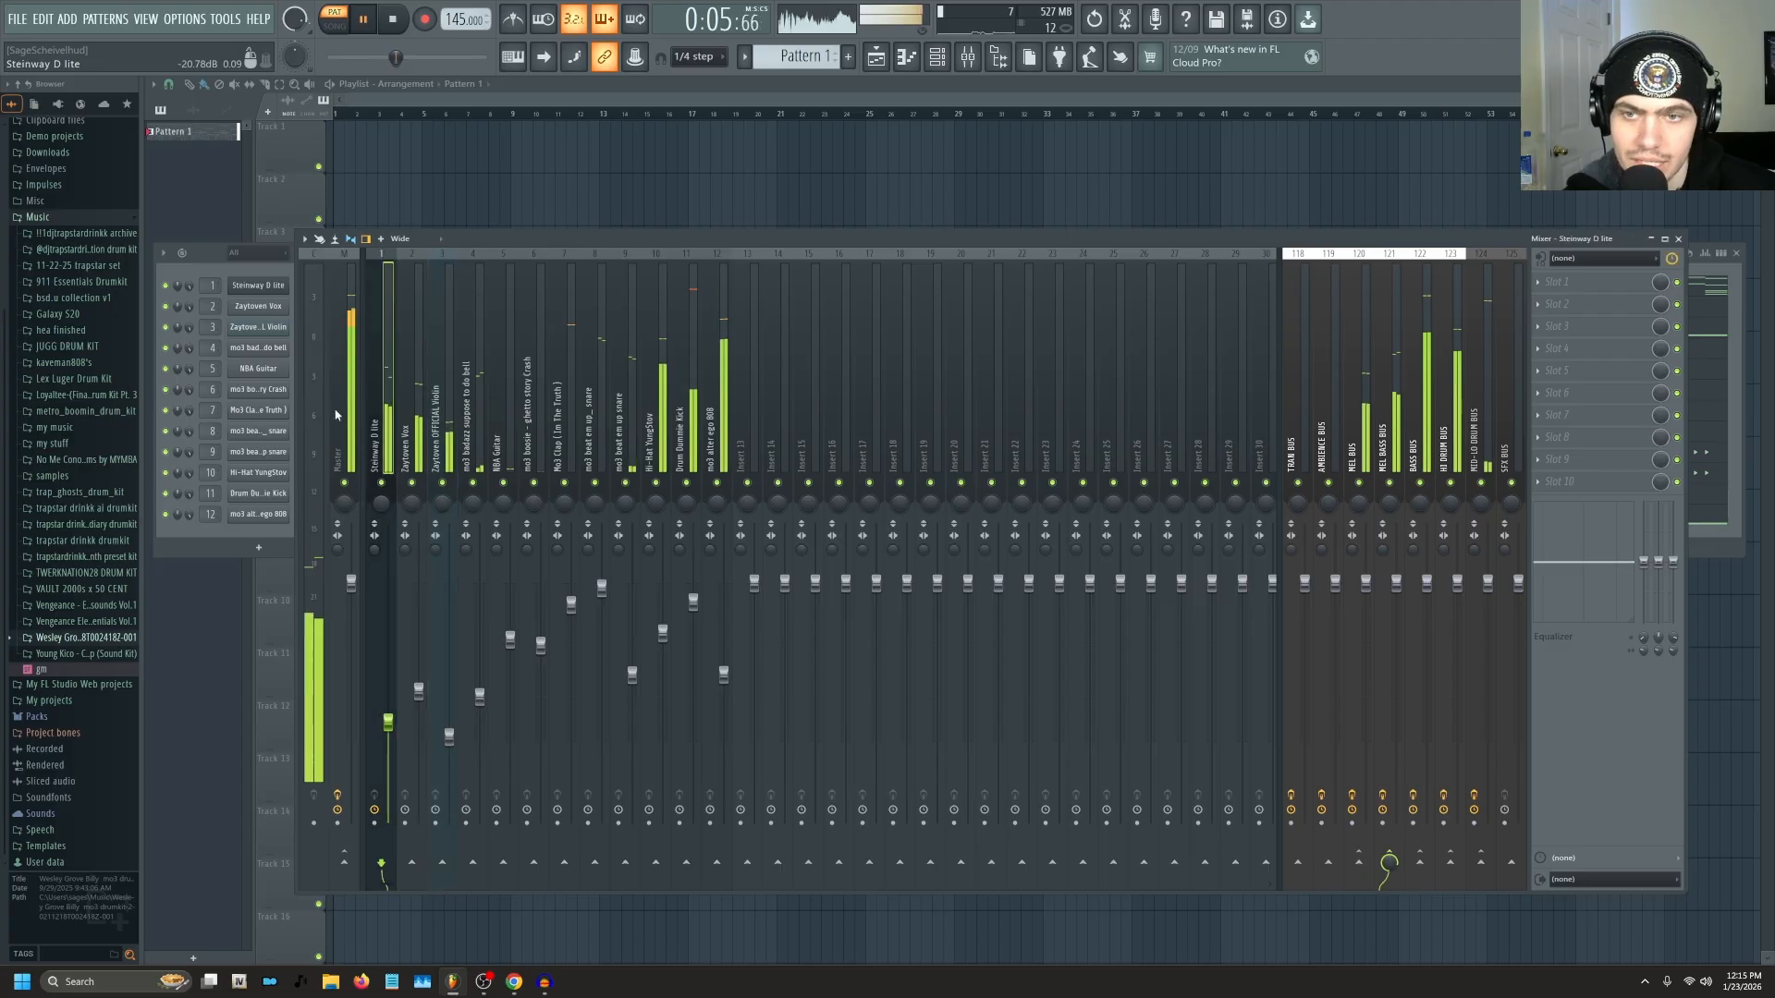
{"action": "left_click", "coordinate": [577, 426]}
{"action": "left_click", "coordinate": [617, 406]}
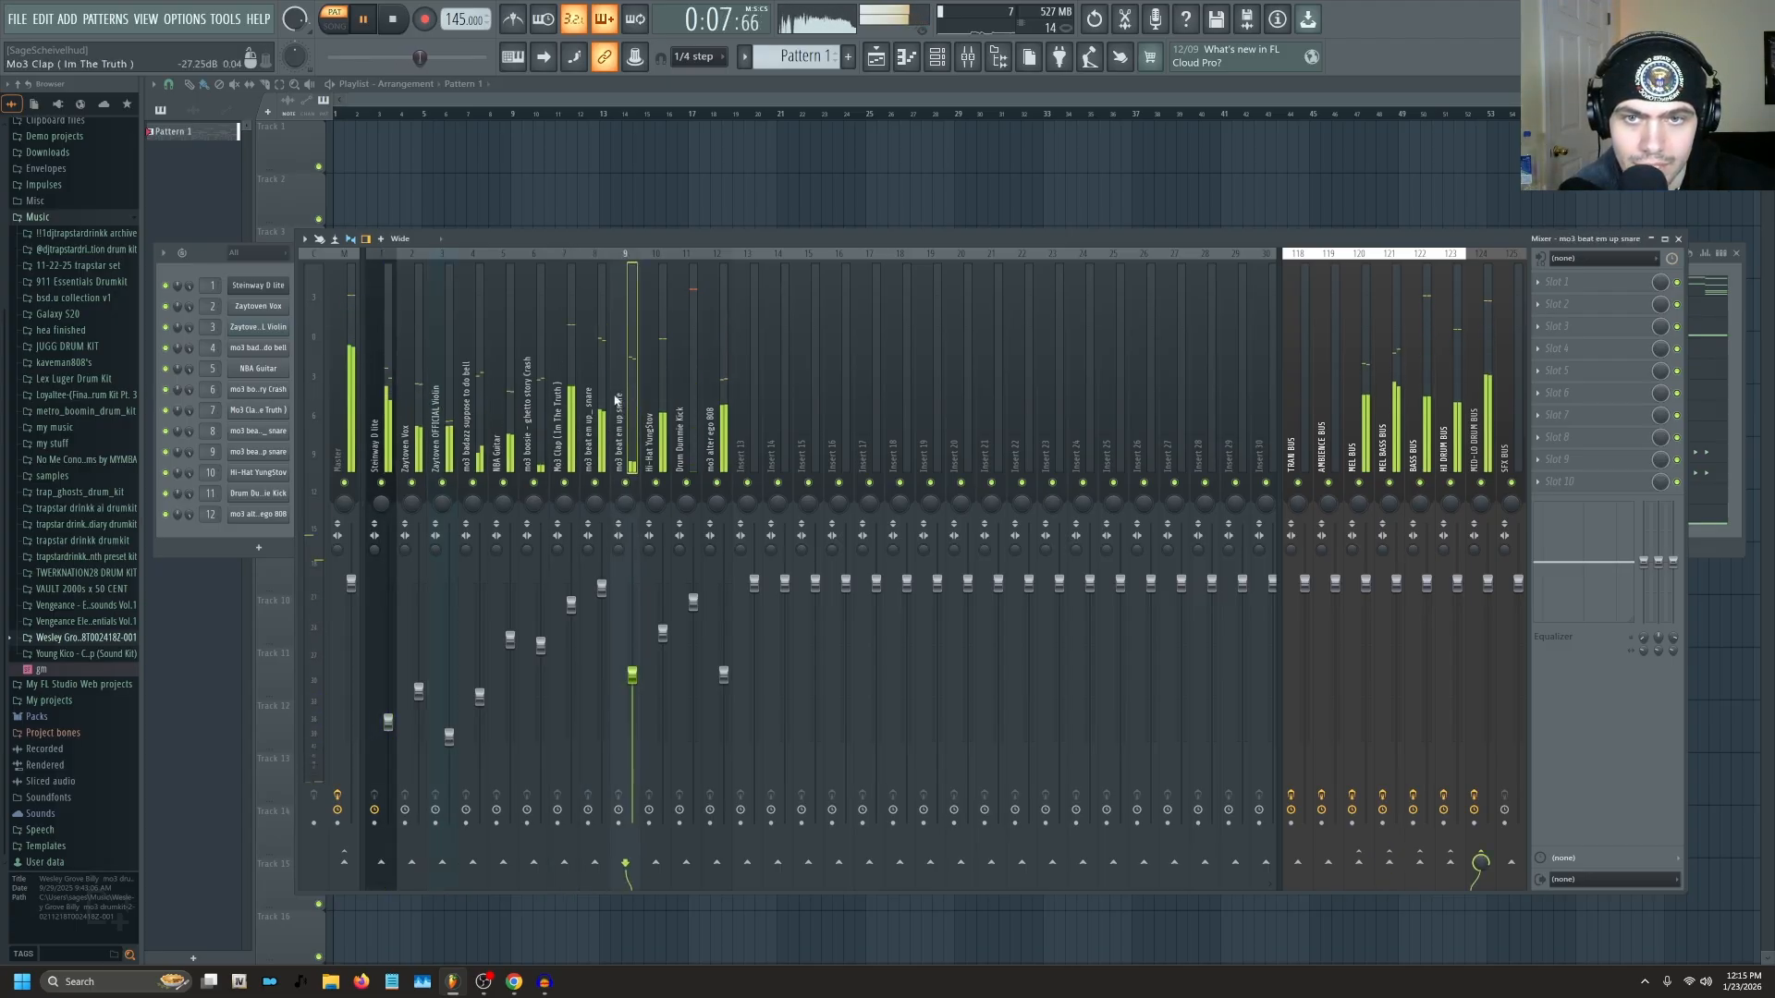
{"action": "left_click", "coordinate": [593, 397]}
{"action": "left_click", "coordinate": [612, 389]}
{"action": "left_click", "coordinate": [606, 377]}
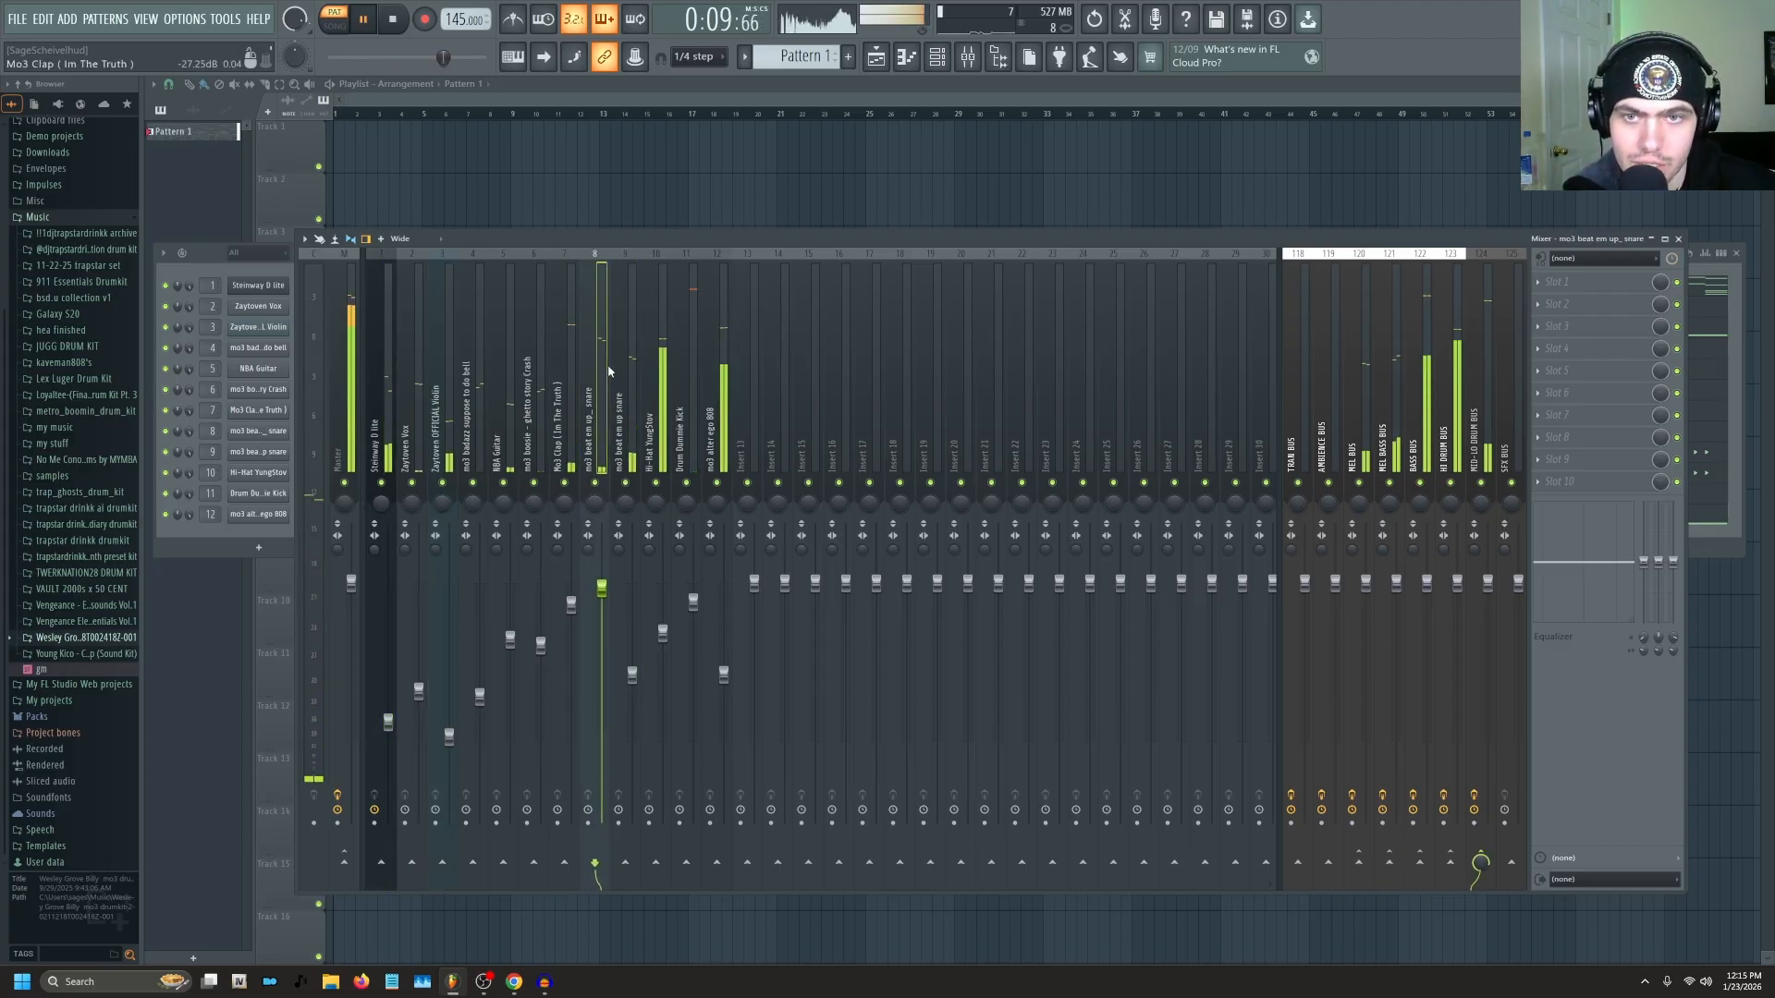
{"action": "left_click", "coordinate": [630, 367]}
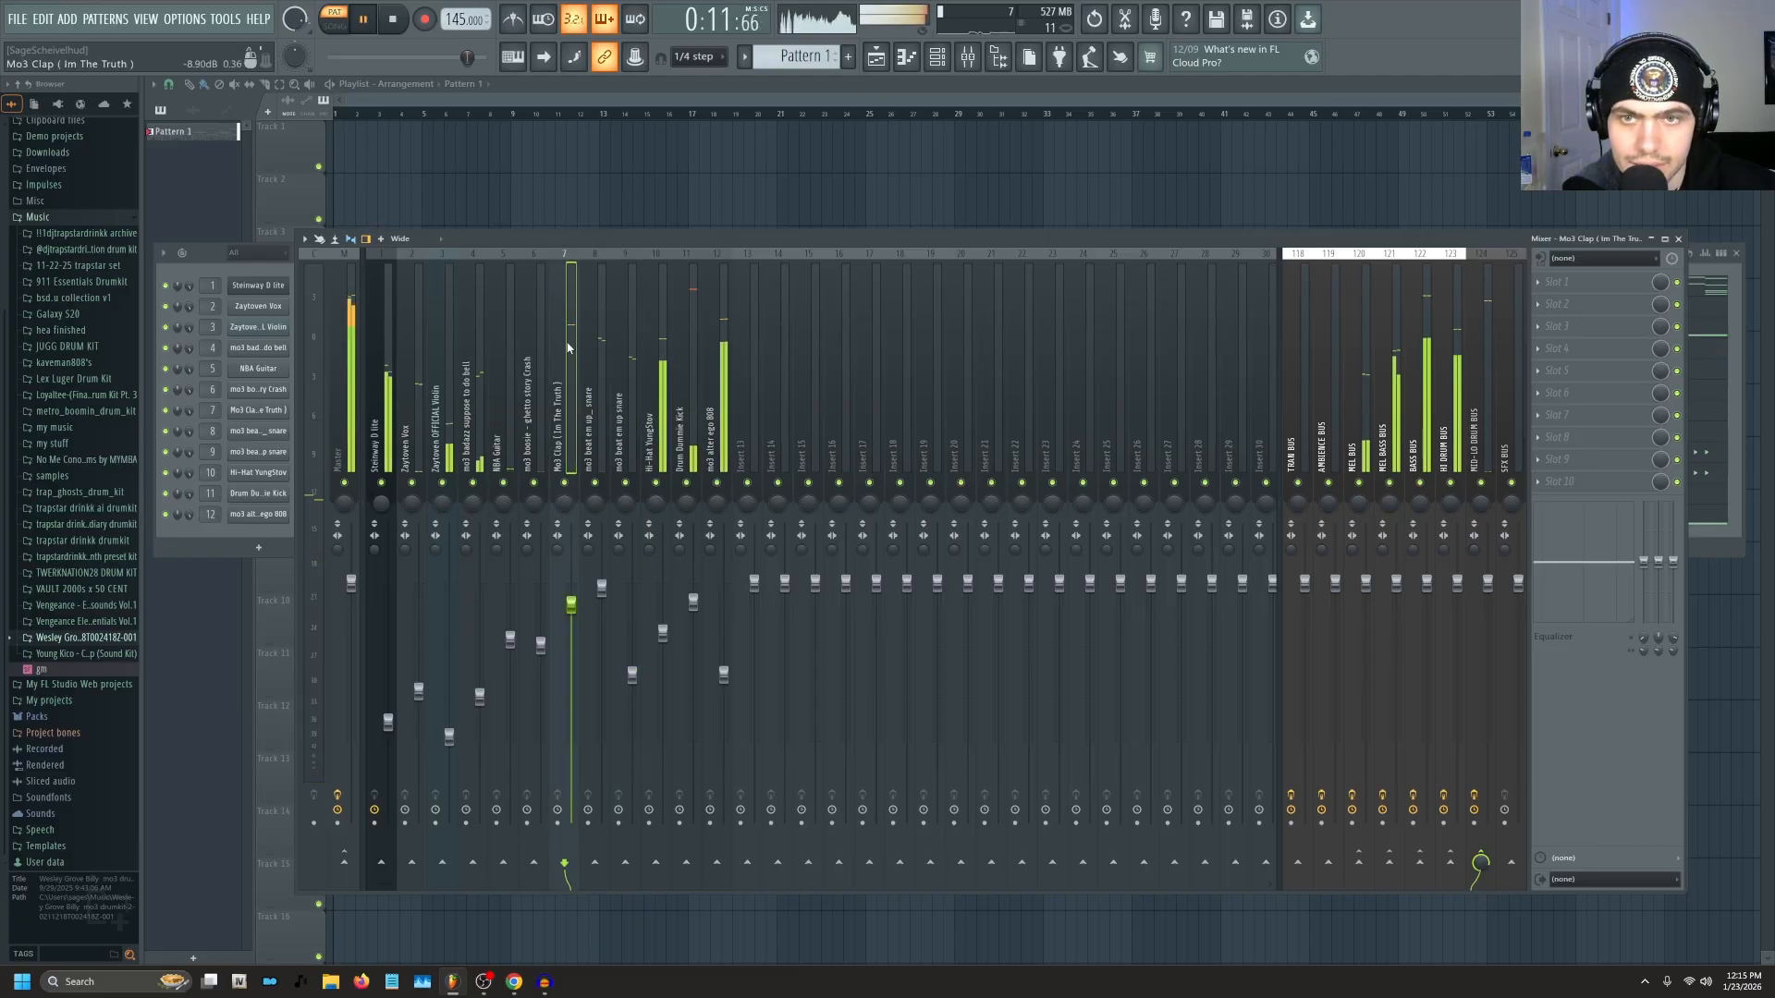
{"action": "left_click", "coordinate": [599, 331]}
{"action": "left_click", "coordinate": [573, 333]}
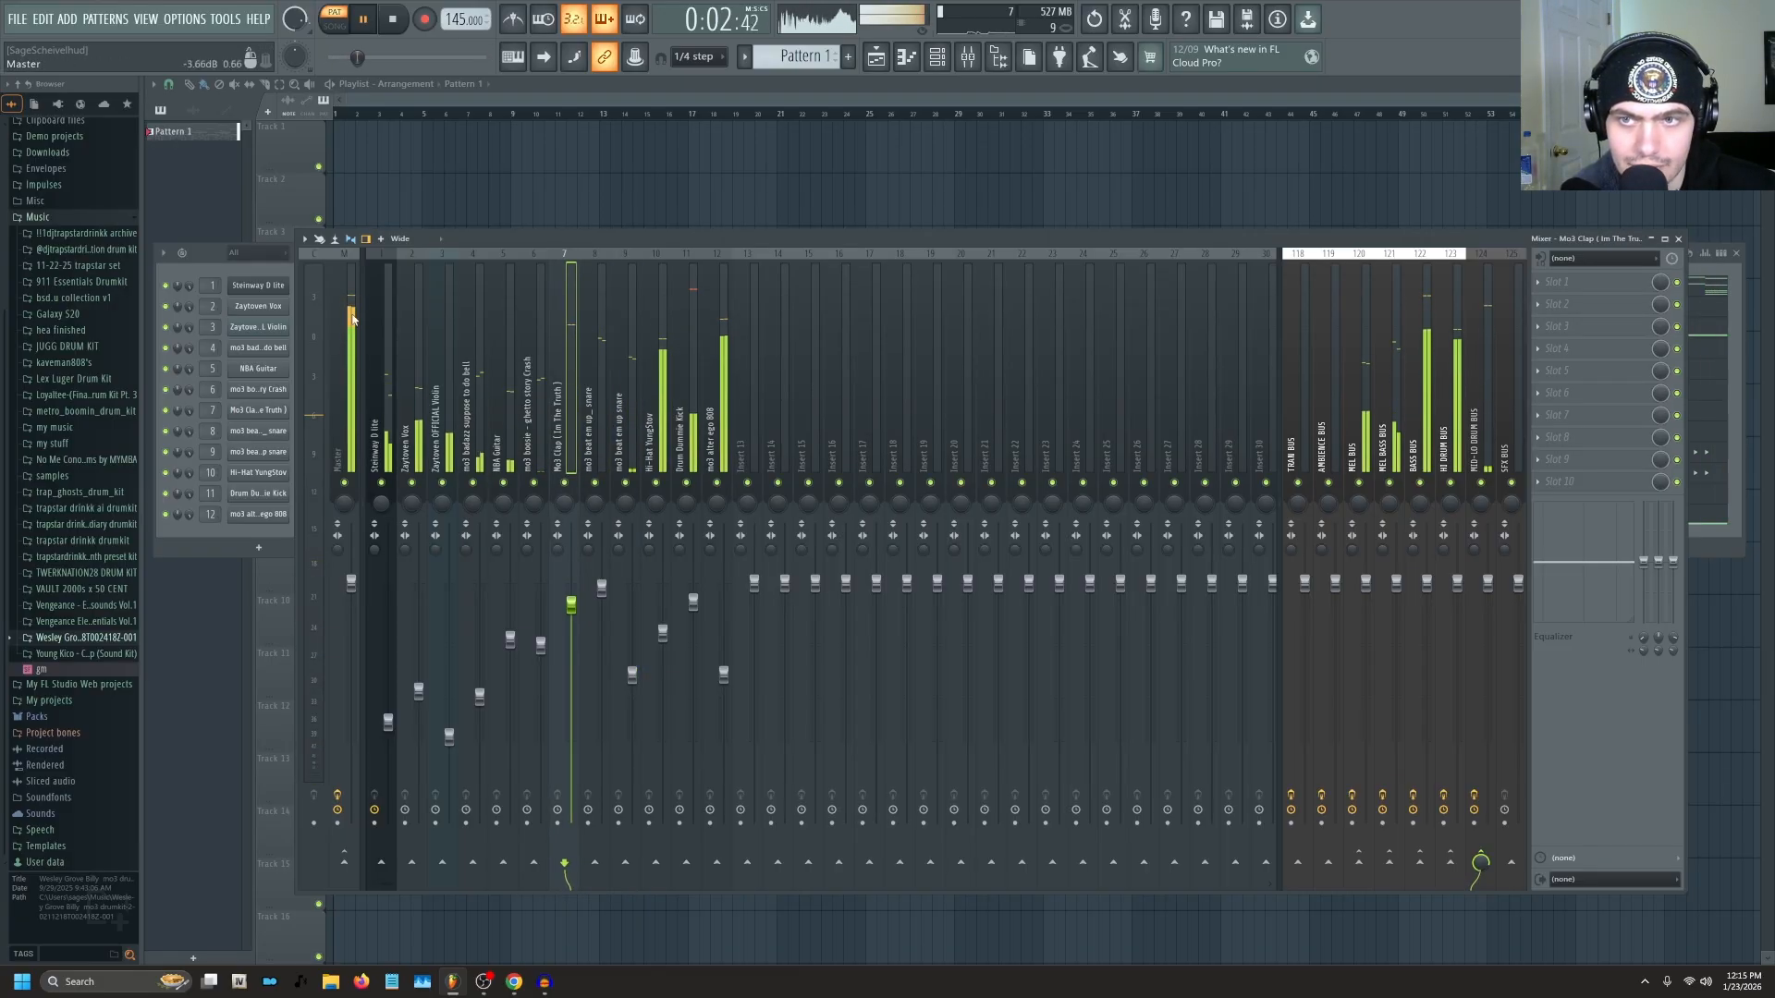
{"action": "left_click", "coordinate": [614, 359]}
{"action": "left_click", "coordinate": [650, 616]}
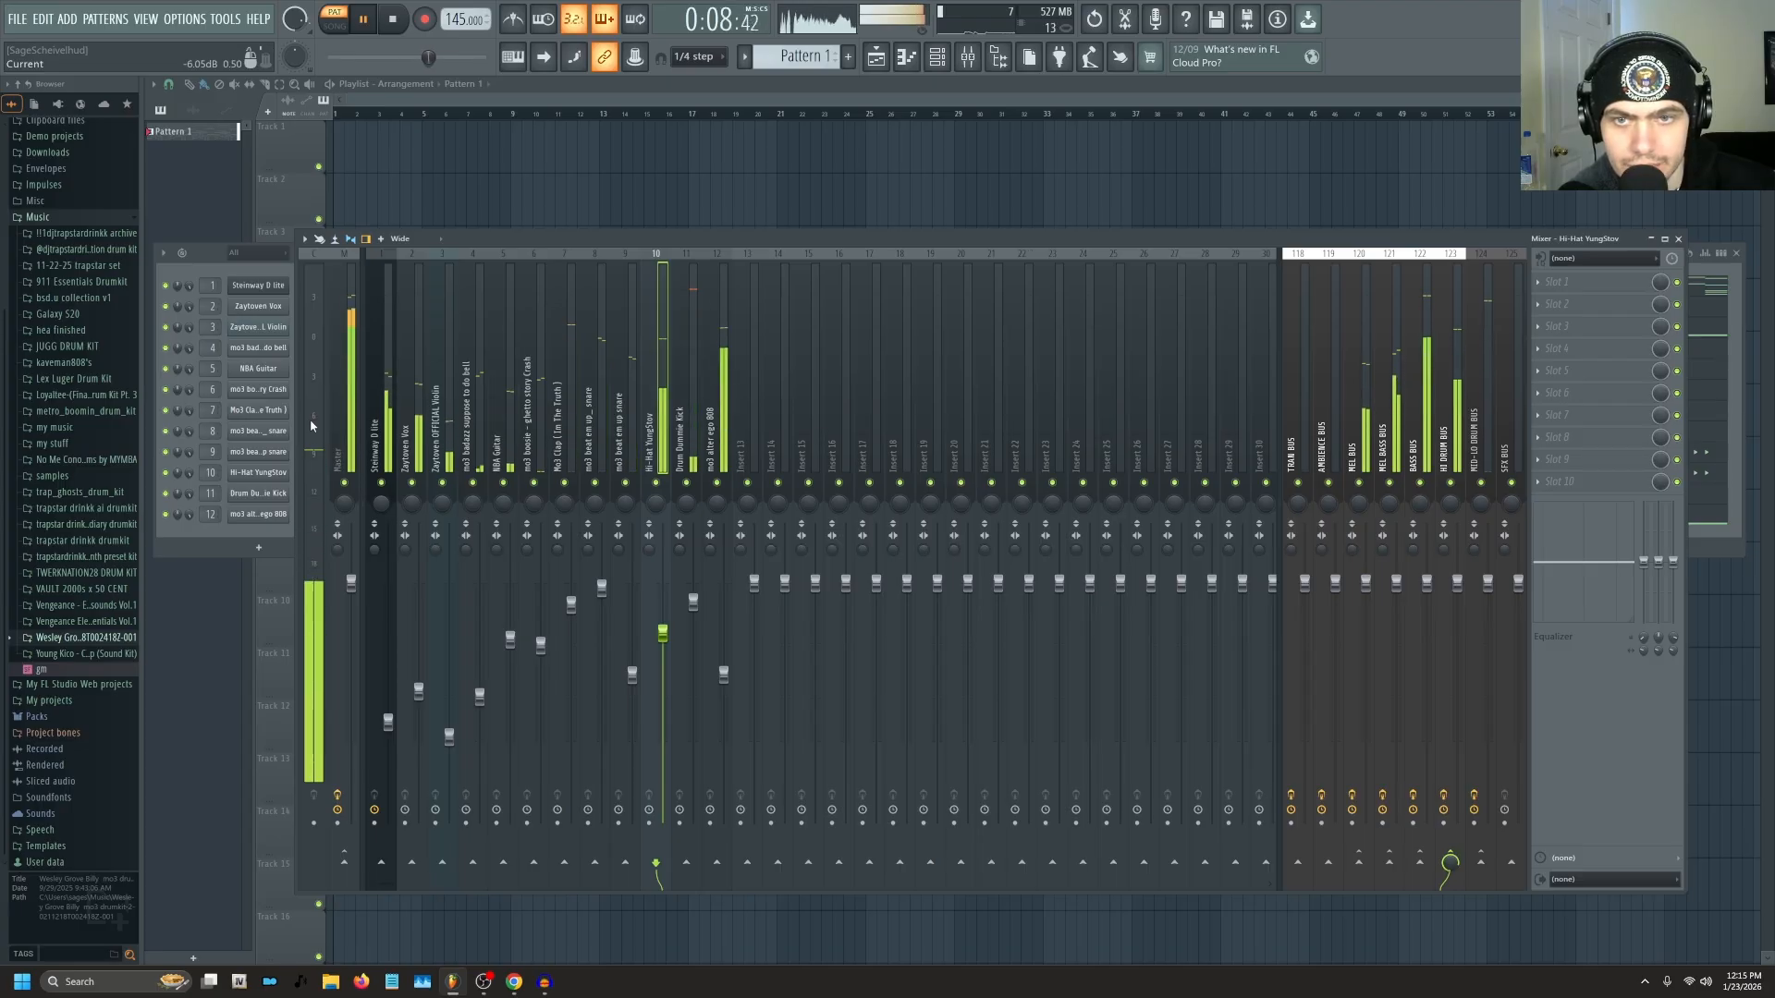
{"action": "left_click", "coordinate": [724, 812]}
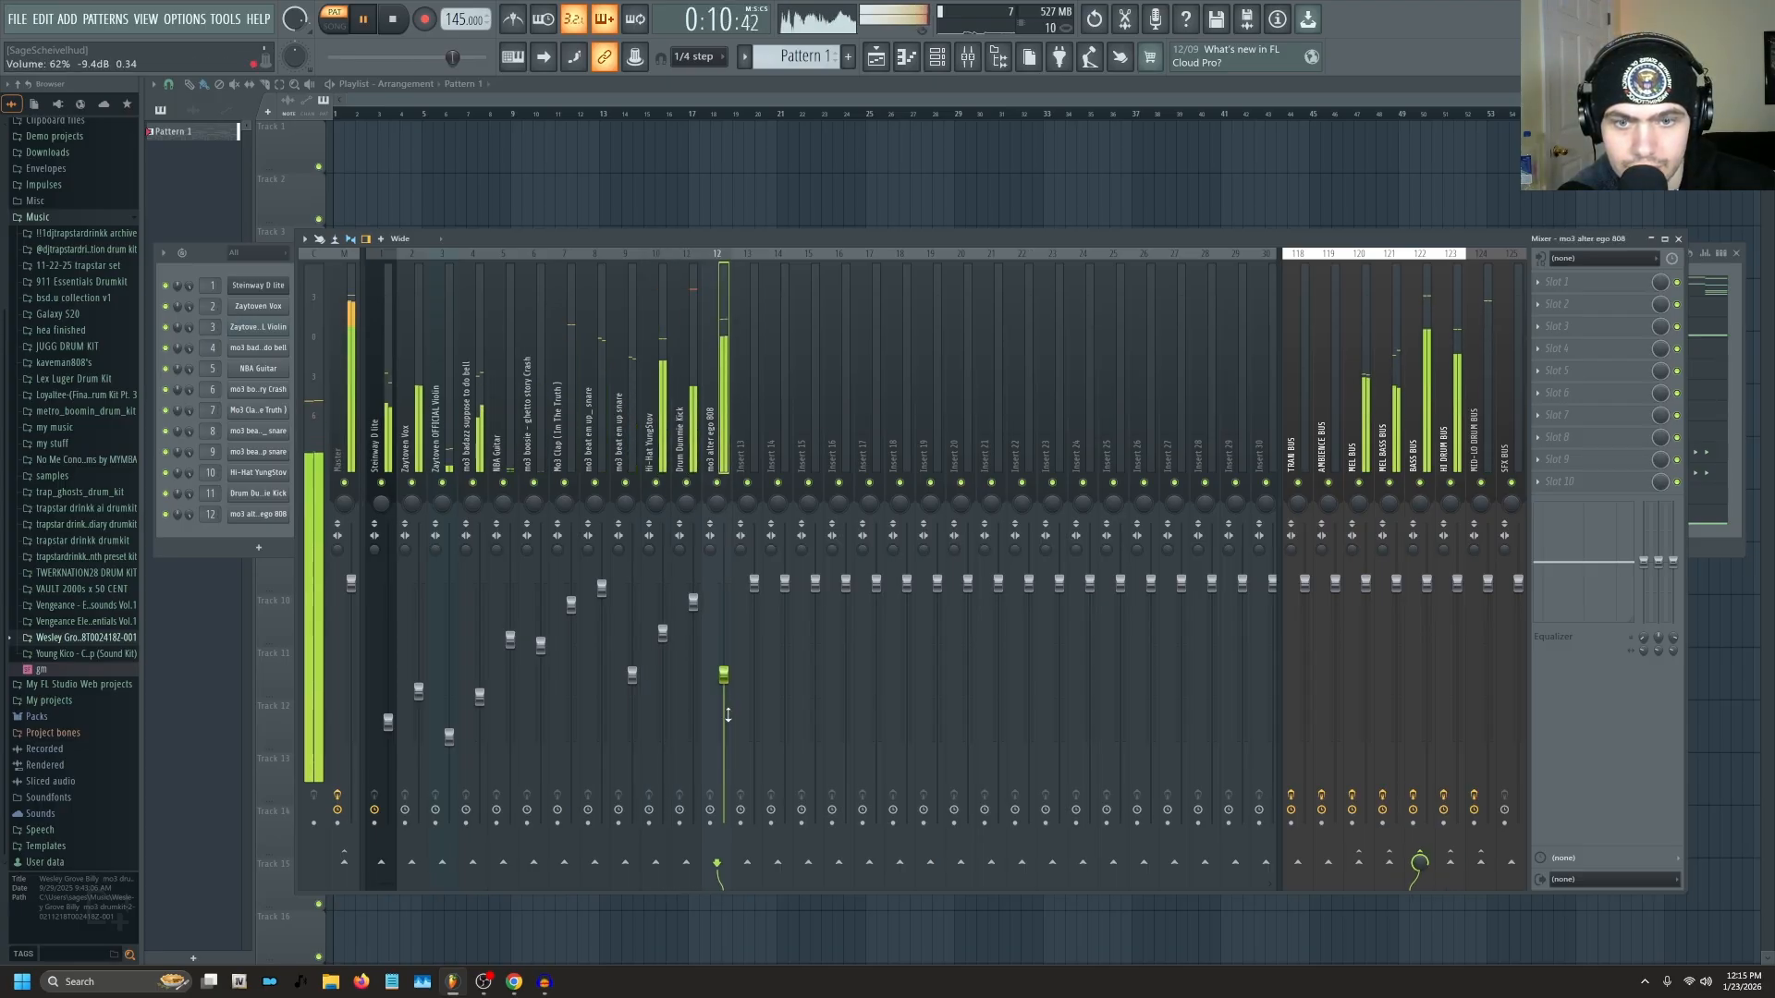
{"action": "right_click", "coordinate": [279, 514]}
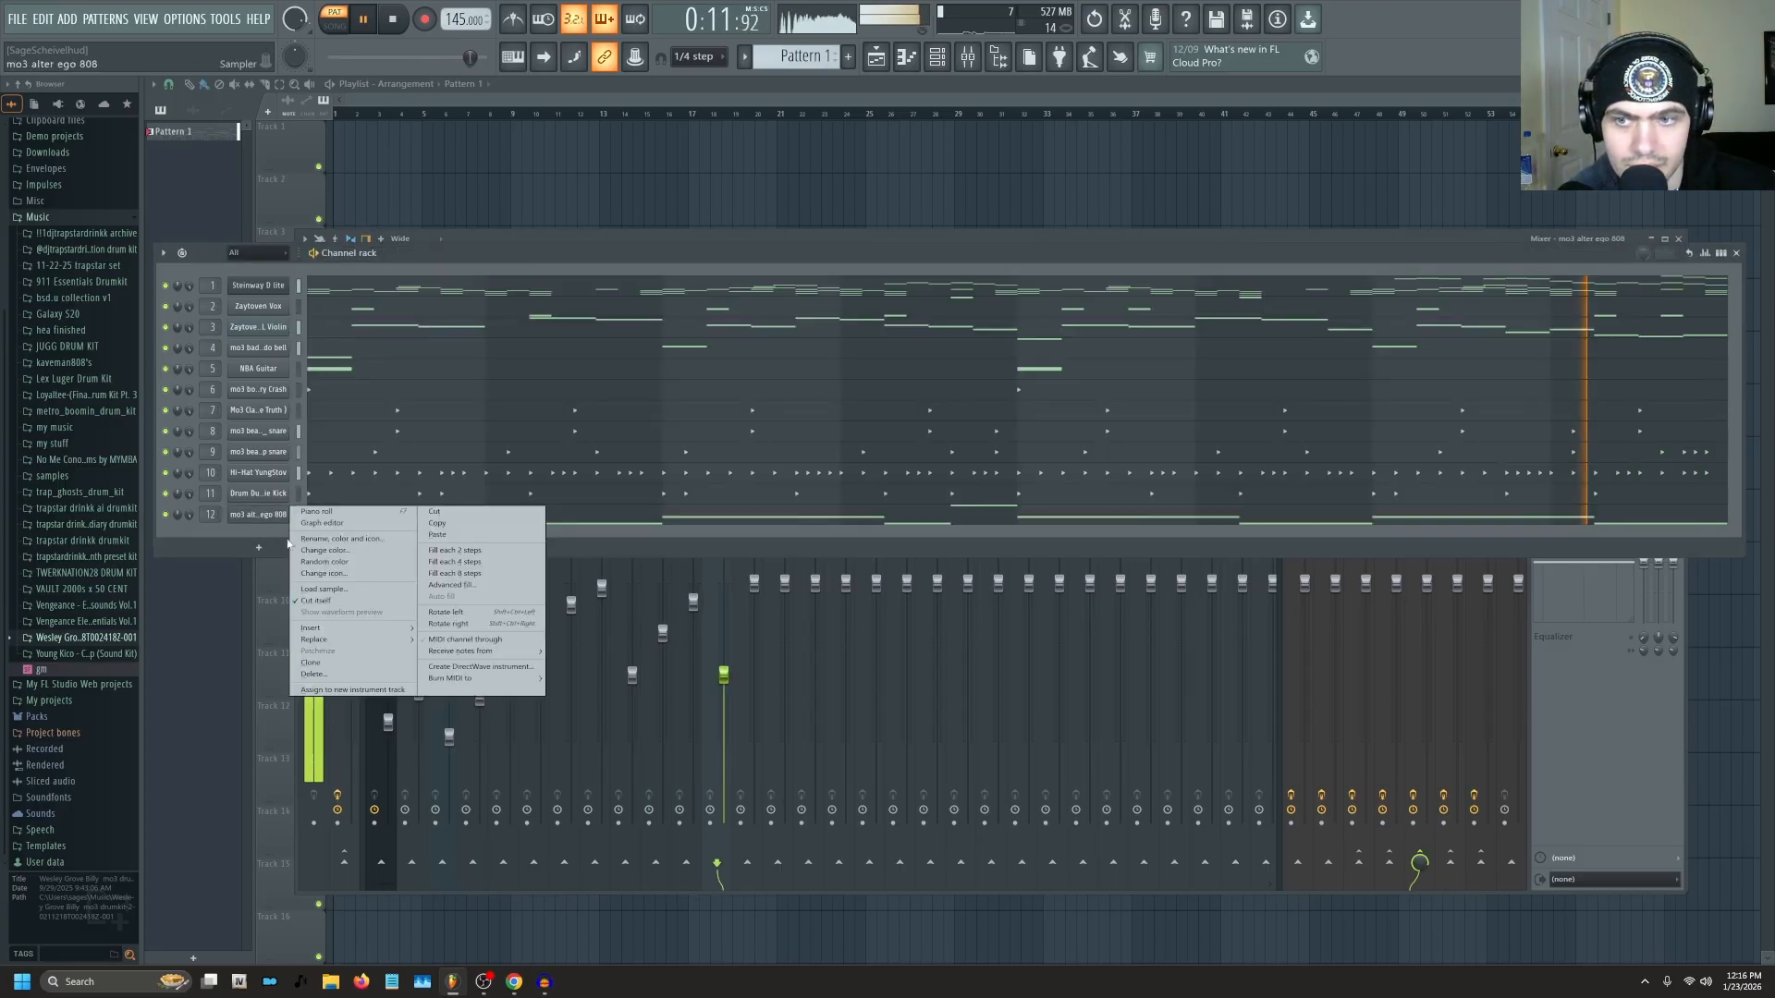
{"action": "left_click", "coordinate": [273, 560]}
{"action": "left_click", "coordinate": [635, 236]}
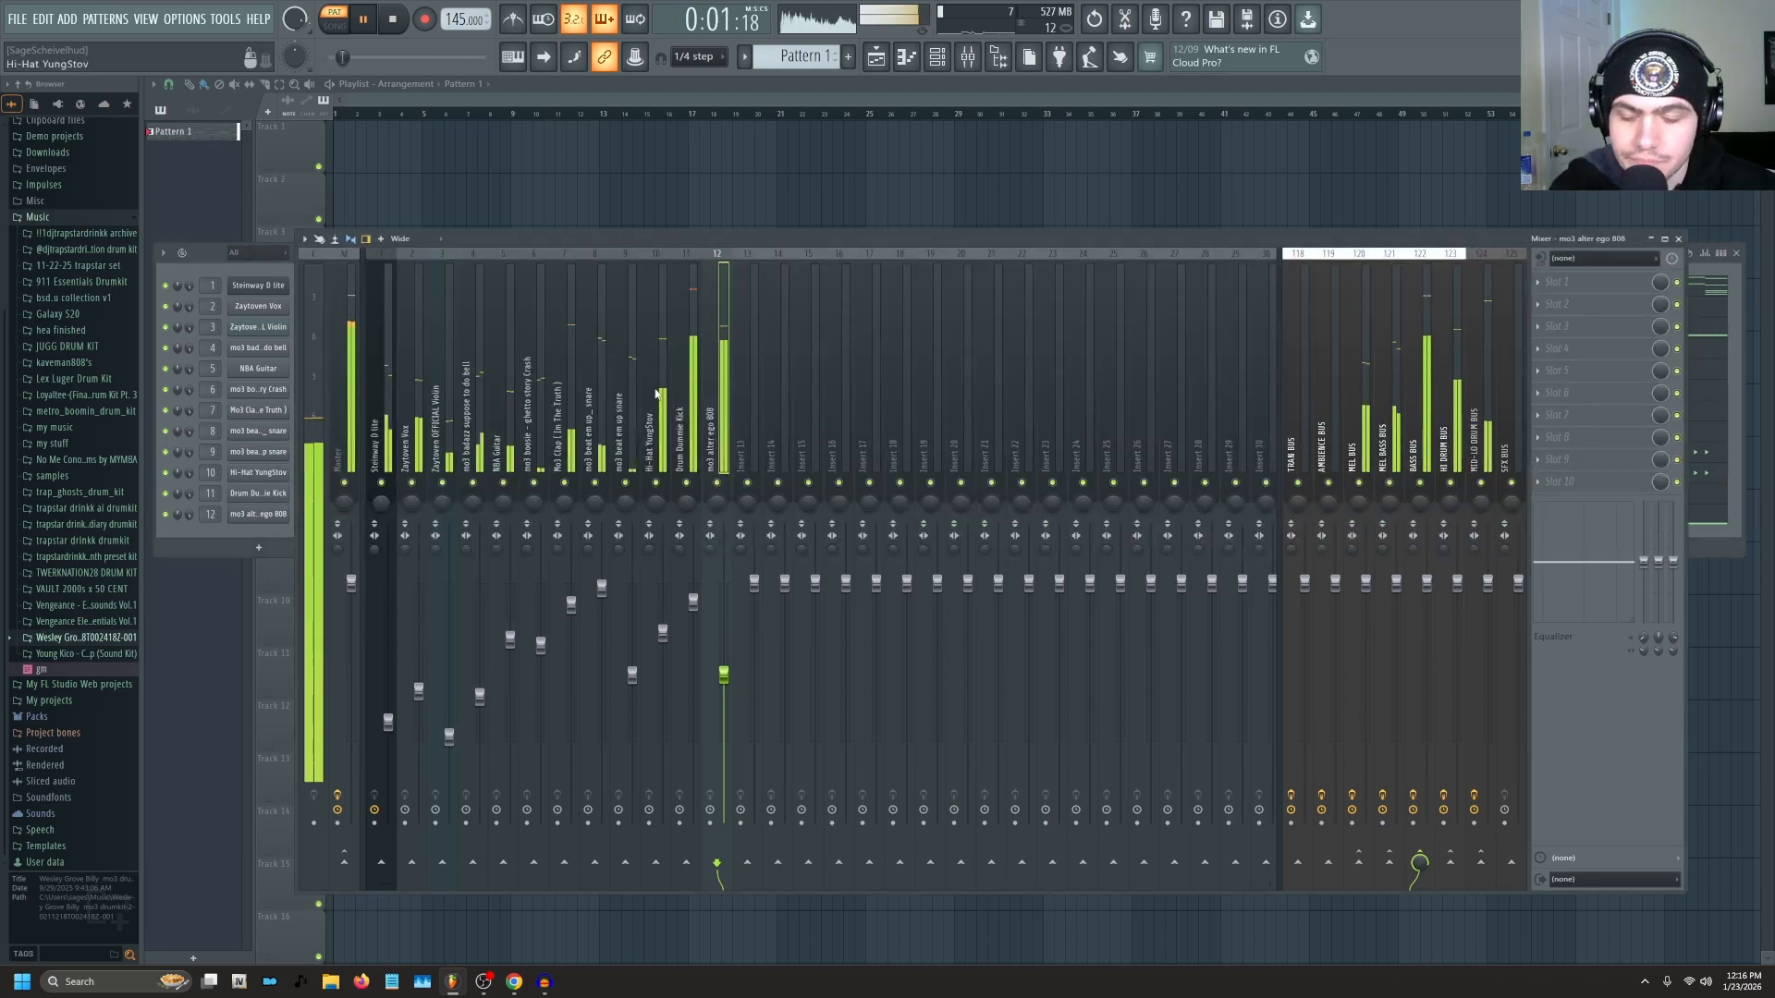
{"action": "left_click", "coordinate": [294, 266]}
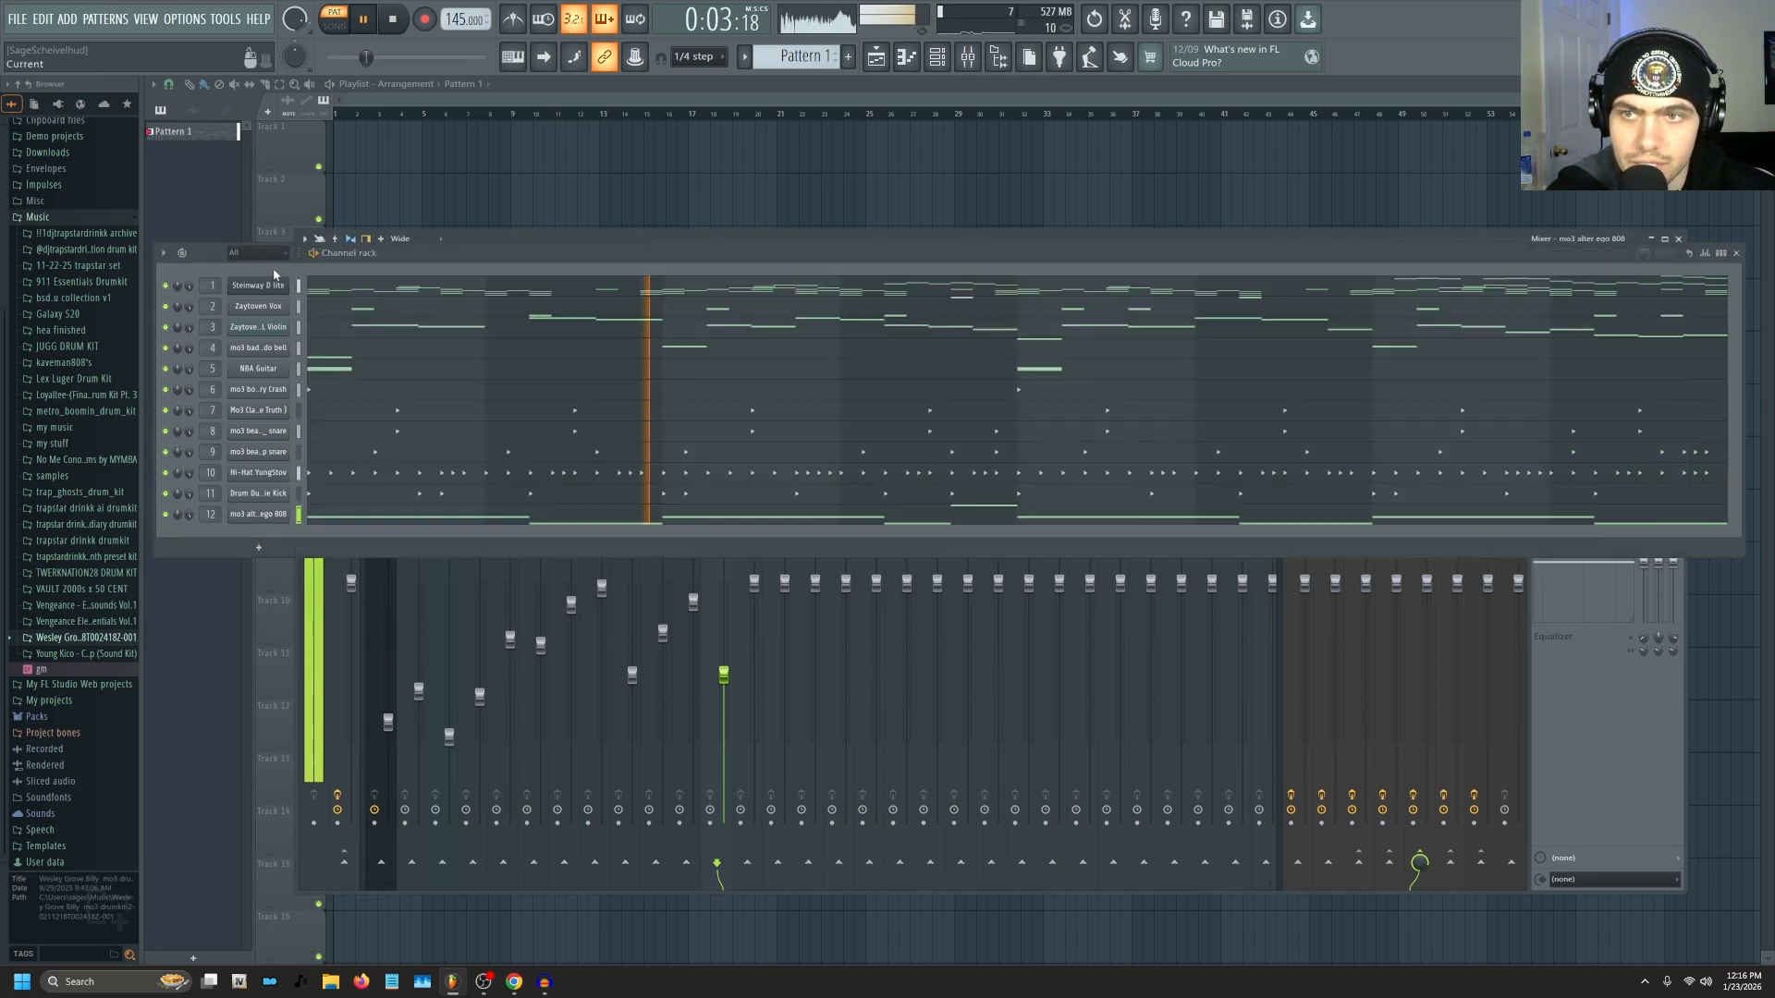
{"action": "left_click", "coordinate": [486, 236]}
Stop playback, split Pattern 1 by channel, and place all the resulting patterns on separate tracks at the playlist start.
{"action": "key", "text": "space"}
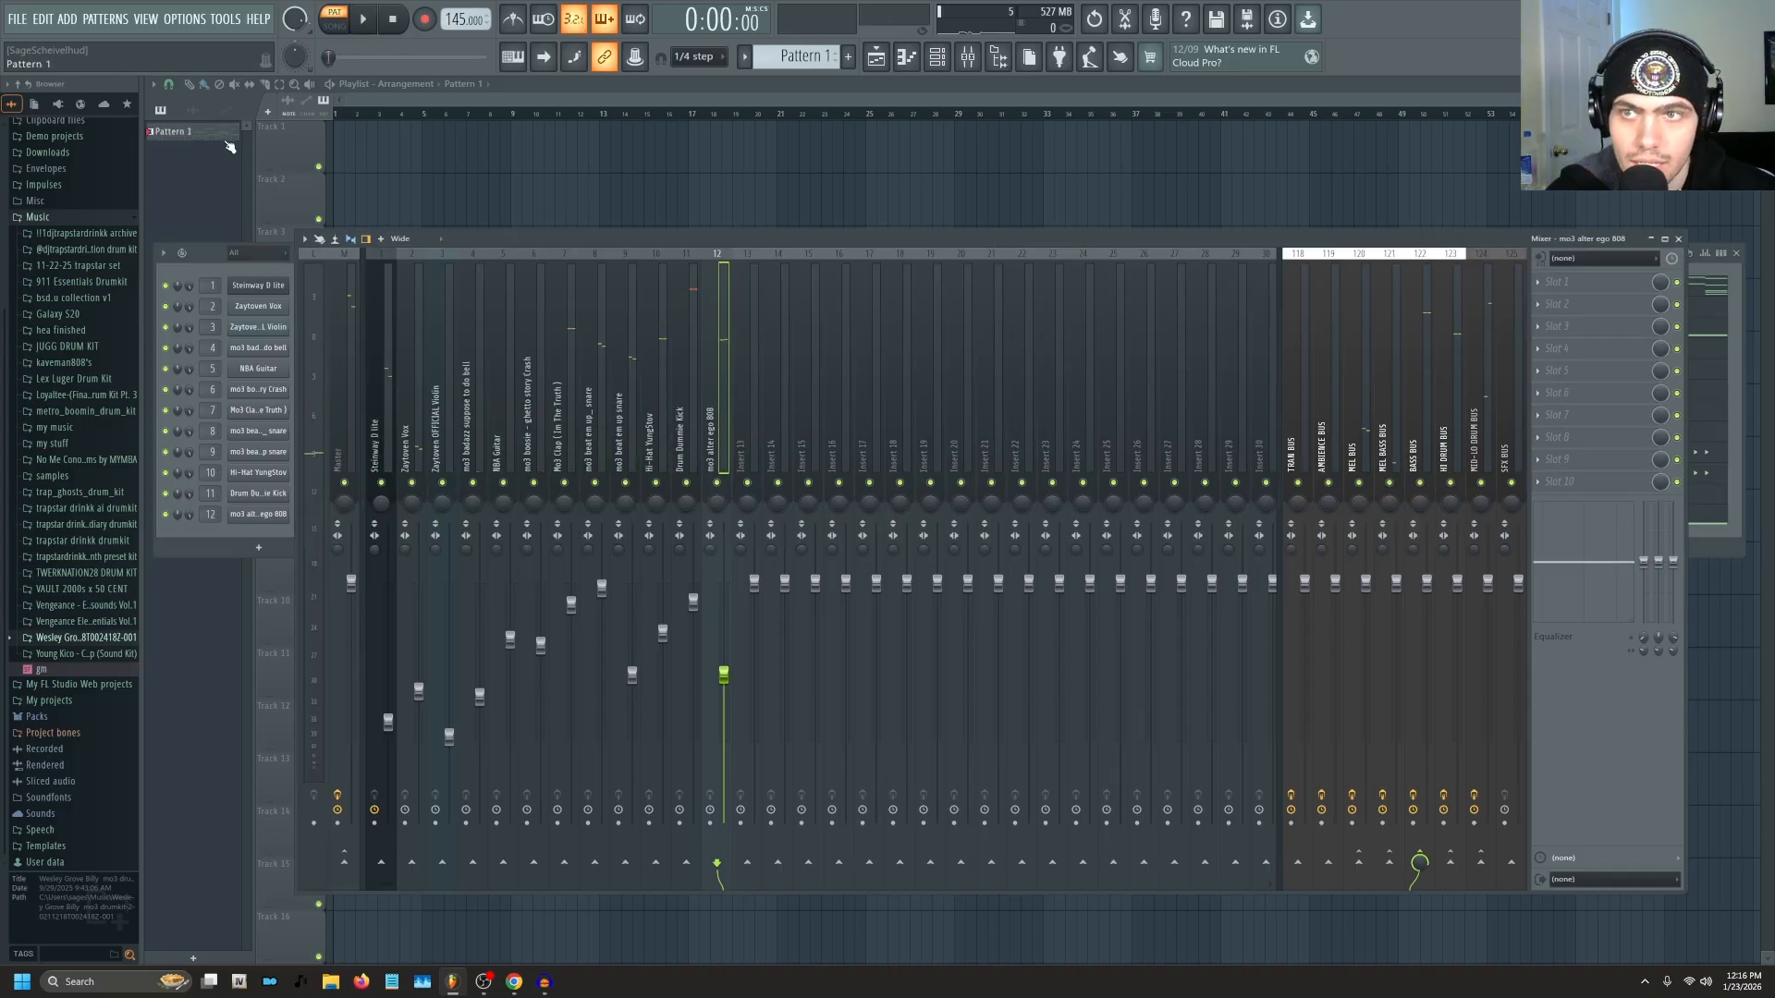
{"action": "right_click", "coordinate": [225, 144]}
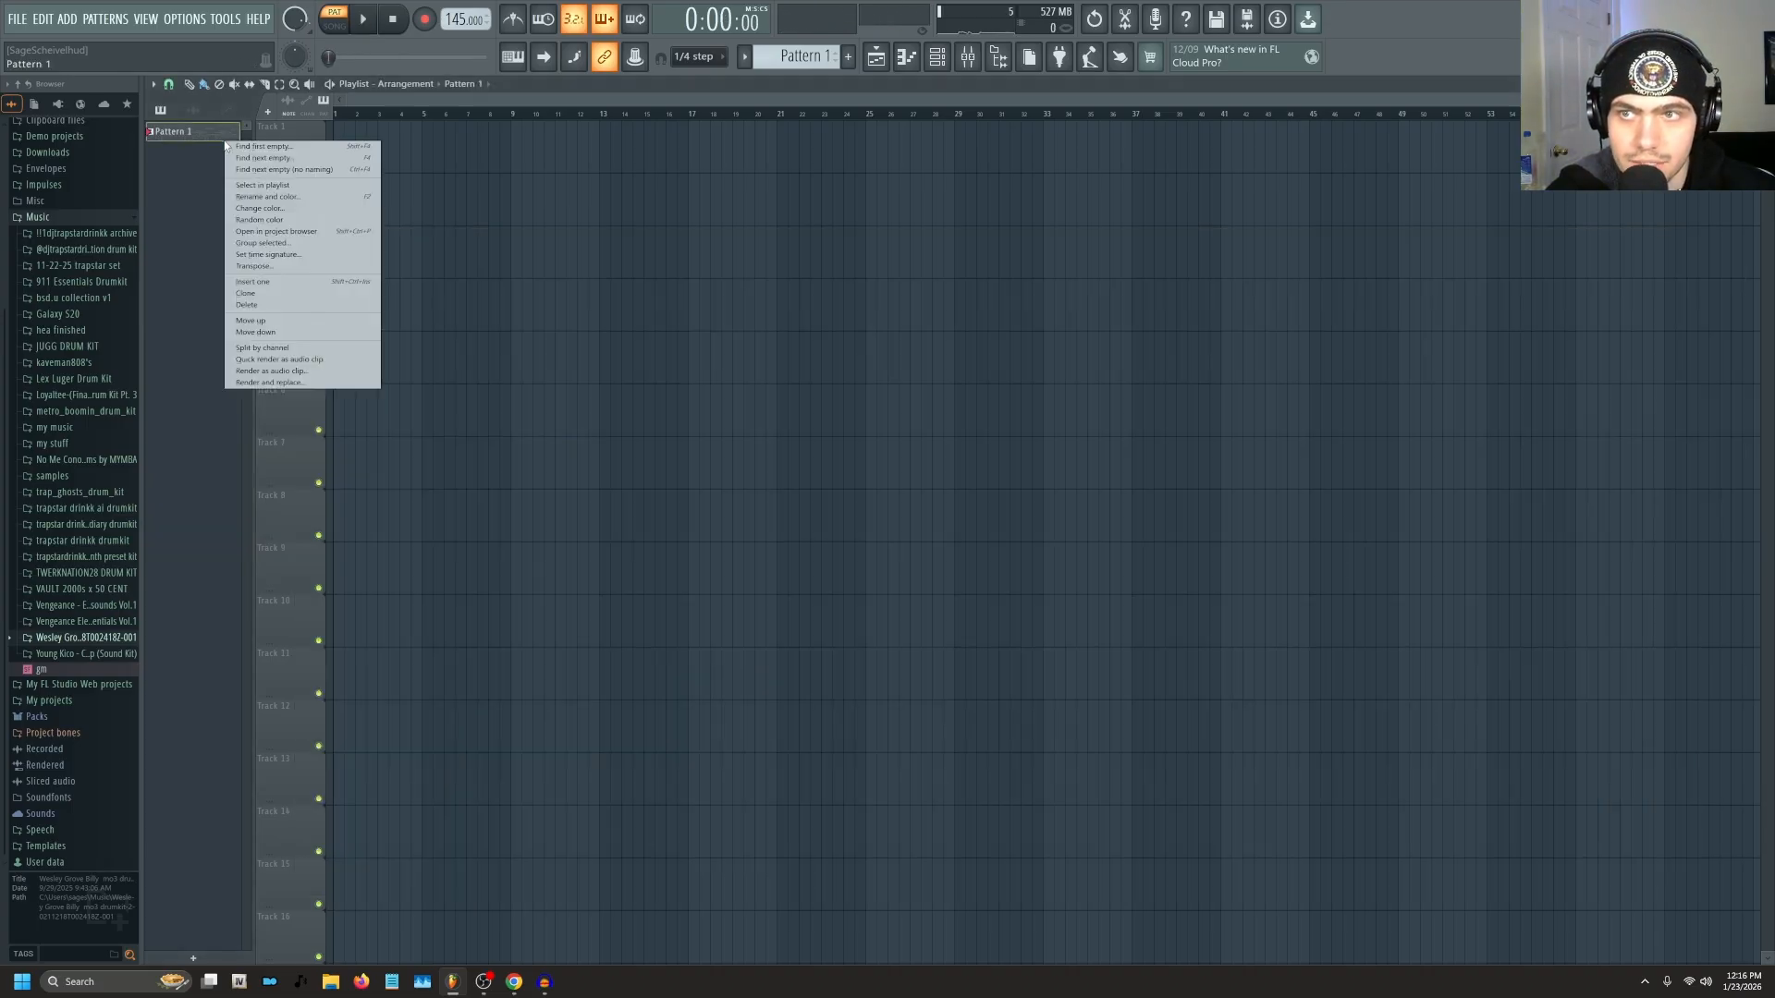
{"action": "left_click", "coordinate": [315, 350]}
{"action": "left_click", "coordinate": [221, 355], "text": "shift"}
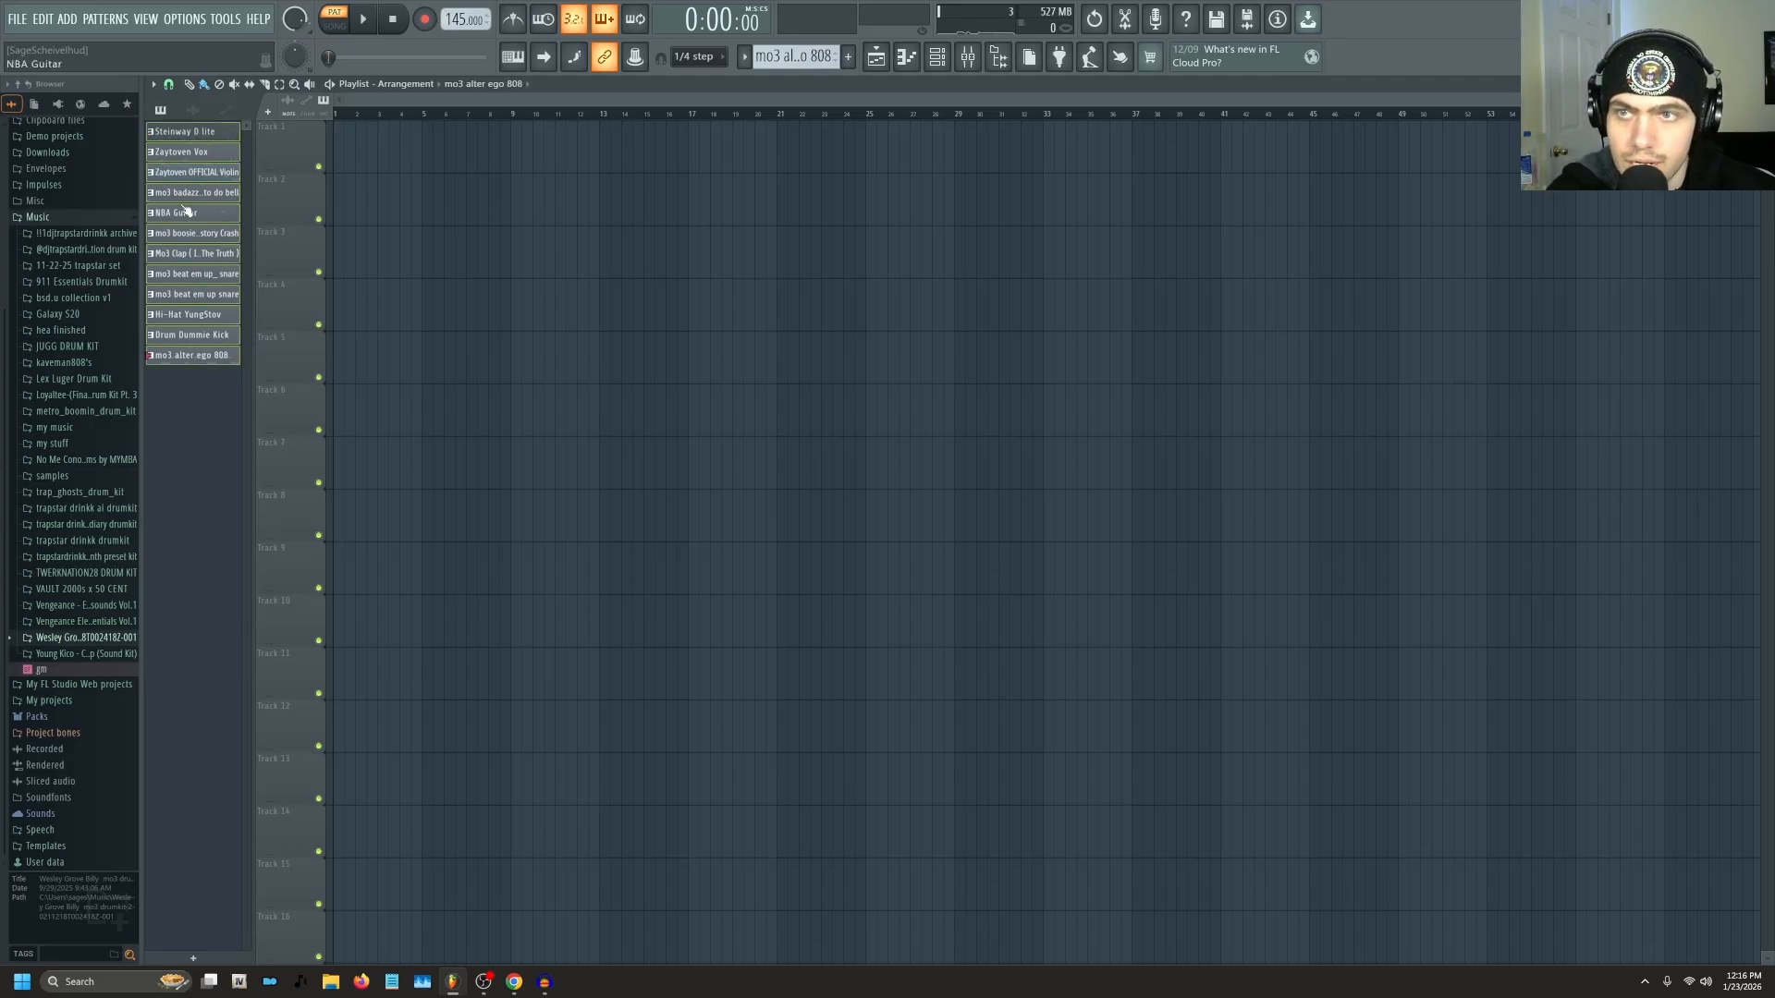
{"action": "left_click_drag", "start_coordinate": [278, 144], "coordinate": [334, 148]}
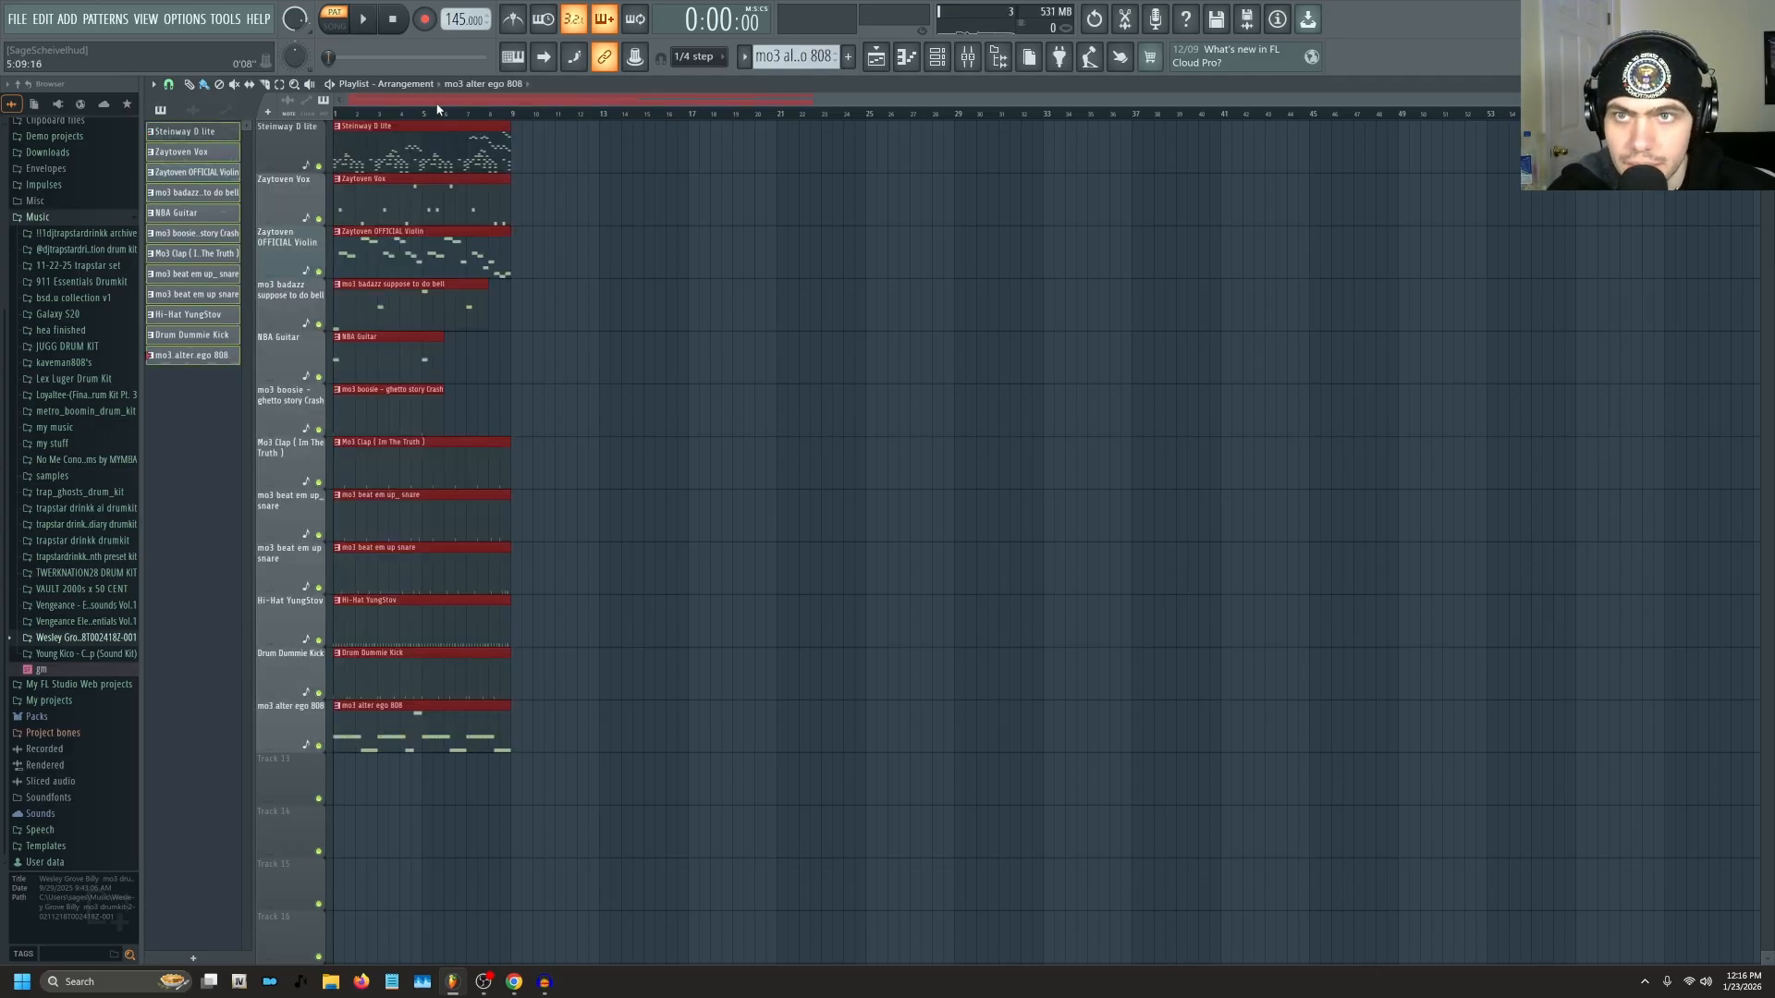
Duplicate the eight-bar block of all pattern clips twice along the playlist to fill 24 bars.
{"action": "scroll", "coordinate": [437, 109], "scroll_direction": "up", "scroll_amount": 8}
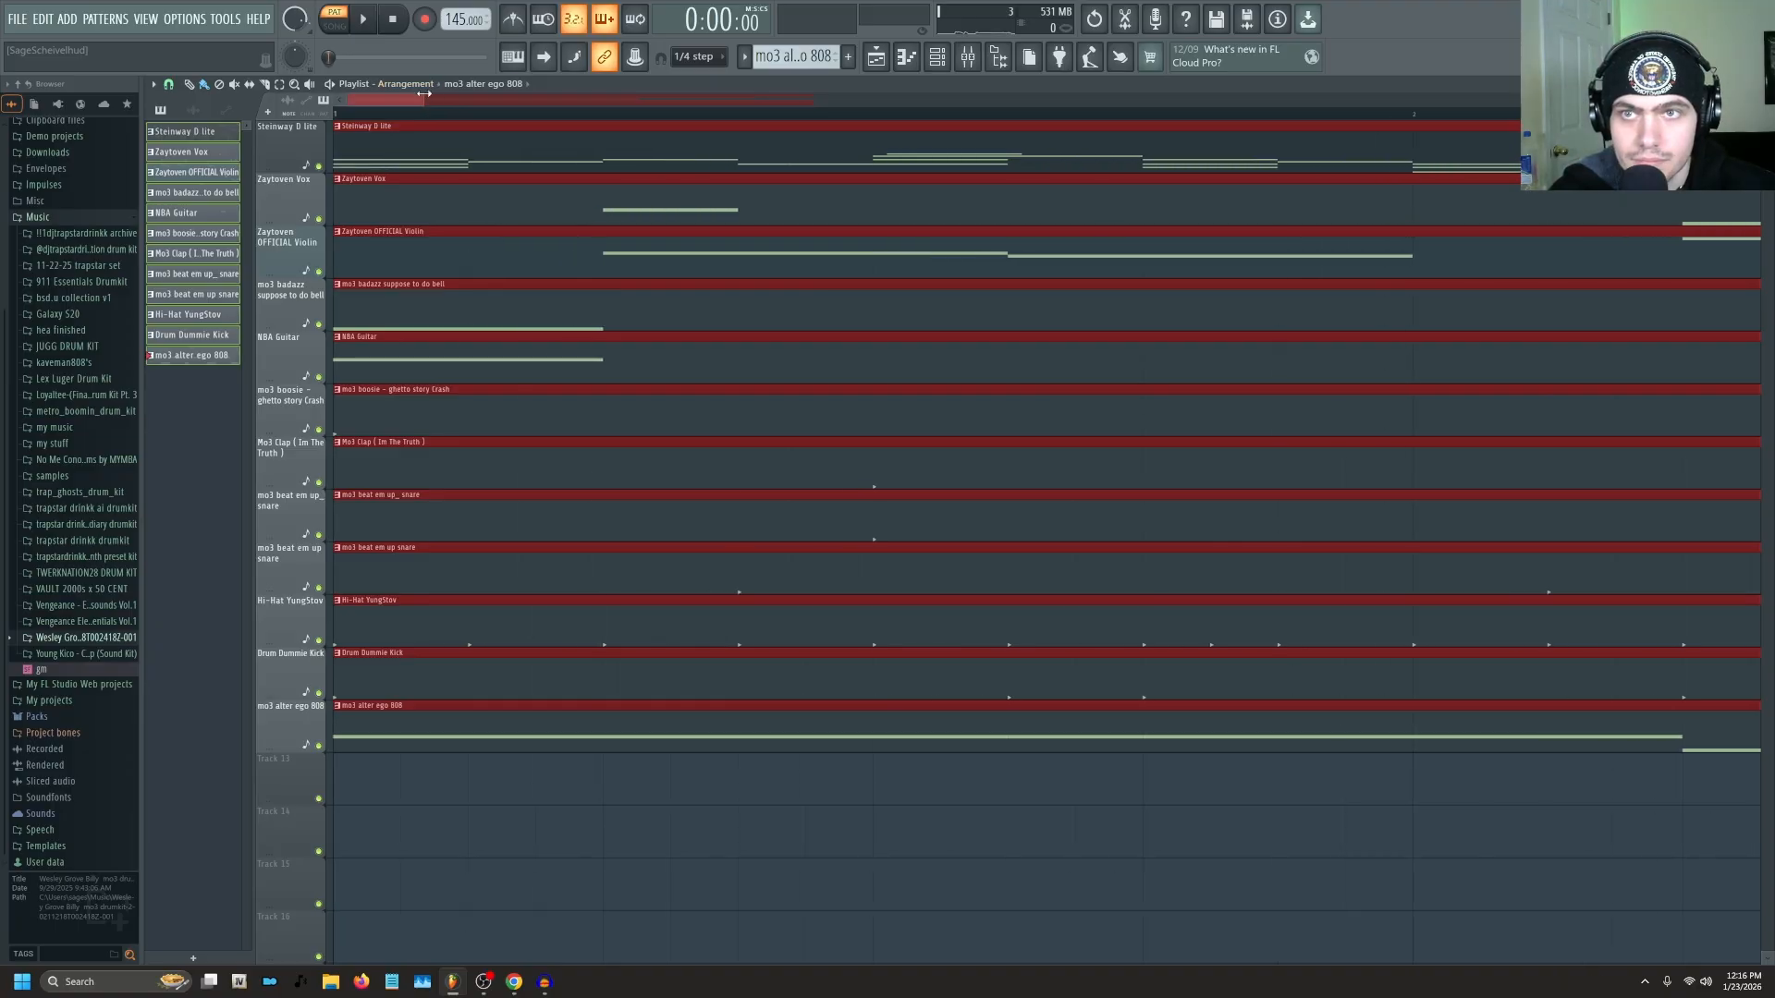
{"action": "left_click_drag", "start_coordinate": [423, 93], "coordinate": [1768, 100]}
{"action": "key", "text": "ctrl+b"}
{"action": "key", "text": "ctrl+b"}
{"action": "left_click", "coordinate": [1297, 115], "text": "ctrl"}
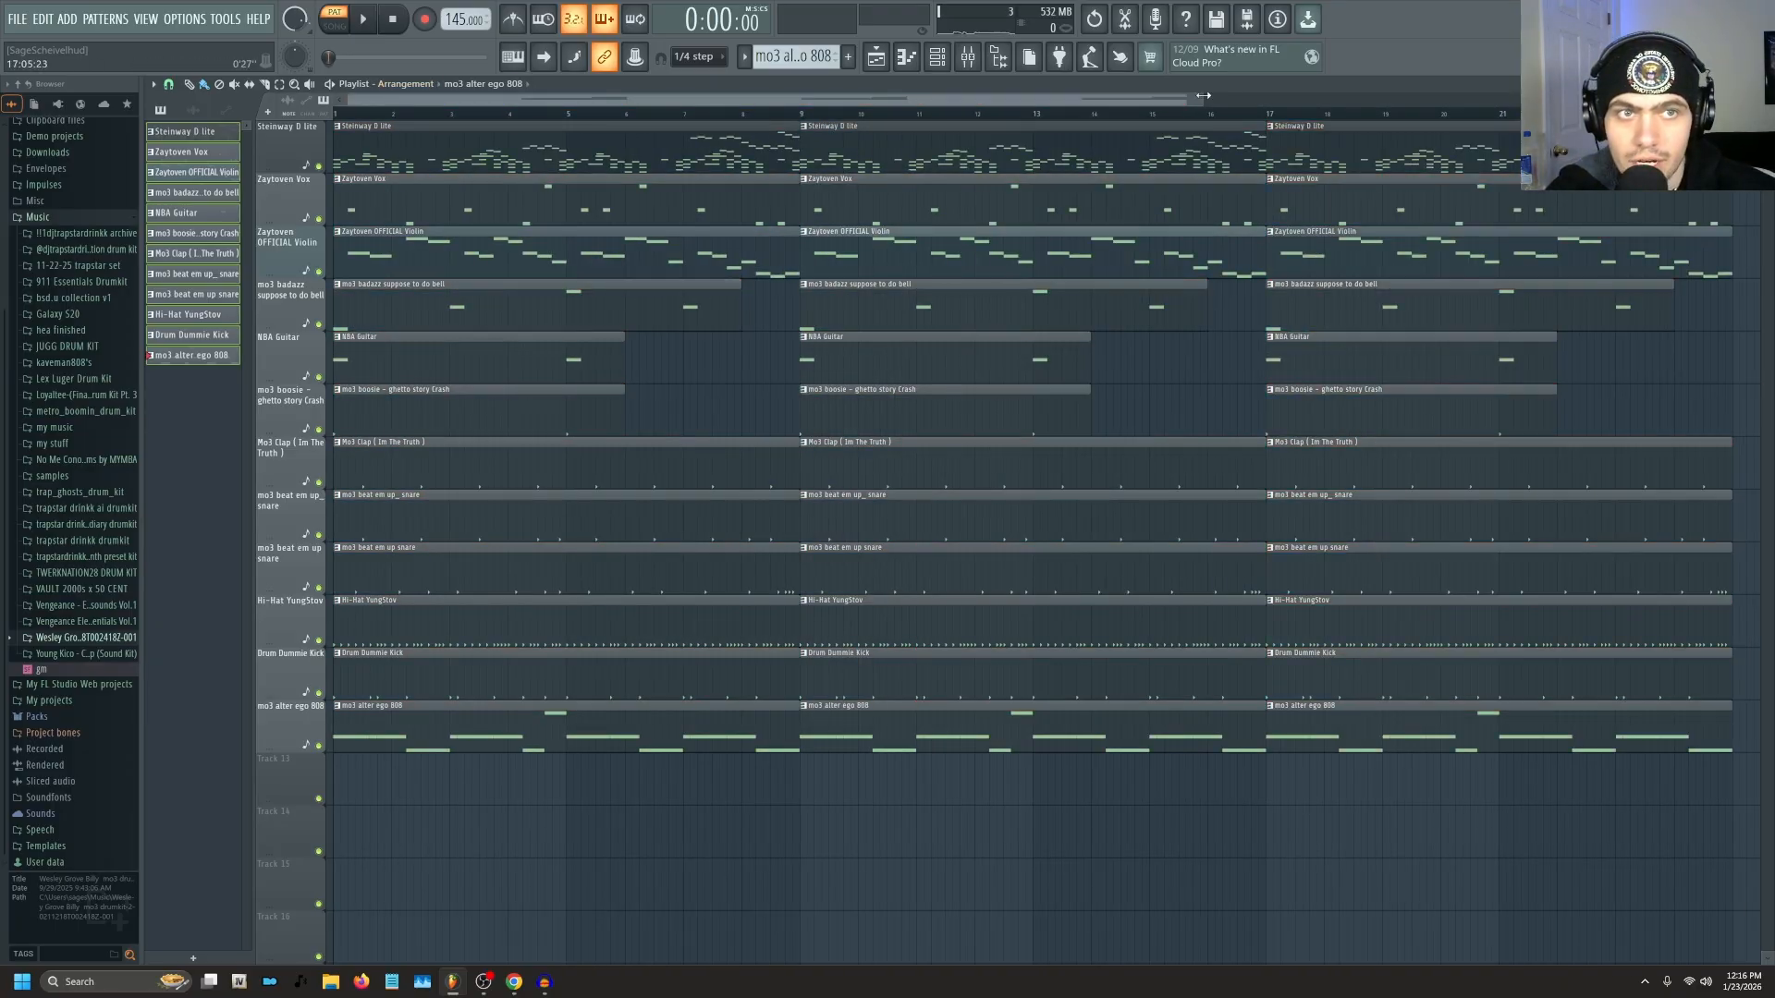
{"action": "left_click_drag", "start_coordinate": [1203, 95], "coordinate": [1757, 99]}
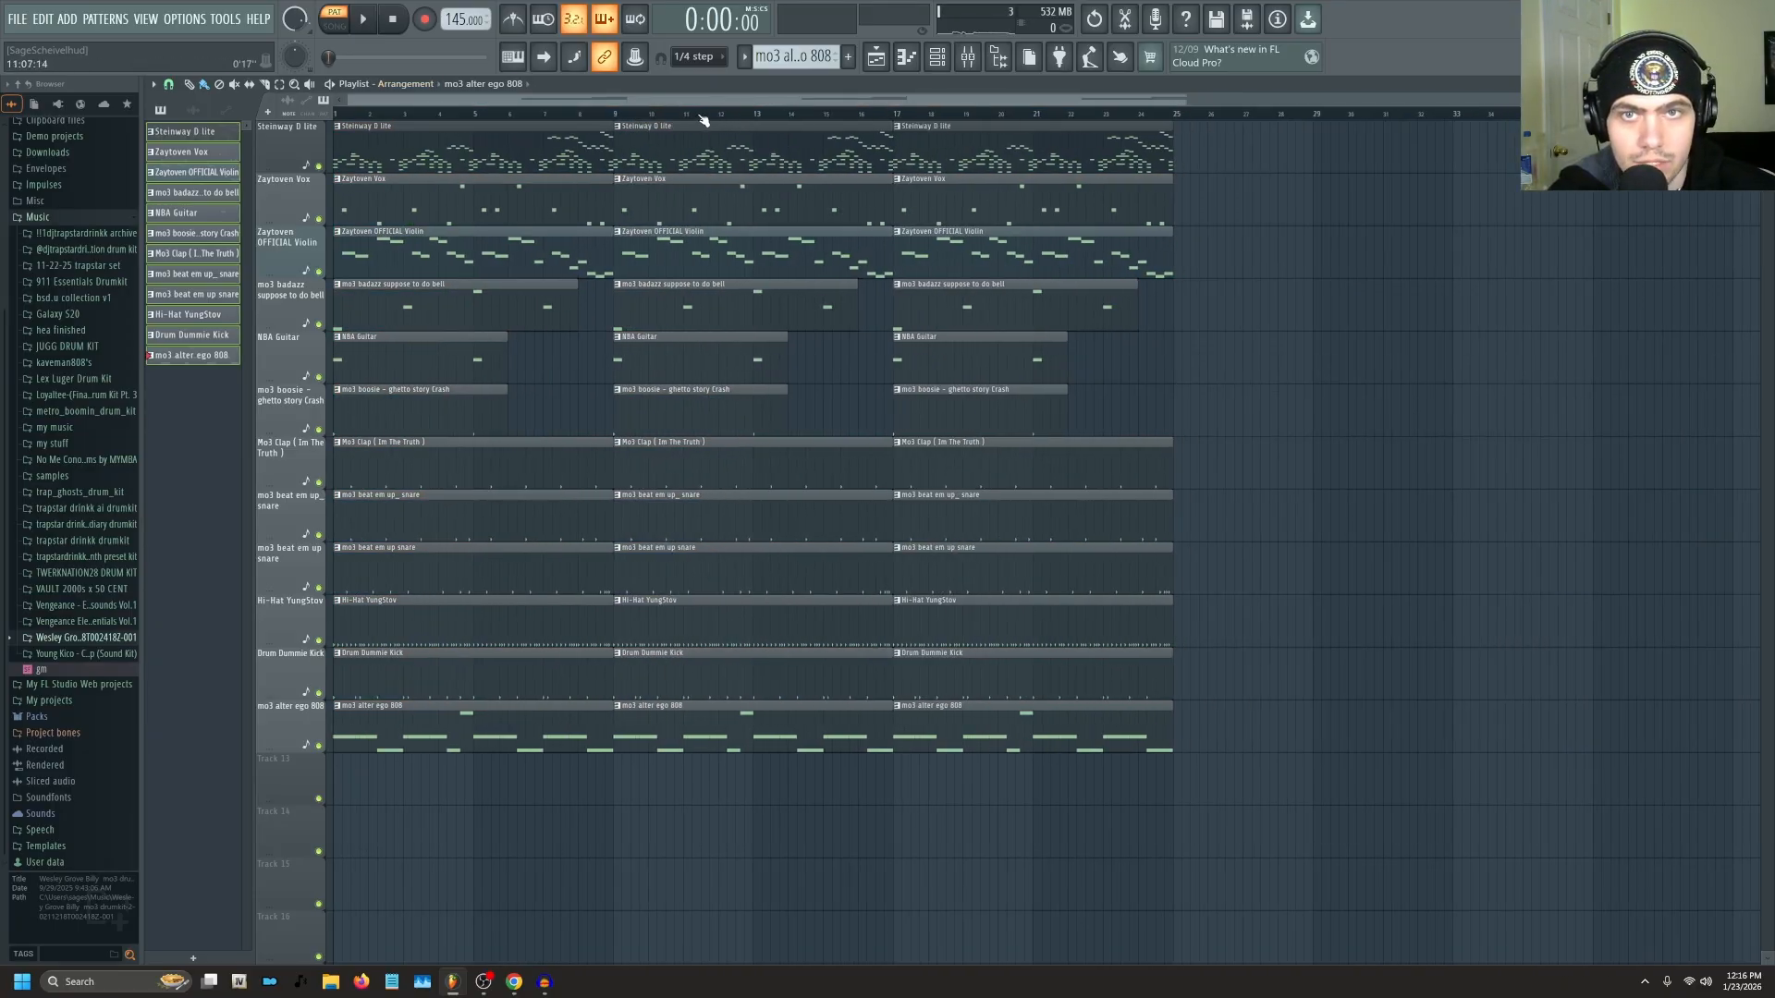
Duplicate the last eight-bar block of all pattern clips once more to fill 32 bars, with playback in song mode.
{"action": "left_click", "coordinate": [666, 113]}
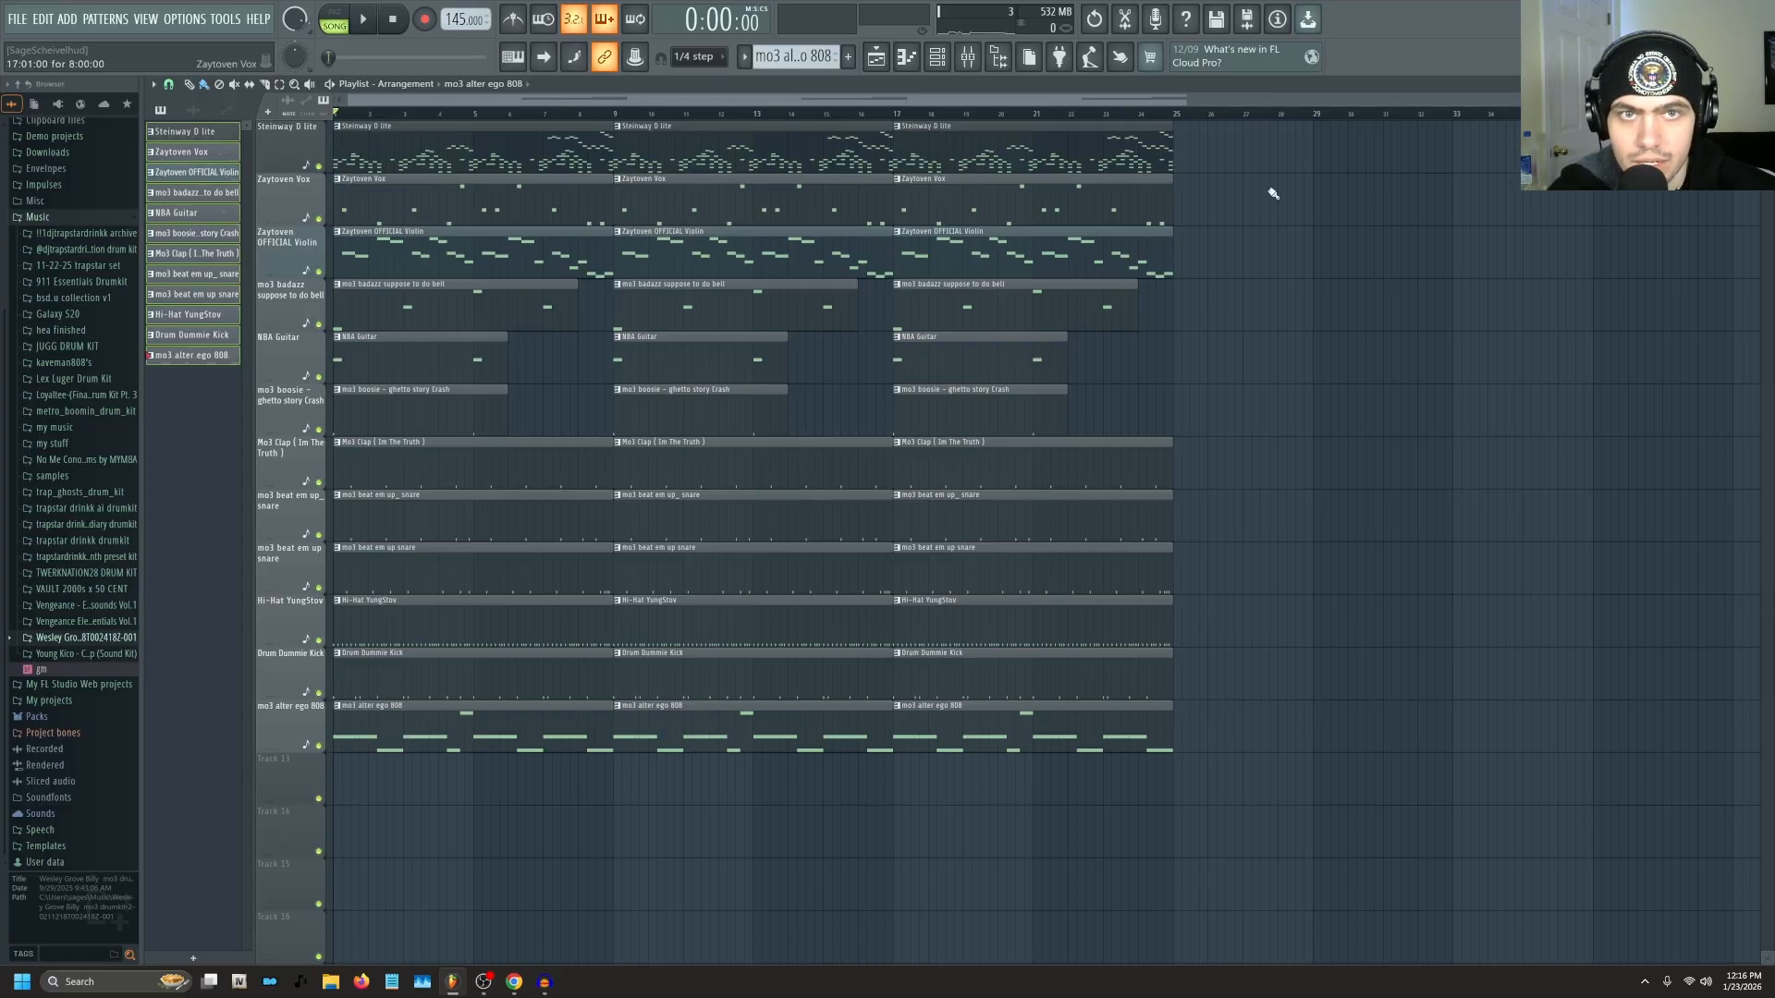
{"action": "left_click_drag", "start_coordinate": [1352, 157], "coordinate": [1017, 804]}
{"action": "key", "text": "ctrl+b"}
{"action": "left_click", "coordinate": [910, 112], "text": "ctrl"}
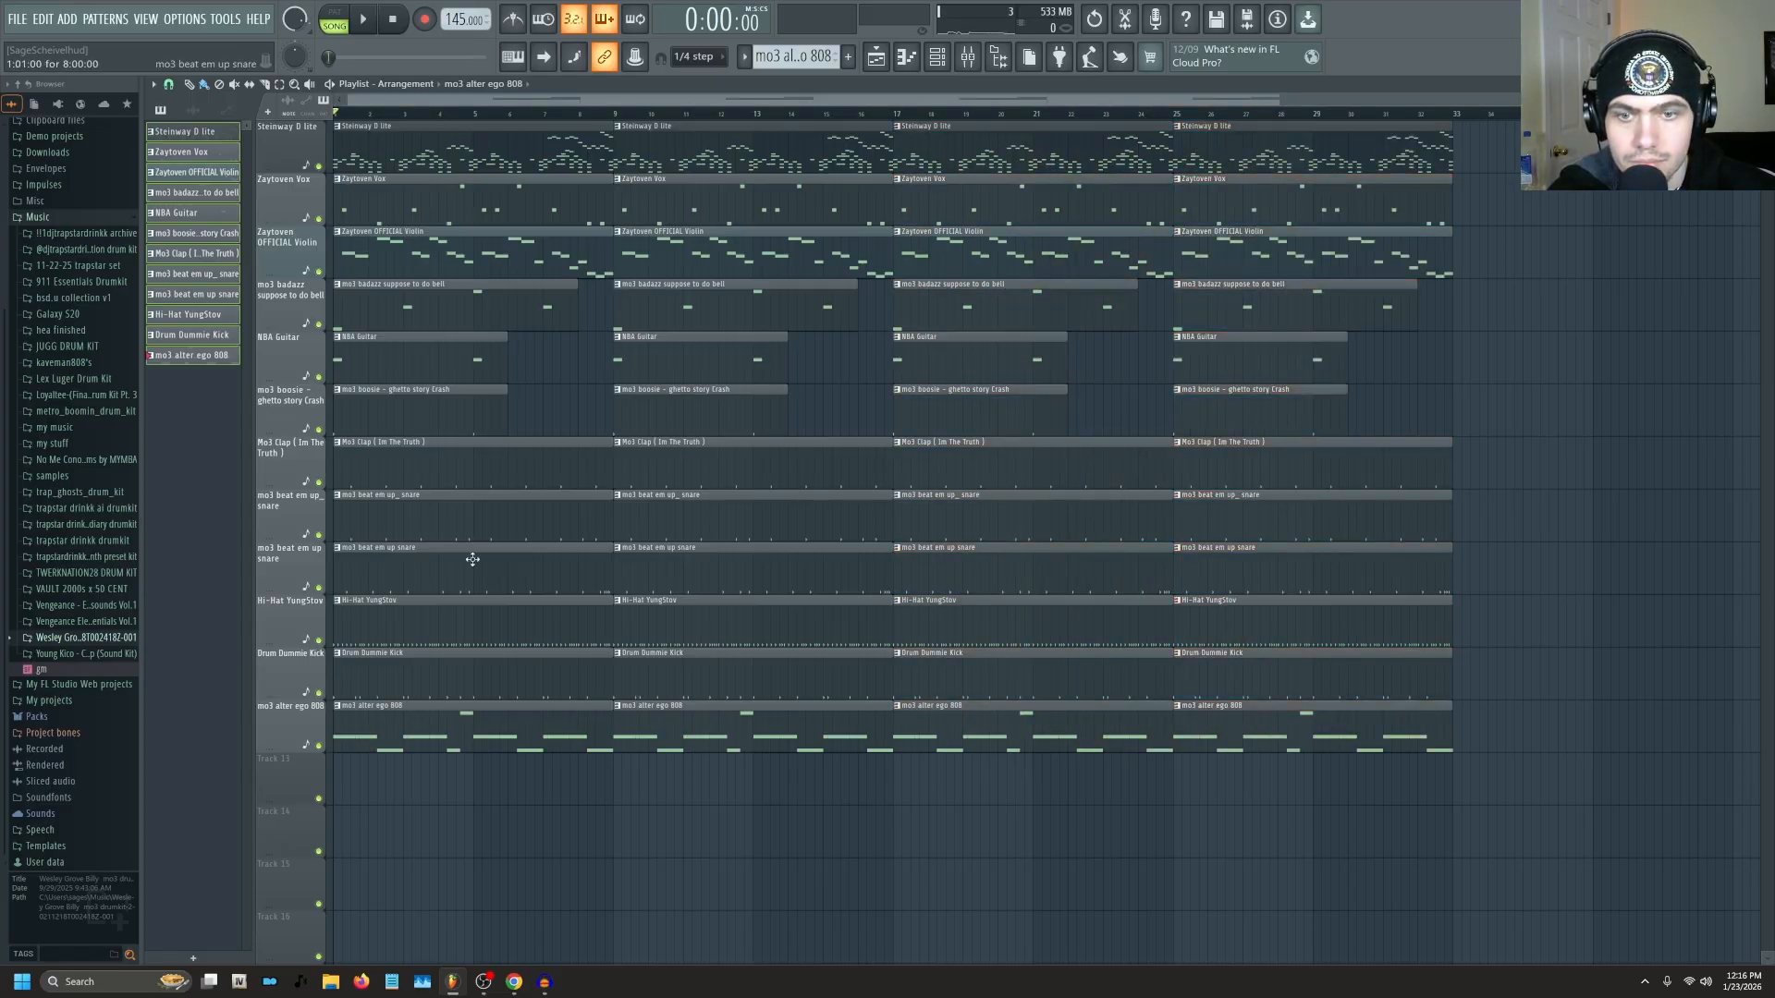
Delete the hi-hat, violin, both beat em up snares and kick clips from the first 16 bars.
{"action": "right_click", "coordinate": [470, 616]}
{"action": "right_click", "coordinate": [668, 613]}
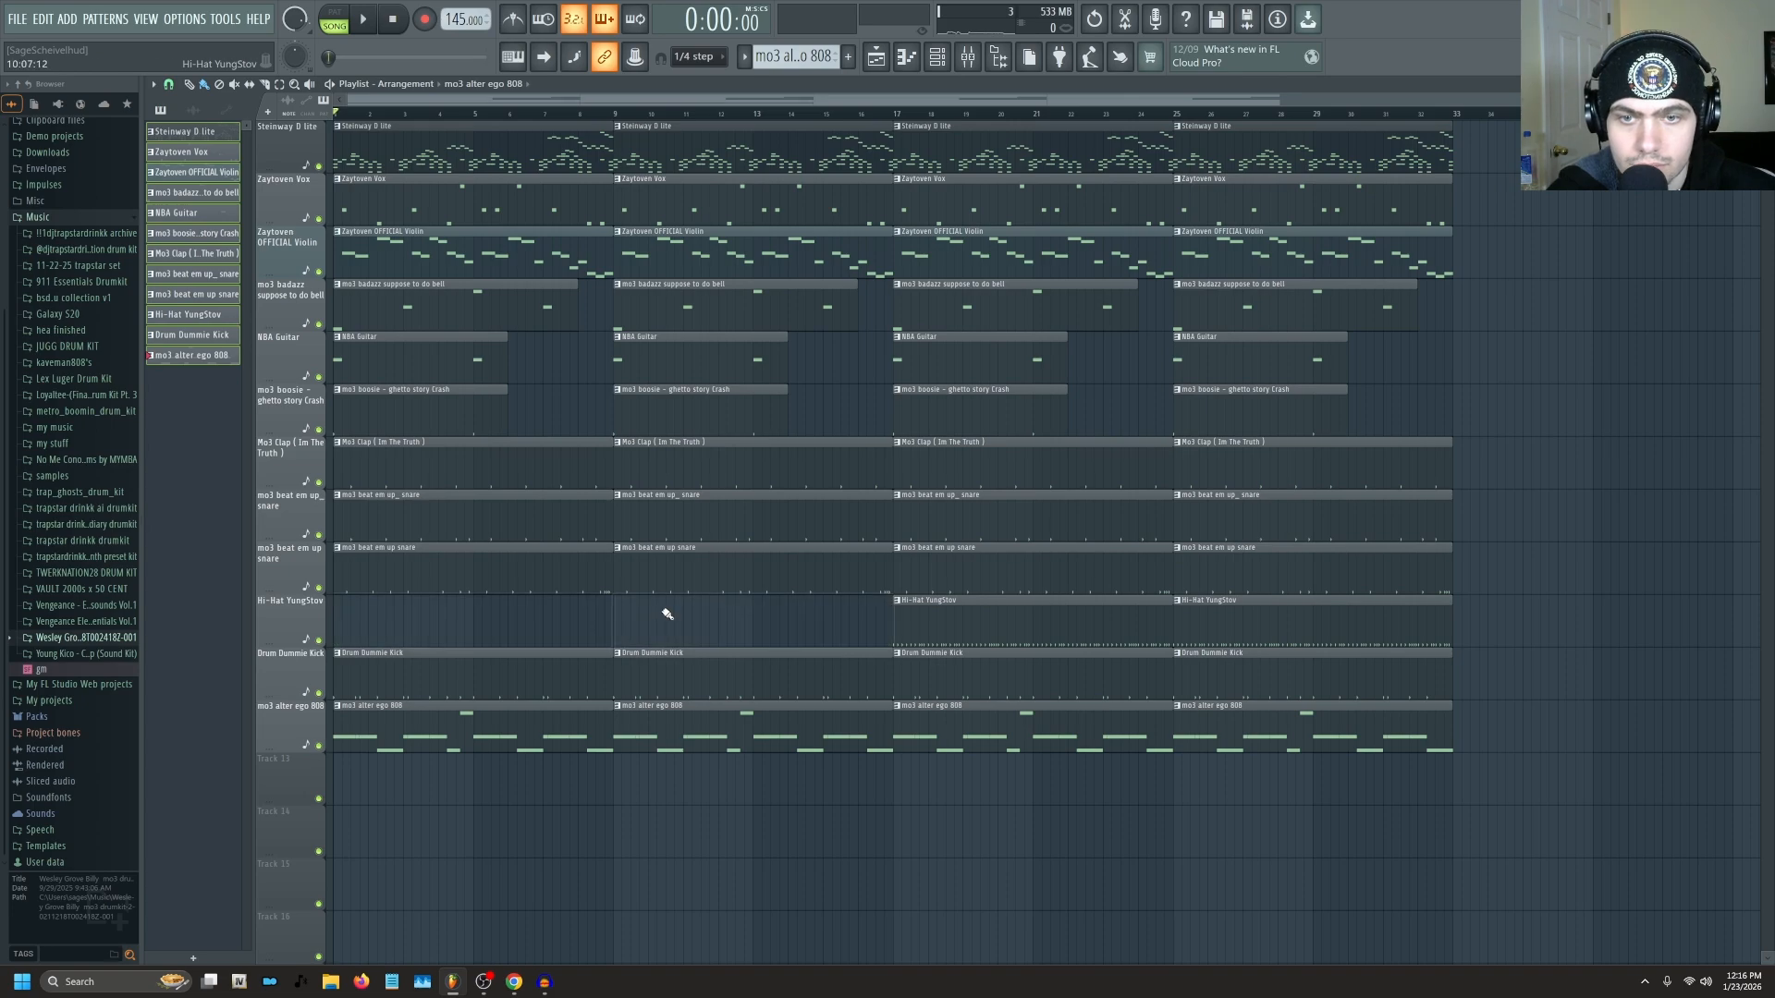
{"action": "right_click", "coordinate": [527, 259]}
{"action": "right_click", "coordinate": [725, 229]}
{"action": "right_click", "coordinate": [486, 561]}
{"action": "right_click", "coordinate": [679, 560]}
{"action": "key", "text": "space"}
{"action": "right_click", "coordinate": [518, 514]}
{"action": "right_click", "coordinate": [651, 510]}
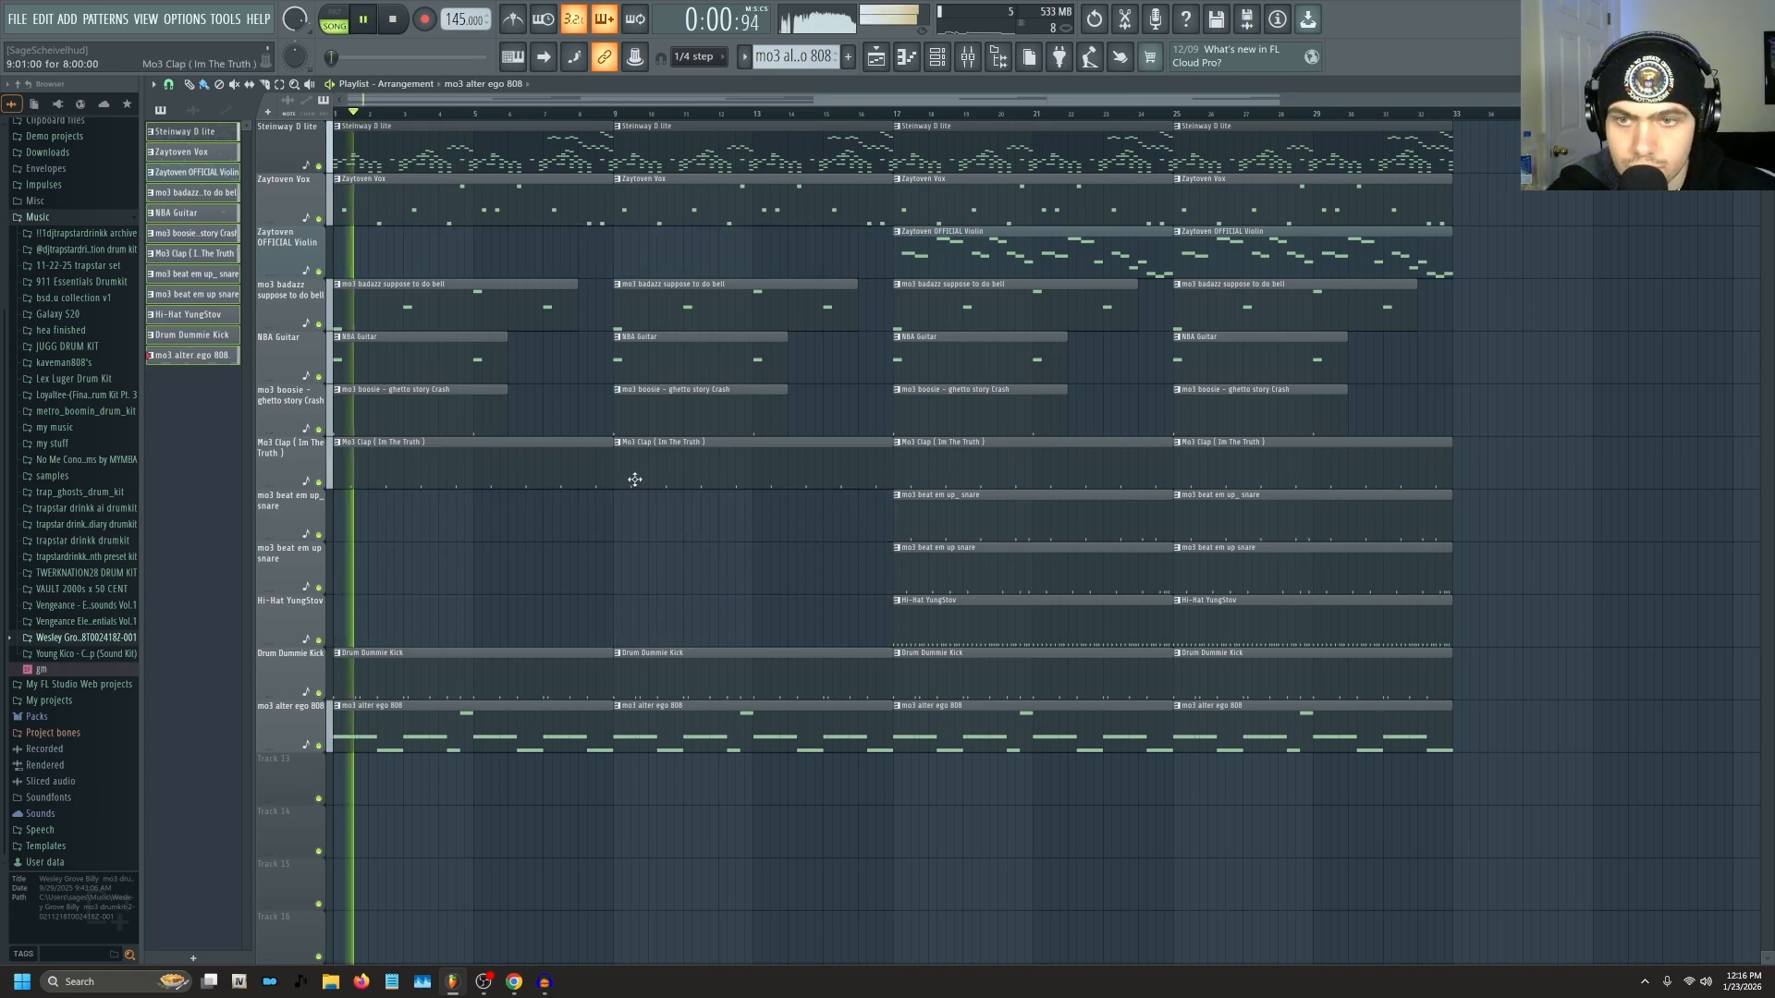
{"action": "right_click", "coordinate": [592, 673]}
Thin the intro by deleting the first NBA Guitar and Zaytoven Vox clips and using shortened bell clips at bars 1 and 5.
{"action": "right_click", "coordinate": [434, 357]}
{"action": "left_click_drag", "start_coordinate": [577, 301], "coordinate": [384, 296]}
{"action": "left_click", "coordinate": [488, 297]}
{"action": "right_click", "coordinate": [675, 303]}
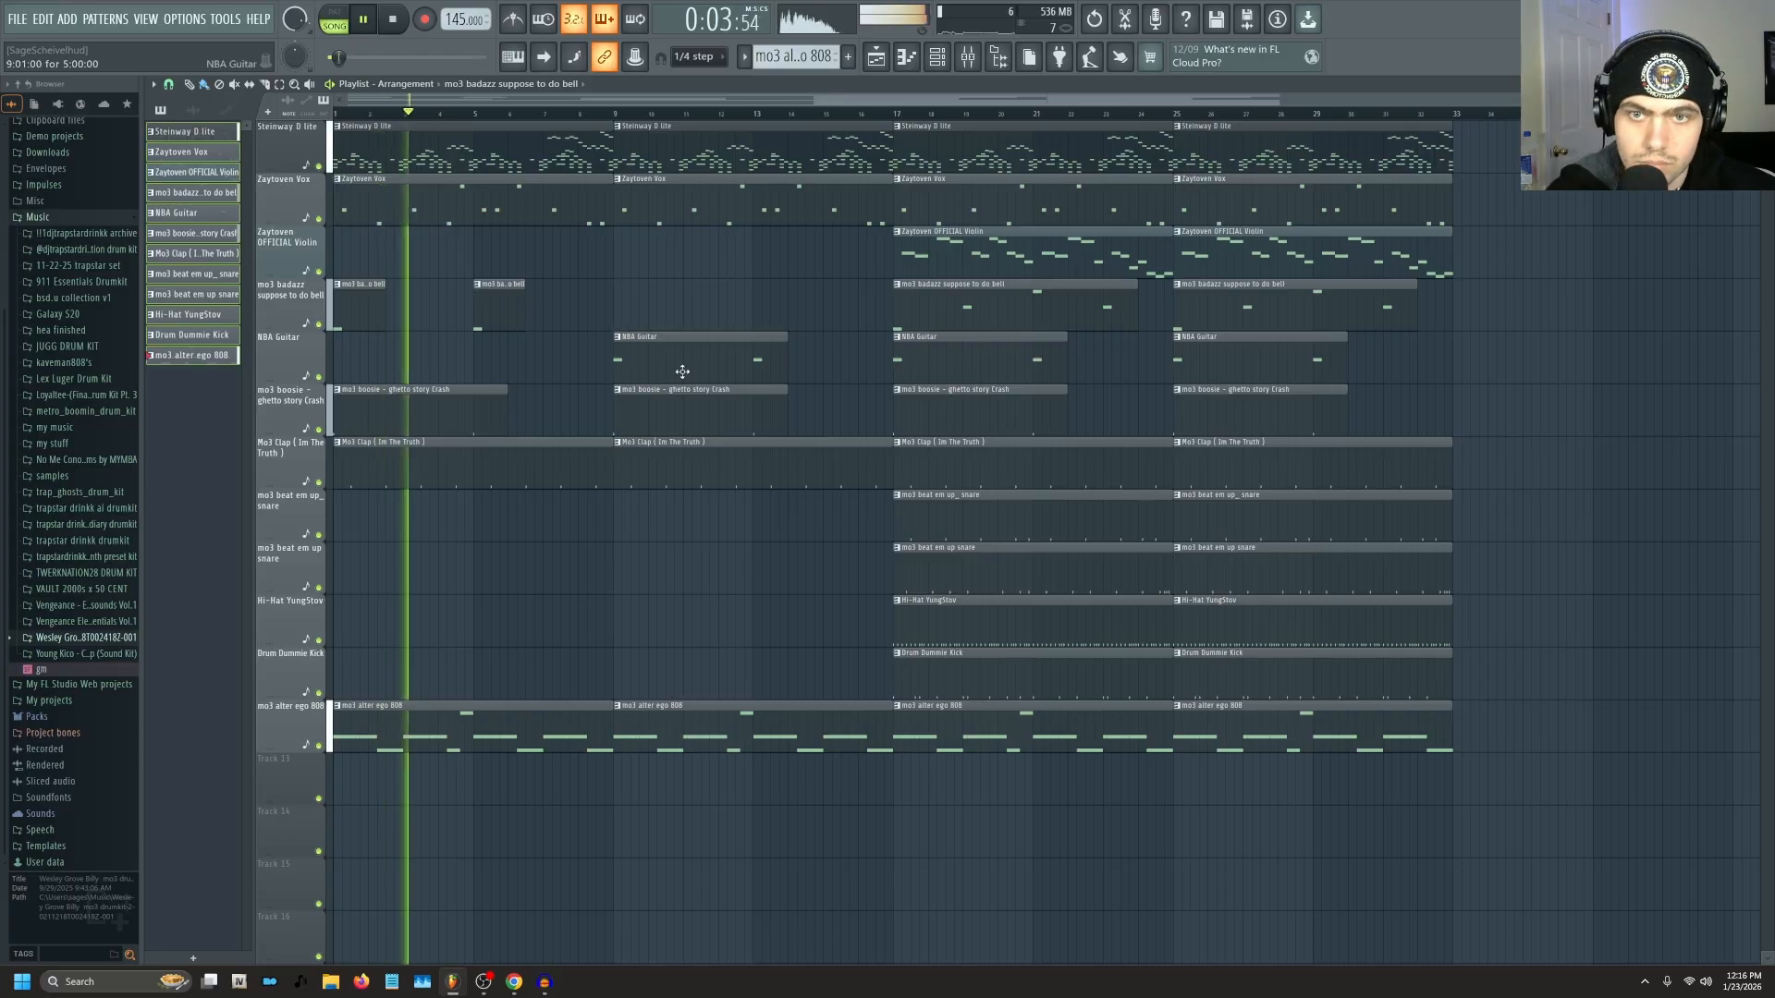
{"action": "right_click", "coordinate": [472, 187]}
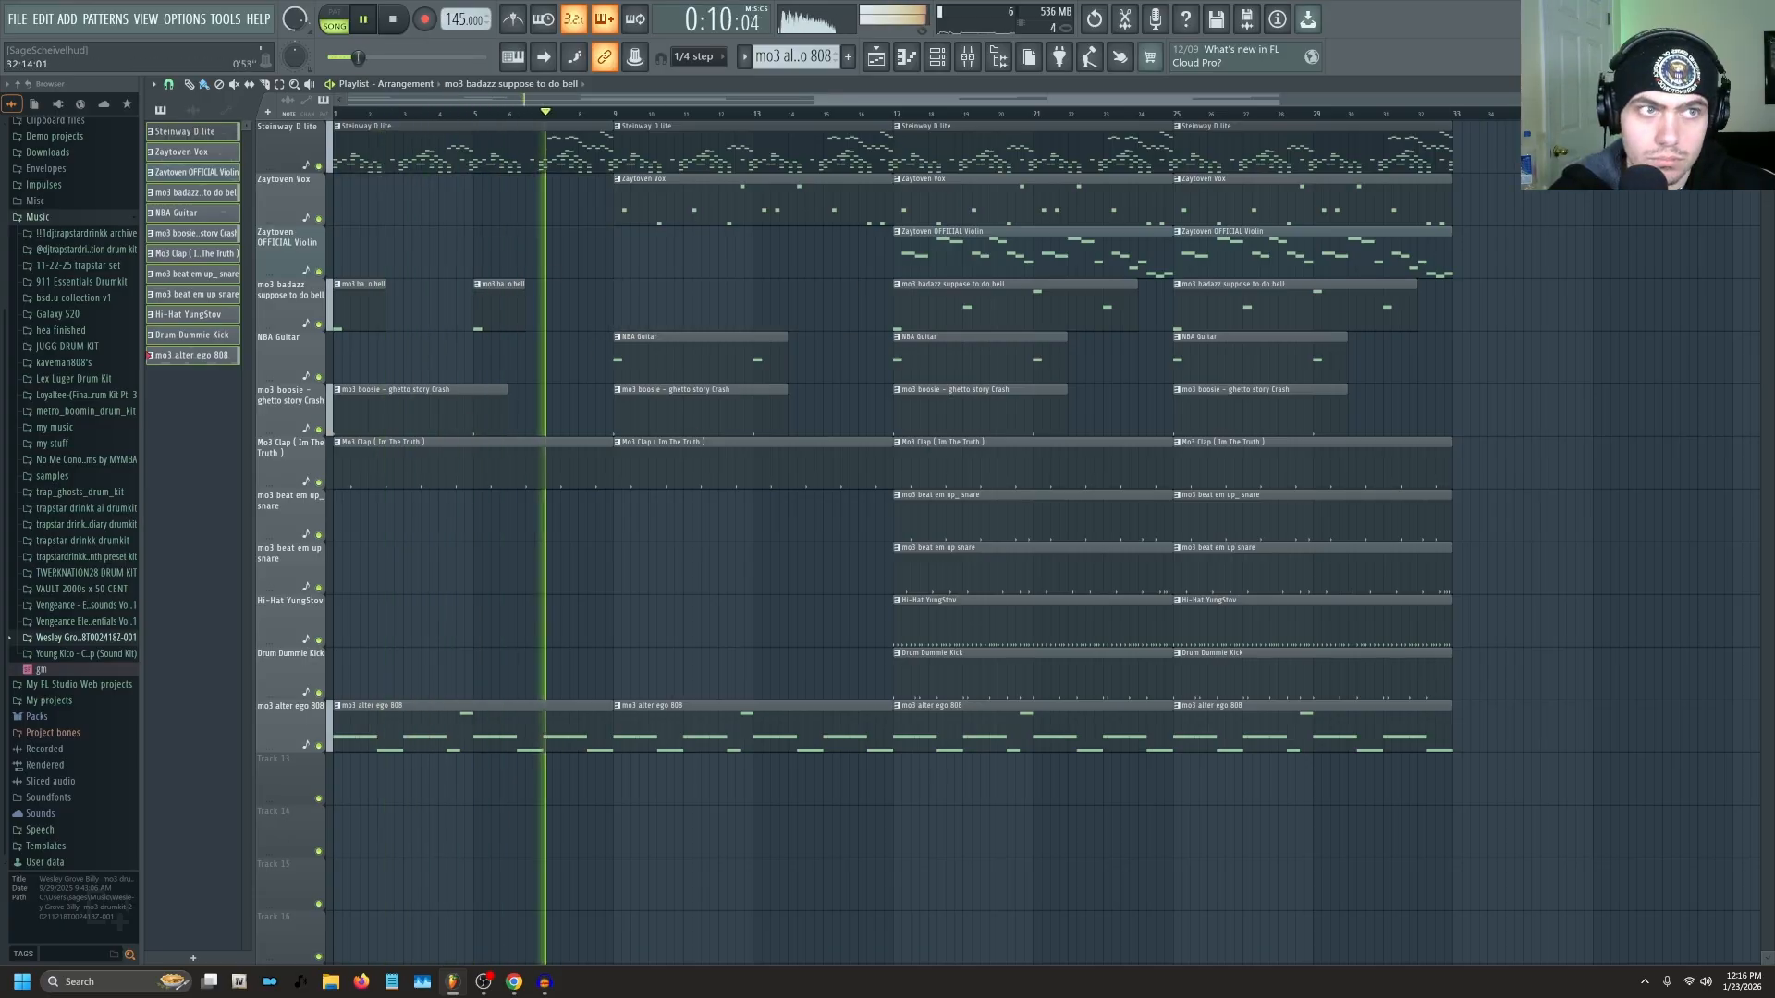
Stop playback and place the Drum Fill sample from the Perc folder on Track 13 just before bar 17.
{"action": "scroll", "coordinate": [690, 357], "scroll_direction": "down", "scroll_amount": 1}
{"action": "left_click", "coordinate": [88, 638]}
{"action": "left_click", "coordinate": [92, 655]}
{"action": "key", "text": "space"}
{"action": "left_click", "coordinate": [41, 799]}
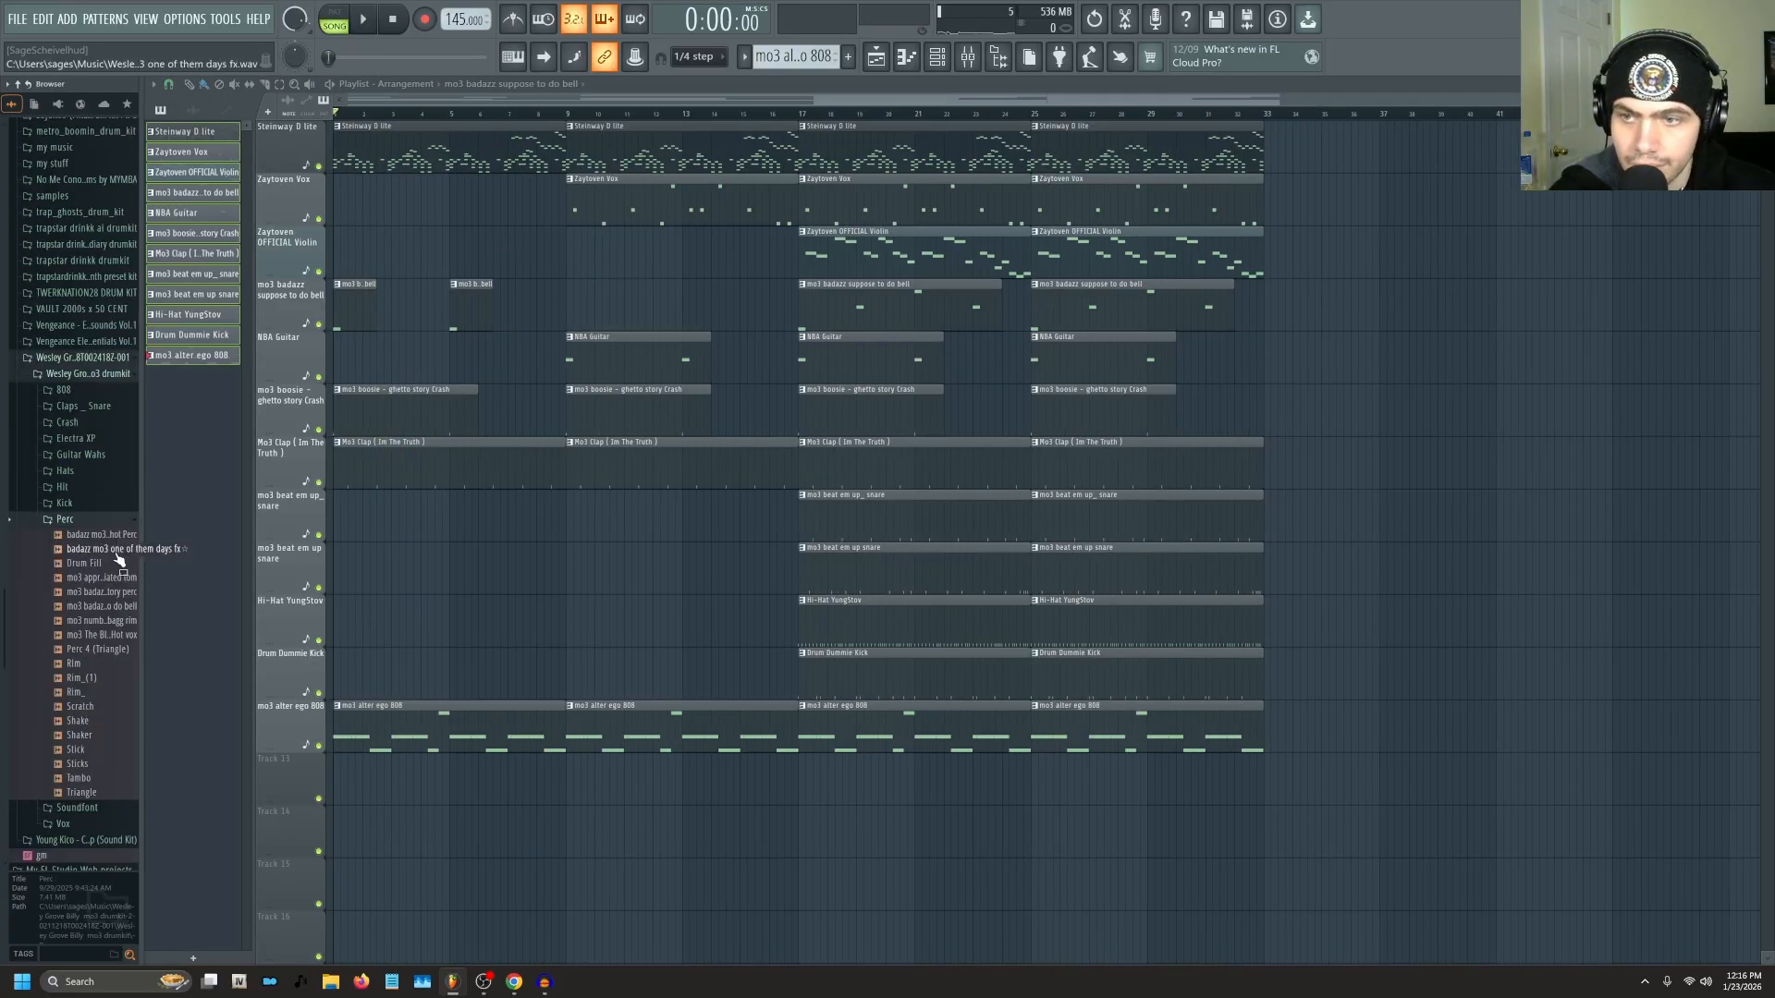
{"action": "left_click_drag", "start_coordinate": [118, 560], "coordinate": [790, 781]}
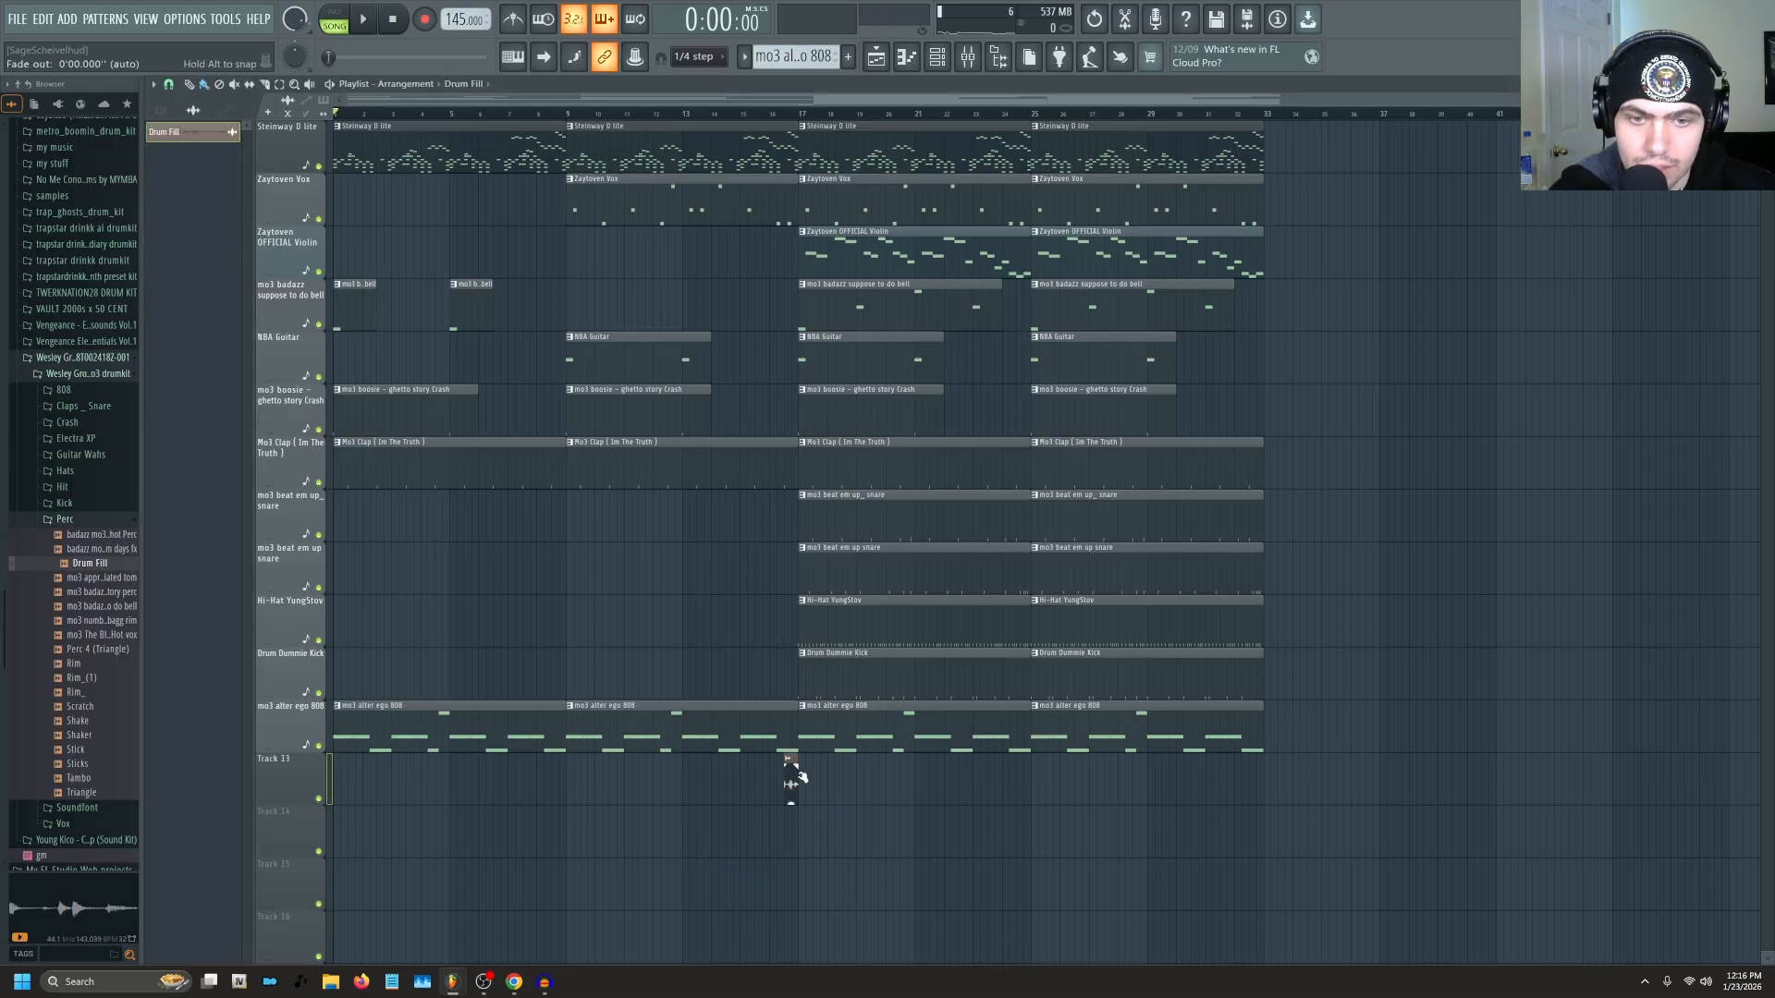
Open the Drum Fill clip's sample settings, and play the arrangement with a brief look at the mixer.
{"action": "double_click", "coordinate": [791, 784]}
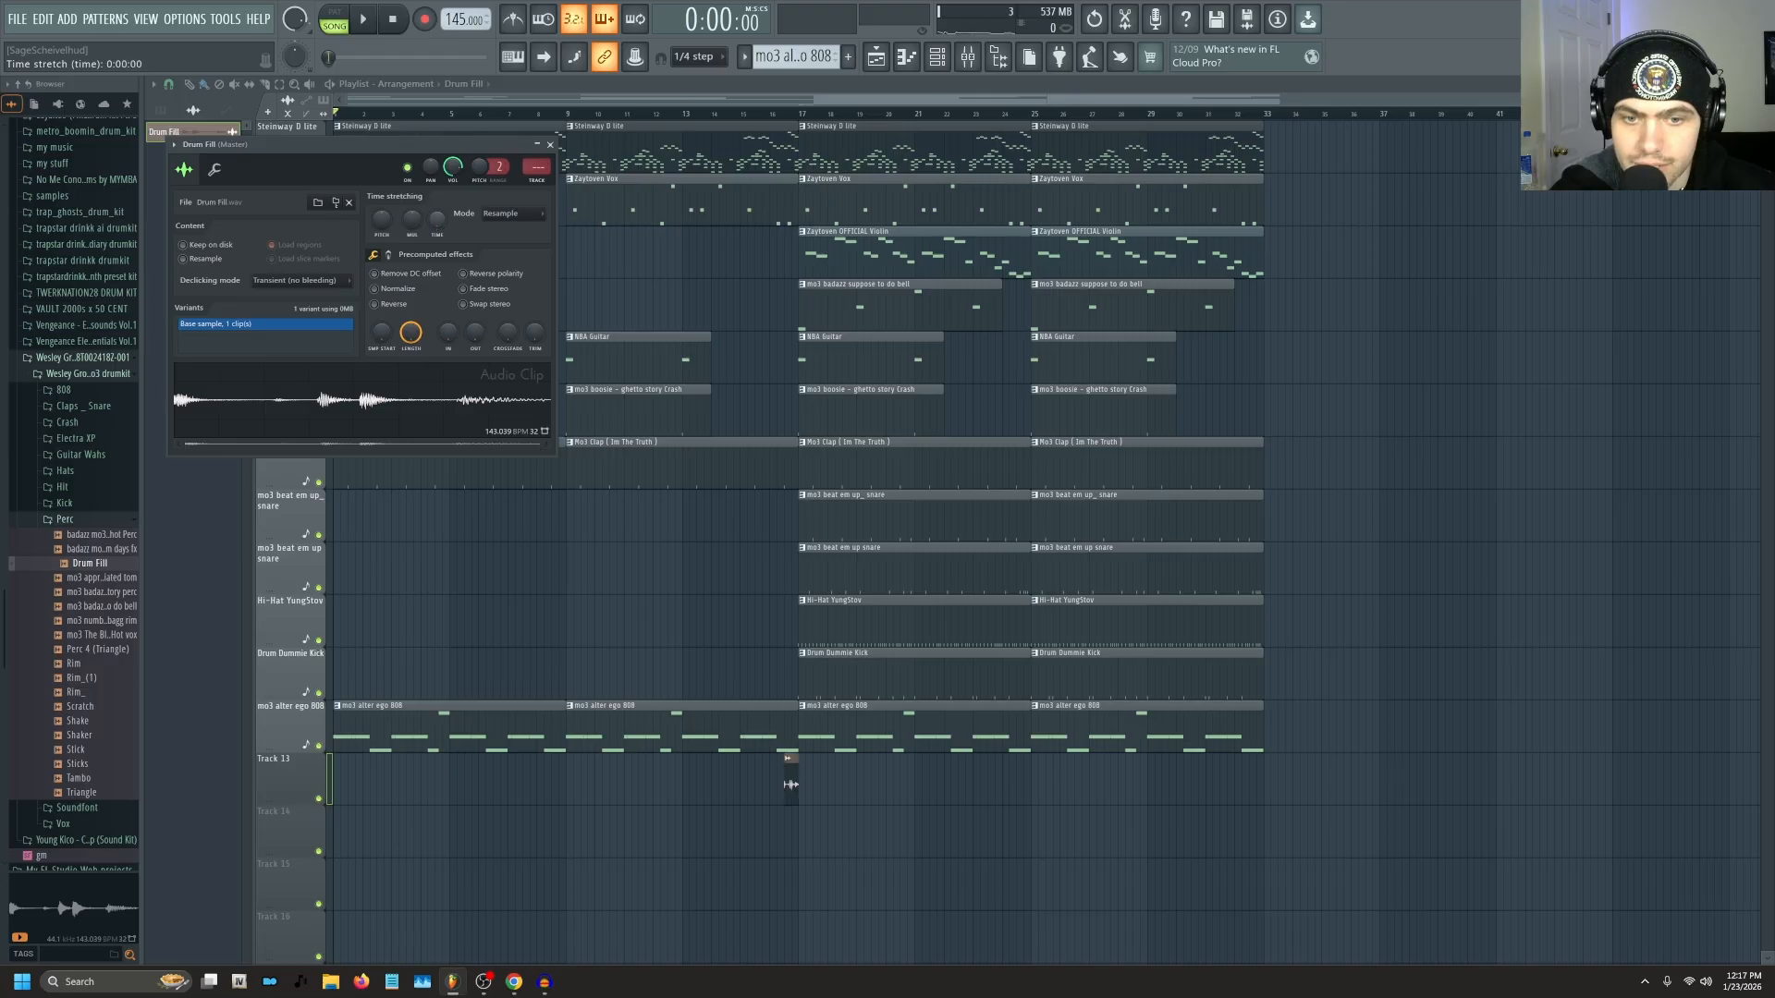
{"action": "key", "text": "space"}
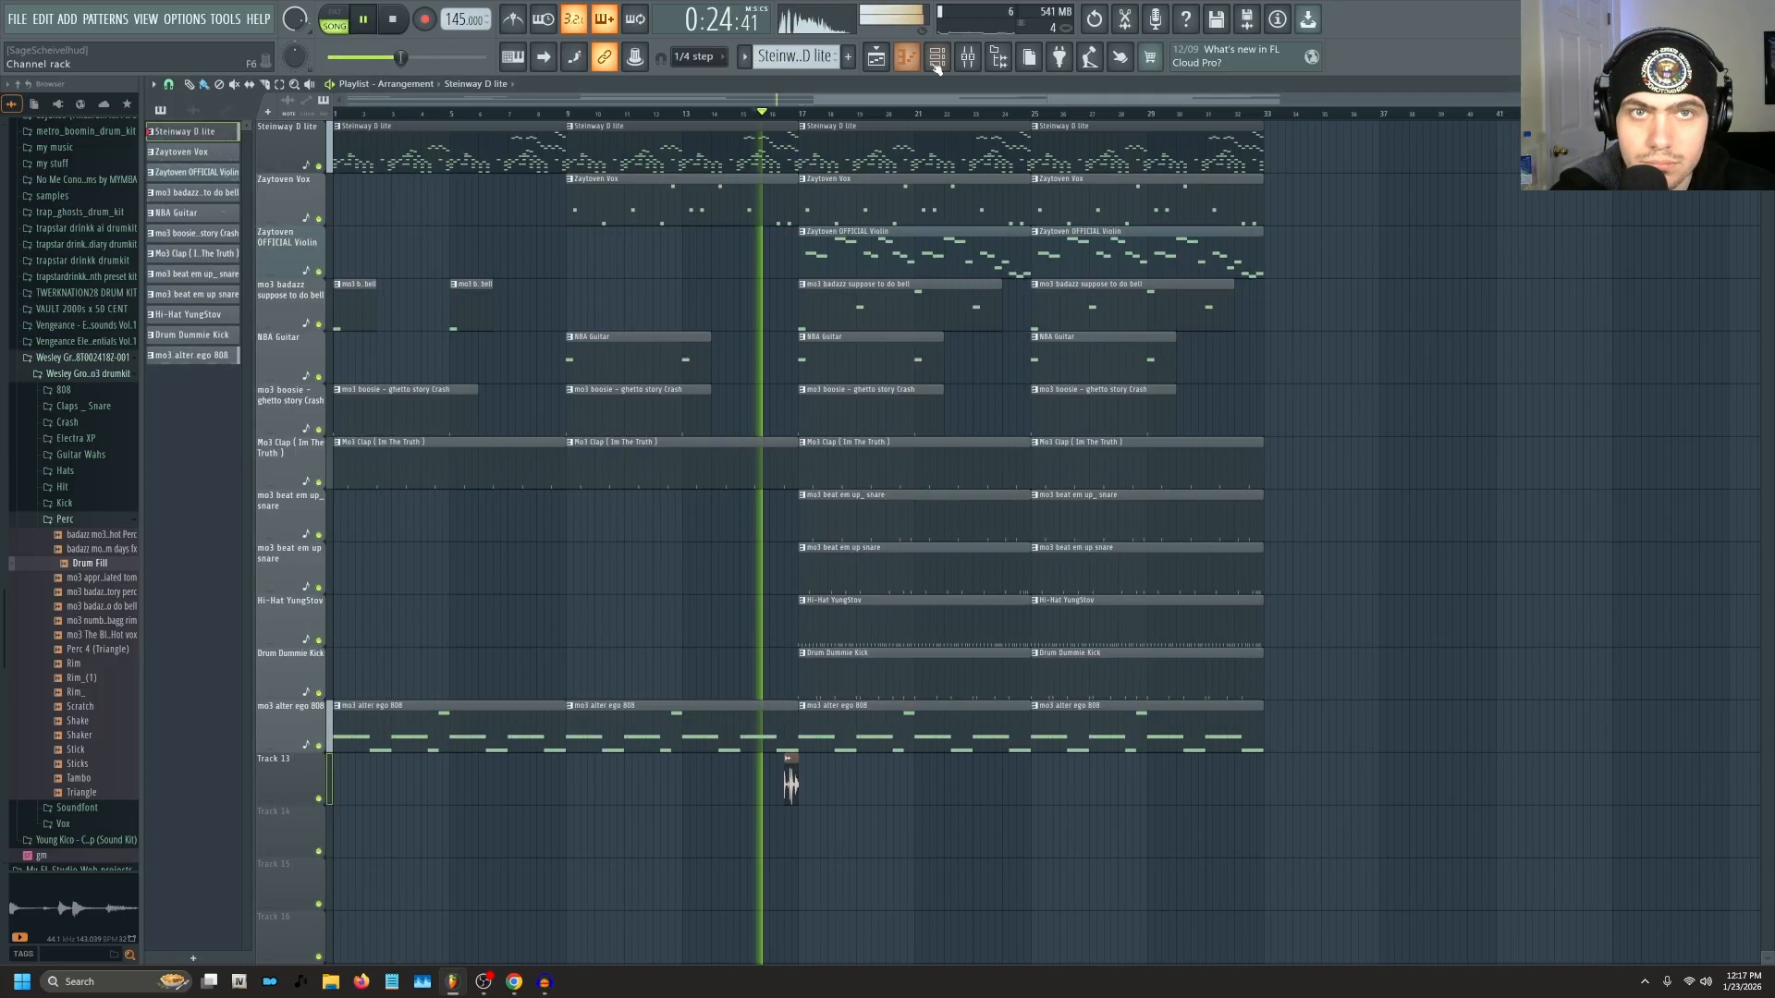
{"action": "key", "text": "F9"}
{"action": "key", "text": "F9"}
Duplicate bars 17 to 32 into the following 16 bars and remove the violin, kick and mo3 beat em up snare clips from the copy.
{"action": "left_click_drag", "start_coordinate": [801, 113], "coordinate": [1264, 113], "text": "ctrl"}
{"action": "key", "text": "ctrl+b"}
{"action": "right_click", "coordinate": [1557, 258]}
{"action": "scroll", "coordinate": [832, 370], "scroll_direction": "down", "scroll_amount": 1}
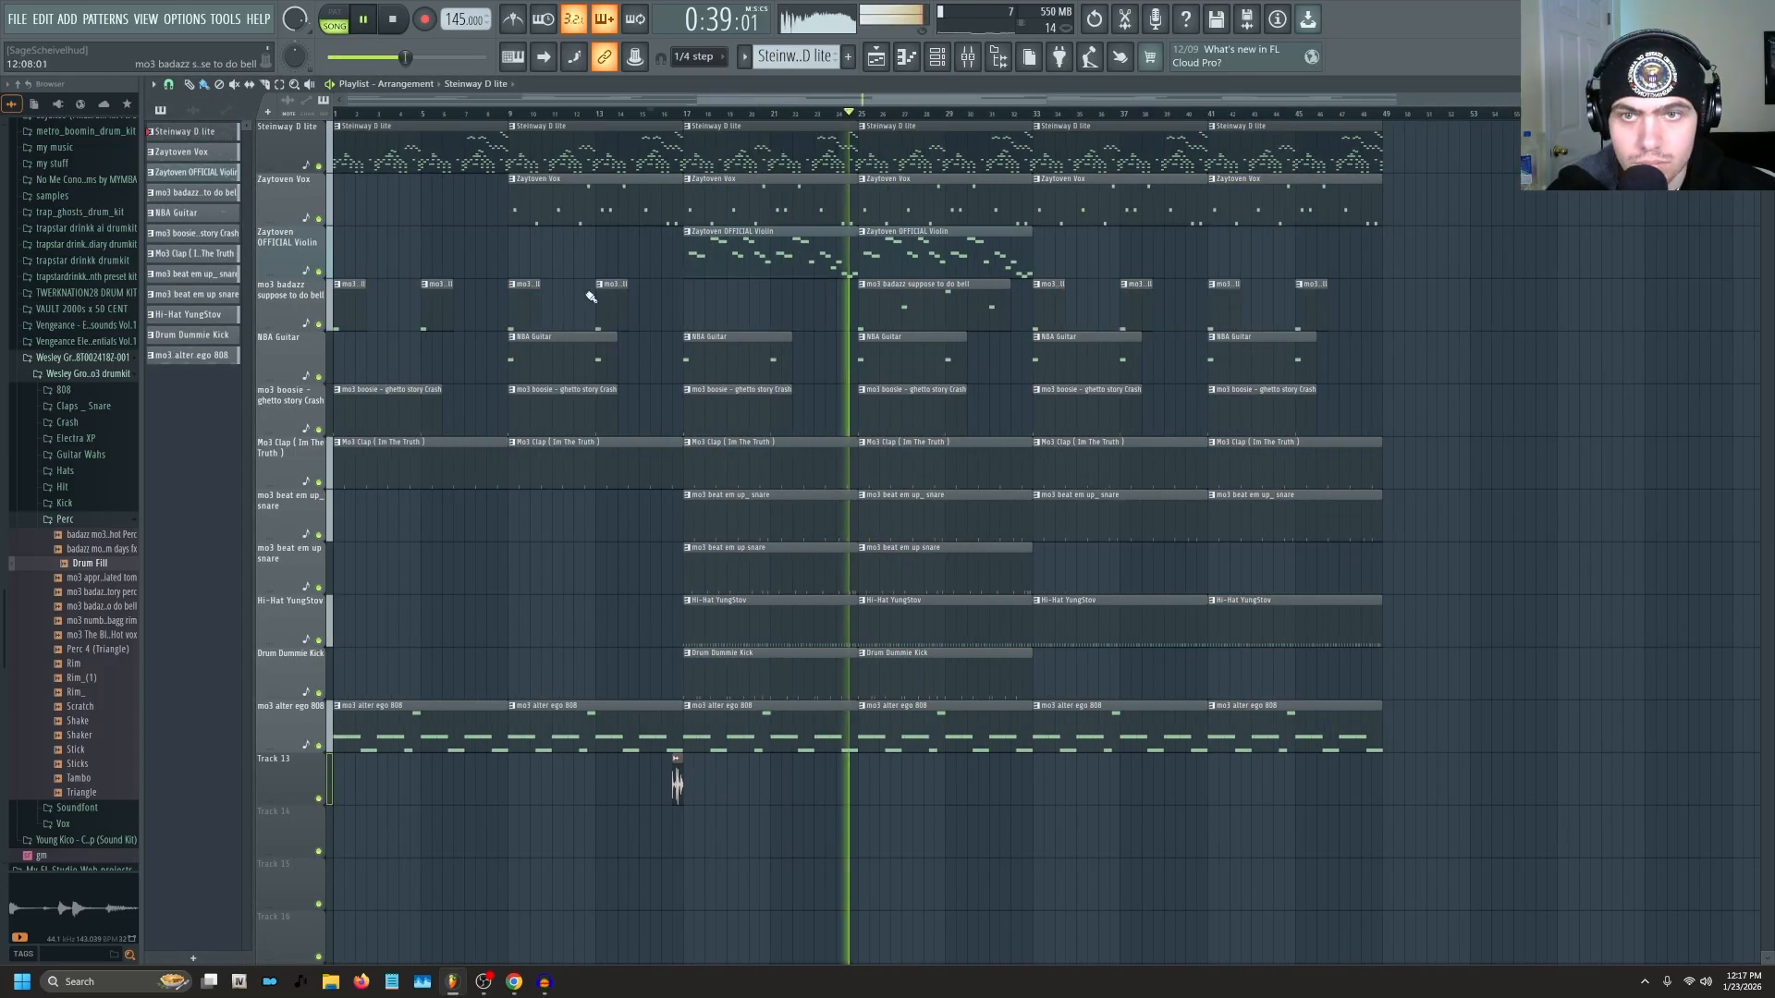
Place a Zaytoven Vox clip in the second half of the copied section and select the two beat em up snare clips at bar 25.
{"action": "left_click", "coordinate": [1299, 210]}
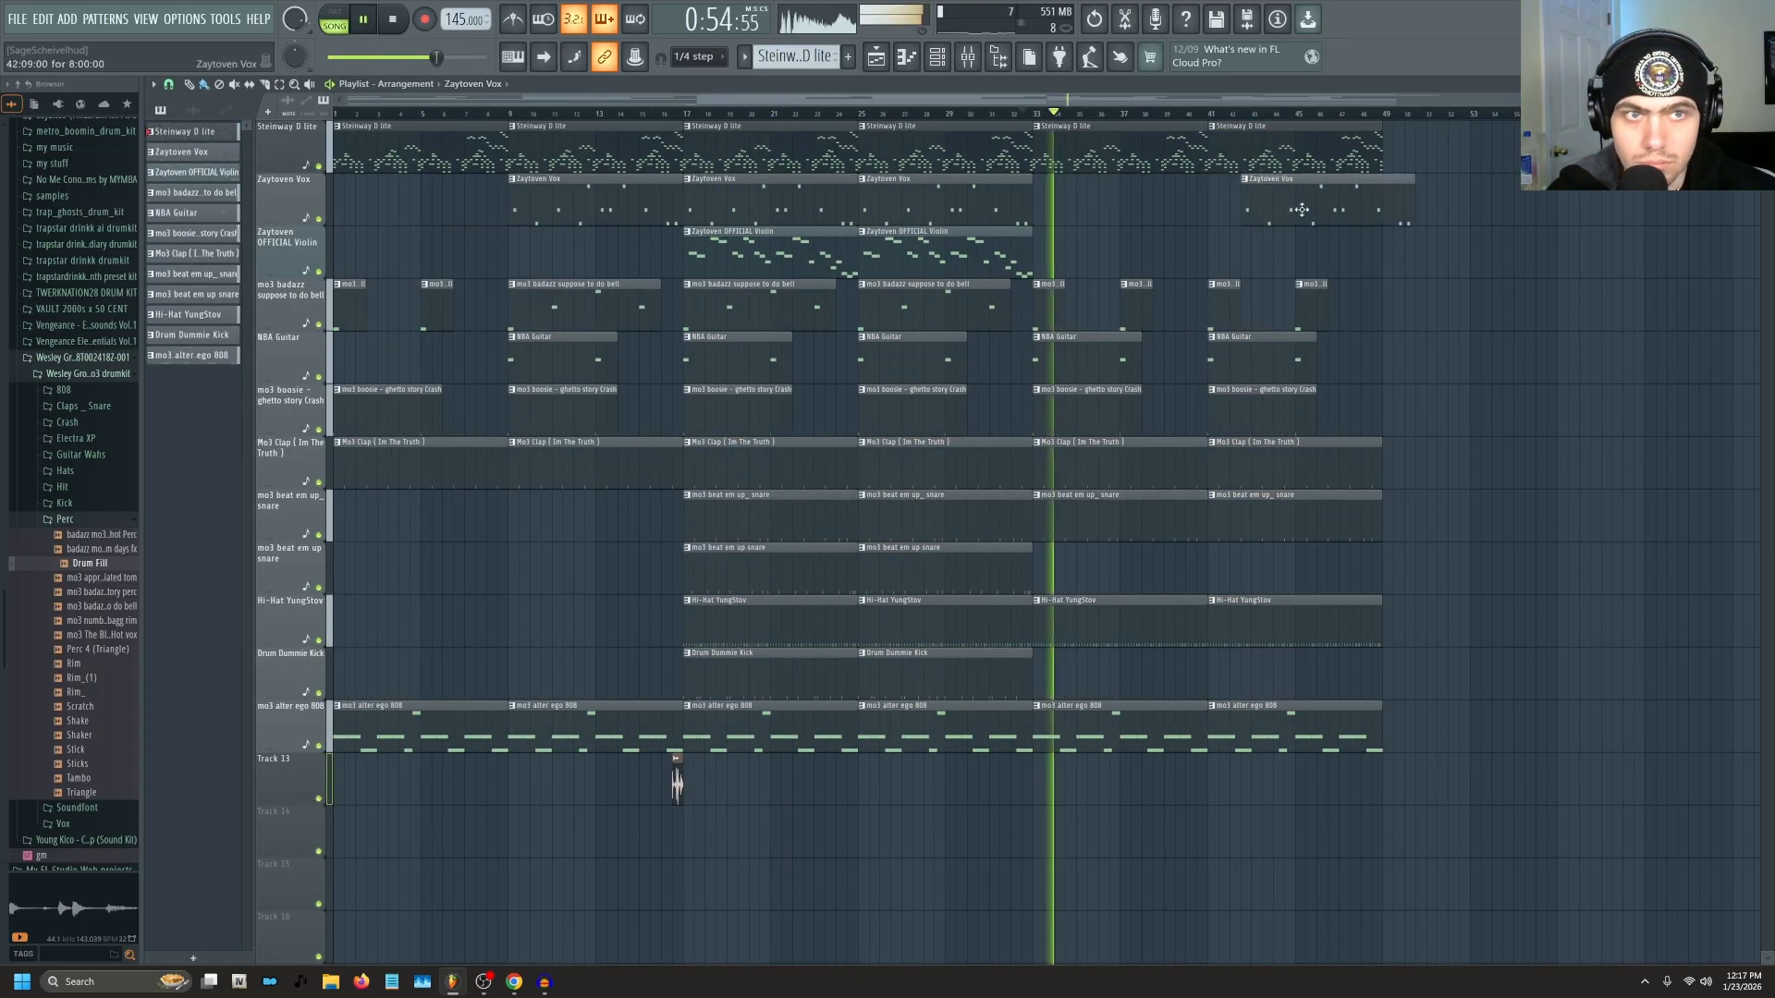
{"action": "left_click", "coordinate": [989, 499], "text": "ctrl+shift"}
{"action": "left_click", "coordinate": [995, 559], "text": "ctrl+shift"}
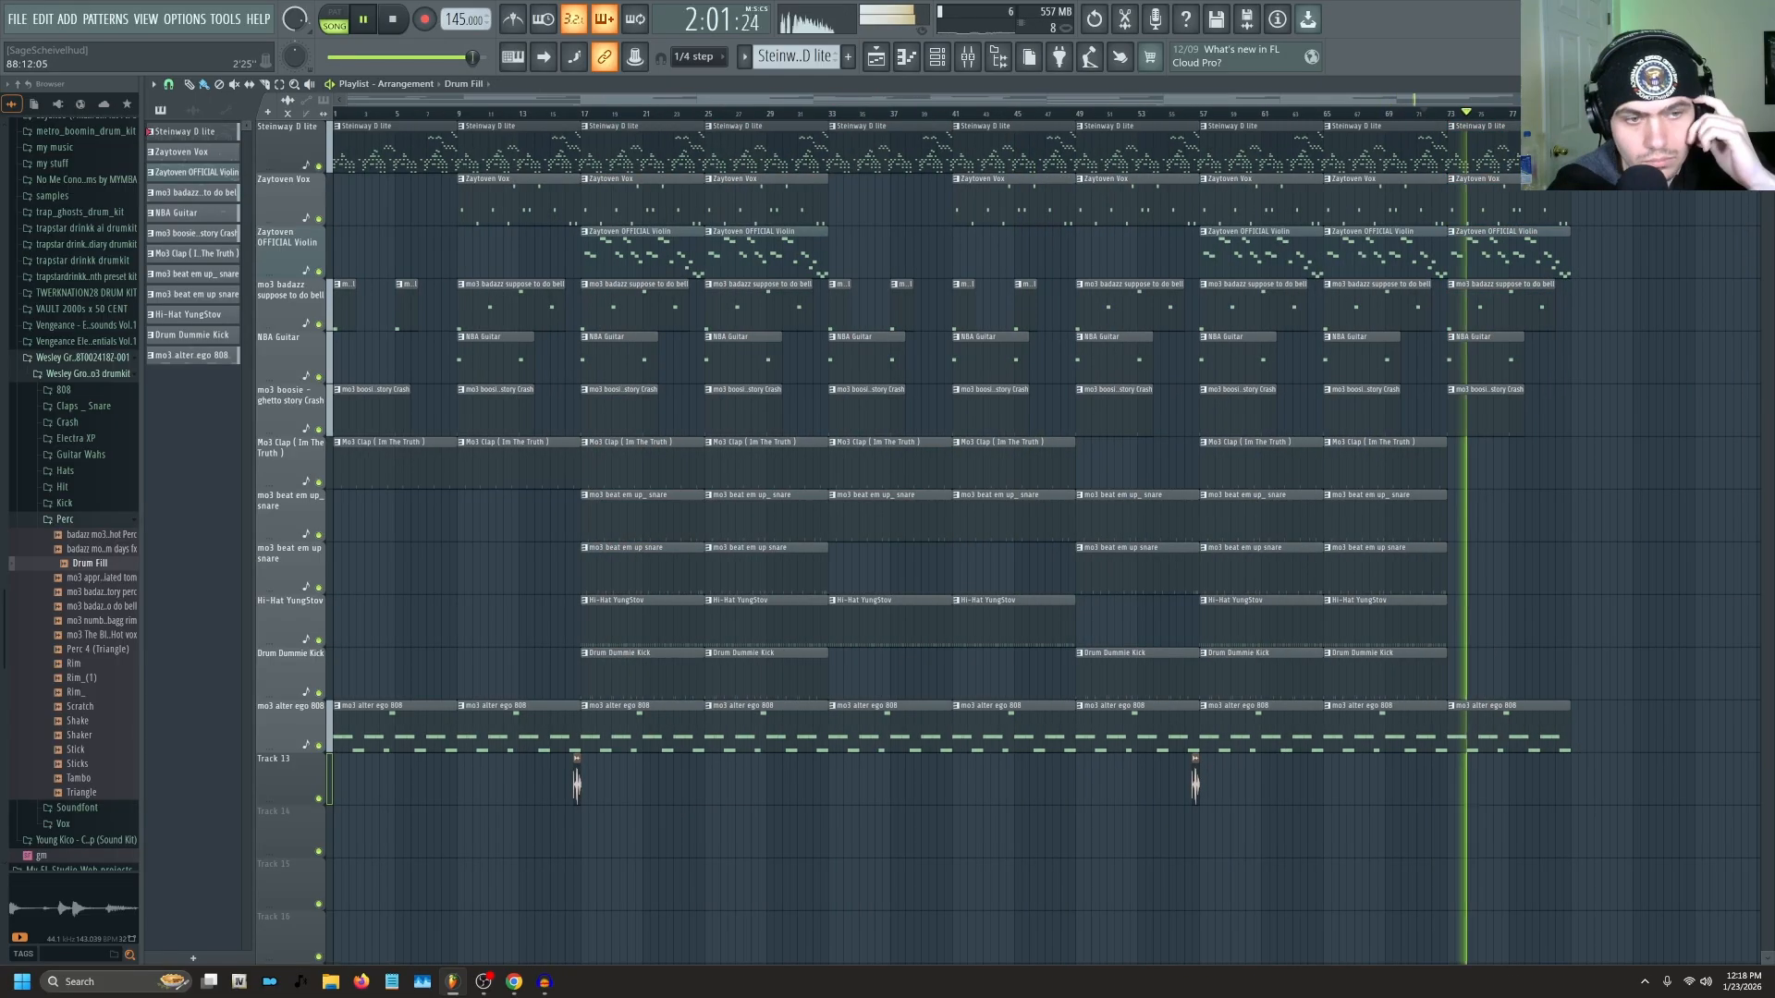
Stop playback, cue the song at bar 33 and around bar 47, and add a Drum Fill clip on Track 13 just before bar 49.
{"action": "key", "text": "space"}
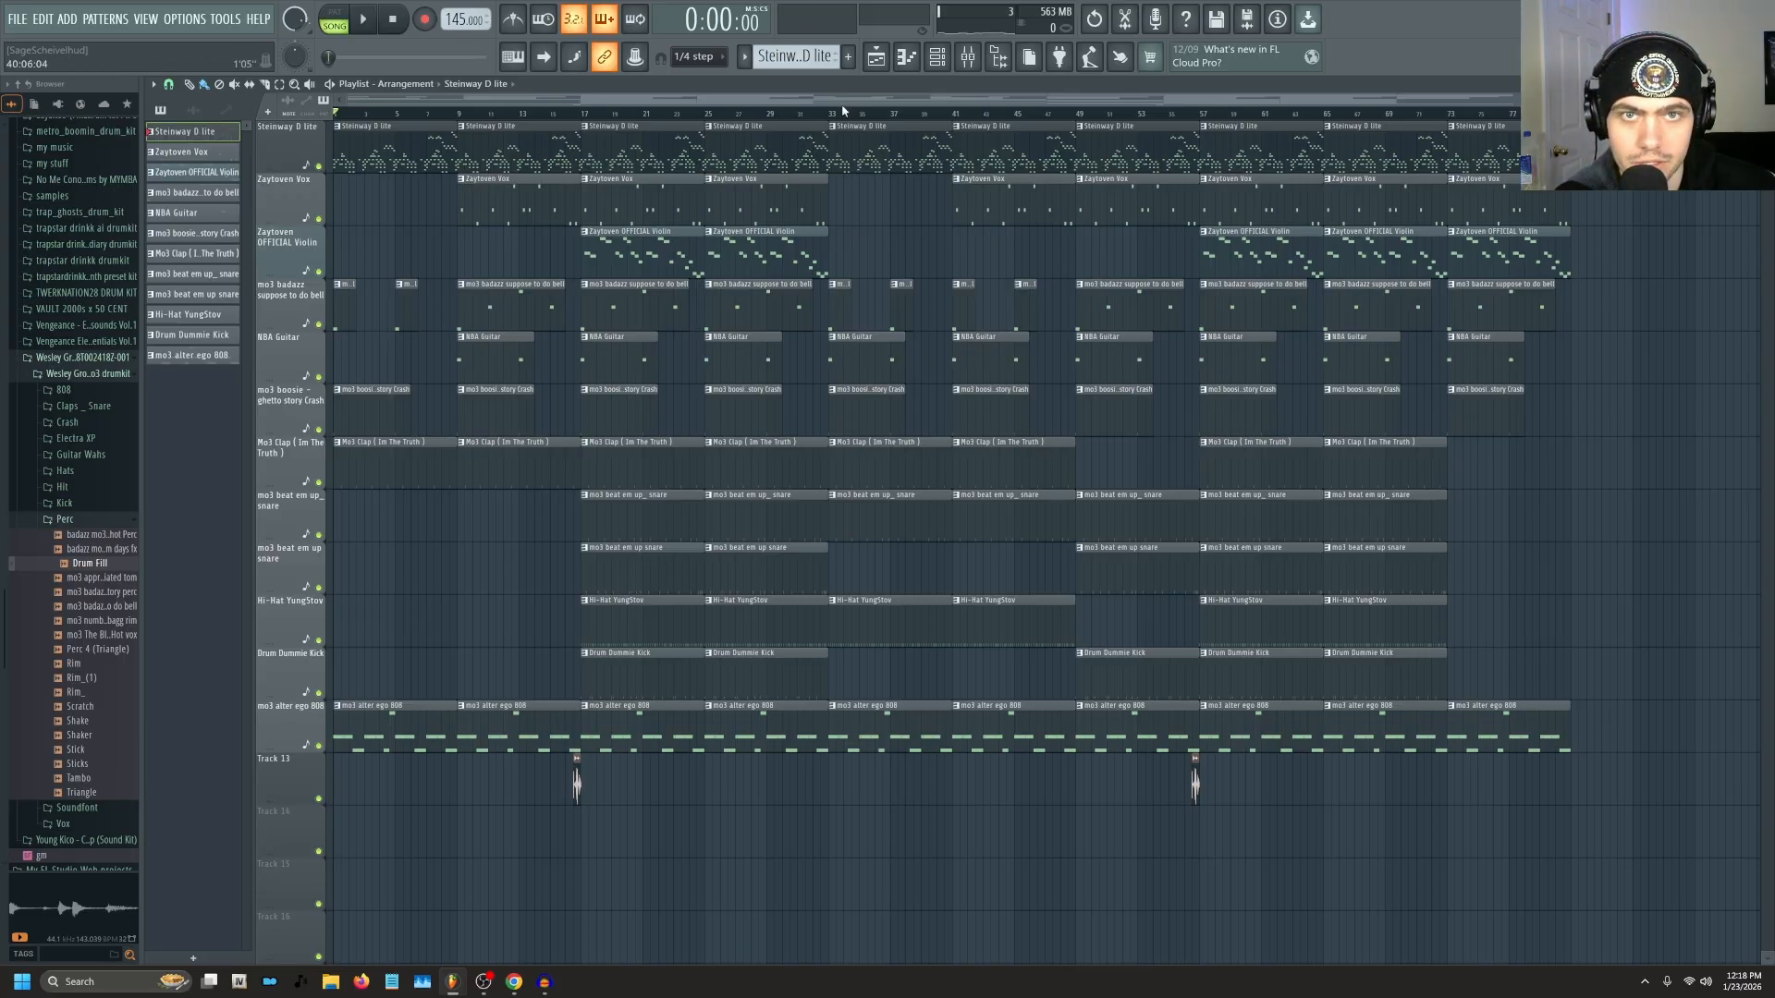
{"action": "mouse_move", "coordinate": [827, 112]}
{"action": "left_mouse_down"}
{"action": "mouse_move", "coordinate": [796, 111]}
{"action": "mouse_move", "coordinate": [831, 136]}
{"action": "left_mouse_up"}
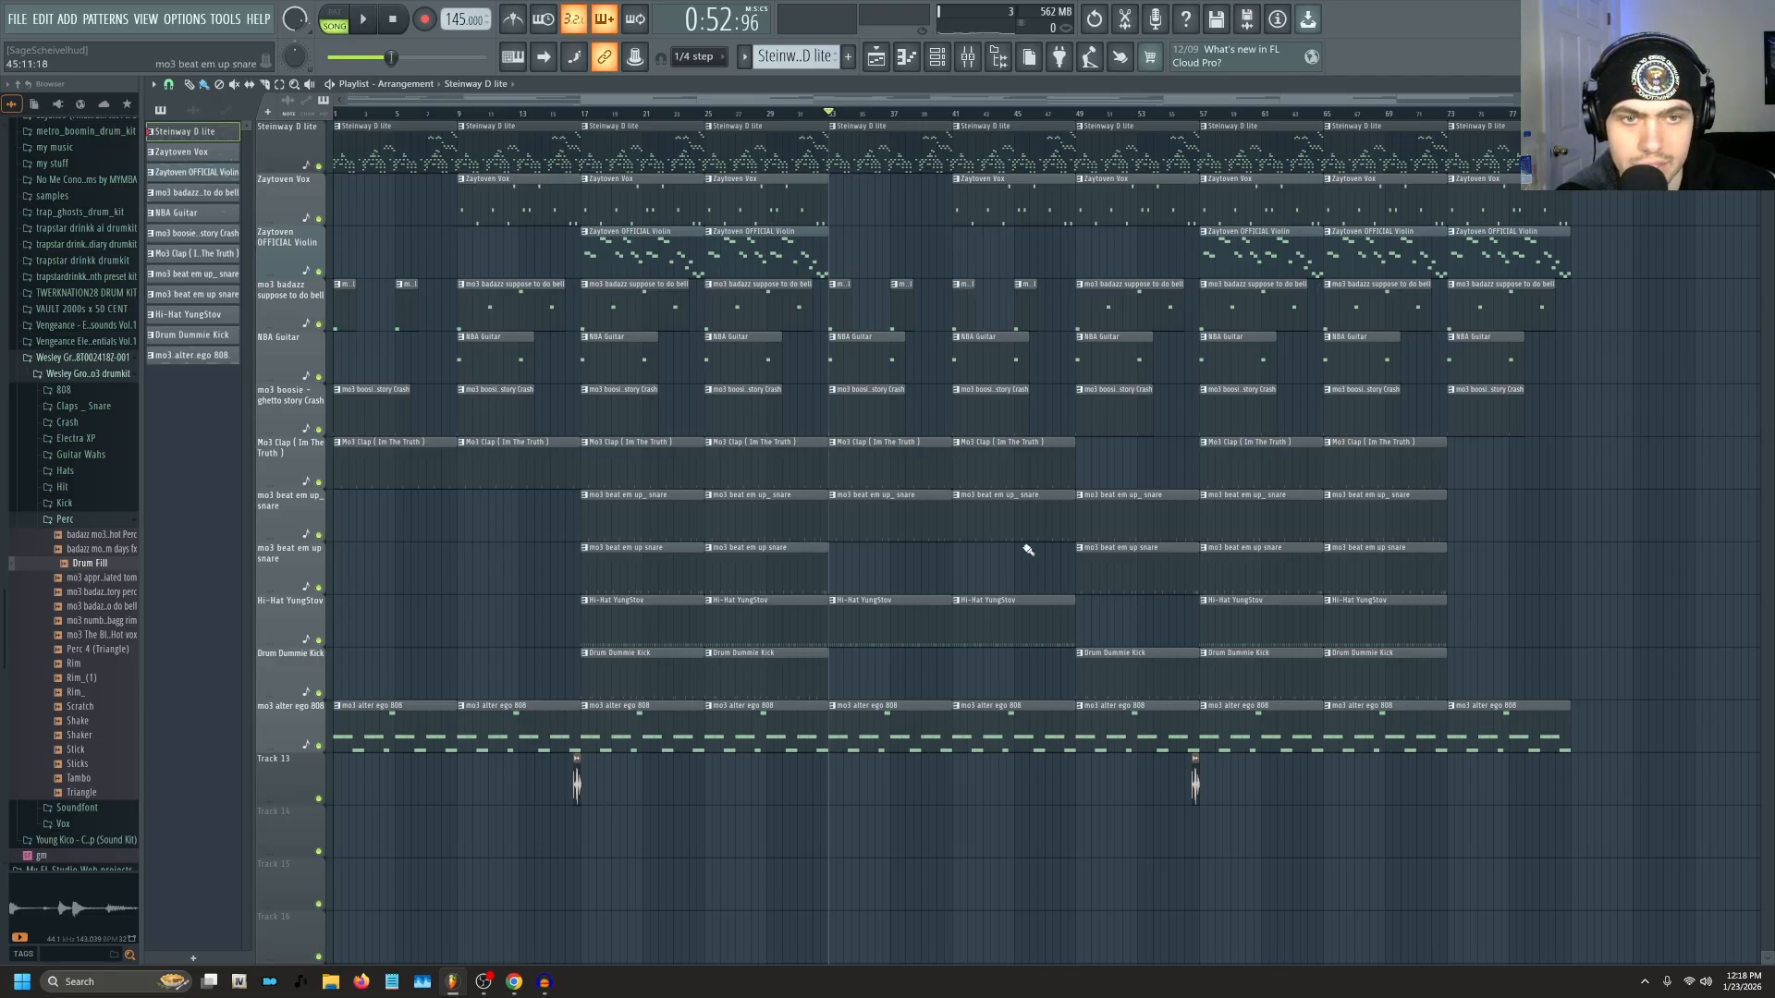
{"action": "left_click_drag", "start_coordinate": [964, 112], "coordinate": [1053, 131]}
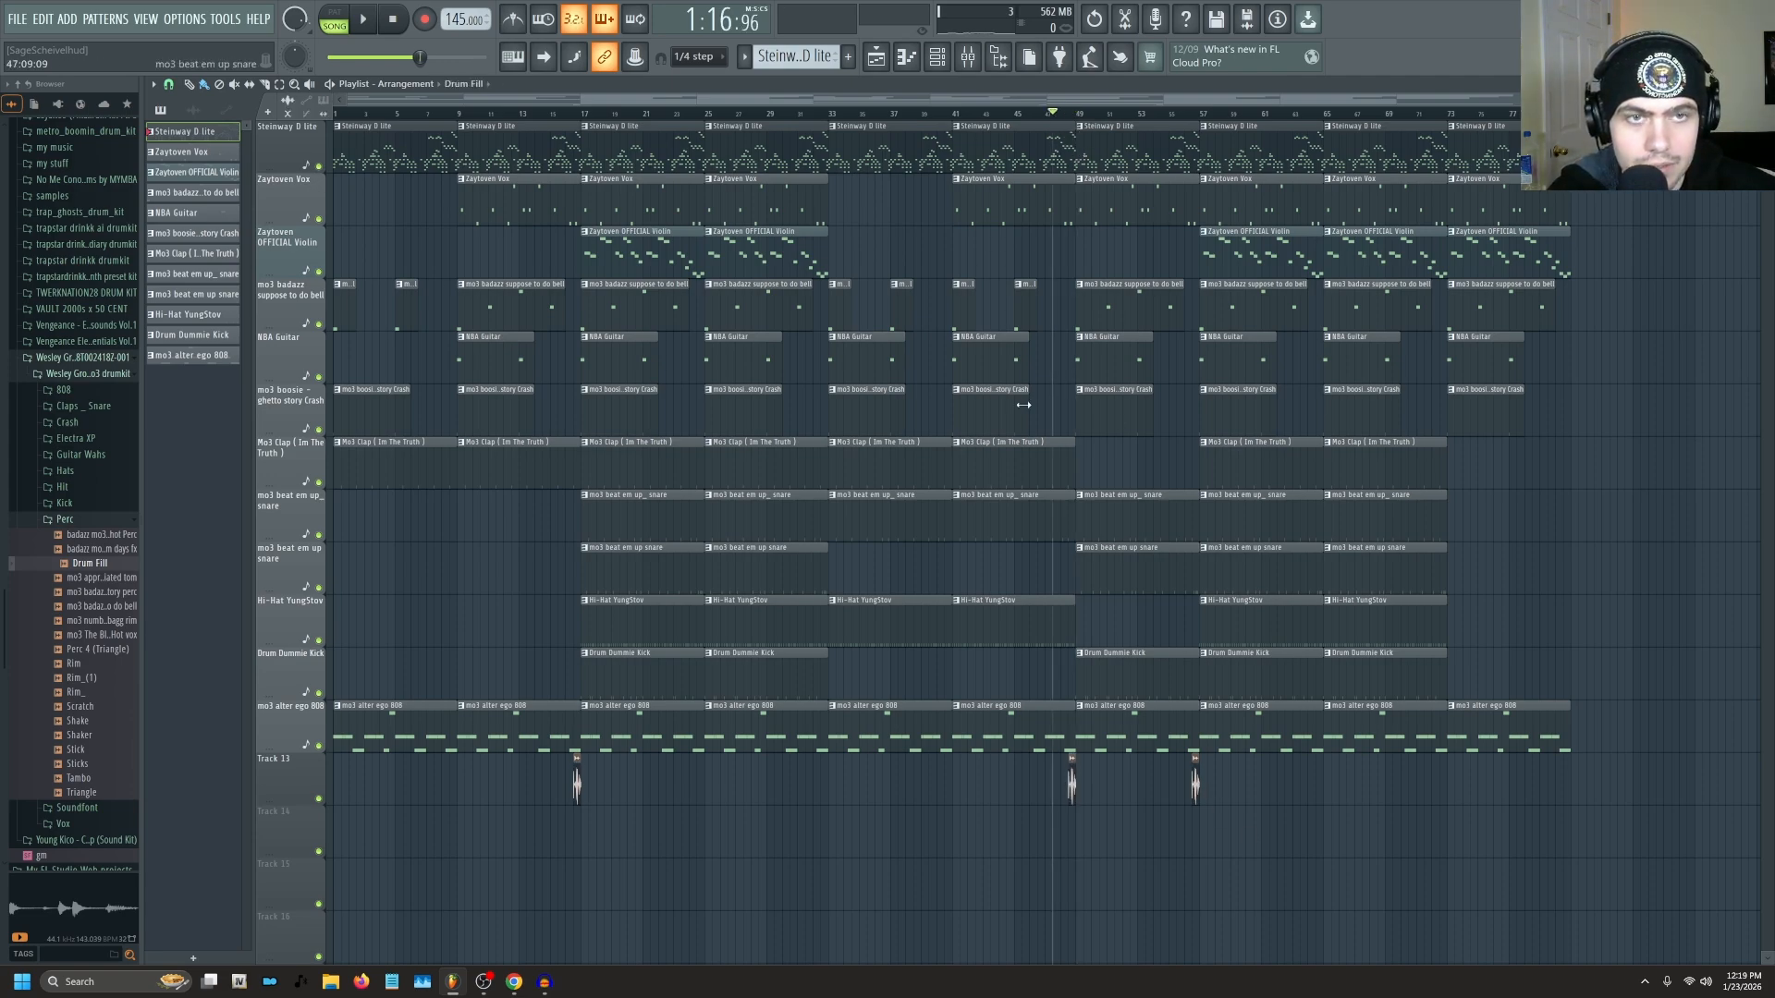
{"action": "key", "text": "ctrl+s"}
{"action": "left_click", "coordinate": [1459, 12]}
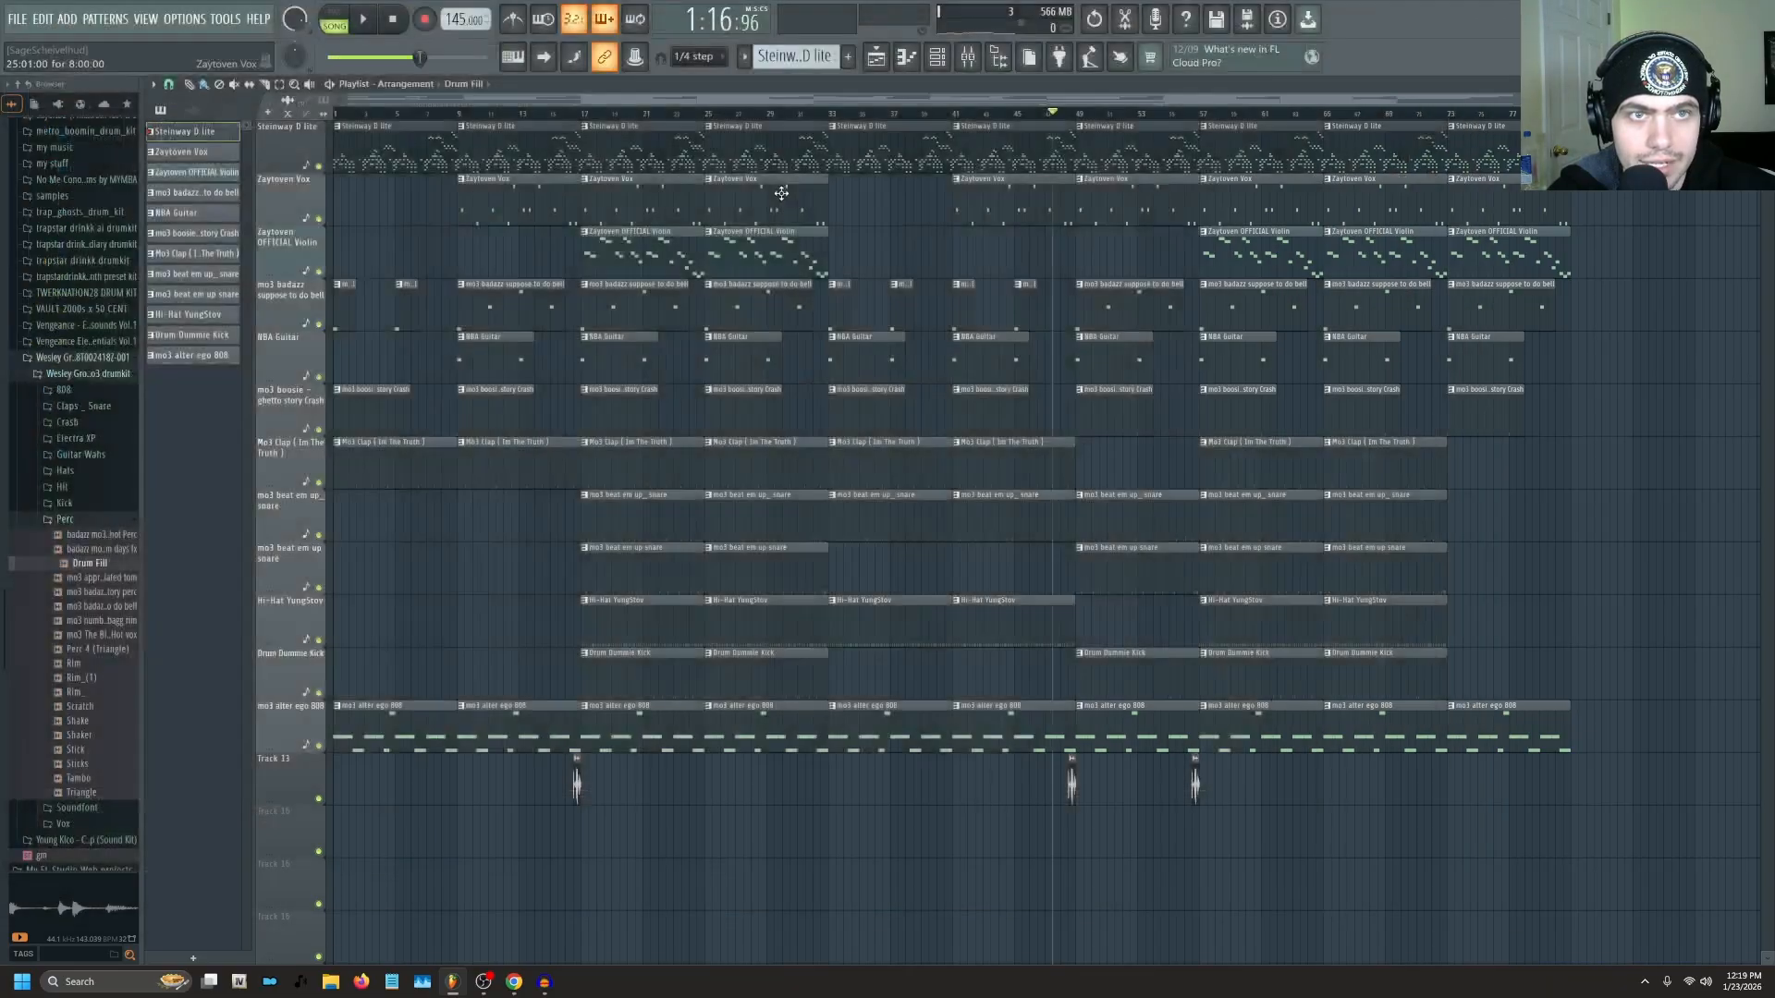
Listen to the arrangement from bar 49 and to the drum fill transition just before bar 57.
{"action": "left_click", "coordinate": [1078, 115]}
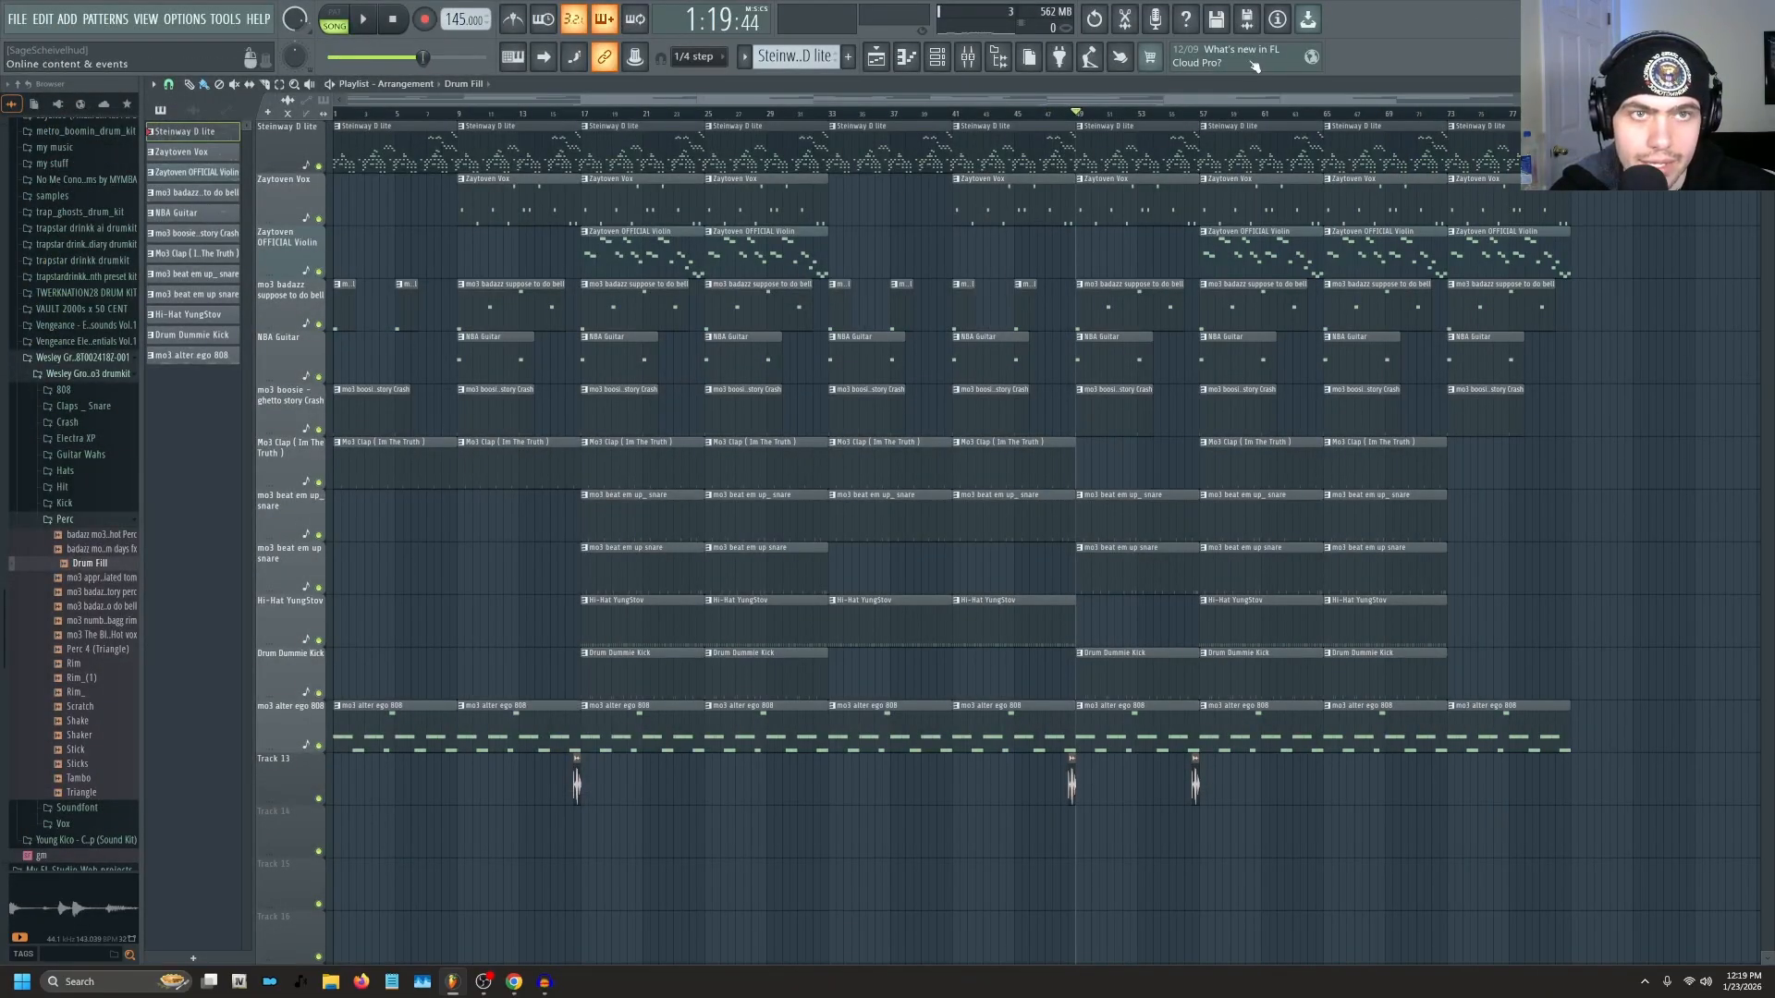
{"action": "key", "text": "space"}
{"action": "key", "text": "space"}
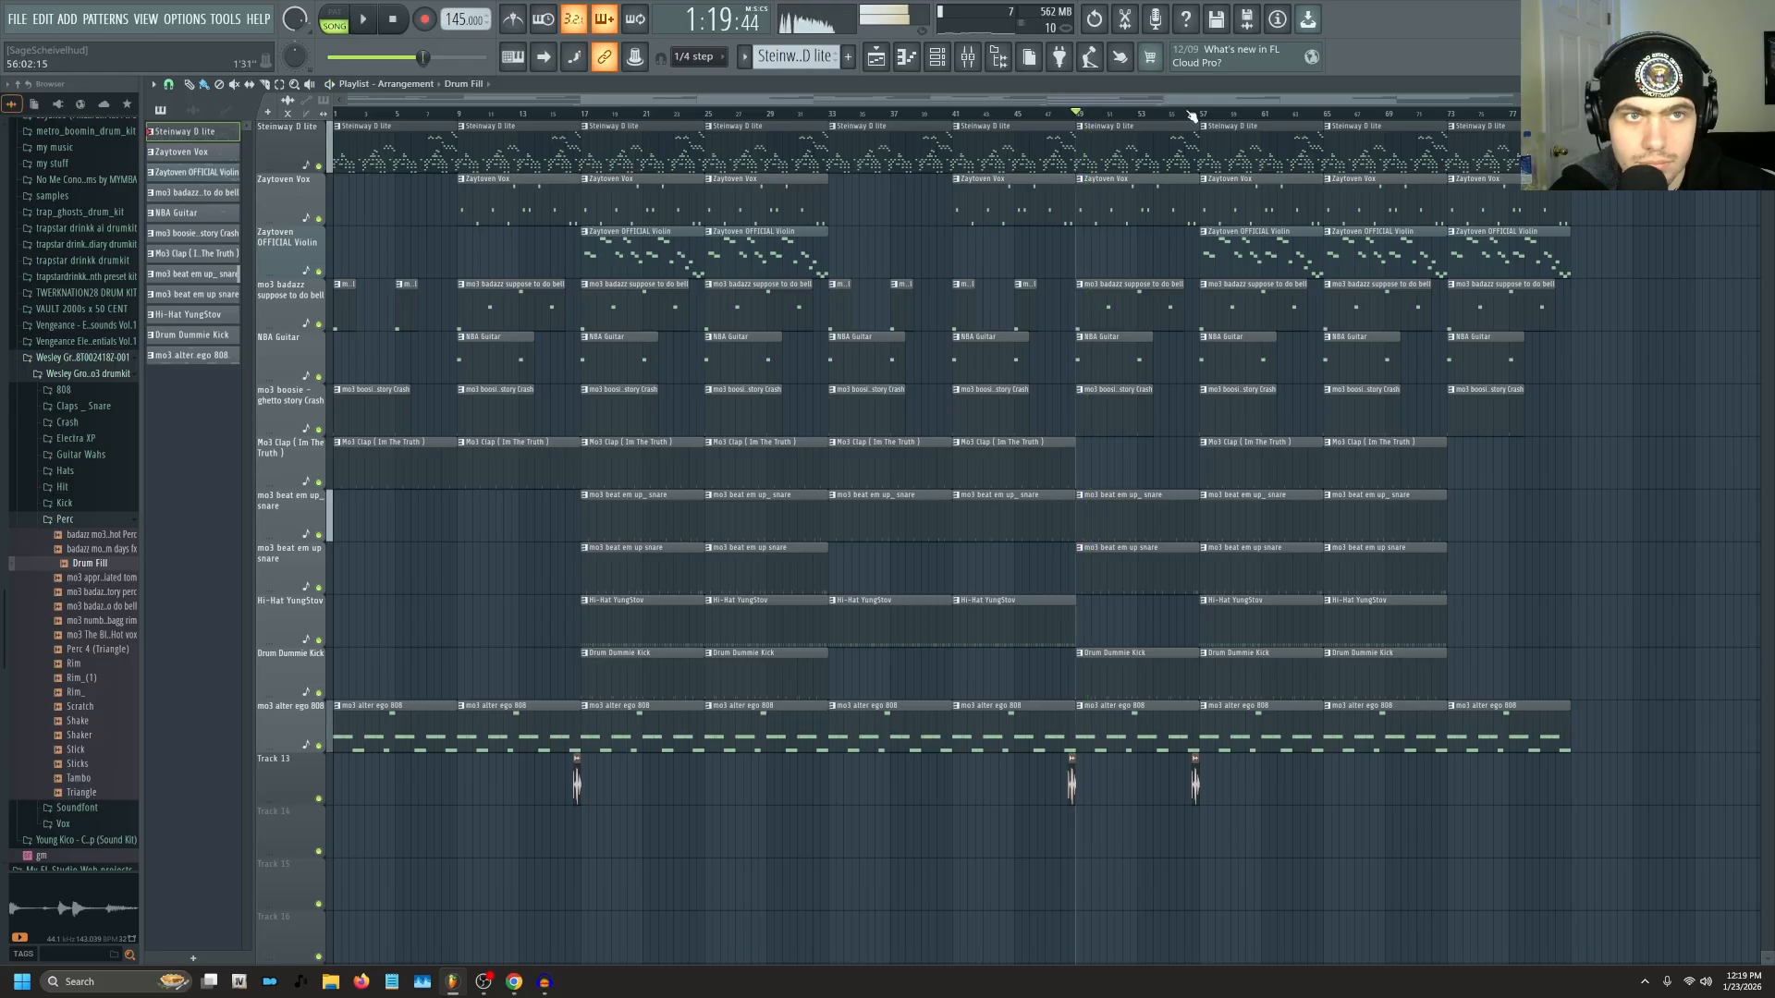
{"action": "left_click", "coordinate": [1192, 115]}
{"action": "key", "text": "space"}
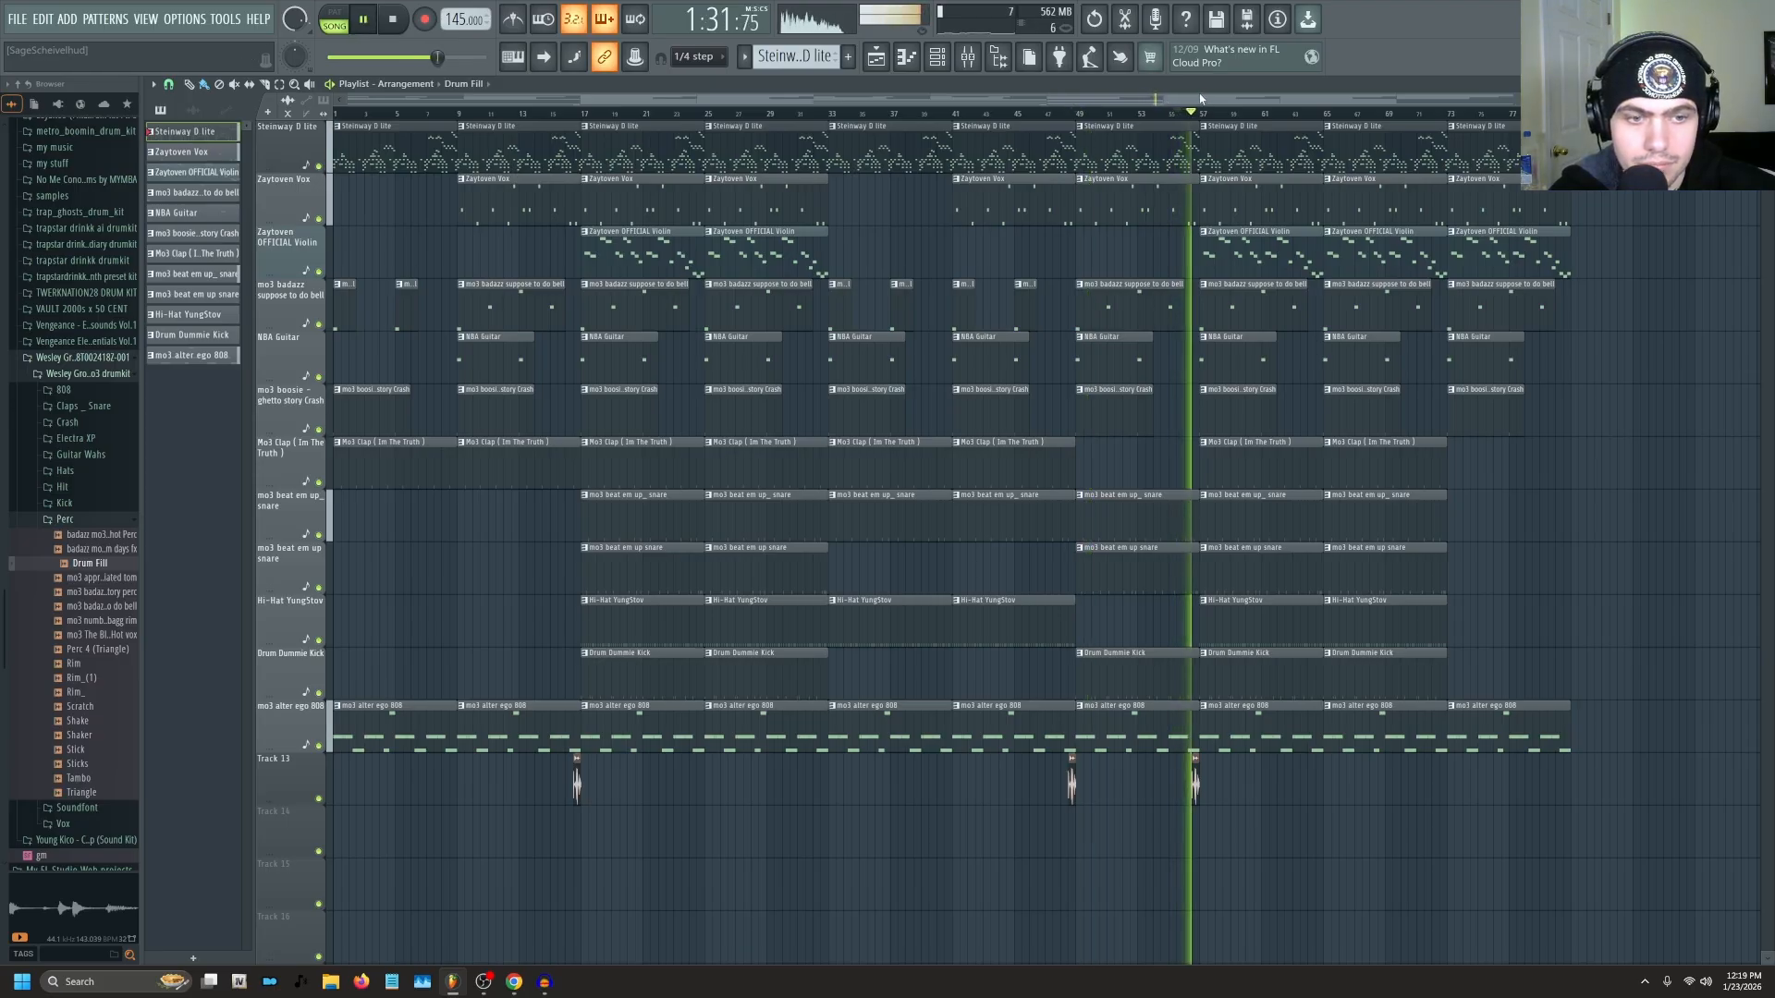
{"action": "key", "text": "space"}
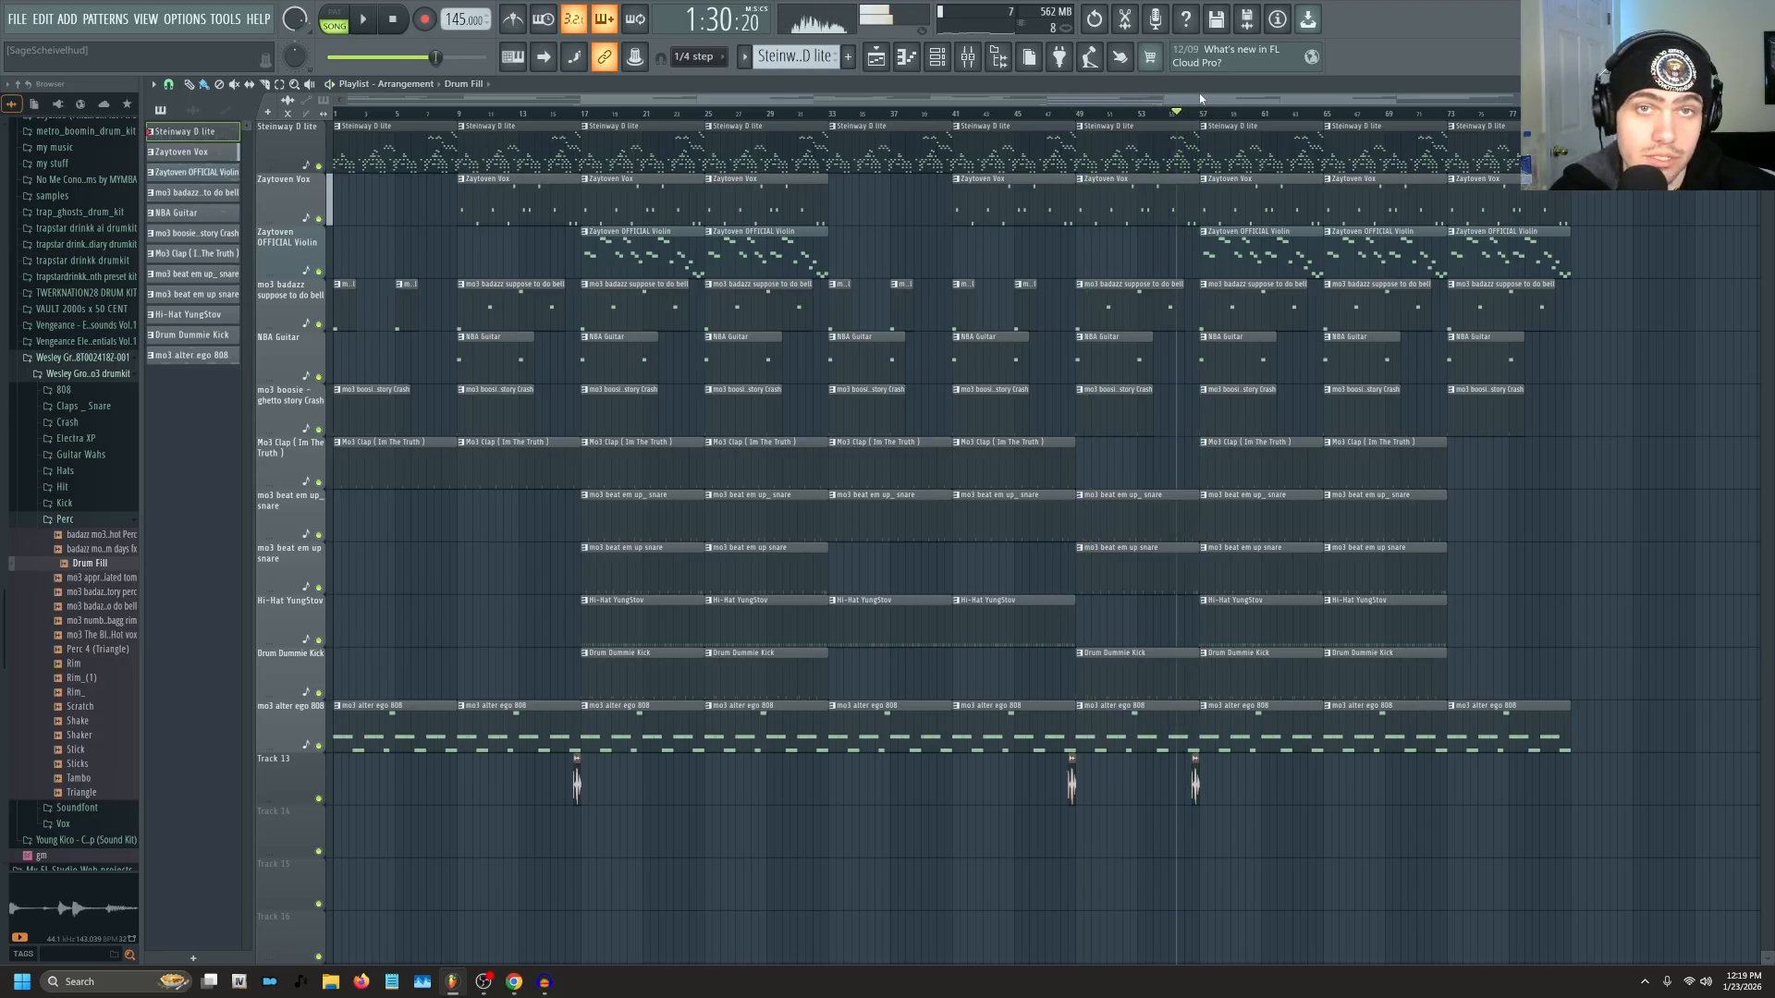
Cue the outro at bar 73, reset playback, and open and dismiss the Save As dialog.
{"action": "left_click_drag", "start_coordinate": [1440, 113], "coordinate": [1447, 112]}
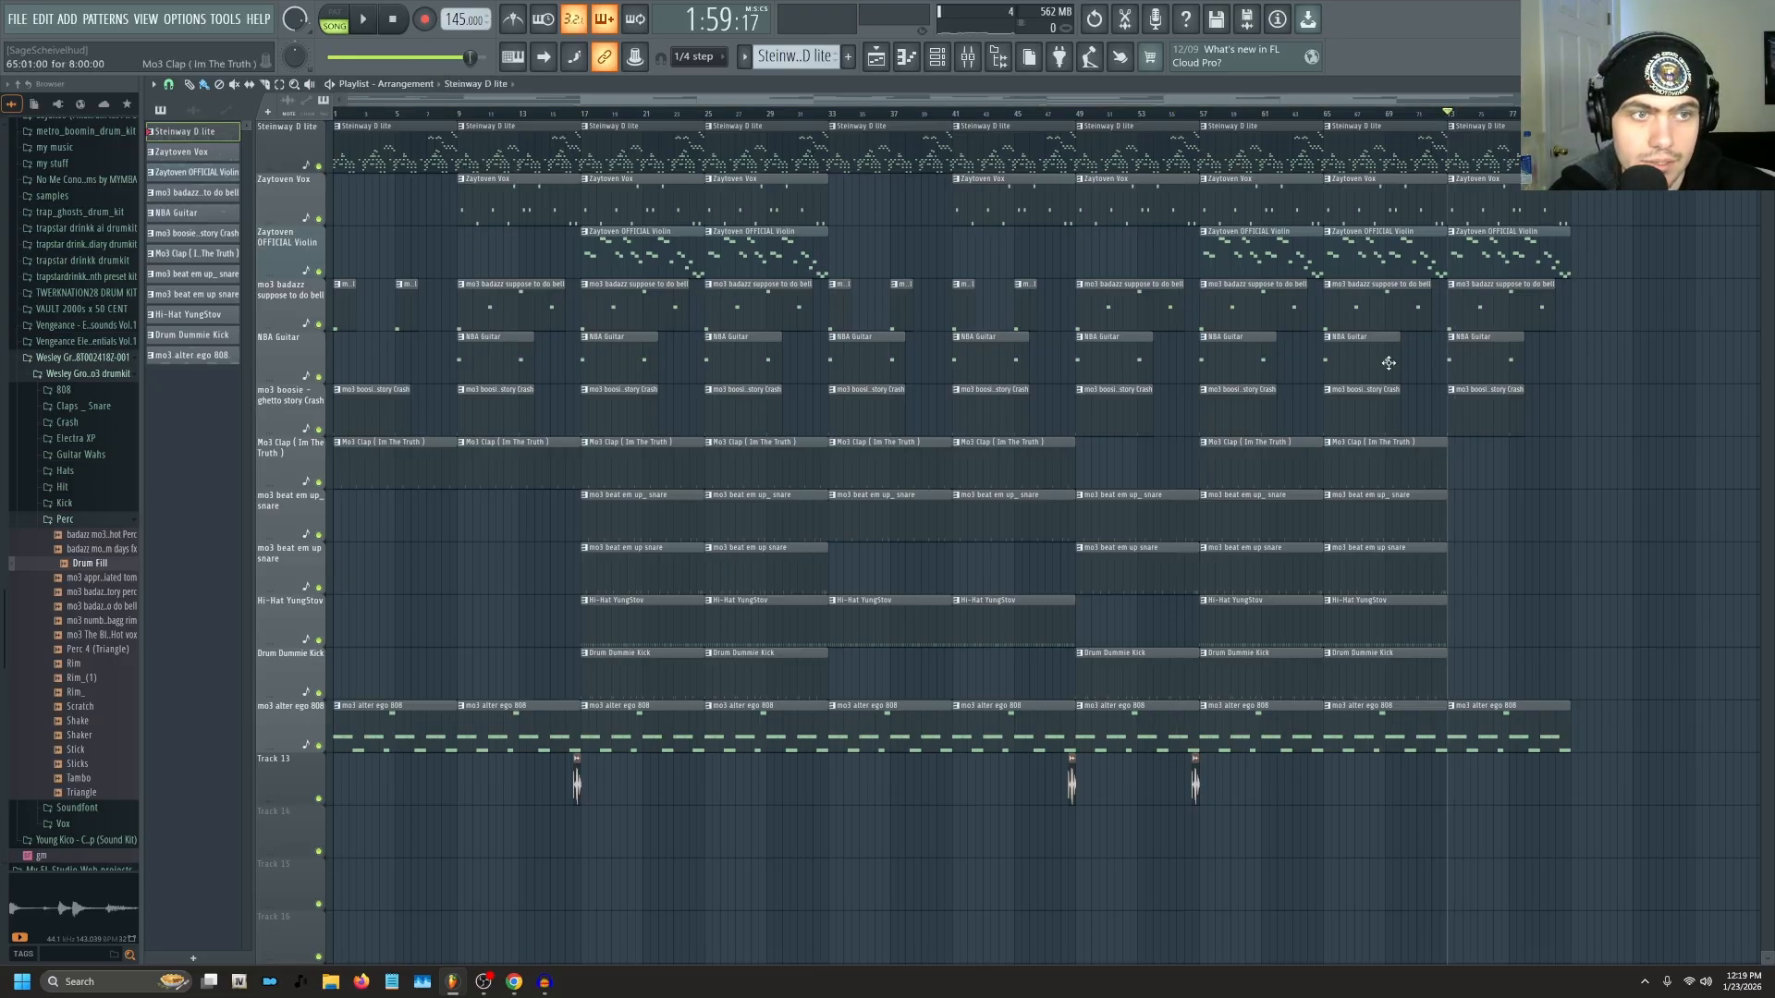
{"action": "left_click", "coordinate": [393, 19]}
{"action": "key", "text": "ctrl+s"}
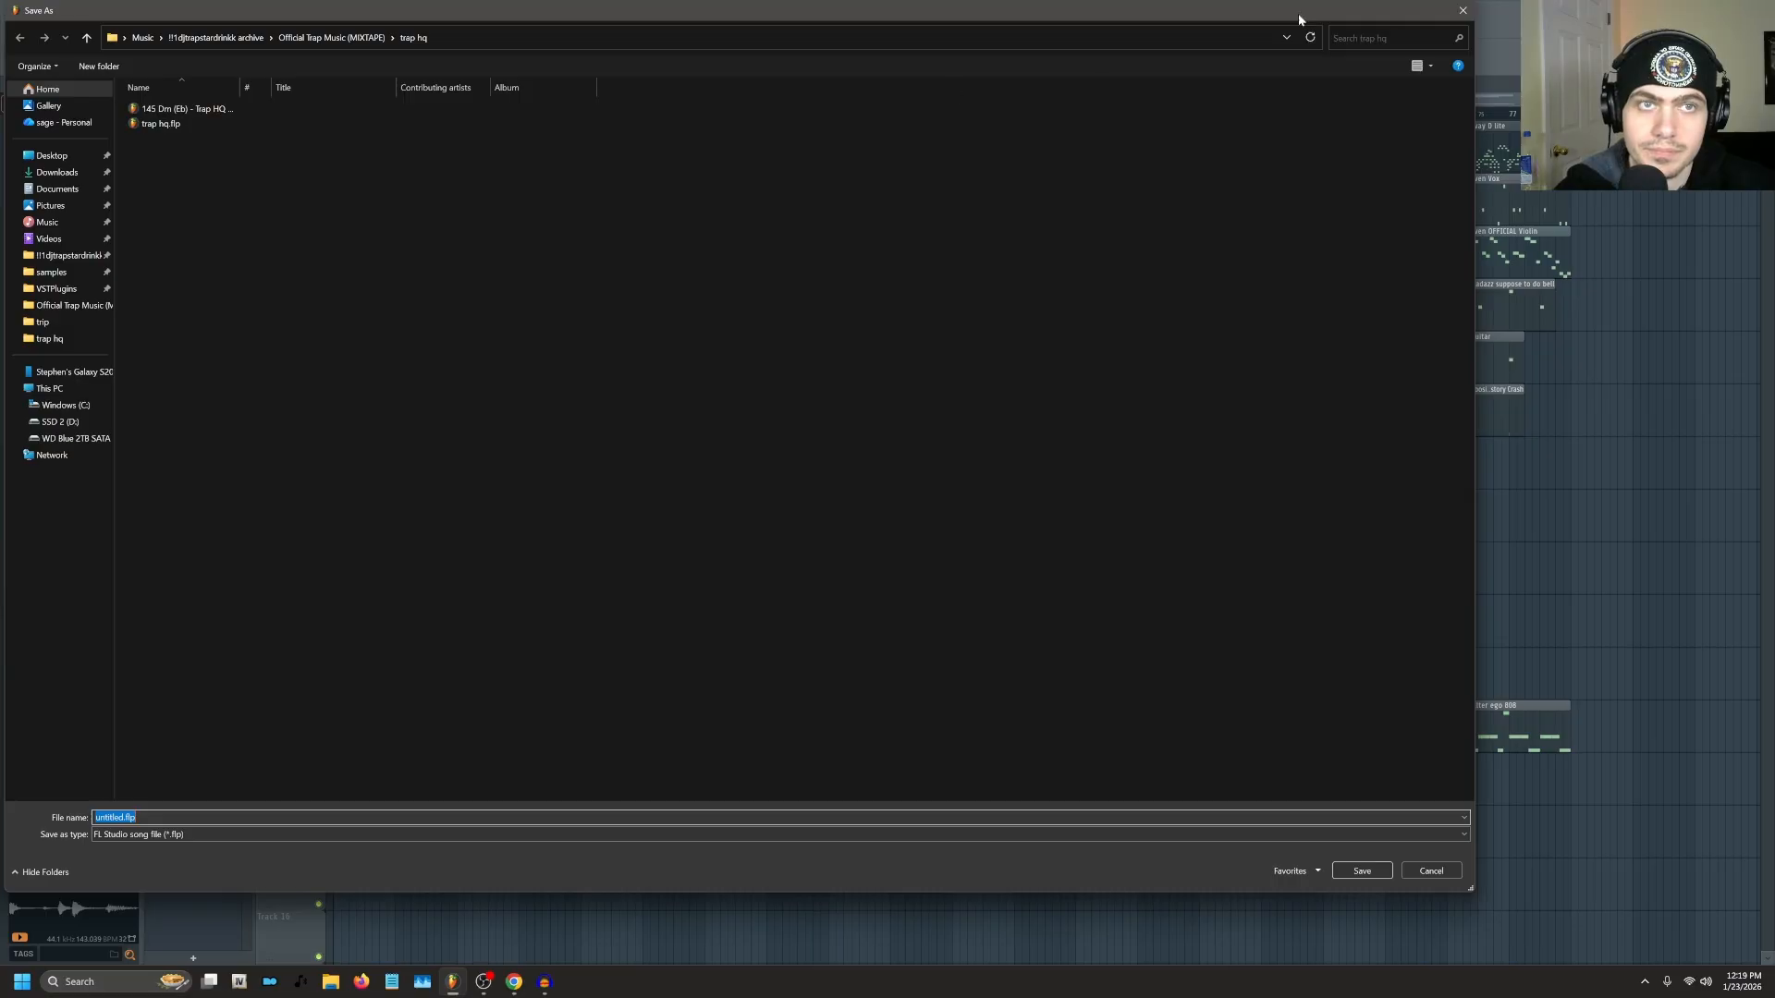
{"action": "left_click", "coordinate": [1464, 11]}
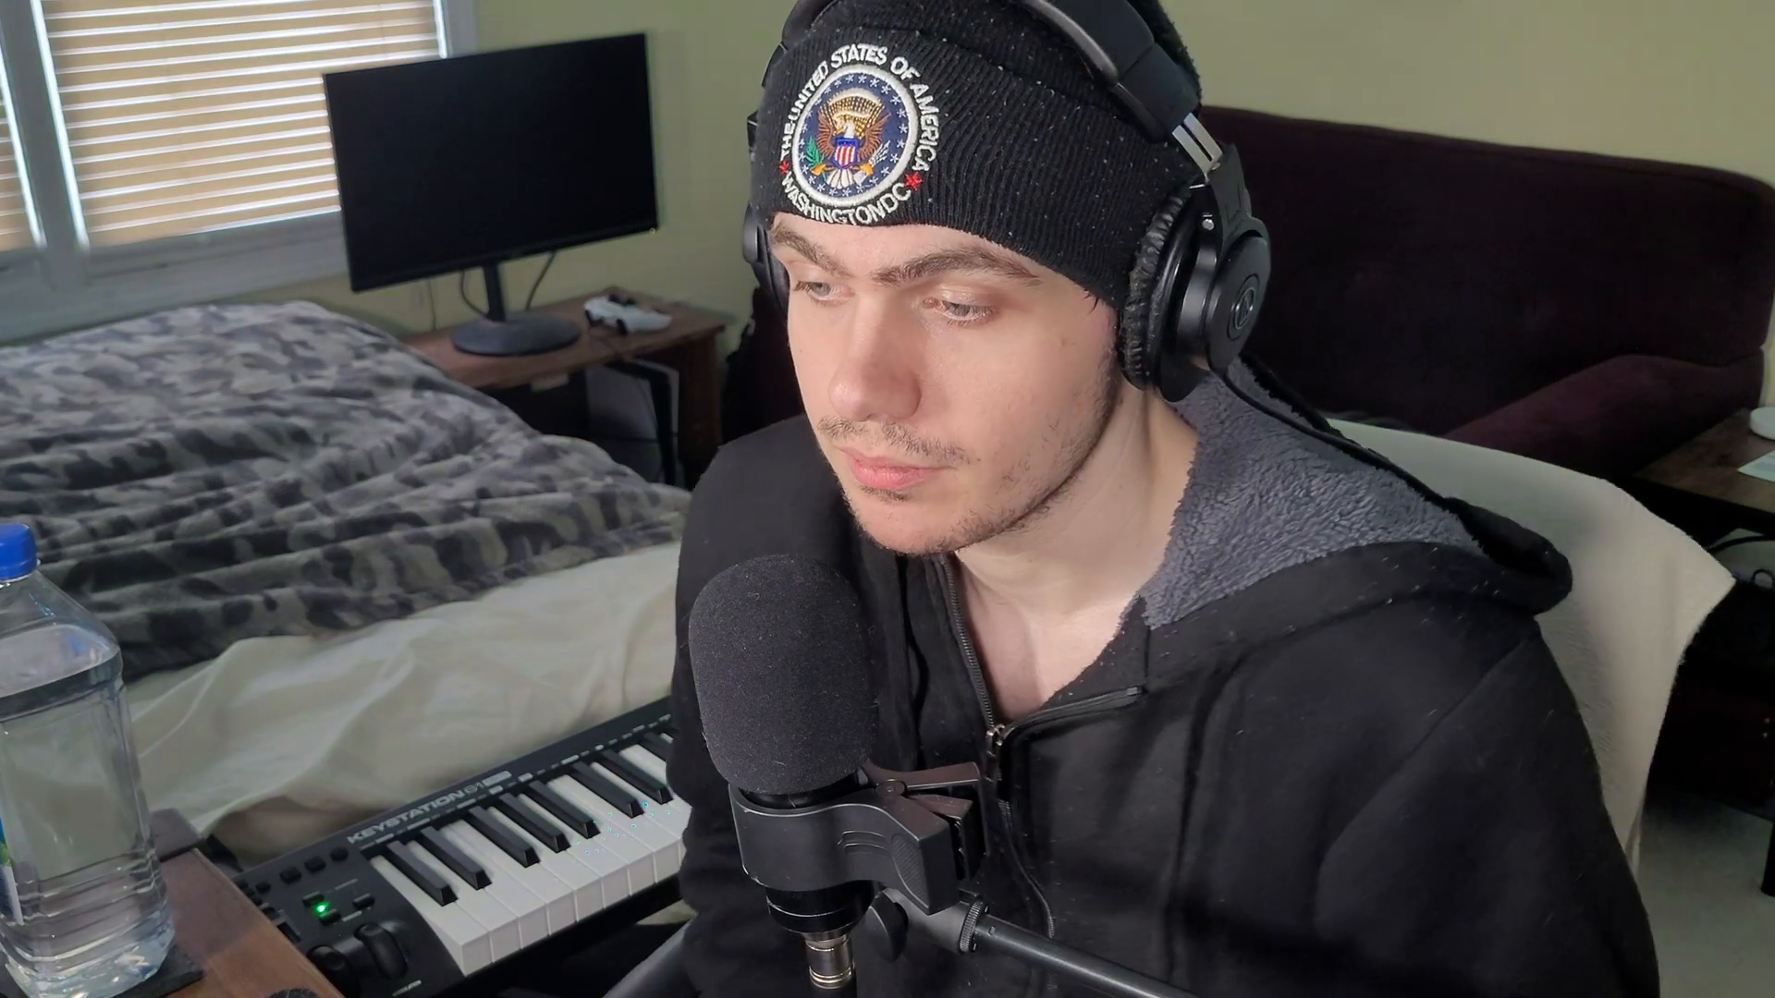